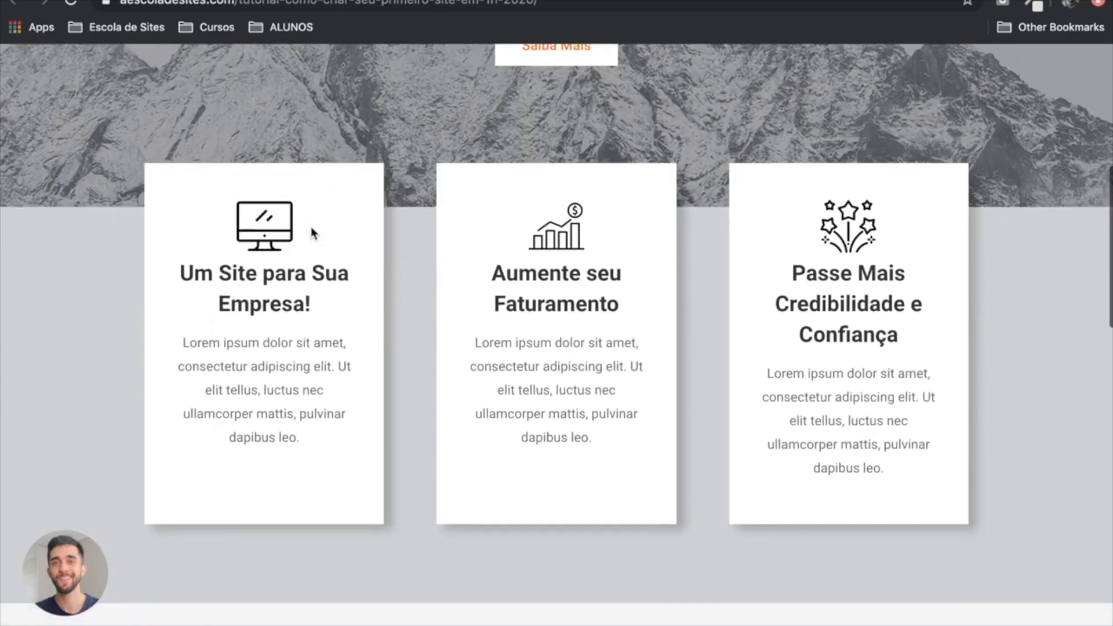
Step: Review the finished example page from the three feature cards down to the footer and back up to the header
{"action": "scroll", "coordinate": [311, 228], "scroll_direction": "down", "scroll_amount": 8}
{"action": "scroll", "coordinate": [312, 229], "scroll_direction": "down", "scroll_amount": 8}
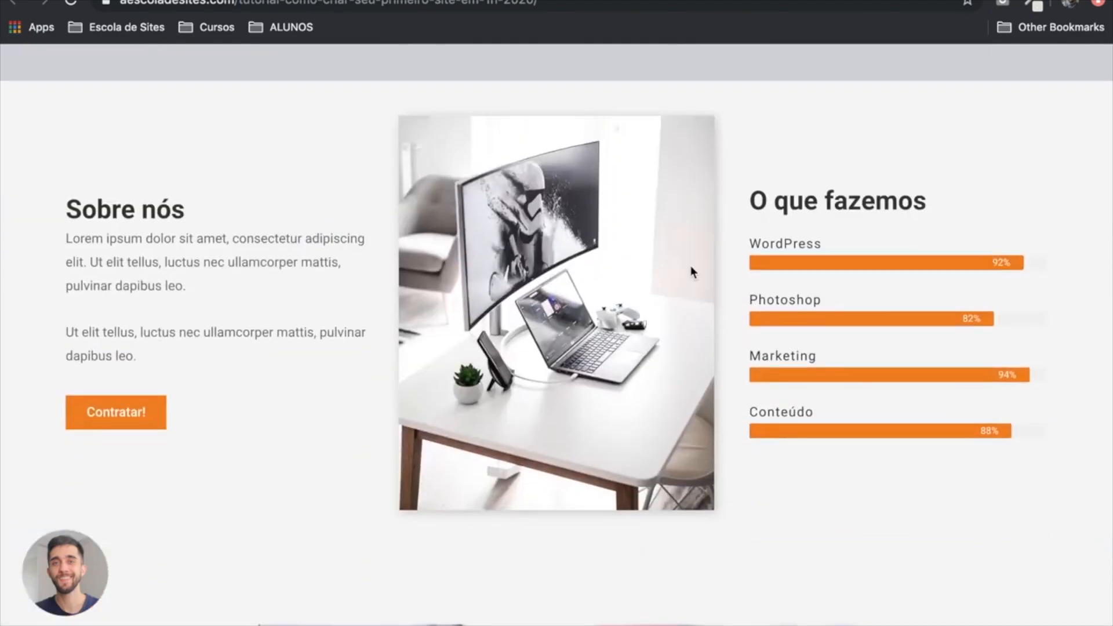
{"action": "scroll", "coordinate": [351, 323], "scroll_direction": "down", "scroll_amount": 5}
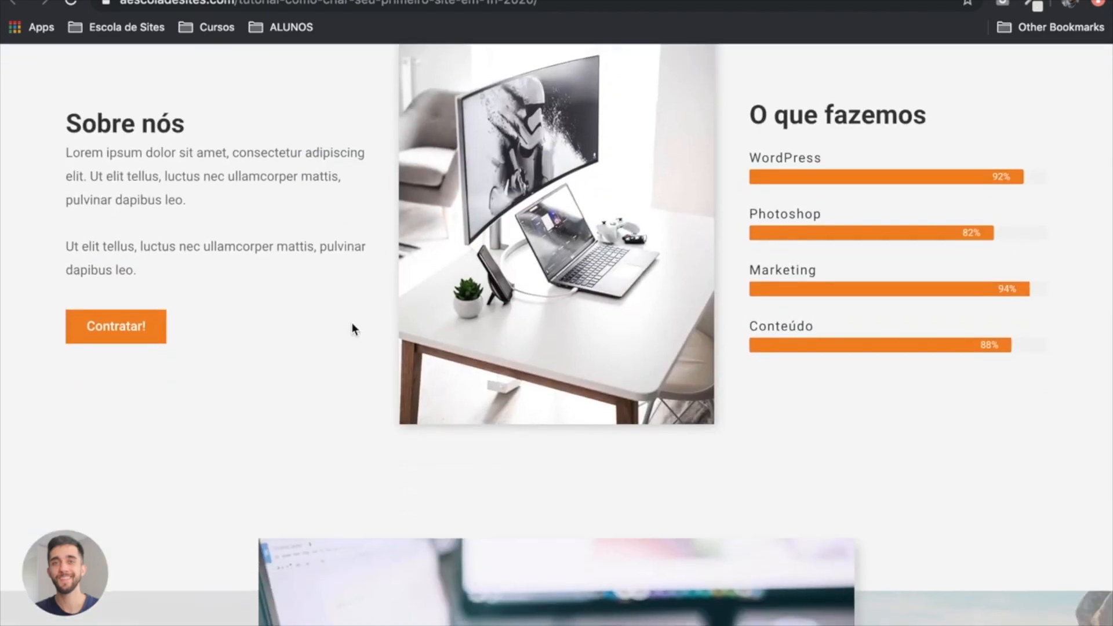
{"action": "scroll", "coordinate": [352, 323], "scroll_direction": "down", "scroll_amount": 5}
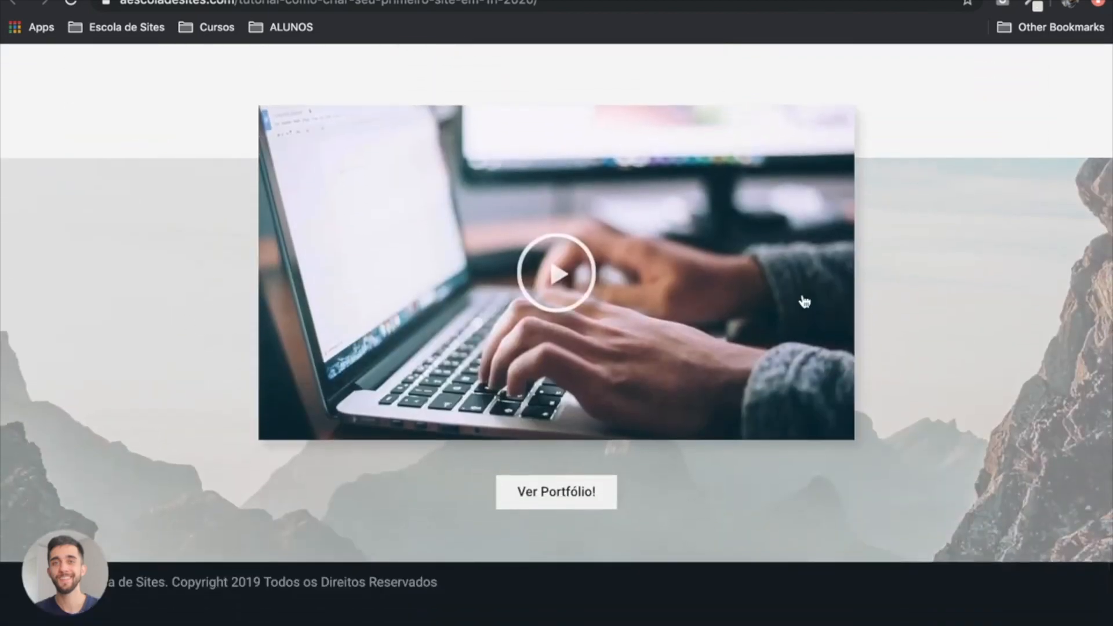
{"action": "scroll", "coordinate": [179, 363], "scroll_direction": "up", "scroll_amount": 7}
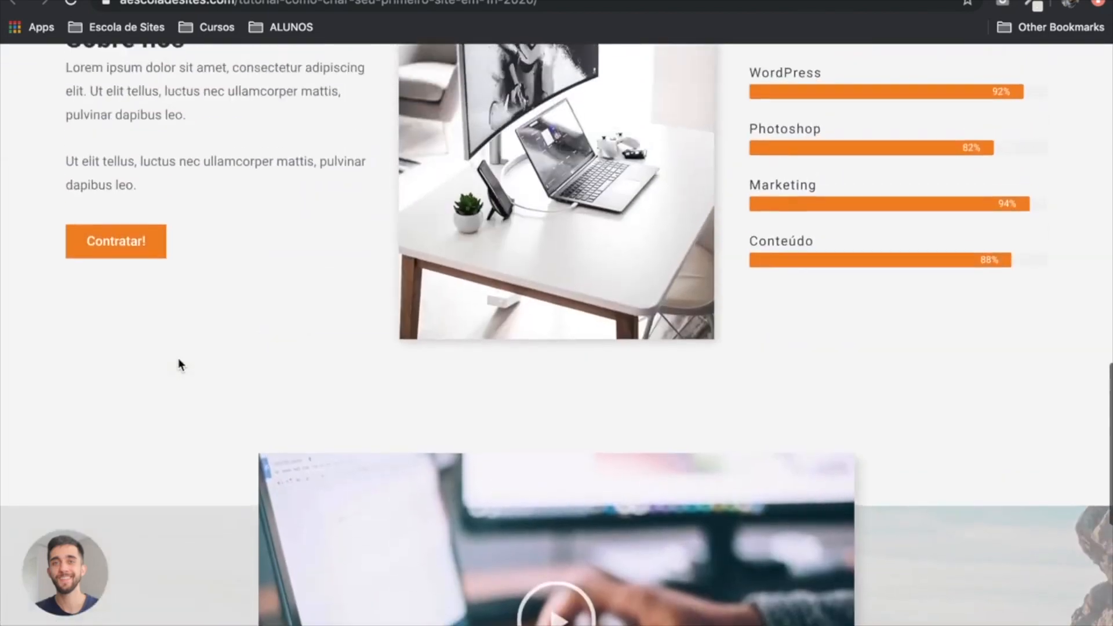
{"action": "scroll", "coordinate": [403, 270], "scroll_direction": "up", "scroll_amount": 5}
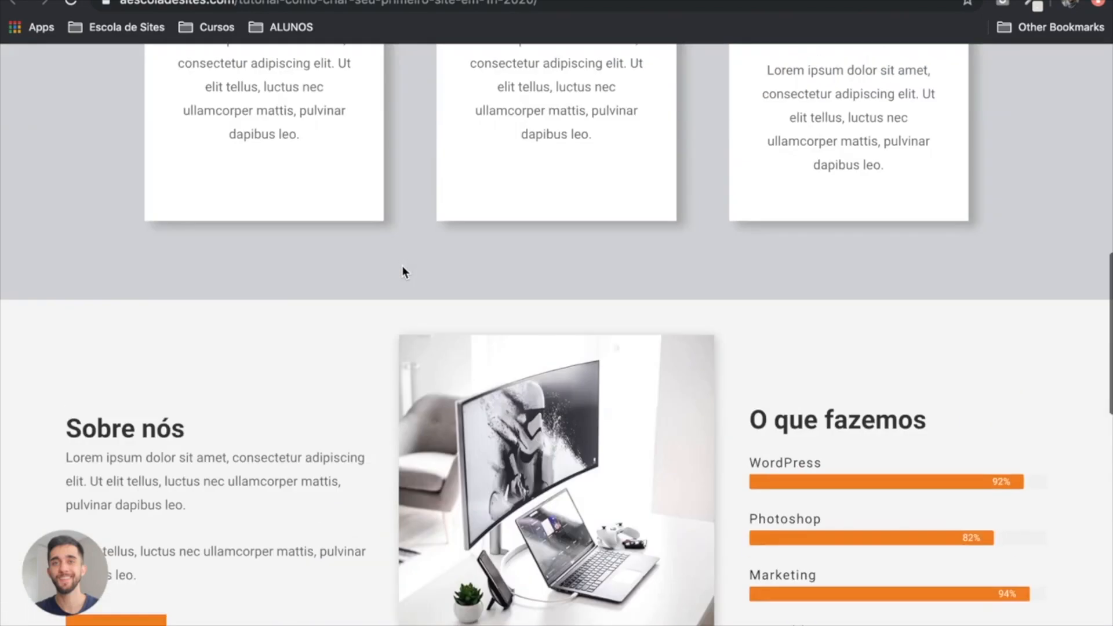
{"action": "scroll", "coordinate": [402, 265], "scroll_direction": "up", "scroll_amount": 5}
{"action": "scroll", "coordinate": [402, 265], "scroll_direction": "up", "scroll_amount": 7}
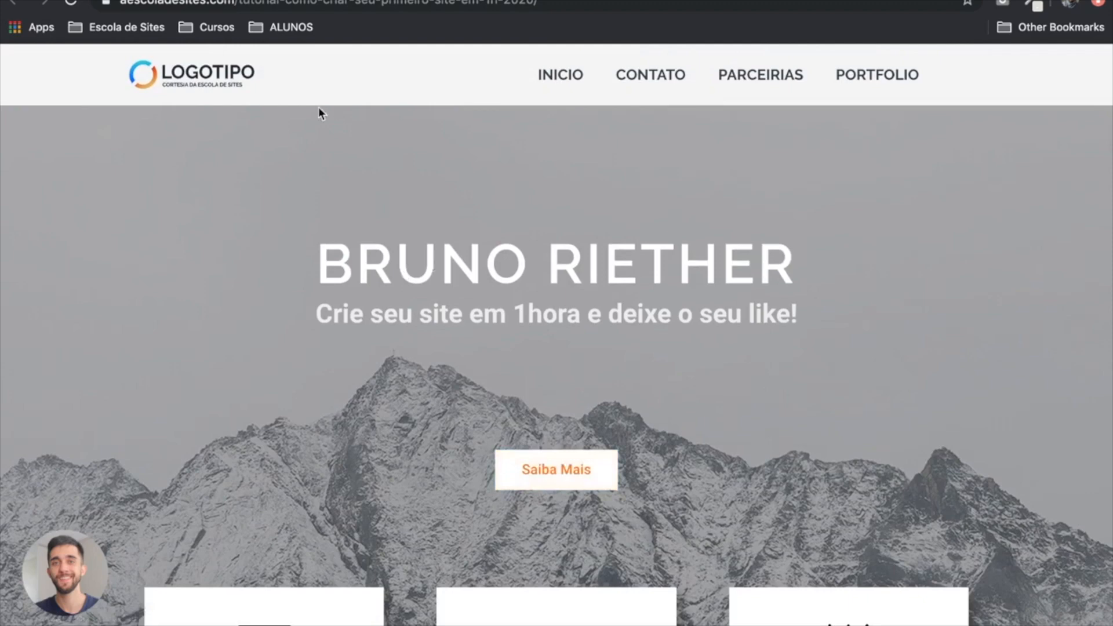
Step: Compare the blank Elementor page with the finished example page, examining the example's header, feature cards and closing video section
{"action": "left_click", "coordinate": [127, 2]}
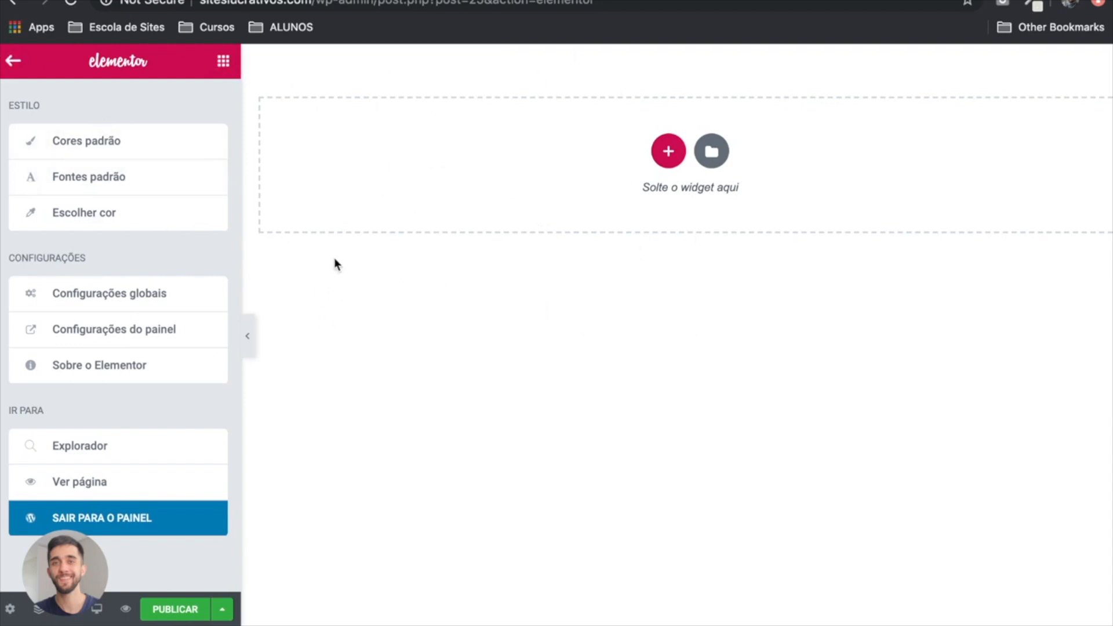
{"action": "left_click", "coordinate": [418, 2]}
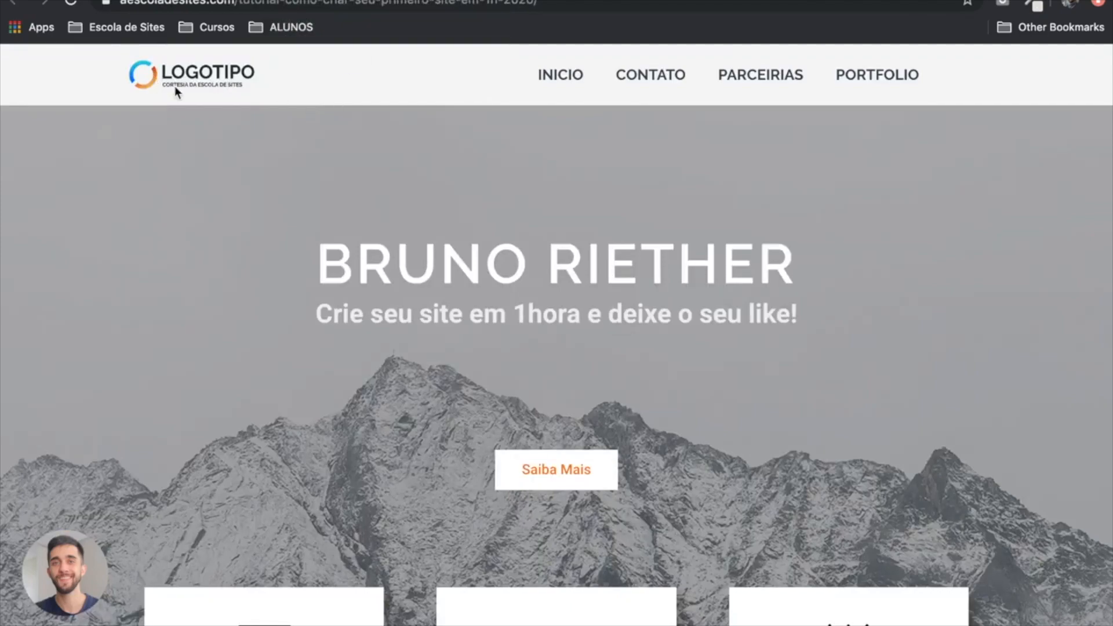
{"action": "scroll", "coordinate": [253, 296], "scroll_direction": "down", "scroll_amount": 3}
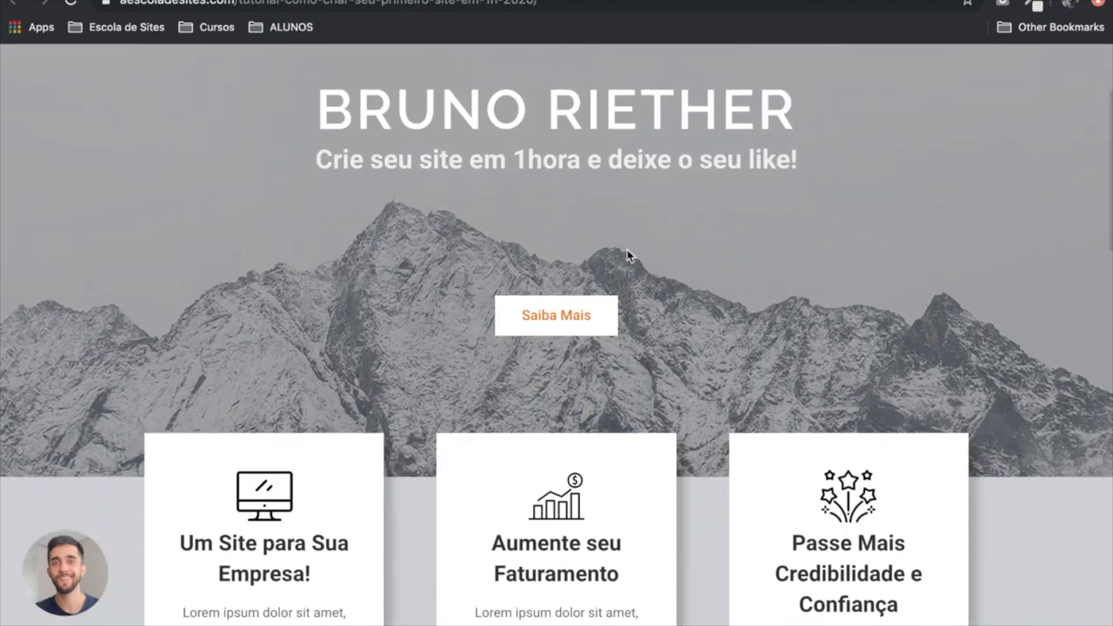
{"action": "scroll", "coordinate": [376, 260], "scroll_direction": "up", "scroll_amount": 2}
{"action": "scroll", "coordinate": [377, 265], "scroll_direction": "up", "scroll_amount": 1}
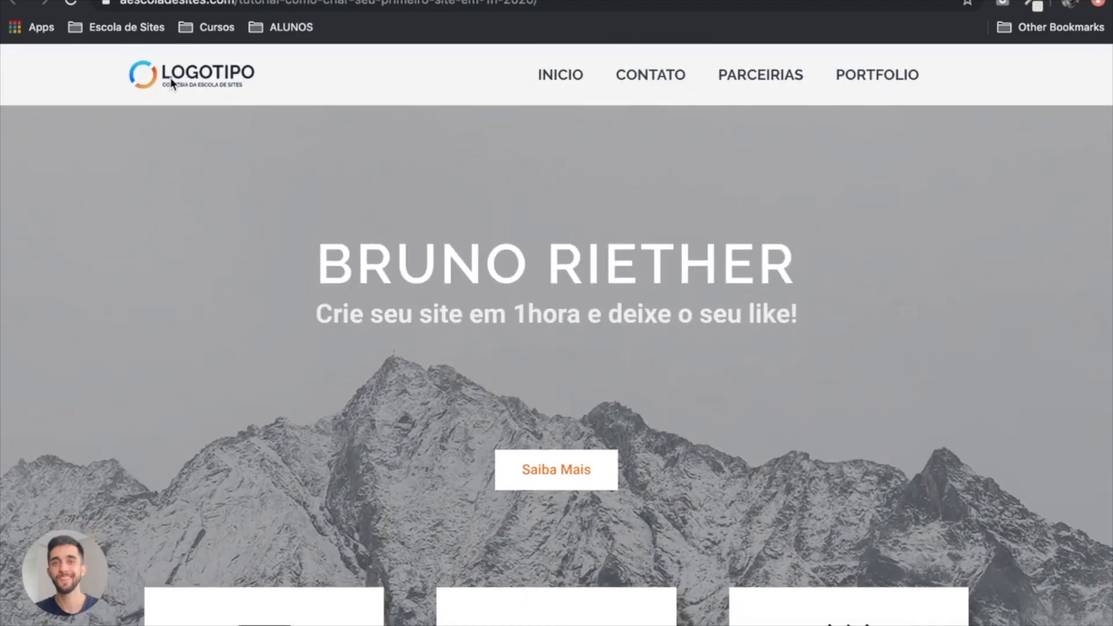
{"action": "scroll", "coordinate": [500, 231], "scroll_direction": "down", "scroll_amount": 3}
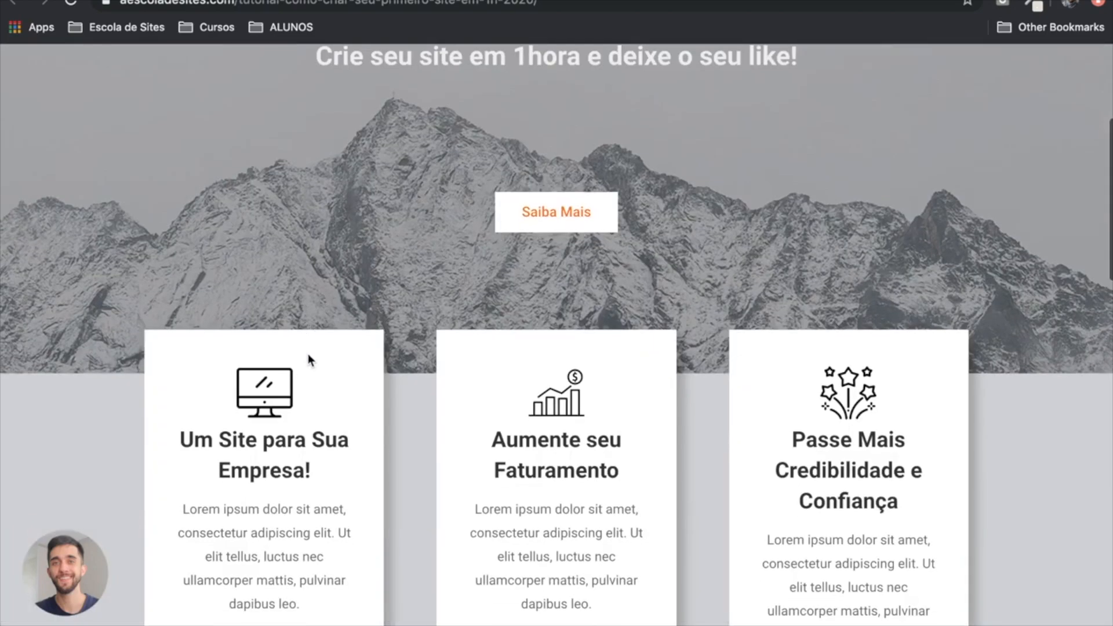
{"action": "scroll", "coordinate": [879, 418], "scroll_direction": "down", "scroll_amount": 5}
{"action": "scroll", "coordinate": [878, 419], "scroll_direction": "down", "scroll_amount": 14}
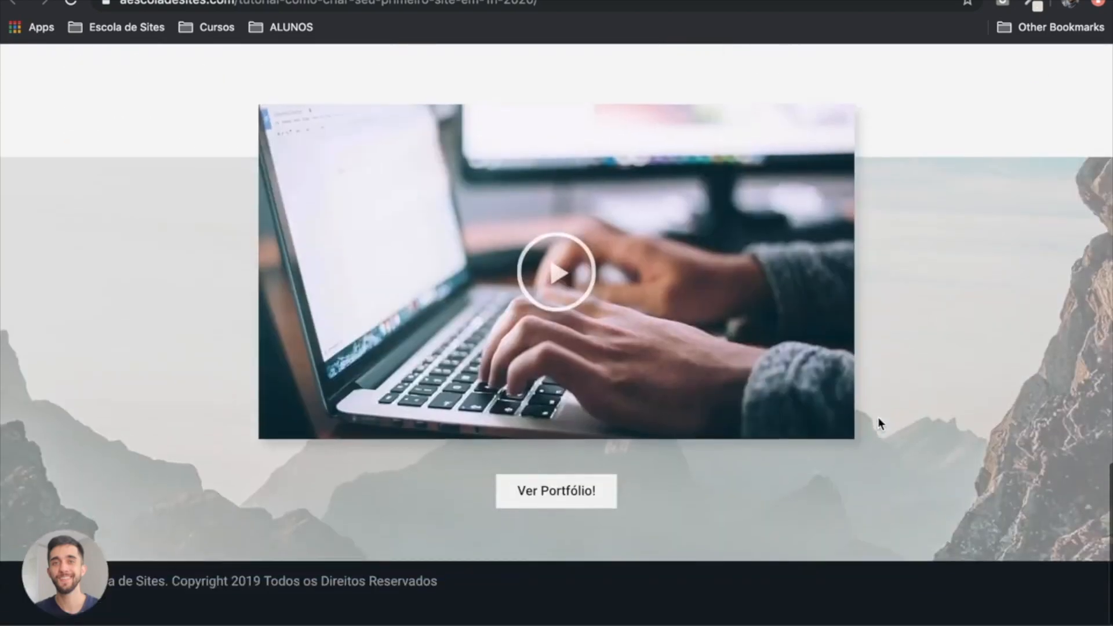
Step: Switch to the YouTube video page and examine the Material Didático link in its description
{"action": "mouse_move", "coordinate": [804, 620]}
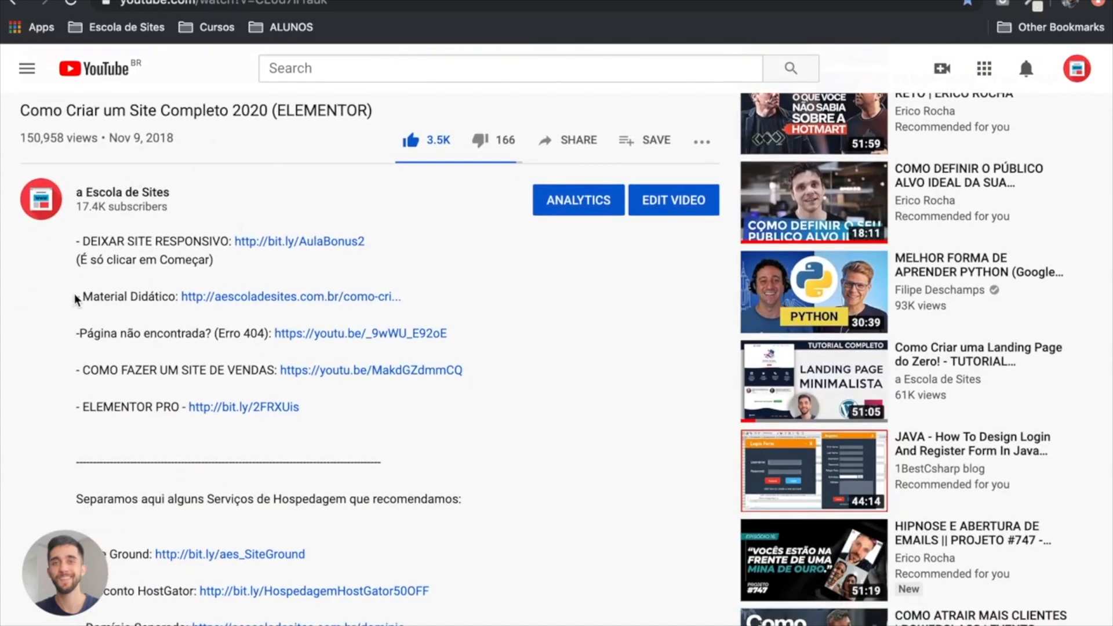
{"action": "left_click_drag", "start_coordinate": [77, 297], "coordinate": [181, 298]}
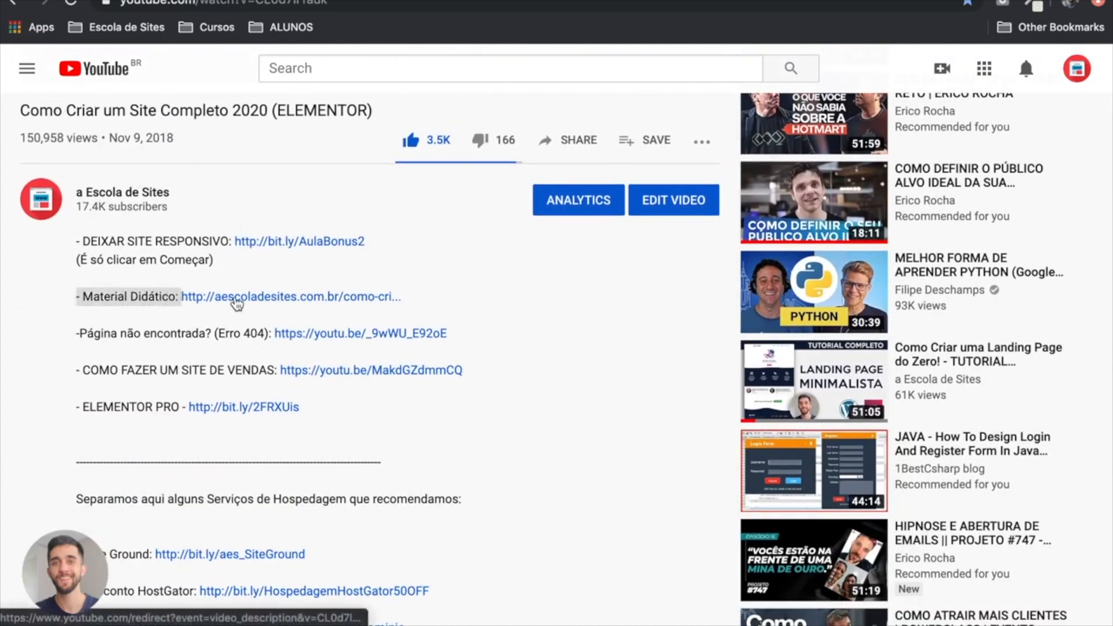
{"action": "left_click", "coordinate": [450, 276]}
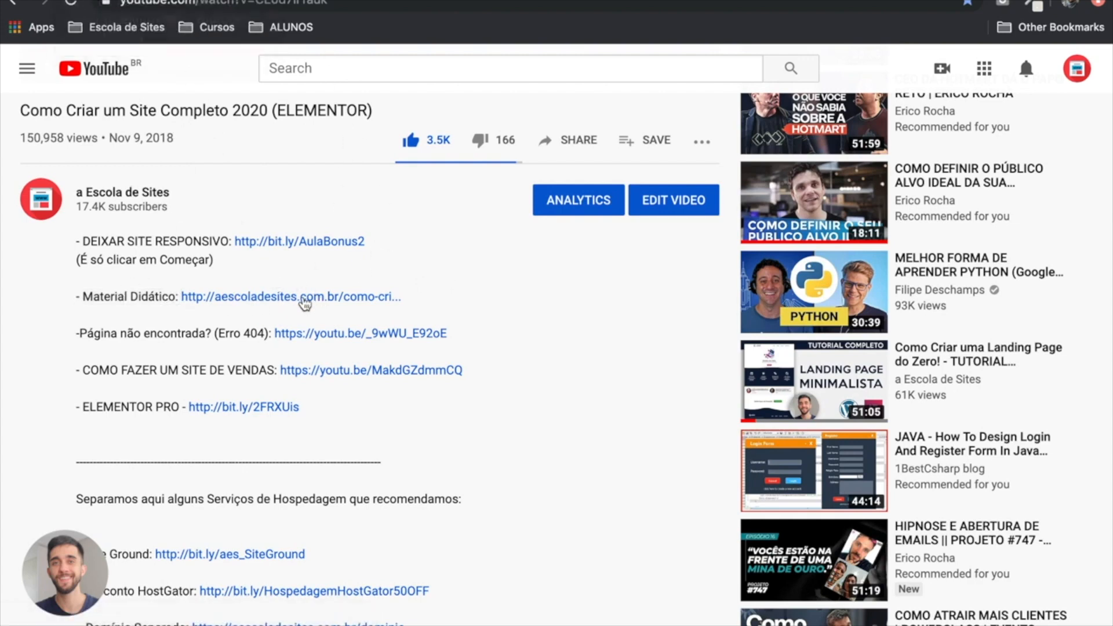
{"action": "left_click_drag", "start_coordinate": [76, 296], "coordinate": [180, 297]}
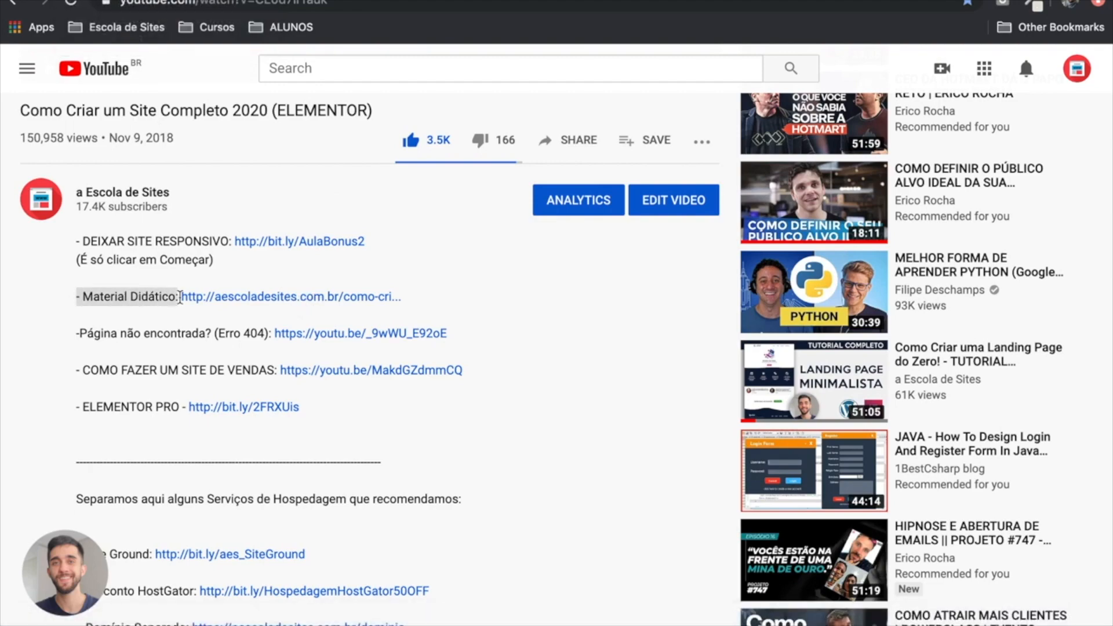
{"action": "left_click", "coordinate": [137, 296]}
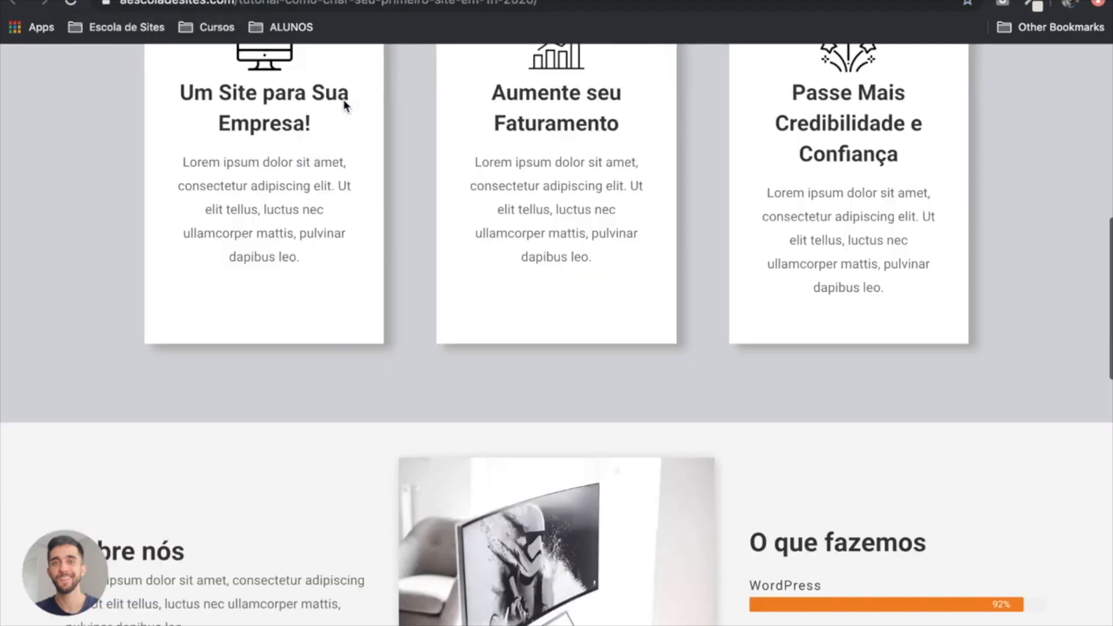
Step: Return to the blank page in the Elementor editor, show the widget list and hide the browser's bookmarks bar
{"action": "scroll", "coordinate": [343, 99], "scroll_direction": "up", "scroll_amount": 10}
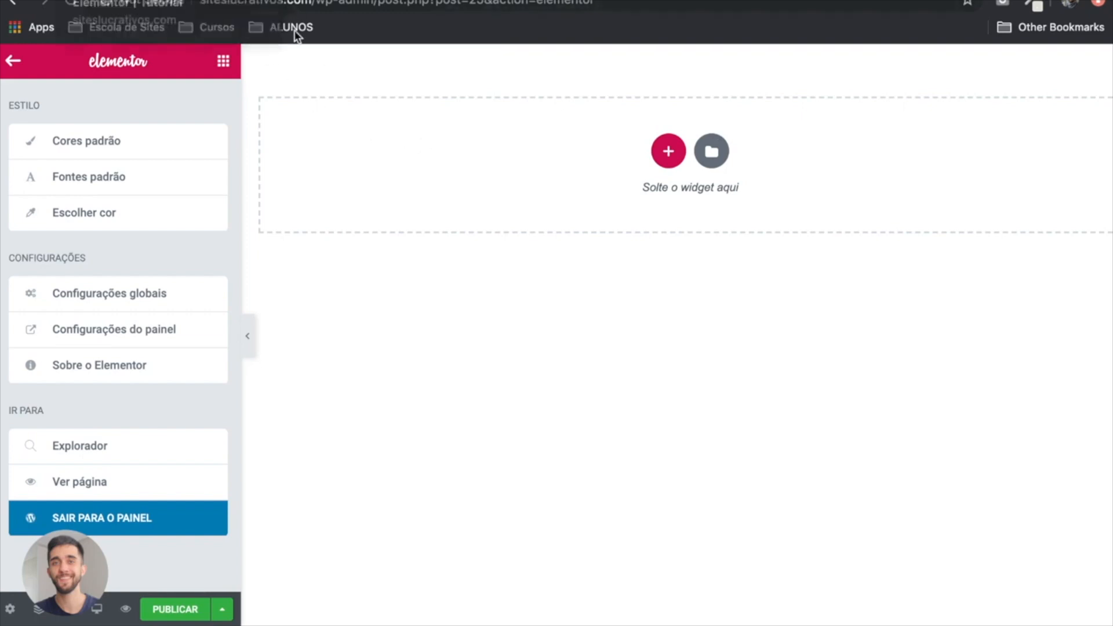
{"action": "left_click", "coordinate": [307, 221]}
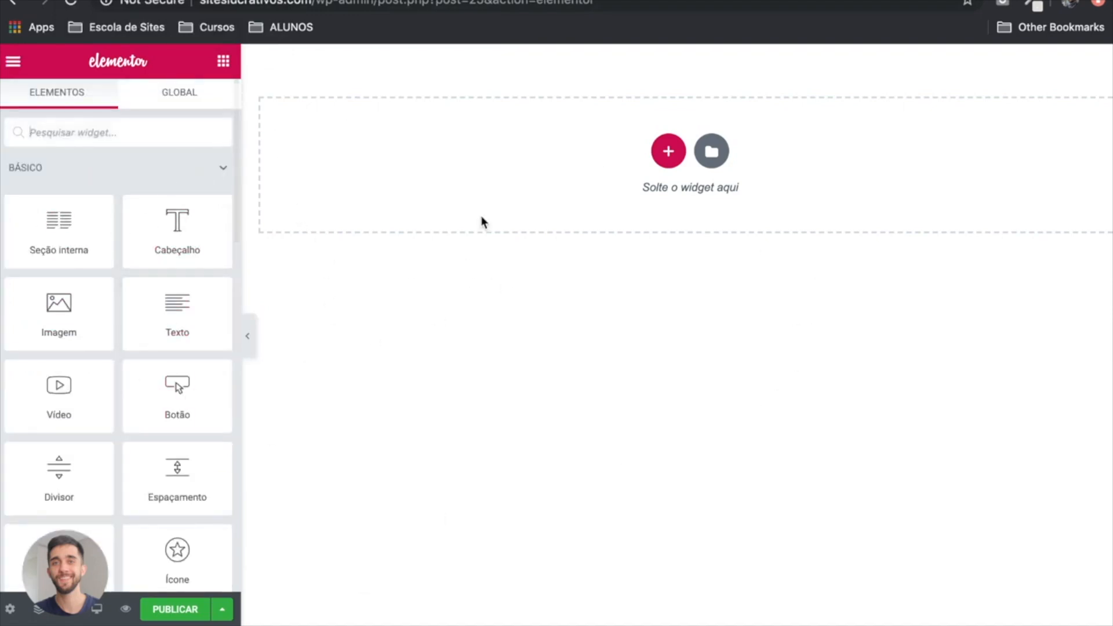
{"action": "key", "text": "super+shift+b"}
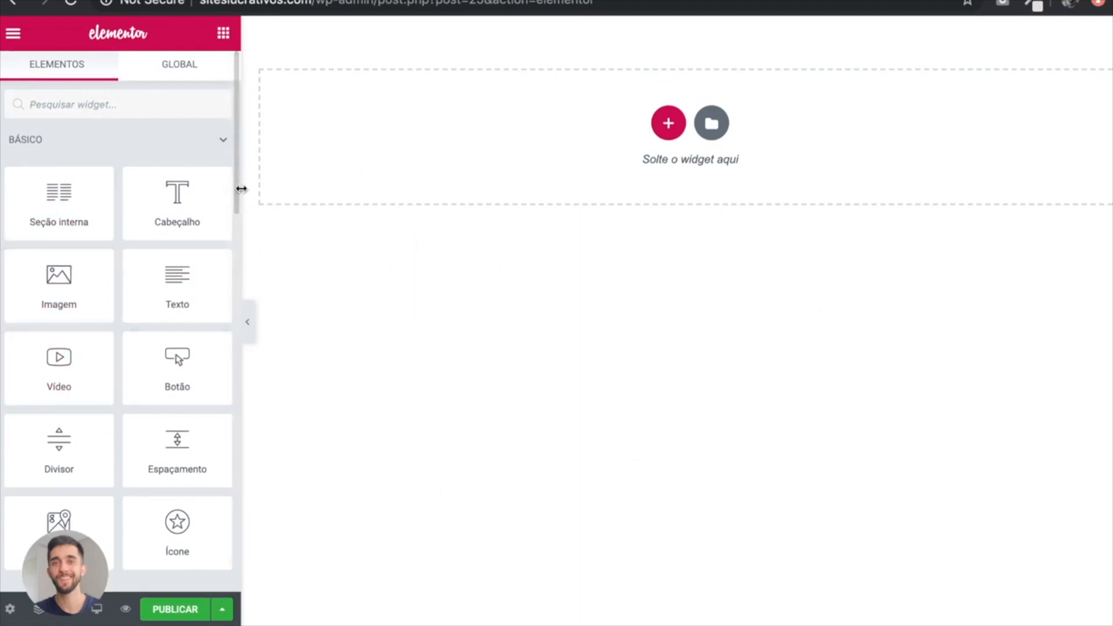
Step: Look through the Básico, Geral and WordPress widget categories and the Elementor Pro notice below them
{"action": "left_click", "coordinate": [177, 141]}
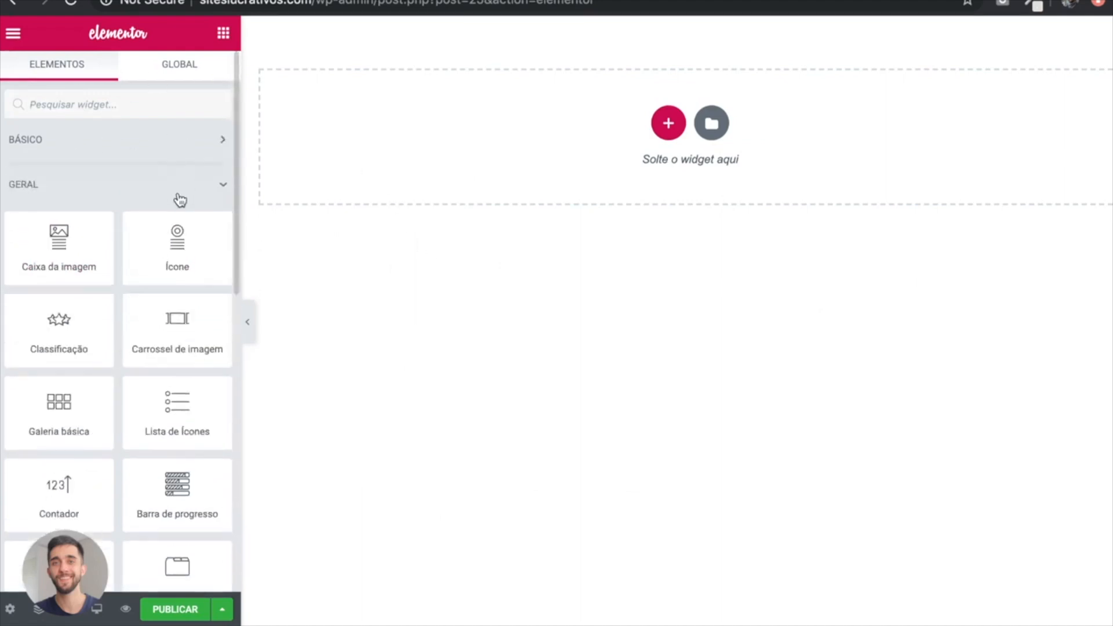
{"action": "left_click", "coordinate": [177, 191]}
{"action": "left_click", "coordinate": [209, 184]}
{"action": "left_click", "coordinate": [145, 193]}
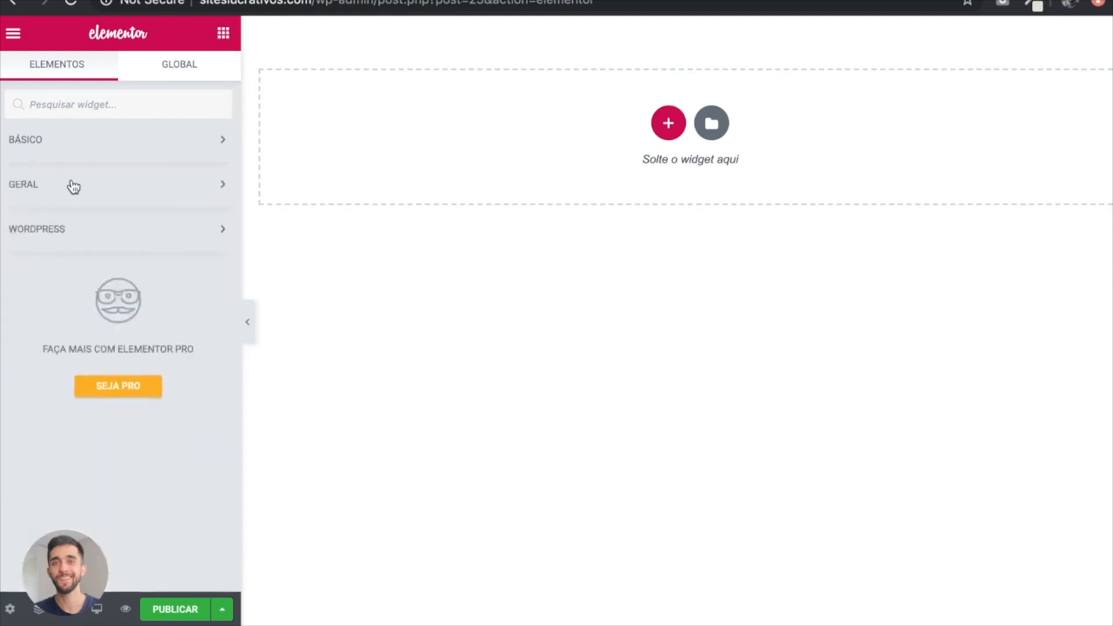
{"action": "left_click", "coordinate": [111, 223]}
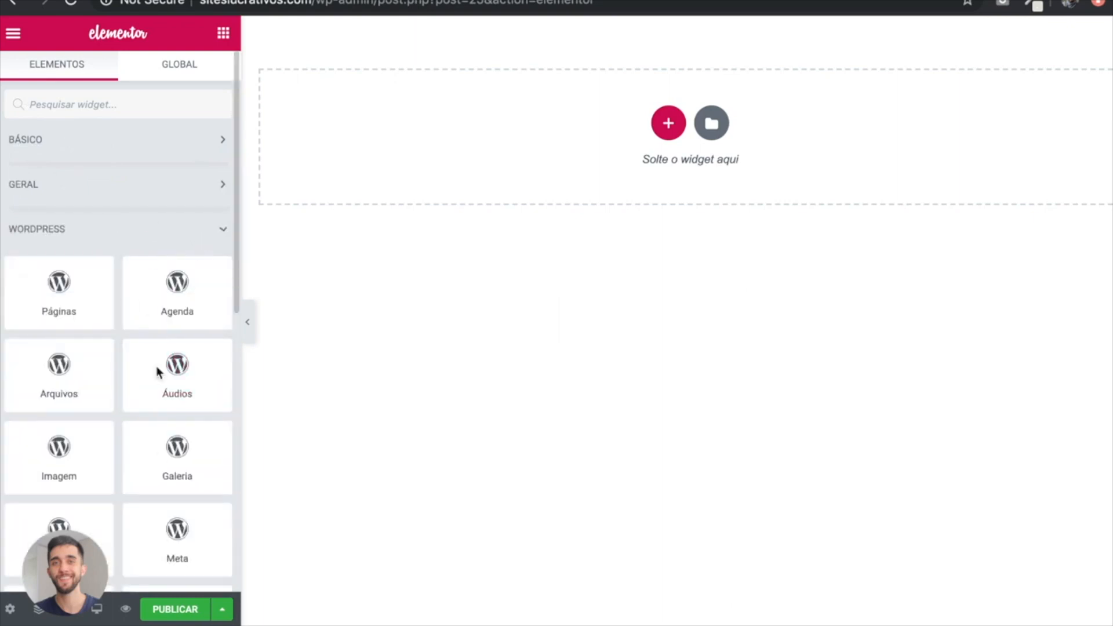
{"action": "left_click", "coordinate": [206, 231]}
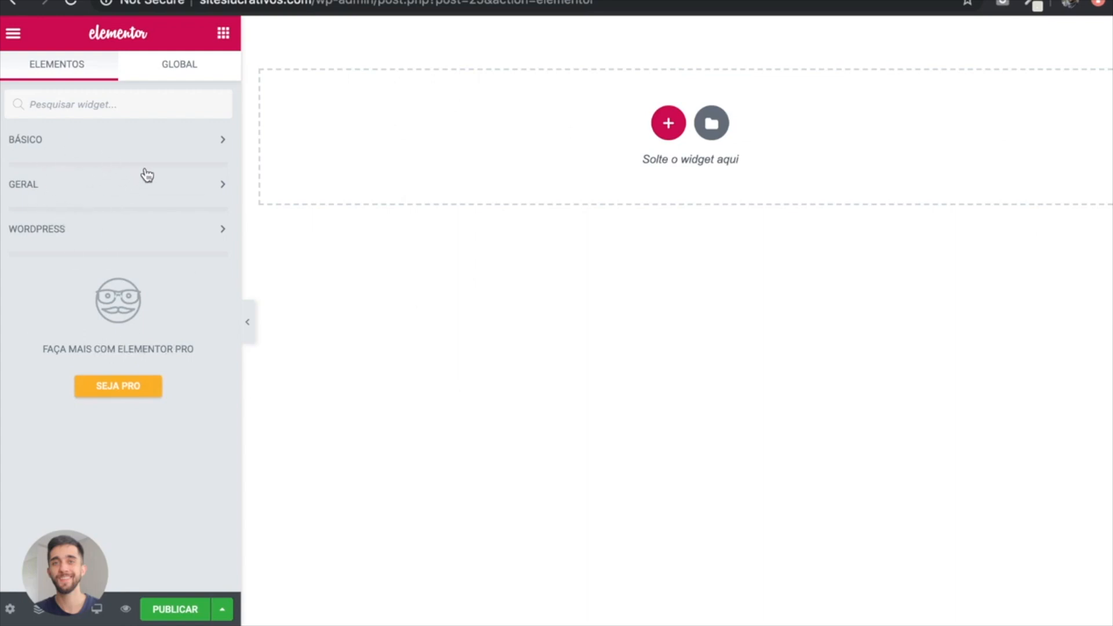
{"action": "left_click_drag", "start_coordinate": [114, 348], "coordinate": [194, 349]}
{"action": "left_click_drag", "start_coordinate": [118, 349], "coordinate": [233, 355]}
{"action": "left_click", "coordinate": [153, 332]}
Step: Expand the Básico and Geral categories and examine the widgets they offer
{"action": "left_click", "coordinate": [228, 142]}
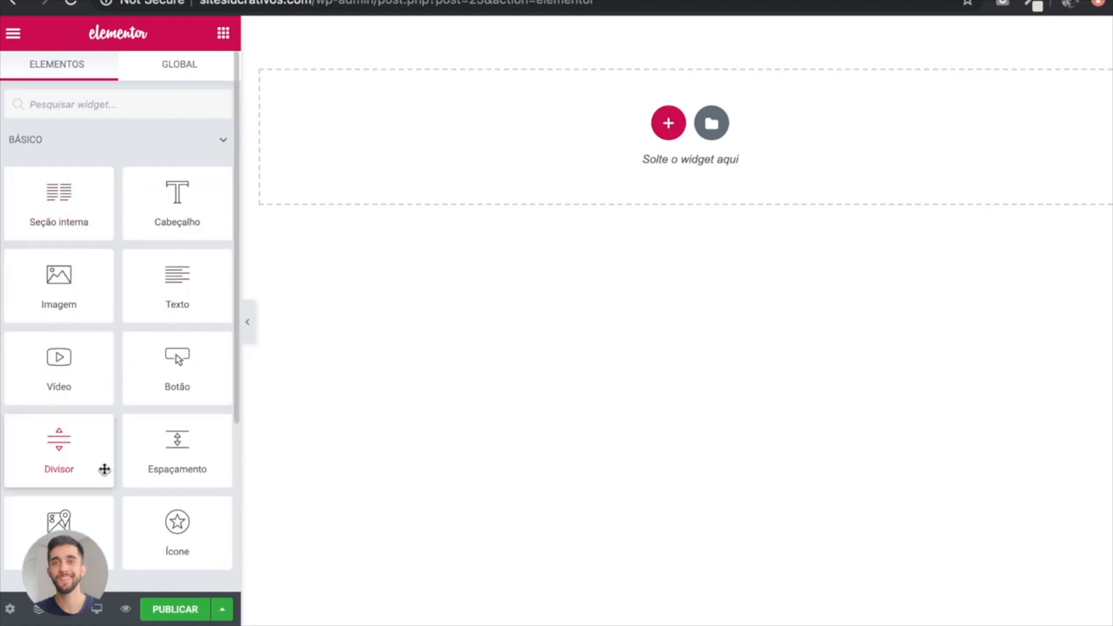
{"action": "scroll", "coordinate": [94, 412], "scroll_direction": "down", "scroll_amount": 1}
{"action": "scroll", "coordinate": [93, 409], "scroll_direction": "down", "scroll_amount": 3}
{"action": "scroll", "coordinate": [128, 319], "scroll_direction": "up", "scroll_amount": 3}
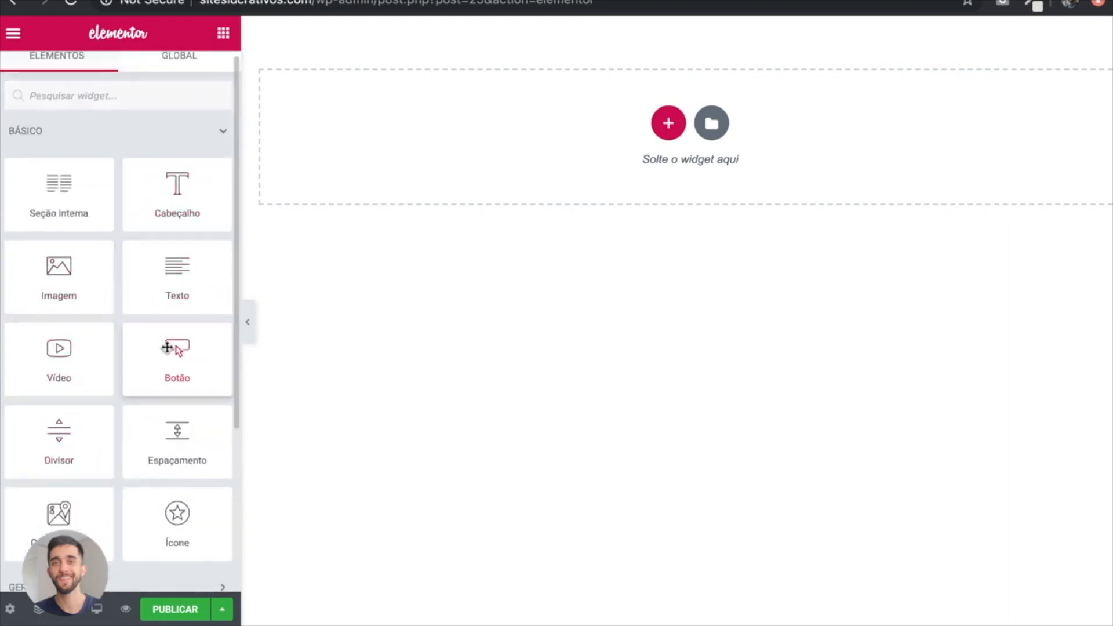
{"action": "scroll", "coordinate": [169, 348], "scroll_direction": "down", "scroll_amount": 1}
{"action": "scroll", "coordinate": [169, 348], "scroll_direction": "down", "scroll_amount": 2}
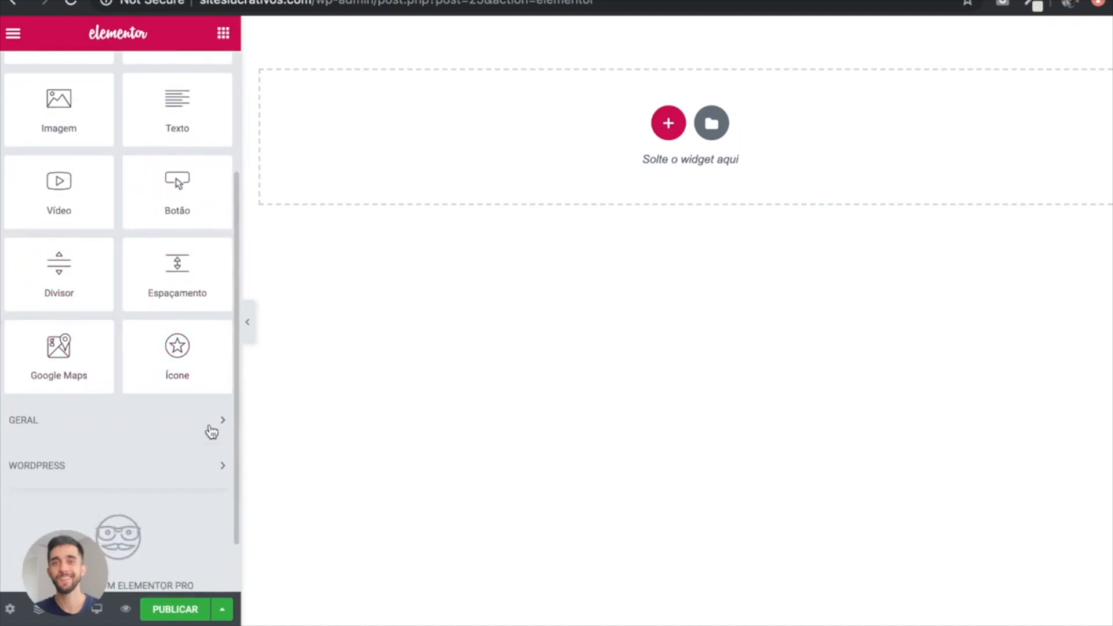
{"action": "left_click", "coordinate": [133, 422]}
{"action": "scroll", "coordinate": [115, 149], "scroll_direction": "up", "scroll_amount": 3}
{"action": "scroll", "coordinate": [152, 429], "scroll_direction": "down", "scroll_amount": 8}
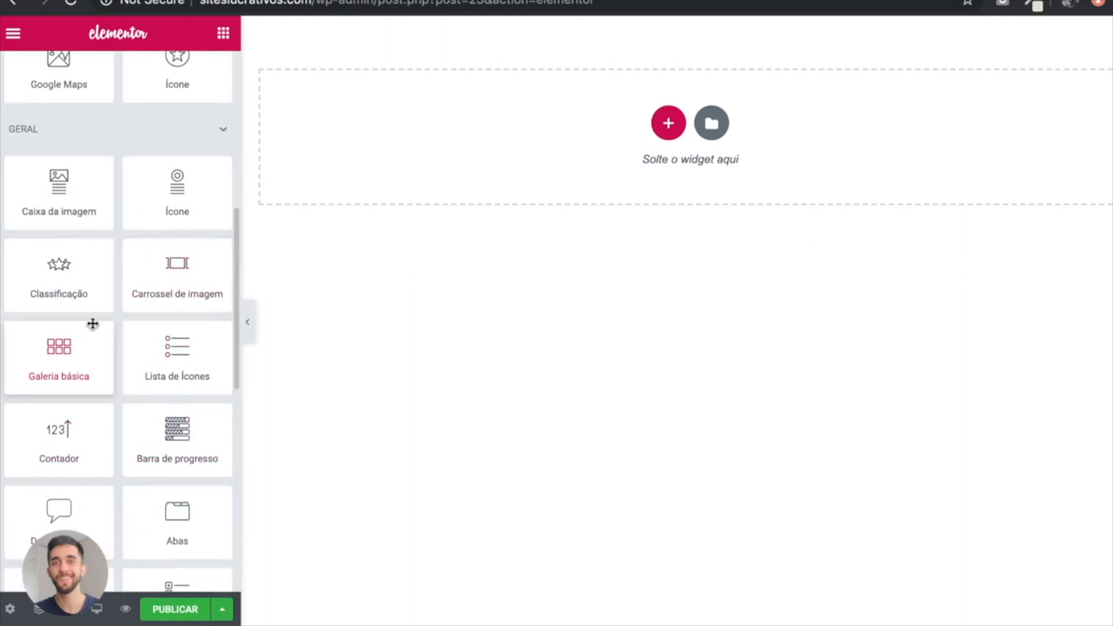
{"action": "scroll", "coordinate": [92, 321], "scroll_direction": "down", "scroll_amount": 2}
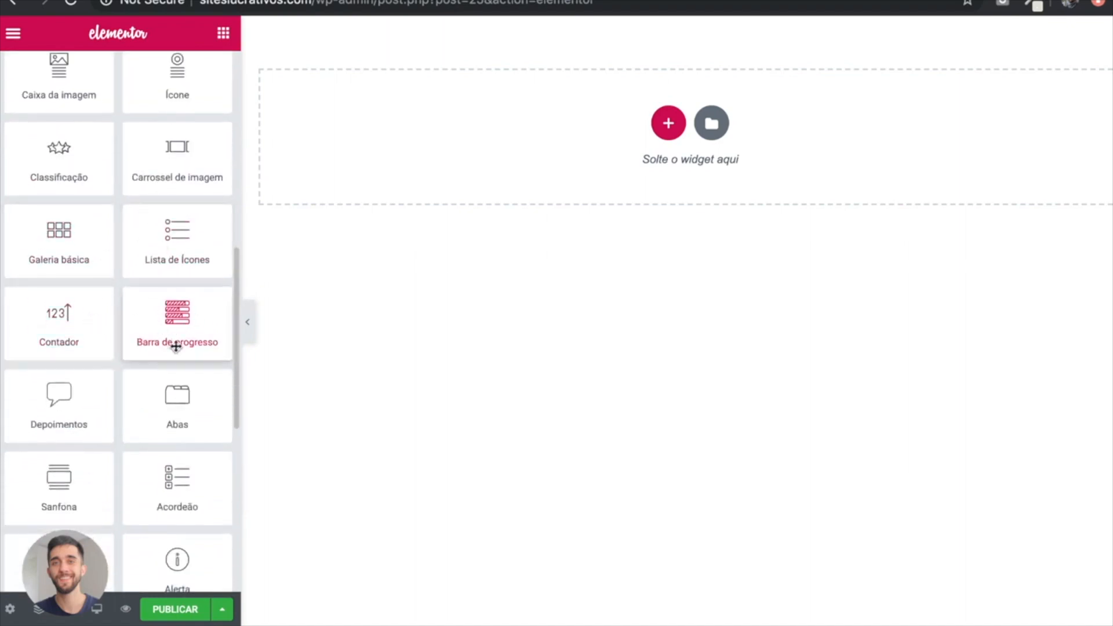
{"action": "scroll", "coordinate": [116, 387], "scroll_direction": "down", "scroll_amount": 2}
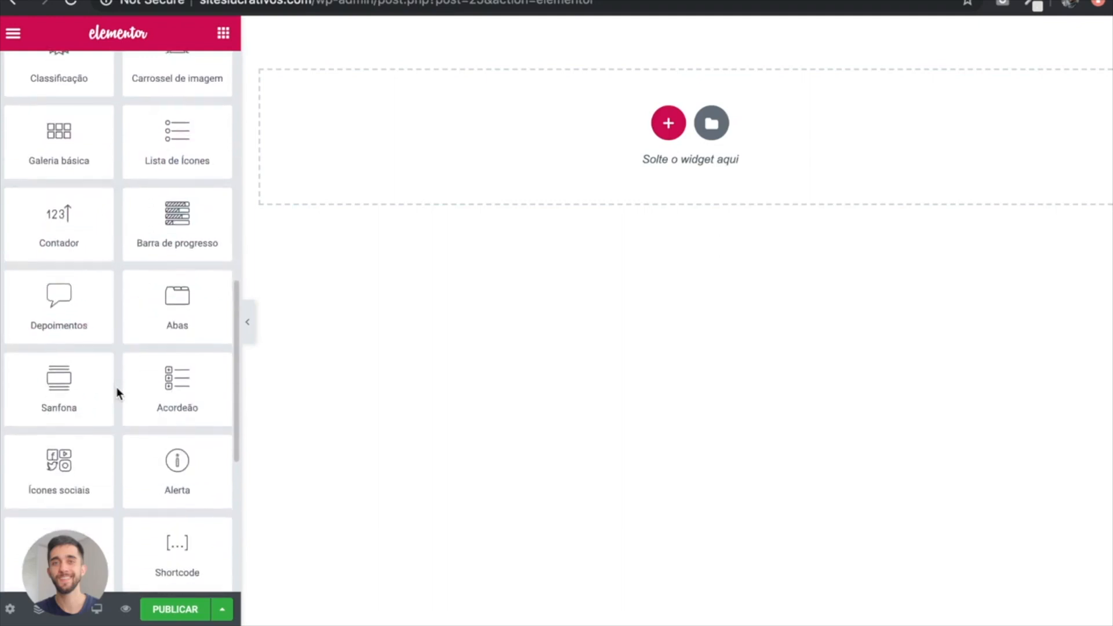
{"action": "scroll", "coordinate": [116, 388], "scroll_direction": "up", "scroll_amount": 1}
{"action": "scroll", "coordinate": [116, 387], "scroll_direction": "up", "scroll_amount": 3}
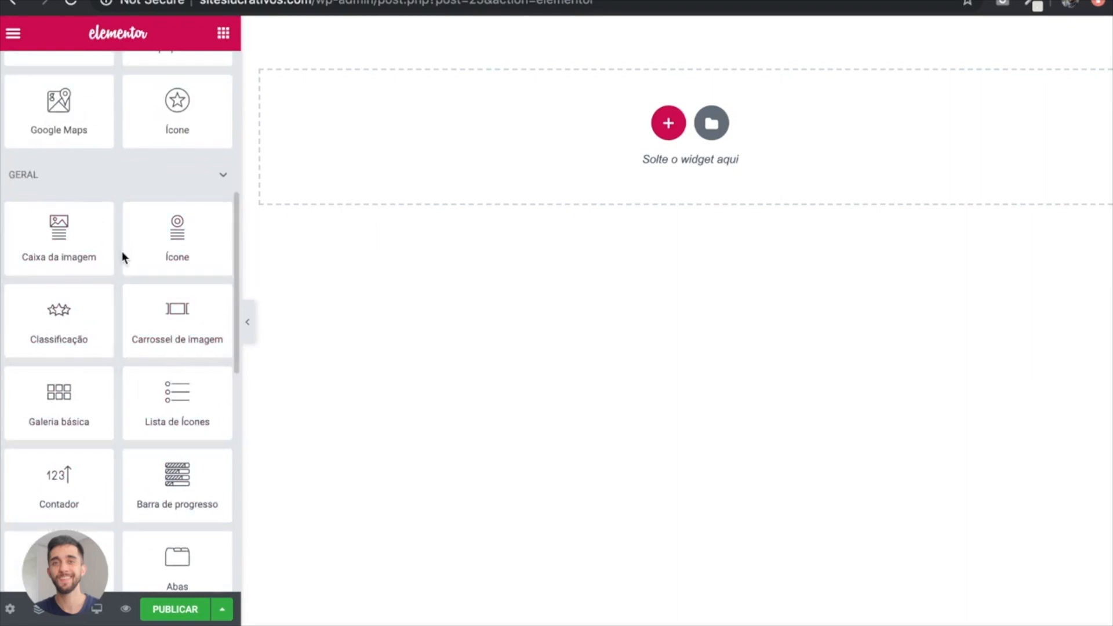
{"action": "scroll", "coordinate": [122, 255], "scroll_direction": "up", "scroll_amount": 5}
{"action": "scroll", "coordinate": [122, 257], "scroll_direction": "up", "scroll_amount": 2}
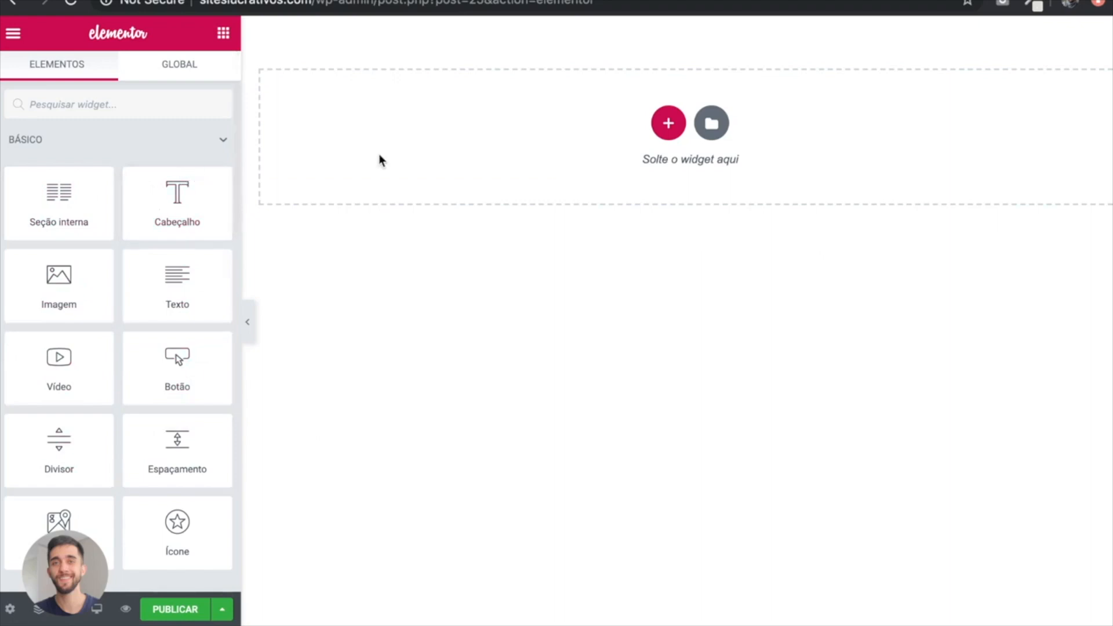
Step: Add a new section with a single-column structure to the blank page and return to the widget list
{"action": "left_click", "coordinate": [668, 129]}
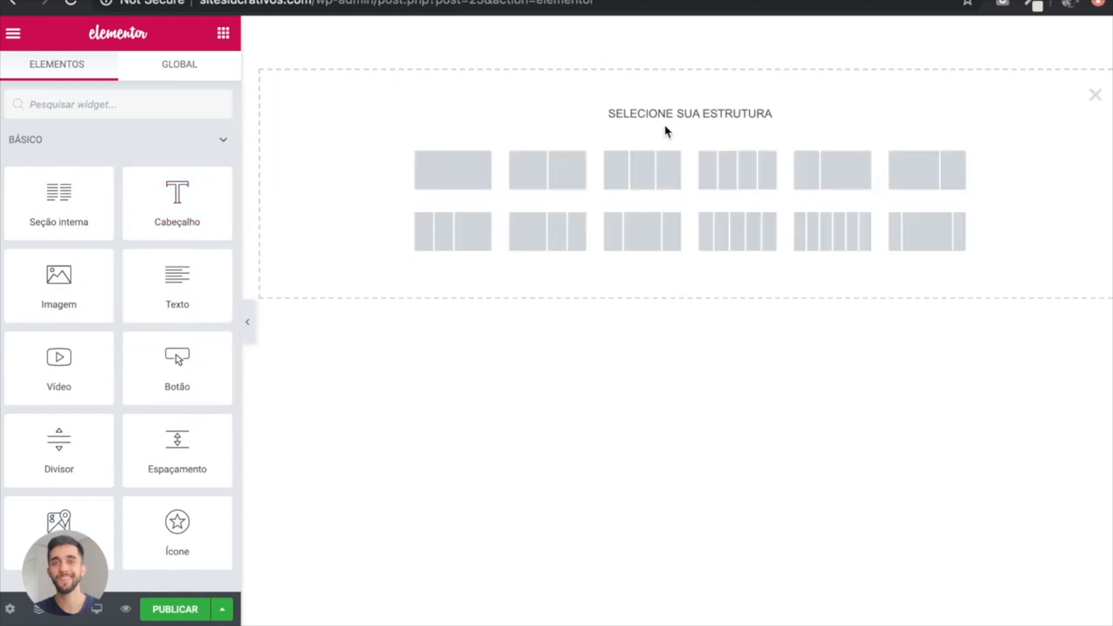
{"action": "left_click", "coordinate": [462, 181]}
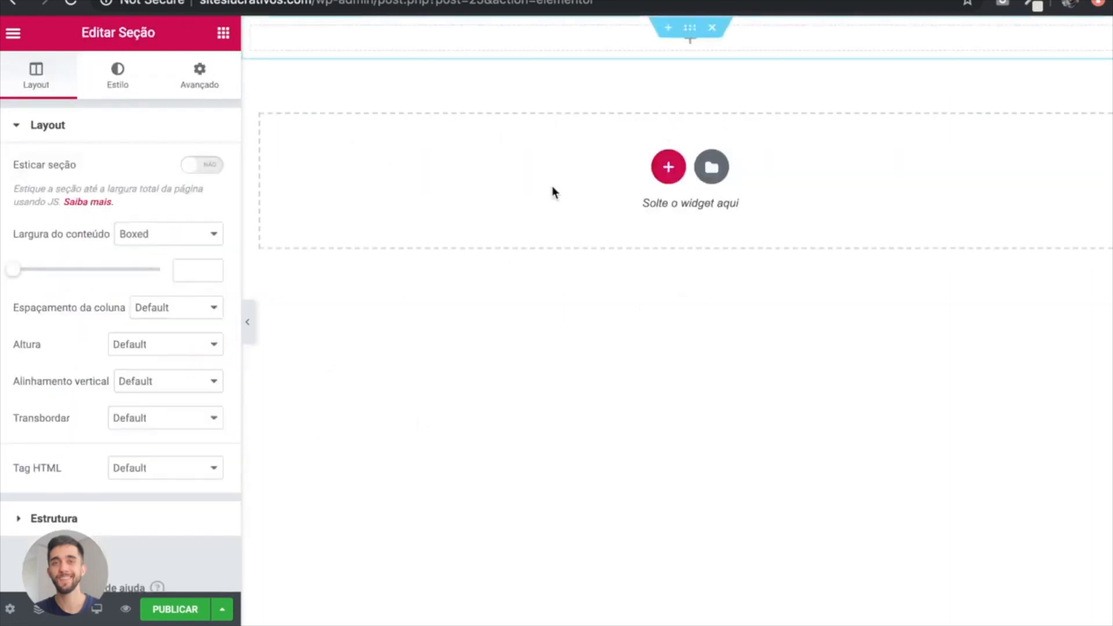
{"action": "left_click", "coordinate": [220, 41]}
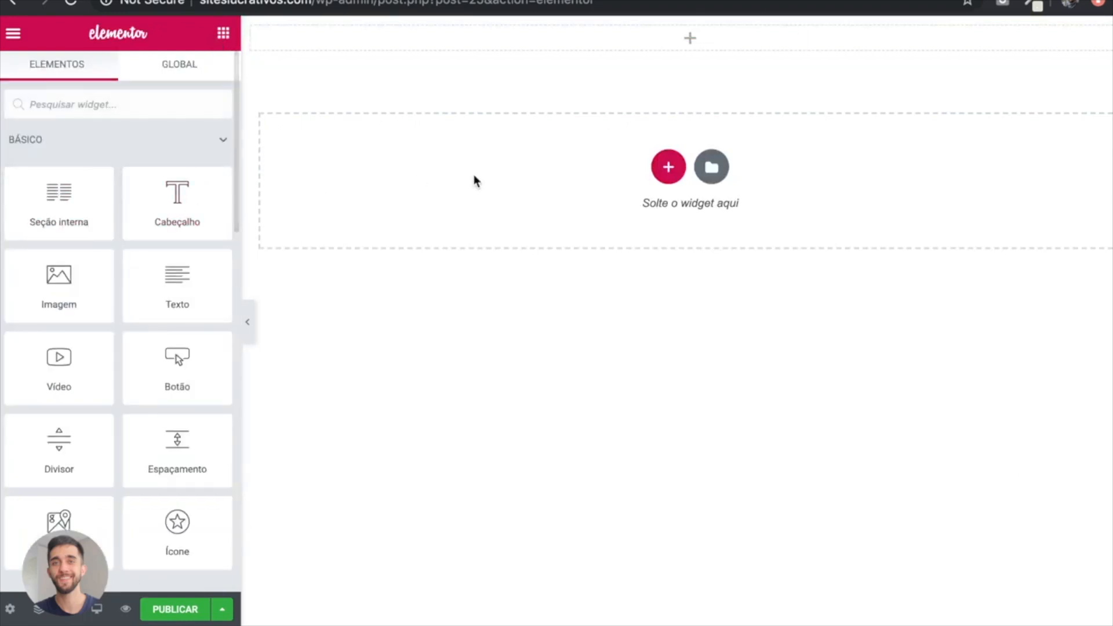
Step: Add a heading widget to the single-column section and insert "dadasdas" before "texto" in its text
{"action": "left_click_drag", "start_coordinate": [156, 211], "coordinate": [544, 43]}
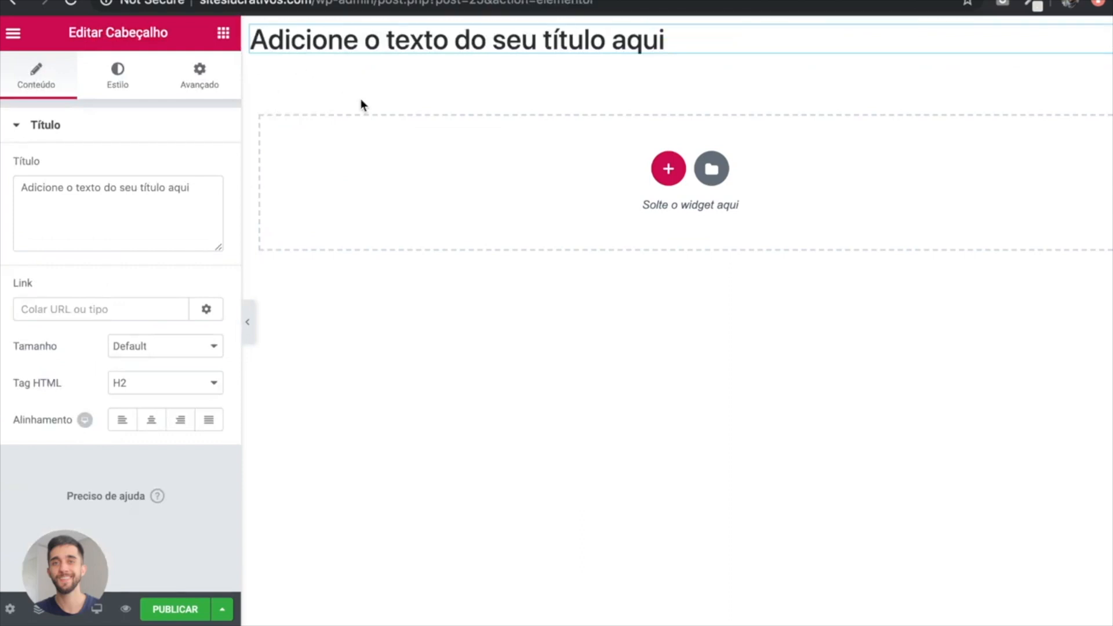
{"action": "left_click", "coordinate": [378, 32]}
{"action": "type", "text": "dadasdas"}
Step: Look at the heading's style and size options, and center-align the heading
{"action": "left_click", "coordinate": [118, 74]}
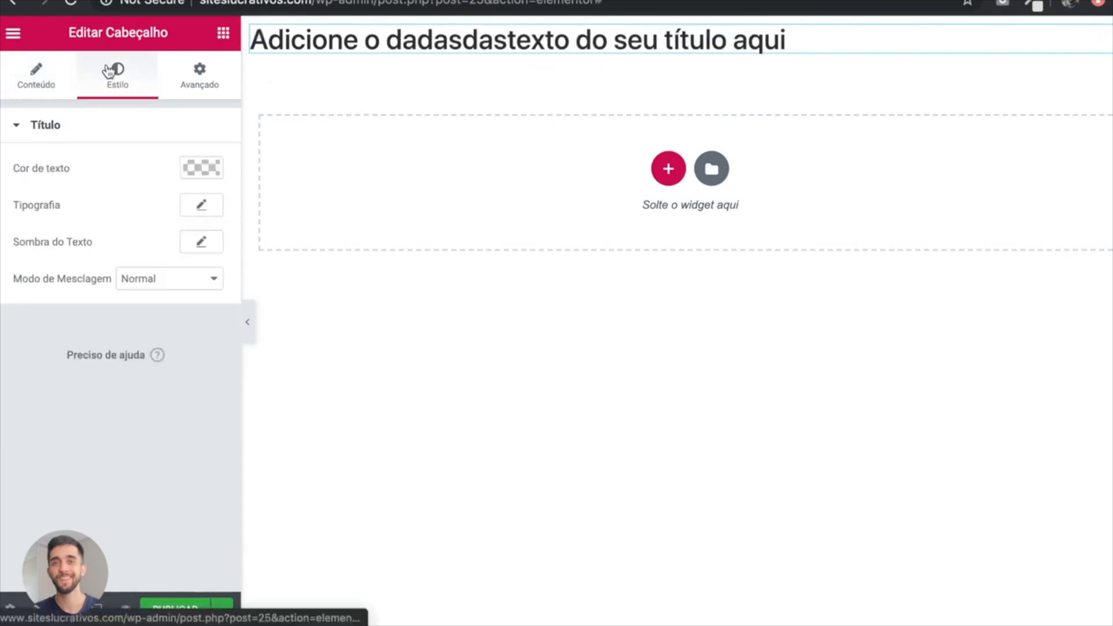
{"action": "left_click", "coordinate": [189, 131]}
{"action": "left_click", "coordinate": [36, 74]}
{"action": "left_click", "coordinate": [165, 346]}
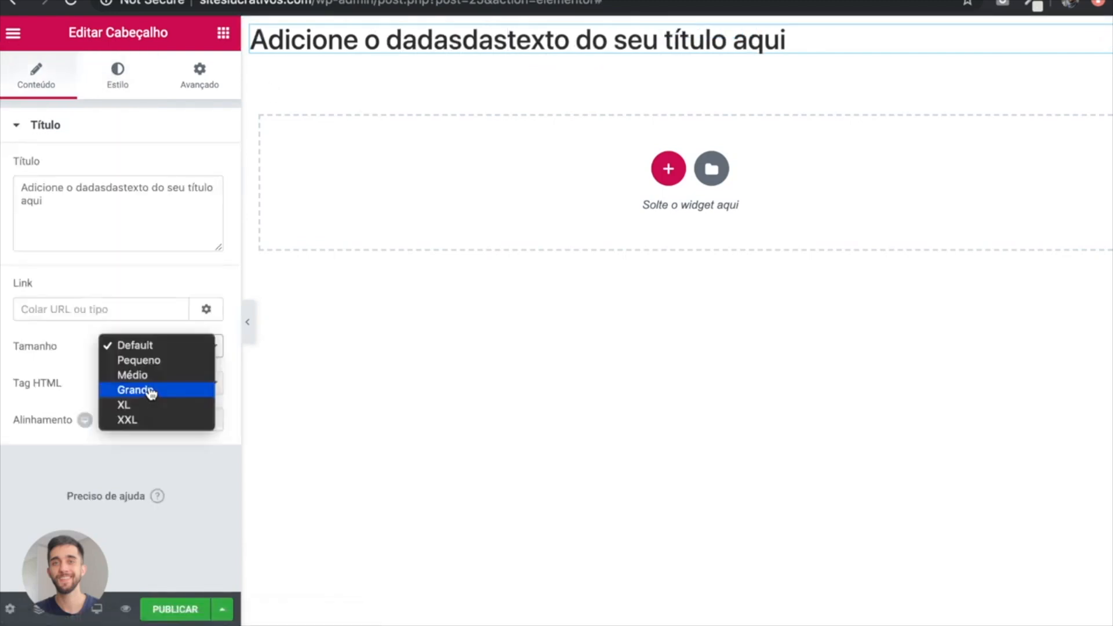
{"action": "left_click", "coordinate": [53, 350]}
{"action": "left_click", "coordinate": [151, 419]}
{"action": "left_click", "coordinate": [193, 417]}
{"action": "left_click", "coordinate": [150, 420]}
Step: Set the heading's text color to a dark purple
{"action": "left_click", "coordinate": [122, 120]}
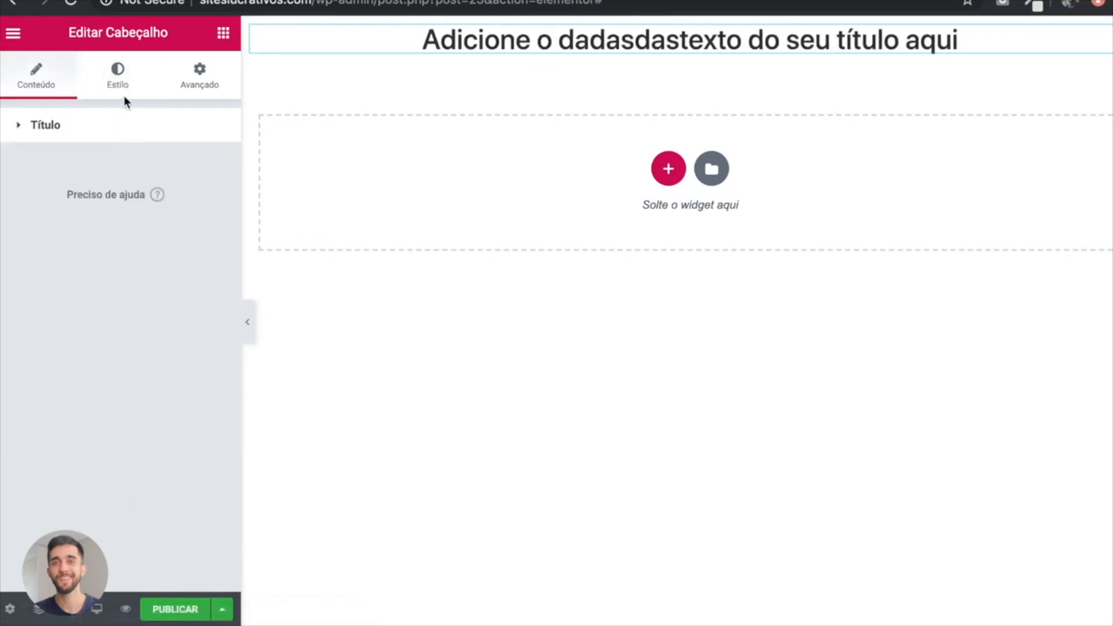
{"action": "left_click", "coordinate": [123, 87]}
{"action": "left_click", "coordinate": [203, 173]}
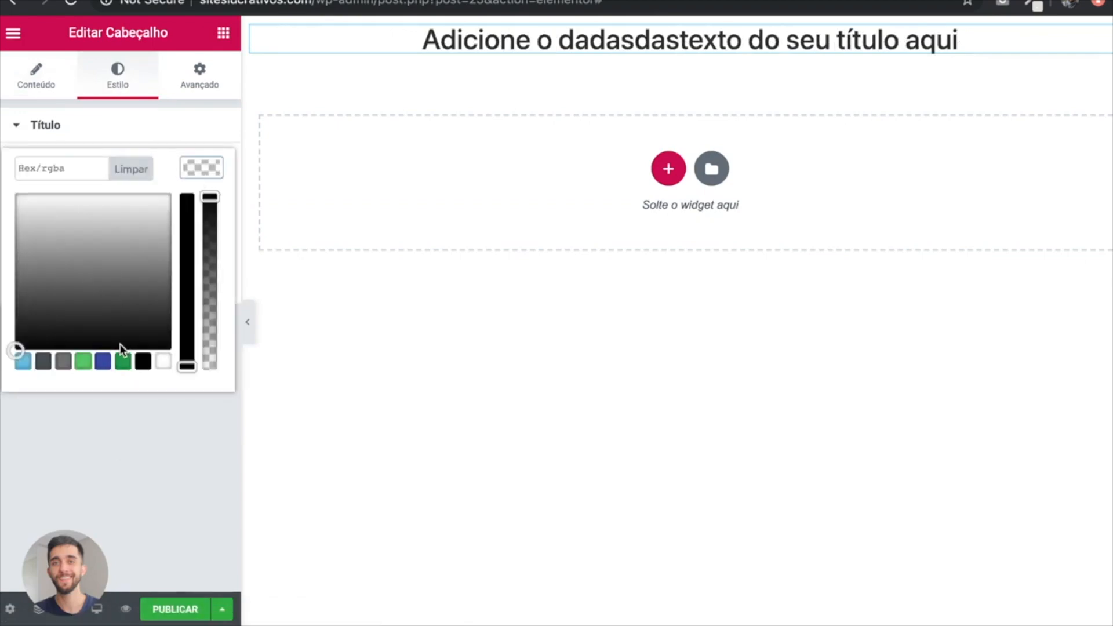
{"action": "left_click", "coordinate": [123, 361]}
{"action": "left_click_drag", "start_coordinate": [119, 253], "coordinate": [149, 294]}
{"action": "left_click", "coordinate": [198, 245]}
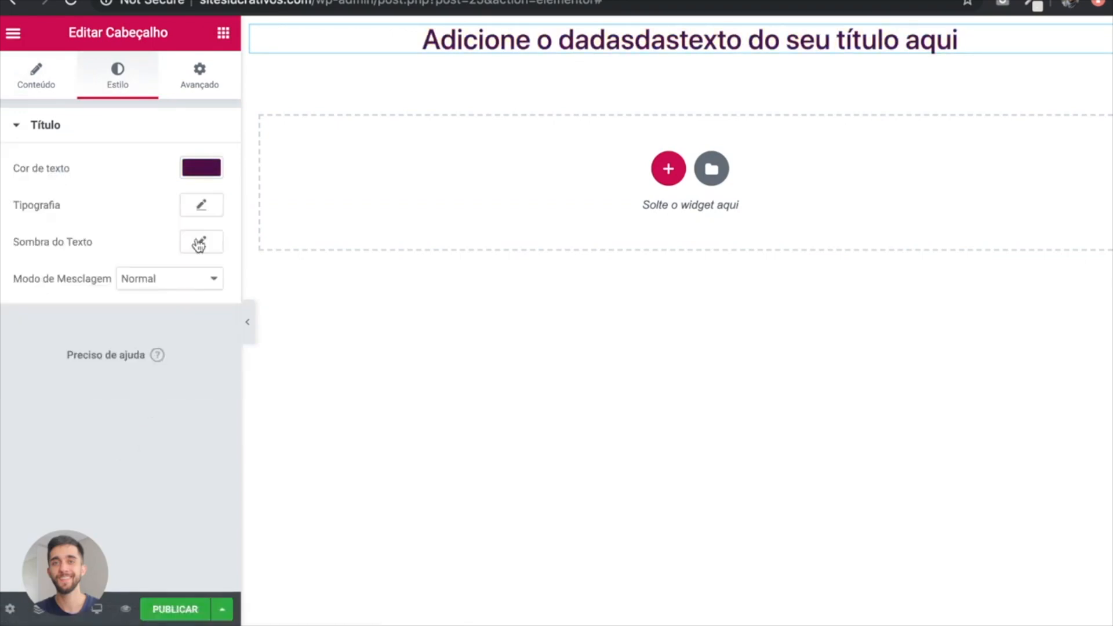
Step: Set the heading's typography to the Black Ops One font, 51 px in size, with weight 600
{"action": "left_click", "coordinate": [201, 205]}
{"action": "left_click", "coordinate": [160, 252]}
{"action": "scroll", "coordinate": [158, 362], "scroll_direction": "down", "scroll_amount": 15}
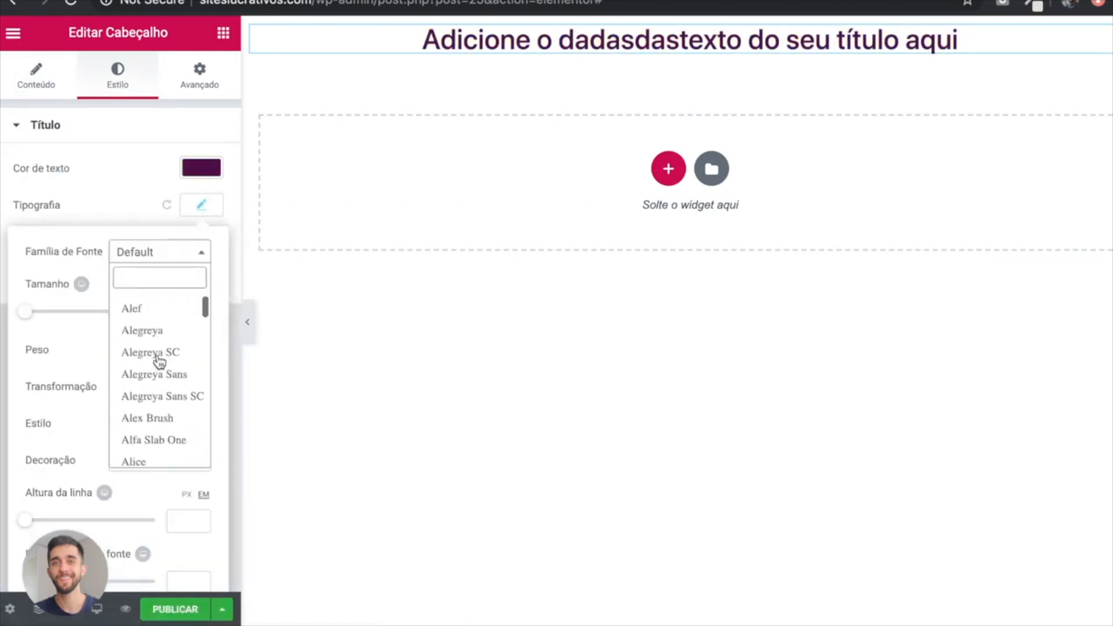
{"action": "scroll", "coordinate": [160, 363], "scroll_direction": "down", "scroll_amount": 15}
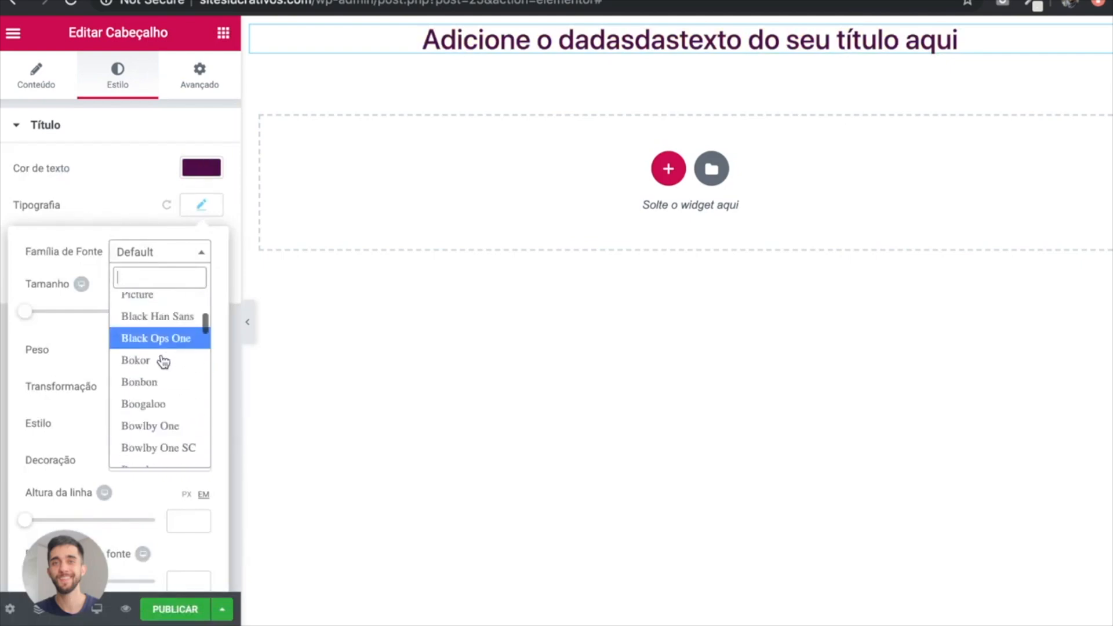
{"action": "left_click", "coordinate": [173, 364]}
{"action": "left_click_drag", "start_coordinate": [25, 313], "coordinate": [58, 318]}
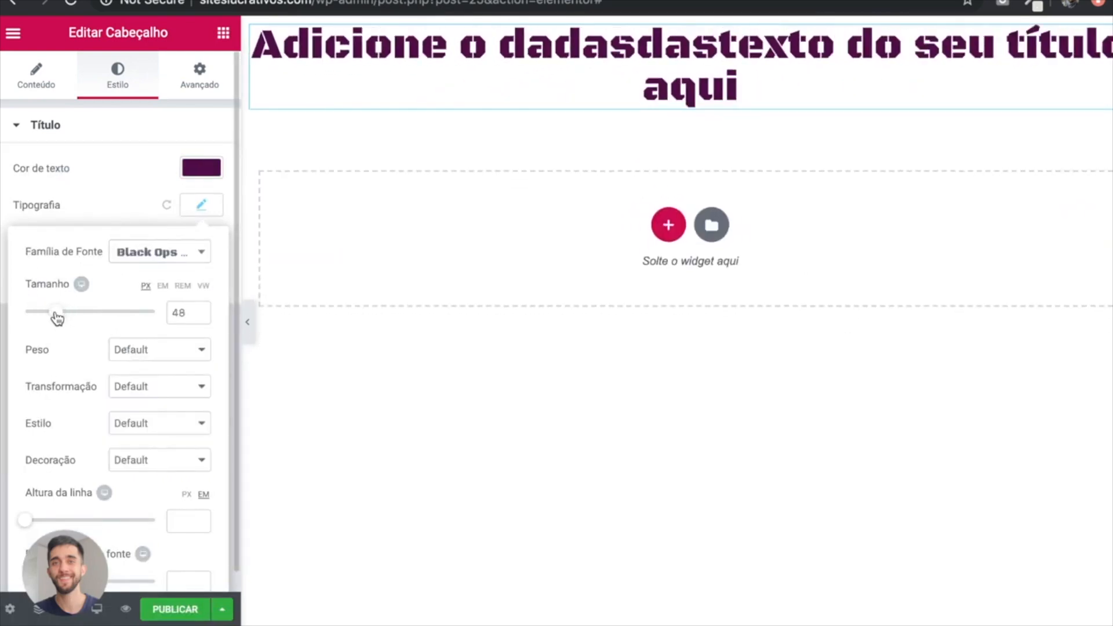
{"action": "left_click", "coordinate": [131, 350]}
{"action": "left_click", "coordinate": [129, 289]}
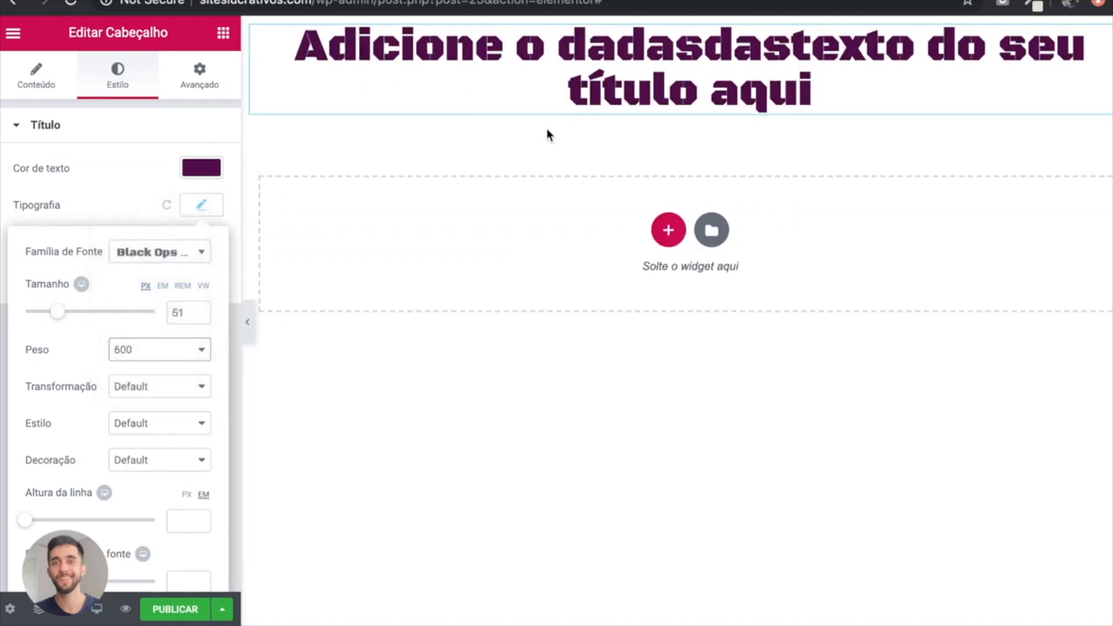
Step: Set the heading's letter spacing to 3.6 and its line height to 2.2 em
{"action": "scroll", "coordinate": [143, 471], "scroll_direction": "down", "scroll_amount": 1}
{"action": "left_click_drag", "start_coordinate": [25, 561], "coordinate": [99, 562]}
{"action": "left_click_drag", "start_coordinate": [21, 510], "coordinate": [49, 506]}
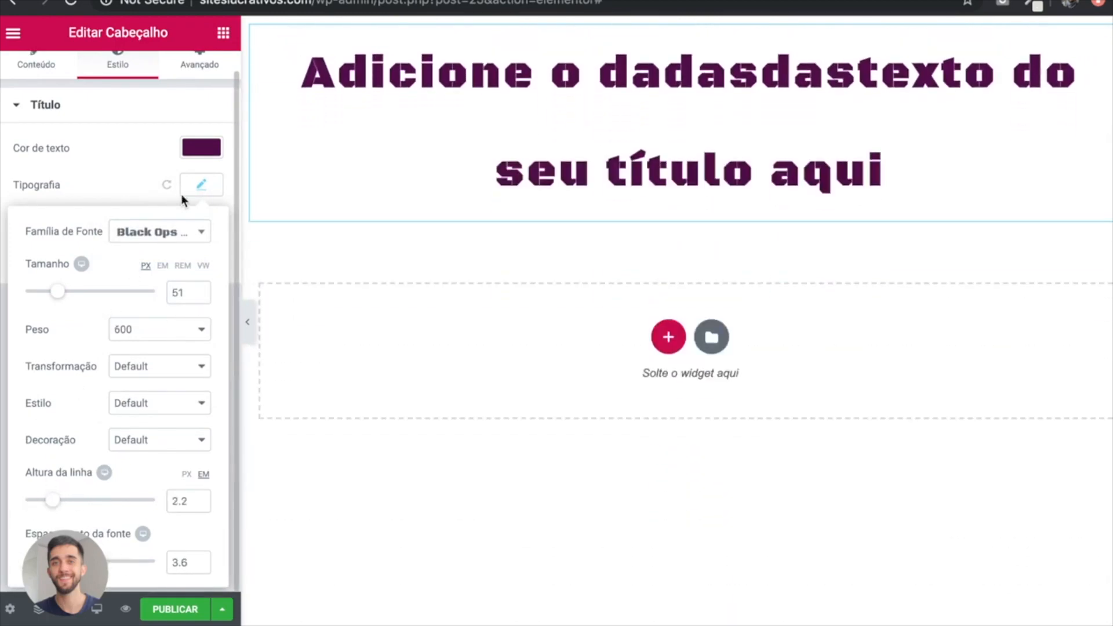
{"action": "left_click", "coordinate": [200, 185]}
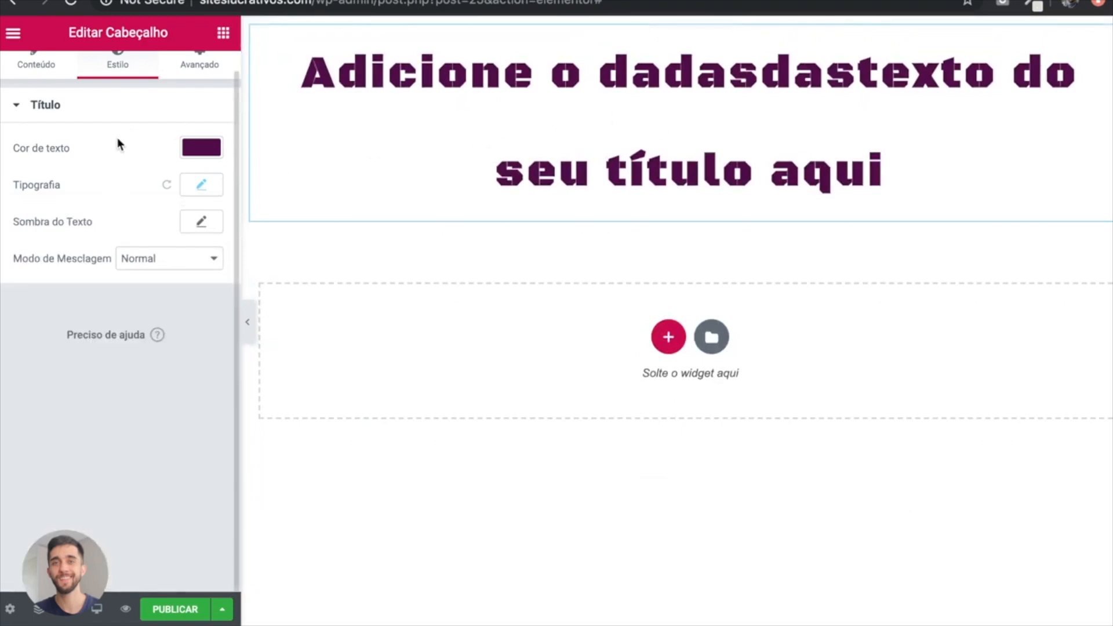
{"action": "scroll", "coordinate": [155, 273], "scroll_direction": "up", "scroll_amount": 1}
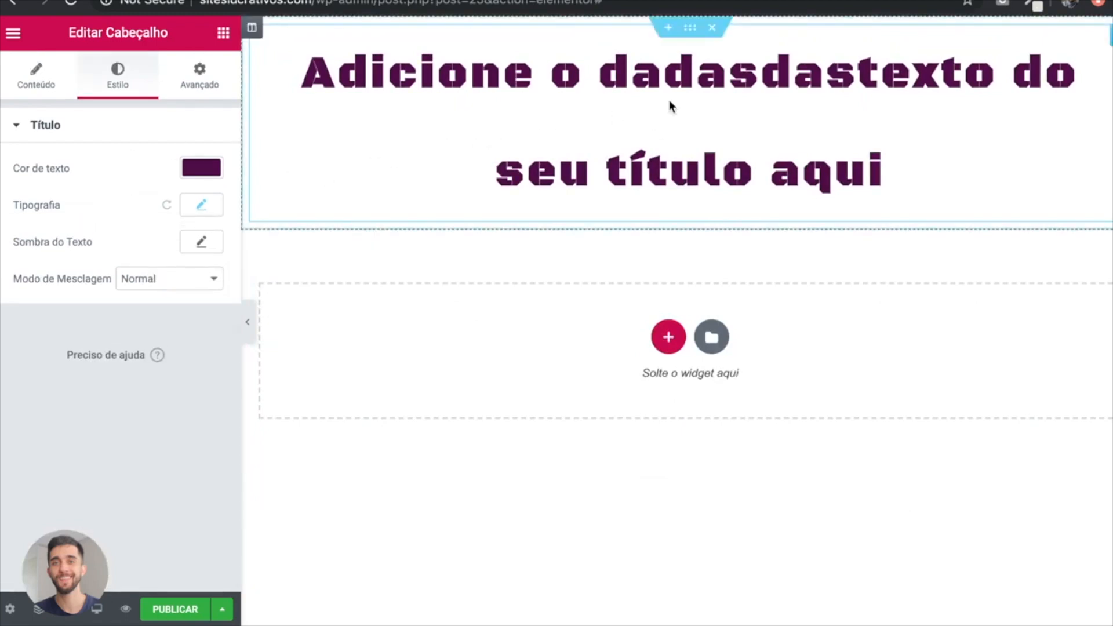
Step: Delete the section holding the test heading and add a new section with two equal columns
{"action": "left_click", "coordinate": [712, 27]}
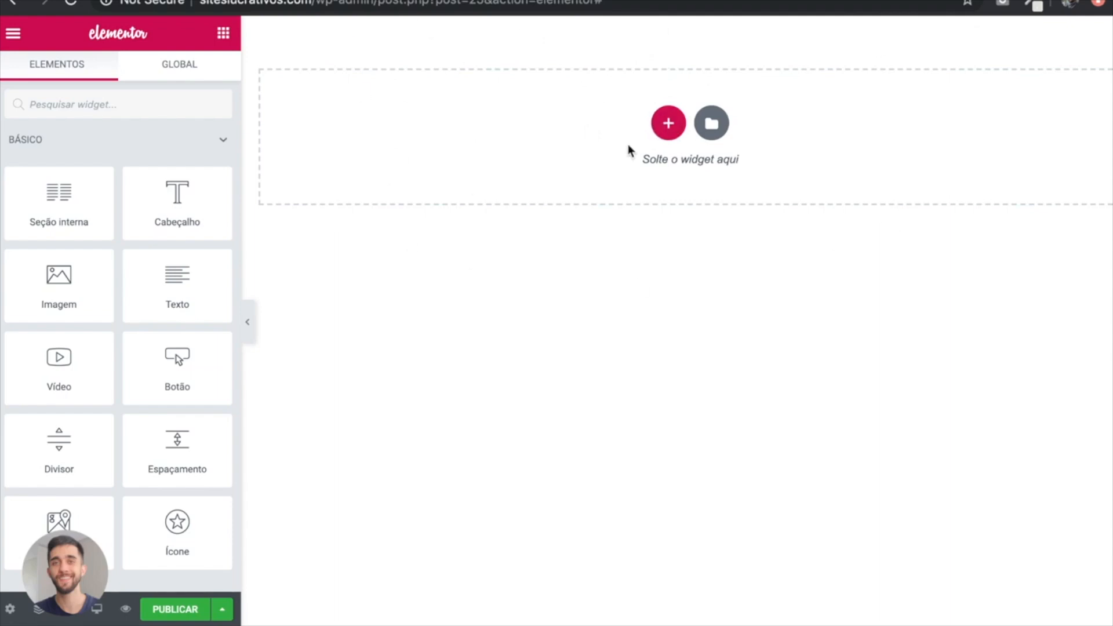
{"action": "left_click", "coordinate": [669, 123]}
{"action": "left_click_drag", "start_coordinate": [615, 113], "coordinate": [800, 112]}
{"action": "left_click", "coordinate": [803, 114]}
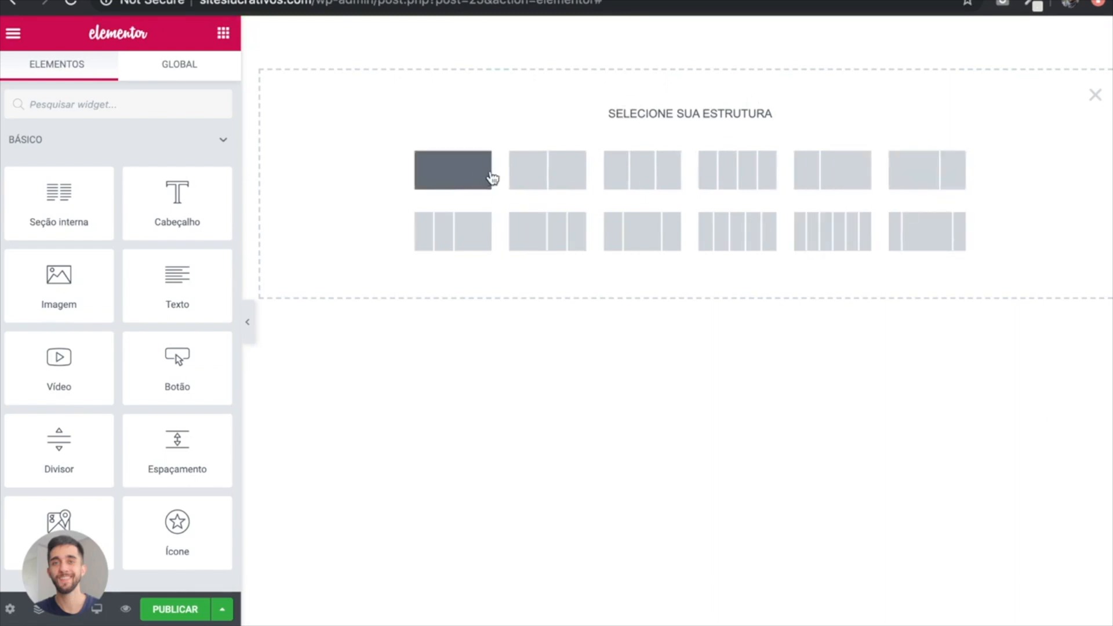
{"action": "left_click", "coordinate": [556, 178]}
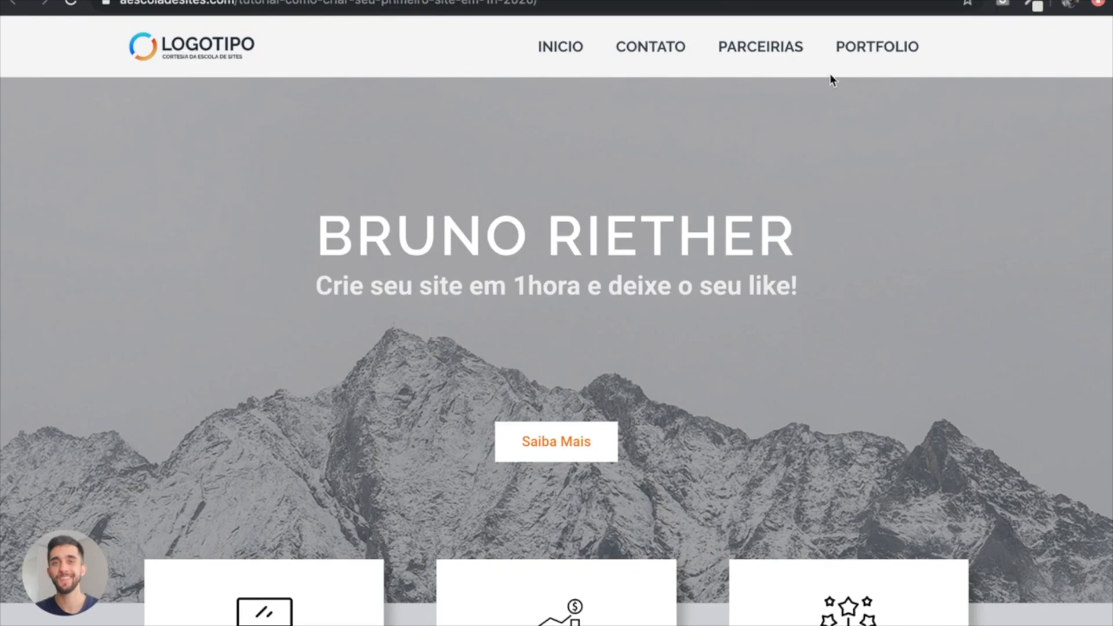
Step: Examine the finished example page, from the header with logo and menu down through the sections below
{"action": "scroll", "coordinate": [554, 204], "scroll_direction": "down", "scroll_amount": 15}
{"action": "scroll", "coordinate": [552, 202], "scroll_direction": "up", "scroll_amount": 4}
{"action": "scroll", "coordinate": [552, 199], "scroll_direction": "up", "scroll_amount": 10}
{"action": "scroll", "coordinate": [552, 199], "scroll_direction": "down", "scroll_amount": 20}
{"action": "scroll", "coordinate": [552, 200], "scroll_direction": "up", "scroll_amount": 10}
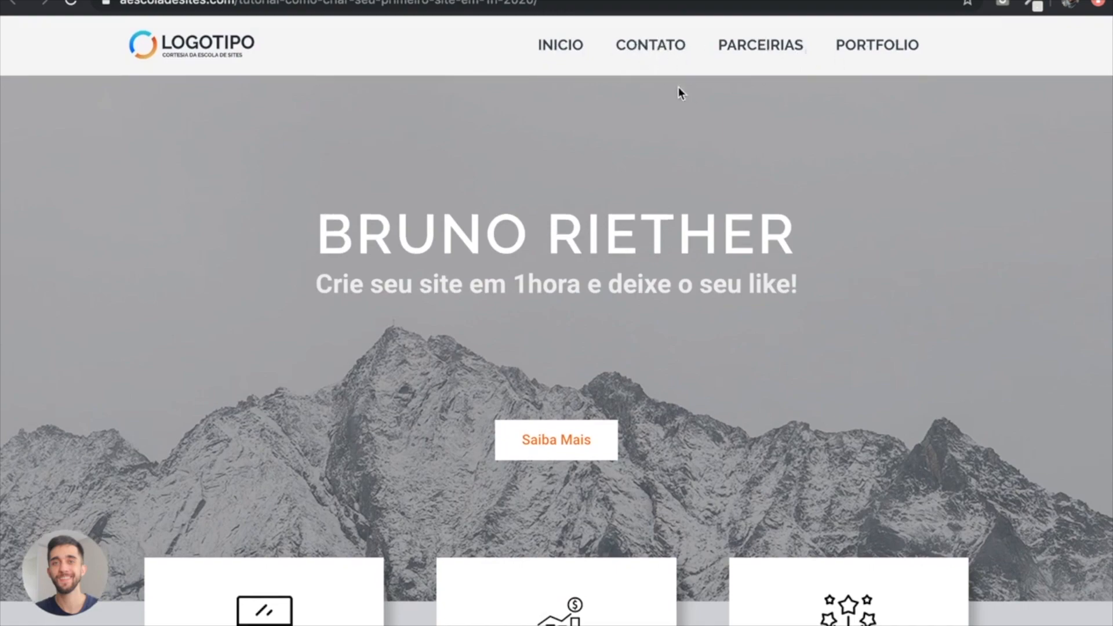
{"action": "scroll", "coordinate": [678, 87], "scroll_direction": "down", "scroll_amount": 15}
{"action": "scroll", "coordinate": [678, 87], "scroll_direction": "up", "scroll_amount": 15}
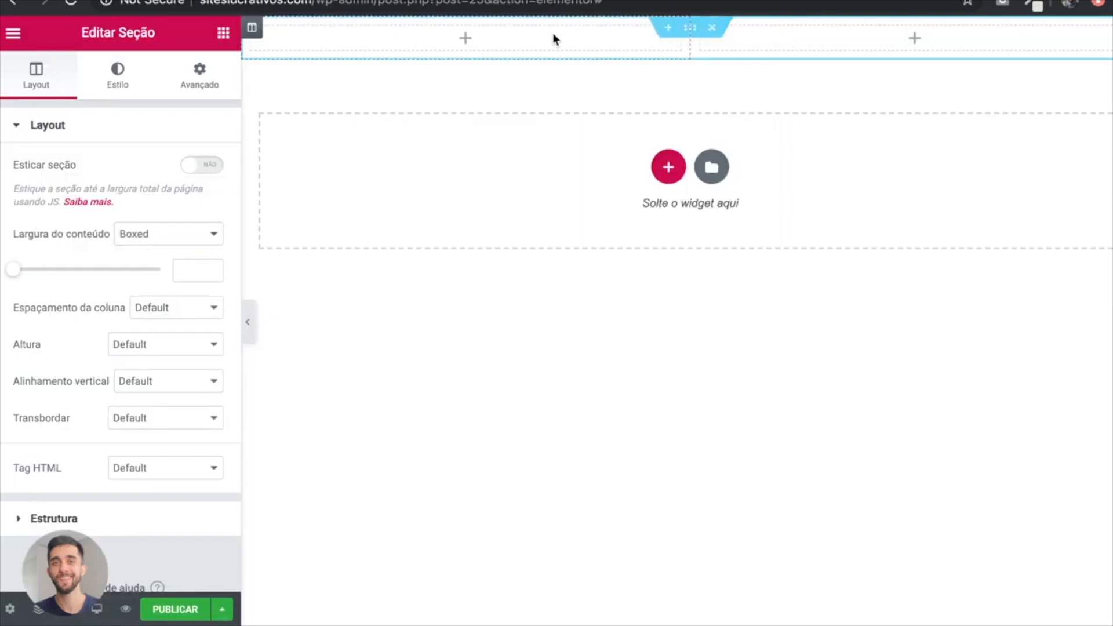
Step: Add an image widget to the first column of the new section and open its image chooser
{"action": "left_click", "coordinate": [223, 33]}
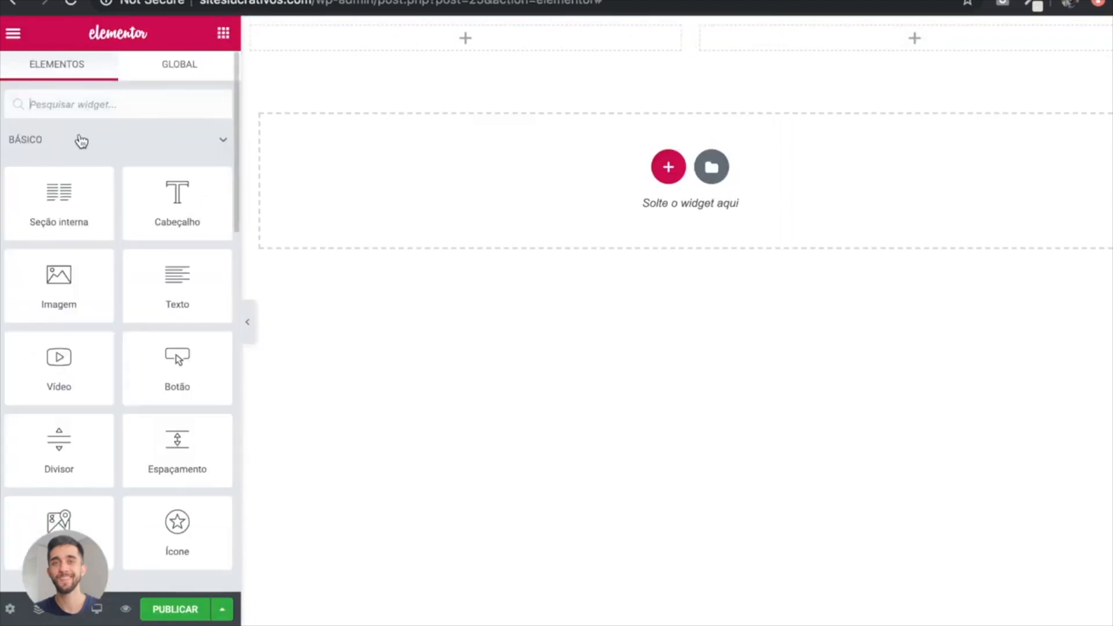
{"action": "left_click_drag", "start_coordinate": [66, 282], "coordinate": [447, 40]}
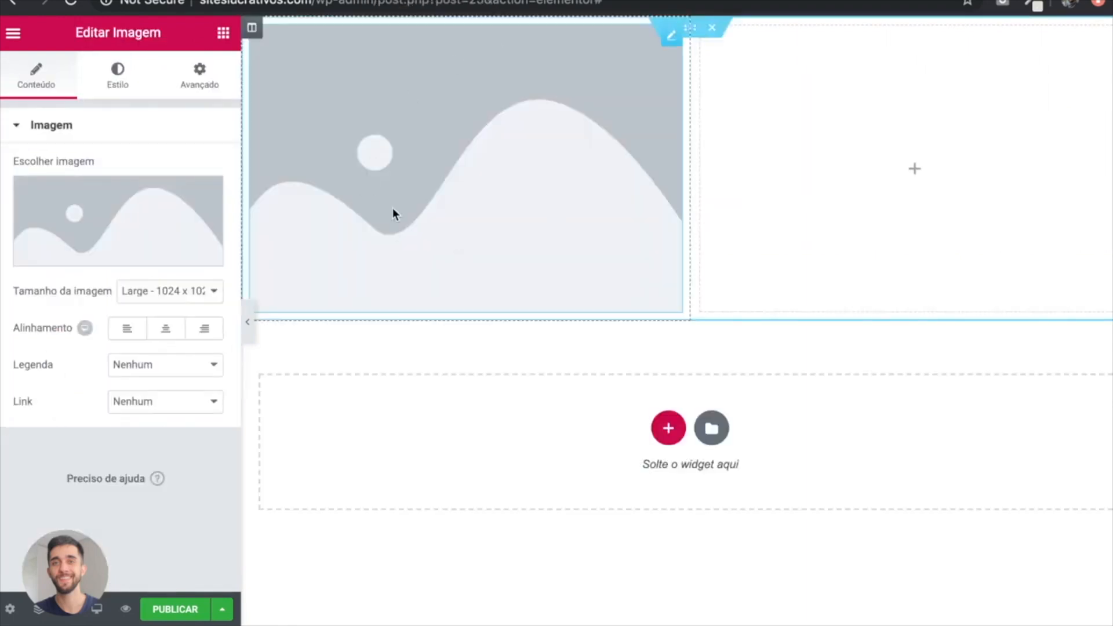
{"action": "mouse_move", "coordinate": [90, 197]}
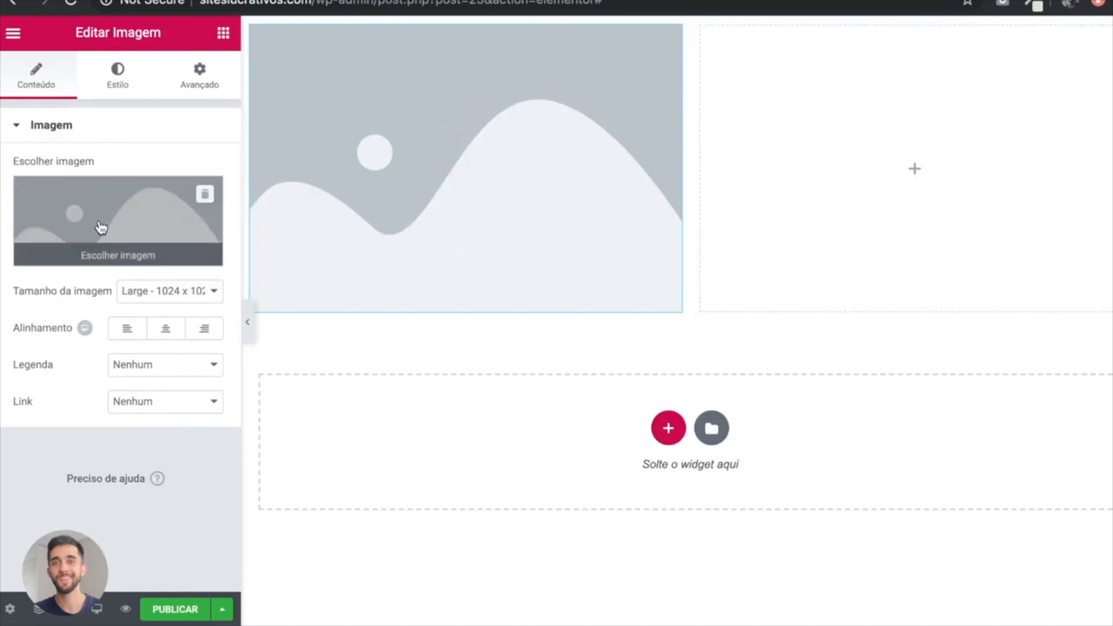
{"action": "left_click", "coordinate": [106, 252]}
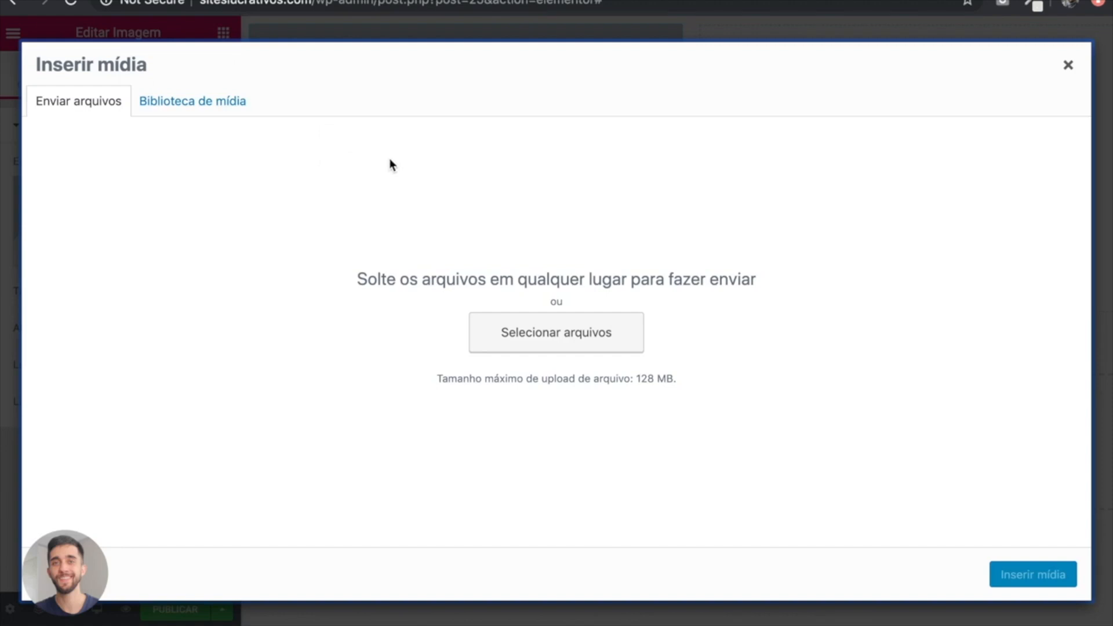
Step: Upload IMG02 - Fundo.jpg from the Finder image folder to the media library
{"action": "key", "text": "super+Tab"}
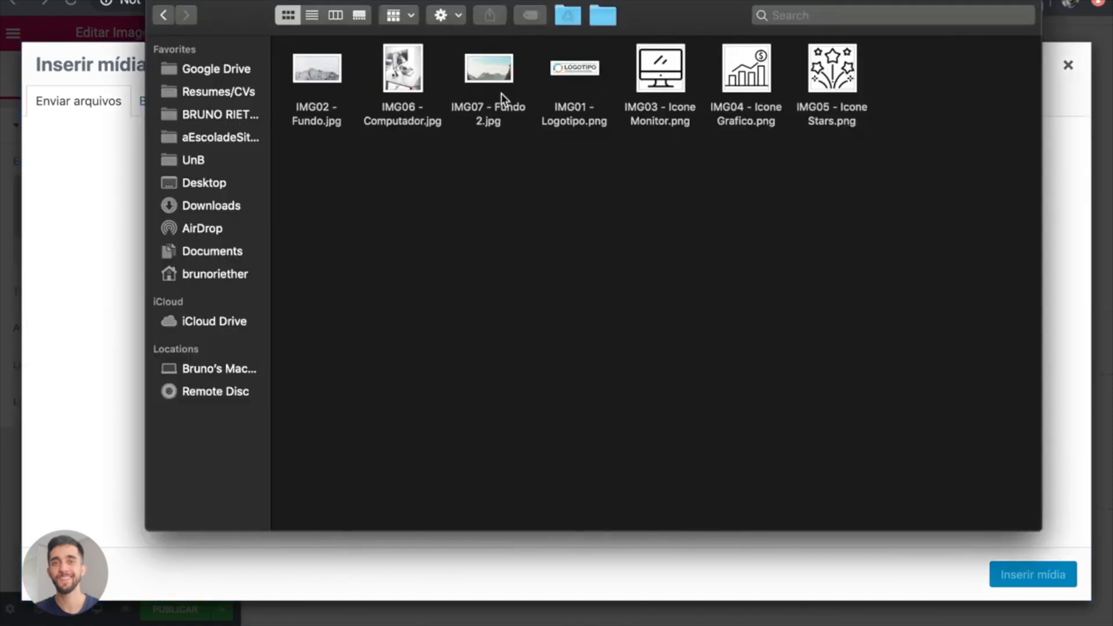
{"action": "left_click_drag", "start_coordinate": [330, 174], "coordinate": [952, 50]}
{"action": "left_click", "coordinate": [873, 172]}
{"action": "left_click_drag", "start_coordinate": [322, 75], "coordinate": [105, 328]}
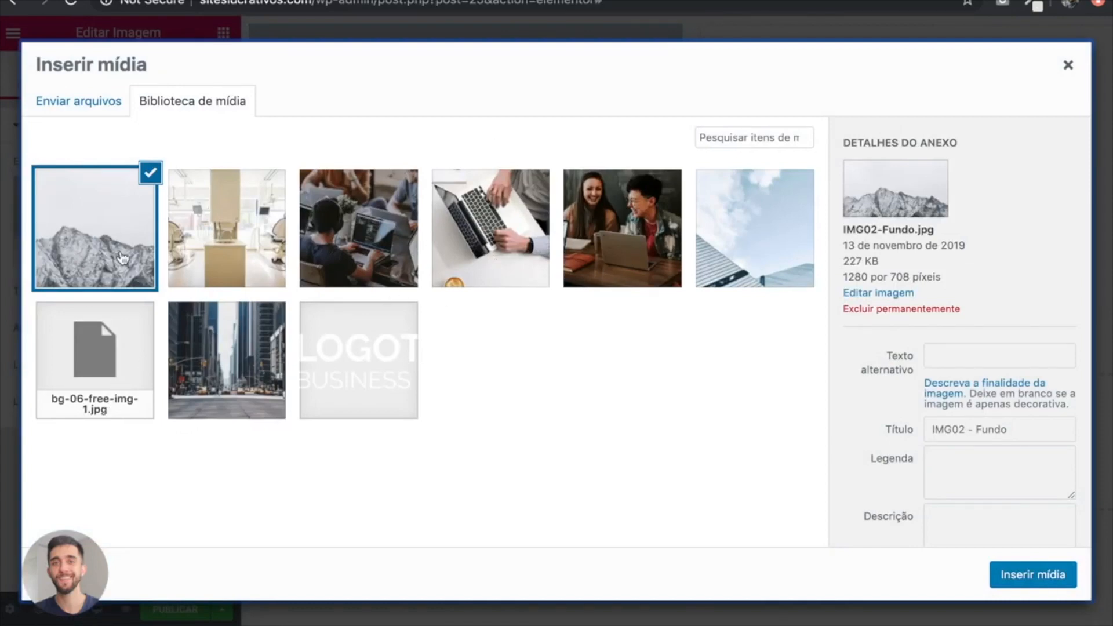
Step: Upload the remaining six images from the Finder folder, IMG01 and IMG03 to IMG07, to the media library
{"action": "key", "text": "super+Tab"}
{"action": "left_click_drag", "start_coordinate": [381, 184], "coordinate": [861, 105]}
{"action": "left_click_drag", "start_coordinate": [458, 72], "coordinate": [164, 232]}
{"action": "key", "text": "super+Tab"}
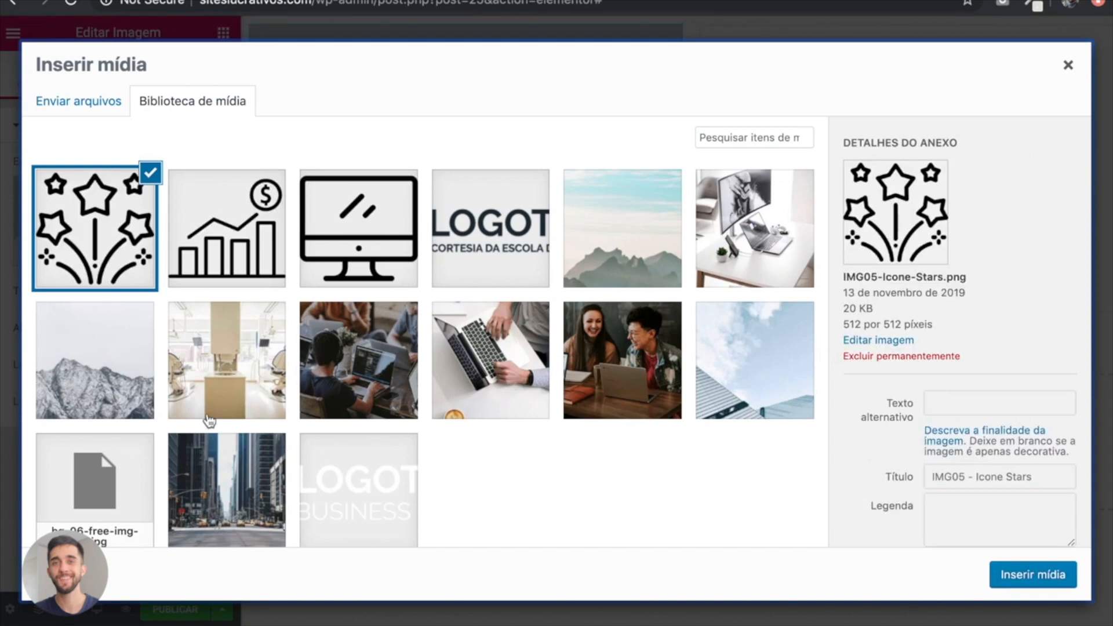
Step: Insert IMG01-Logotipo.png from the media library into the image widget
{"action": "left_click", "coordinate": [108, 370]}
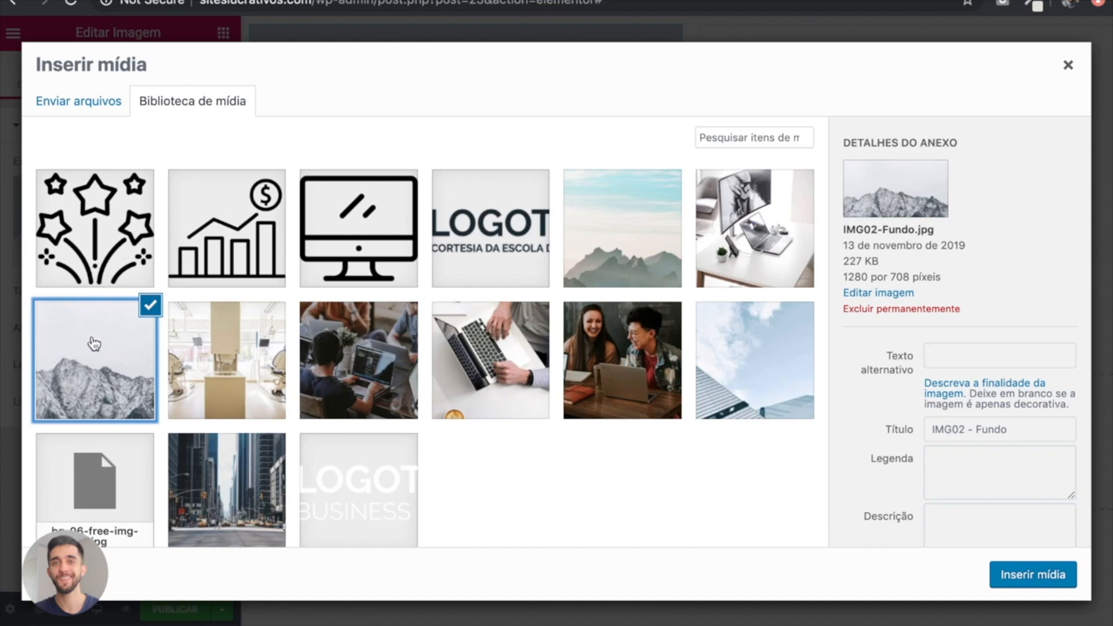
{"action": "left_click", "coordinate": [490, 215]}
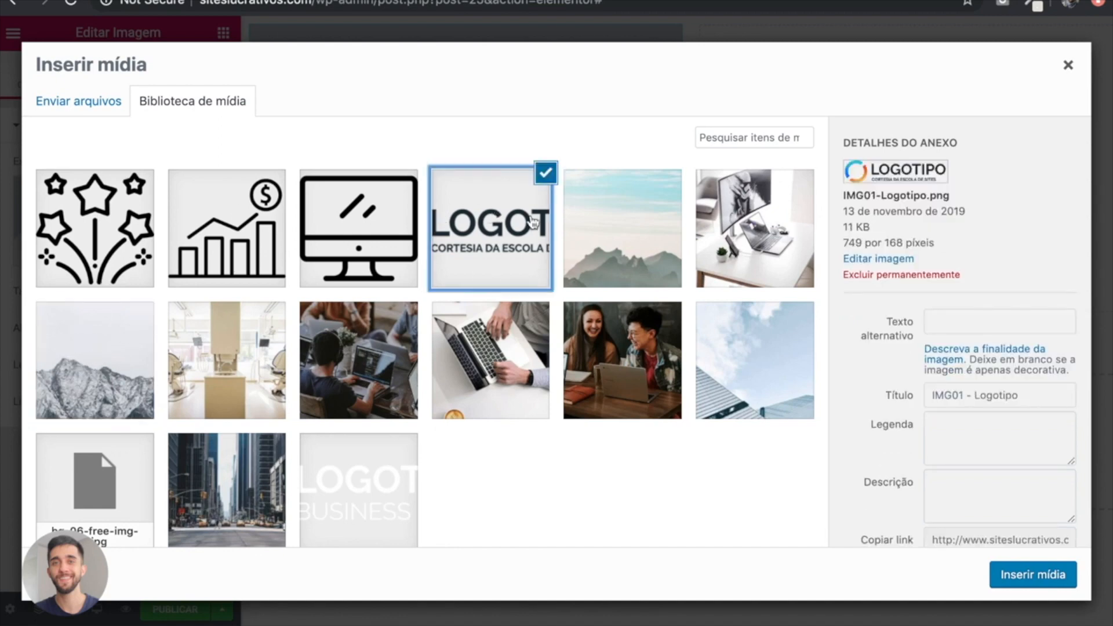
{"action": "left_click_drag", "start_coordinate": [846, 195], "coordinate": [953, 202]}
{"action": "left_click", "coordinate": [981, 194]}
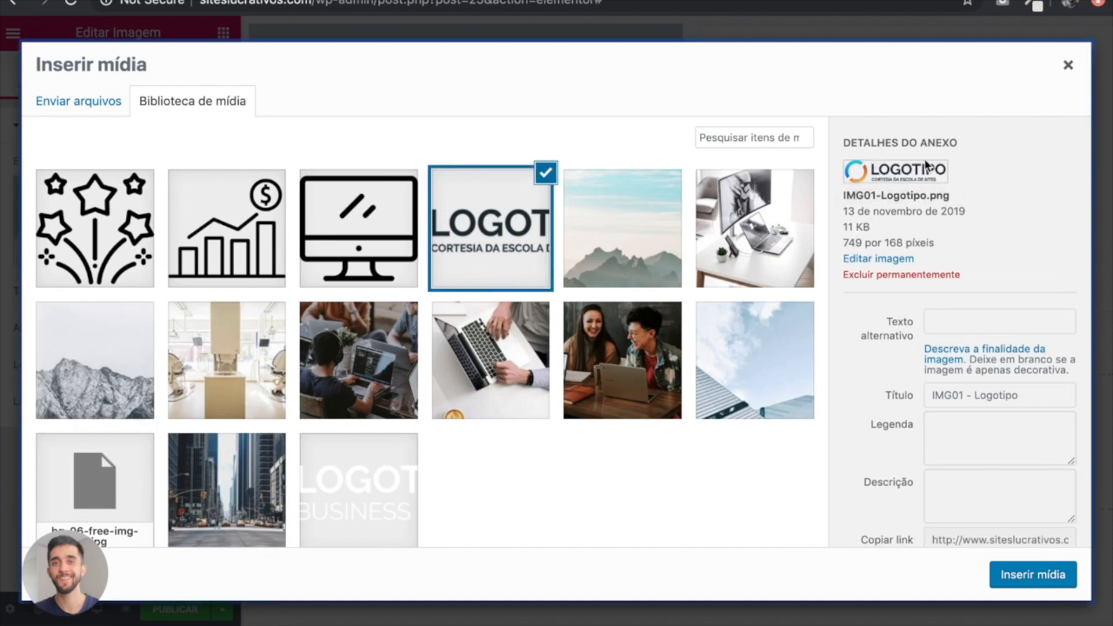
{"action": "left_click", "coordinate": [1012, 575]}
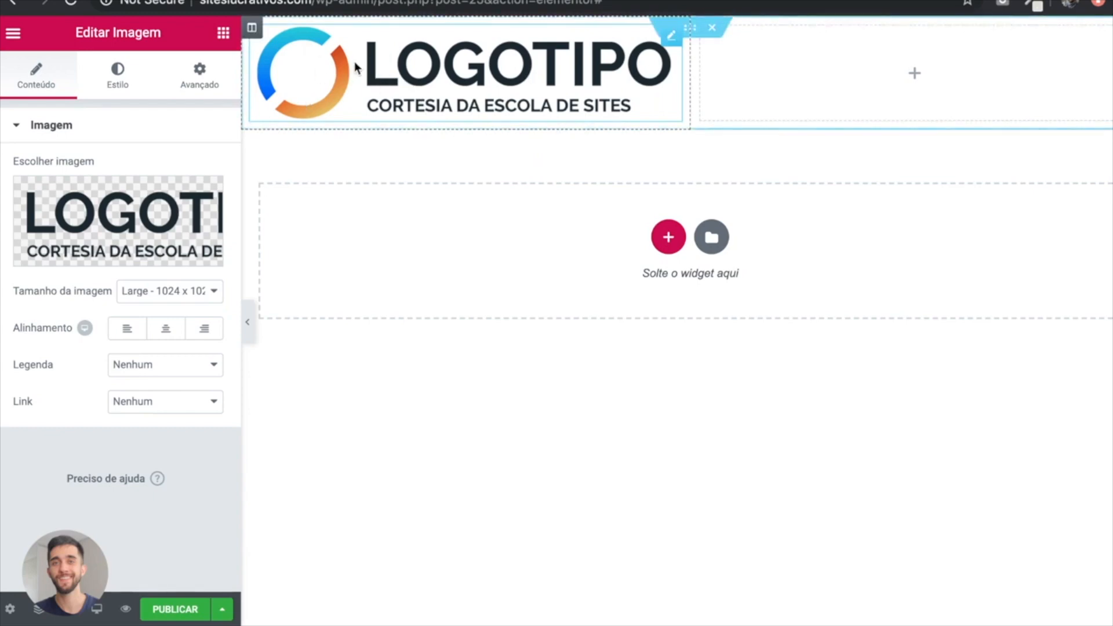
Step: Align the logo image to the left and set its width to 40%
{"action": "left_click", "coordinate": [129, 329]}
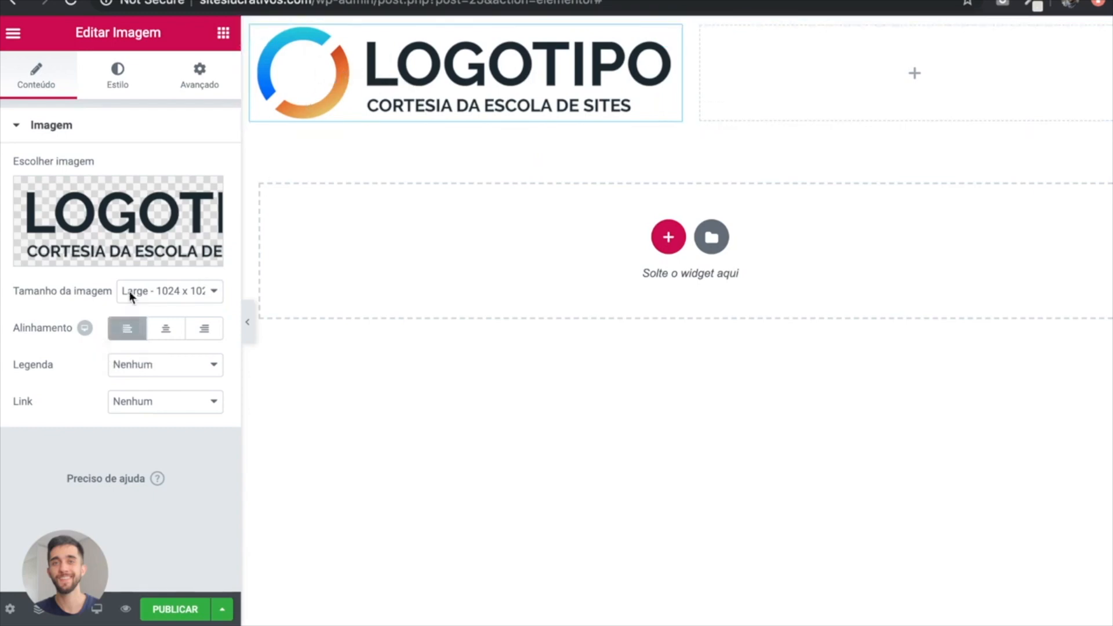
{"action": "left_click", "coordinate": [122, 84]}
{"action": "left_click", "coordinate": [55, 192]}
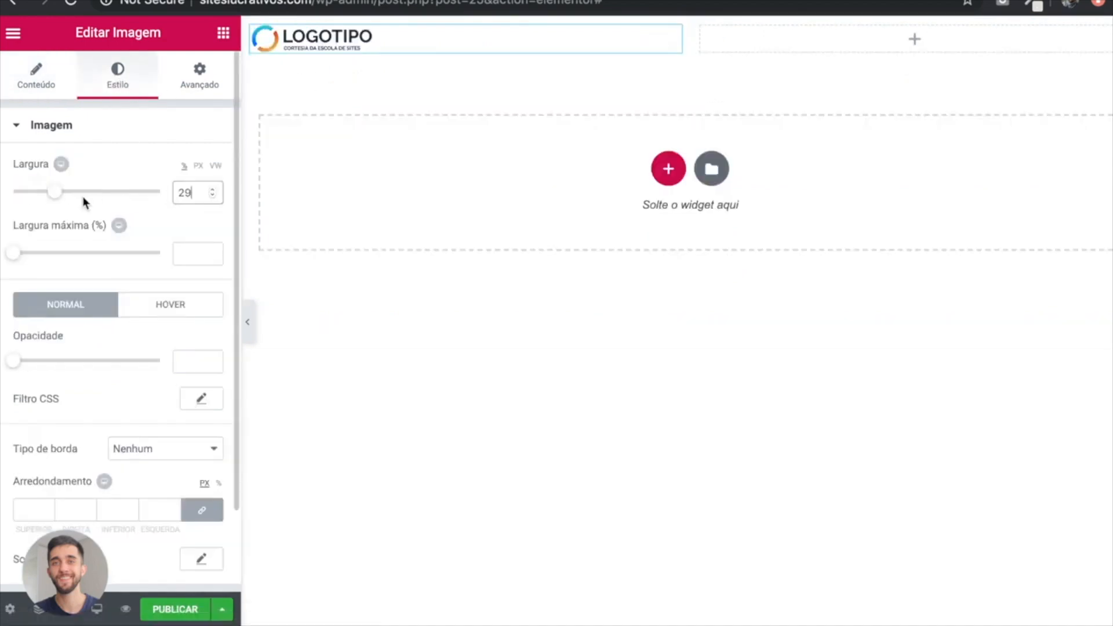
{"action": "double_click", "coordinate": [197, 191]}
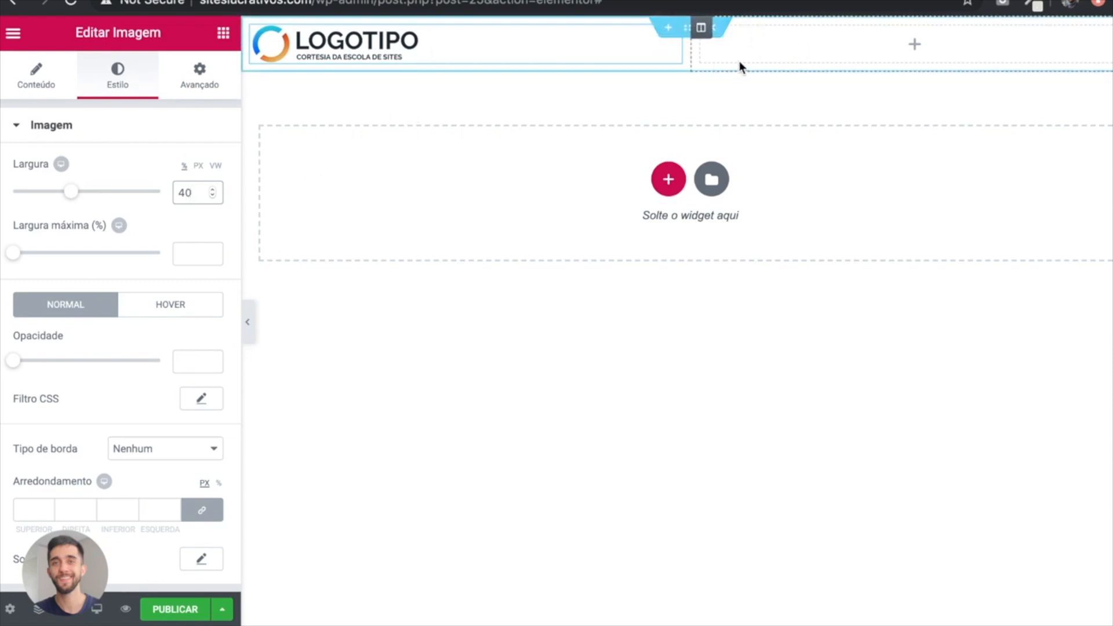
Step: Narrow the logo's column to about one third of the section and set the logo image's width to 60%
{"action": "left_click_drag", "start_coordinate": [686, 48], "coordinate": [535, 57]}
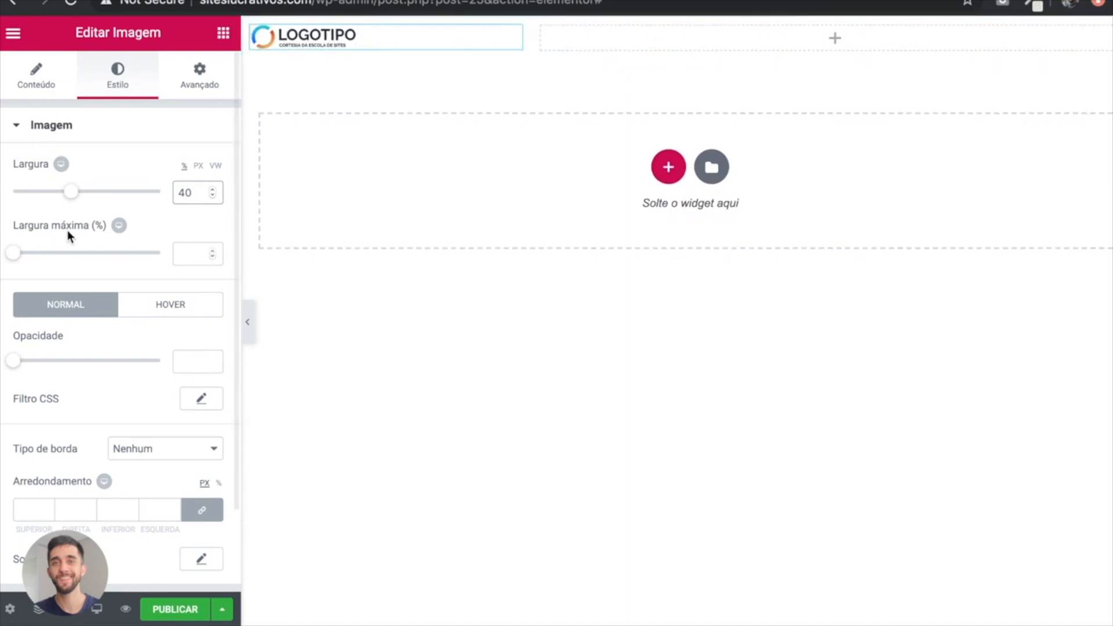
{"action": "left_click_drag", "start_coordinate": [72, 197], "coordinate": [105, 201]}
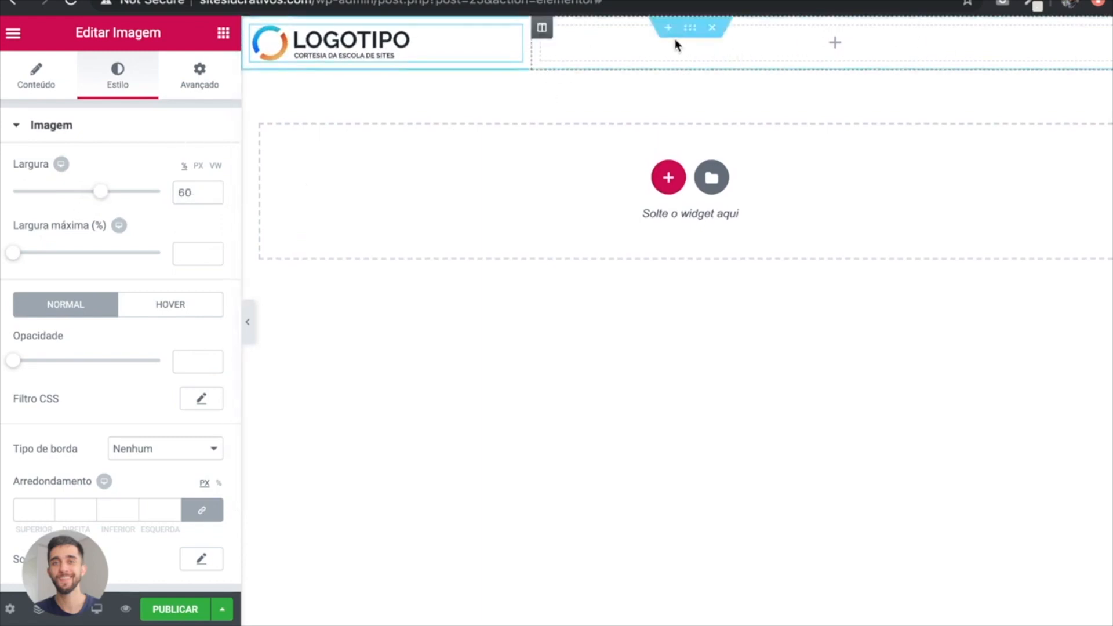
{"action": "left_click", "coordinate": [645, 51]}
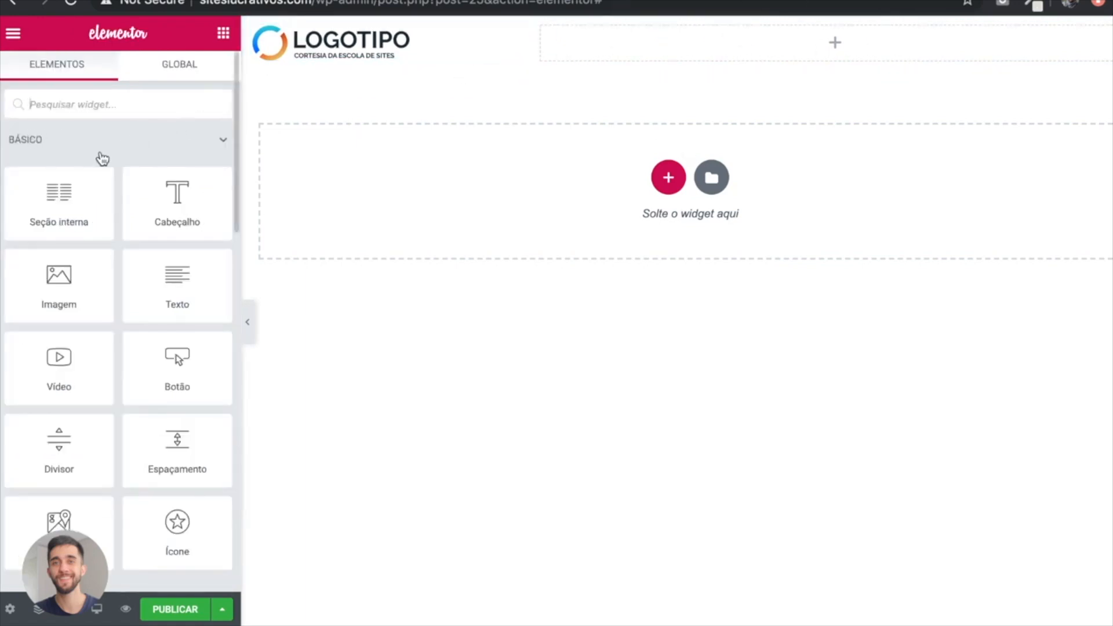
Step: Add an Icon List widget (Lista de Ícones) to the empty header column beside the logo and set its layout to inline
{"action": "scroll", "coordinate": [116, 160], "scroll_direction": "down", "scroll_amount": 7}
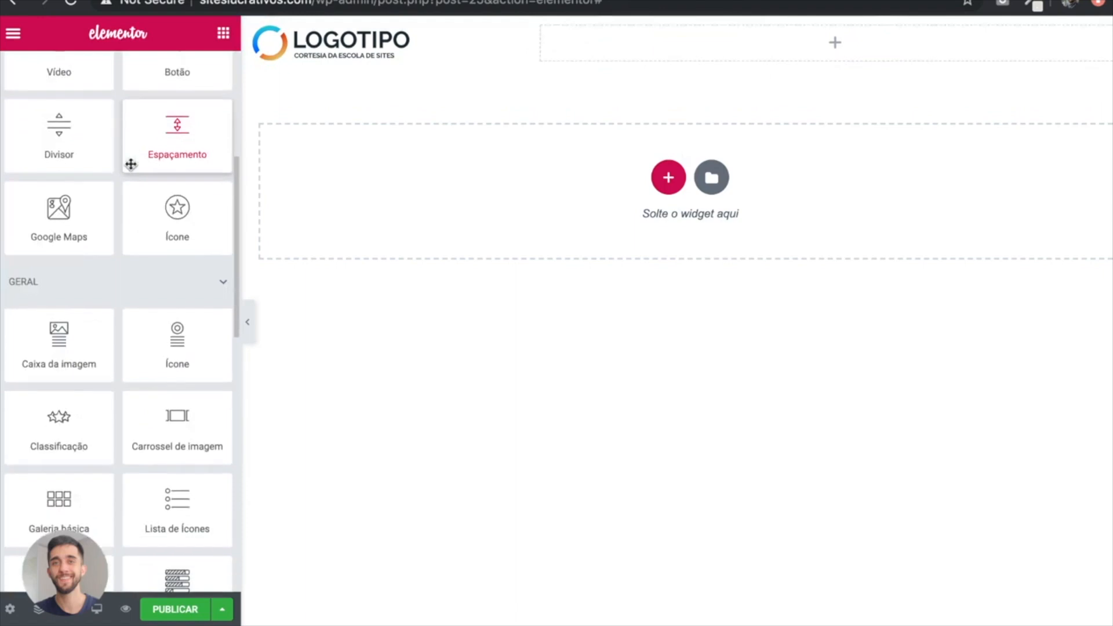
{"action": "scroll", "coordinate": [132, 169], "scroll_direction": "down", "scroll_amount": 1}
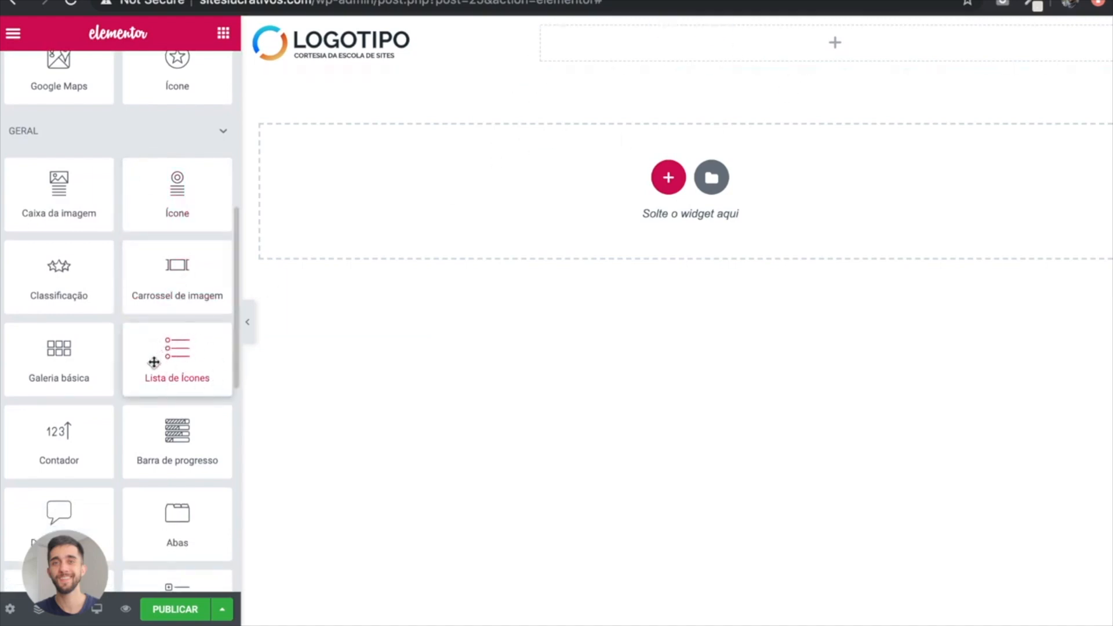
{"action": "left_click_drag", "start_coordinate": [144, 365], "coordinate": [676, 40]}
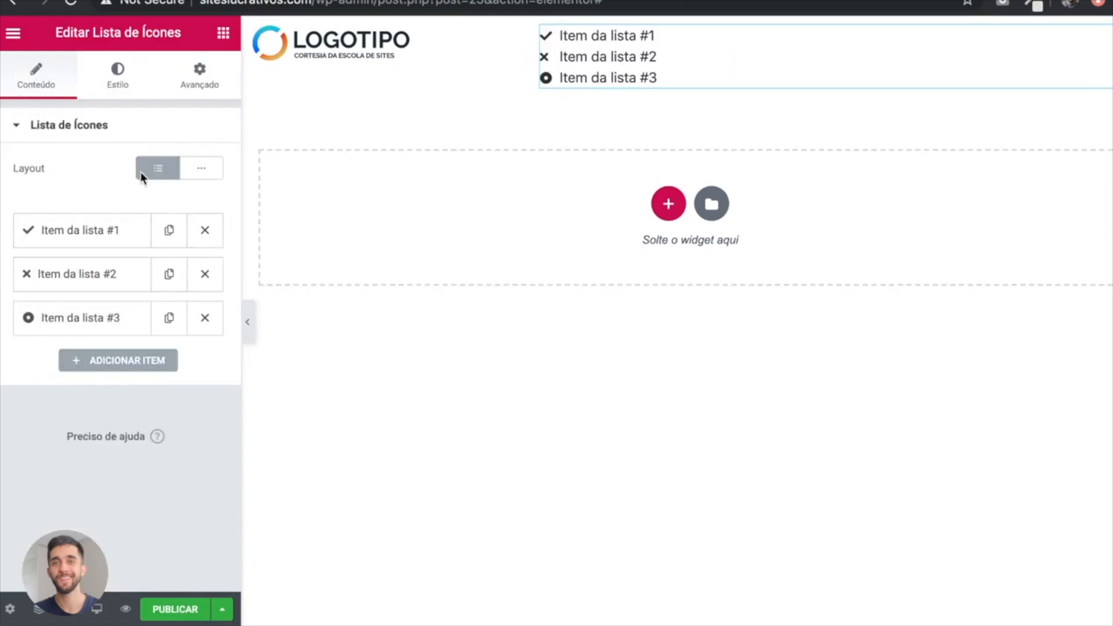
{"action": "left_click", "coordinate": [202, 173]}
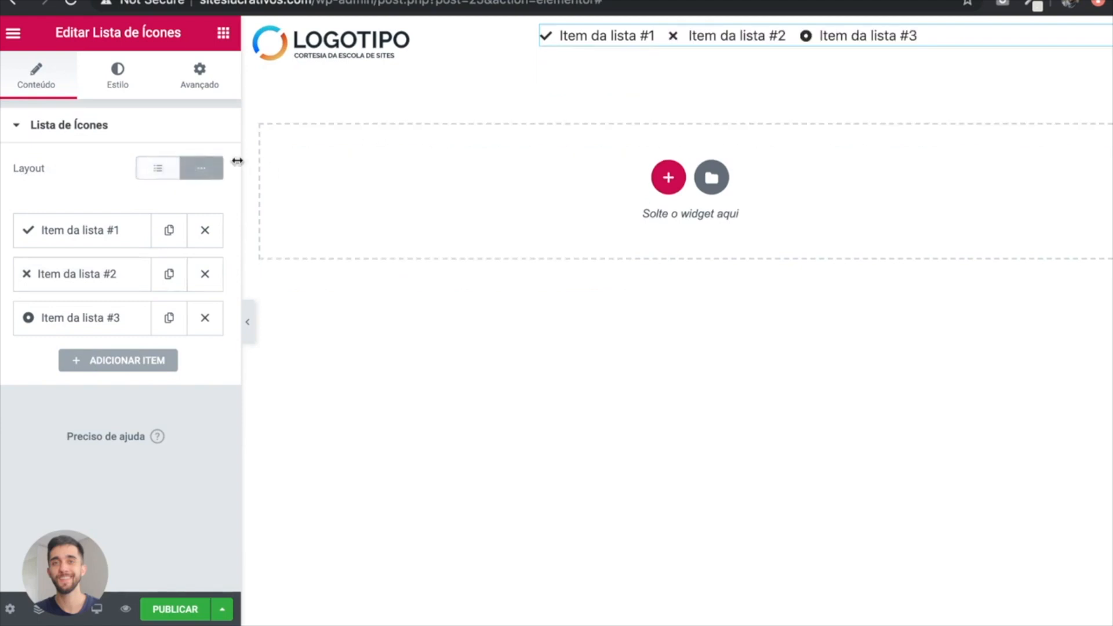
Step: Remove the icons from all three items of the icon list
{"action": "left_click", "coordinate": [148, 237]}
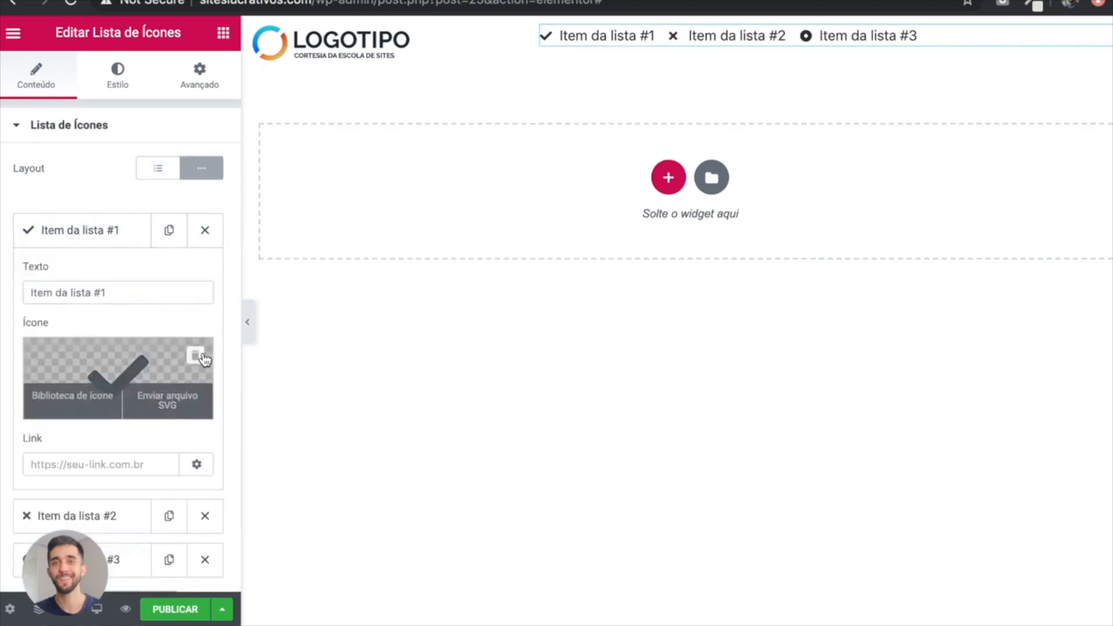
{"action": "left_click", "coordinate": [196, 356]}
{"action": "left_click", "coordinate": [121, 241]}
{"action": "left_click", "coordinate": [124, 274]}
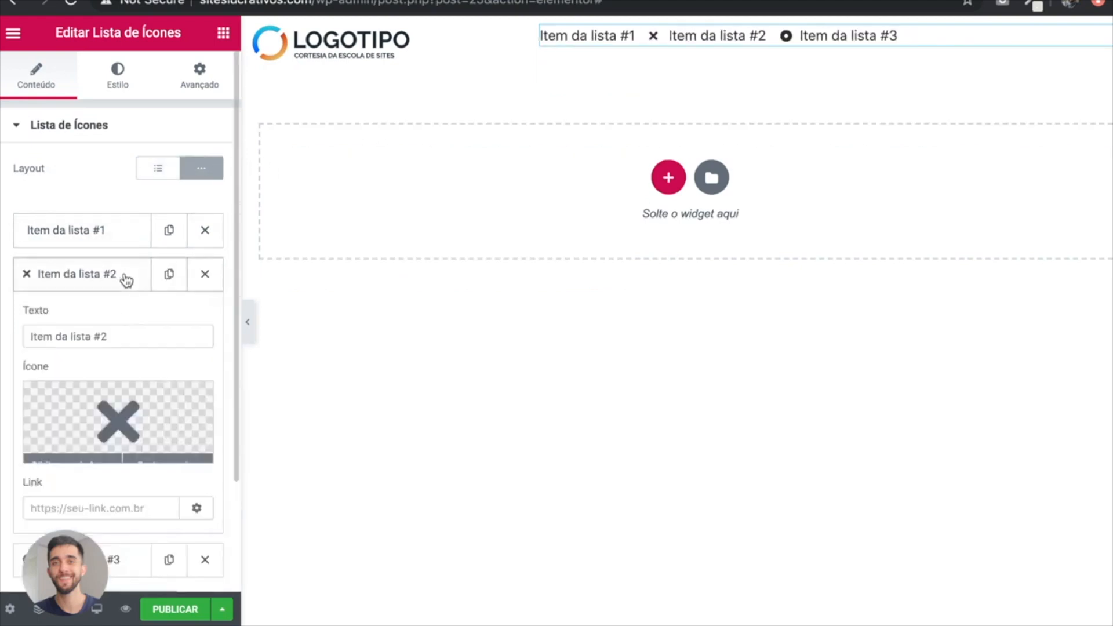
{"action": "left_click", "coordinate": [207, 395]}
{"action": "left_click", "coordinate": [137, 274]}
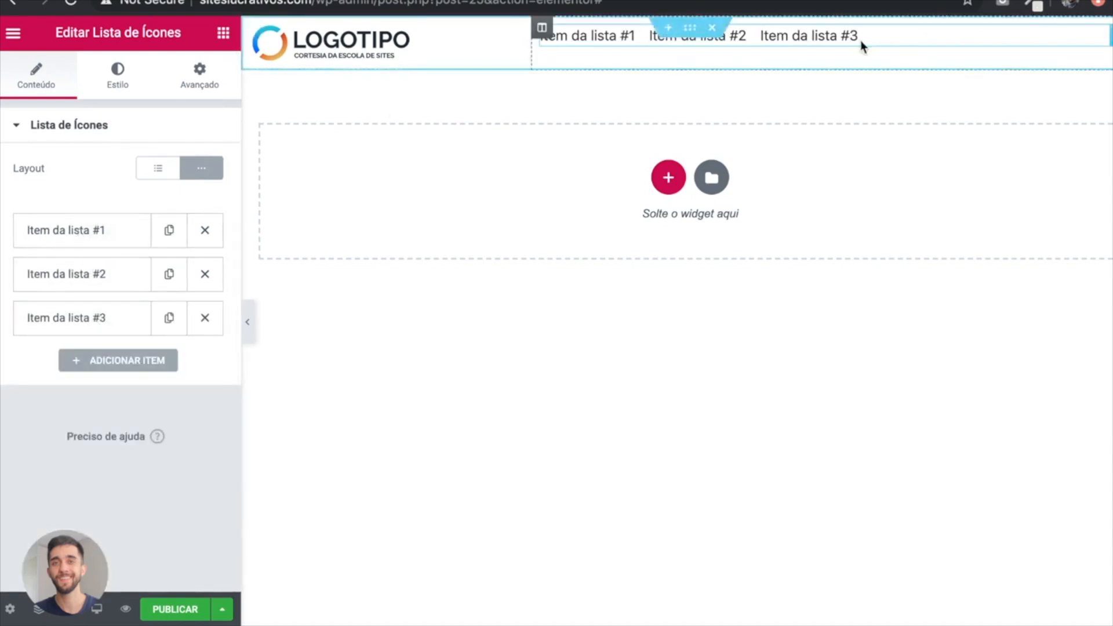
Step: Rename the three list items as "Início", "Sobre Nós" and "Parceirias", keeping no extra item after them
{"action": "left_click", "coordinate": [57, 231]}
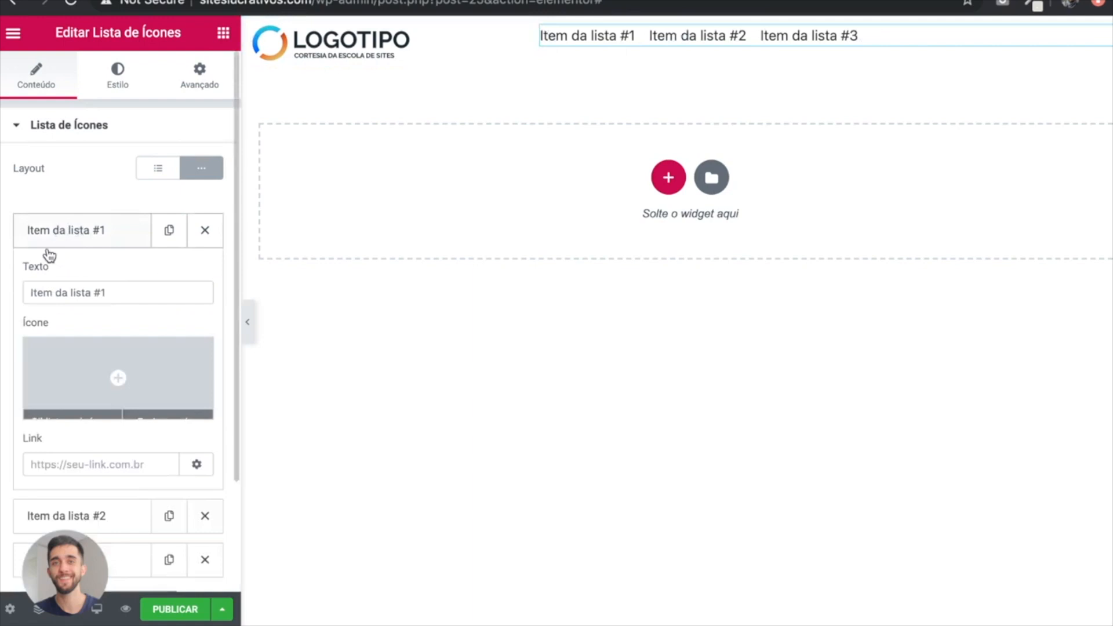
{"action": "triple_click", "coordinate": [35, 294]}
{"action": "type", "text": "I"}
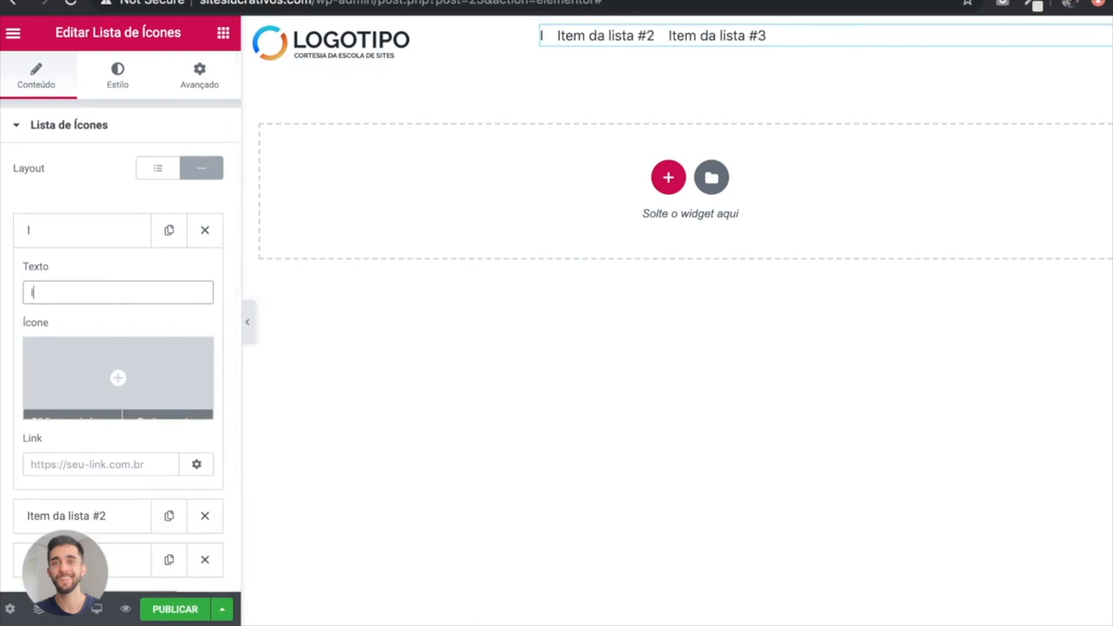
{"action": "type", "text": "Início"}
{"action": "left_click", "coordinate": [58, 516]}
{"action": "triple_click", "coordinate": [127, 335]}
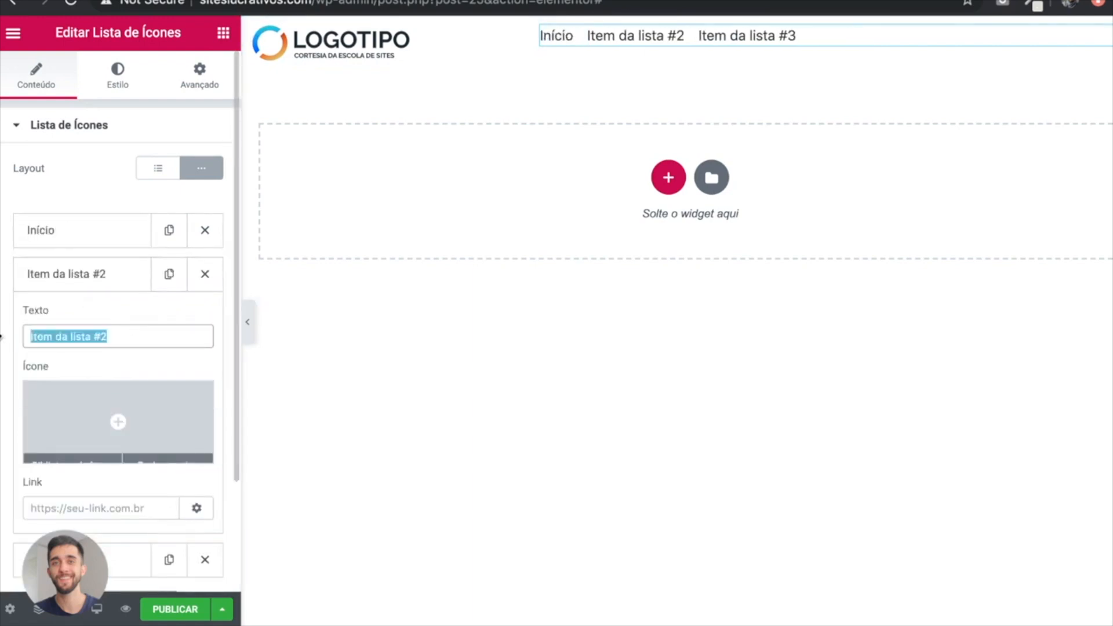
{"action": "type", "text": "Sobre Nós"}
{"action": "left_click", "coordinate": [128, 559]}
{"action": "triple_click", "coordinate": [35, 380]}
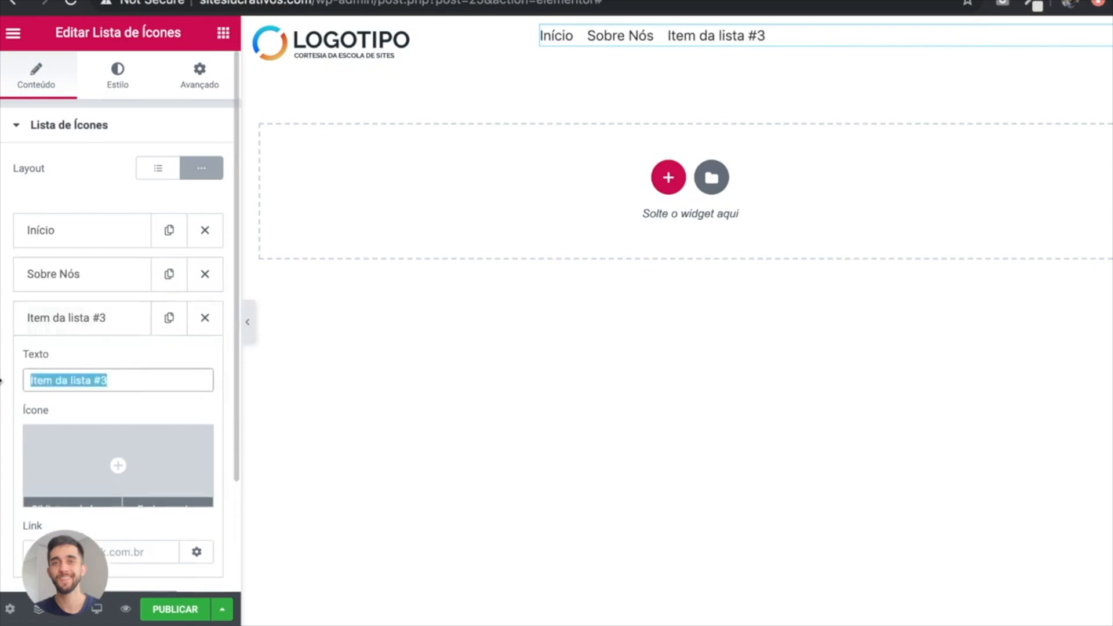
{"action": "type", "text": "Parceirias"}
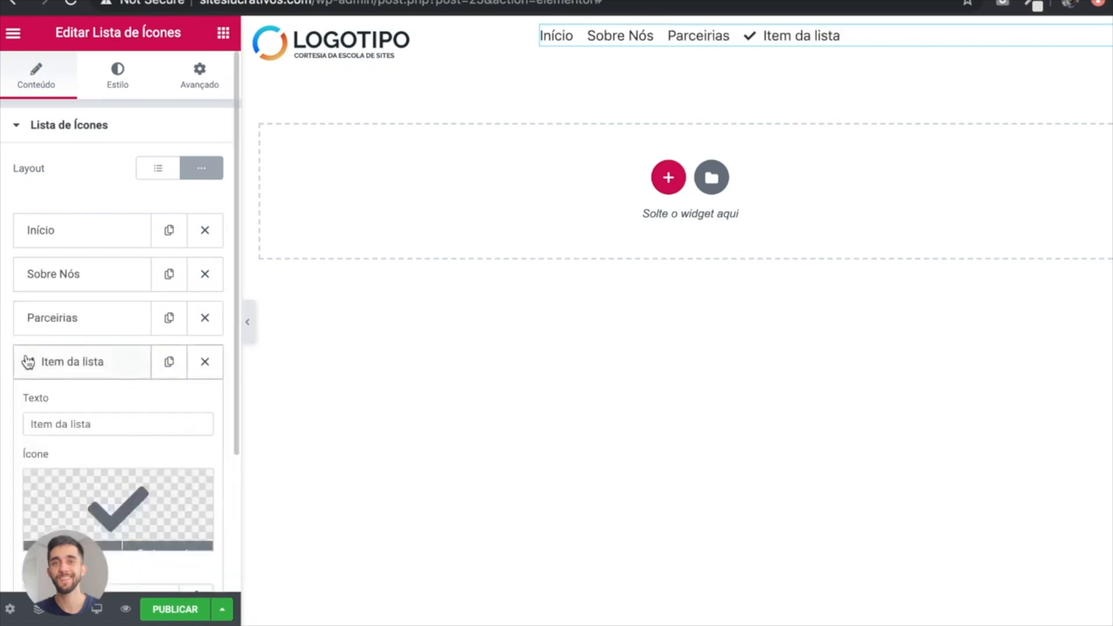
{"action": "left_click", "coordinate": [206, 361]}
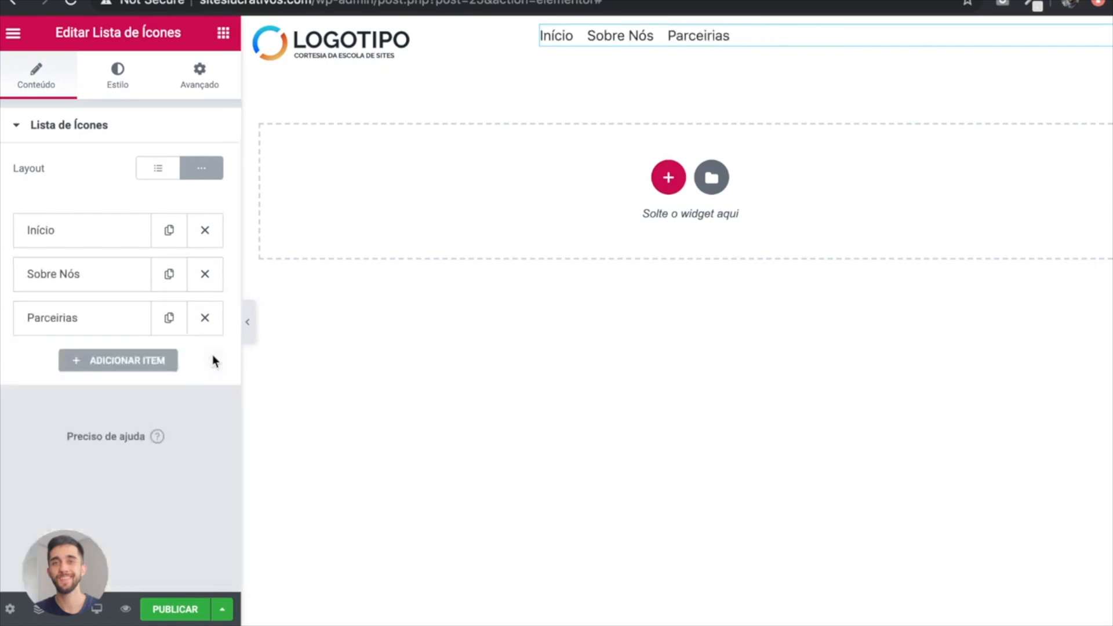
Step: Duplicate the "Parceirias" item and rename the copy as "Portfólio"
{"action": "left_click", "coordinate": [170, 318]}
{"action": "left_click", "coordinate": [105, 367]}
{"action": "left_click_drag", "start_coordinate": [113, 424], "coordinate": [1, 425]}
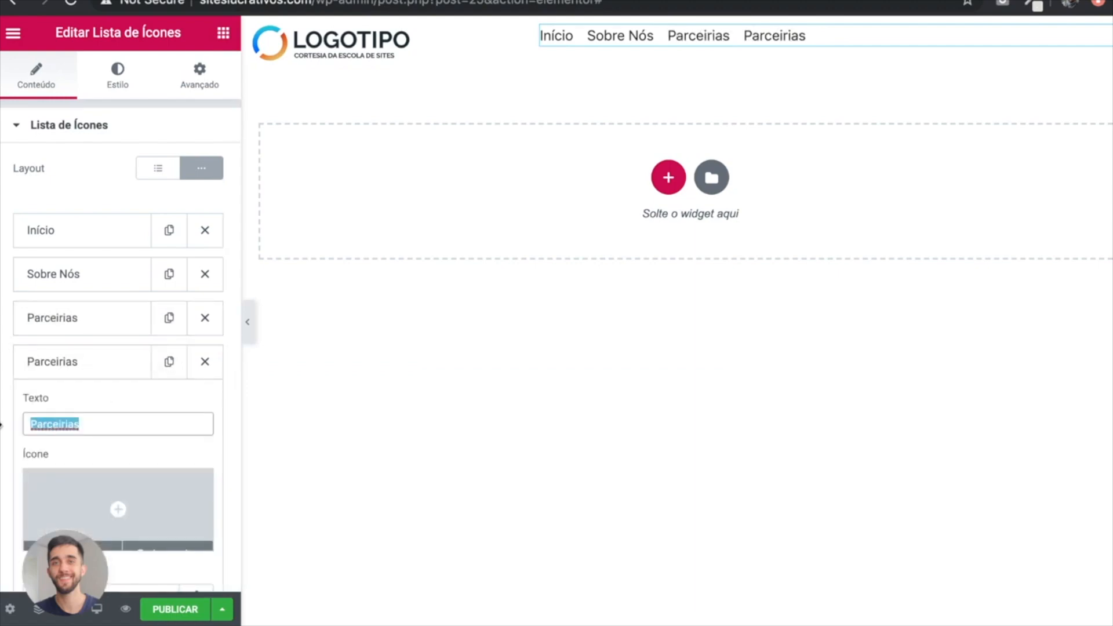
{"action": "type", "text": "Portfólio"}
{"action": "left_click", "coordinate": [87, 365]}
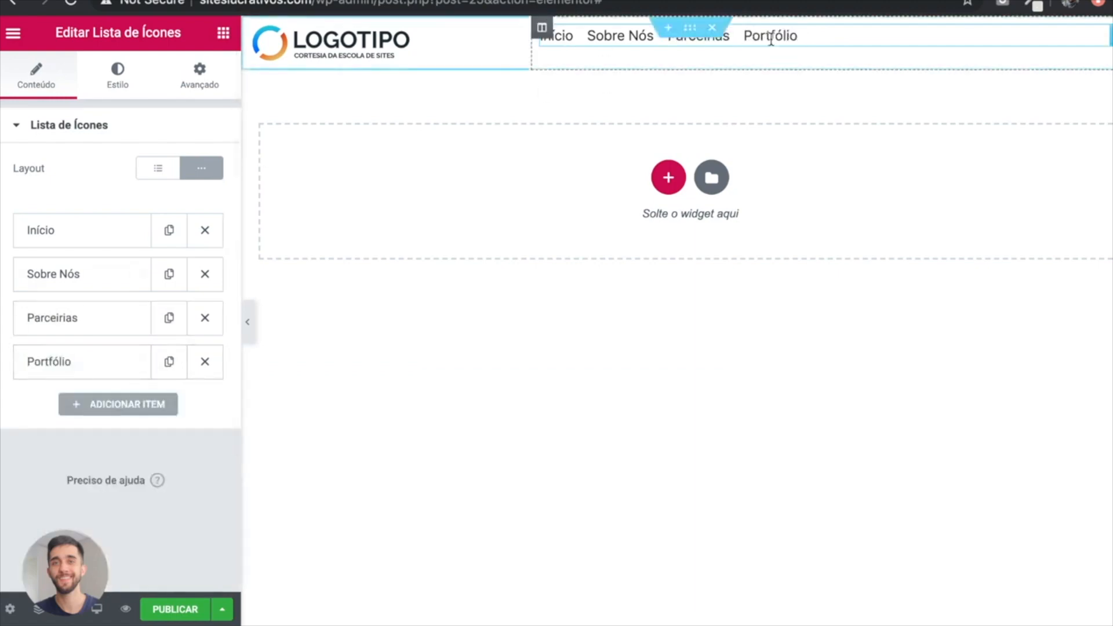
{"action": "left_click", "coordinate": [95, 237]}
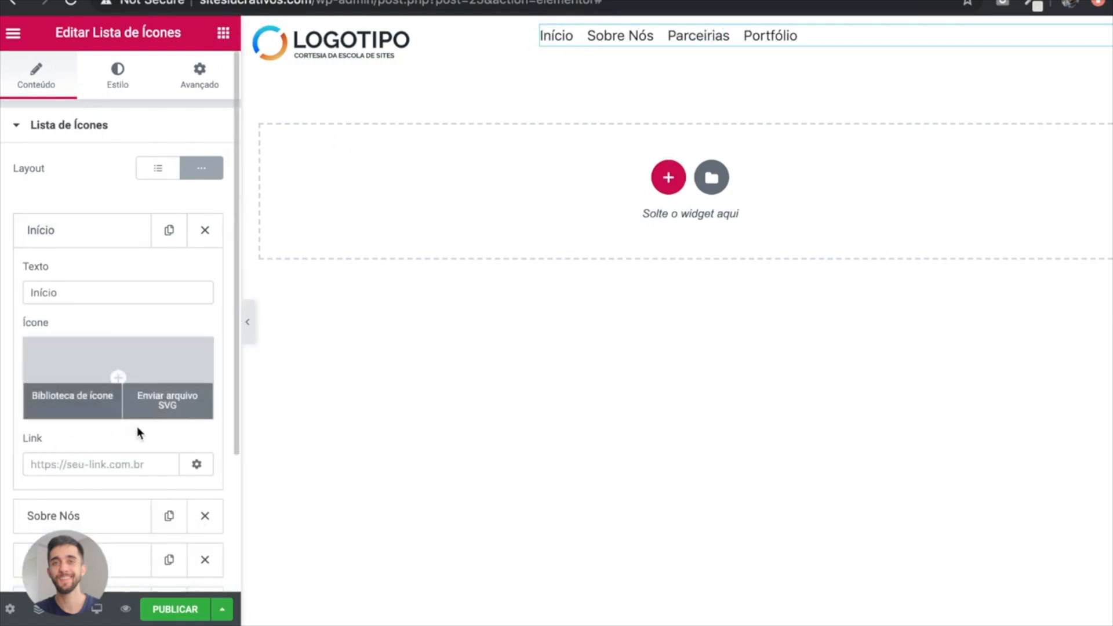
{"action": "left_click", "coordinate": [88, 235]}
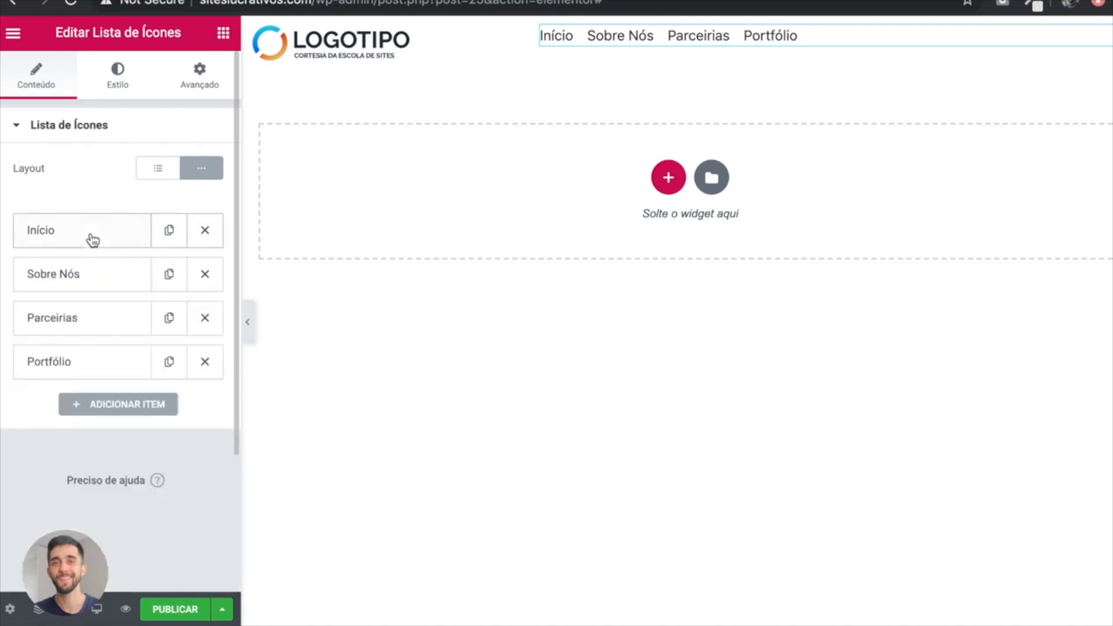
Step: Try a fifth list item with the Instagram icon and the text "aescoladesites", and delete it
{"action": "left_click", "coordinate": [132, 404]}
{"action": "scroll", "coordinate": [79, 426], "scroll_direction": "down", "scroll_amount": 2}
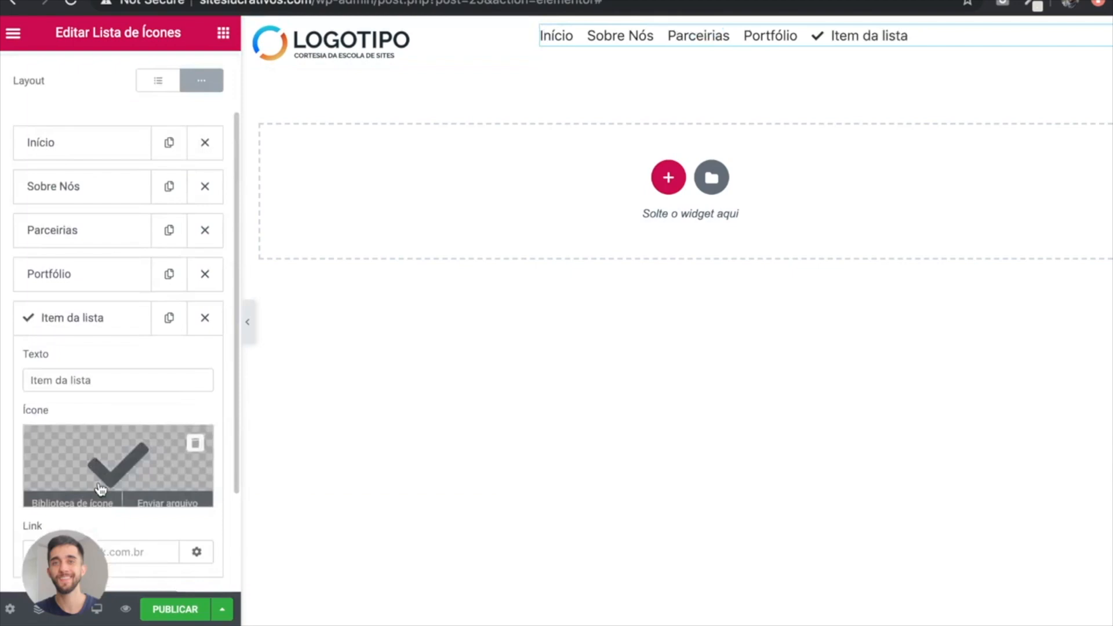
{"action": "left_click", "coordinate": [99, 444]}
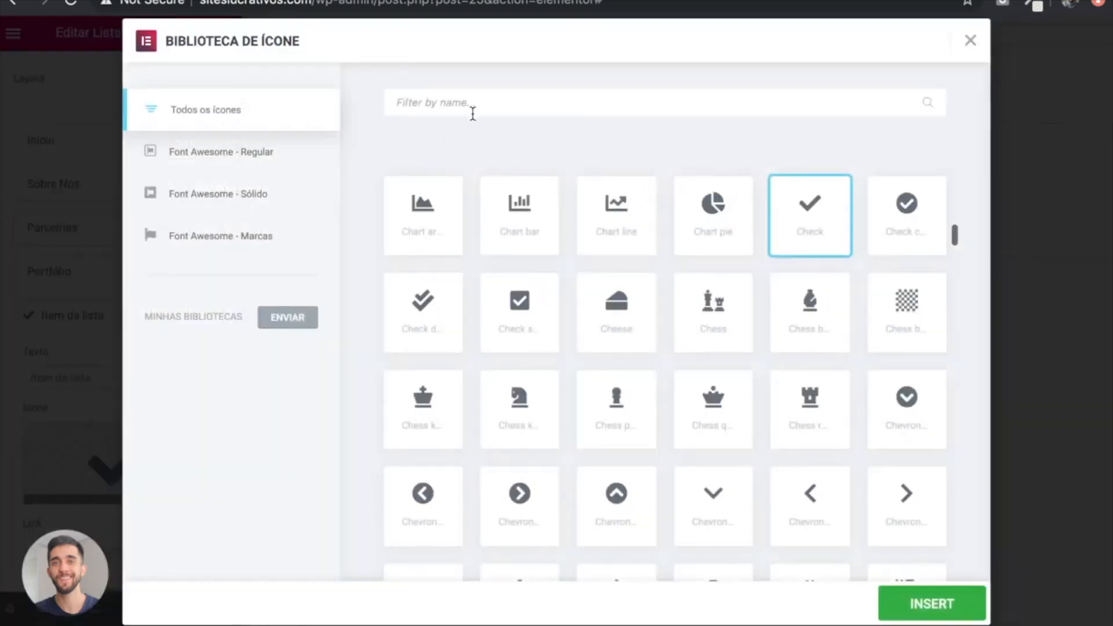
{"action": "type", "text": "insta"}
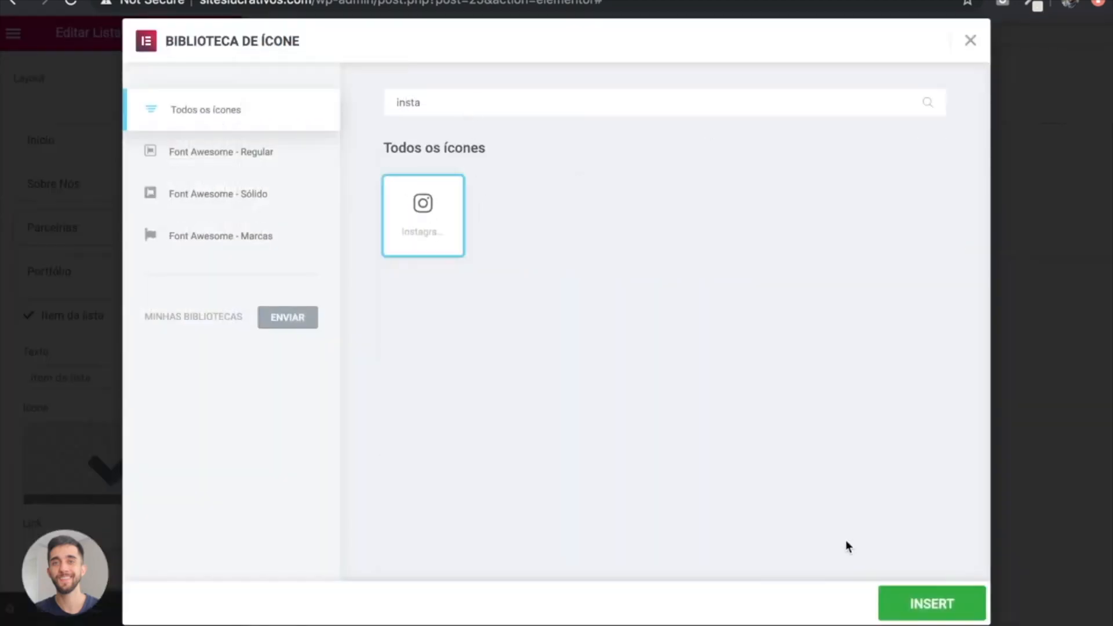
{"action": "left_click", "coordinate": [927, 617]}
{"action": "triple_click", "coordinate": [119, 381]}
{"action": "type", "text": "aescoladesites"}
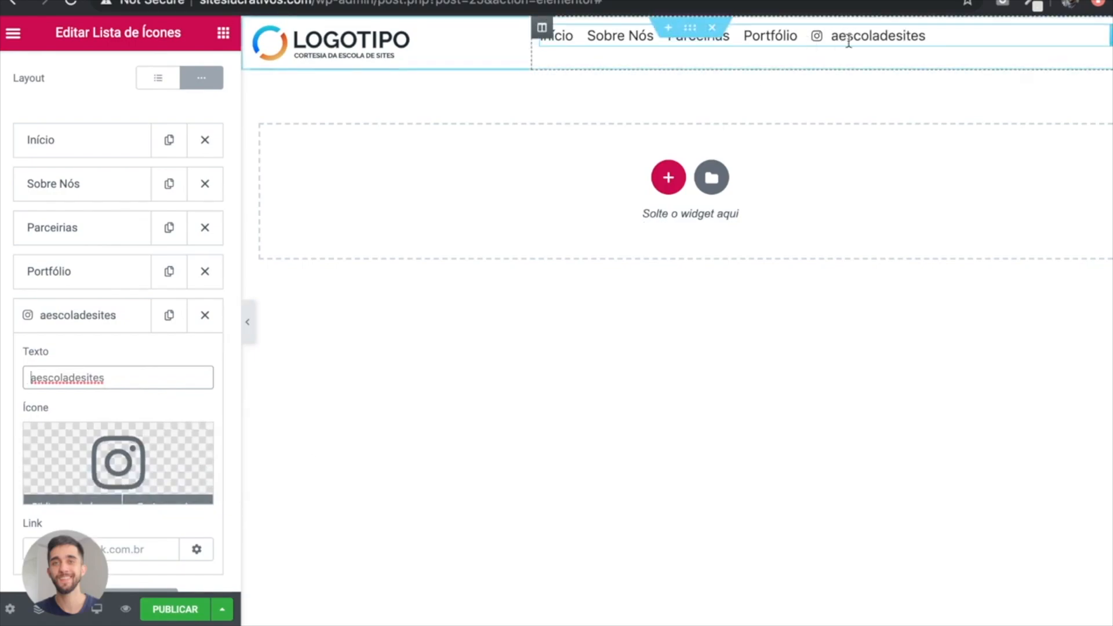
{"action": "key", "text": "ctrl+Right"}
{"action": "key", "text": "ctrl+Left"}
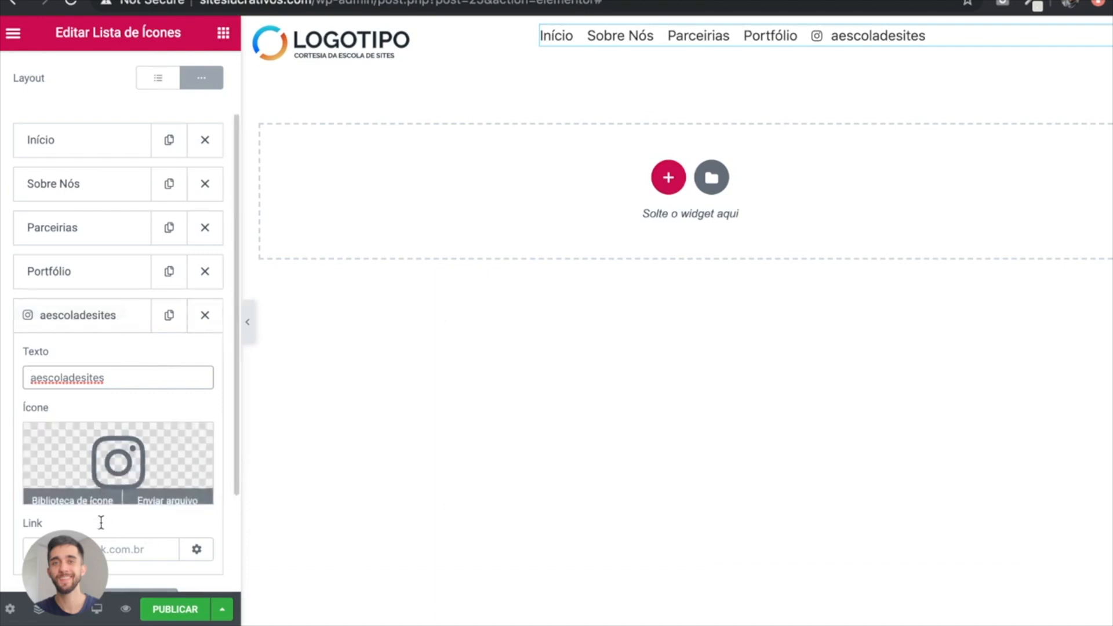
{"action": "left_click", "coordinate": [206, 316]}
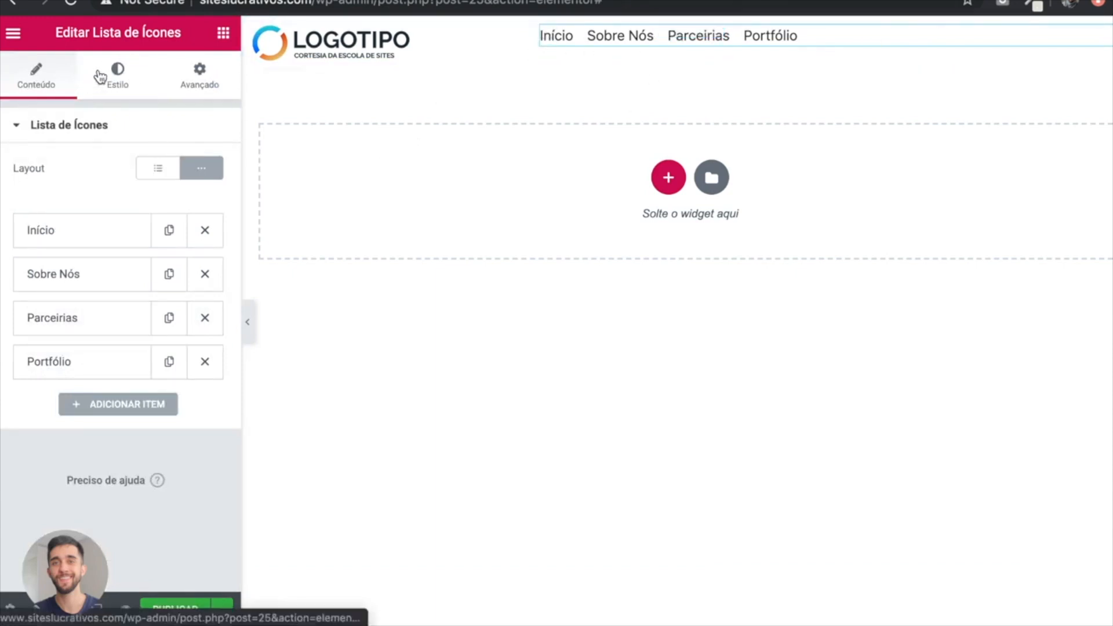
Step: Set the spacing between the menu list items to 50 and align the list to the center
{"action": "left_click", "coordinate": [115, 80]}
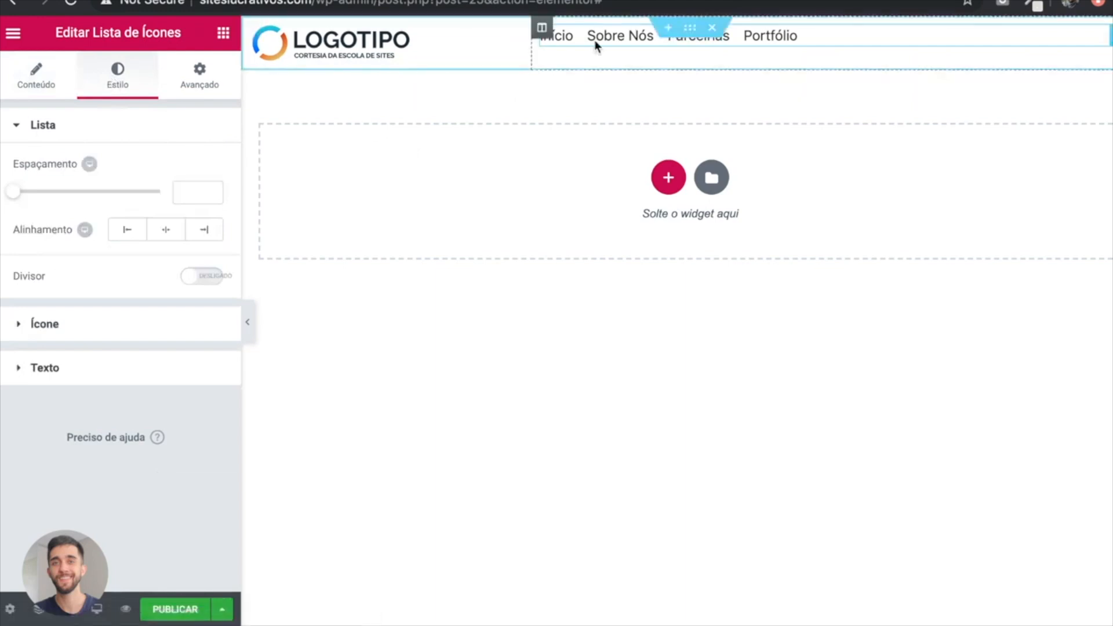
{"action": "left_click_drag", "start_coordinate": [16, 196], "coordinate": [166, 199]}
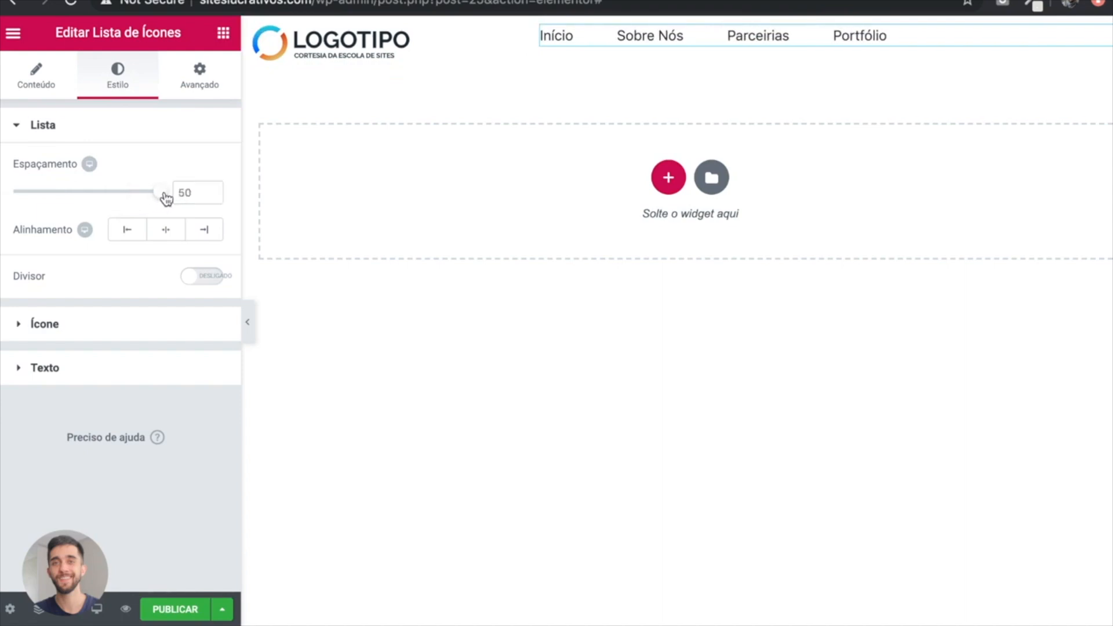
{"action": "left_click", "coordinate": [167, 235]}
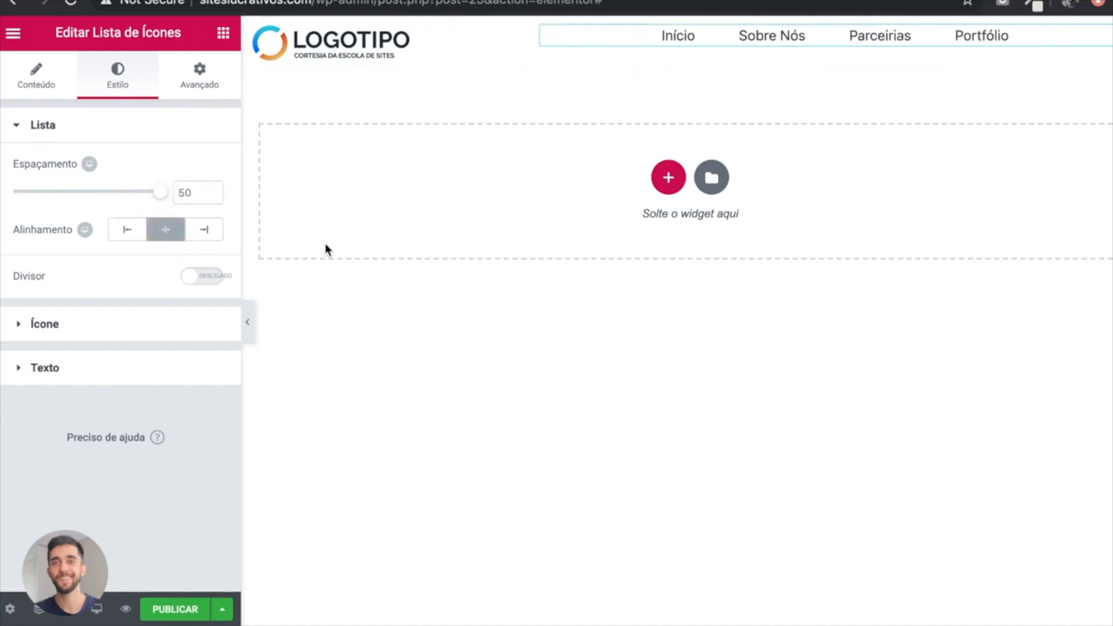
{"action": "left_click", "coordinate": [206, 277]}
{"action": "left_click", "coordinate": [208, 278]}
{"action": "left_click", "coordinate": [208, 278]}
{"action": "left_click", "coordinate": [208, 278]}
Step: Set the menu list's text color to #394850 and its hover color to #f27300
{"action": "left_click", "coordinate": [52, 374]}
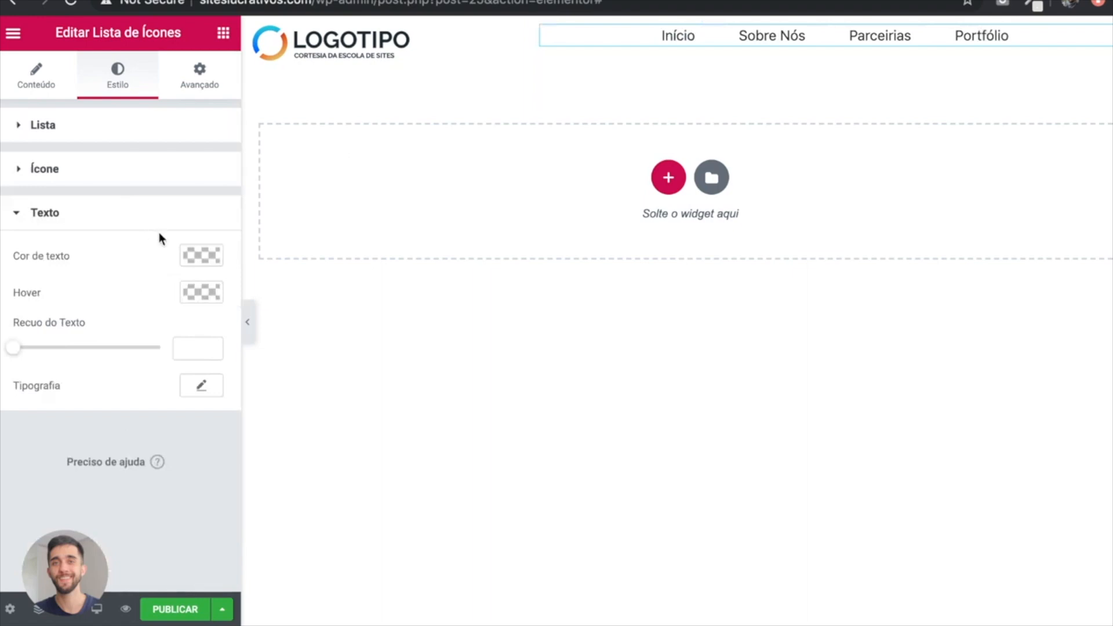
{"action": "left_click", "coordinate": [203, 256]}
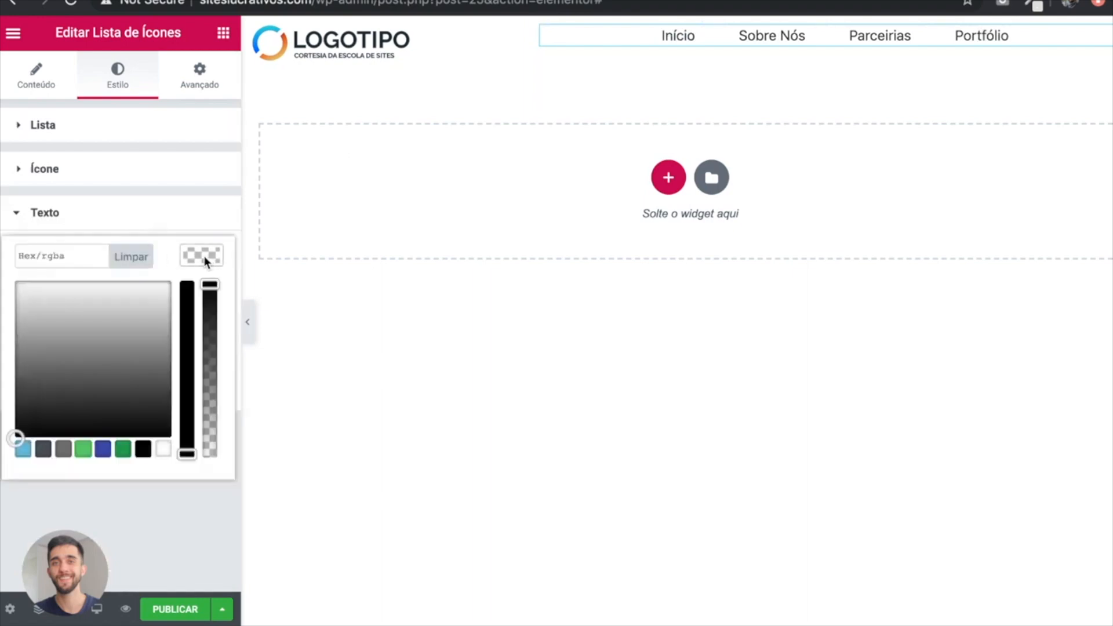
{"action": "left_click", "coordinate": [70, 261]}
{"action": "type", "text": "#394850"}
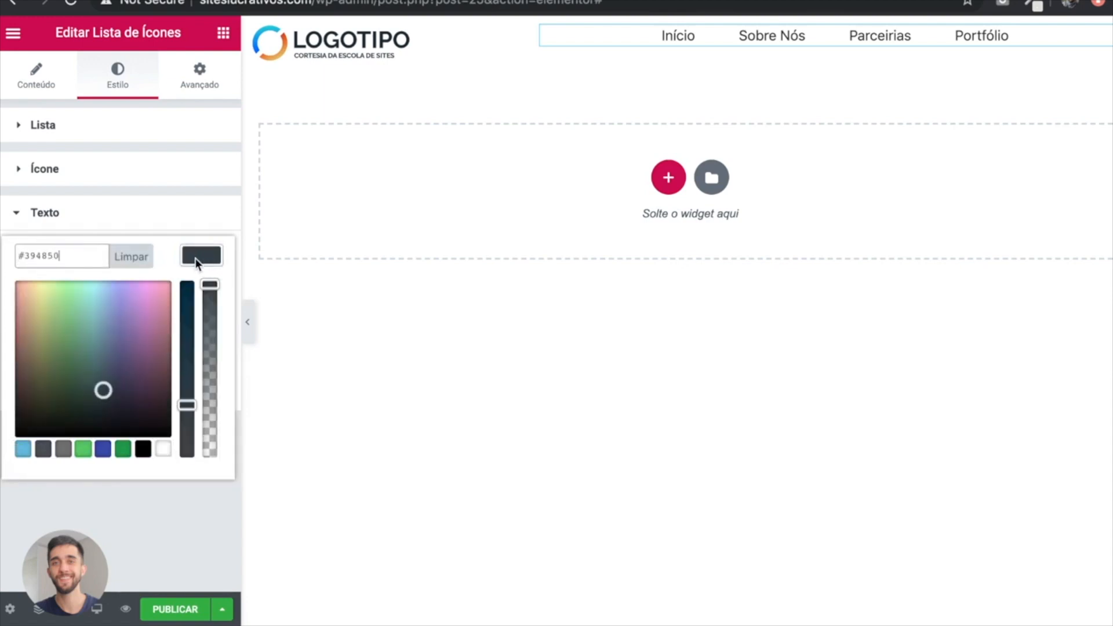
{"action": "left_click", "coordinate": [195, 258]}
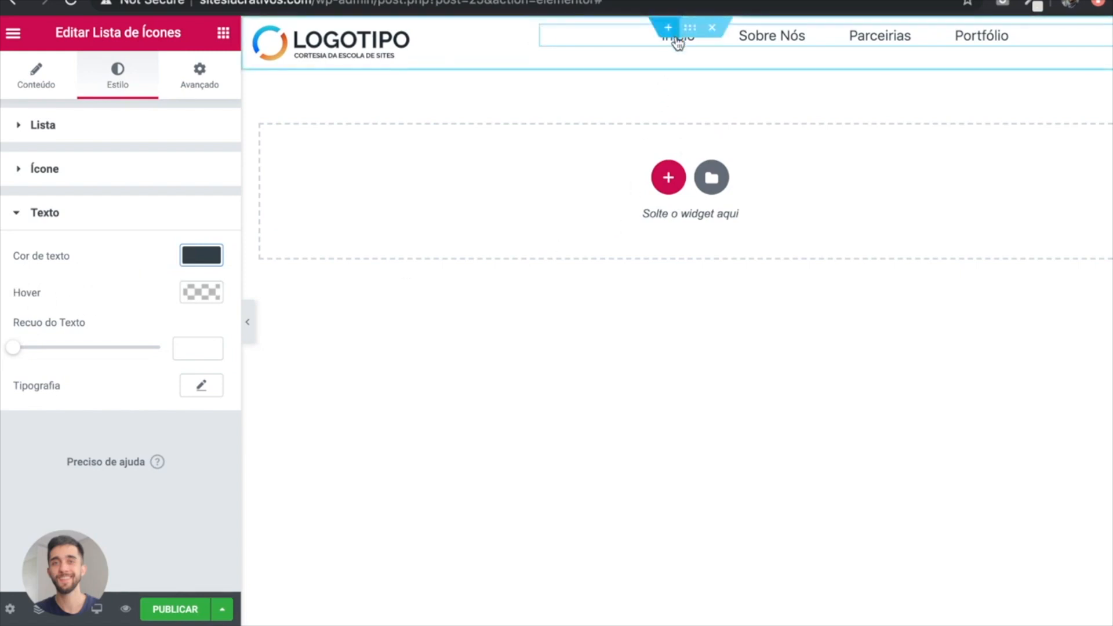
{"action": "left_click", "coordinate": [201, 292]}
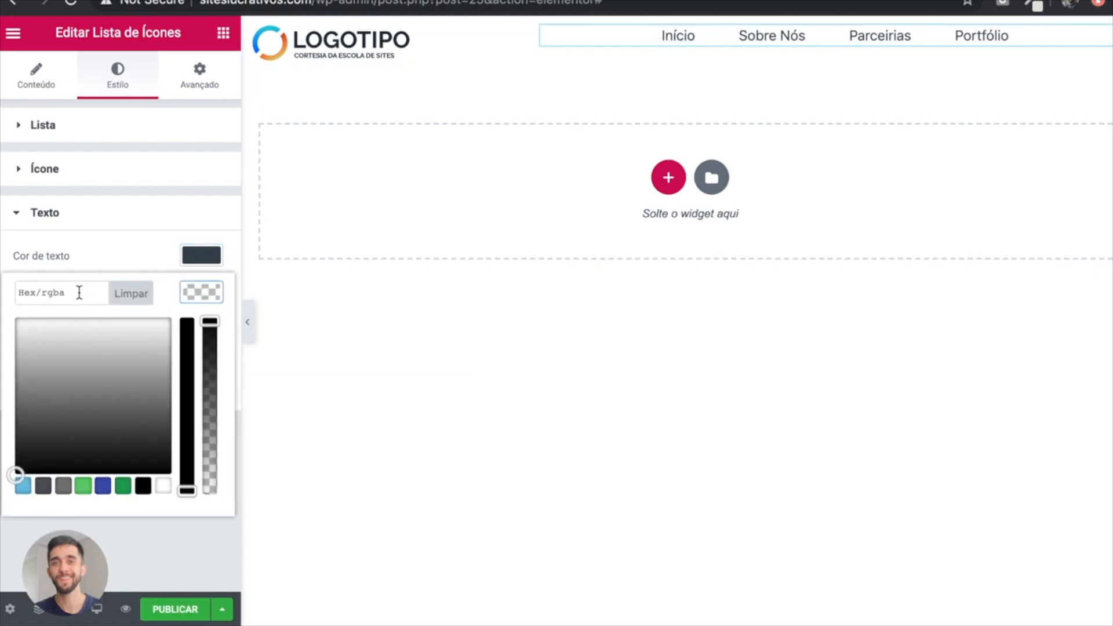
{"action": "type", "text": "#f27300"}
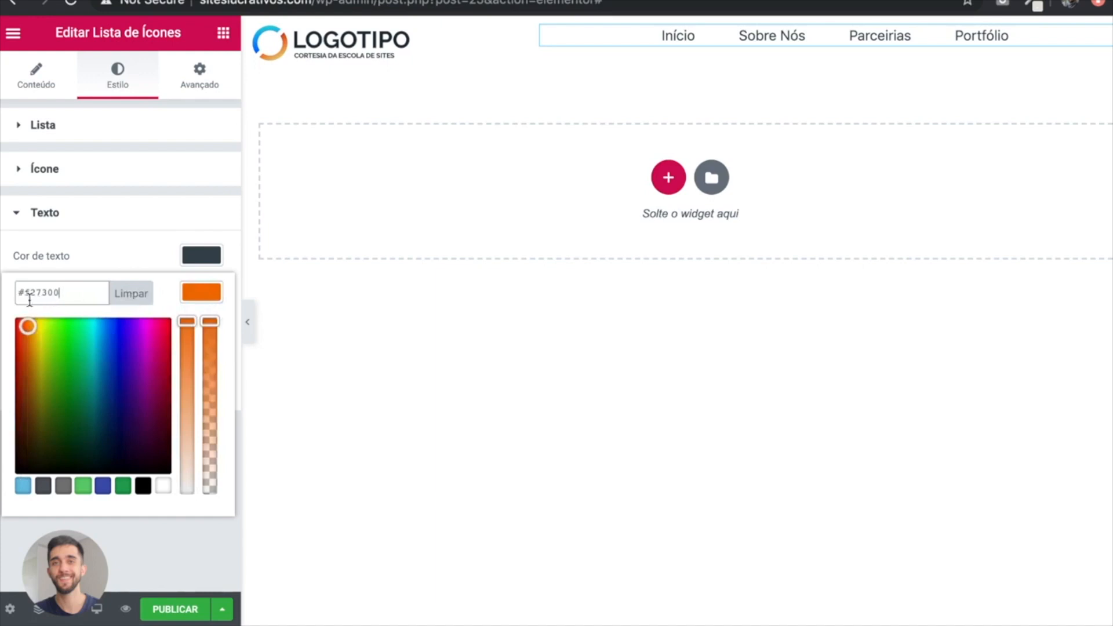
{"action": "left_click", "coordinate": [203, 292]}
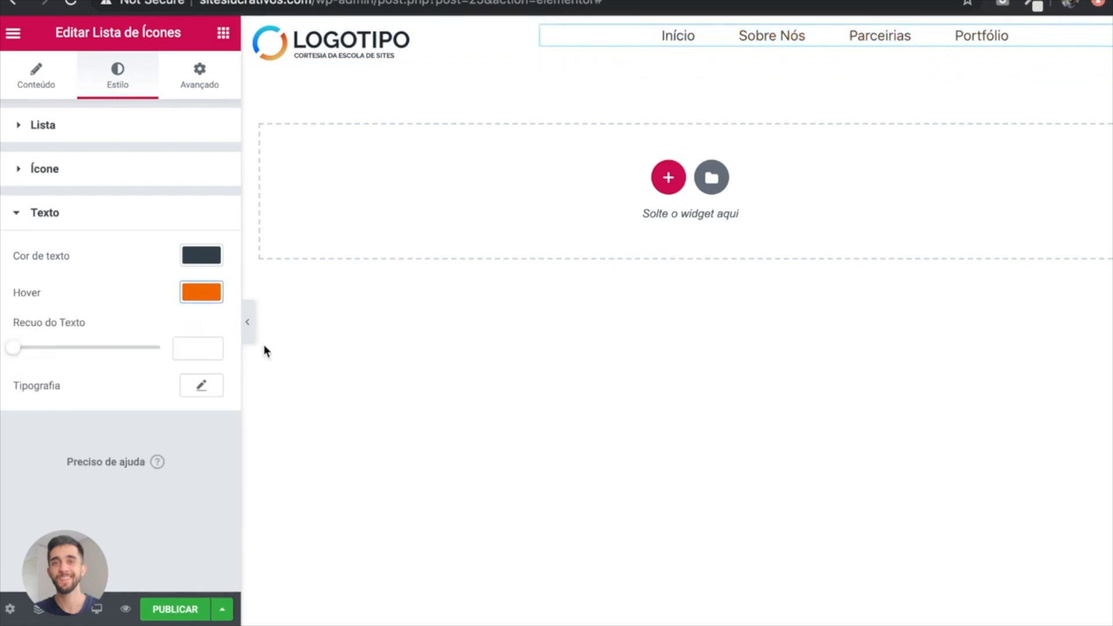
Step: Set the menu list's text typography to size 16 px, weight 700 and the Maiúsculas (uppercase) transformation
{"action": "left_click", "coordinate": [201, 385]}
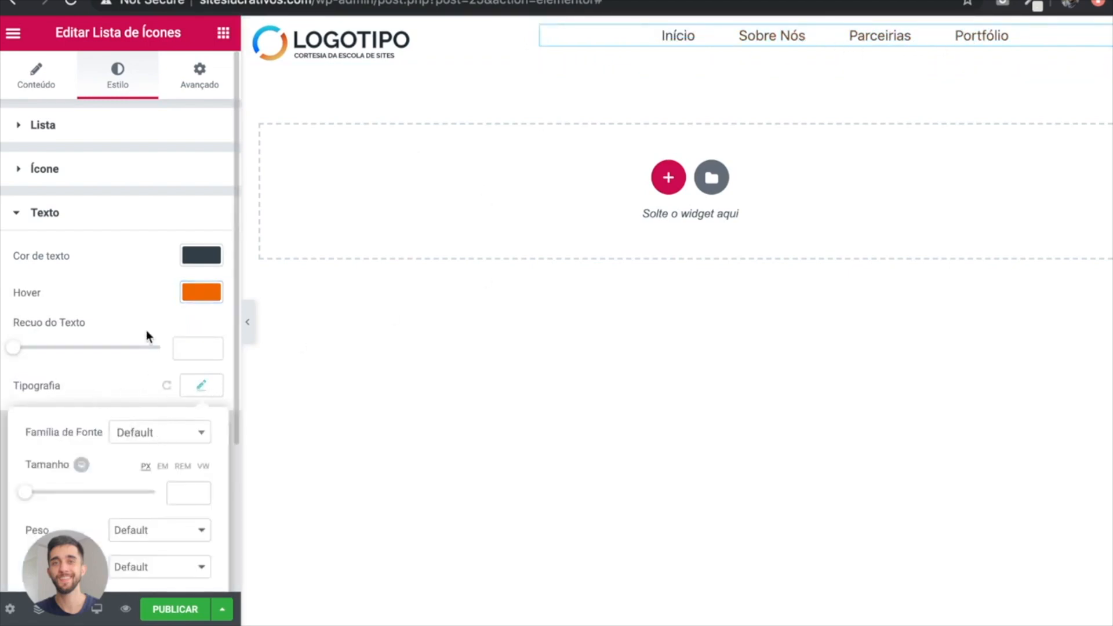
{"action": "scroll", "coordinate": [147, 331], "scroll_direction": "down", "scroll_amount": 3}
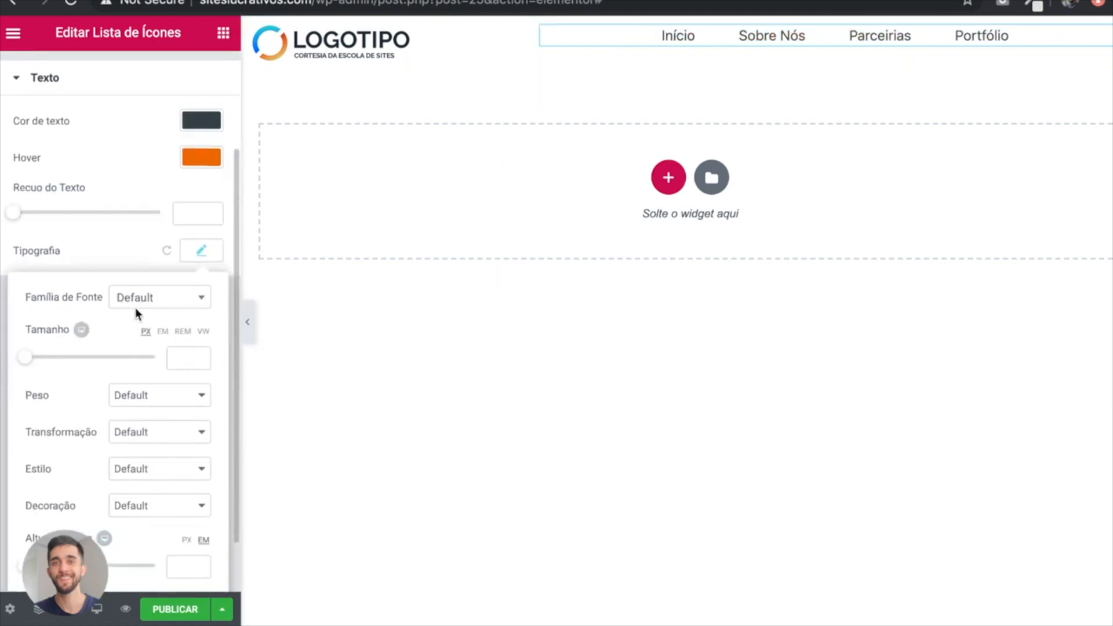
{"action": "left_click", "coordinate": [187, 356]}
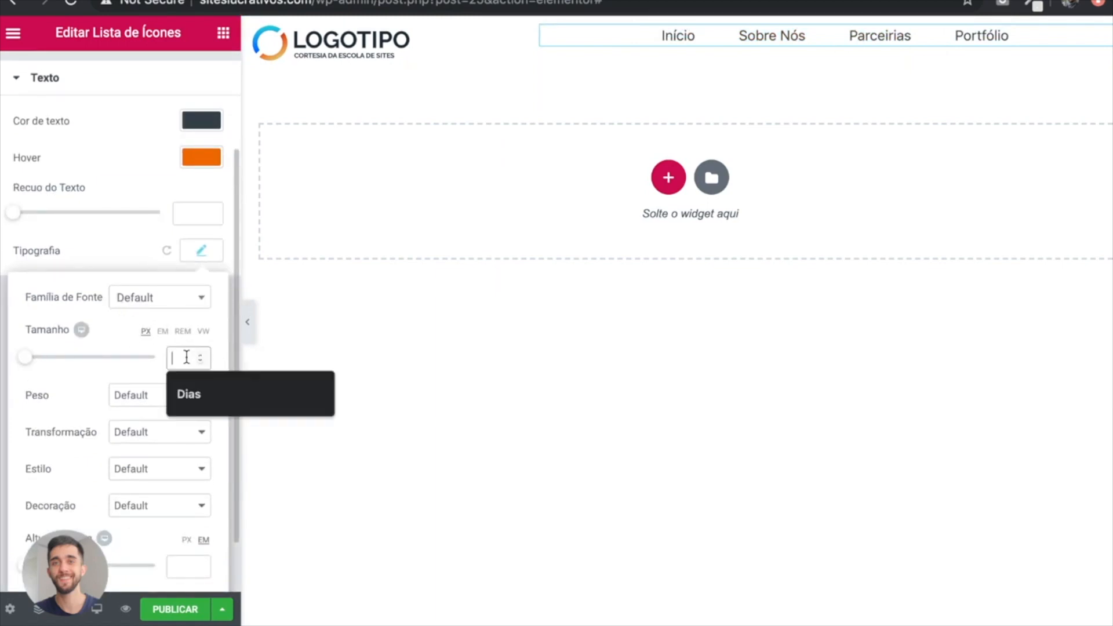
{"action": "type", "text": "17"}
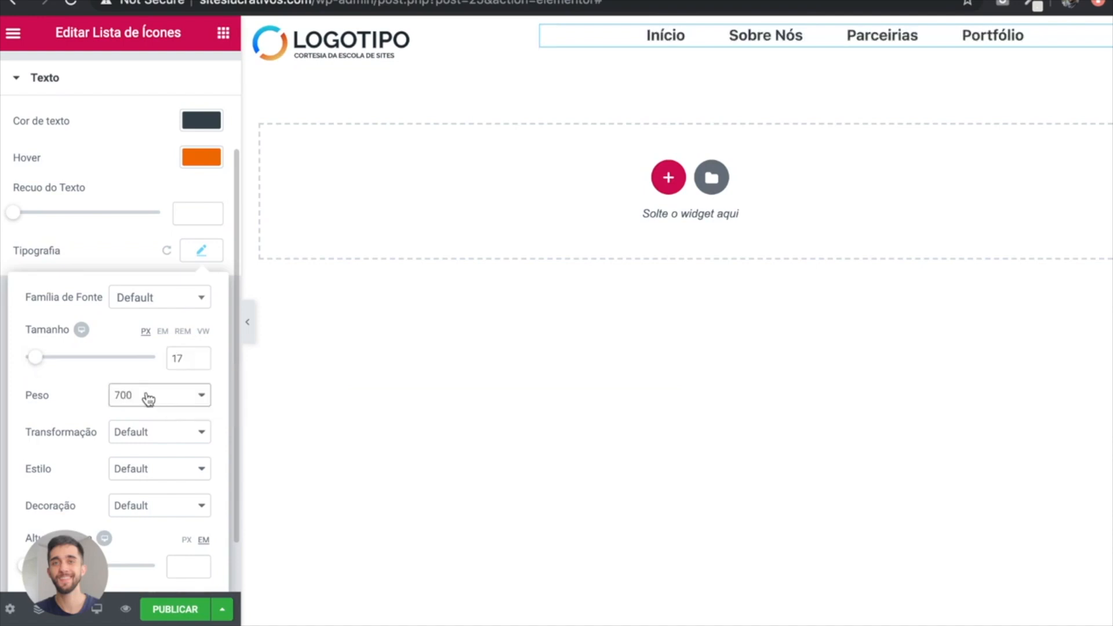
{"action": "left_click", "coordinate": [150, 431]}
{"action": "left_click", "coordinate": [139, 447]}
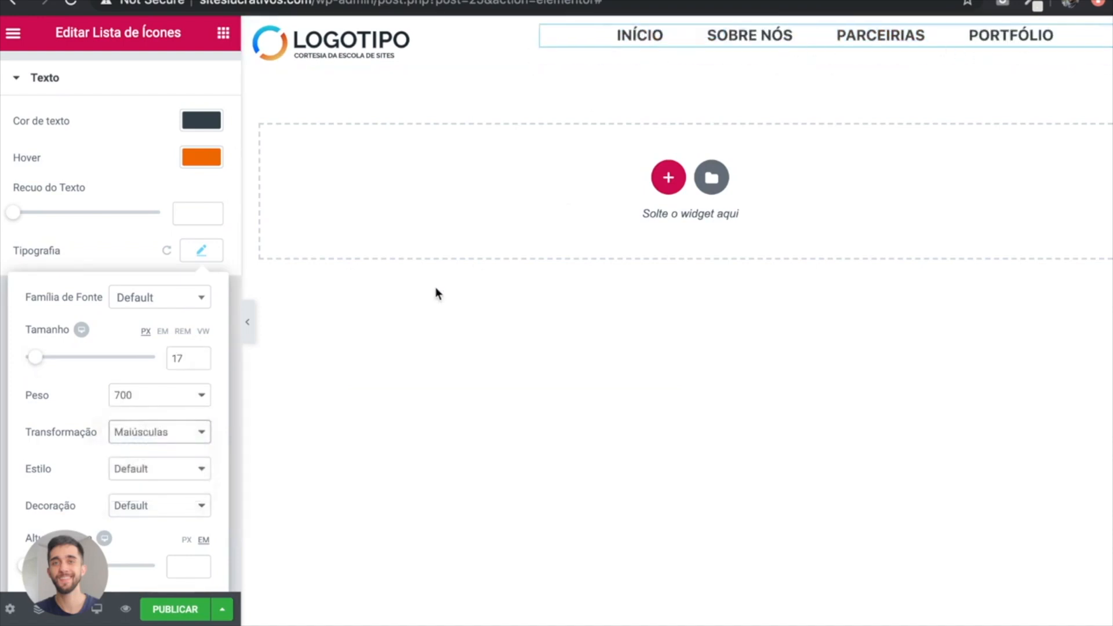
{"action": "left_click", "coordinate": [188, 361]}
{"action": "key", "text": "Down"}
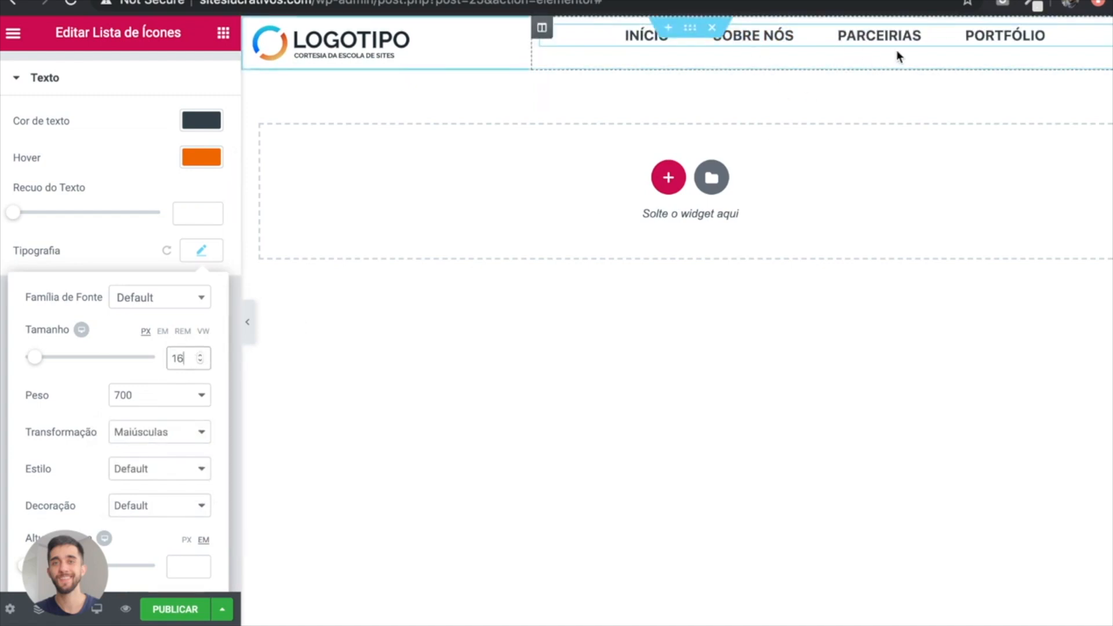
Step: Set the menu text's letter spacing to 0.8 and preview the header at full width
{"action": "scroll", "coordinate": [206, 429], "scroll_direction": "down", "scroll_amount": 1}
{"action": "scroll", "coordinate": [206, 429], "scroll_direction": "down", "scroll_amount": 2}
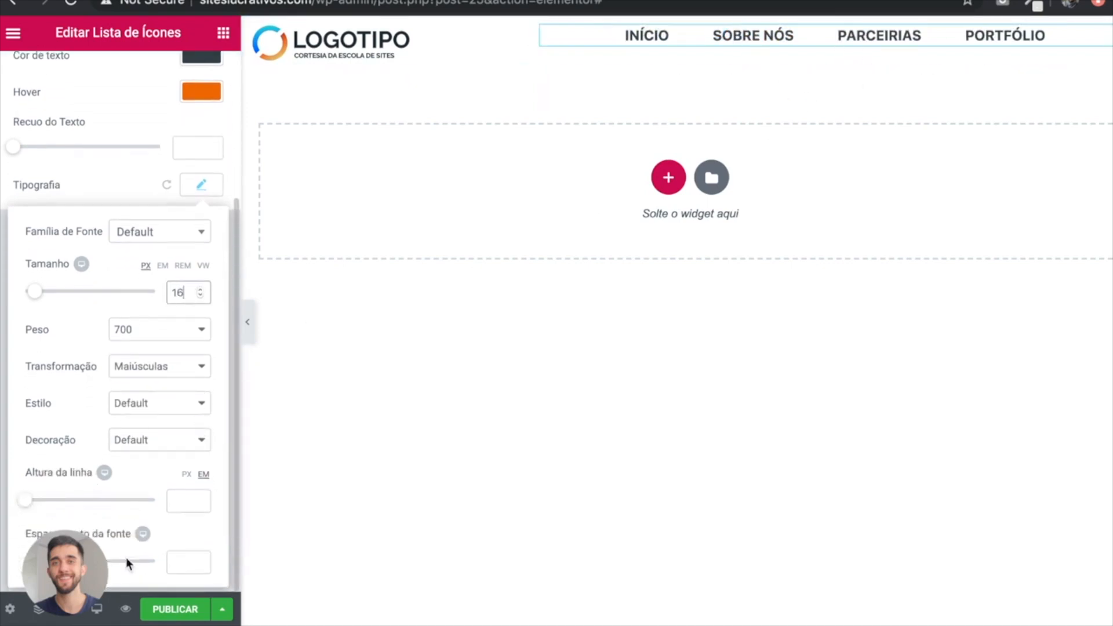
{"action": "left_click", "coordinate": [180, 561]}
{"action": "type", "text": "1"}
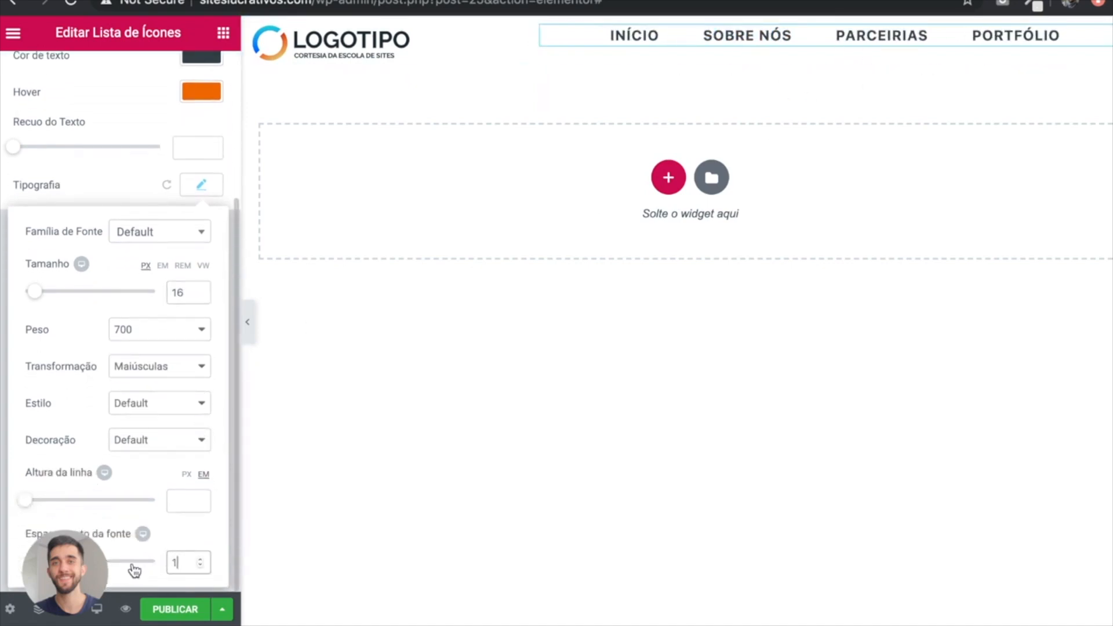
{"action": "left_click", "coordinate": [199, 565]}
{"action": "left_click", "coordinate": [200, 566]}
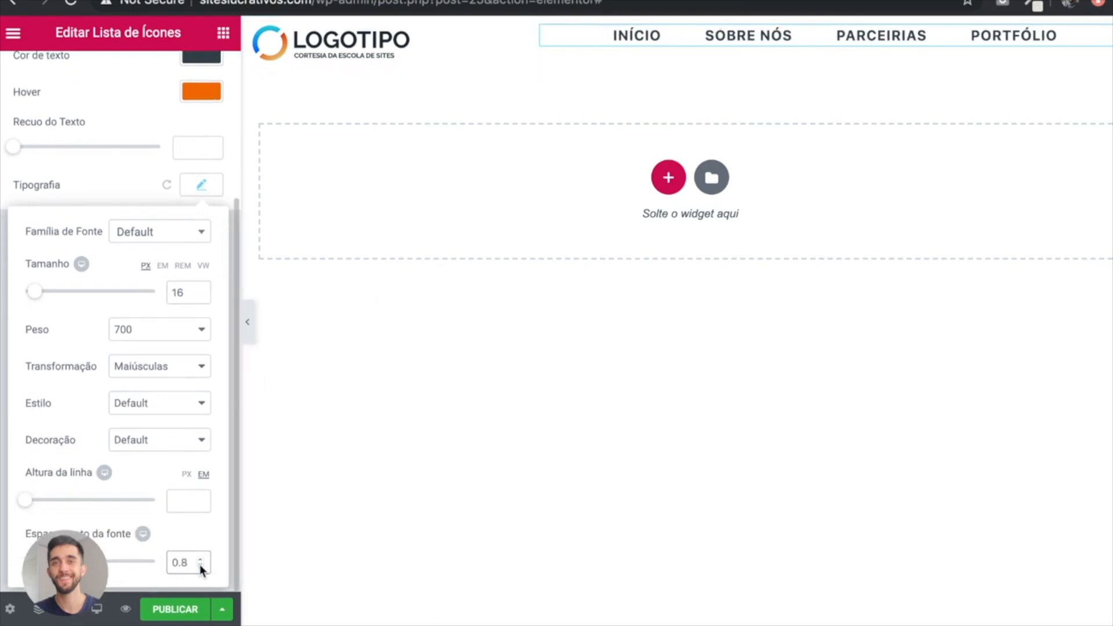
{"action": "left_click", "coordinate": [198, 184]}
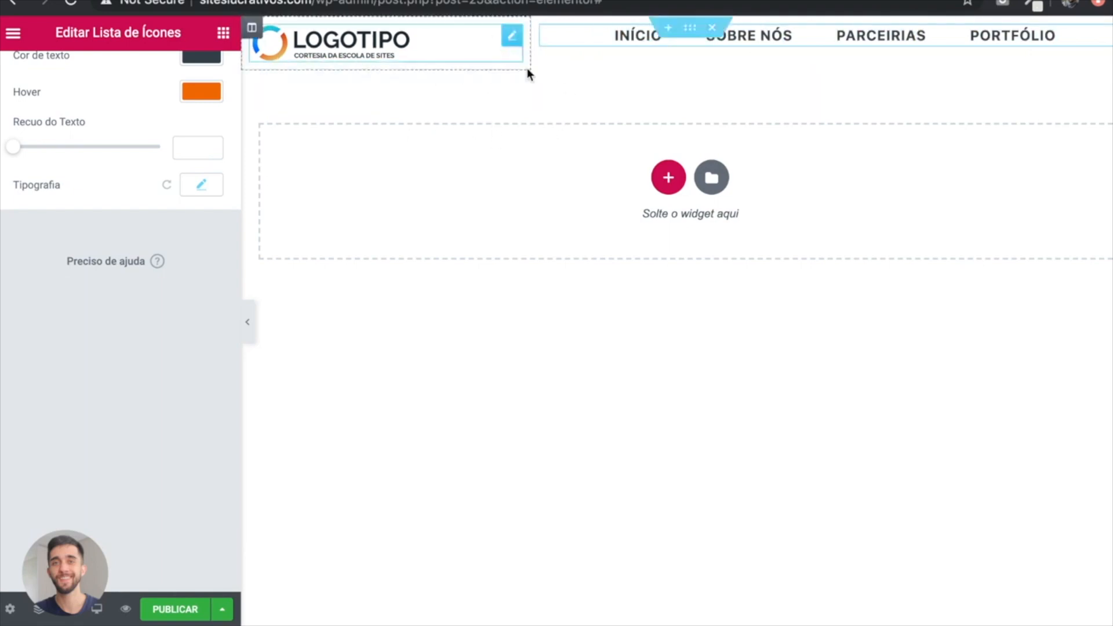
{"action": "left_click", "coordinate": [249, 336]}
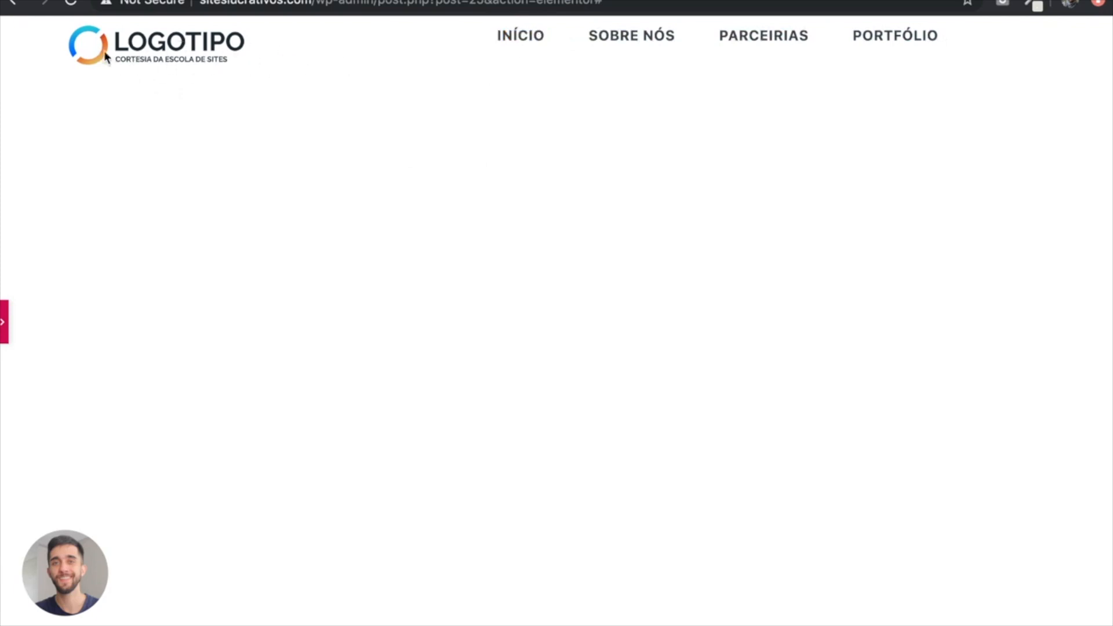
{"action": "left_click", "coordinate": [4, 322]}
{"action": "scroll", "coordinate": [192, 341], "scroll_direction": "up", "scroll_amount": 3}
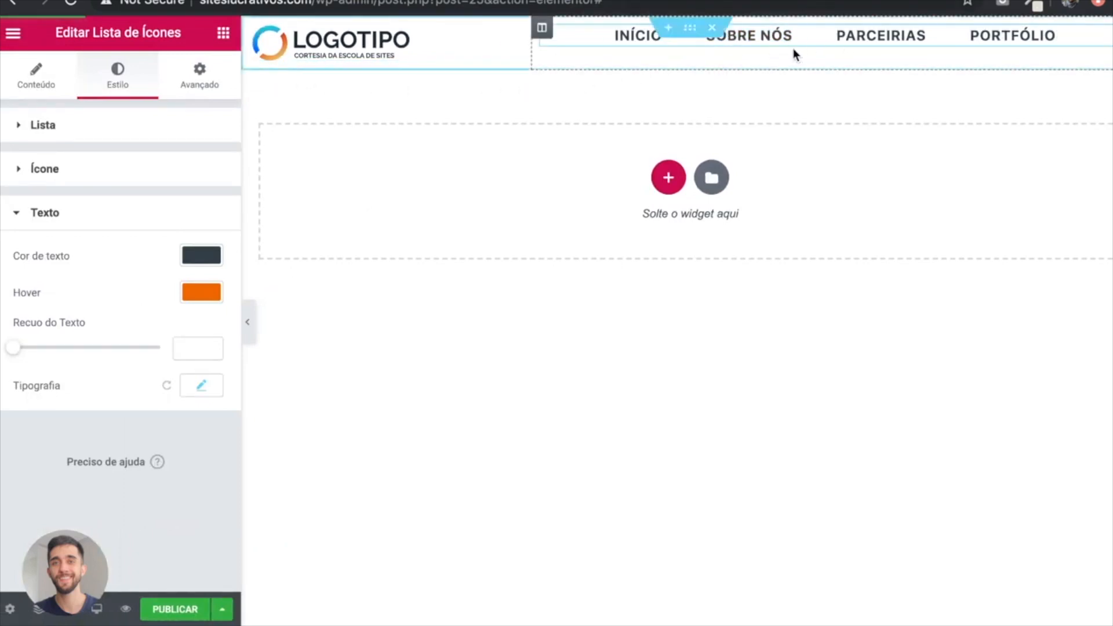
Step: Set the header section's boxed content width to 1000
{"action": "left_click", "coordinate": [690, 29]}
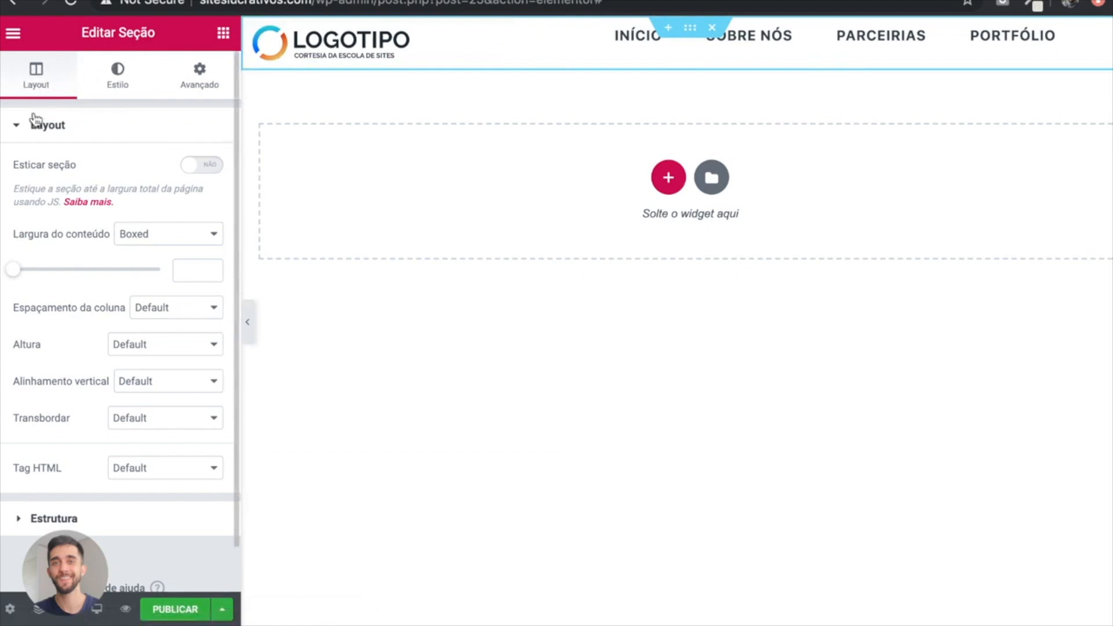
{"action": "left_click", "coordinate": [115, 81]}
{"action": "left_click", "coordinate": [214, 88]}
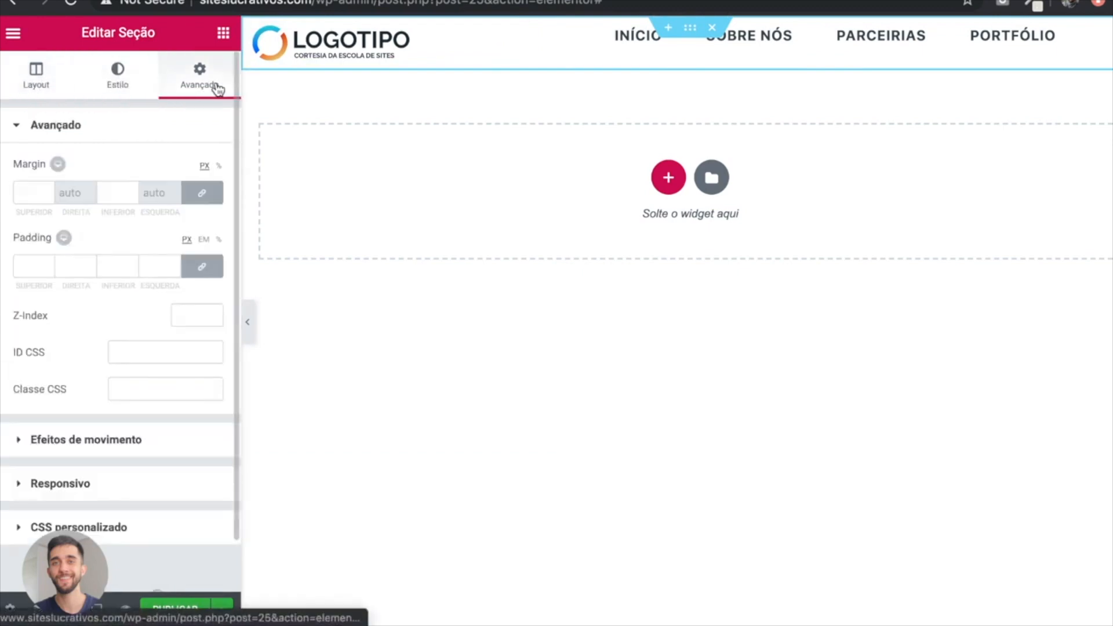
{"action": "left_click", "coordinate": [39, 77]}
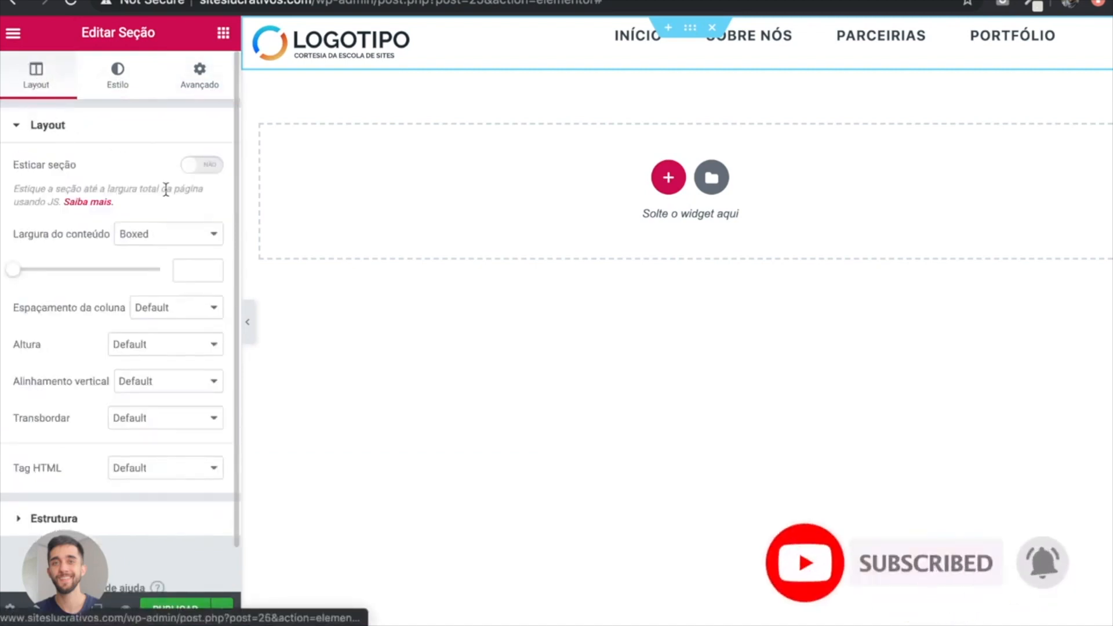
{"action": "left_click", "coordinate": [188, 271]}
{"action": "type", "text": "1000"}
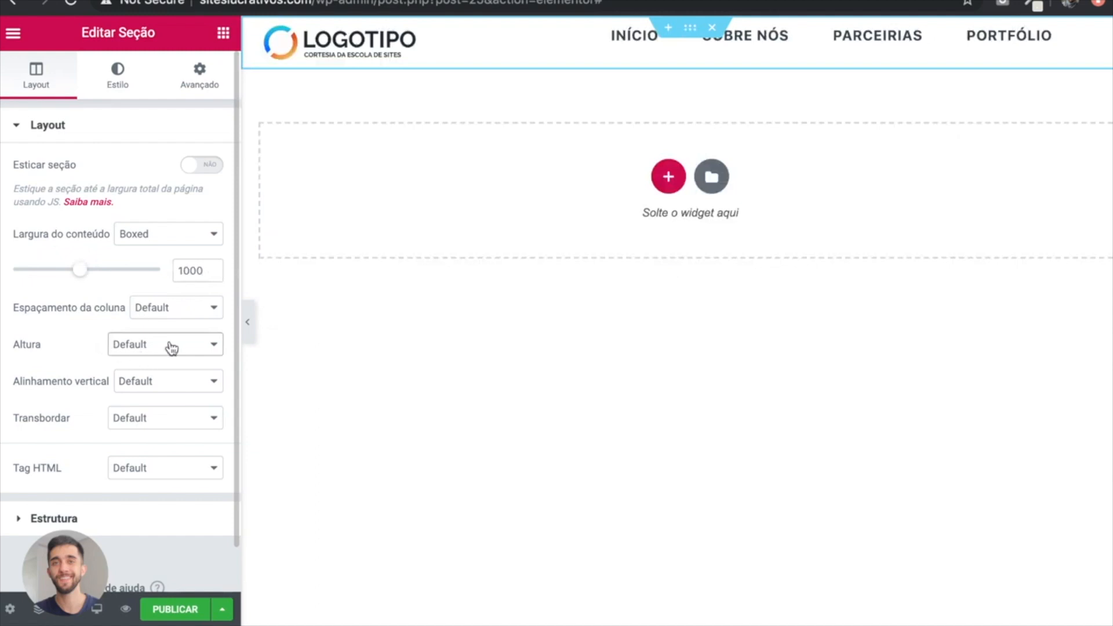
Step: Give the header section a minimum height of 70 px
{"action": "left_click", "coordinate": [146, 345]}
{"action": "left_click", "coordinate": [140, 377]}
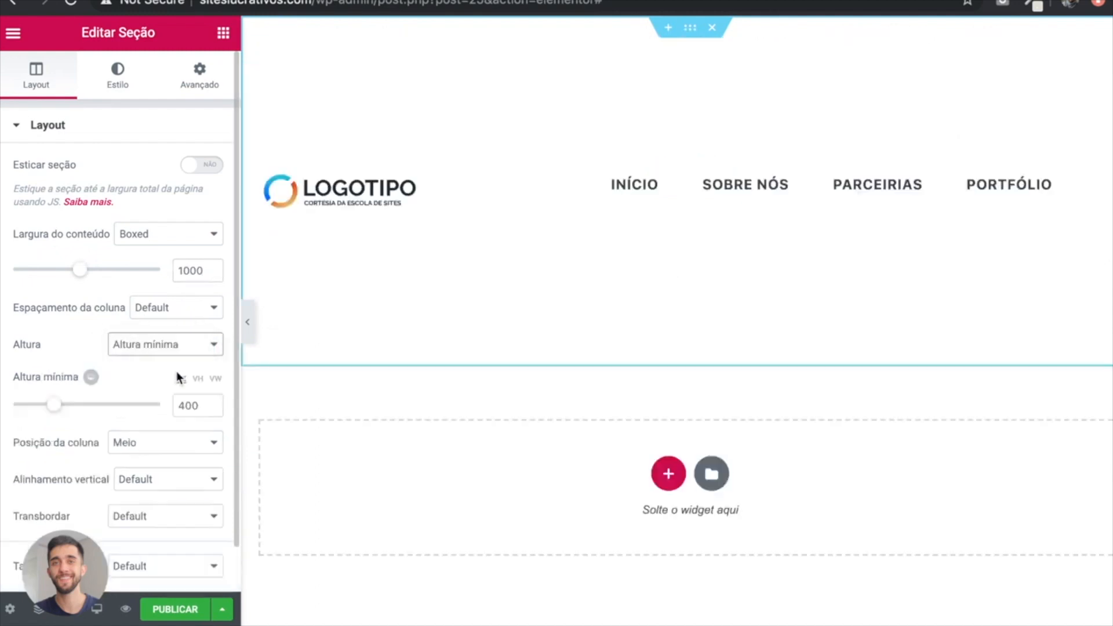
{"action": "left_click_drag", "start_coordinate": [200, 406], "coordinate": [158, 413]}
{"action": "type", "text": "70"}
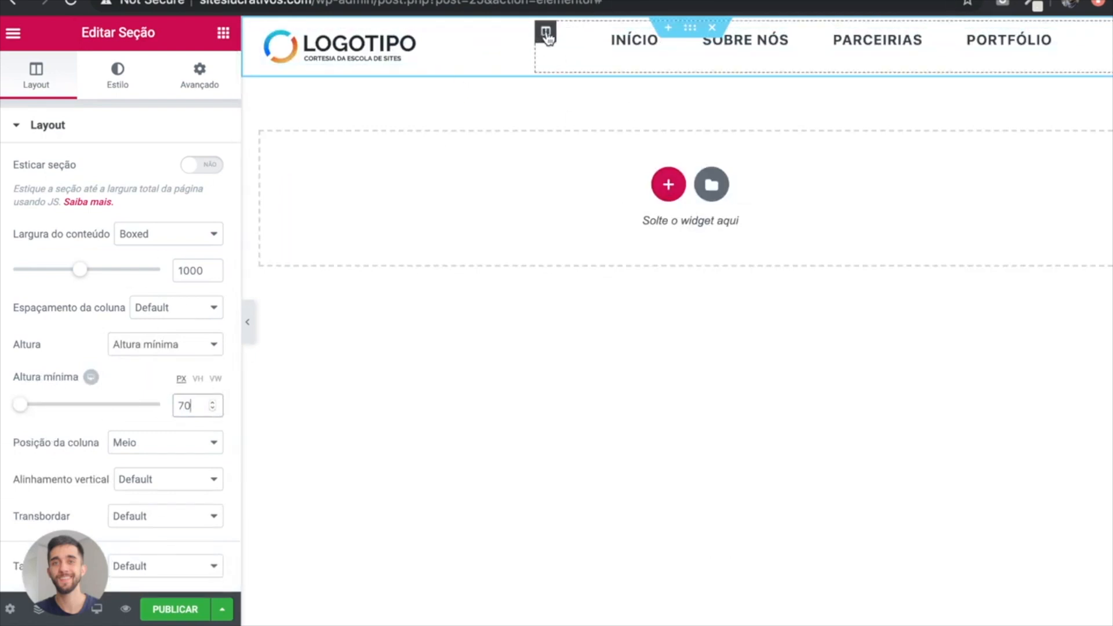
Step: Set the vertical alignment of the menu column and the logo column to Meio, and preview the header
{"action": "left_click", "coordinate": [546, 33]}
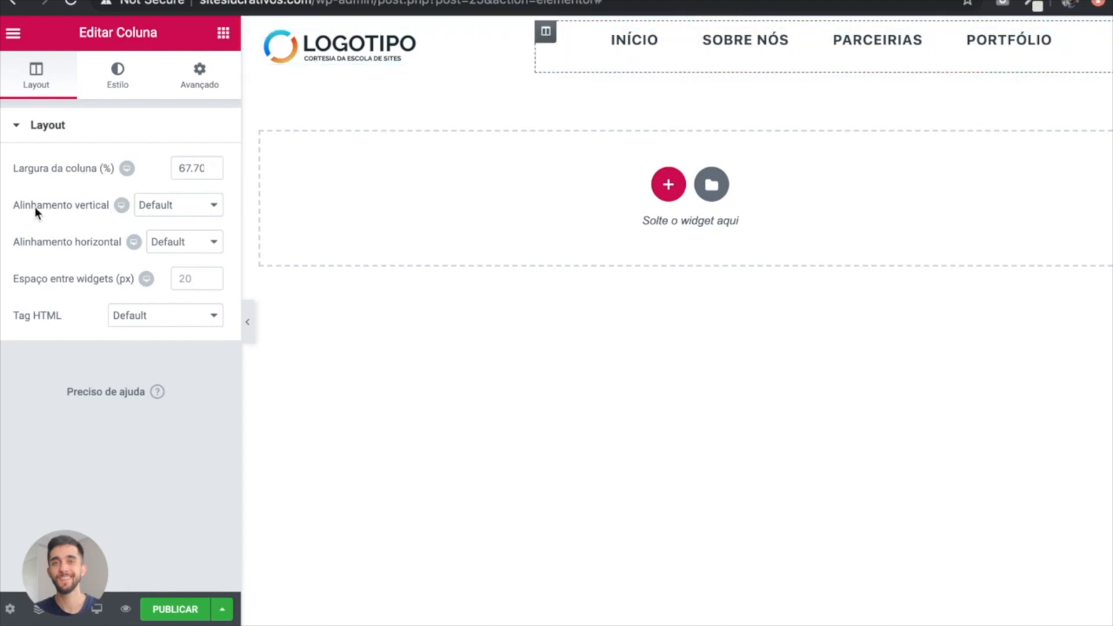
{"action": "left_click", "coordinate": [185, 207]}
{"action": "left_click", "coordinate": [192, 242]}
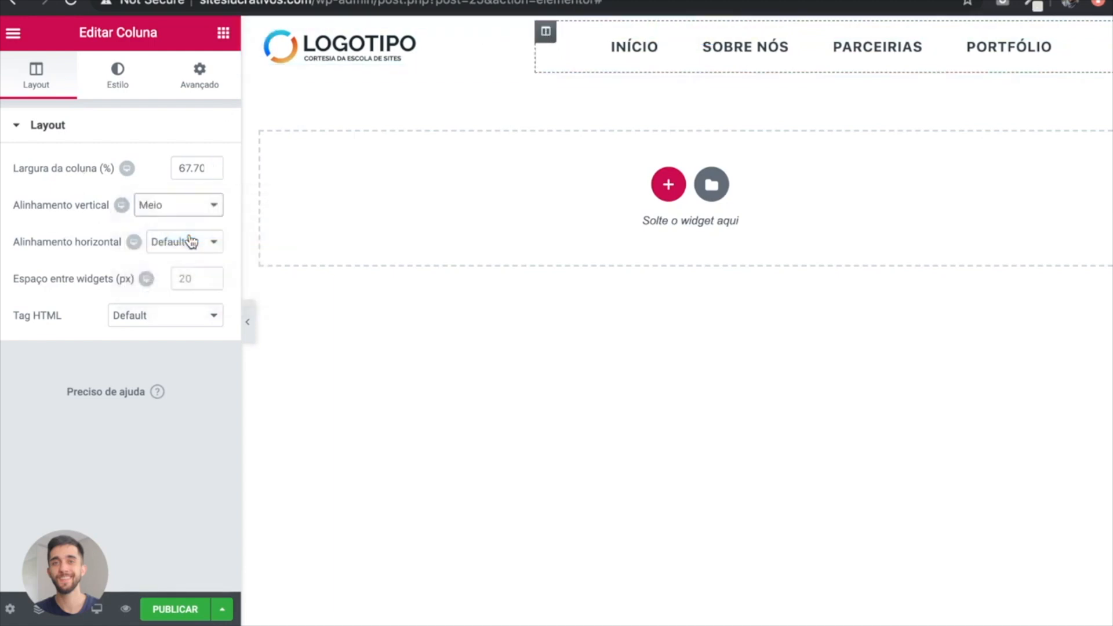
{"action": "left_click", "coordinate": [264, 32]}
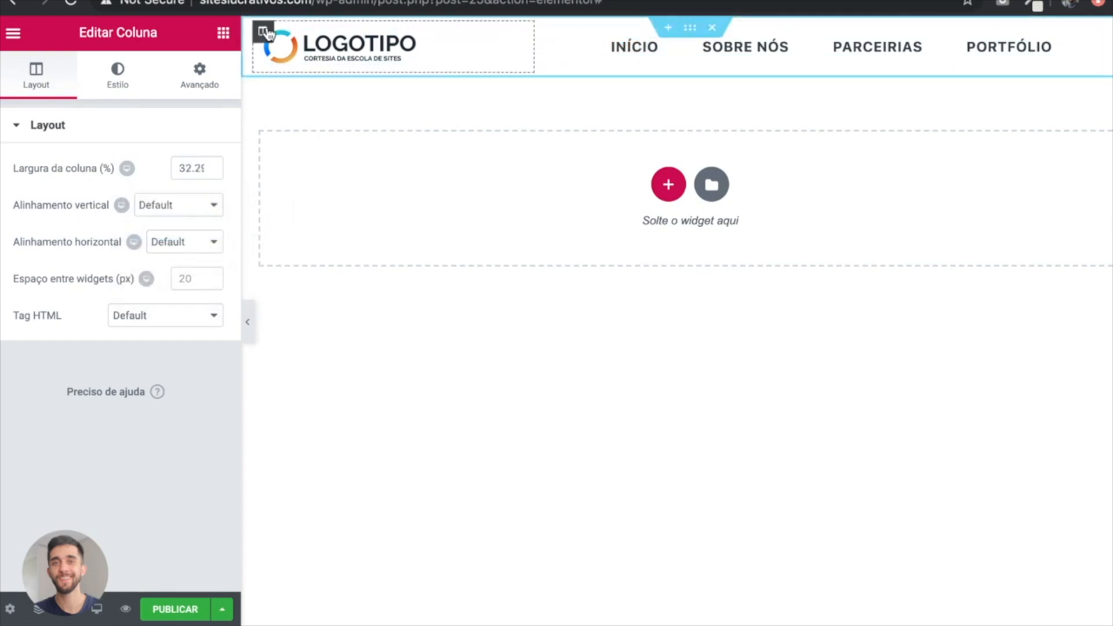
{"action": "left_click", "coordinate": [159, 208]}
{"action": "left_click", "coordinate": [156, 234]}
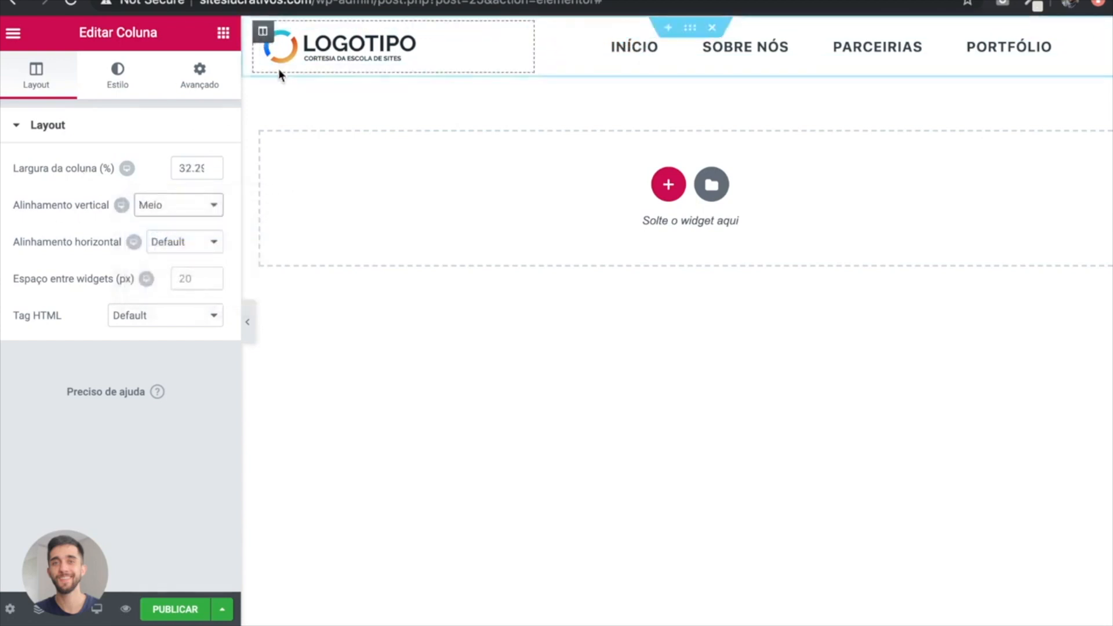
{"action": "left_click", "coordinate": [249, 324]}
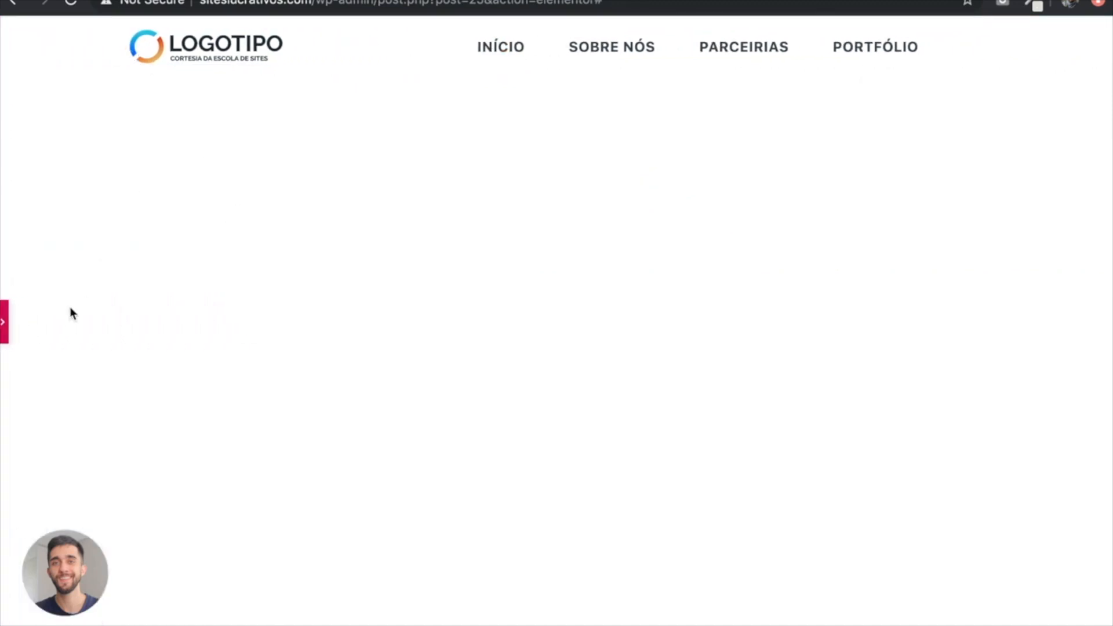
{"action": "left_click", "coordinate": [5, 328]}
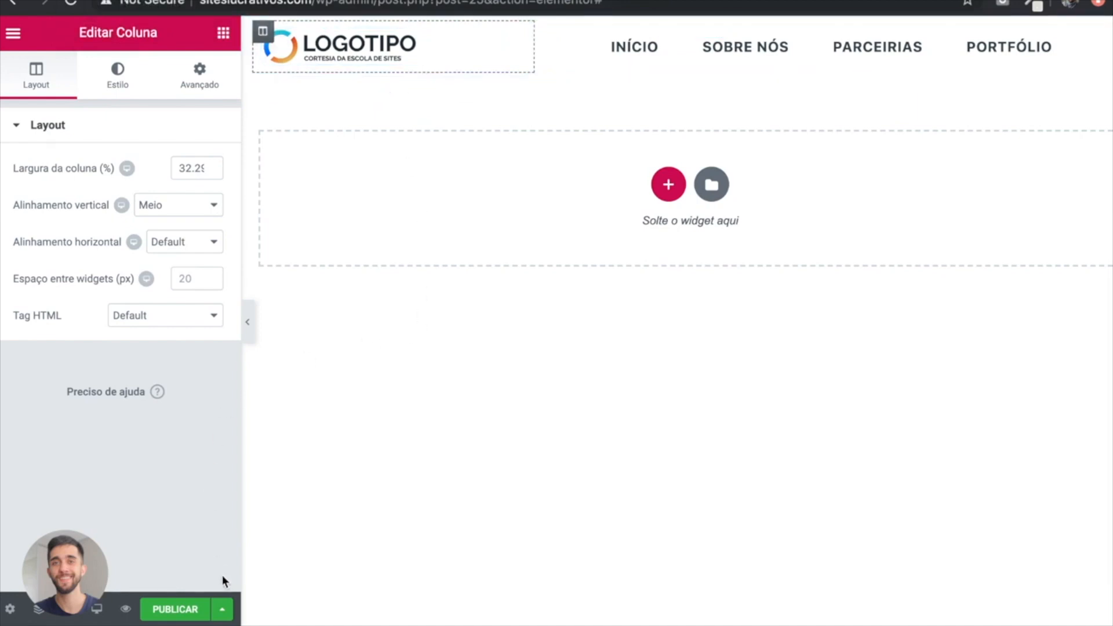
Step: Publish the page and leave the column's settings
{"action": "left_click", "coordinate": [165, 610]}
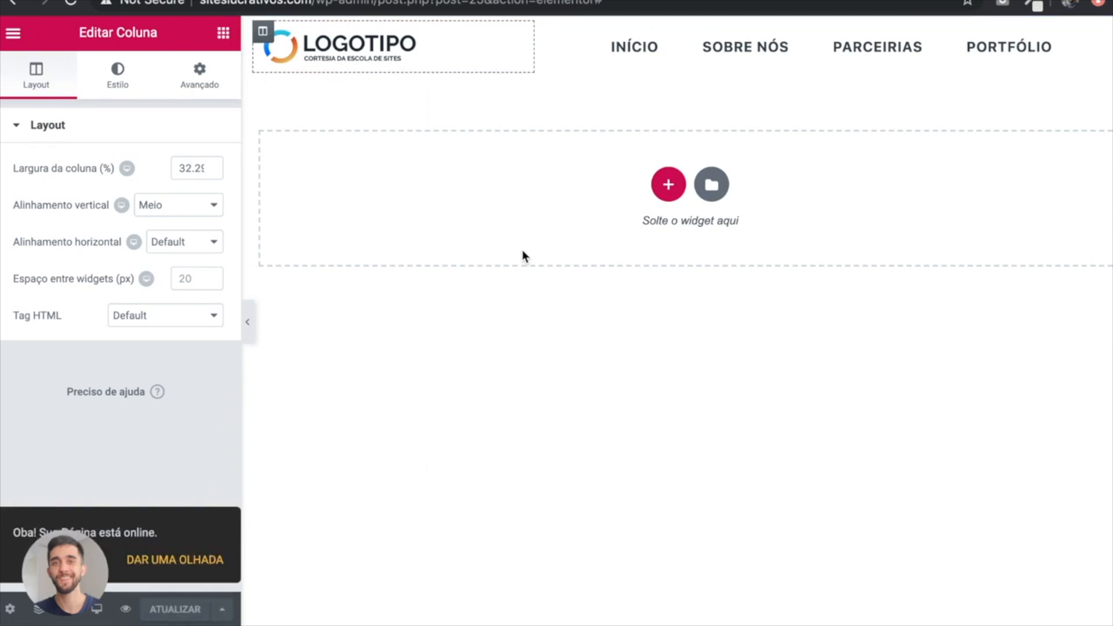
{"action": "left_click", "coordinate": [519, 363]}
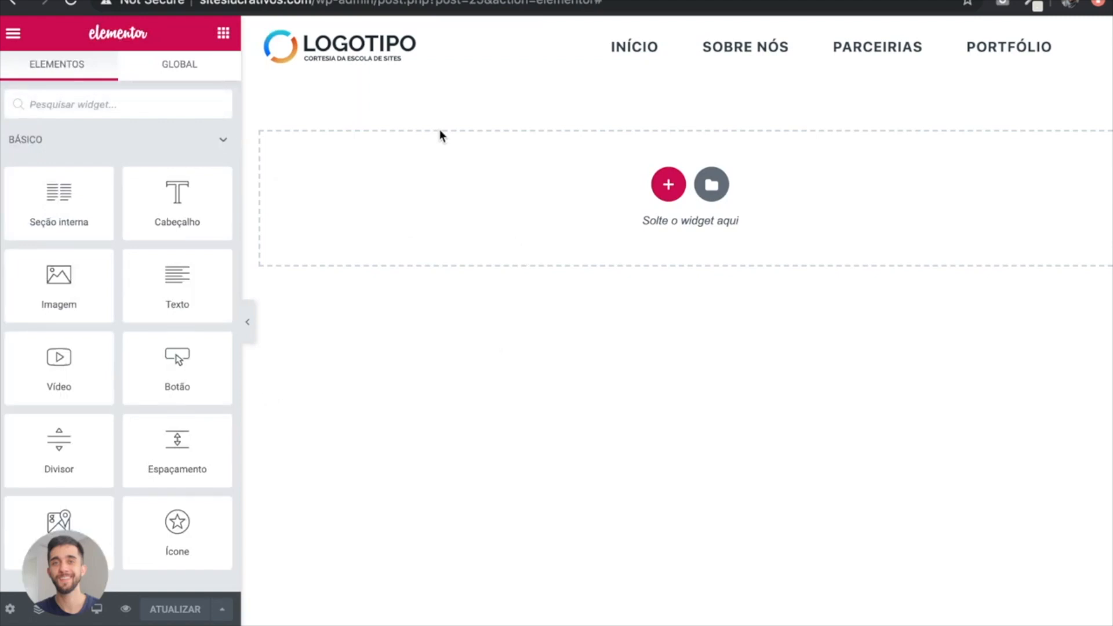
{"action": "left_click", "coordinate": [13, 36]}
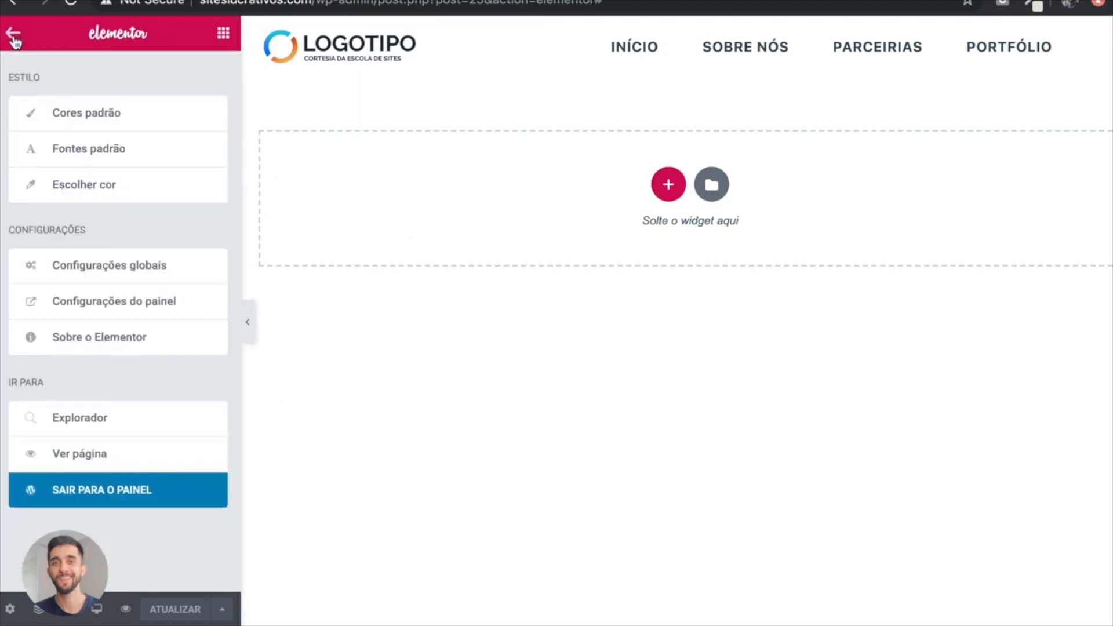
{"action": "left_click", "coordinate": [14, 37]}
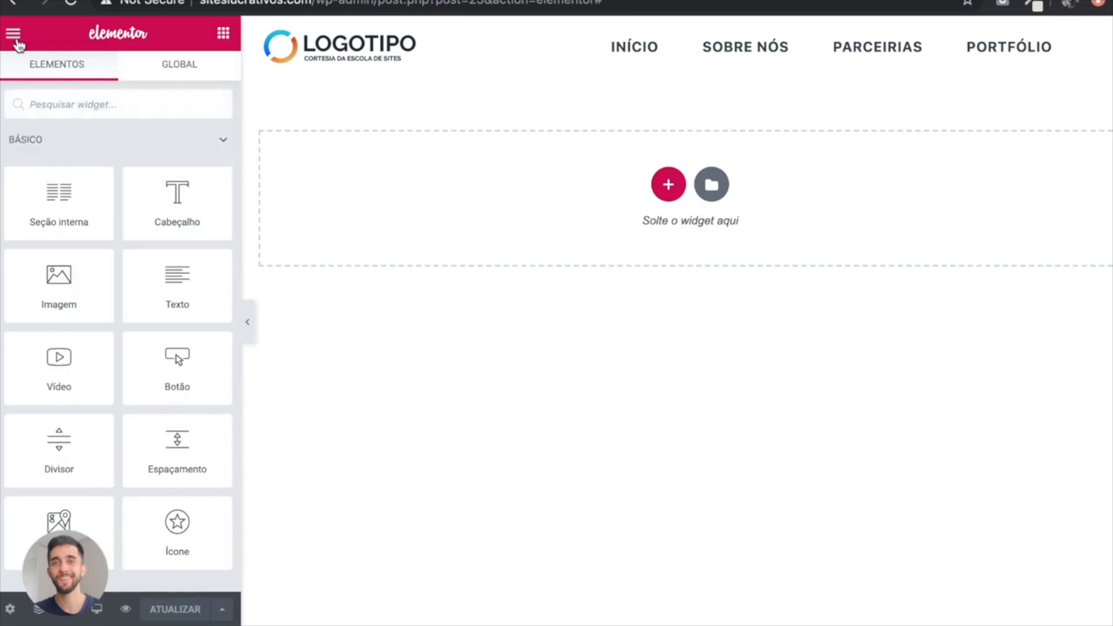
{"action": "left_click", "coordinate": [13, 36]}
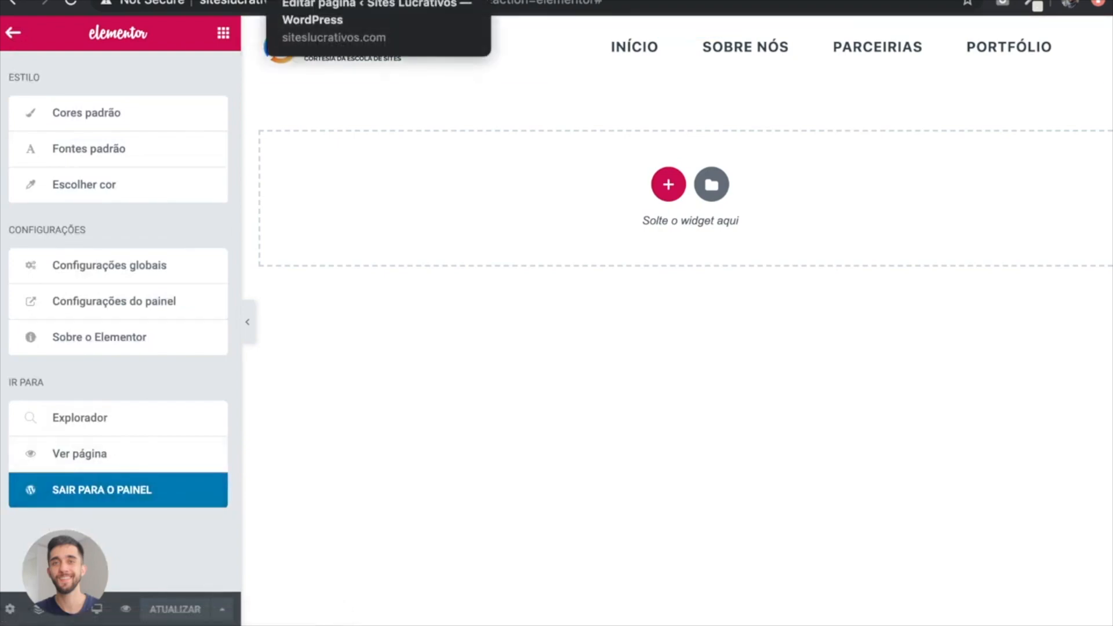
Step: Close the leftover page-editing browser tab and examine what the live site's homepage displays
{"action": "left_click", "coordinate": [348, 0]}
{"action": "key", "text": "super+w"}
{"action": "left_click", "coordinate": [522, 0]}
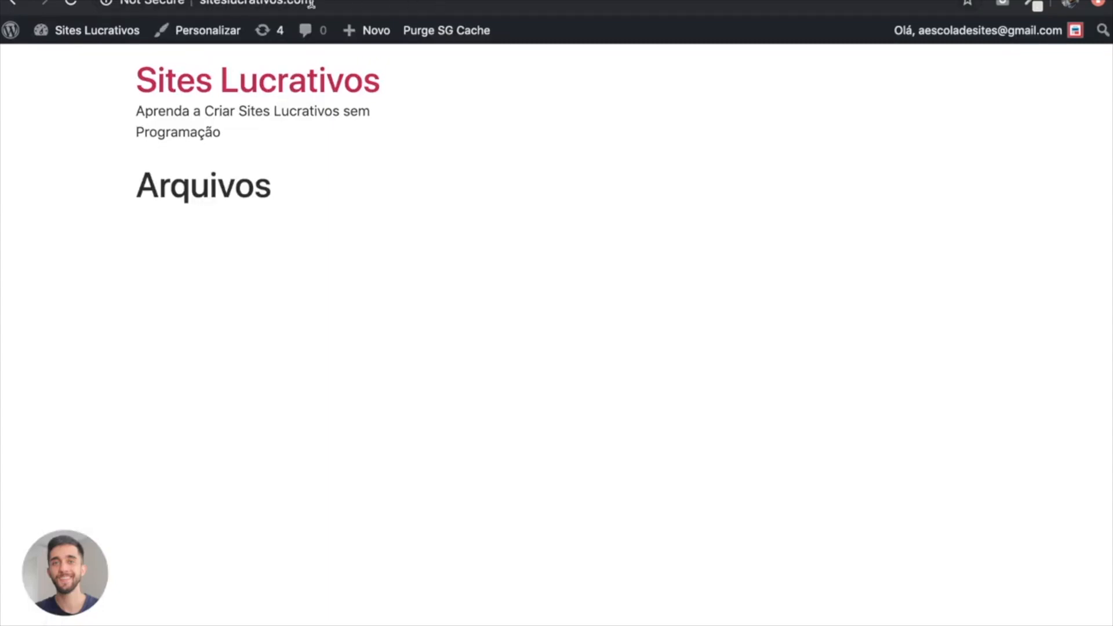
{"action": "left_click_drag", "start_coordinate": [127, 79], "coordinate": [320, 211]}
{"action": "left_click", "coordinate": [334, 229]}
Step: Open the reading settings in the WordPress admin dashboard and find the option for what the homepage displays
{"action": "left_click", "coordinate": [655, 1]}
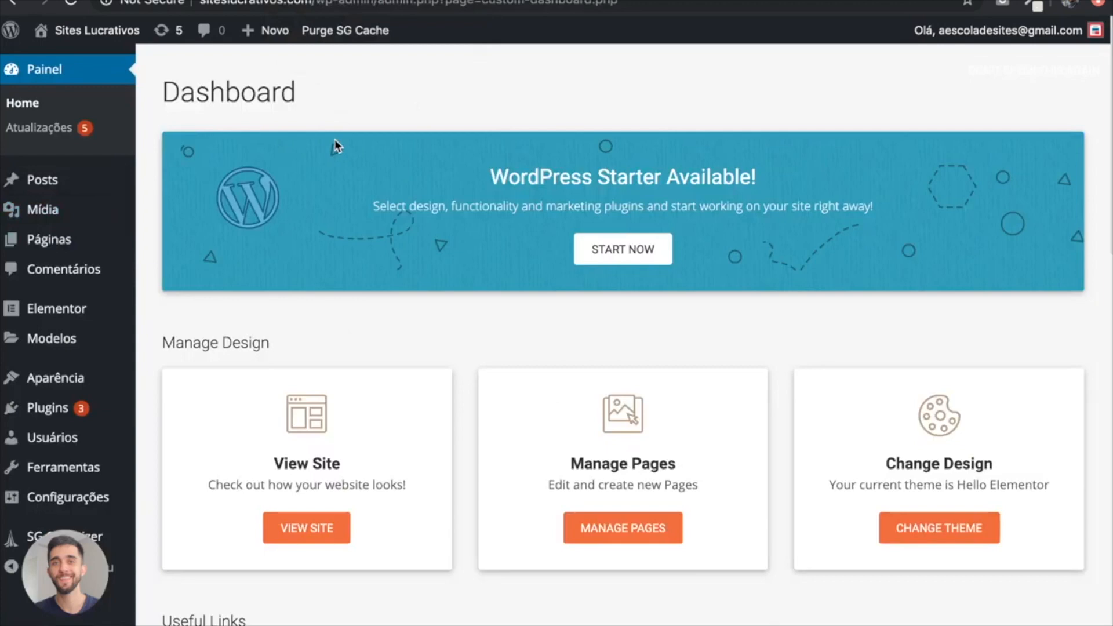
{"action": "mouse_move", "coordinate": [35, 503]}
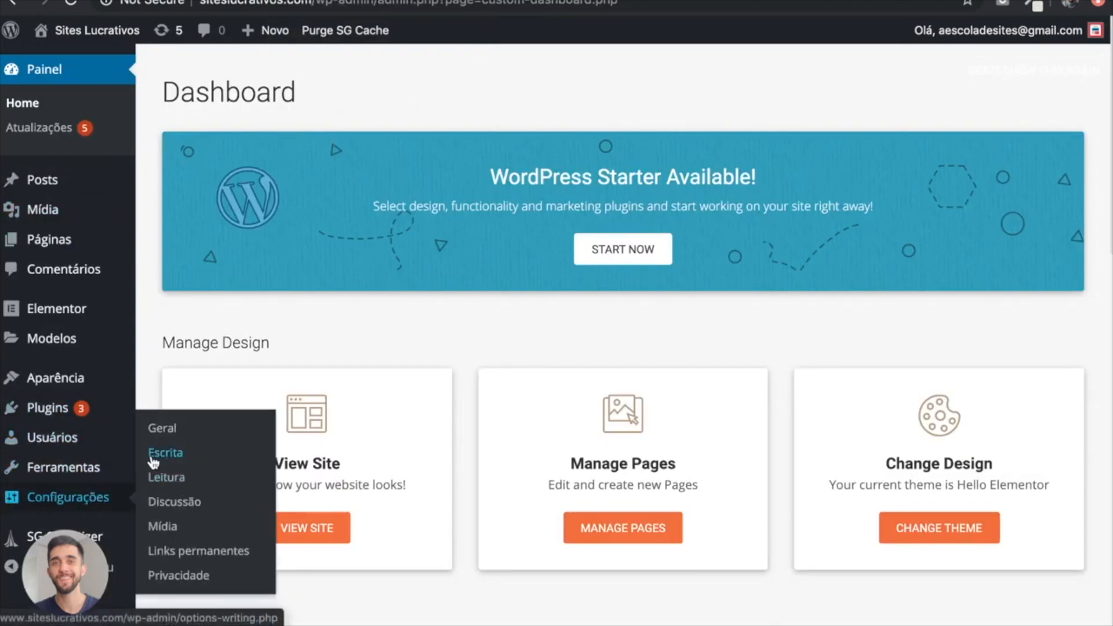
{"action": "left_click", "coordinate": [168, 477]}
{"action": "left_click_drag", "start_coordinate": [153, 74], "coordinate": [418, 75]}
{"action": "left_click", "coordinate": [418, 74]}
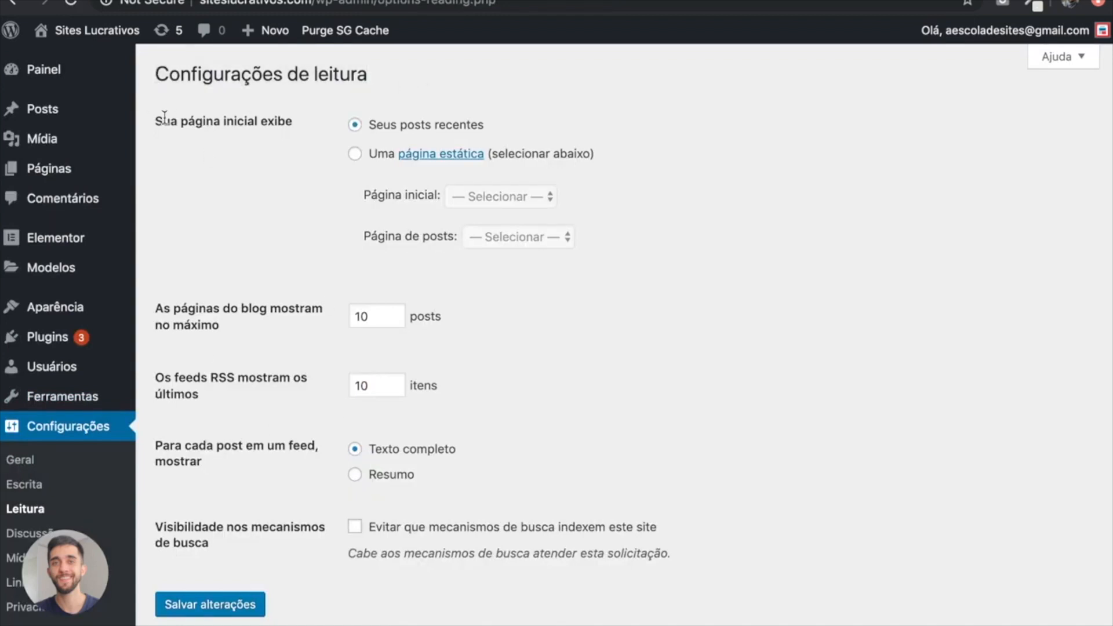
{"action": "left_click_drag", "start_coordinate": [156, 122], "coordinate": [288, 119]}
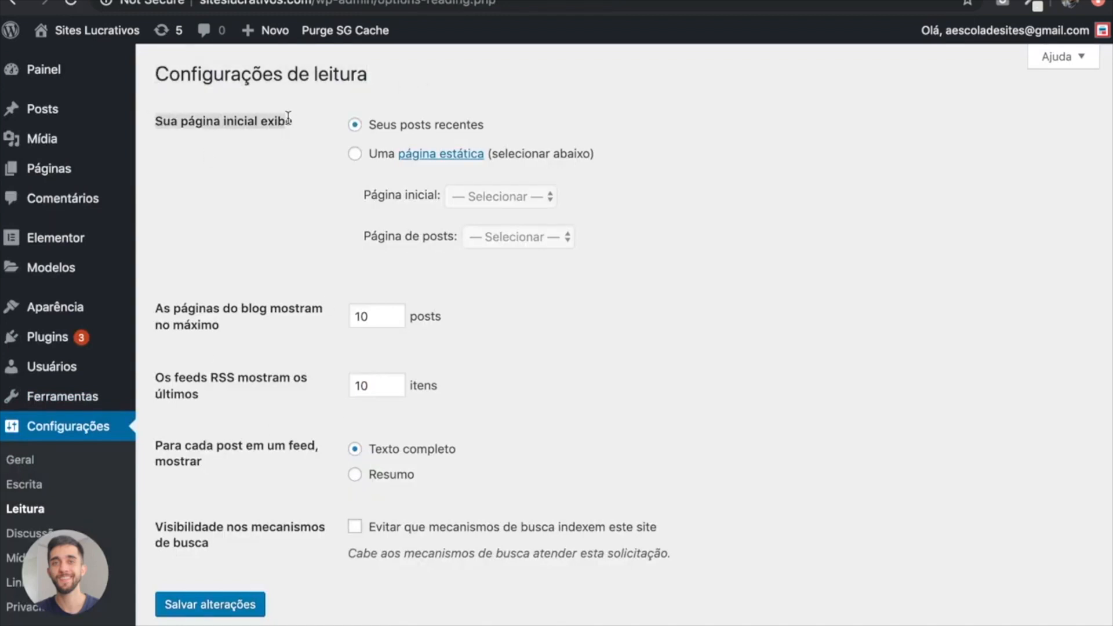
Step: Make the site's homepage a static page, choose Início as that page, and save the reading settings
{"action": "left_click", "coordinate": [355, 156]}
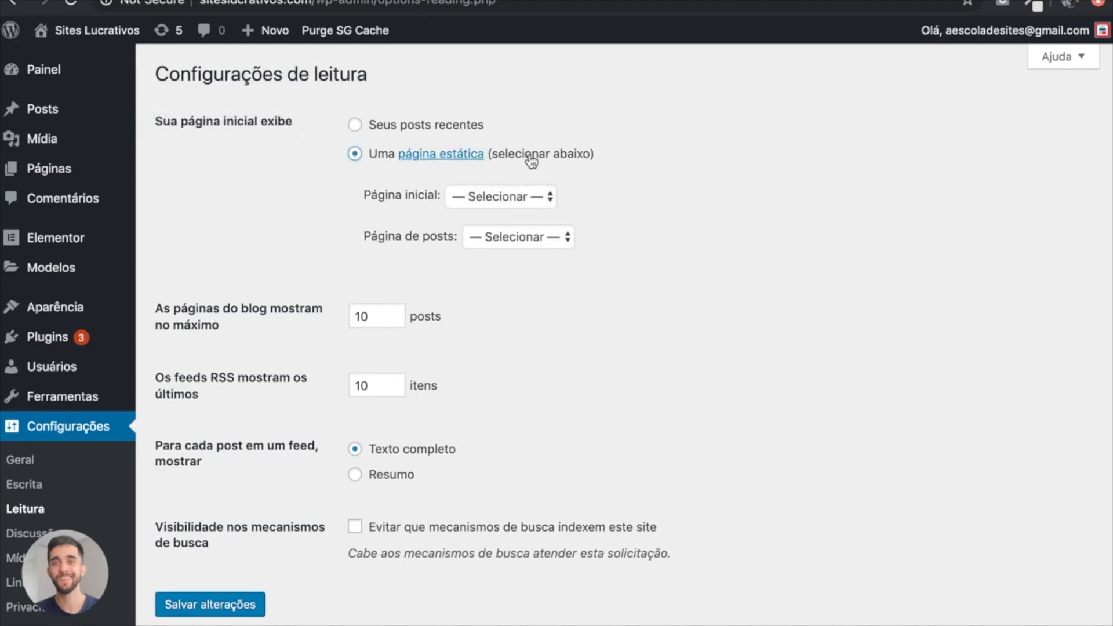
{"action": "left_click", "coordinate": [529, 196]}
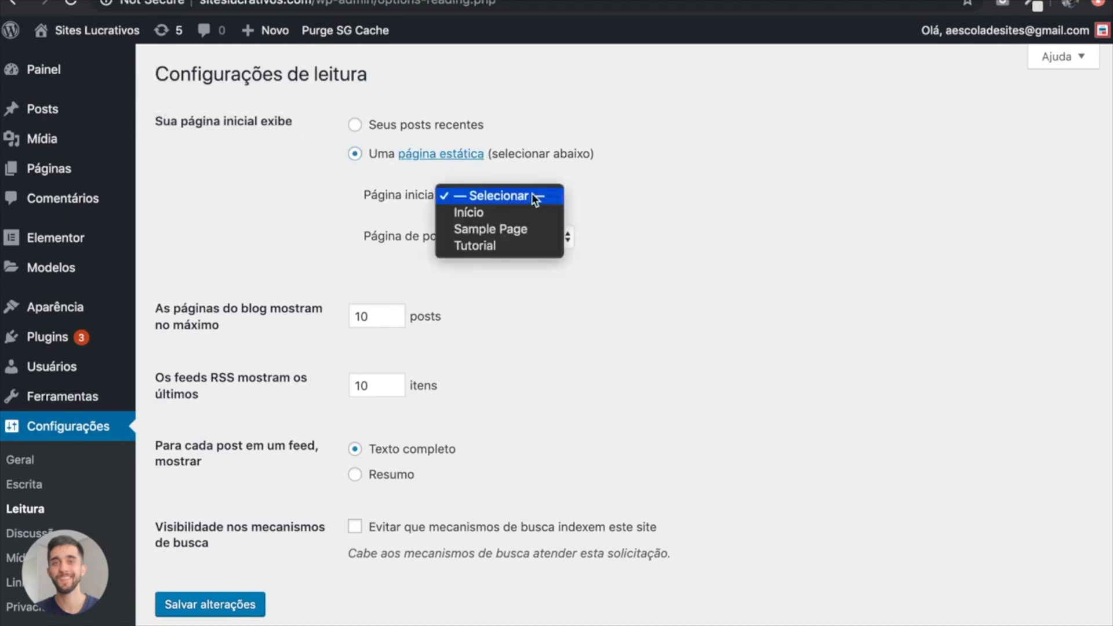
{"action": "left_click", "coordinate": [499, 215]}
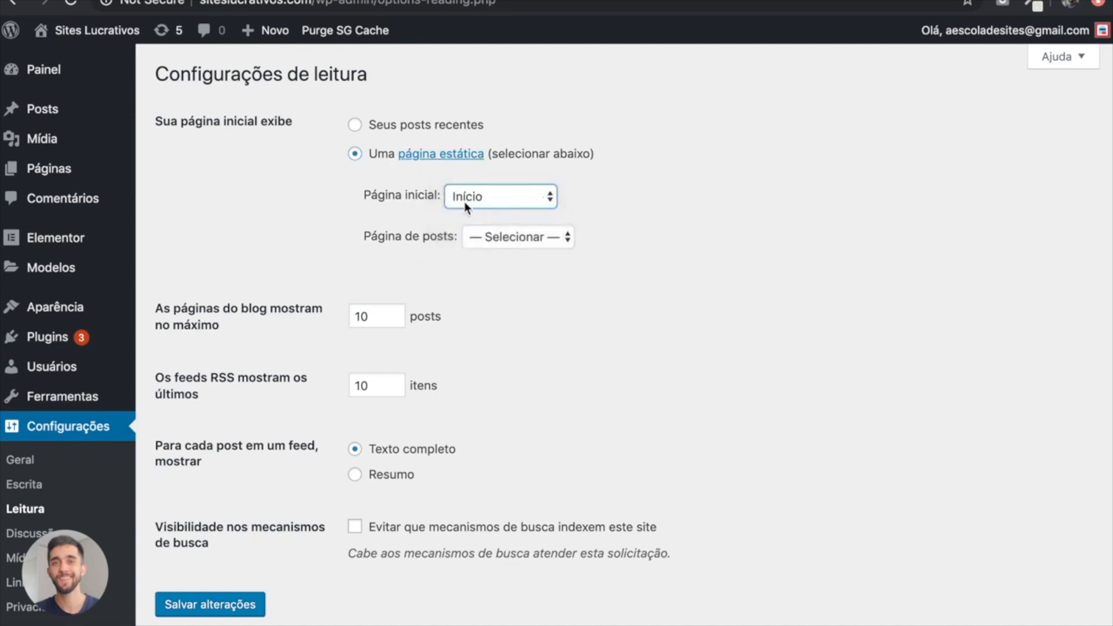
{"action": "left_click", "coordinate": [534, 197]}
{"action": "left_click", "coordinate": [491, 200]}
{"action": "scroll", "coordinate": [219, 612], "scroll_direction": "down", "scroll_amount": 2}
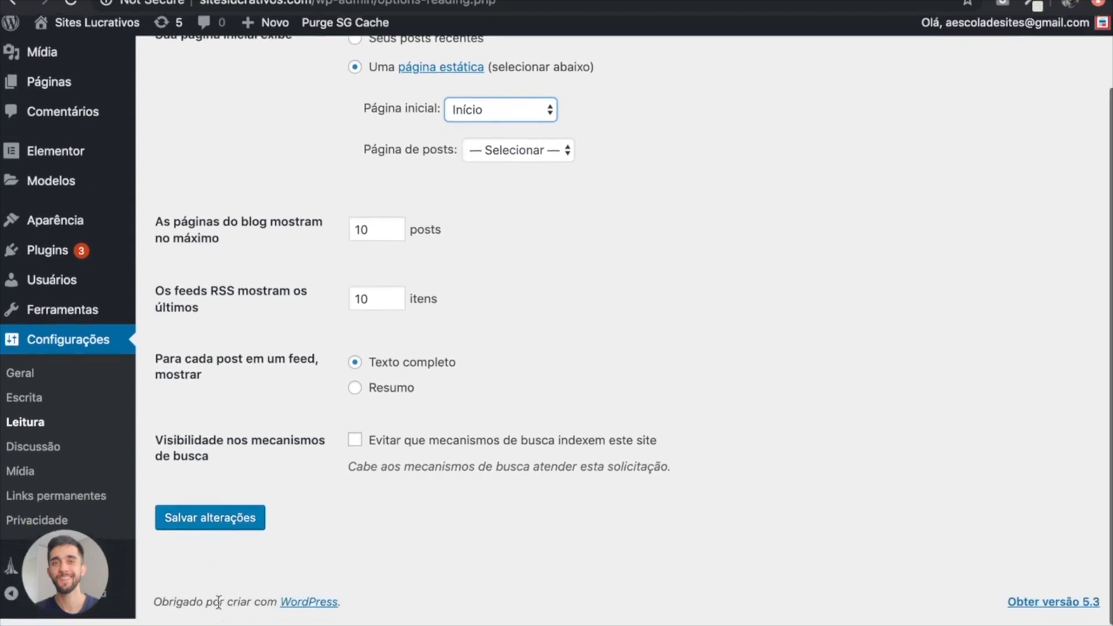
{"action": "left_click", "coordinate": [232, 532]}
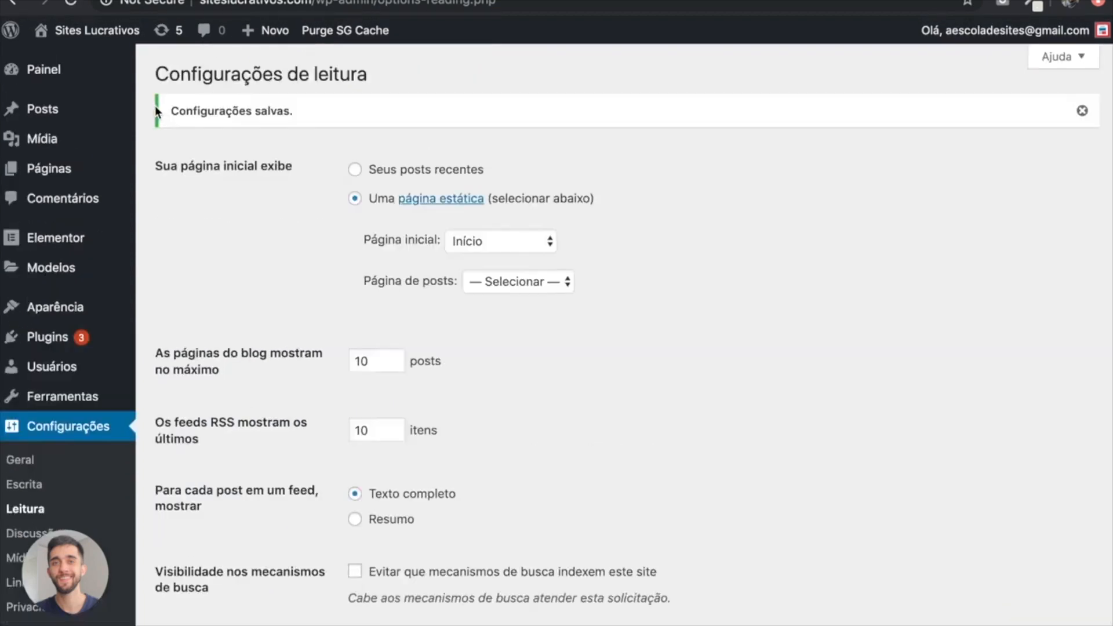
{"action": "left_click_drag", "start_coordinate": [173, 110], "coordinate": [340, 113]}
{"action": "left_click", "coordinate": [340, 113]}
{"action": "key", "text": "super+t"}
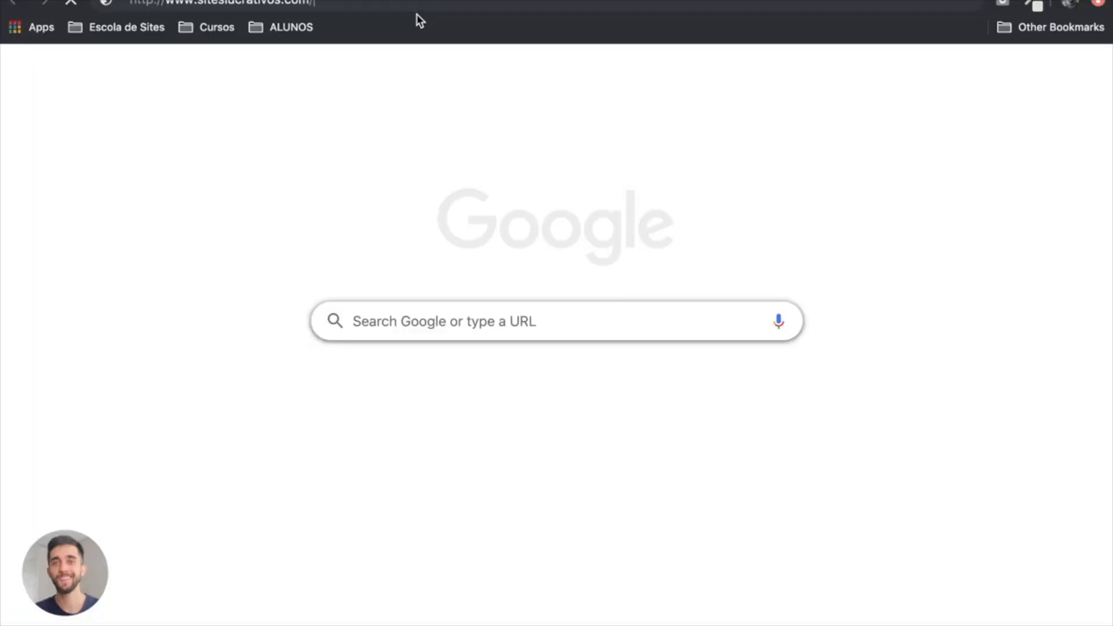
{"action": "type", "text": "http://www.siteslucrativos.com/"}
{"action": "key", "text": "Return"}
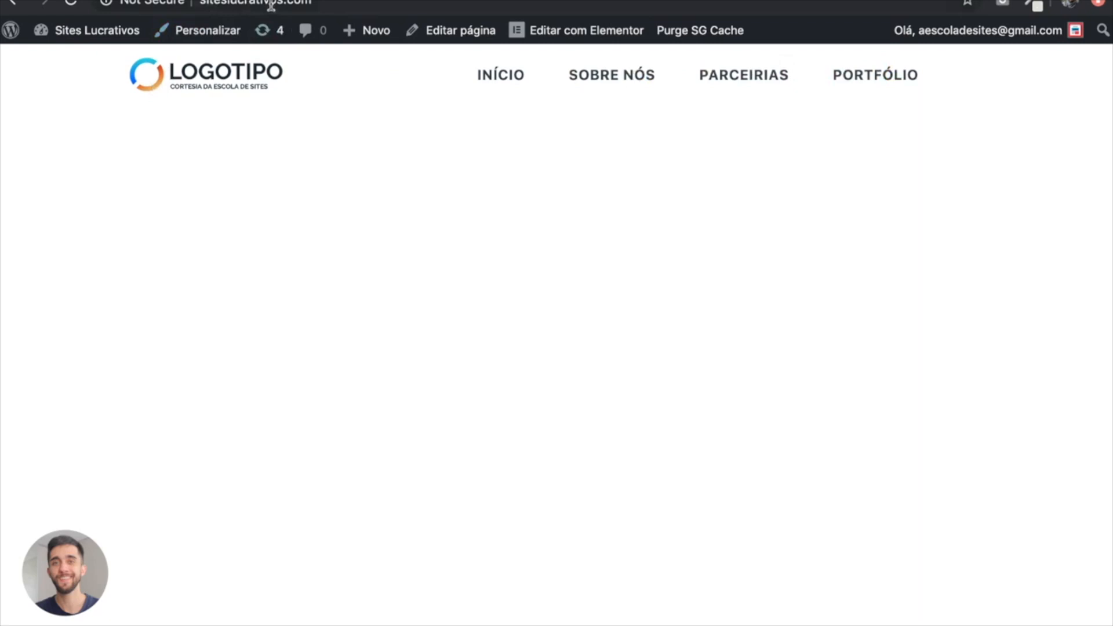
Step: Return to the Elementor editor's widget list and examine the hero title and subtitle on the example page
{"action": "left_click", "coordinate": [232, 0]}
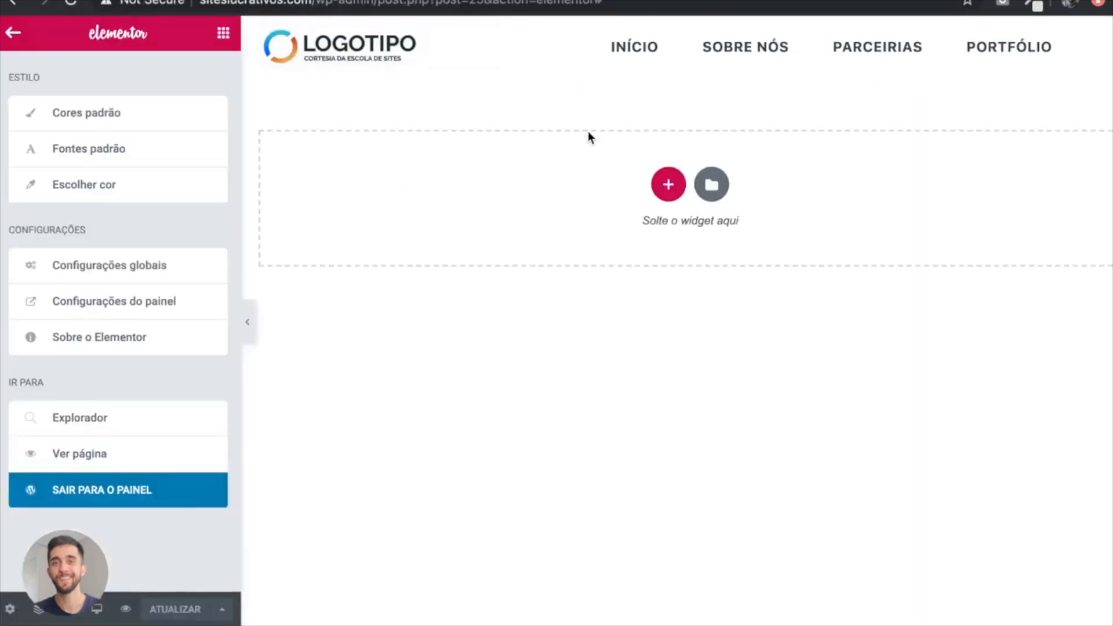
{"action": "left_click", "coordinate": [224, 33]}
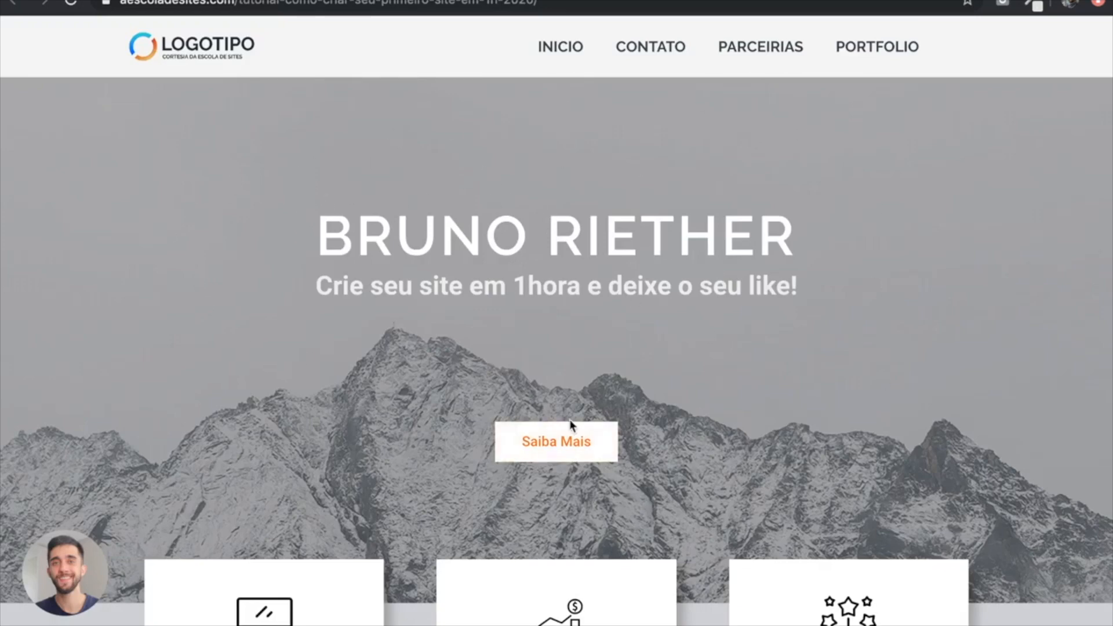
{"action": "left_click_drag", "start_coordinate": [327, 241], "coordinate": [802, 240]}
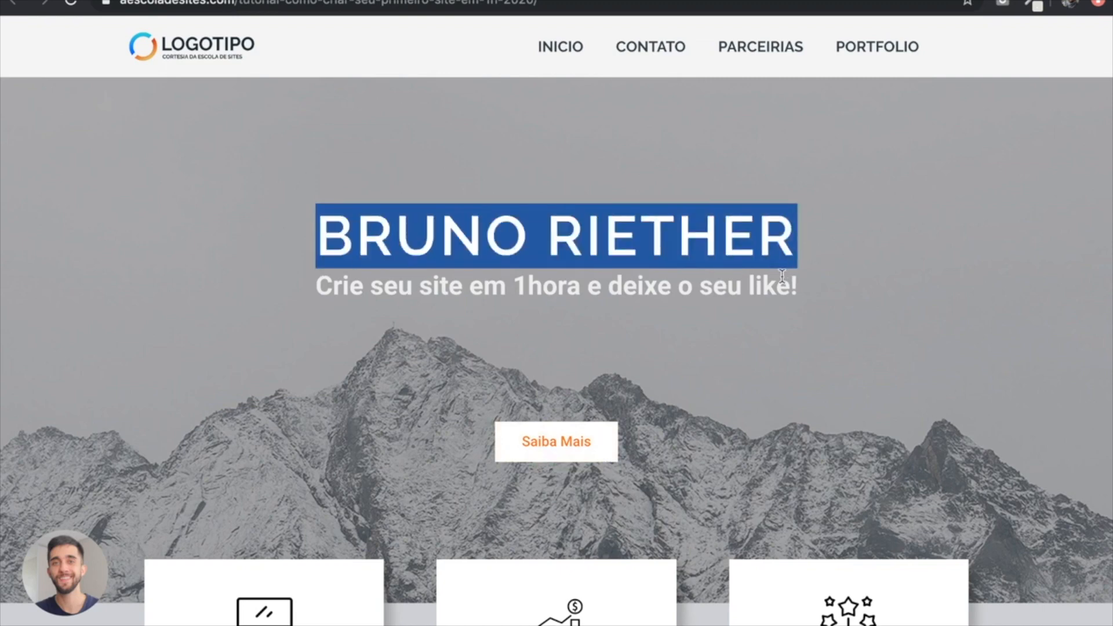
{"action": "left_click_drag", "start_coordinate": [781, 280], "coordinate": [431, 278]}
{"action": "left_click", "coordinate": [429, 277]}
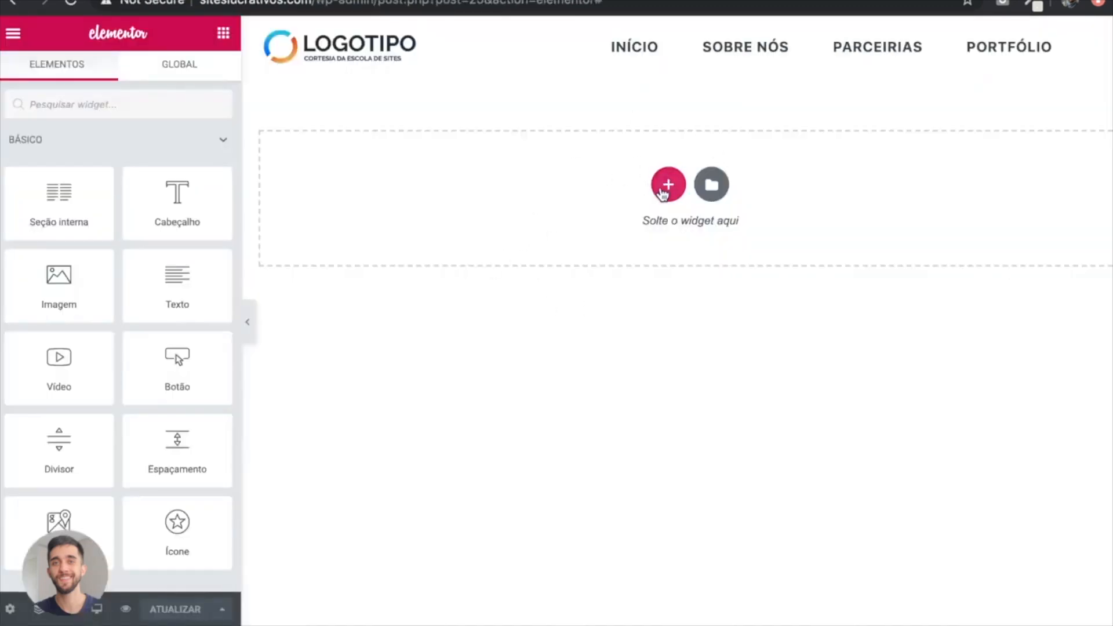
Step: Add a single-column section below the header with a boxed content width of 600 and a minimum height of 600 px
{"action": "left_click", "coordinate": [675, 191]}
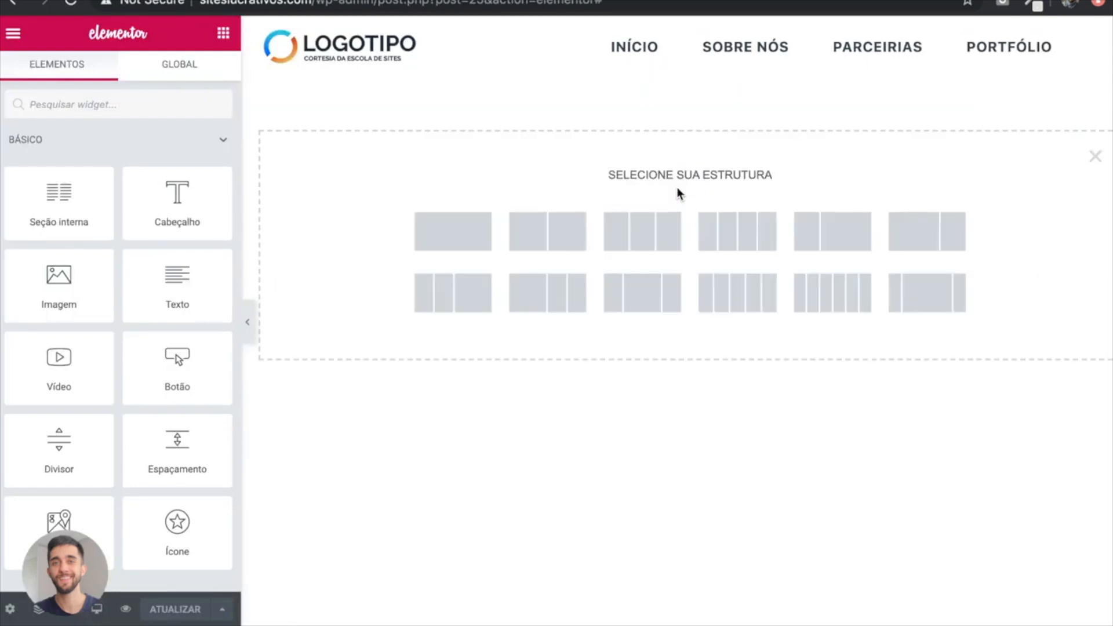
{"action": "left_click", "coordinate": [470, 237]}
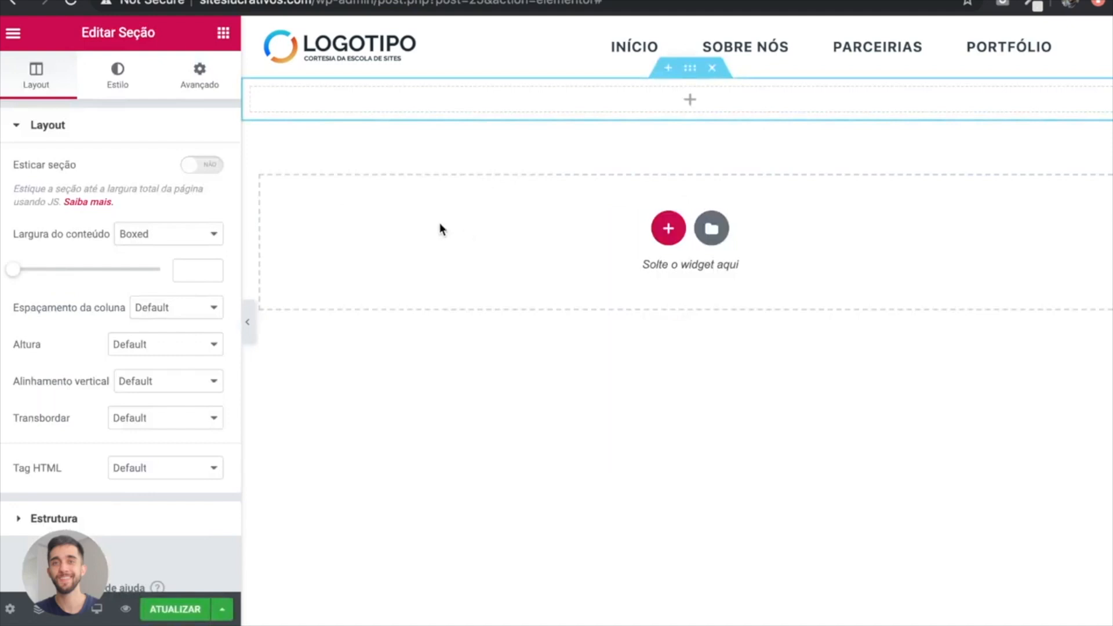
{"action": "left_click", "coordinate": [189, 265]}
{"action": "type", "text": "600"}
{"action": "left_click", "coordinate": [158, 346]}
{"action": "left_click", "coordinate": [152, 377]}
{"action": "left_click", "coordinate": [185, 405]}
{"action": "key", "text": "BackSpace"}
{"action": "type", "text": "6"}
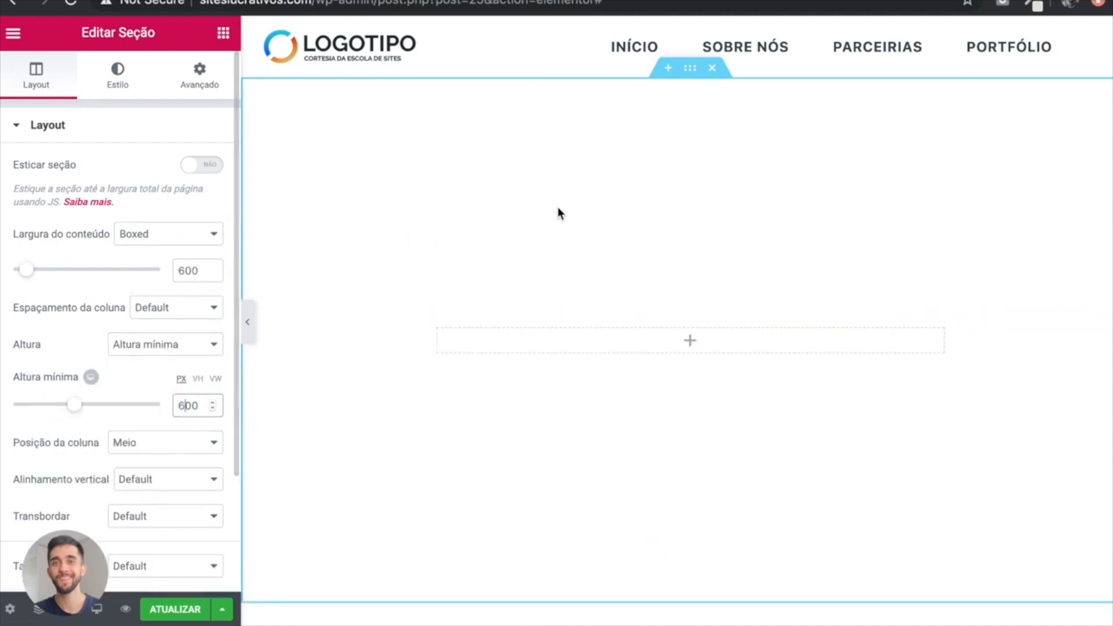
{"action": "scroll", "coordinate": [559, 214], "scroll_direction": "down", "scroll_amount": 1}
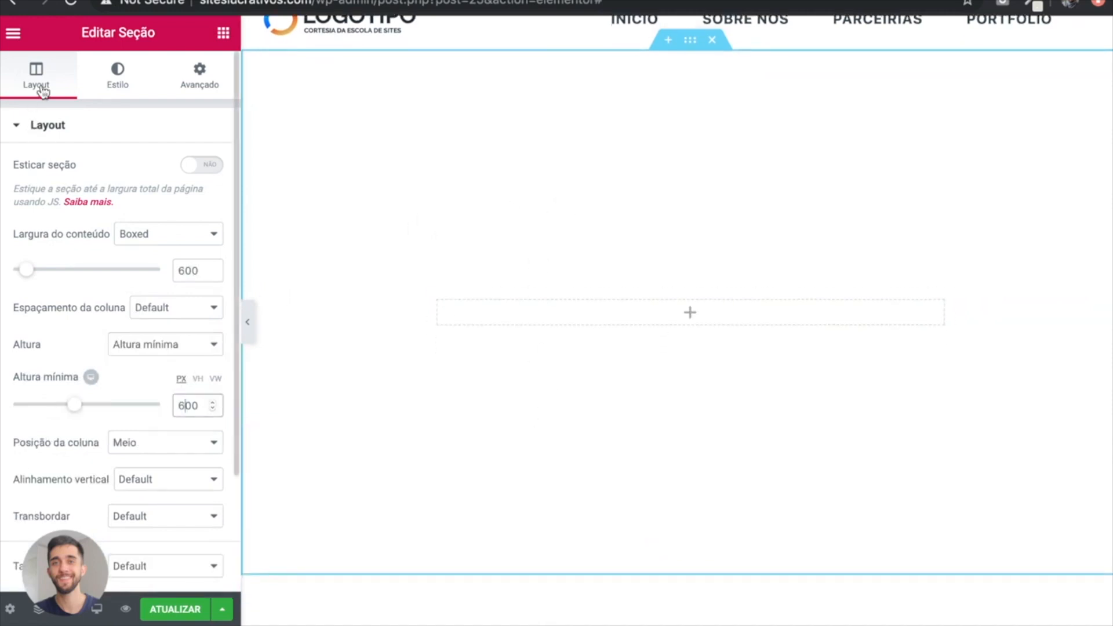
Step: Give the new section a classic background with the image IMG02-Fundo.jpg from the media library
{"action": "left_click", "coordinate": [118, 80]}
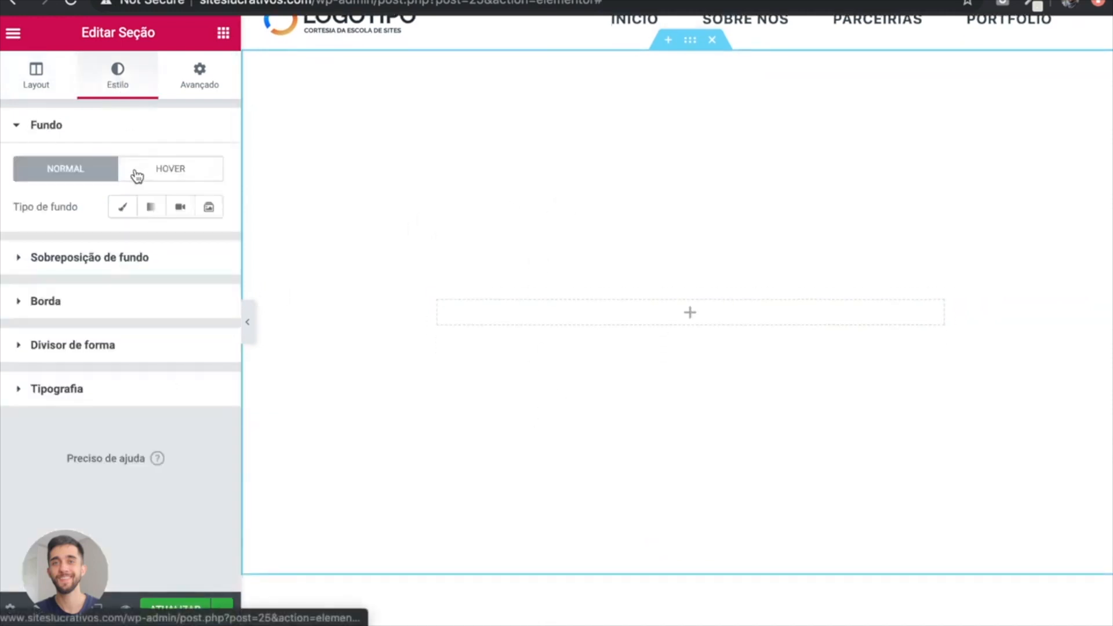
{"action": "left_click", "coordinate": [123, 213]}
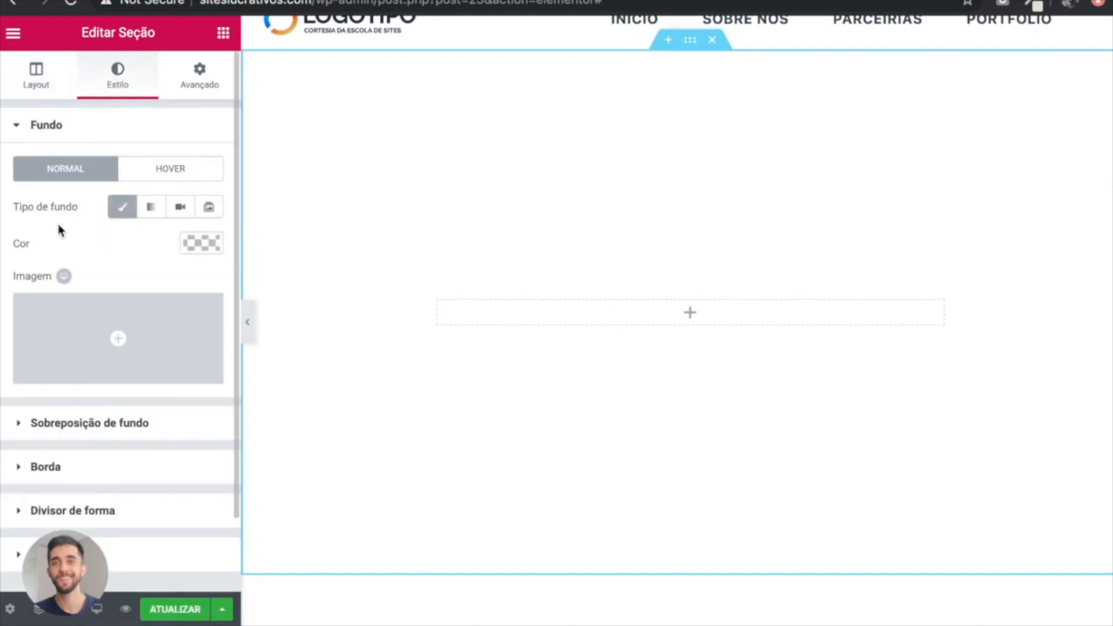
{"action": "left_click", "coordinate": [178, 338]}
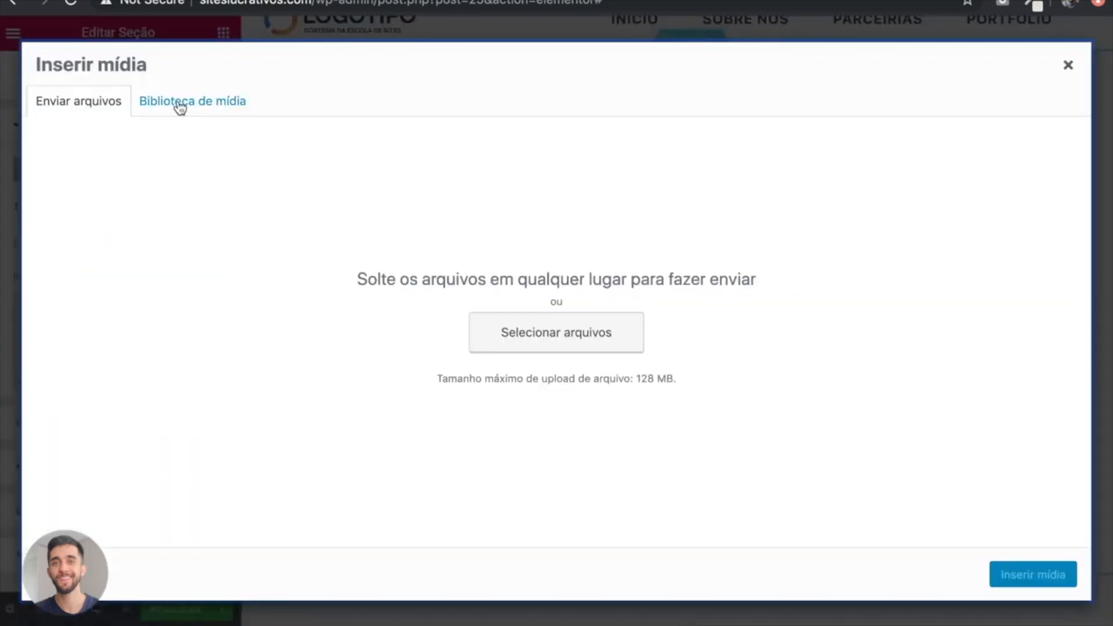
{"action": "left_click", "coordinate": [180, 105]}
{"action": "left_click", "coordinate": [110, 326]}
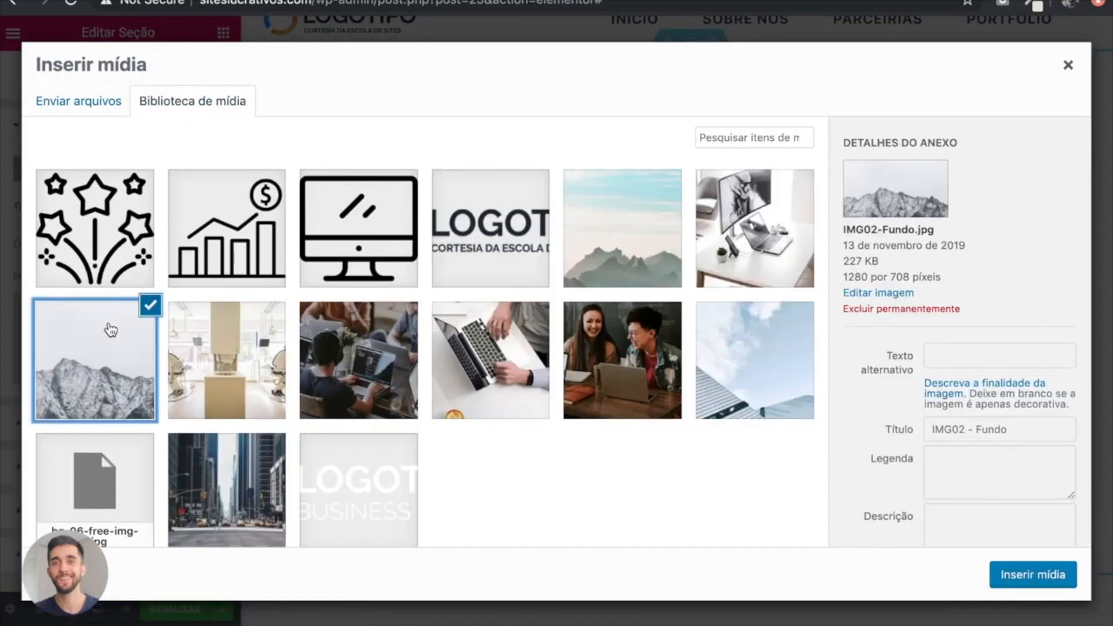
{"action": "left_click", "coordinate": [1026, 575]}
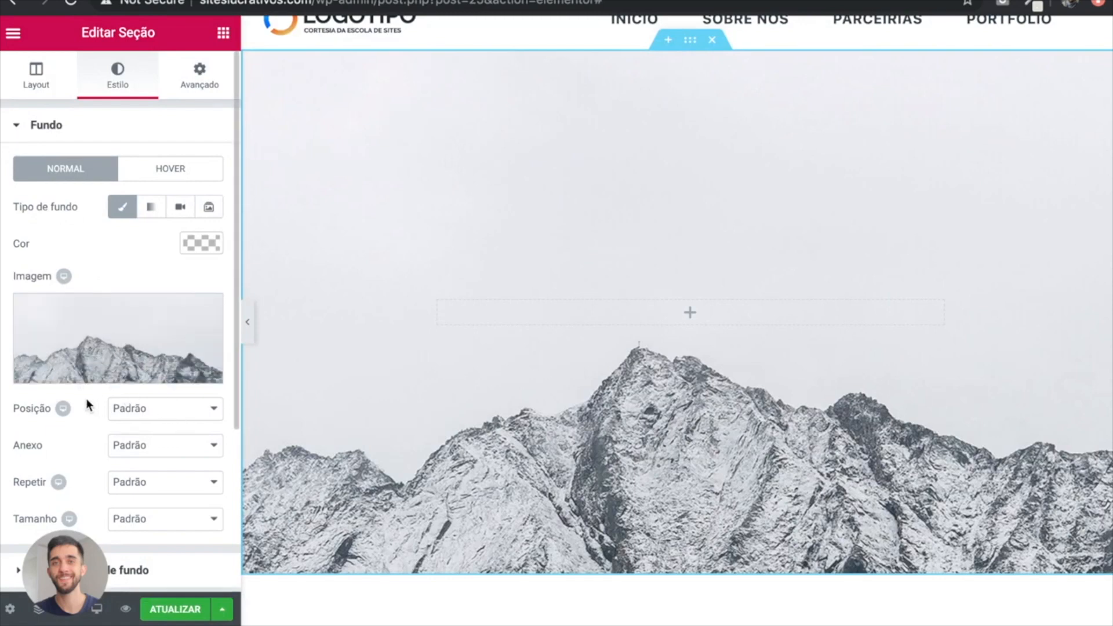
Step: Set the background image's position to Centralizado, its repeat to Não repetir and its size to Preenchimento completo
{"action": "left_click", "coordinate": [144, 410]}
{"action": "left_click", "coordinate": [145, 485]}
{"action": "scroll", "coordinate": [151, 445], "scroll_direction": "down", "scroll_amount": 2}
{"action": "scroll", "coordinate": [152, 444], "scroll_direction": "down", "scroll_amount": 1}
{"action": "left_click", "coordinate": [128, 377]}
{"action": "left_click", "coordinate": [184, 393]}
{"action": "left_click", "coordinate": [129, 415]}
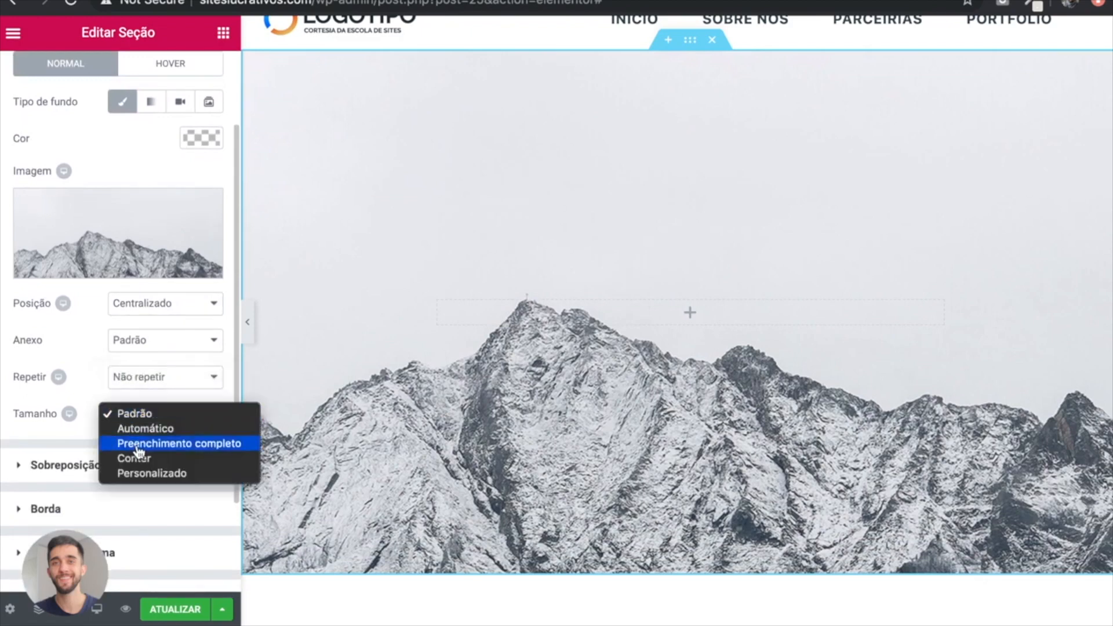
{"action": "left_click", "coordinate": [138, 444]}
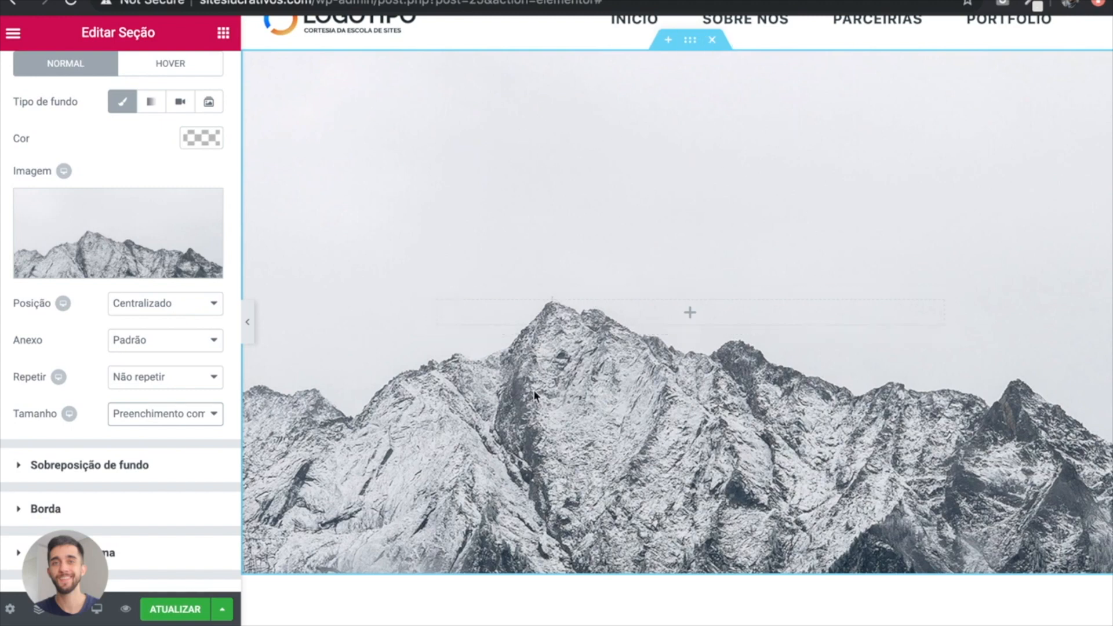
Step: Add a classic background overlay in the colour #6d6d6d to the hero section
{"action": "left_click", "coordinate": [90, 465]}
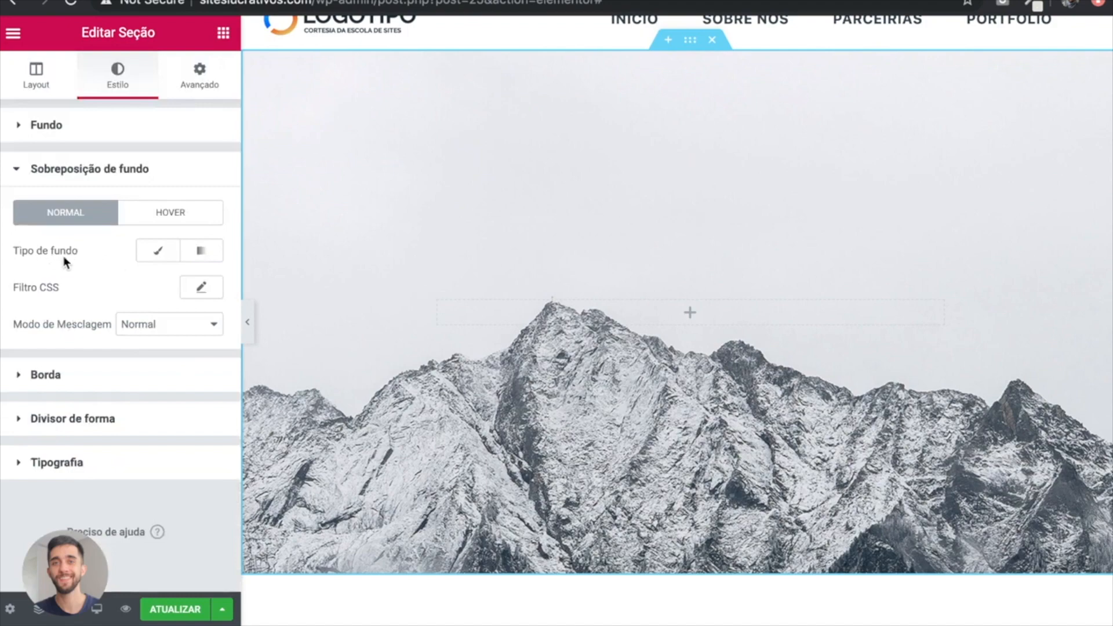
{"action": "left_click", "coordinate": [159, 251]}
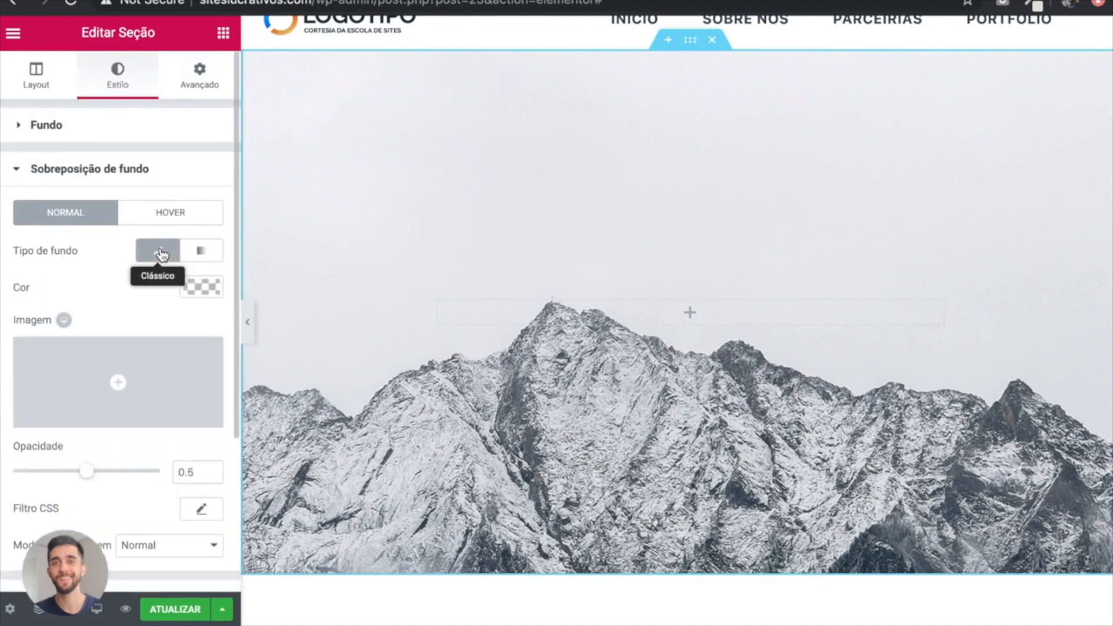
{"action": "left_click", "coordinate": [214, 285]}
{"action": "left_click", "coordinate": [70, 286]}
{"action": "type", "text": "#6d6d6d"}
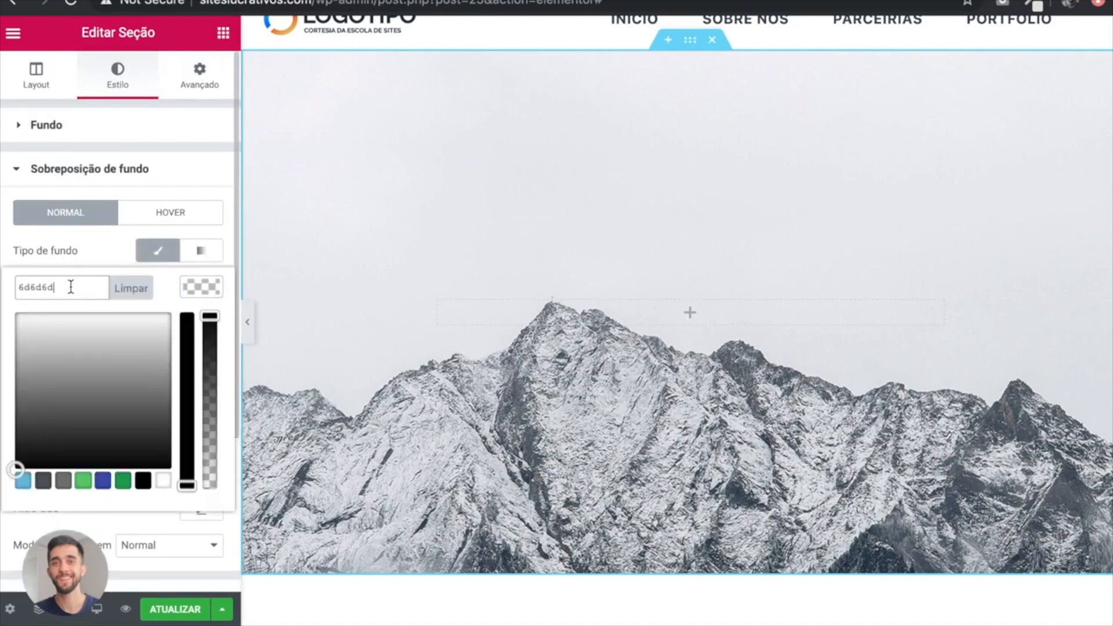
{"action": "left_click", "coordinate": [214, 288]}
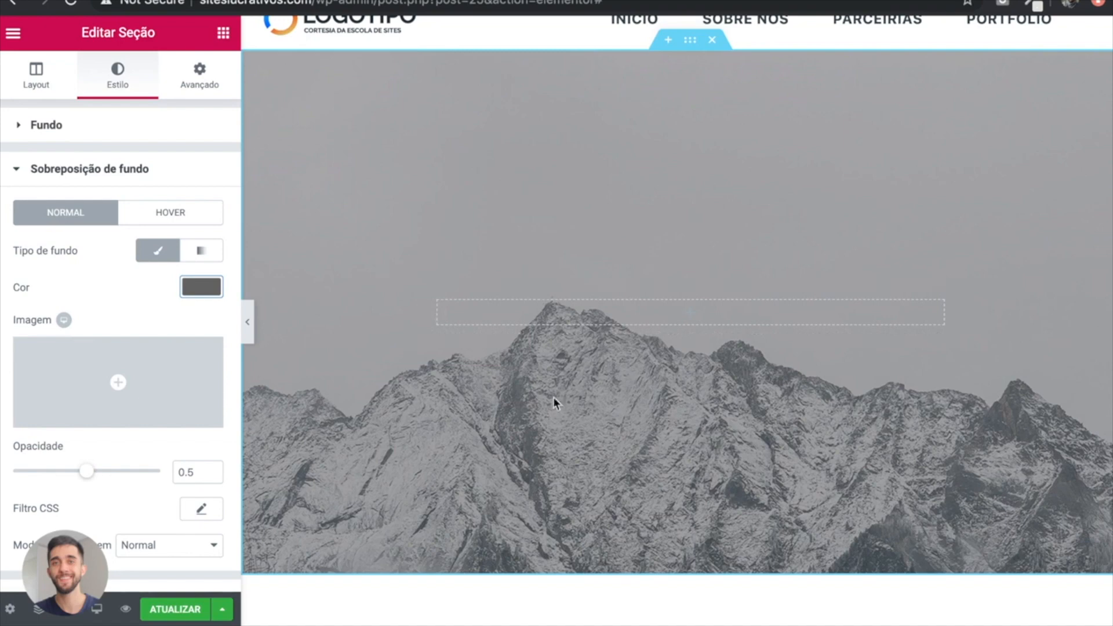
{"action": "scroll", "coordinate": [658, 300], "scroll_direction": "up", "scroll_amount": 1}
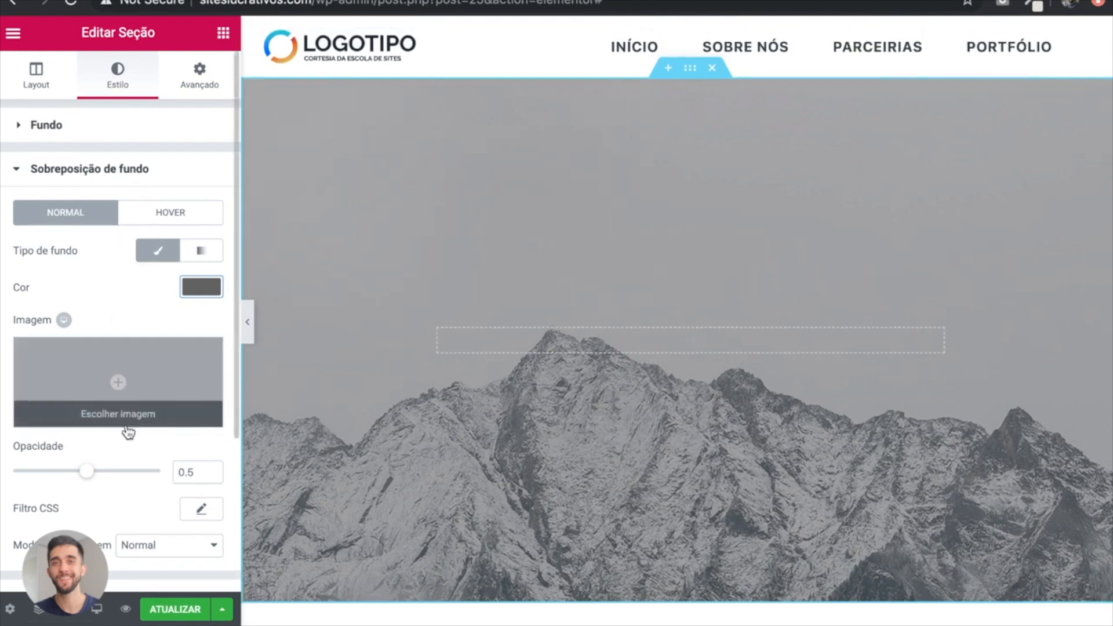
Step: Try out the overlay's opacity and darken its colour to #444444
{"action": "mouse_move", "coordinate": [87, 479]}
{"action": "left_mouse_down"}
{"action": "mouse_move", "coordinate": [32, 479]}
{"action": "mouse_move", "coordinate": [121, 479]}
{"action": "mouse_move", "coordinate": [49, 477]}
{"action": "mouse_move", "coordinate": [87, 473]}
{"action": "left_mouse_up"}
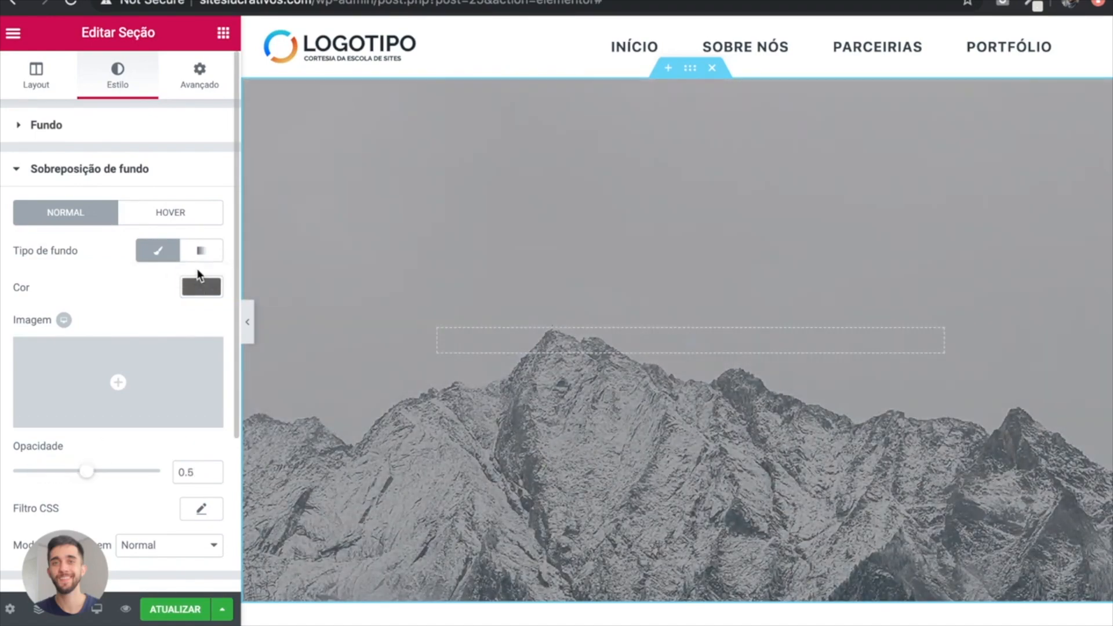
{"action": "left_click", "coordinate": [199, 294]}
{"action": "left_click_drag", "start_coordinate": [47, 361], "coordinate": [15, 427]}
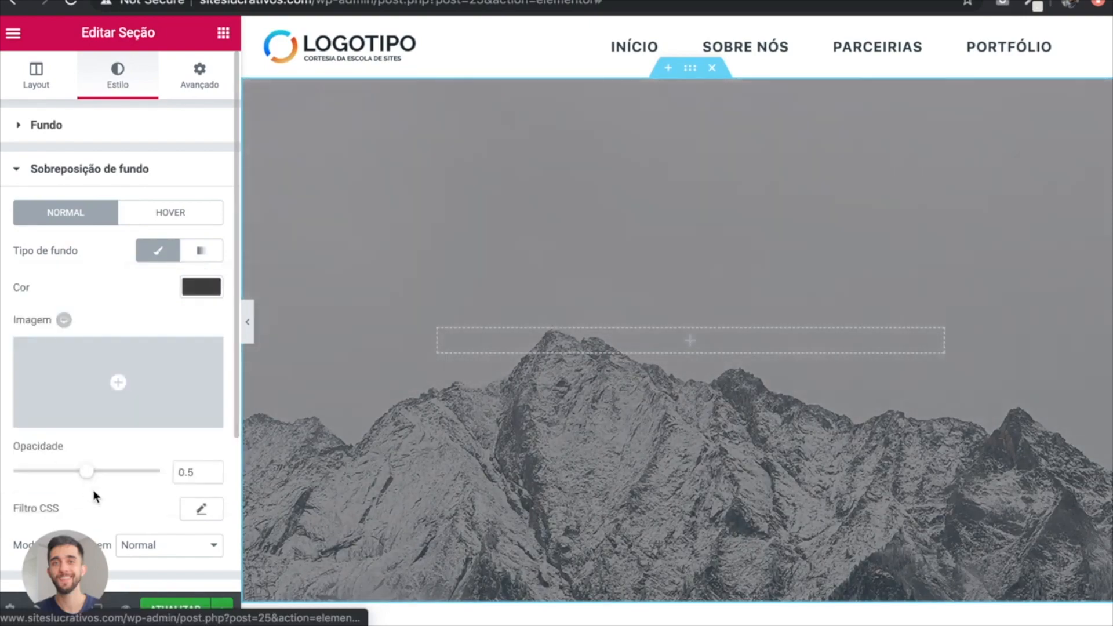
Step: Try a green background overlay on the hero section and set the overlay colour to #6d6d6d
{"action": "left_click", "coordinate": [199, 293]}
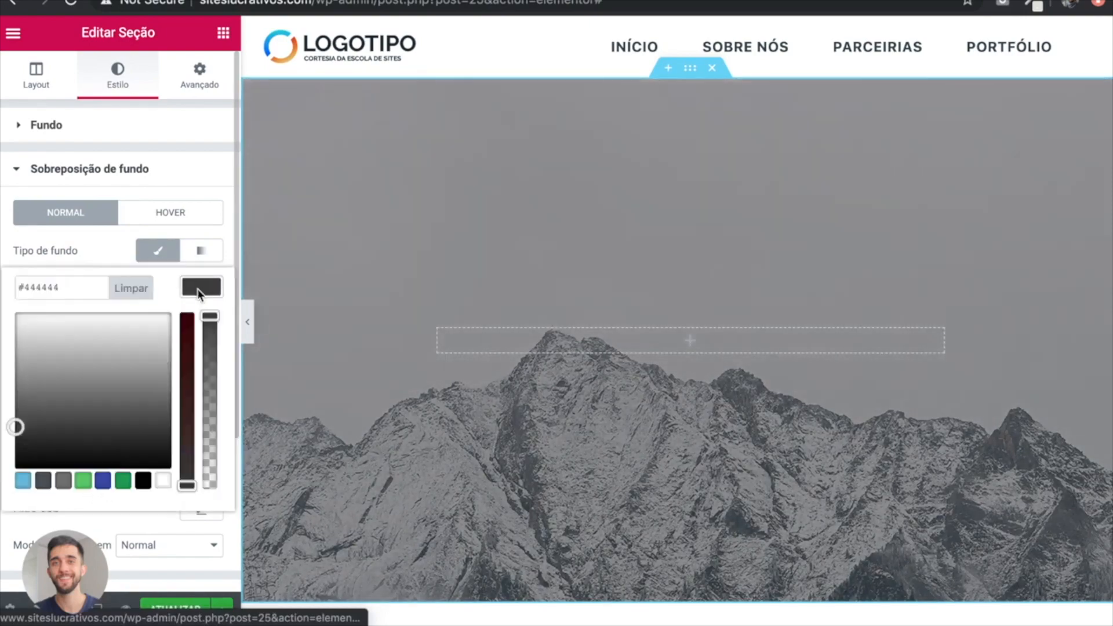
{"action": "left_click", "coordinate": [122, 481]}
{"action": "left_click_drag", "start_coordinate": [186, 352], "coordinate": [187, 426]}
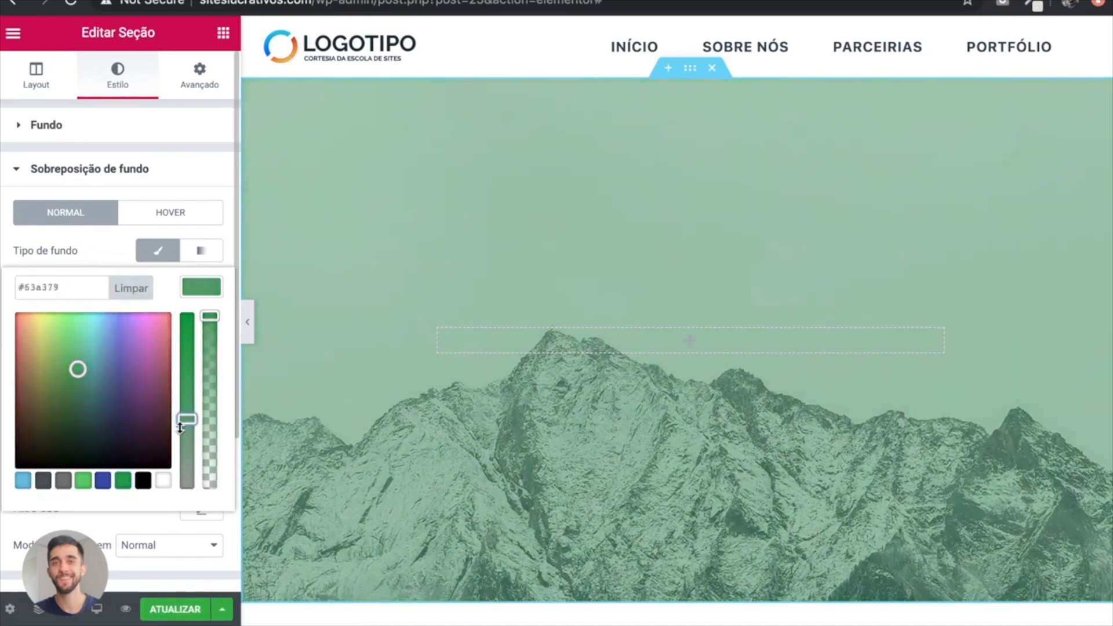
{"action": "left_click", "coordinate": [65, 482]}
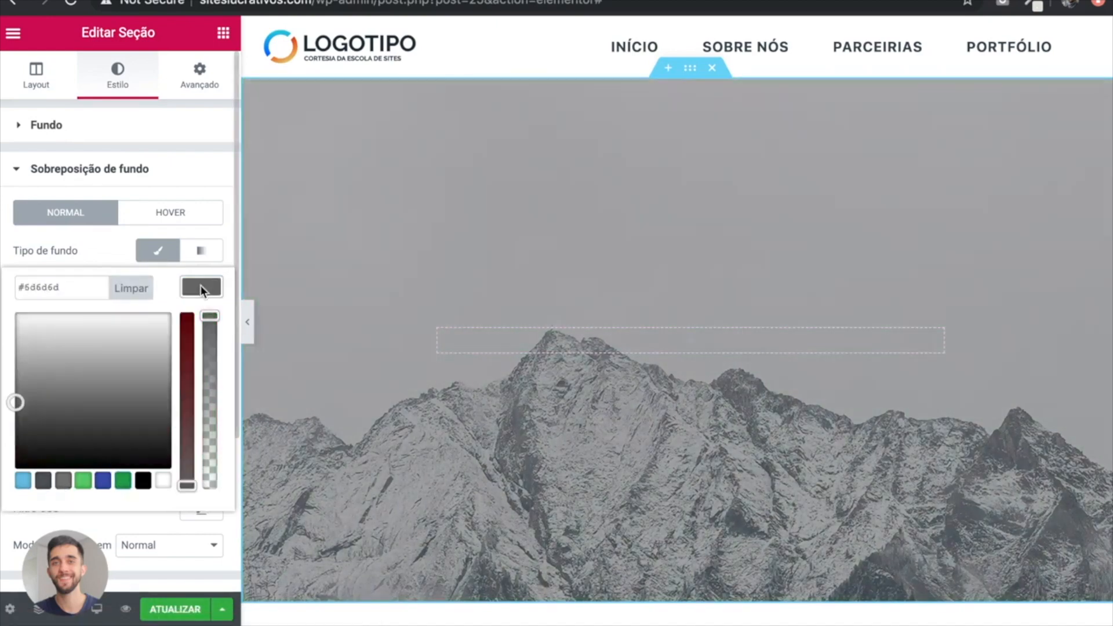
{"action": "left_click", "coordinate": [201, 287]}
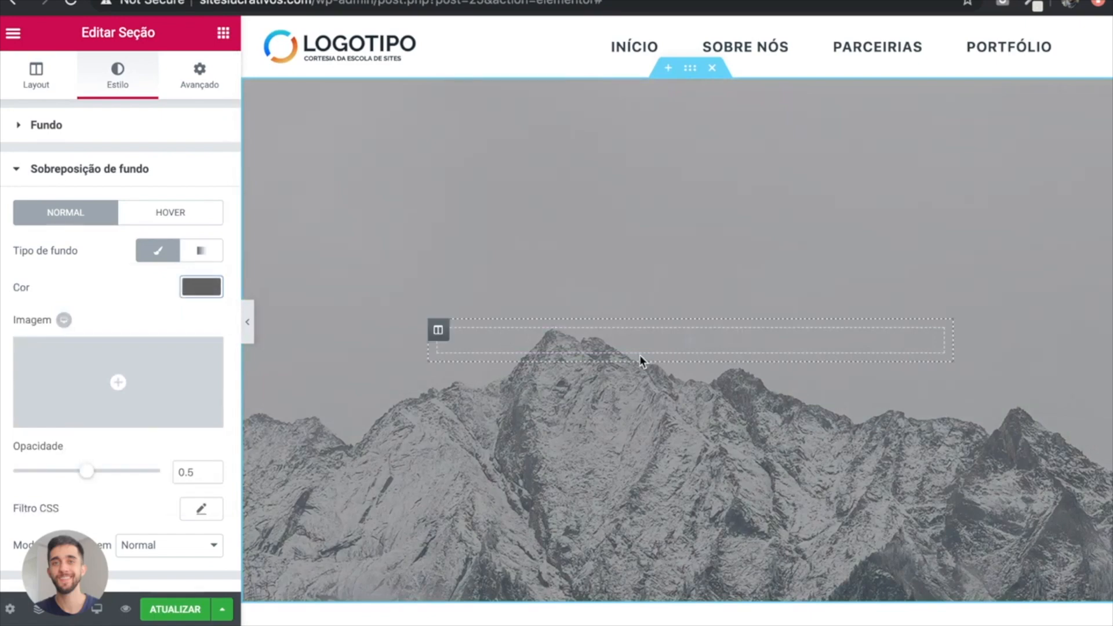
Step: Add a Cabeçalho widget to the hero section's empty column and enter the person's full name in capitals as its title
{"action": "left_click", "coordinate": [228, 35]}
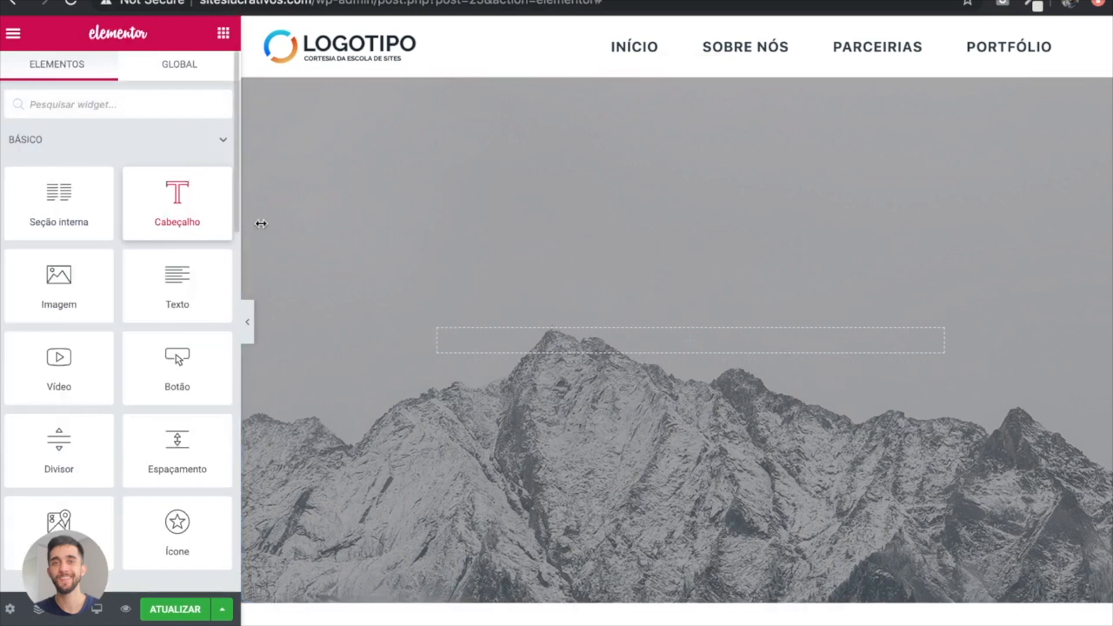
{"action": "left_click_drag", "start_coordinate": [171, 203], "coordinate": [528, 343]}
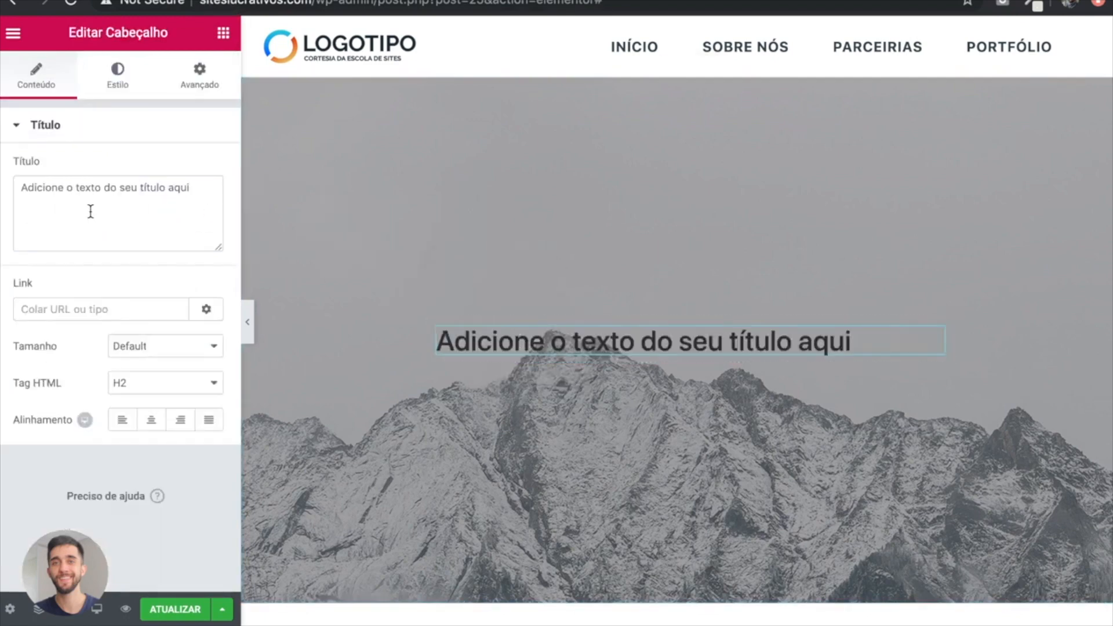
{"action": "left_click", "coordinate": [200, 188]}
{"action": "key", "text": "ctrl+a"}
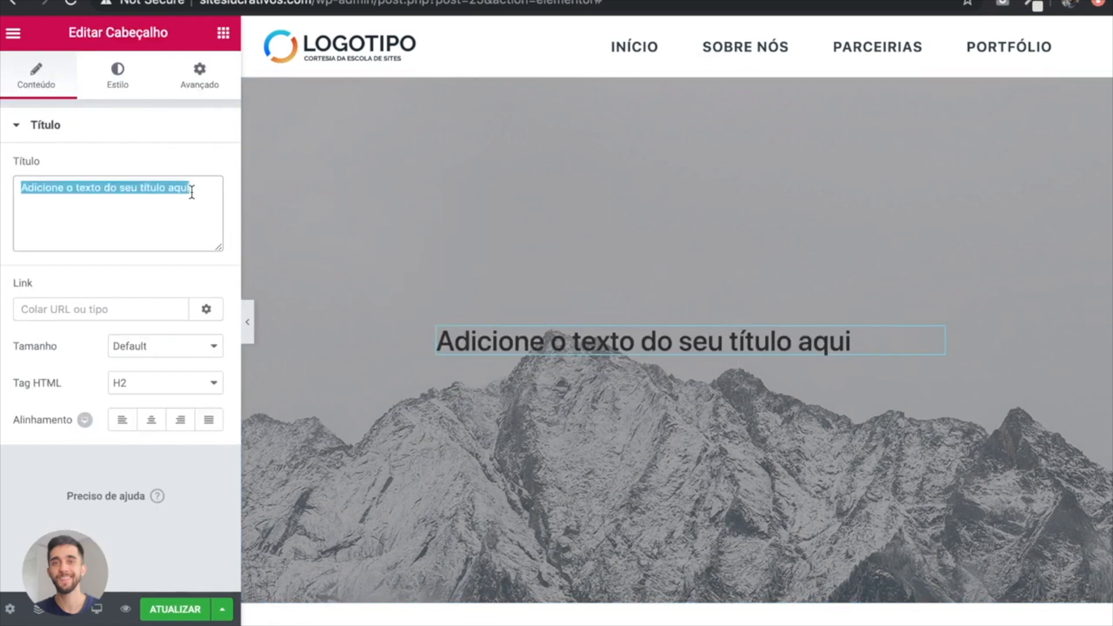
{"action": "type", "text": "BRUNO RIETHER"}
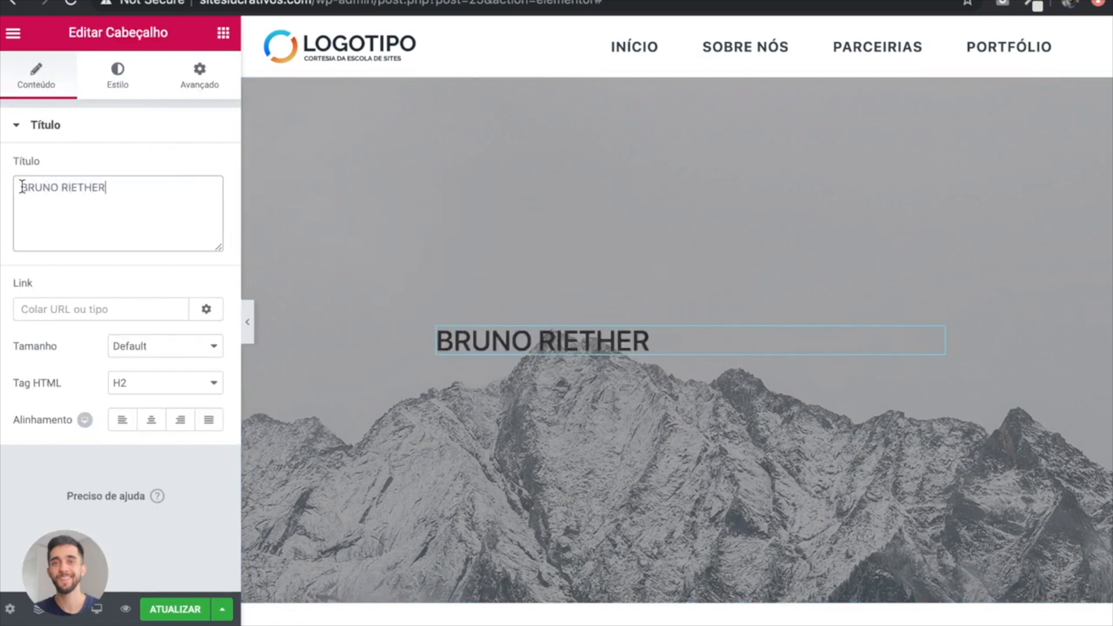
Step: Try "a Escola de Sites" as the heading's title and put the person's full name back in capitals
{"action": "left_click_drag", "start_coordinate": [137, 190], "coordinate": [0, 188]}
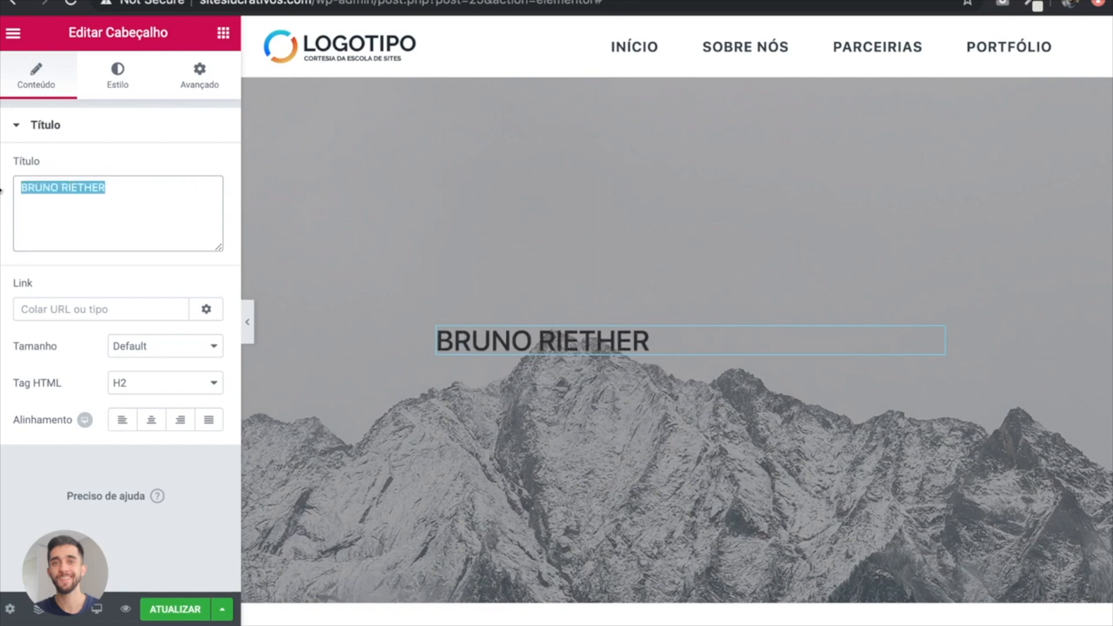
{"action": "type", "text": "a"}
{"action": "type", "text": "Escola de Sites"}
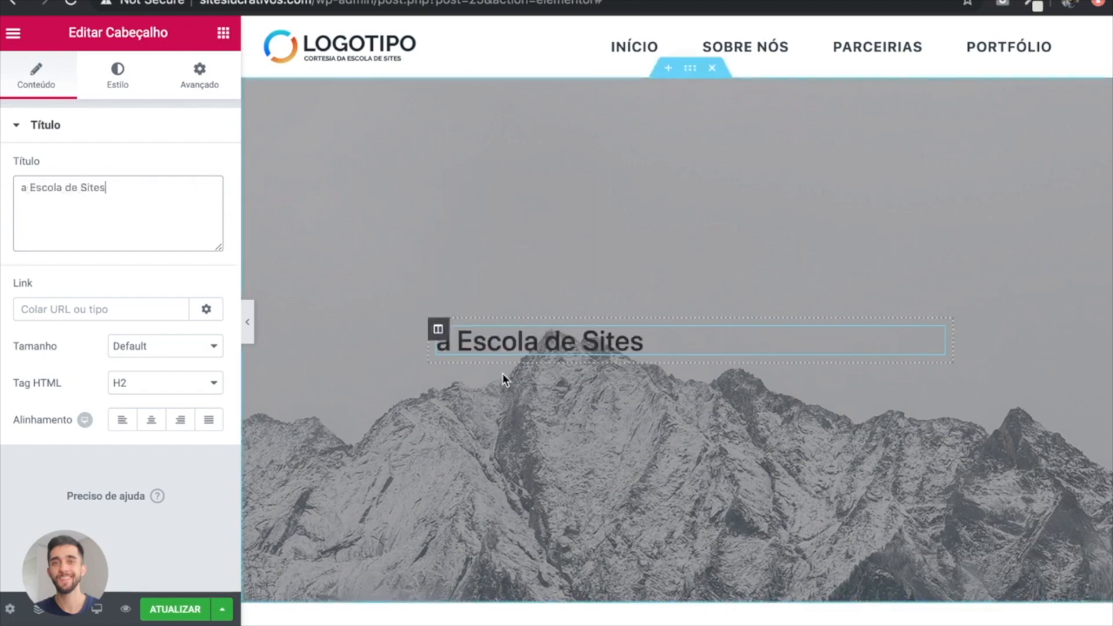
{"action": "left_click_drag", "start_coordinate": [124, 193], "coordinate": [1, 184]}
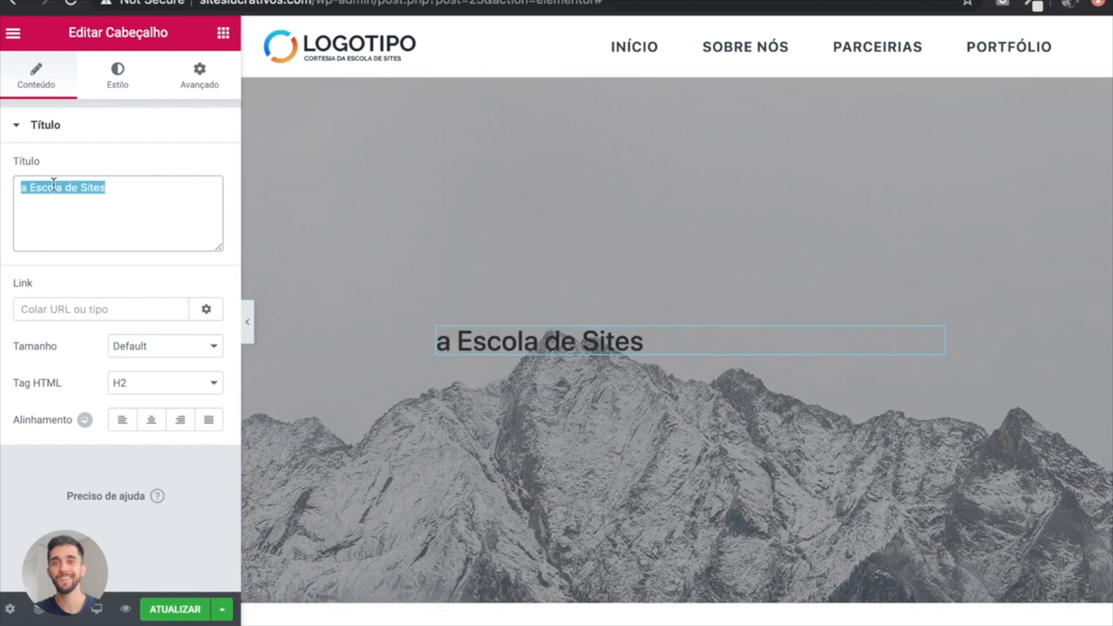
{"action": "left_click", "coordinate": [147, 198]}
{"action": "left_click_drag", "start_coordinate": [166, 194], "coordinate": [1, 189]}
{"action": "type", "text": "BRUNO RIETHER"}
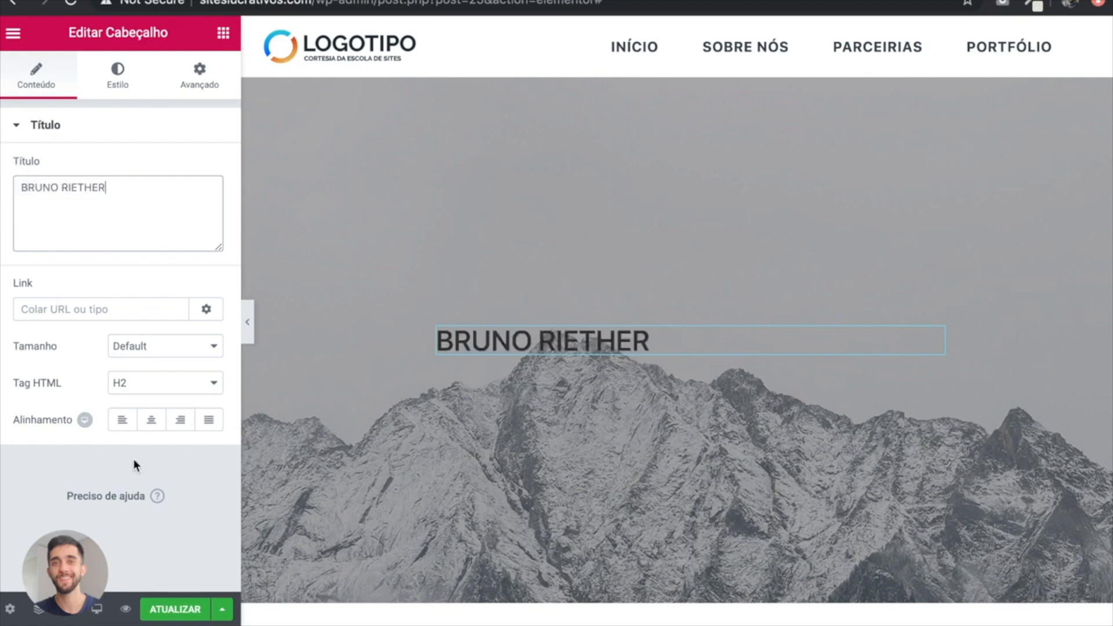
Step: Centre the name heading and give its text a near-white colour
{"action": "left_click", "coordinate": [151, 419]}
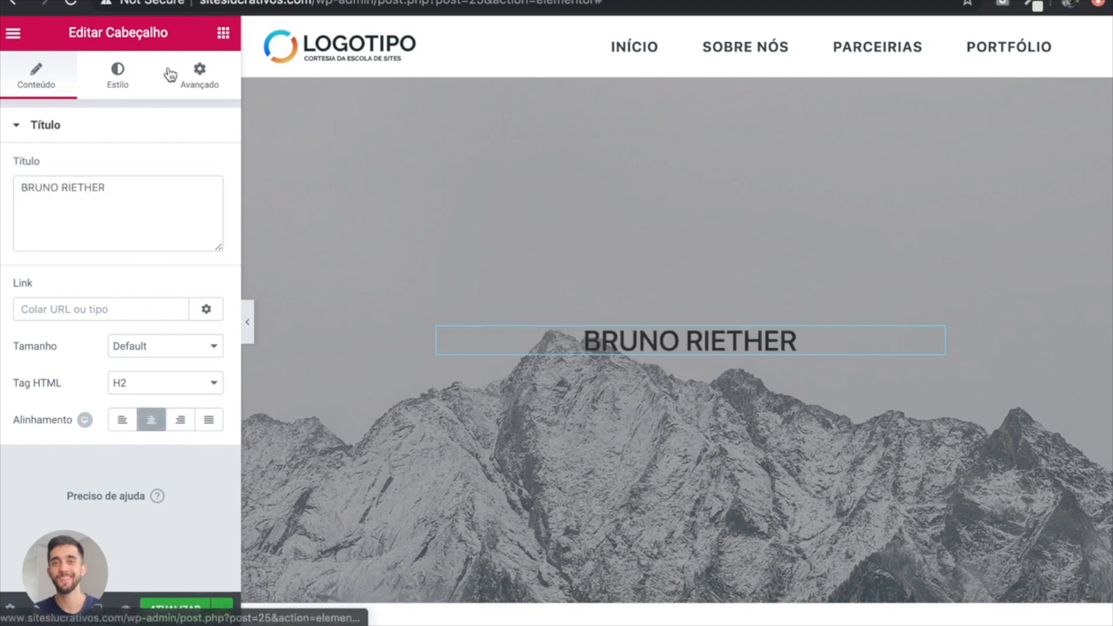
{"action": "left_click", "coordinate": [137, 74]}
{"action": "left_click", "coordinate": [200, 165]}
{"action": "left_click", "coordinate": [50, 253]}
{"action": "left_click_drag", "start_coordinate": [45, 242], "coordinate": [8, 195]}
{"action": "left_click", "coordinate": [186, 166]}
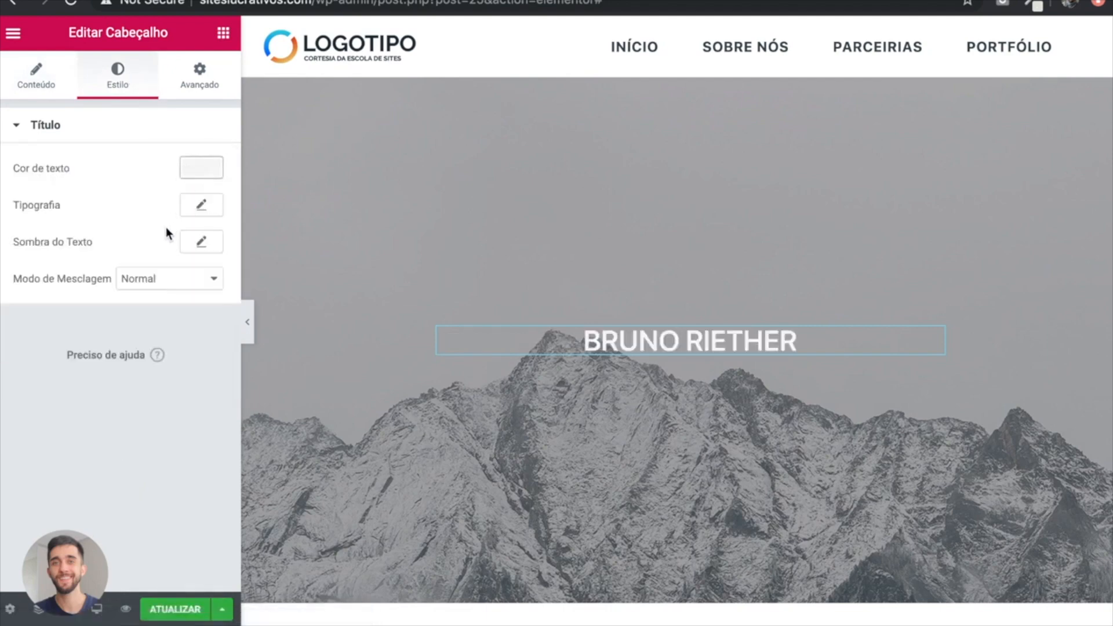
Step: Set the name heading's typography to 65 px size, Maiúsculas transformation and 3.8 letter spacing
{"action": "left_click", "coordinate": [201, 204]}
{"action": "left_click_drag", "start_coordinate": [23, 316], "coordinate": [56, 313]}
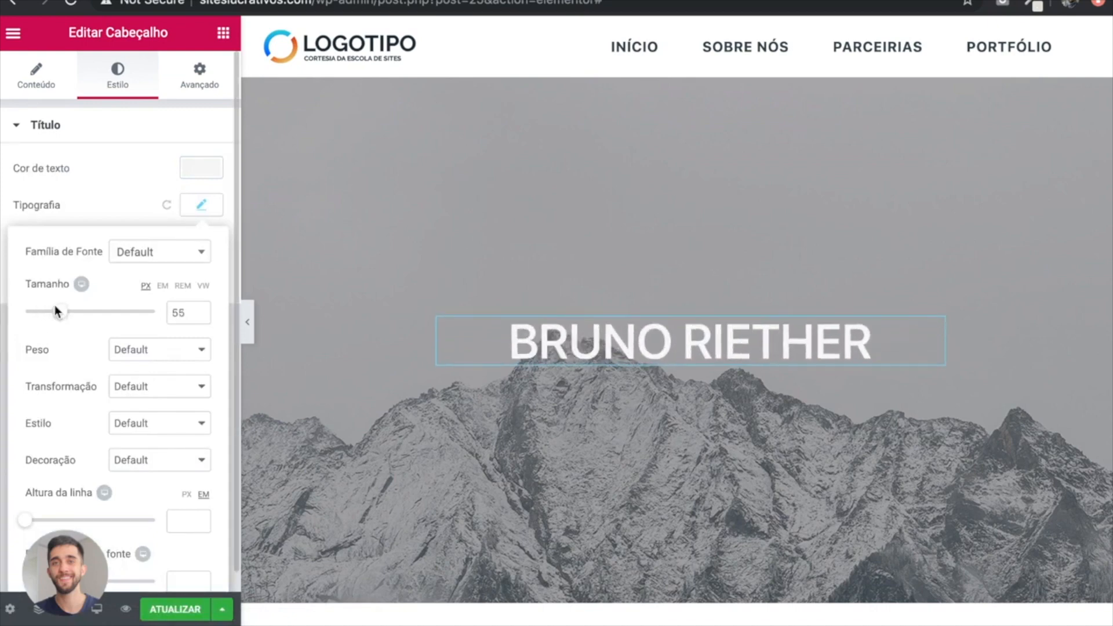
{"action": "left_click", "coordinate": [142, 392]}
{"action": "left_click", "coordinate": [145, 401]}
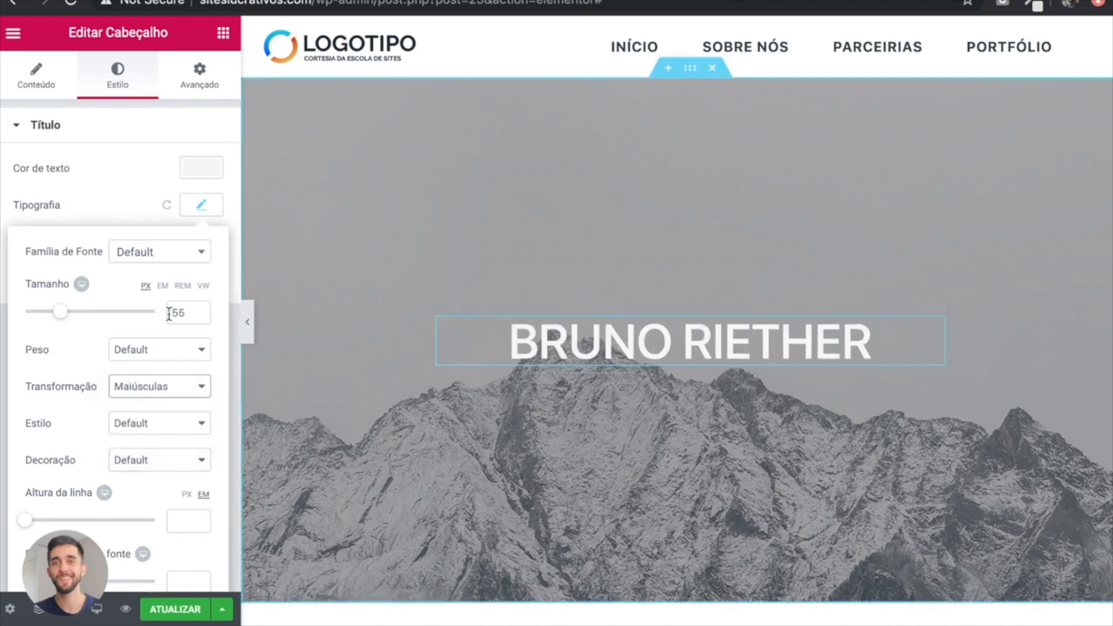
{"action": "left_click_drag", "start_coordinate": [179, 313], "coordinate": [121, 333]}
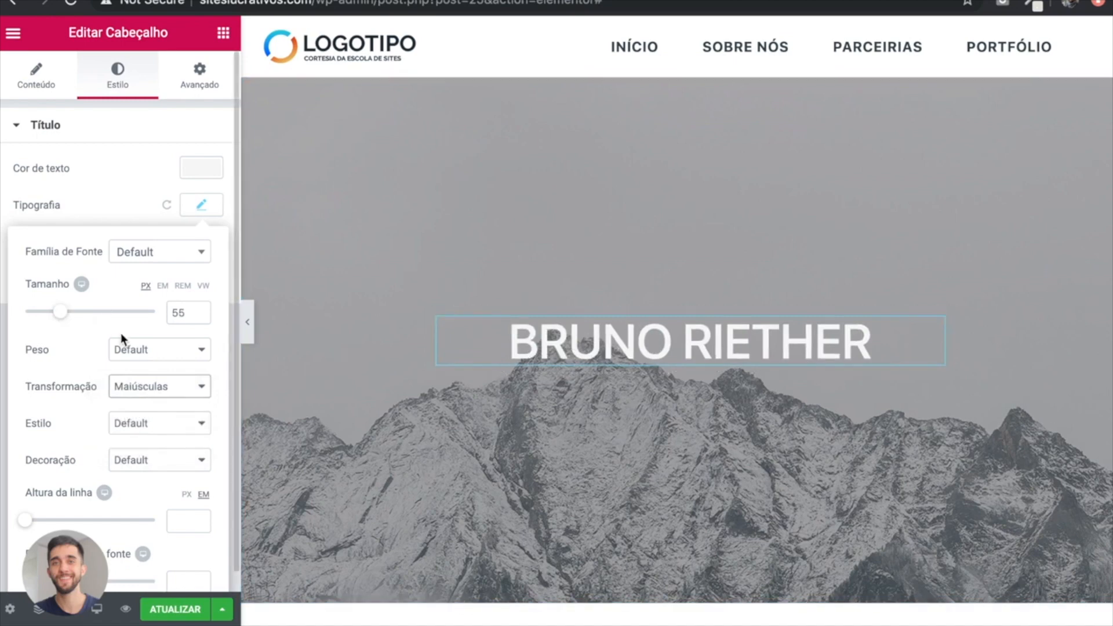
{"action": "type", "text": "6"}
{"action": "scroll", "coordinate": [96, 517], "scroll_direction": "down", "scroll_amount": 1}
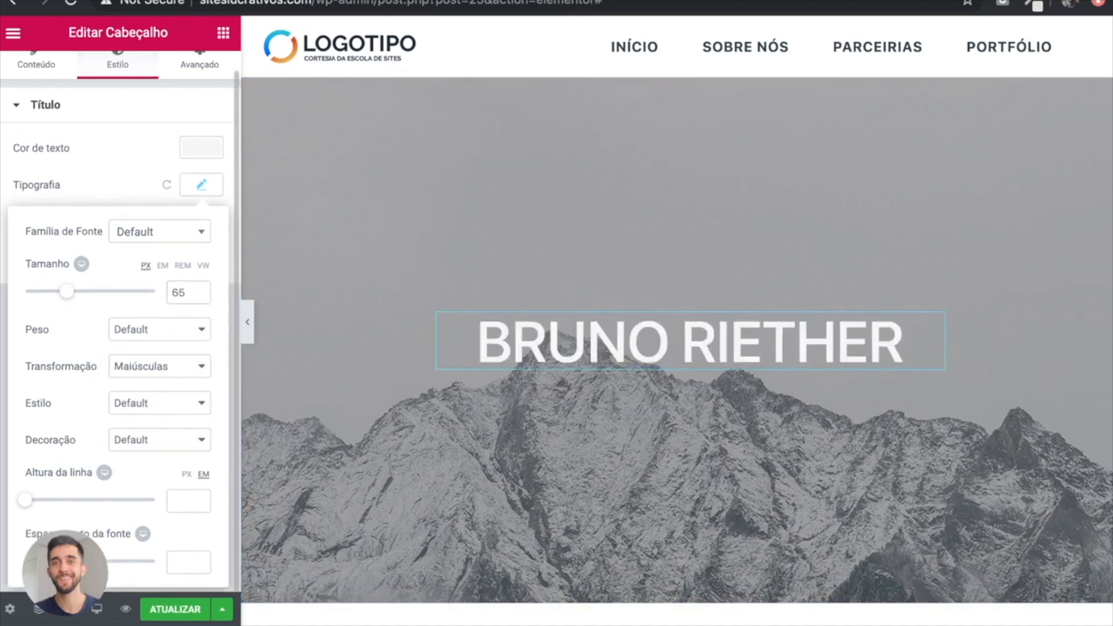
{"action": "left_click_drag", "start_coordinate": [69, 562], "coordinate": [106, 567]}
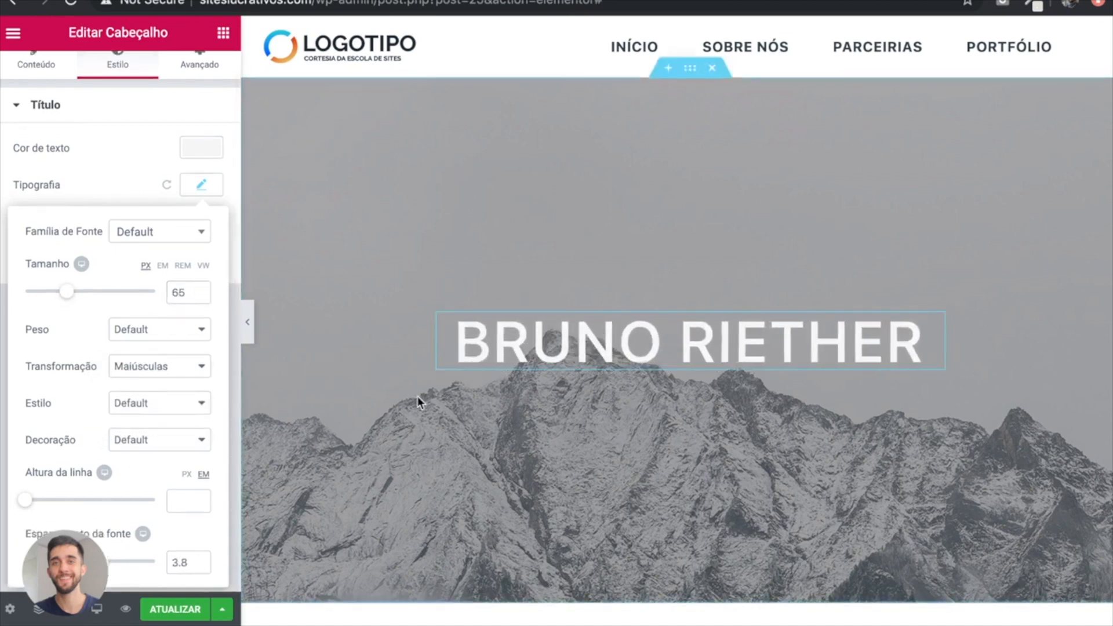
{"action": "left_click", "coordinate": [203, 185]}
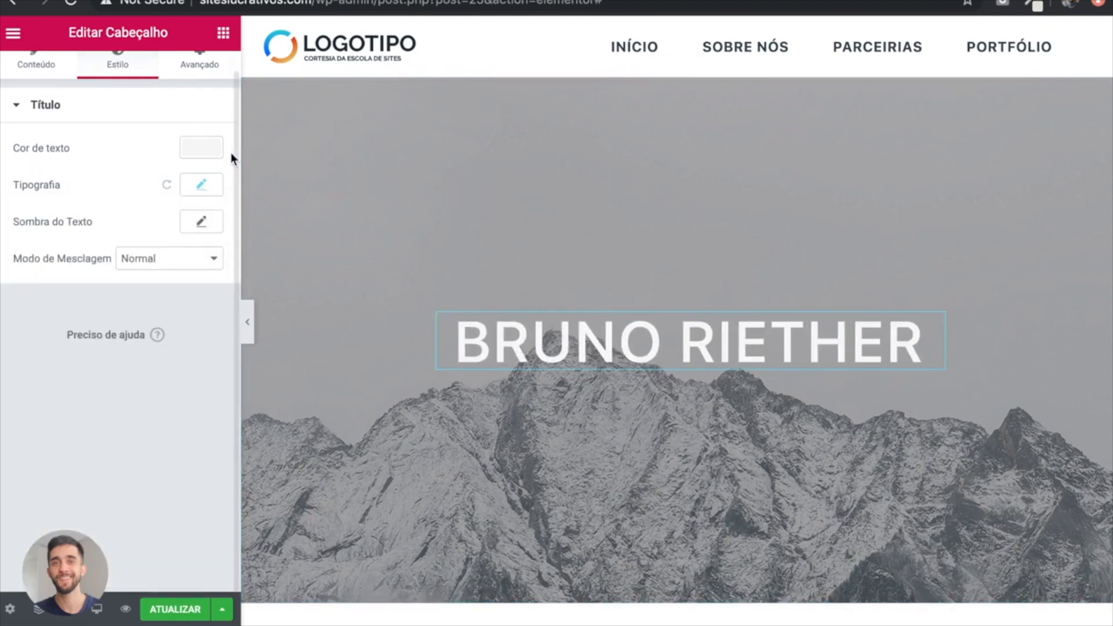
Step: Duplicate the name heading within the hero section
{"action": "scroll", "coordinate": [212, 87], "scroll_direction": "up", "scroll_amount": 1}
{"action": "left_click", "coordinate": [224, 32]}
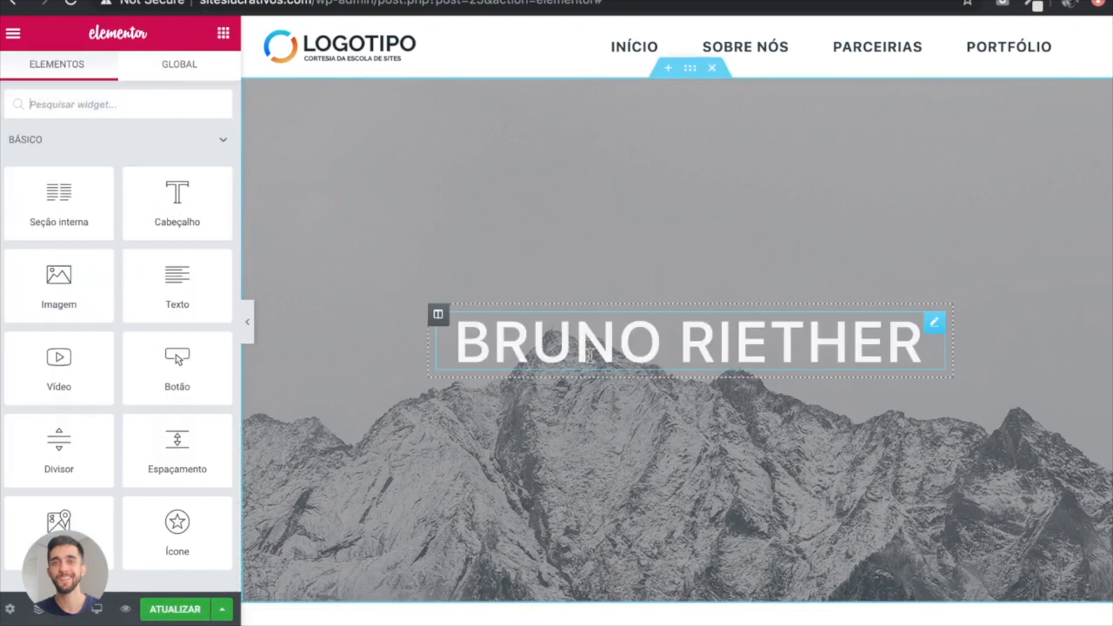
{"action": "right_click", "coordinate": [668, 344]}
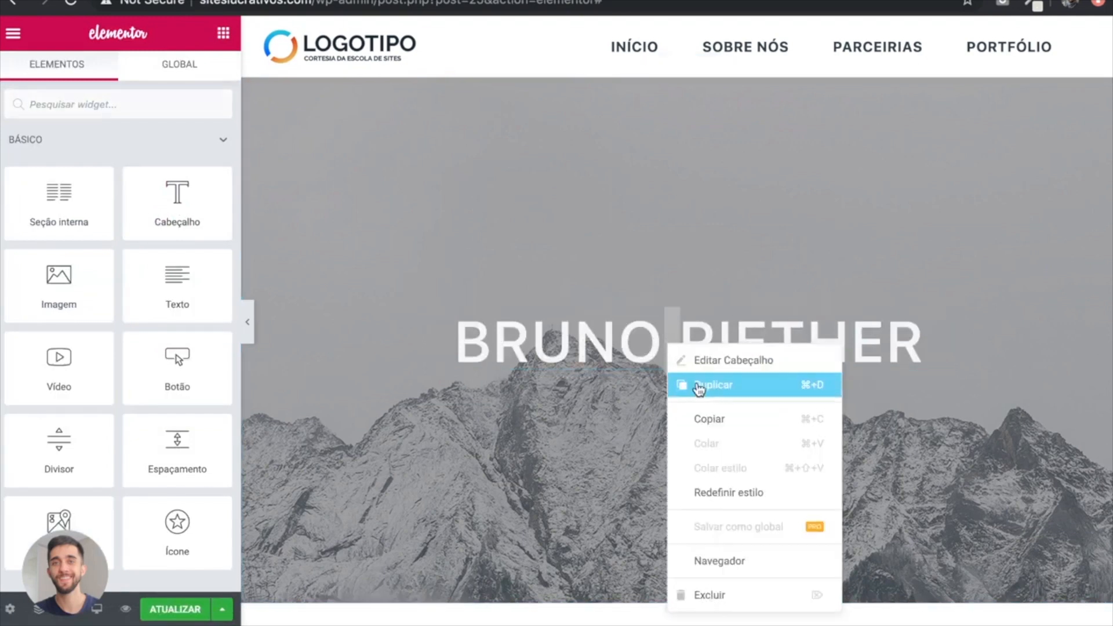
{"action": "left_click", "coordinate": [643, 381]}
{"action": "right_click", "coordinate": [692, 345]}
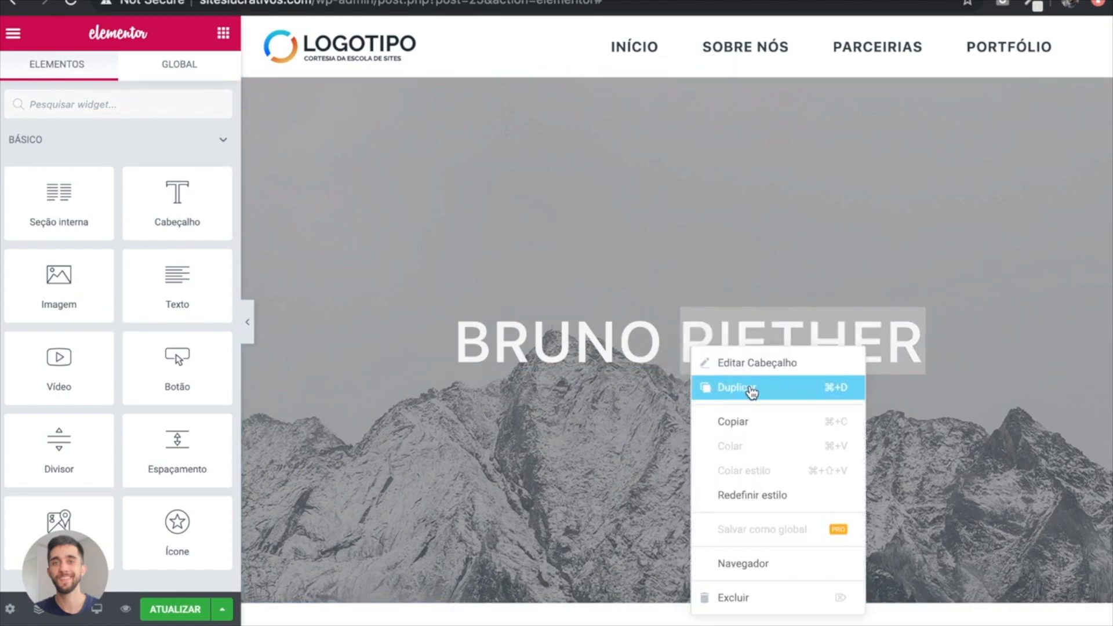
{"action": "left_click", "coordinate": [791, 396]}
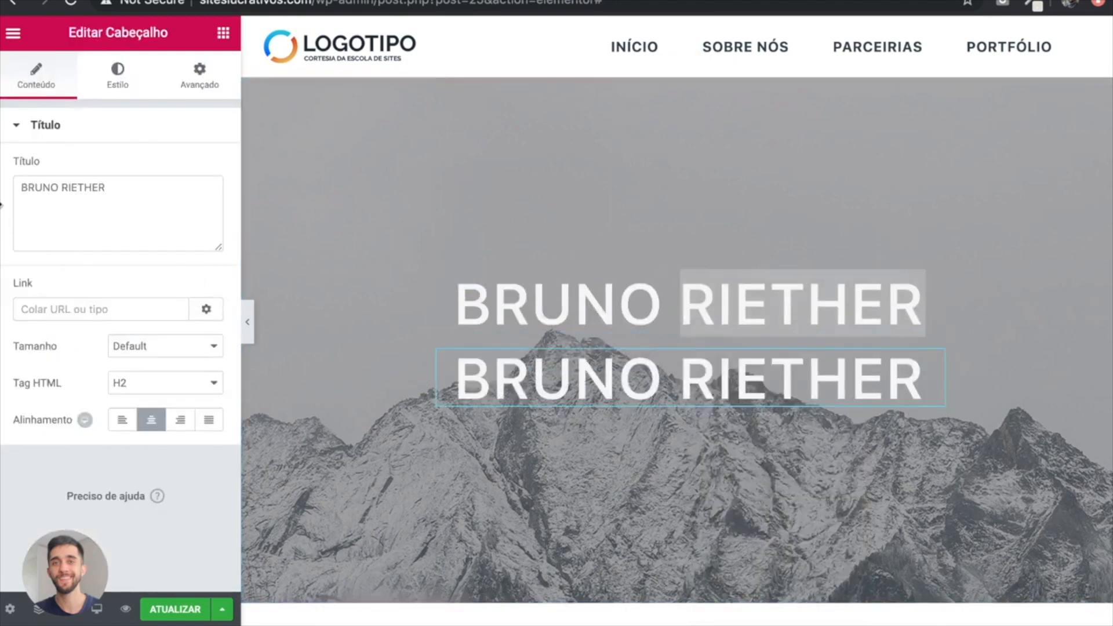
Step: Replace the duplicated heading's title with "Crie seu site em 1h e deixe o seu like nesse vídeo"
{"action": "triple_click", "coordinate": [94, 194]}
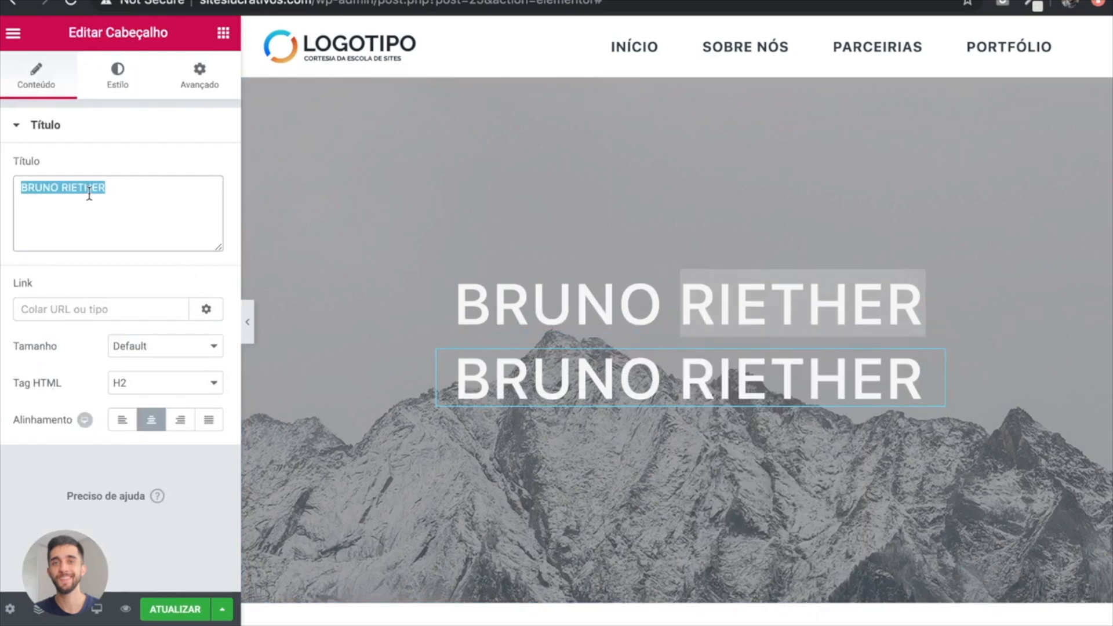
{"action": "type", "text": "Crie seu si"}
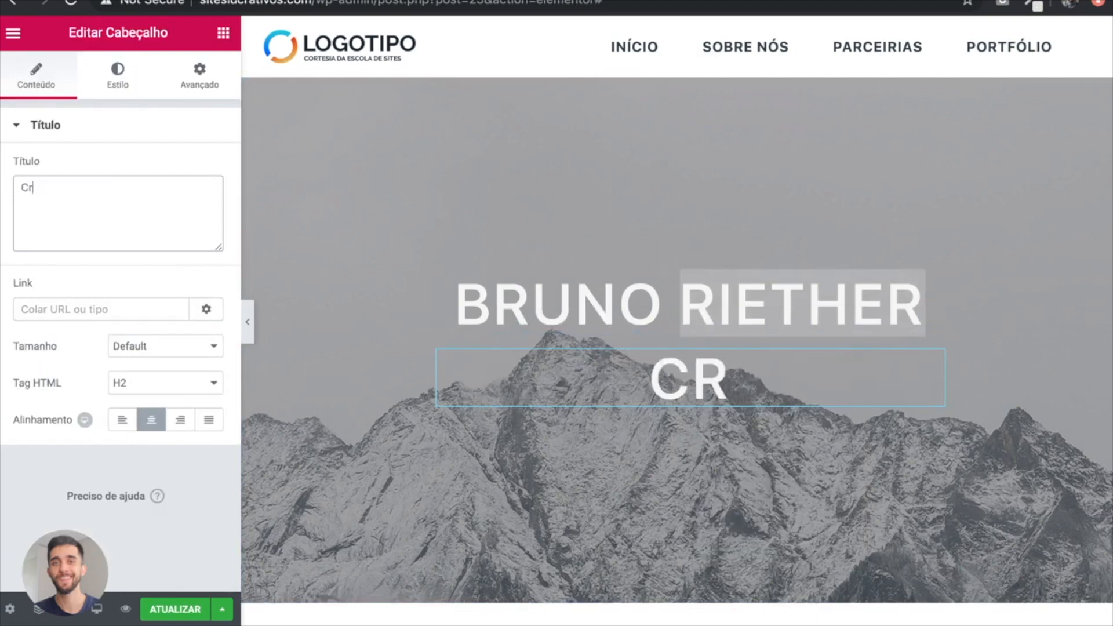
{"action": "type", "text": "te em 1h e deix"}
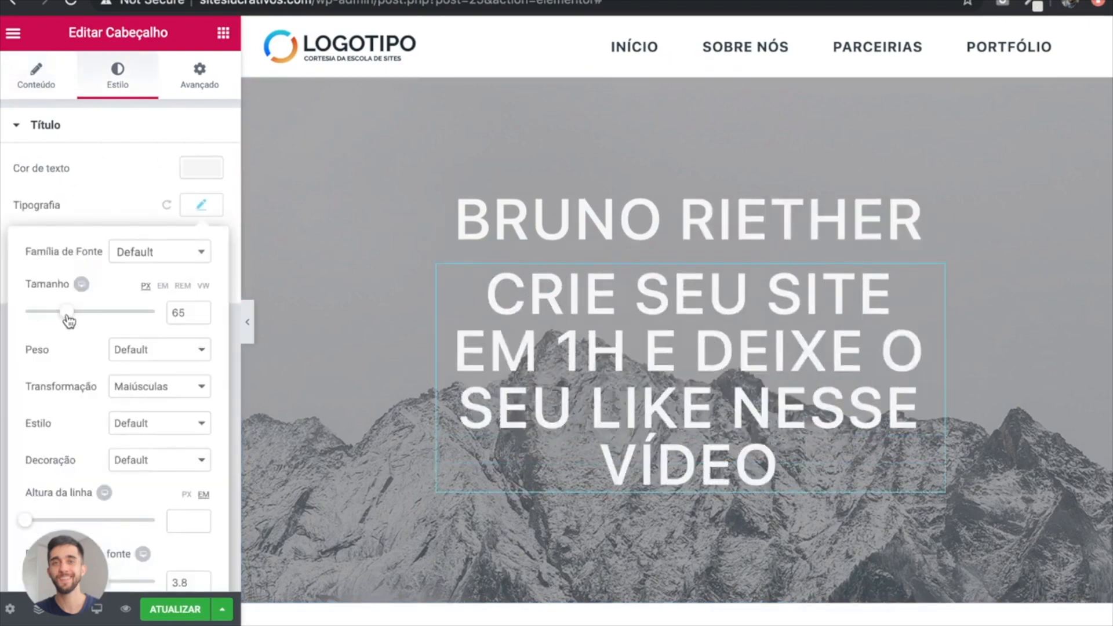
Step: Set the second heading's font size to 29 px and slightly reduce its letter spacing
{"action": "left_click_drag", "start_coordinate": [67, 322], "coordinate": [42, 319]}
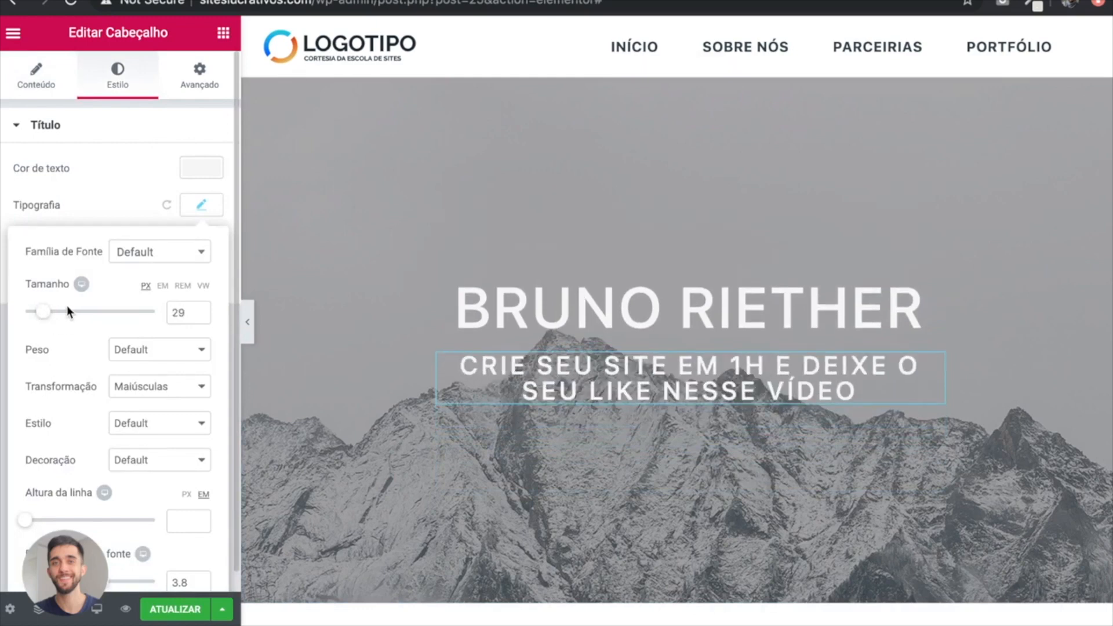
{"action": "scroll", "coordinate": [181, 486], "scroll_direction": "down", "scroll_amount": 1}
{"action": "scroll", "coordinate": [181, 486], "scroll_direction": "down", "scroll_amount": 1}
{"action": "left_click_drag", "start_coordinate": [113, 557], "coordinate": [104, 532]}
{"action": "left_click", "coordinate": [210, 186]}
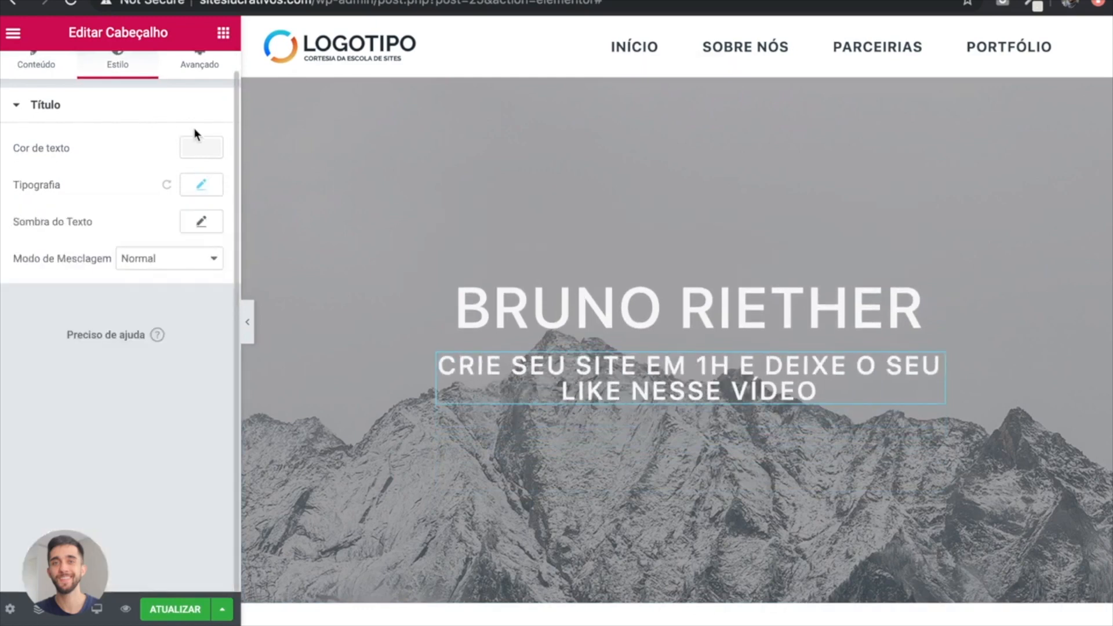
Step: Make the second heading's near-white text colour slightly transparent and preview the hero section at full width
{"action": "left_click", "coordinate": [199, 145]}
{"action": "left_click", "coordinate": [210, 237]}
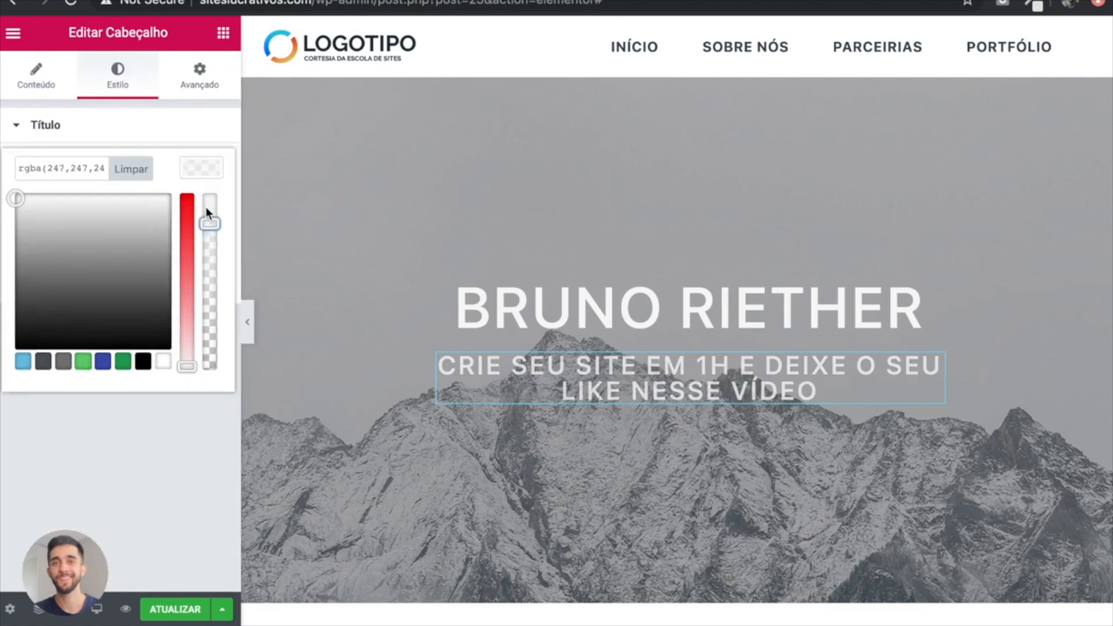
{"action": "left_click", "coordinate": [203, 168]}
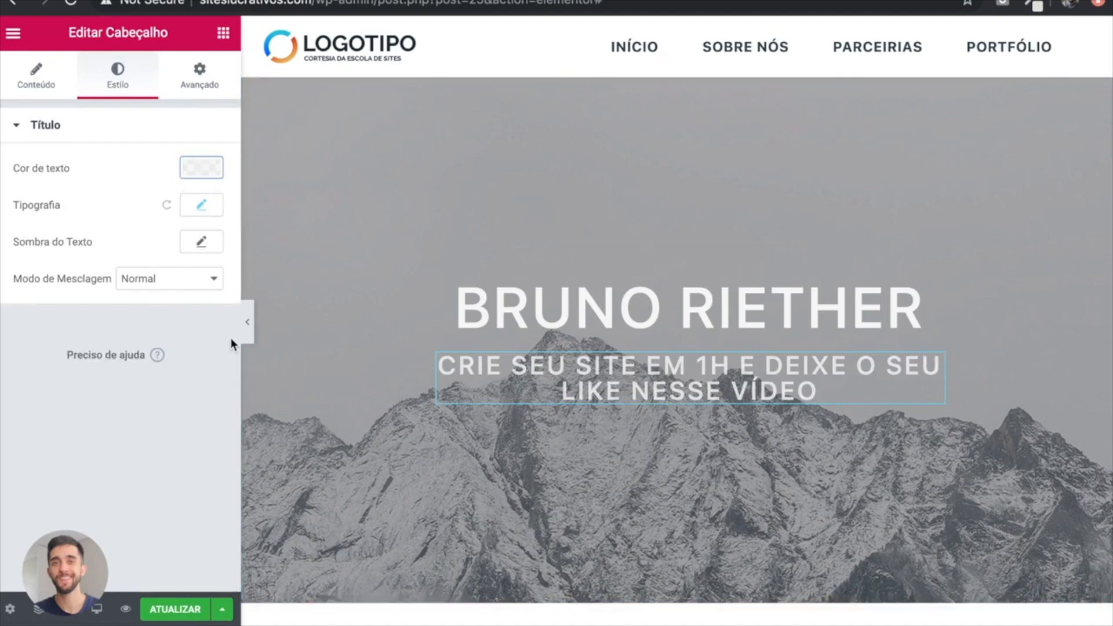
{"action": "left_click", "coordinate": [248, 322]}
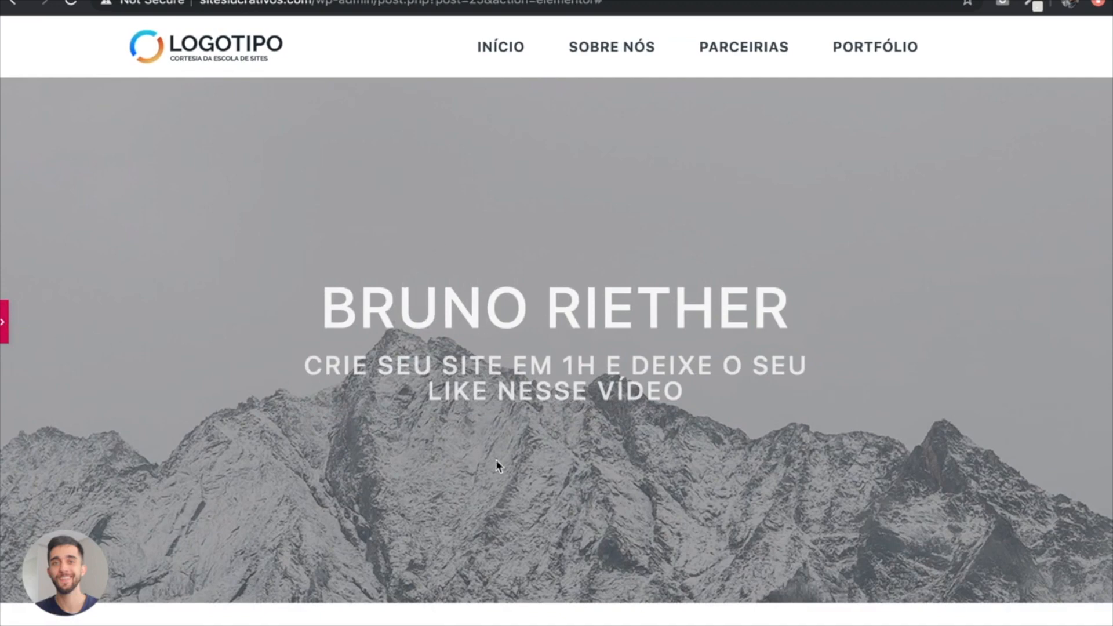
{"action": "left_click", "coordinate": [4, 321]}
Step: Add a Botão widget below the second heading in the hero section and centre it
{"action": "left_click", "coordinate": [224, 34]}
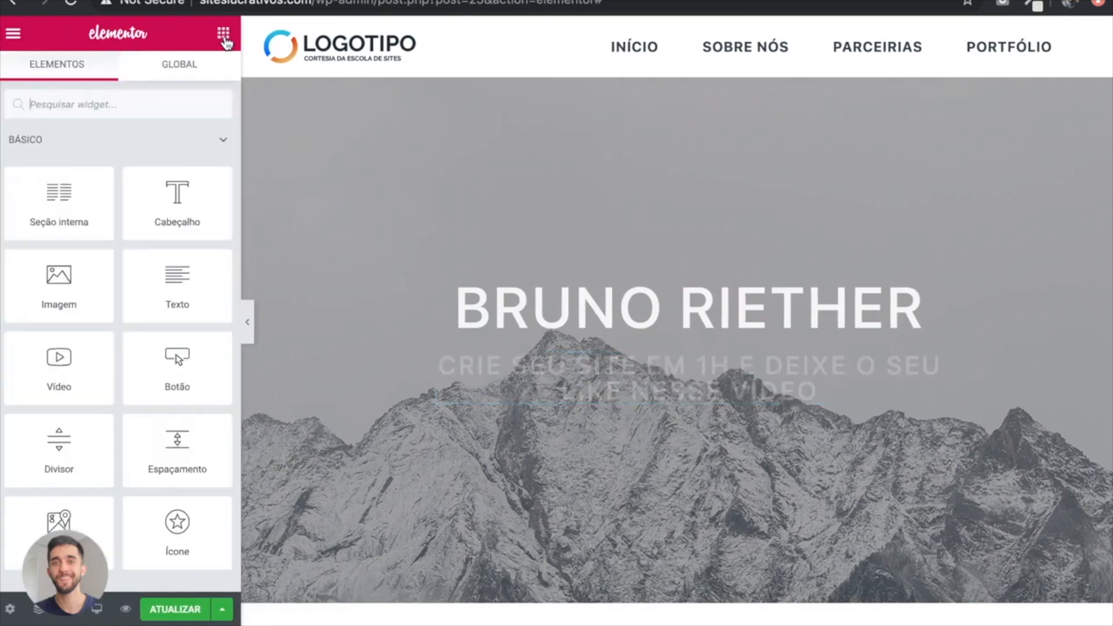
{"action": "left_click_drag", "start_coordinate": [161, 372], "coordinate": [687, 405]}
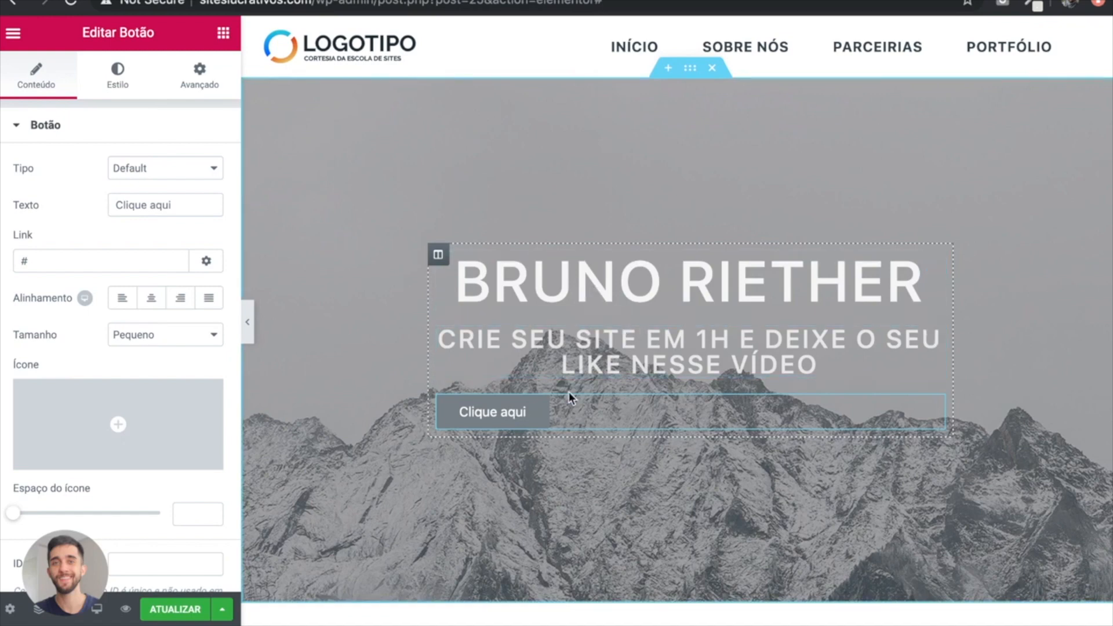
{"action": "left_click", "coordinate": [151, 298]}
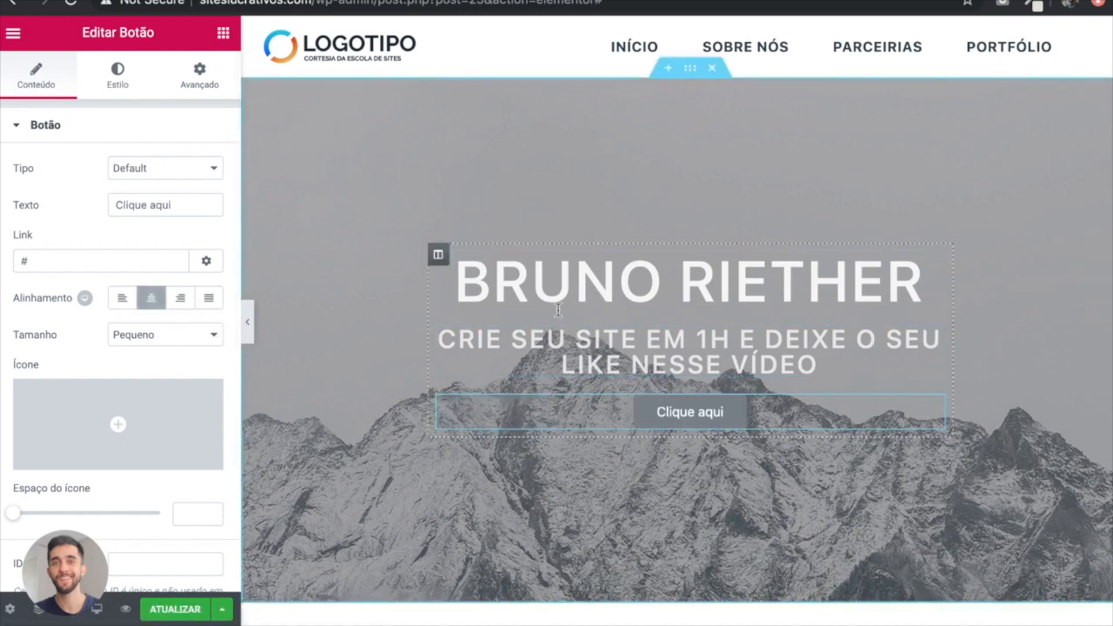
Step: Set the hero button's text to "Deixar Like!" and its size to Médio
{"action": "triple_click", "coordinate": [193, 201]}
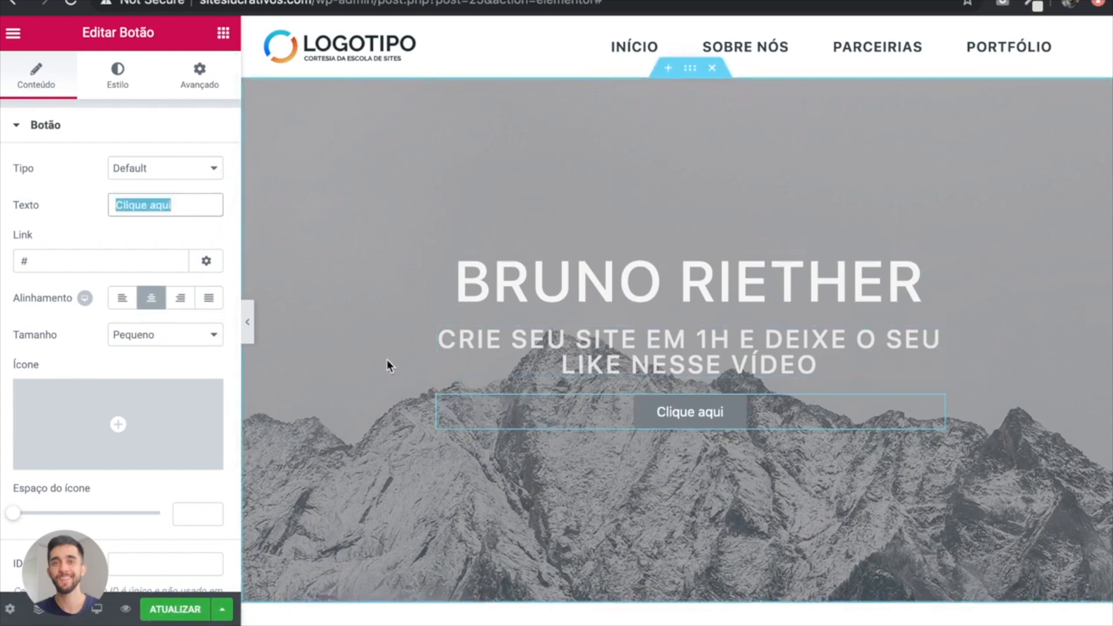
{"action": "type", "text": "Saiba Mais"}
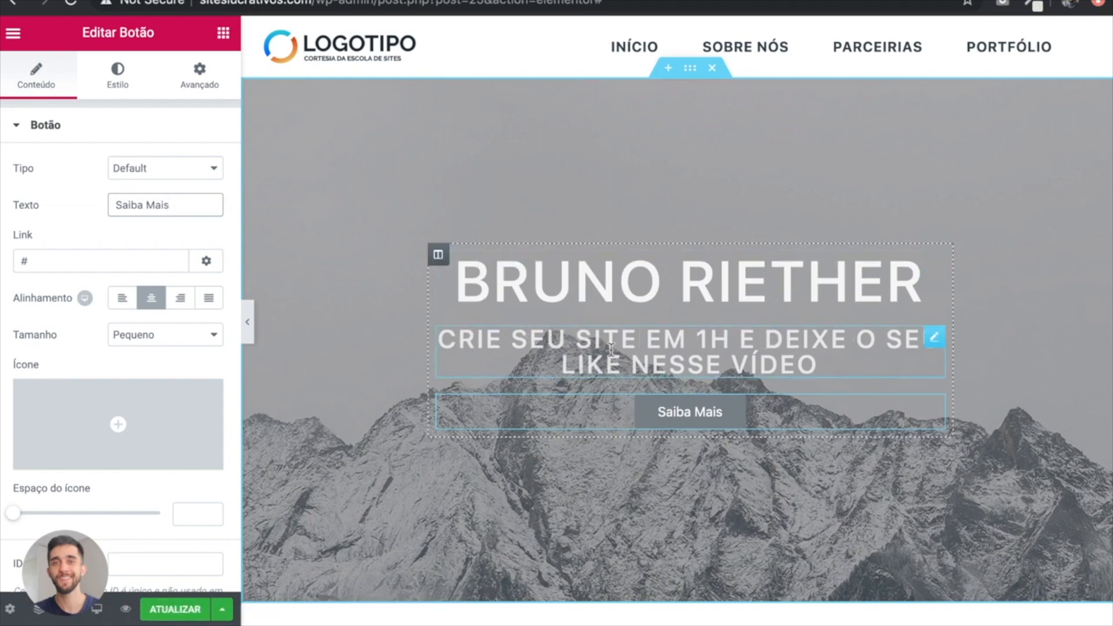
{"action": "left_click_drag", "start_coordinate": [174, 204], "coordinate": [70, 209]}
{"action": "type", "text": "Deixar Like!"}
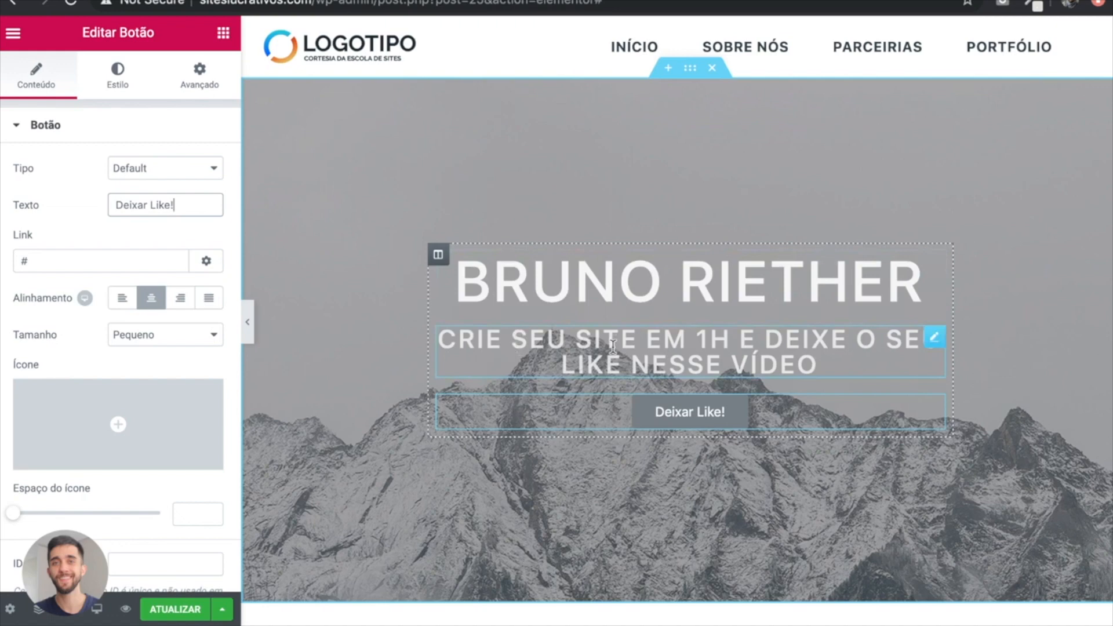
{"action": "left_click", "coordinate": [163, 337]}
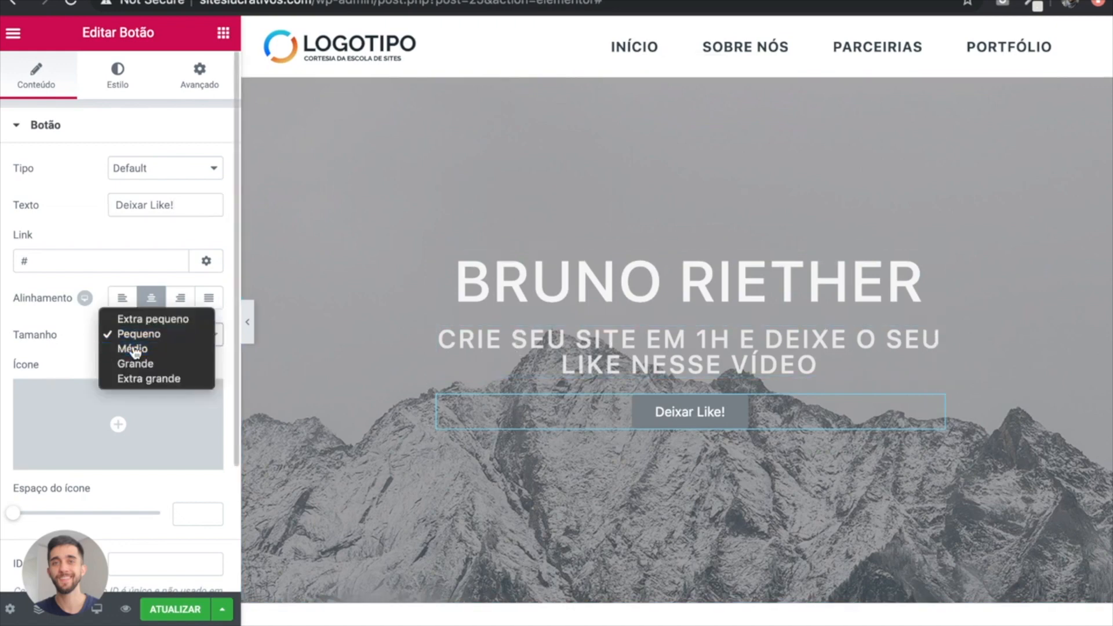
{"action": "left_click", "coordinate": [163, 349]}
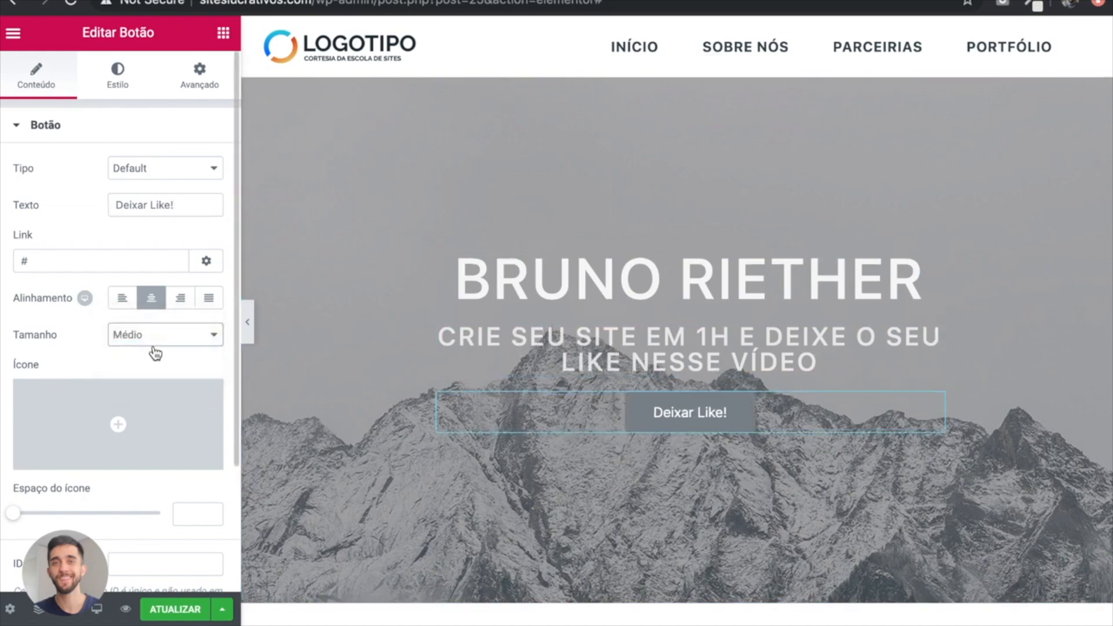
Step: Give the button a white background (#ffffff) and orange text (#f27300) in its normal state
{"action": "left_click", "coordinate": [117, 80]}
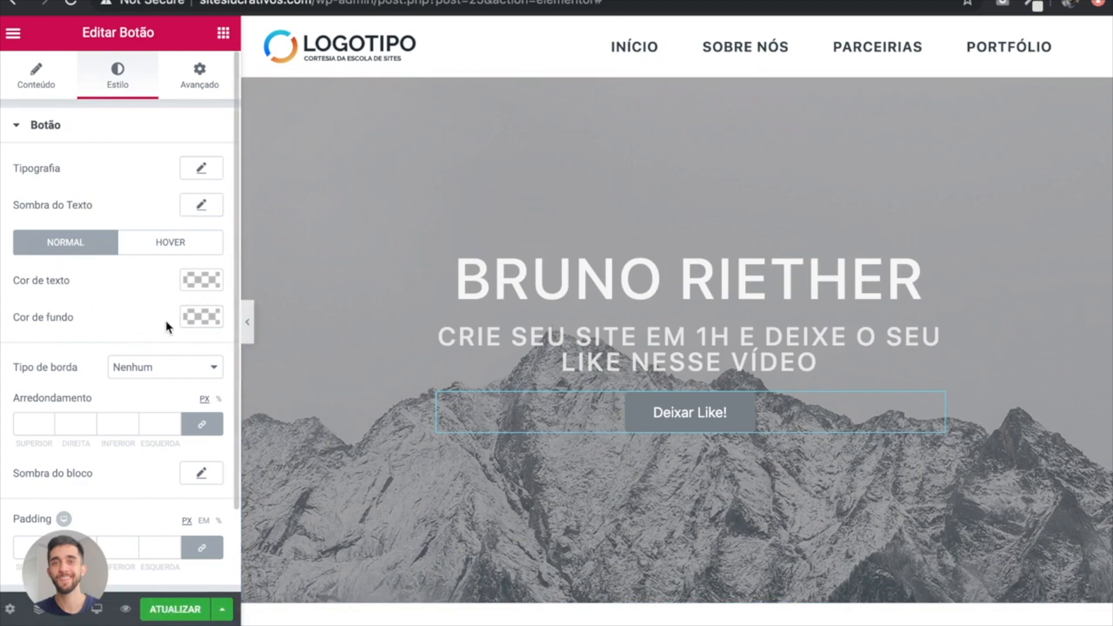
{"action": "left_click", "coordinate": [201, 318]}
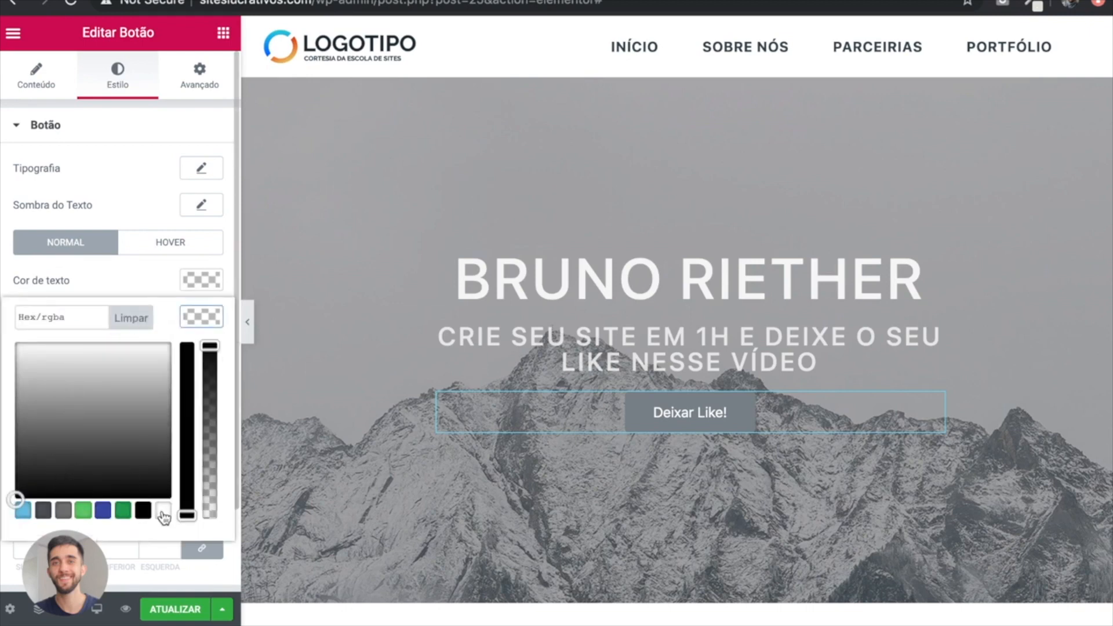
{"action": "left_click", "coordinate": [163, 511]}
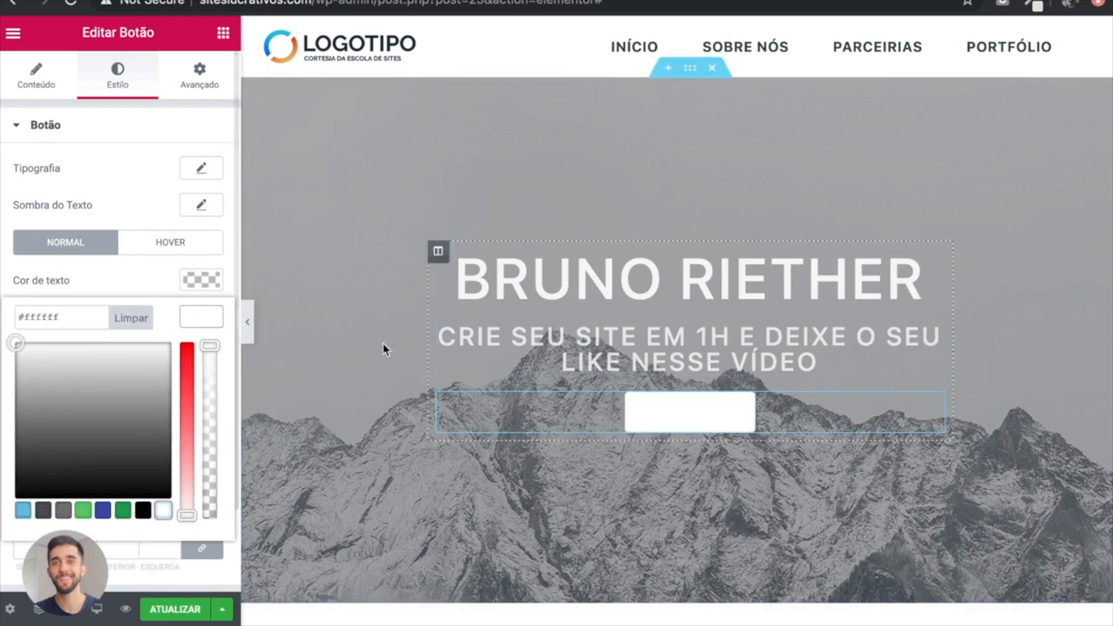
{"action": "left_click", "coordinate": [207, 317]}
{"action": "left_click", "coordinate": [206, 280]}
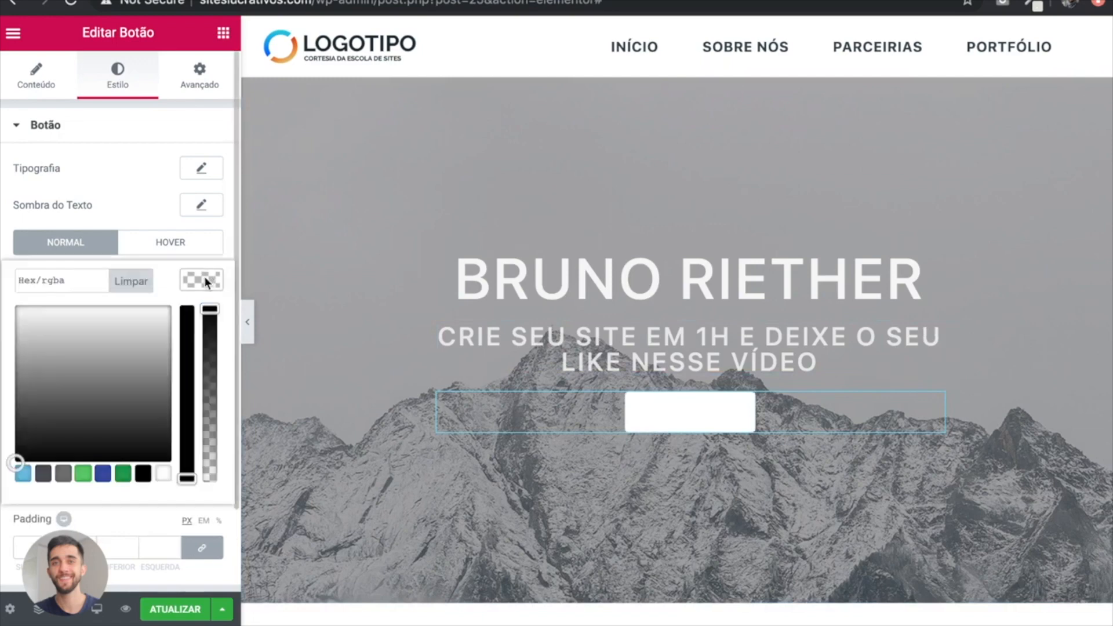
{"action": "left_click", "coordinate": [81, 280]}
{"action": "type", "text": "#E27300"}
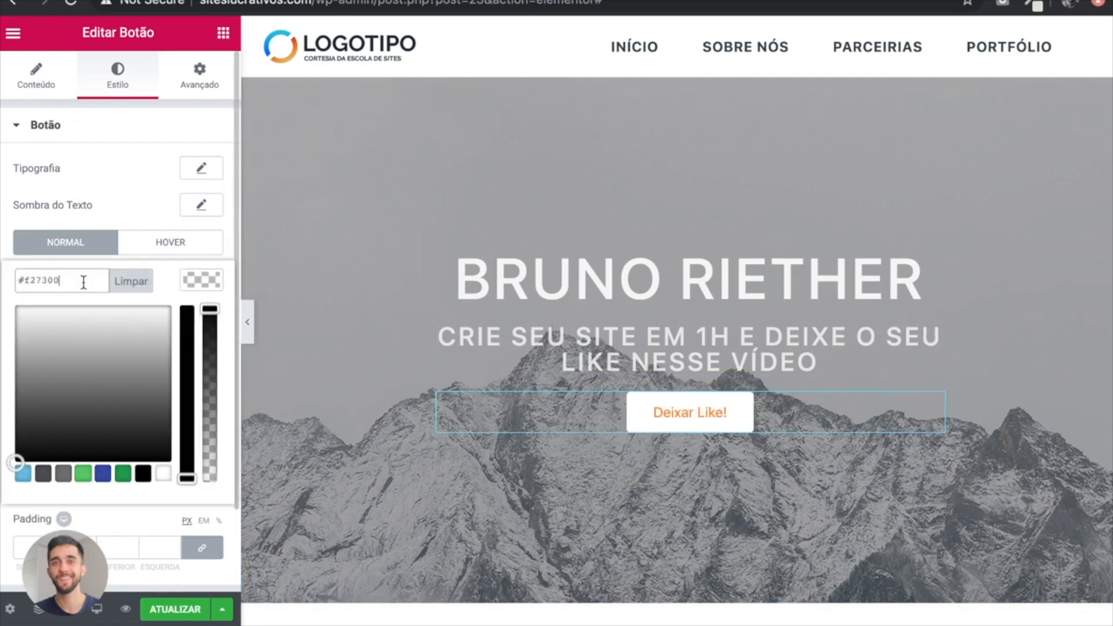
{"action": "left_click", "coordinate": [194, 277]}
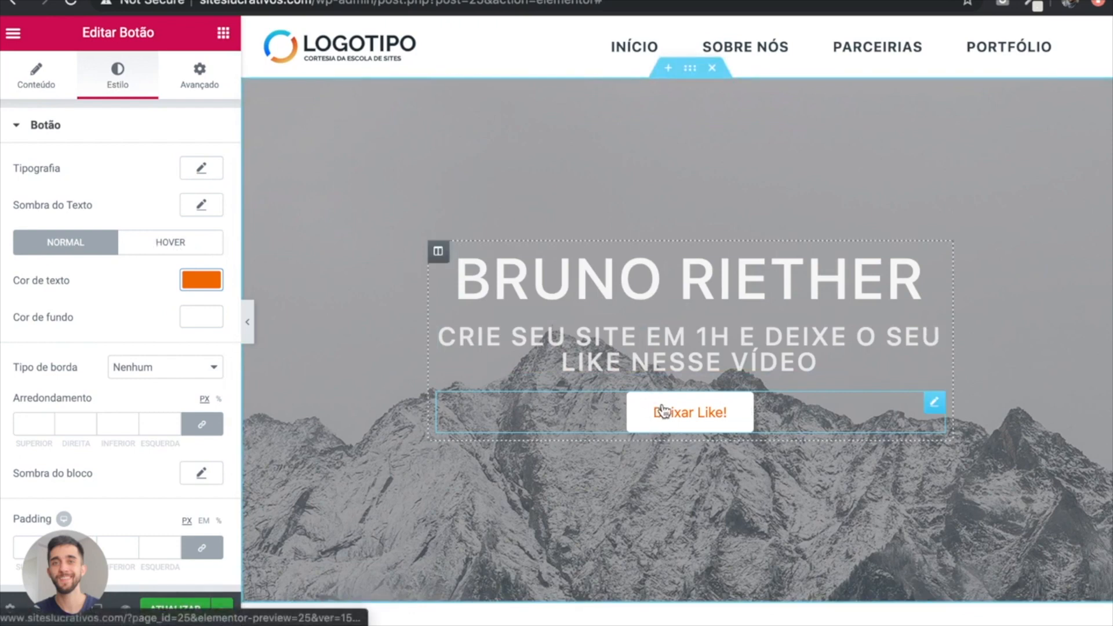
Step: Set the button's hover state to white text (#ffffff) on the same orange background as the normal text colour
{"action": "left_click", "coordinate": [166, 244]}
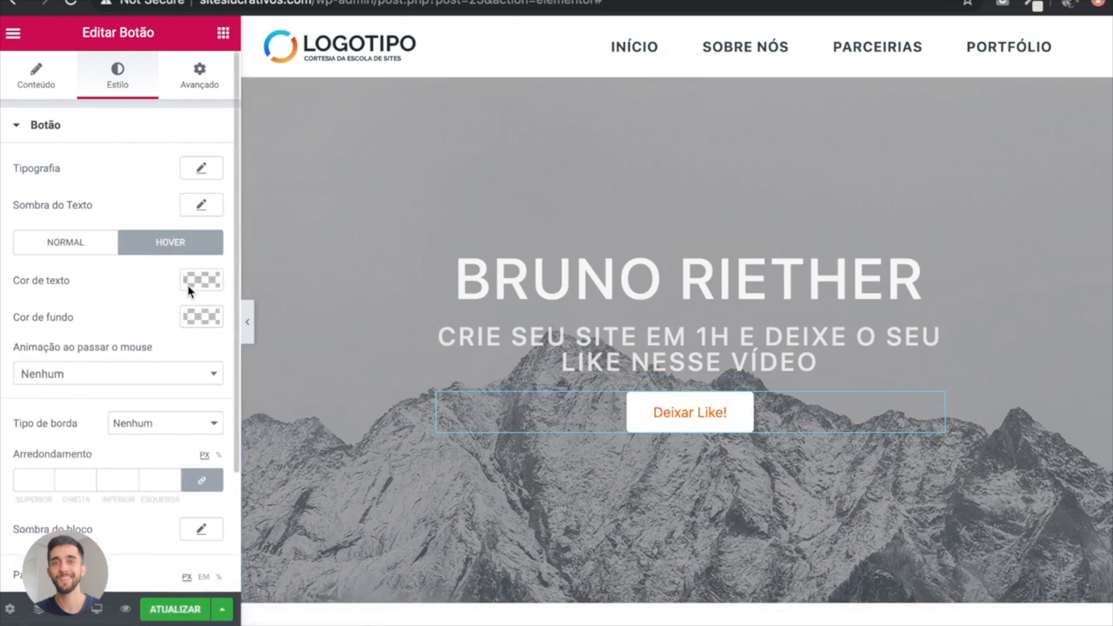
{"action": "left_click", "coordinate": [199, 281]}
{"action": "left_click", "coordinate": [164, 474]}
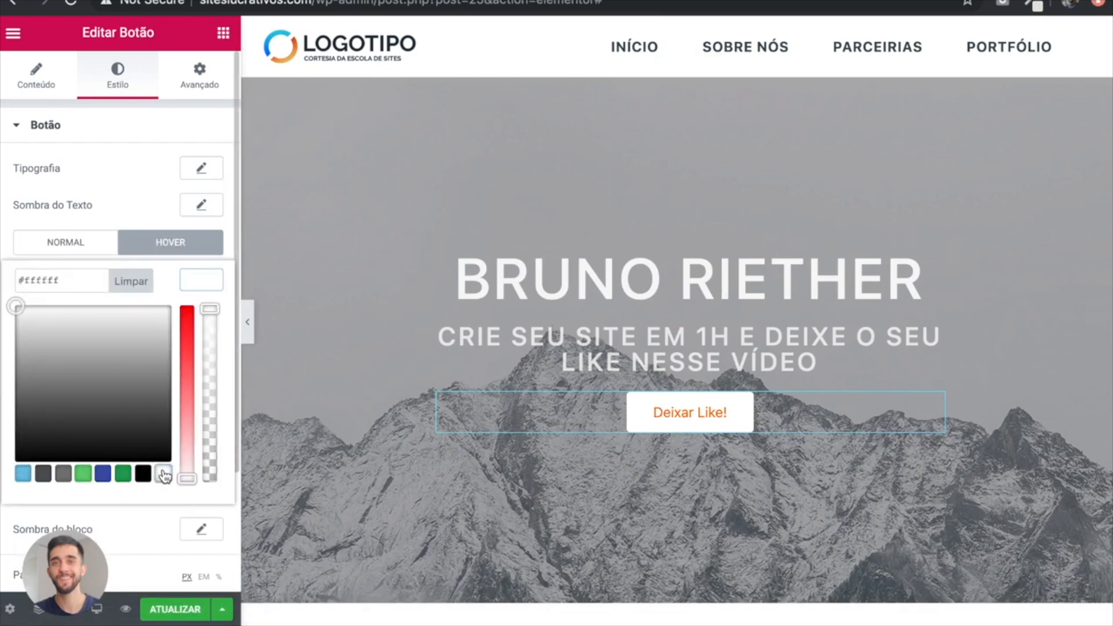
{"action": "left_click", "coordinate": [203, 274]}
{"action": "left_click", "coordinate": [202, 317]}
{"action": "left_click", "coordinate": [71, 316]}
{"action": "key", "text": "super+v"}
{"action": "left_click", "coordinate": [199, 322]}
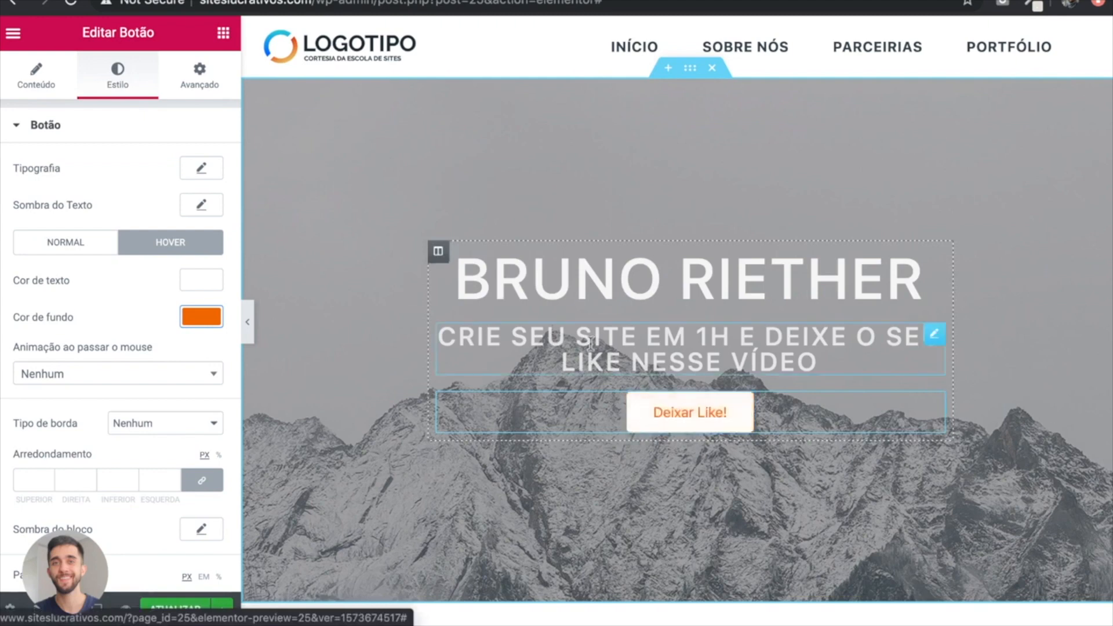
{"action": "left_click", "coordinate": [107, 245]}
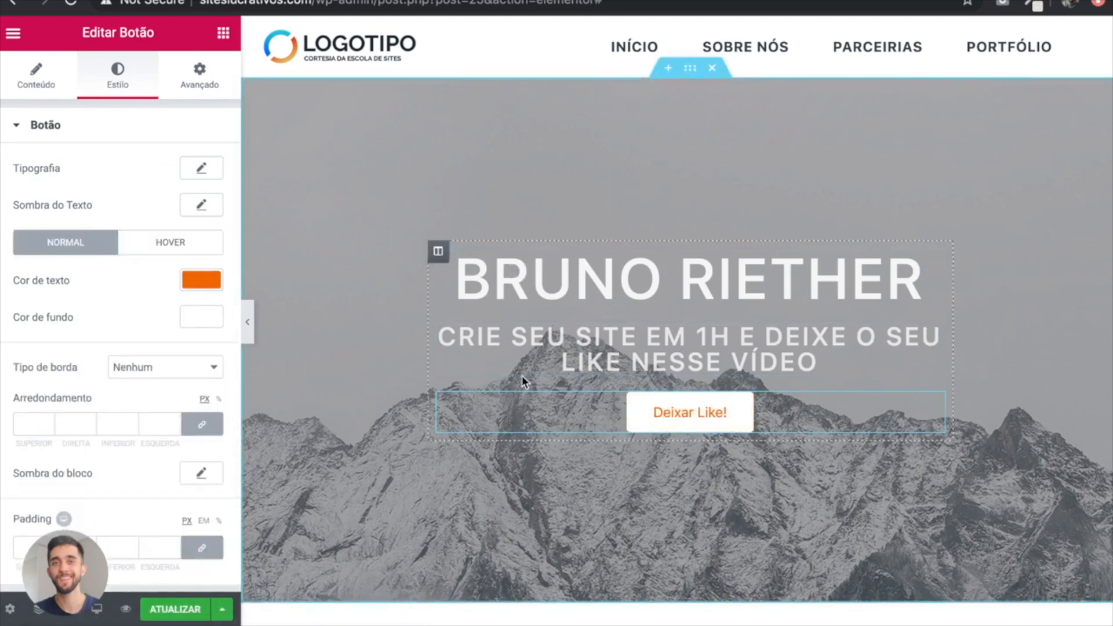
Step: Unlink the button's margins, set the top margin to 100 px and preview the hero section at full width
{"action": "left_click", "coordinate": [199, 85]}
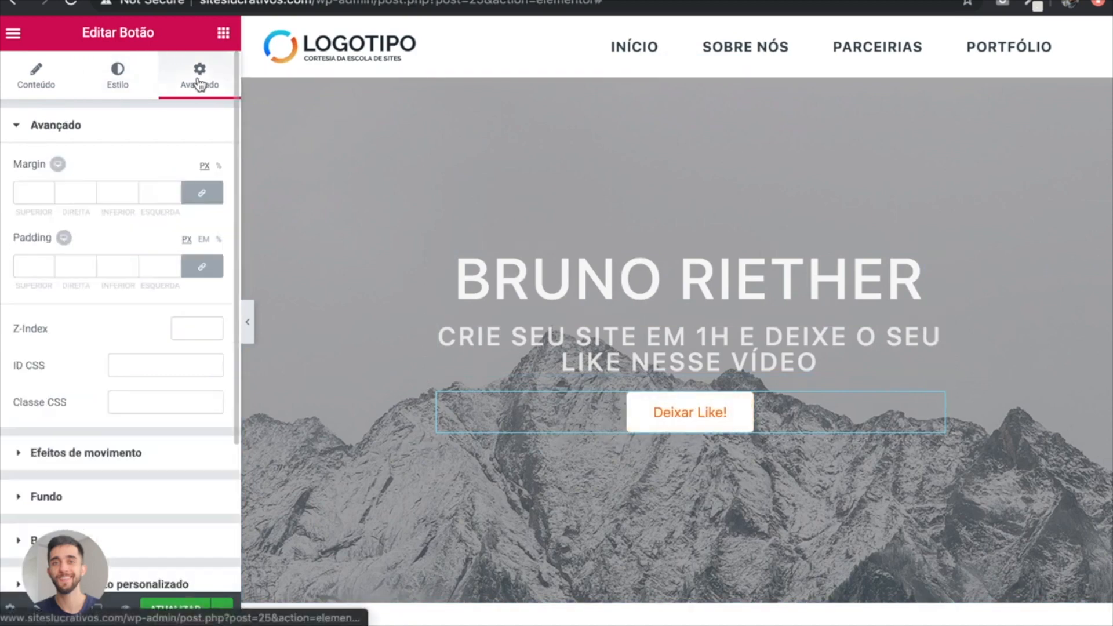
{"action": "left_click", "coordinate": [204, 195]}
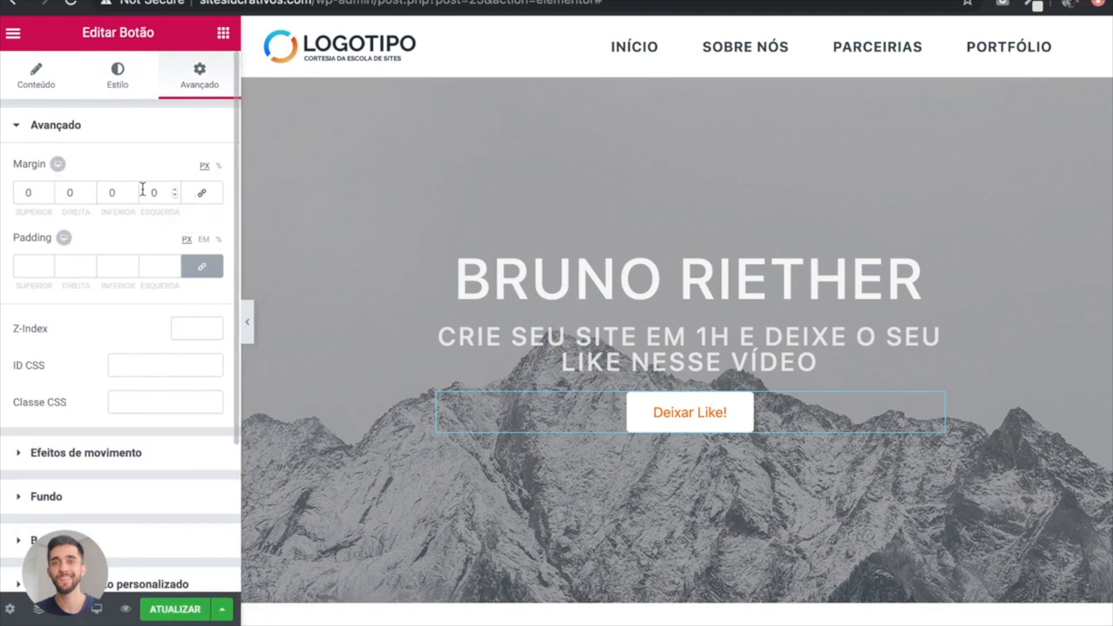
{"action": "left_click", "coordinate": [21, 189]}
{"action": "type", "text": "7"}
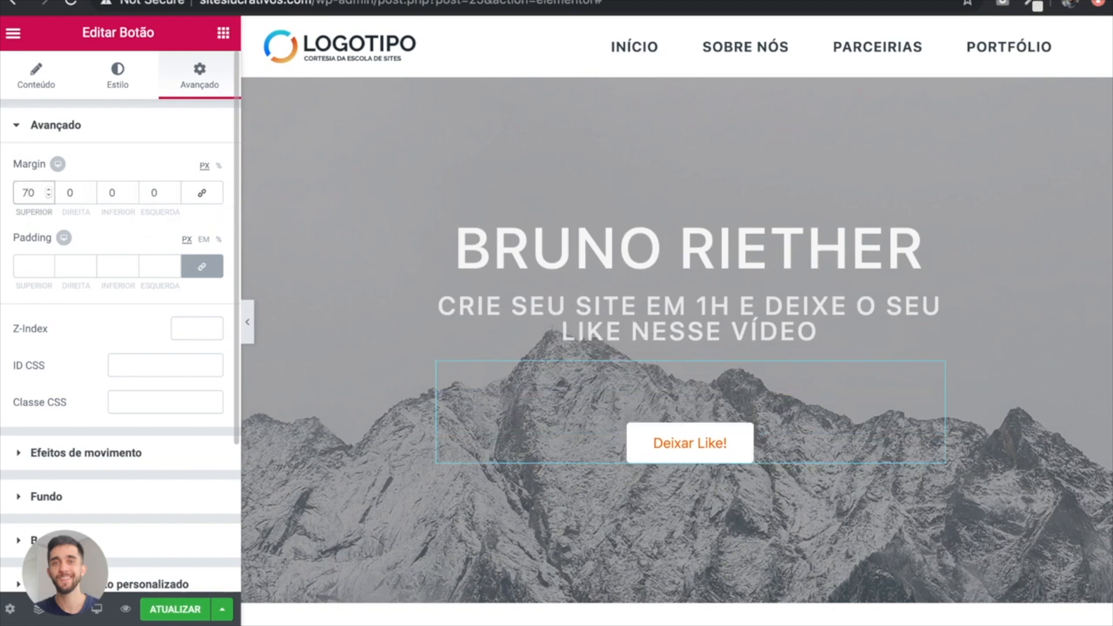
{"action": "key", "text": "BackSpace"}
{"action": "type", "text": "100"}
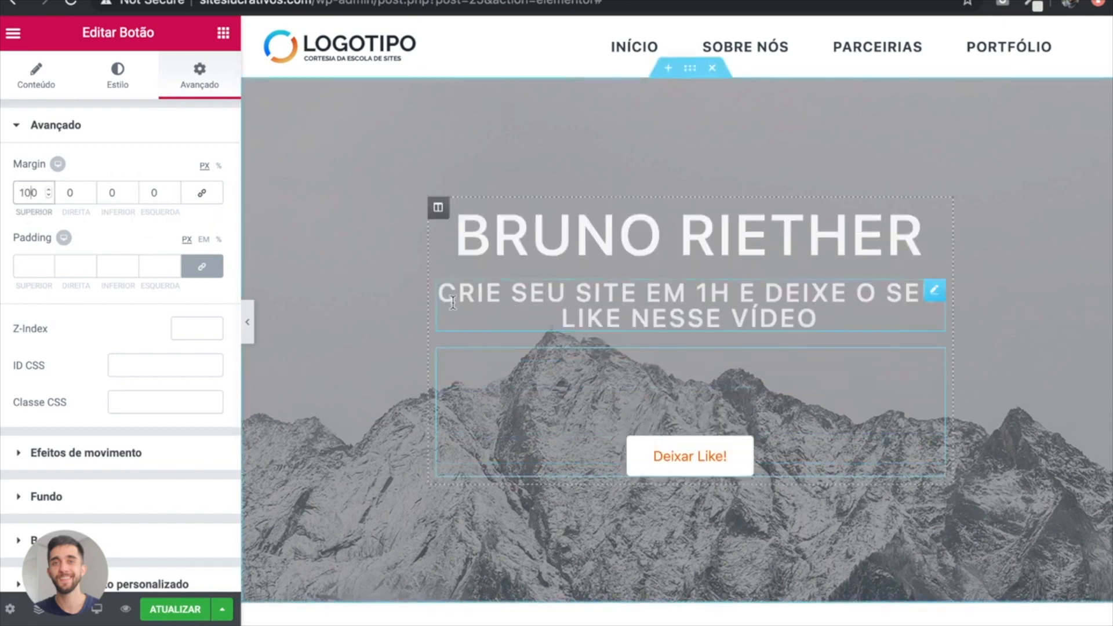
{"action": "left_click", "coordinate": [248, 330]}
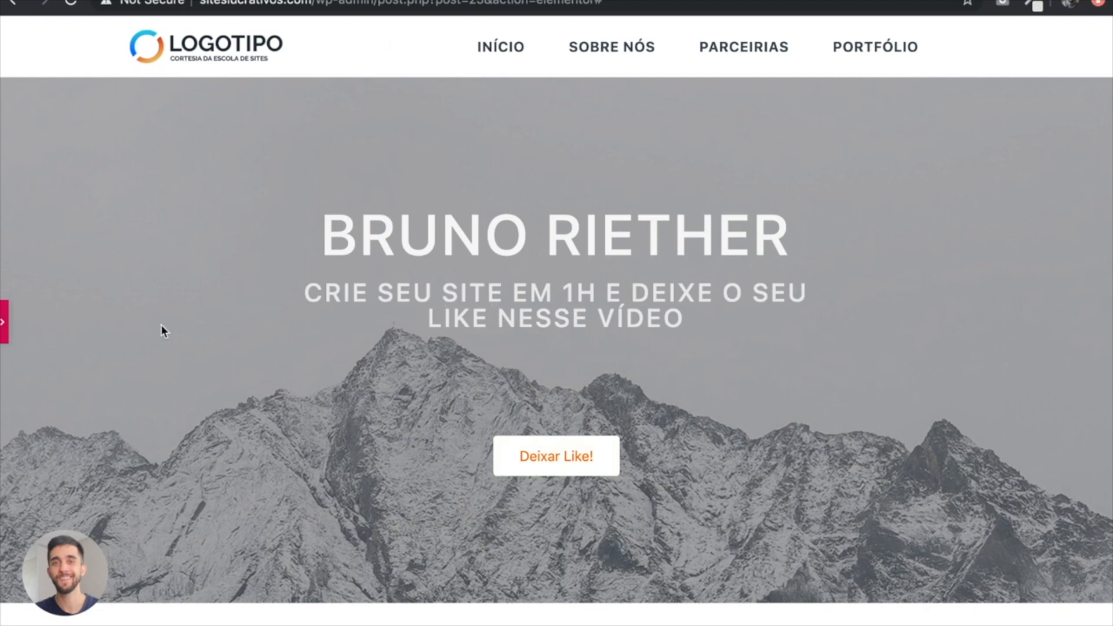
{"action": "left_click", "coordinate": [5, 322]}
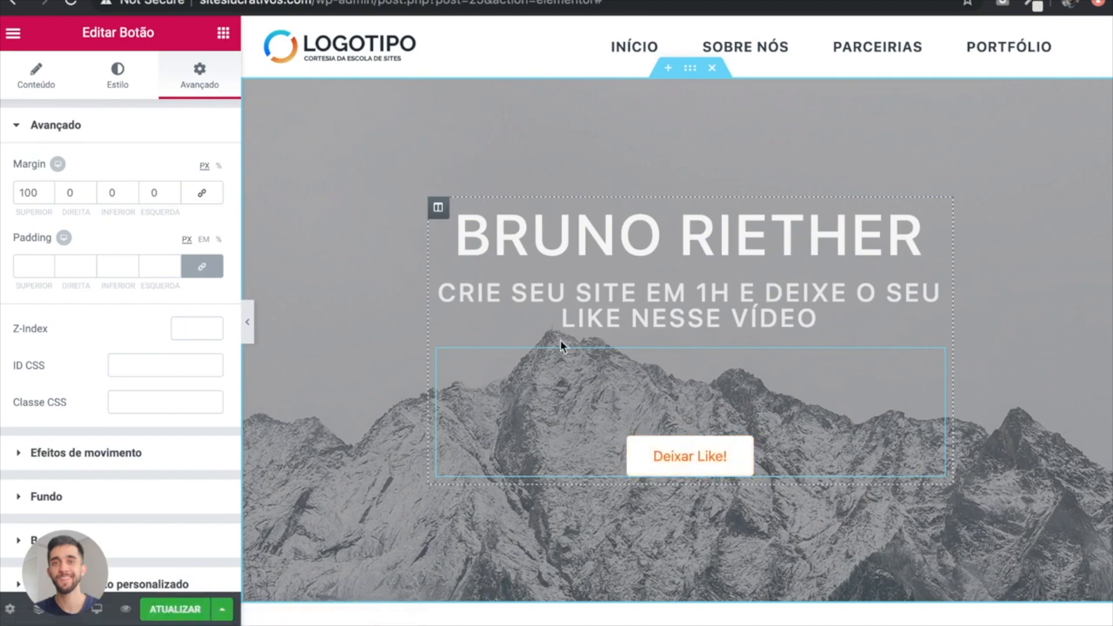
Step: Examine the three-card section beneath the hero on the example page, including its icons, titles, texts and overlap with the hero
{"action": "scroll", "coordinate": [560, 340], "scroll_direction": "down", "scroll_amount": 4}
{"action": "scroll", "coordinate": [596, 360], "scroll_direction": "up", "scroll_amount": 4}
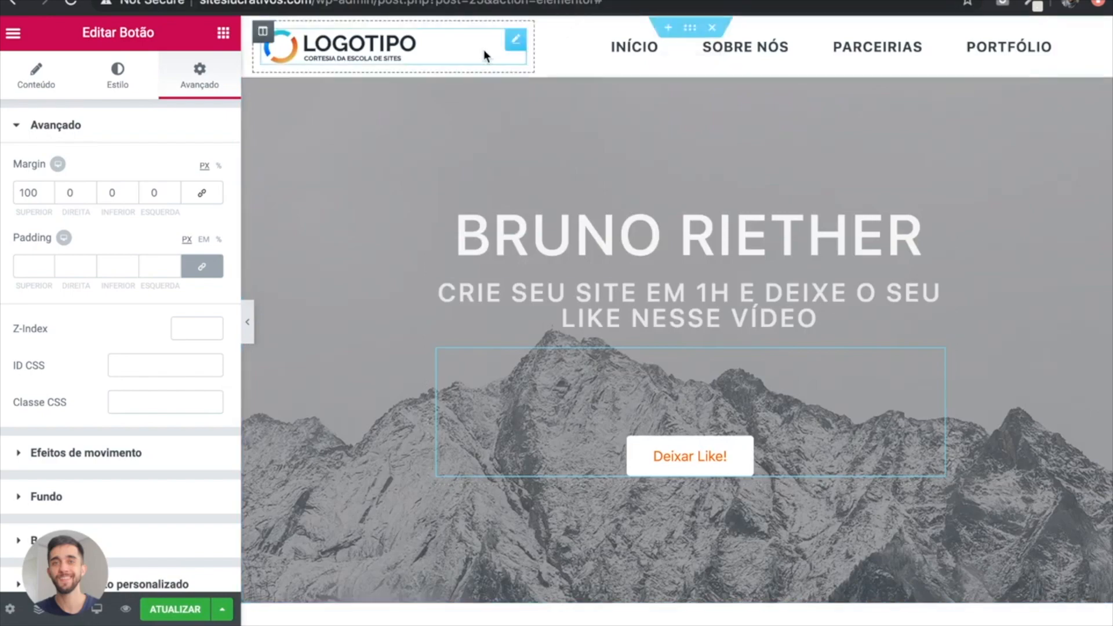
{"action": "scroll", "coordinate": [653, 350], "scroll_direction": "down", "scroll_amount": 4}
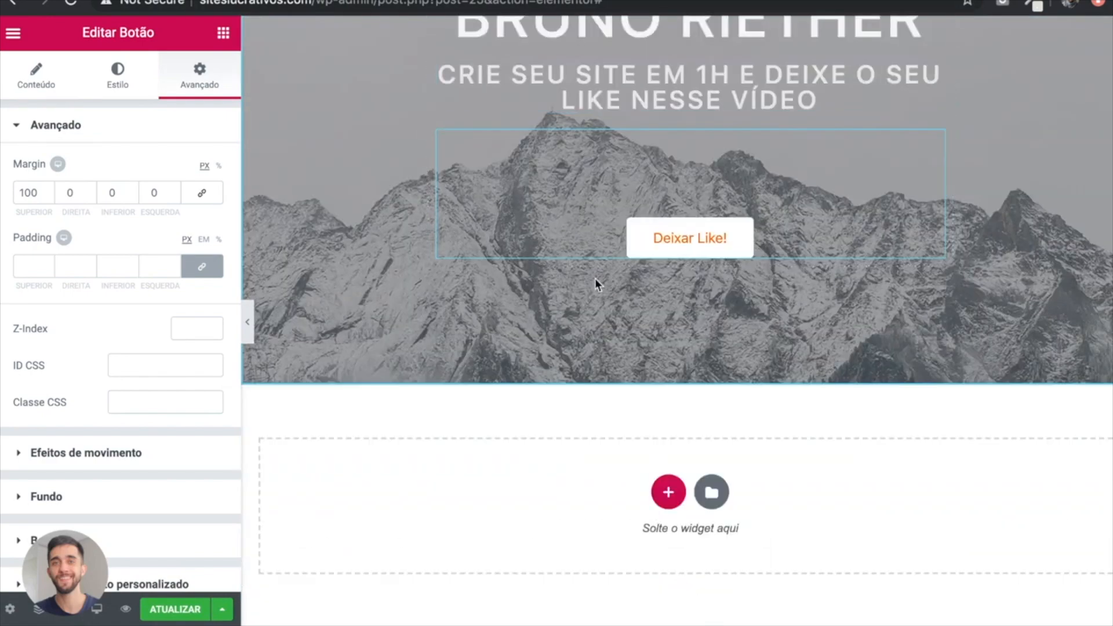
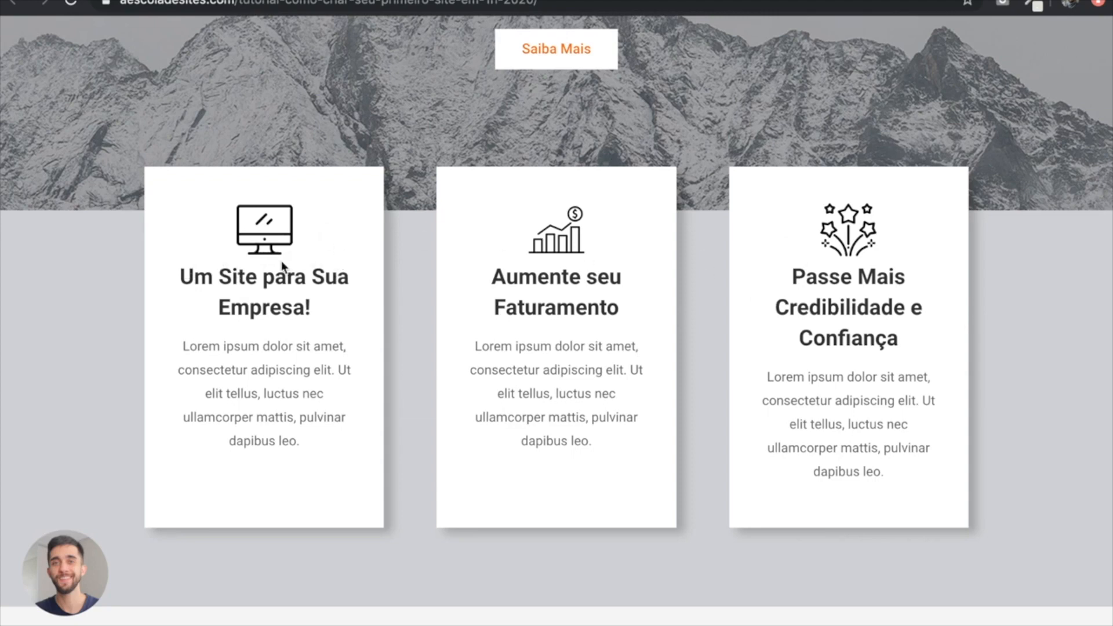
{"action": "left_click_drag", "start_coordinate": [196, 274], "coordinate": [321, 316]}
{"action": "left_click_drag", "start_coordinate": [499, 277], "coordinate": [586, 306]}
{"action": "left_click_drag", "start_coordinate": [799, 273], "coordinate": [875, 334]}
{"action": "left_click", "coordinate": [897, 335]}
{"action": "left_click_drag", "start_coordinate": [184, 348], "coordinate": [315, 452]}
{"action": "left_click", "coordinate": [315, 452]}
{"action": "left_click_drag", "start_coordinate": [176, 277], "coordinate": [330, 308]}
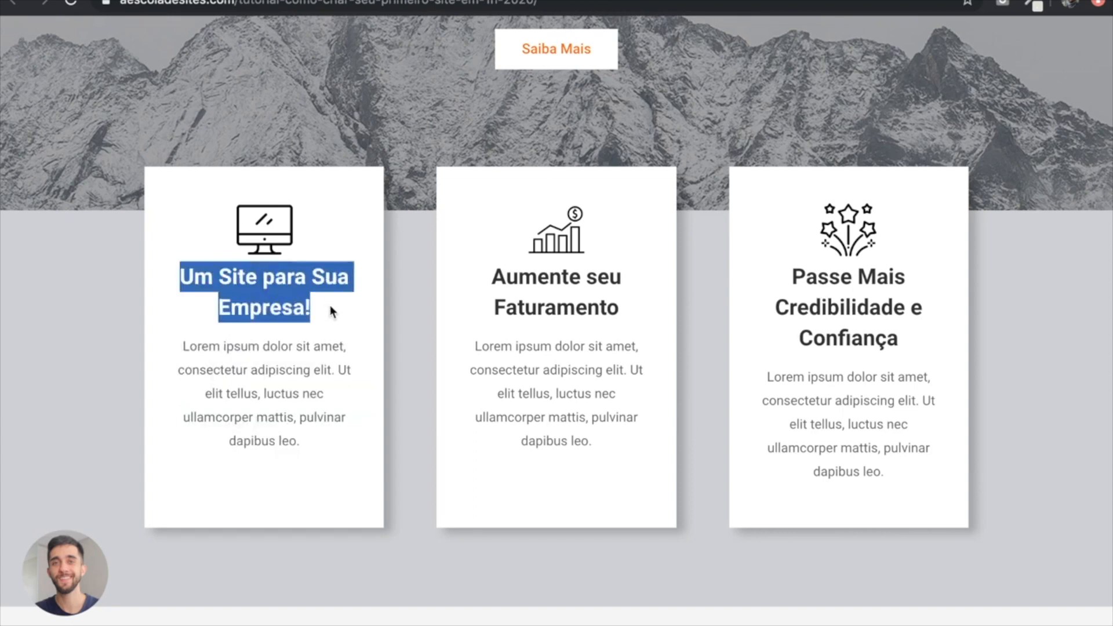
{"action": "left_click", "coordinate": [270, 299]}
{"action": "scroll", "coordinate": [314, 414], "scroll_direction": "up", "scroll_amount": 1}
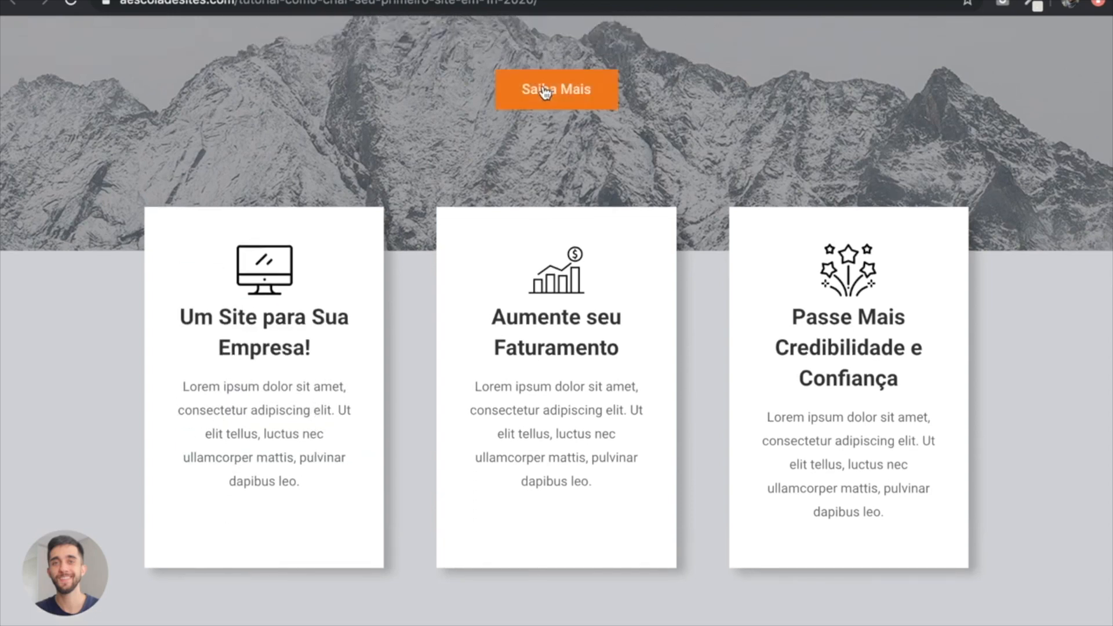
{"action": "scroll", "coordinate": [568, 103], "scroll_direction": "up", "scroll_amount": 1}
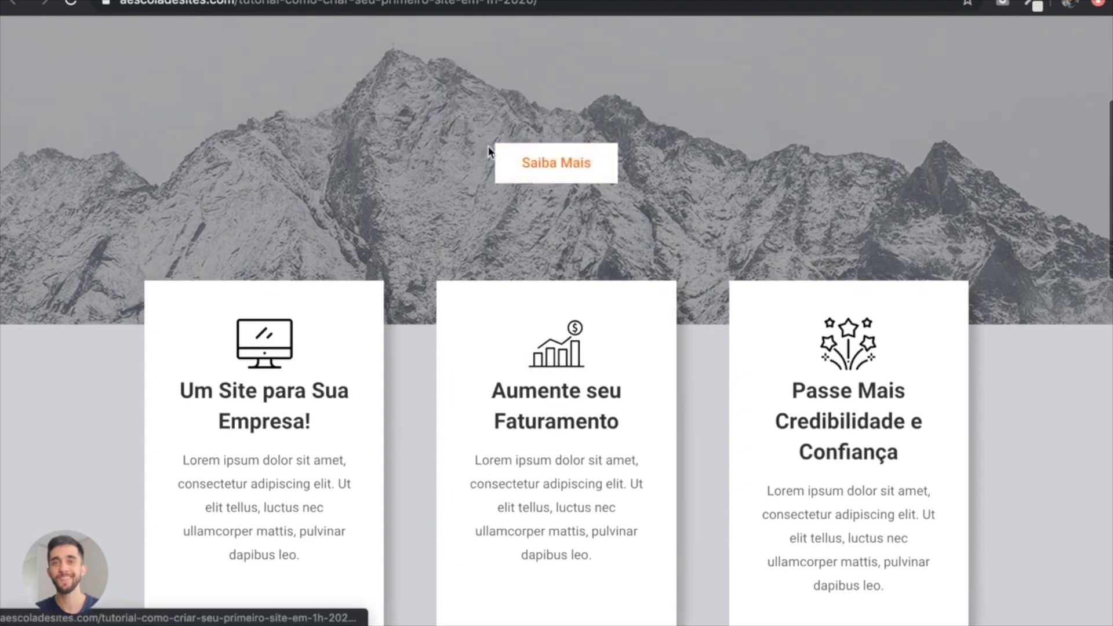
{"action": "scroll", "coordinate": [537, 183], "scroll_direction": "down", "scroll_amount": 2}
{"action": "scroll", "coordinate": [537, 183], "scroll_direction": "down", "scroll_amount": 1}
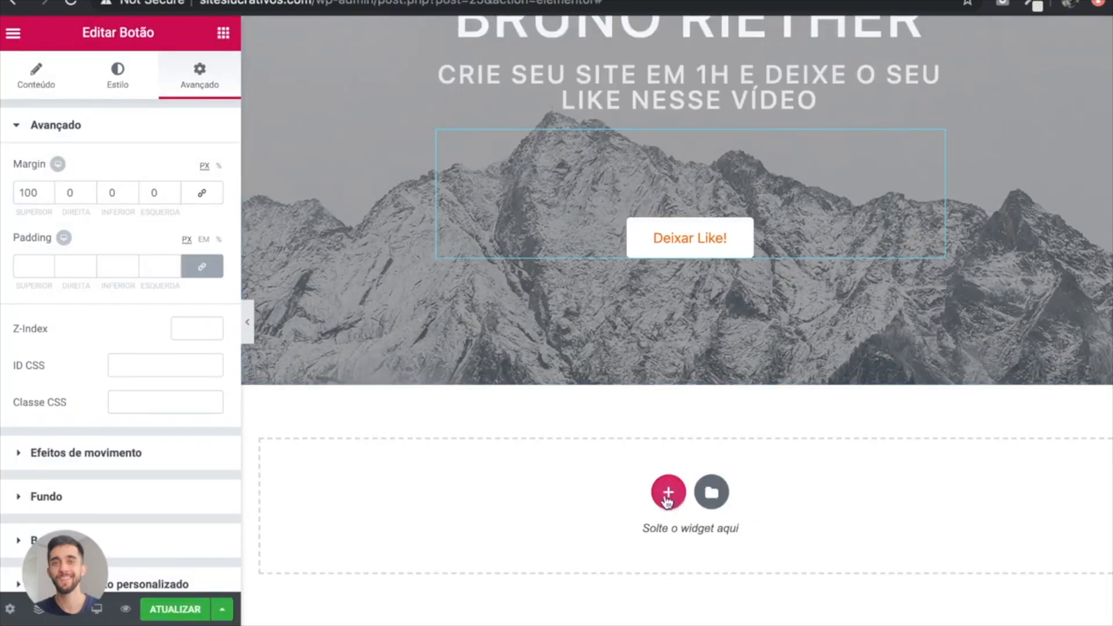
Step: Add a new section with three equal columns below the hero and dismiss the remaining structure chooser
{"action": "left_click", "coordinate": [667, 498]}
{"action": "scroll", "coordinate": [667, 492], "scroll_direction": "down", "scroll_amount": 2}
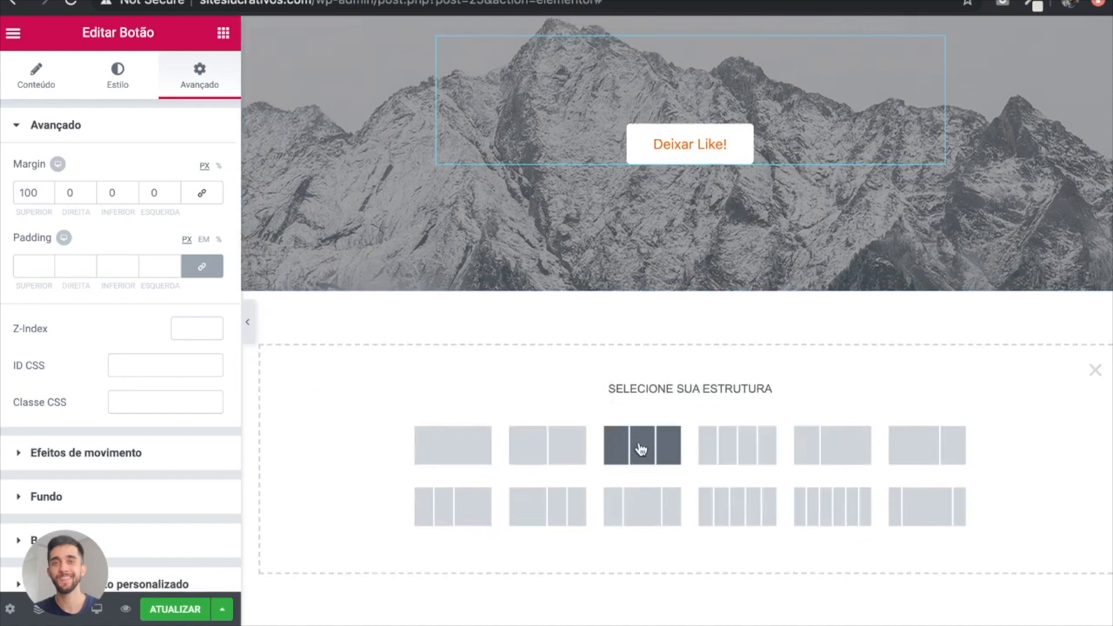
{"action": "left_click", "coordinate": [660, 457]}
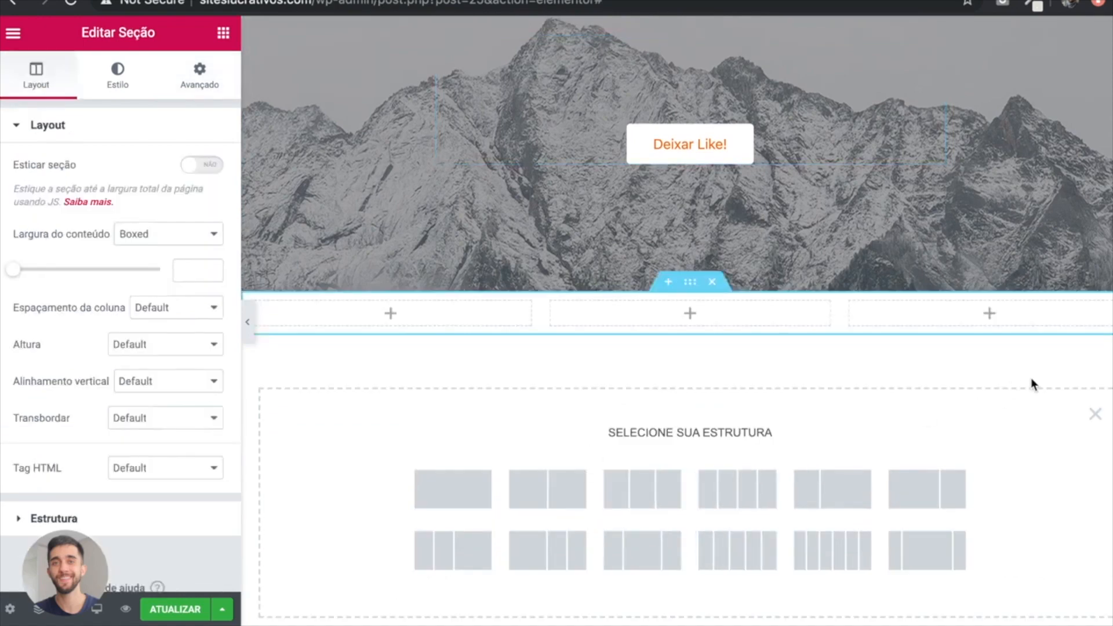
{"action": "left_click", "coordinate": [1096, 414]}
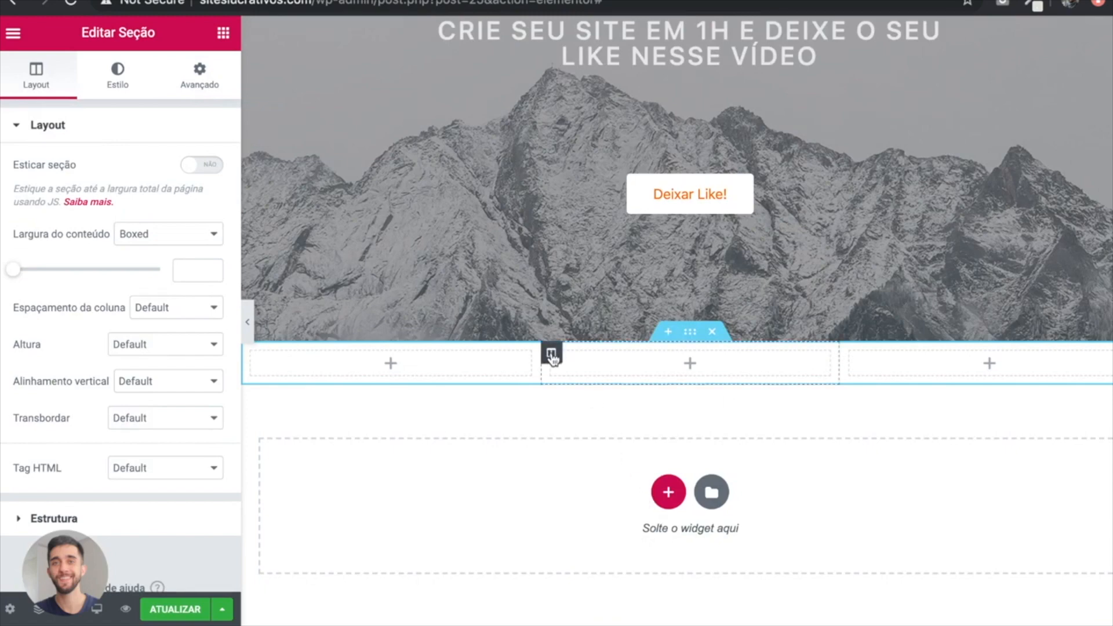
Step: Duplicate the middle column of the three-column section and delete the extra column
{"action": "right_click", "coordinate": [553, 355]}
{"action": "left_click", "coordinate": [603, 394]}
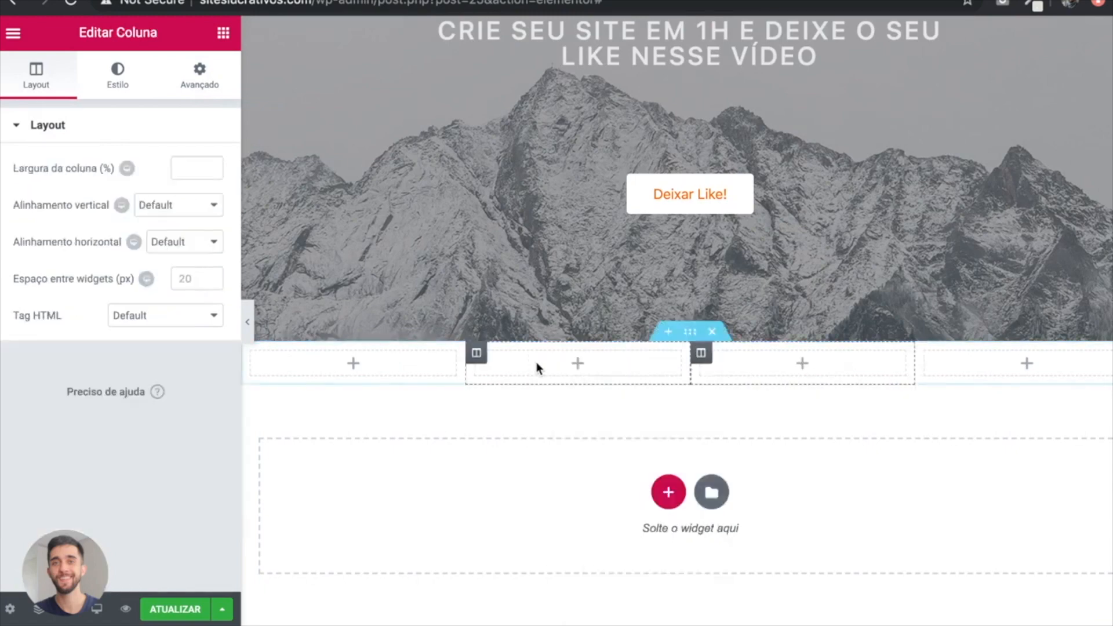
{"action": "right_click", "coordinate": [706, 357]}
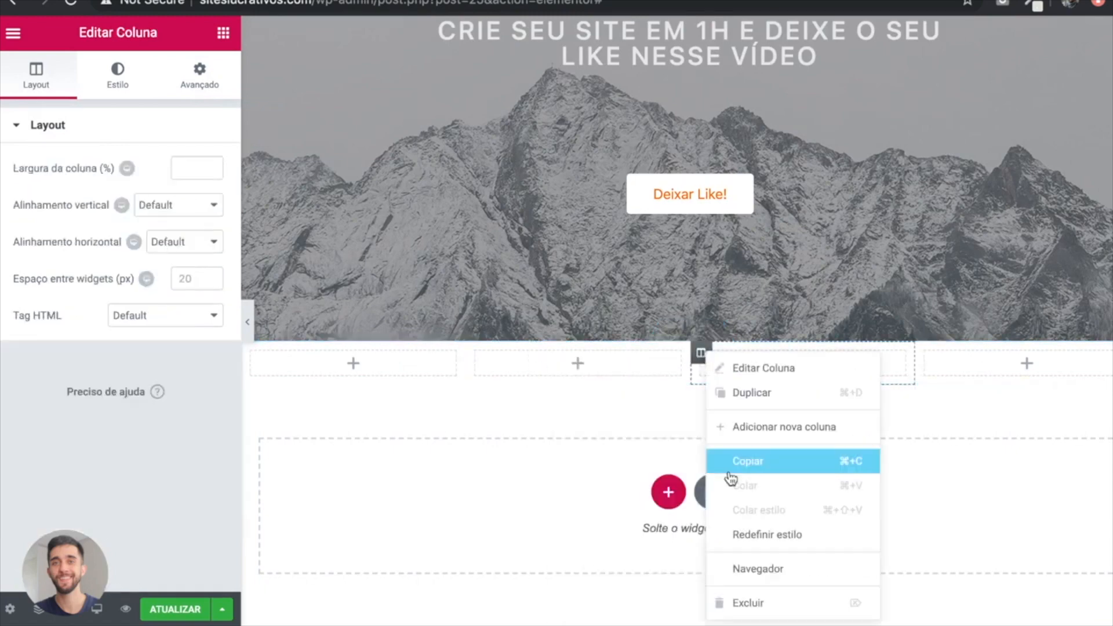
{"action": "left_click", "coordinate": [747, 600]}
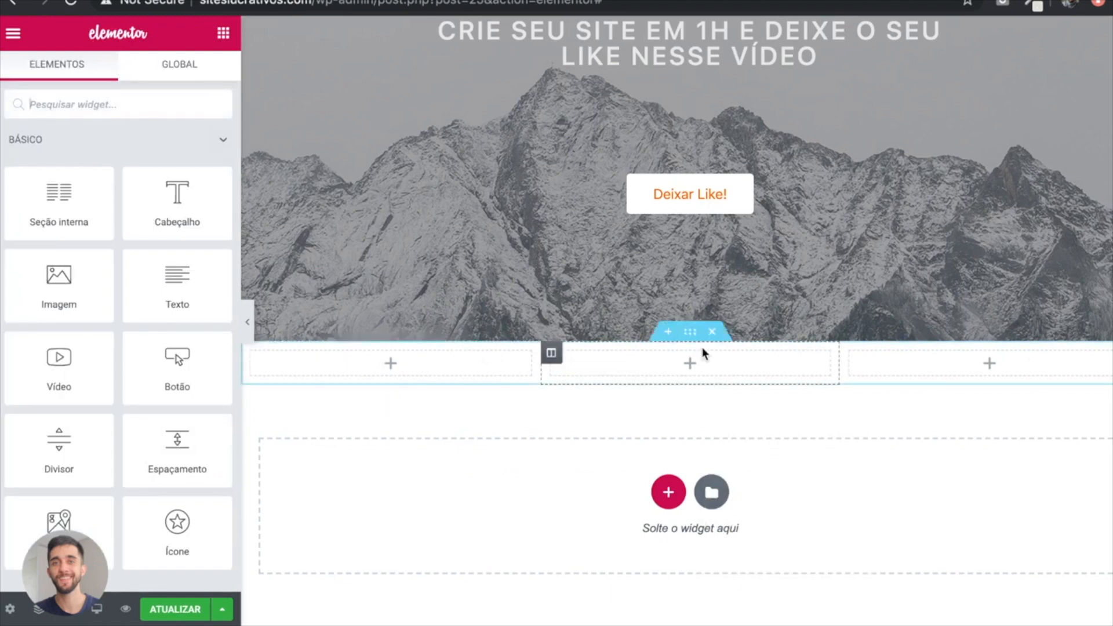
Step: Set the three-column section's boxed content width to 1060
{"action": "left_click", "coordinate": [690, 333]}
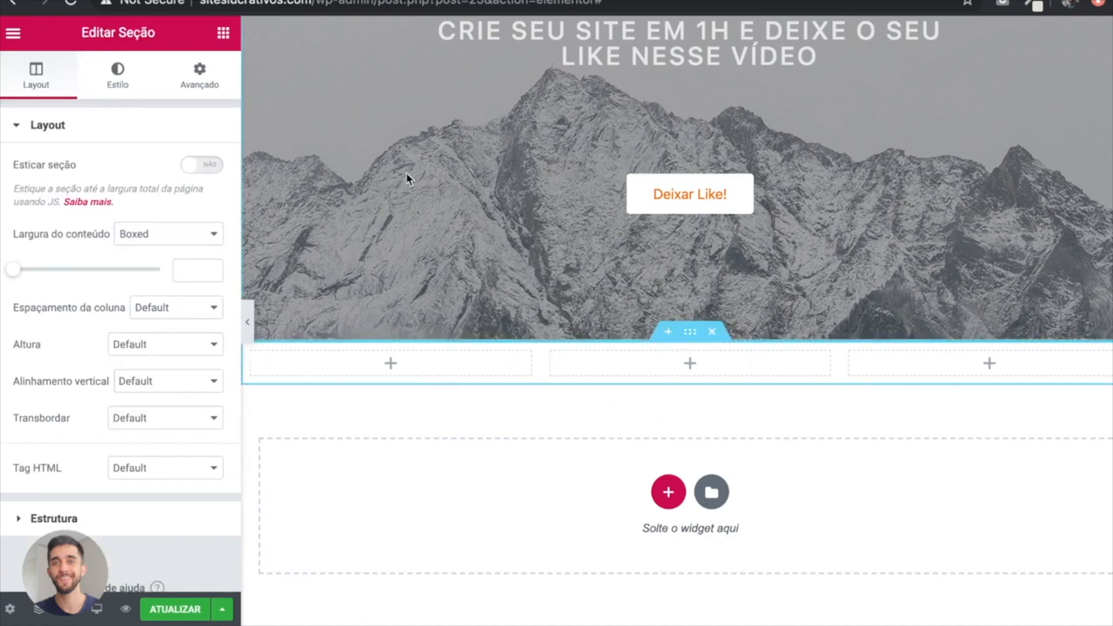
{"action": "left_click", "coordinate": [181, 270]}
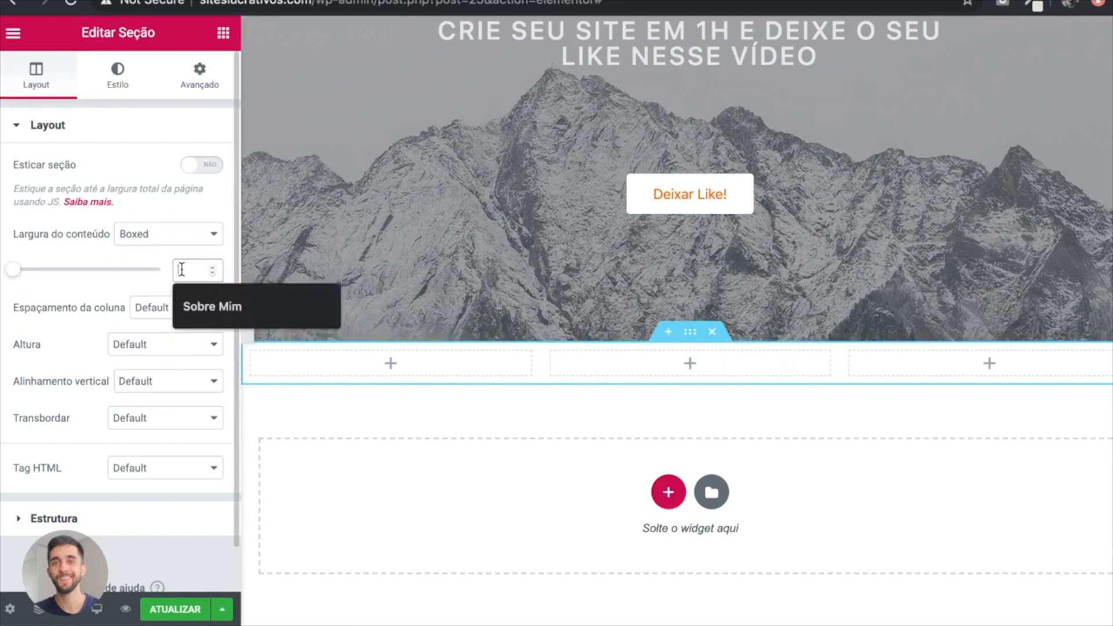
{"action": "type", "text": "1060"}
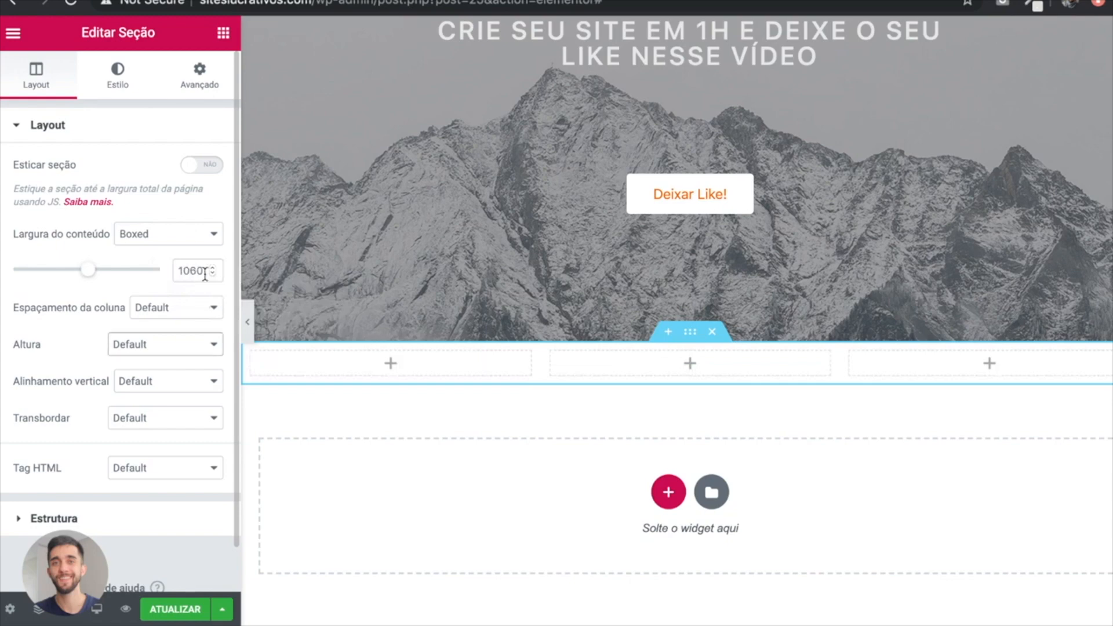
Step: Give the three-column section a classic background with the colour #d4d6d8
{"action": "left_click", "coordinate": [118, 74]}
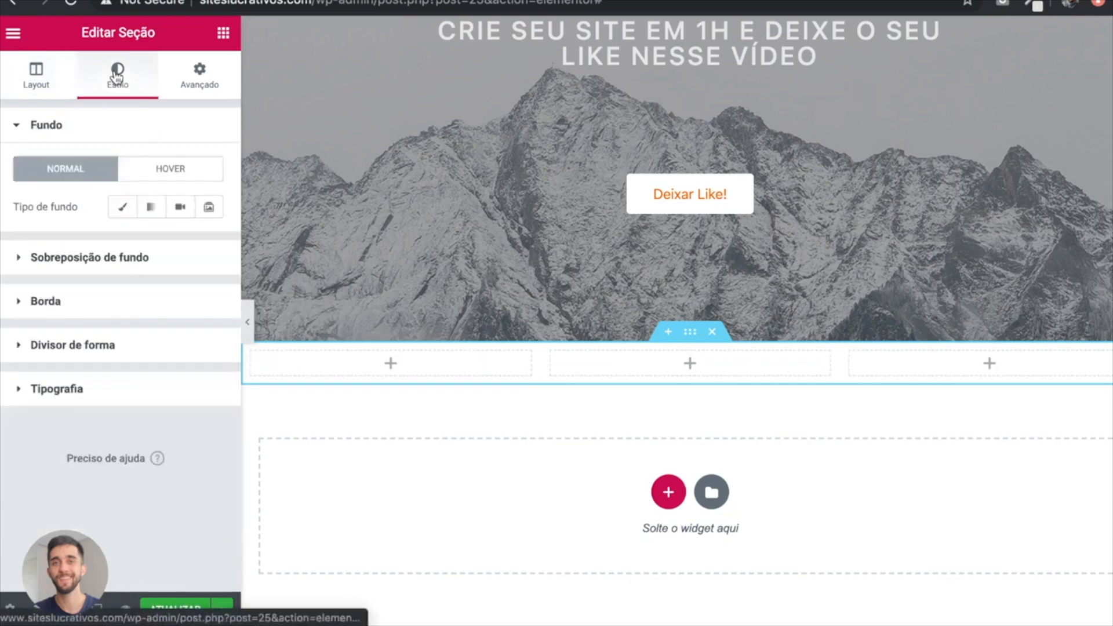
{"action": "left_click", "coordinate": [122, 207]}
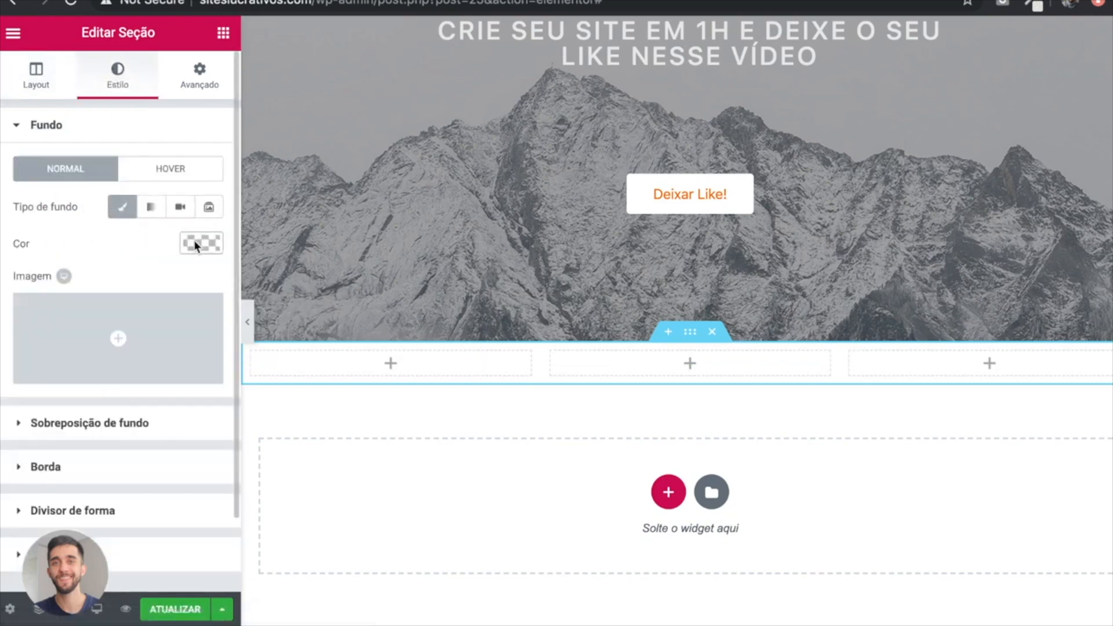
{"action": "left_click", "coordinate": [196, 246]}
{"action": "left_click", "coordinate": [34, 243]}
{"action": "type", "text": "#d4d6d8"}
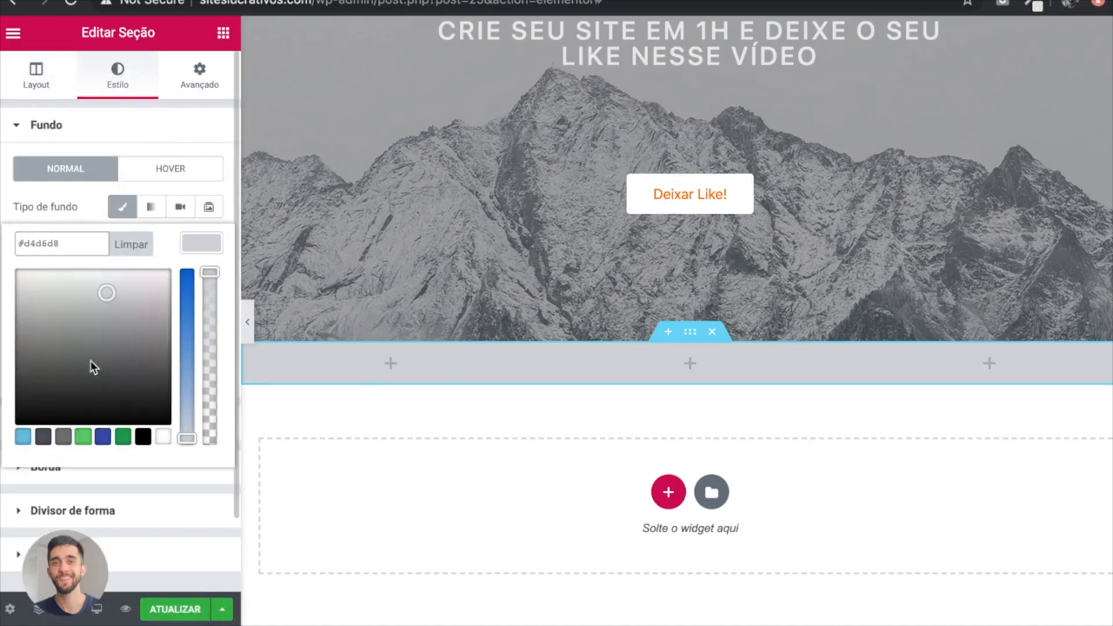
{"action": "left_click", "coordinate": [207, 246]}
{"action": "scroll", "coordinate": [577, 348], "scroll_direction": "up", "scroll_amount": 3}
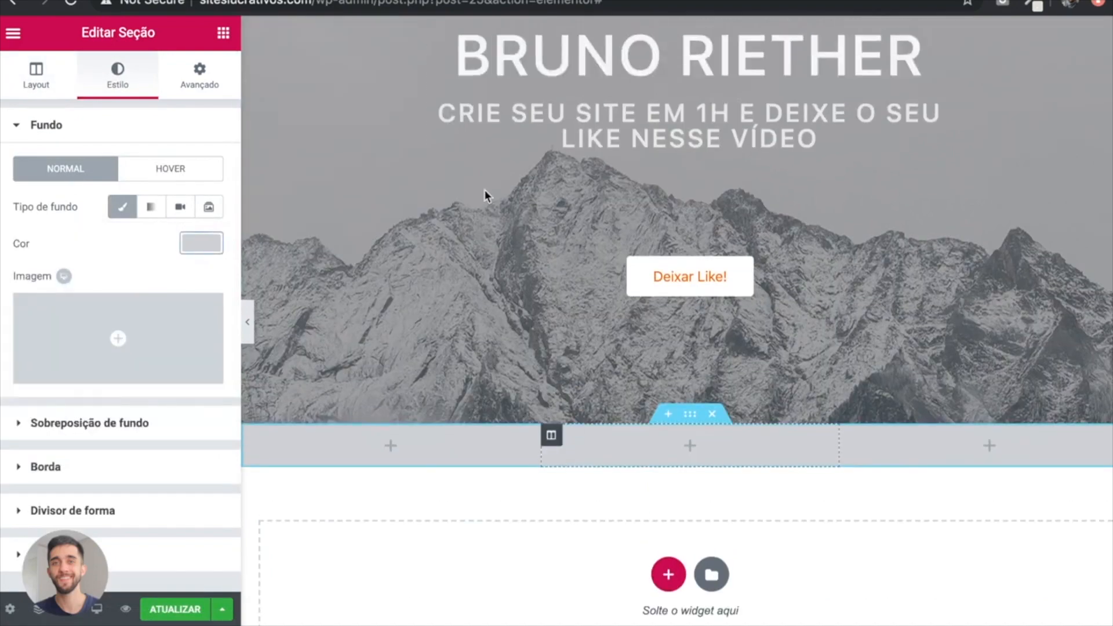
{"action": "scroll", "coordinate": [559, 282], "scroll_direction": "up", "scroll_amount": 3}
{"action": "scroll", "coordinate": [559, 282], "scroll_direction": "down", "scroll_amount": 3}
Step: Add an image box widget (Caixa da imagem) to the first column of the three-column section
{"action": "left_click", "coordinate": [300, 436]}
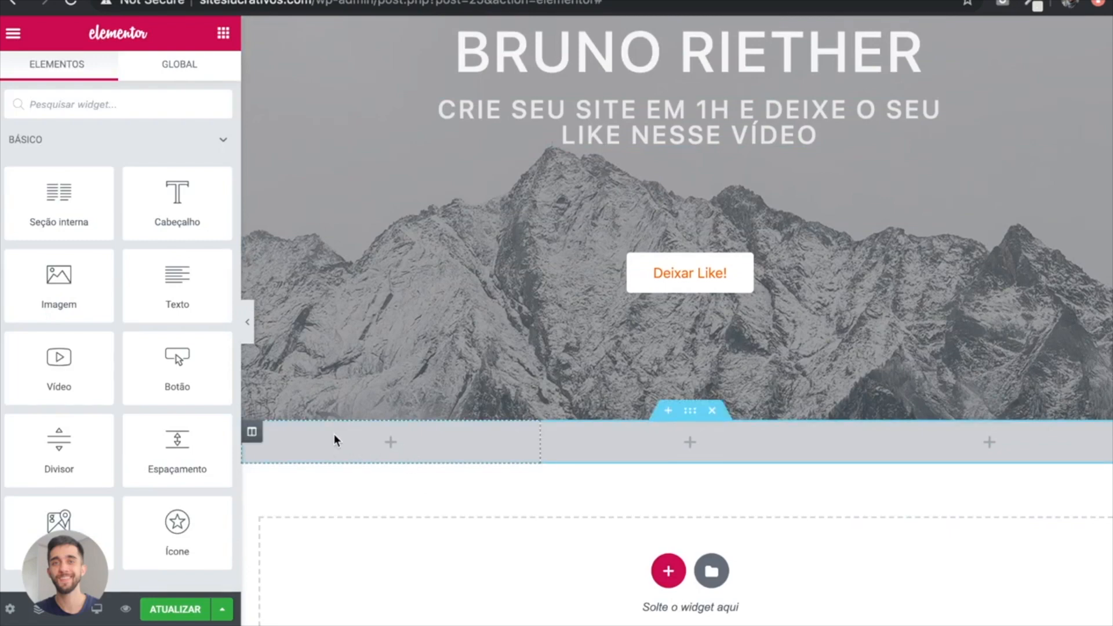
{"action": "left_click", "coordinate": [216, 147]}
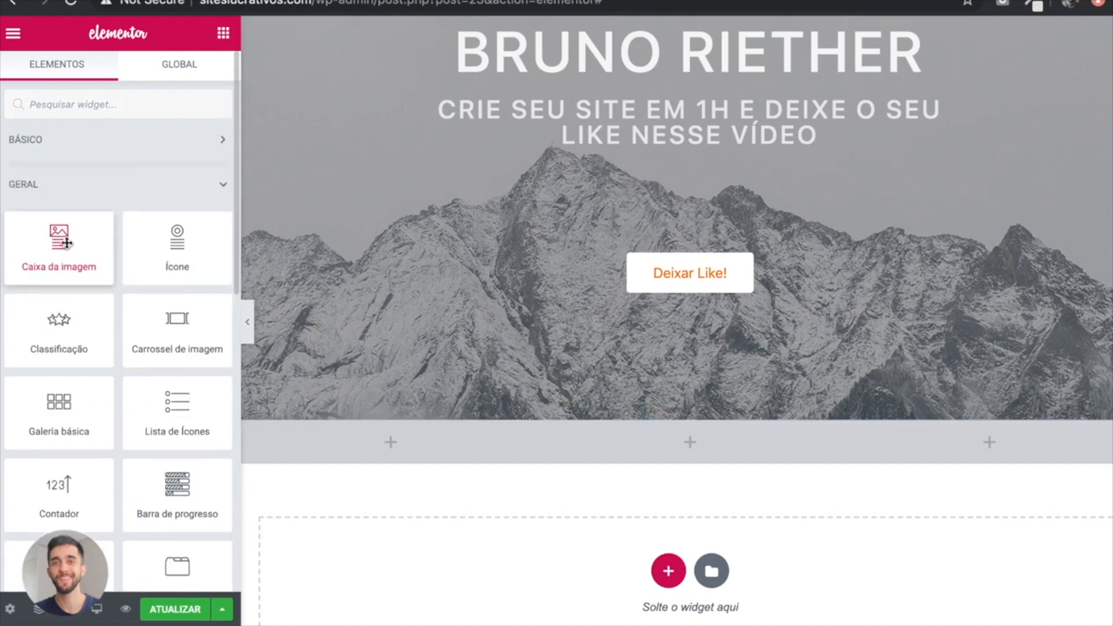
{"action": "left_click_drag", "start_coordinate": [57, 249], "coordinate": [396, 443]}
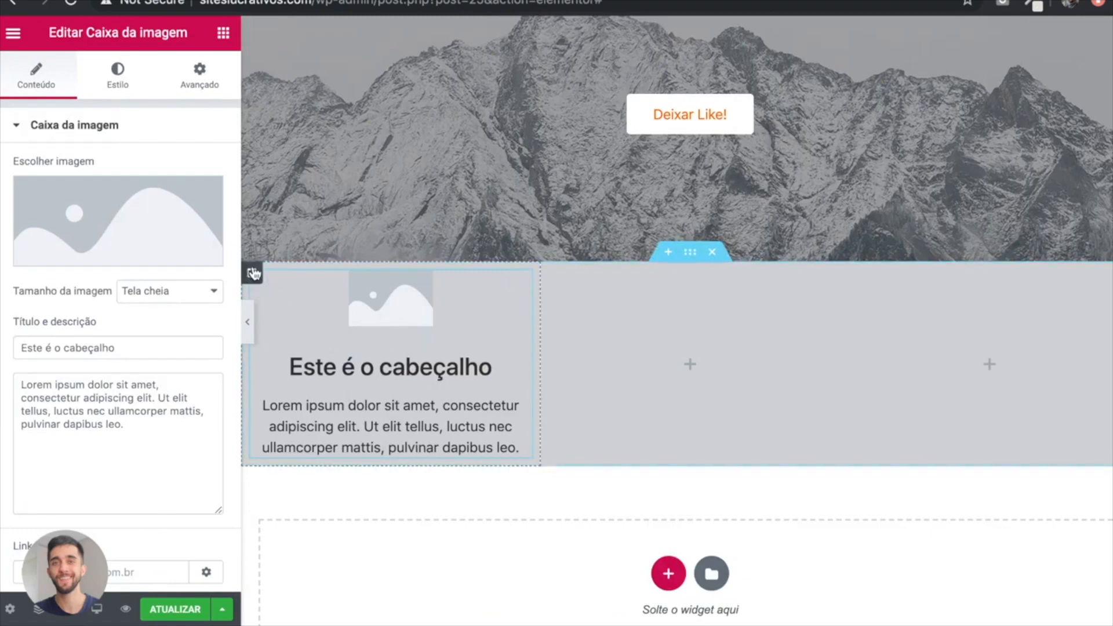
Step: Set the image box's picture to IMG03-Icone-Monitor.png from the media library
{"action": "left_click", "coordinate": [121, 213]}
{"action": "left_click", "coordinate": [192, 100]}
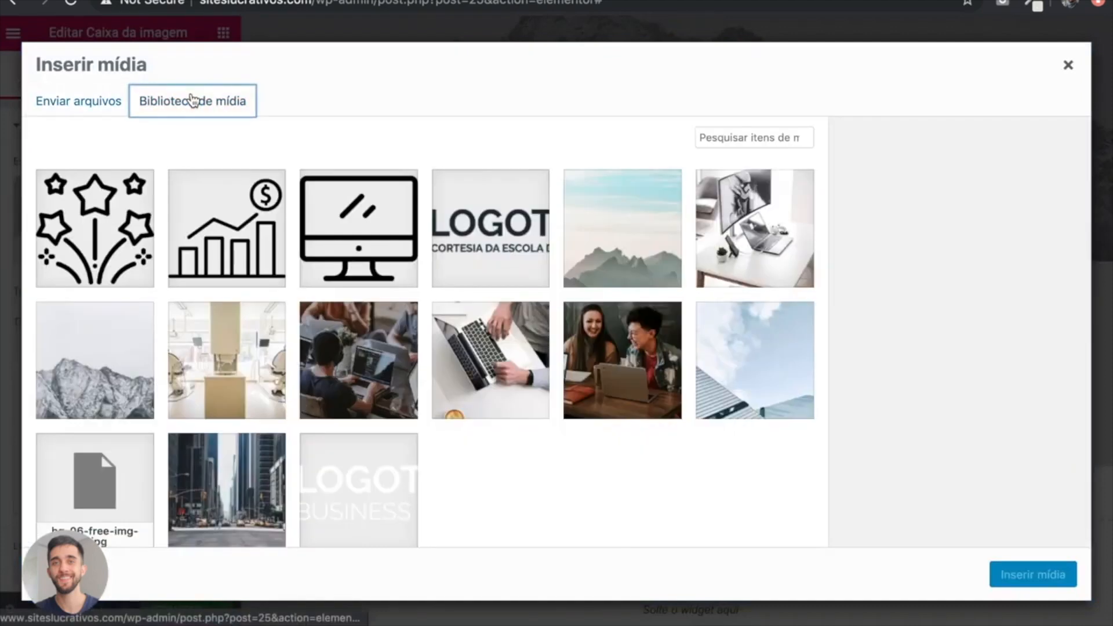
{"action": "left_click", "coordinate": [364, 226]}
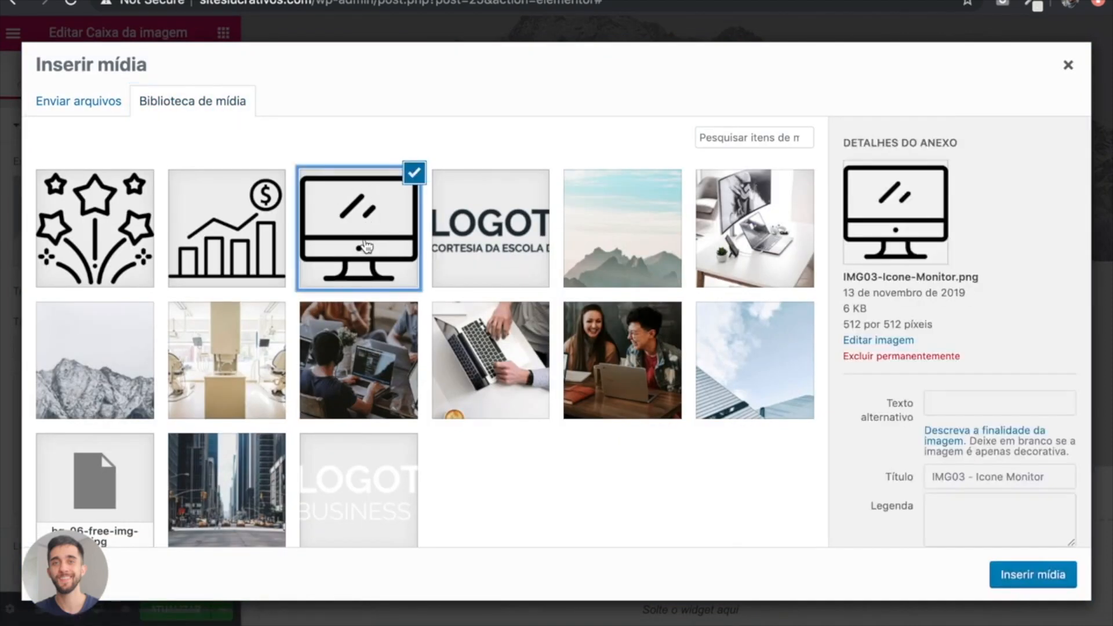
{"action": "left_click", "coordinate": [1033, 576]}
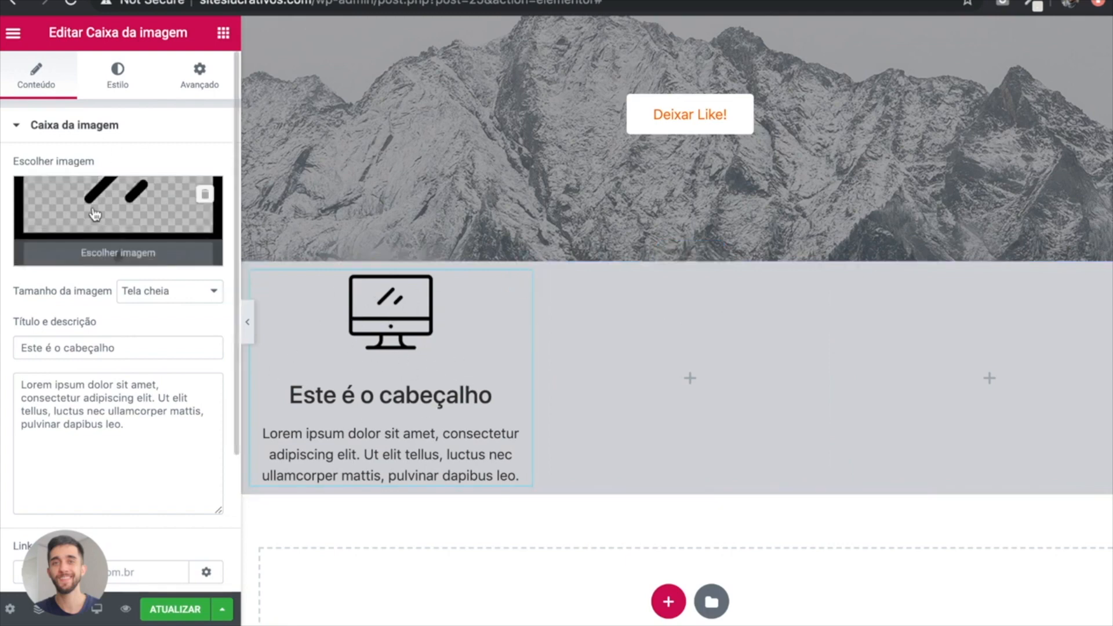
Step: Try an icon box (Ícone) in the middle column, looking through its icon library, and delete the widget
{"action": "left_click", "coordinate": [224, 34]}
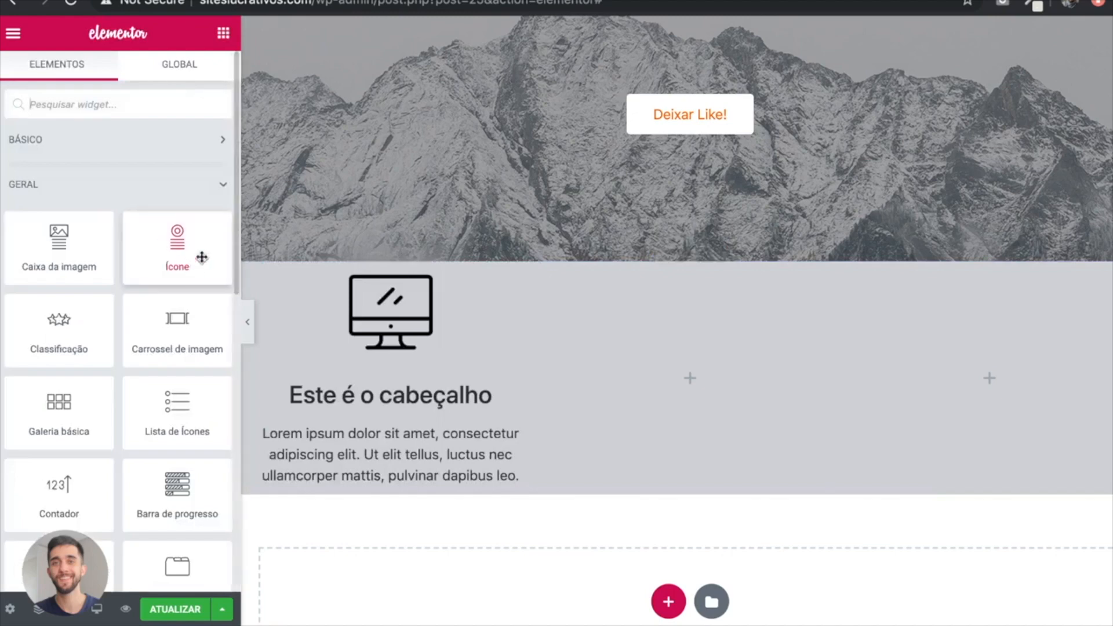
{"action": "left_click_drag", "start_coordinate": [174, 251], "coordinate": [640, 367]}
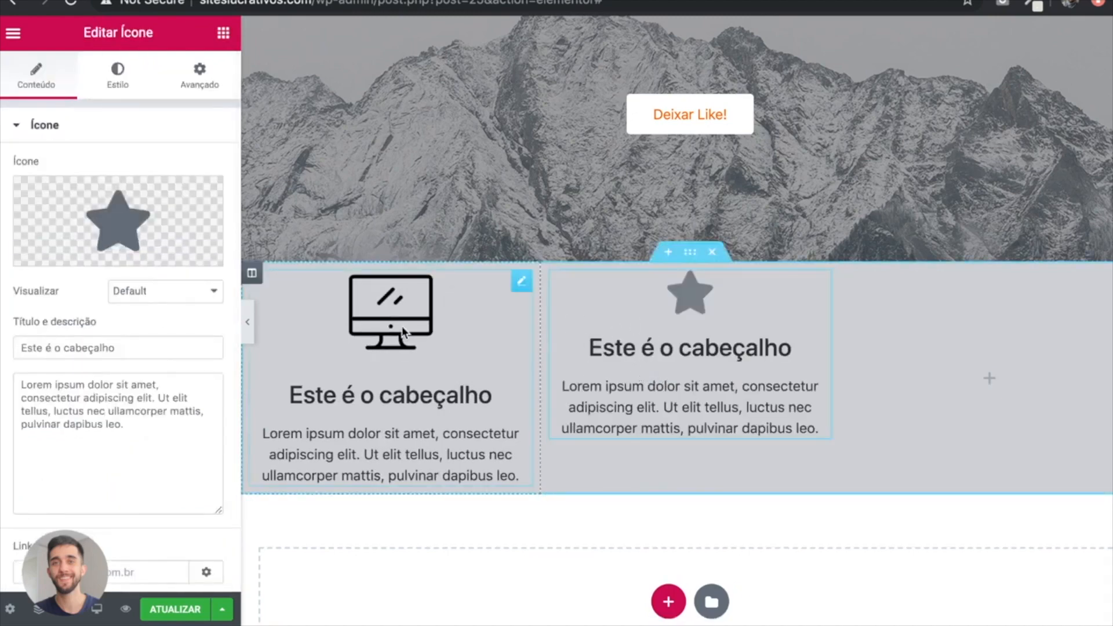
{"action": "left_click", "coordinate": [101, 213]}
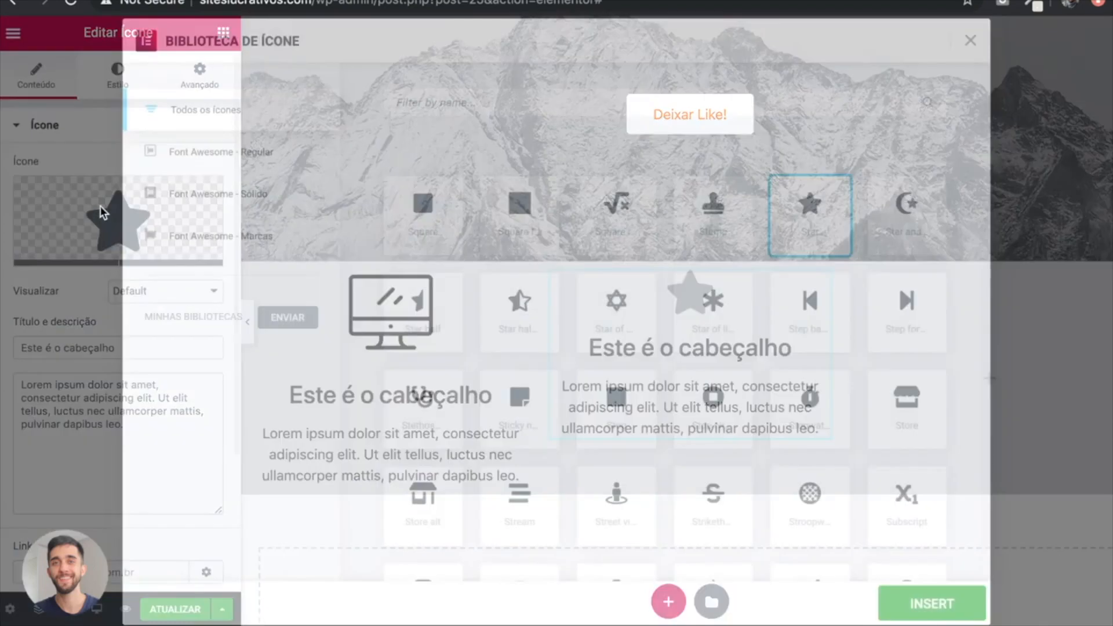
{"action": "scroll", "coordinate": [615, 358], "scroll_direction": "down", "scroll_amount": 2}
{"action": "scroll", "coordinate": [615, 357], "scroll_direction": "down", "scroll_amount": 14}
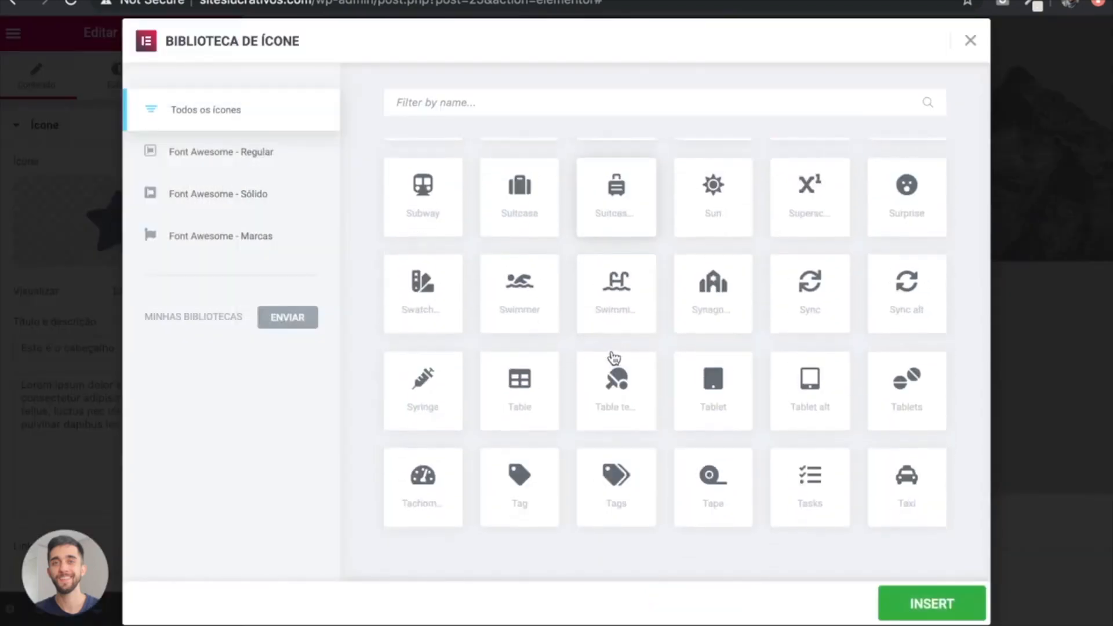
{"action": "scroll", "coordinate": [570, 313], "scroll_direction": "down", "scroll_amount": 6}
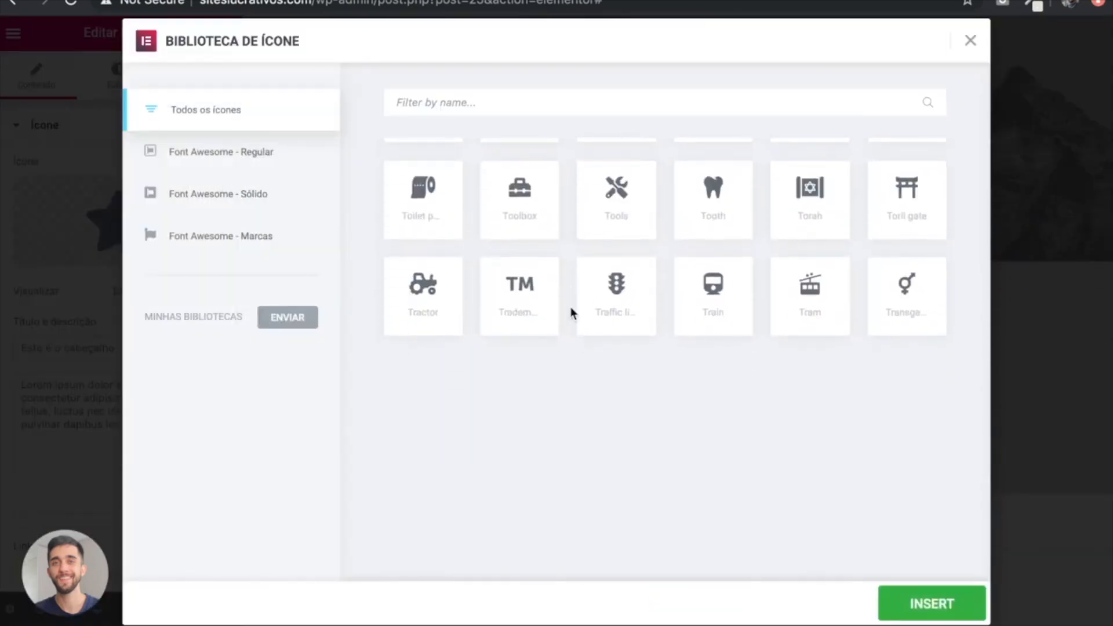
{"action": "scroll", "coordinate": [572, 314], "scroll_direction": "down", "scroll_amount": 5}
{"action": "scroll", "coordinate": [573, 315], "scroll_direction": "down", "scroll_amount": 12}
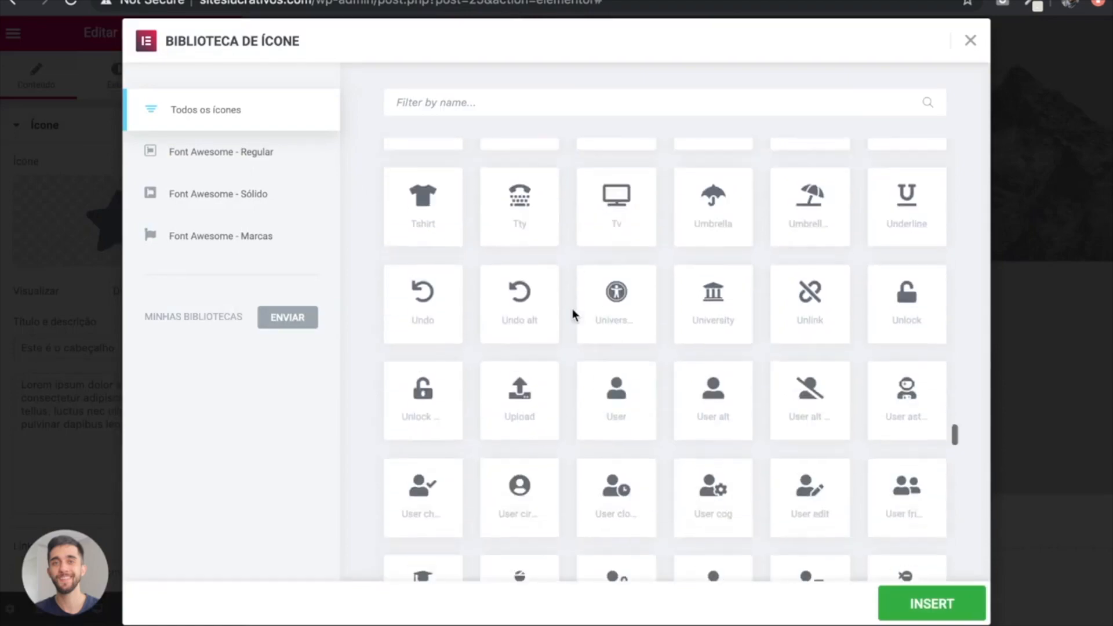
{"action": "scroll", "coordinate": [671, 353], "scroll_direction": "down", "scroll_amount": 5}
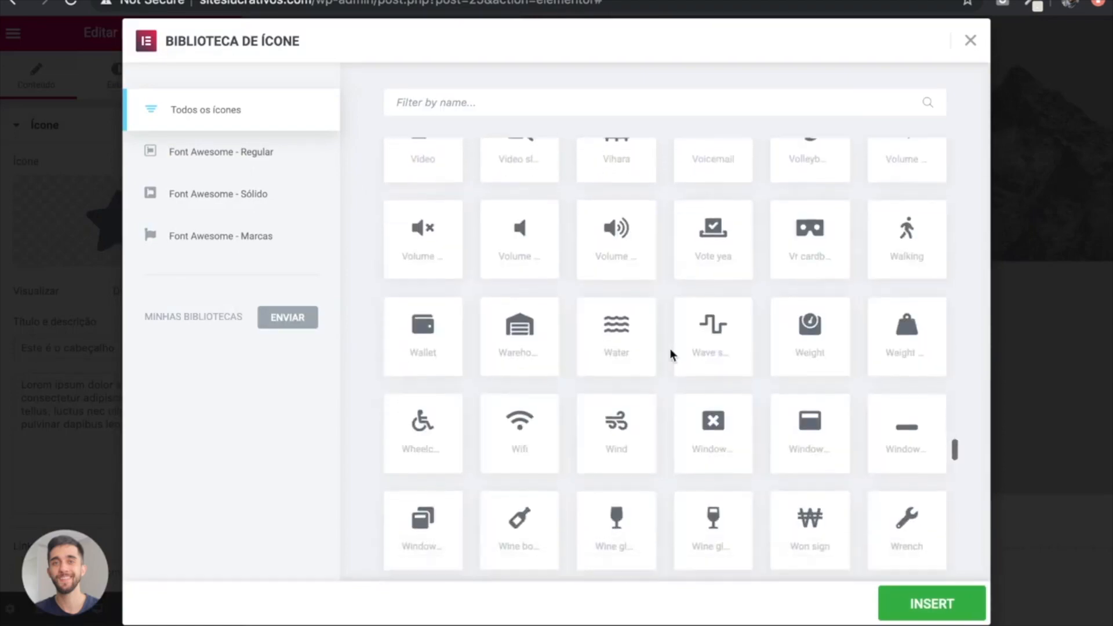
{"action": "left_click", "coordinate": [970, 39]}
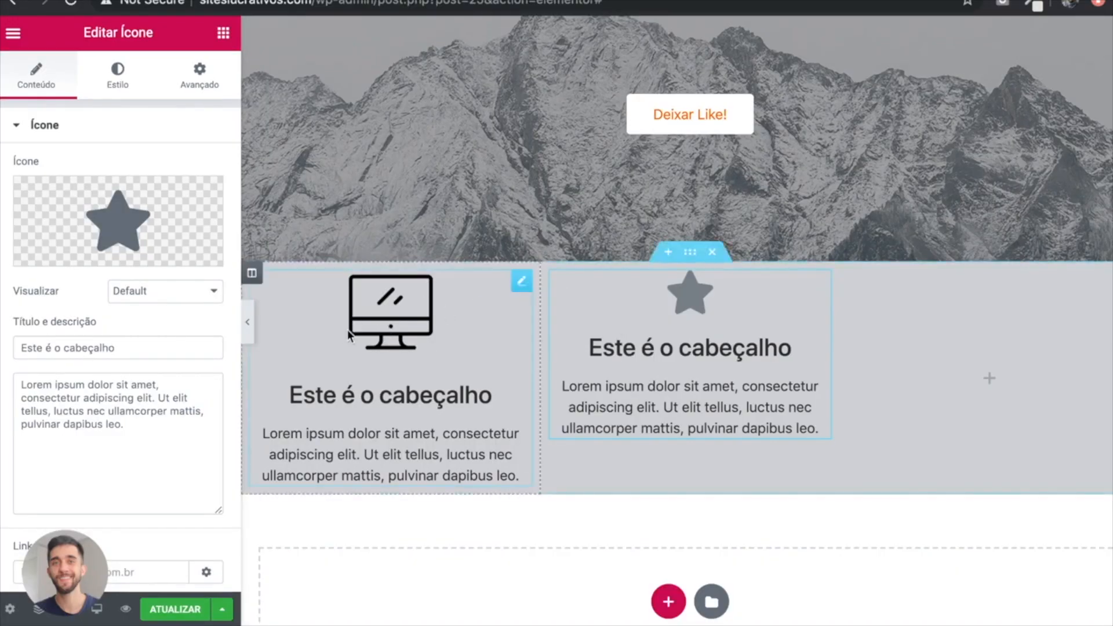
{"action": "right_click", "coordinate": [683, 371]}
{"action": "left_click", "coordinate": [728, 610]}
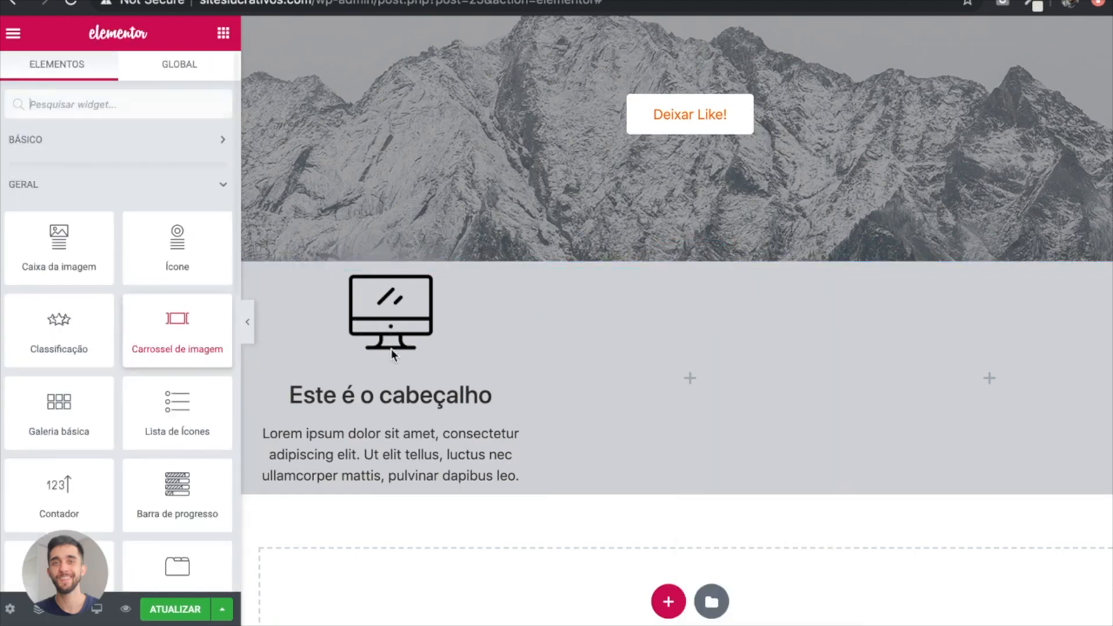
Step: Change the first column's image box title to "Um Site para Sua Empresa", keeping the placeholder description
{"action": "left_click", "coordinate": [396, 328]}
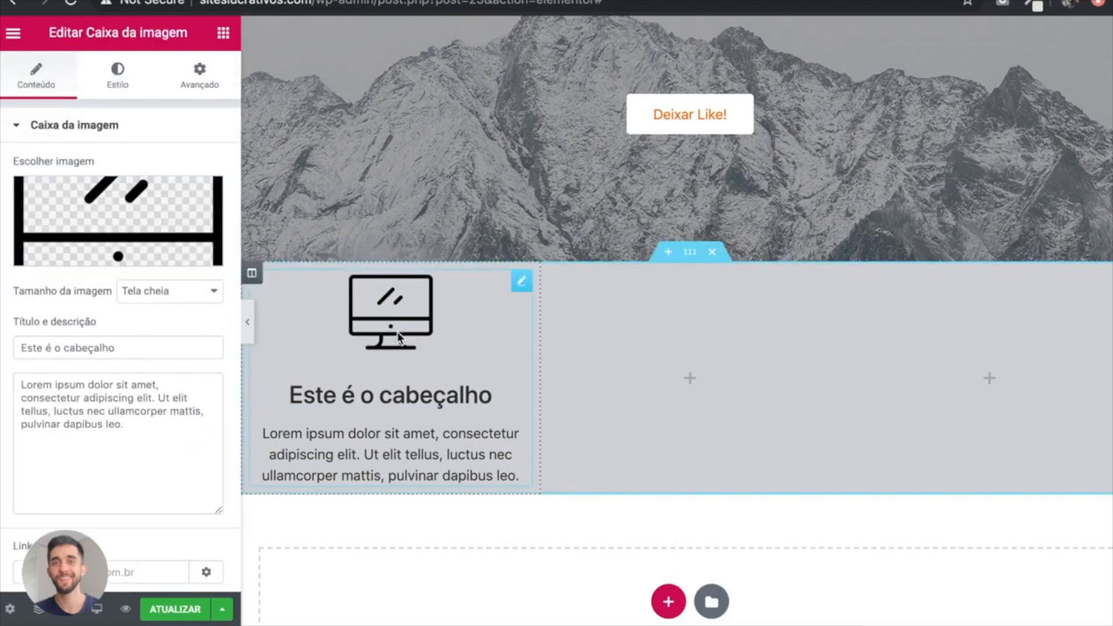
{"action": "left_click", "coordinate": [154, 348]}
{"action": "key", "text": "ctrl+a"}
{"action": "type", "text": "Um S"}
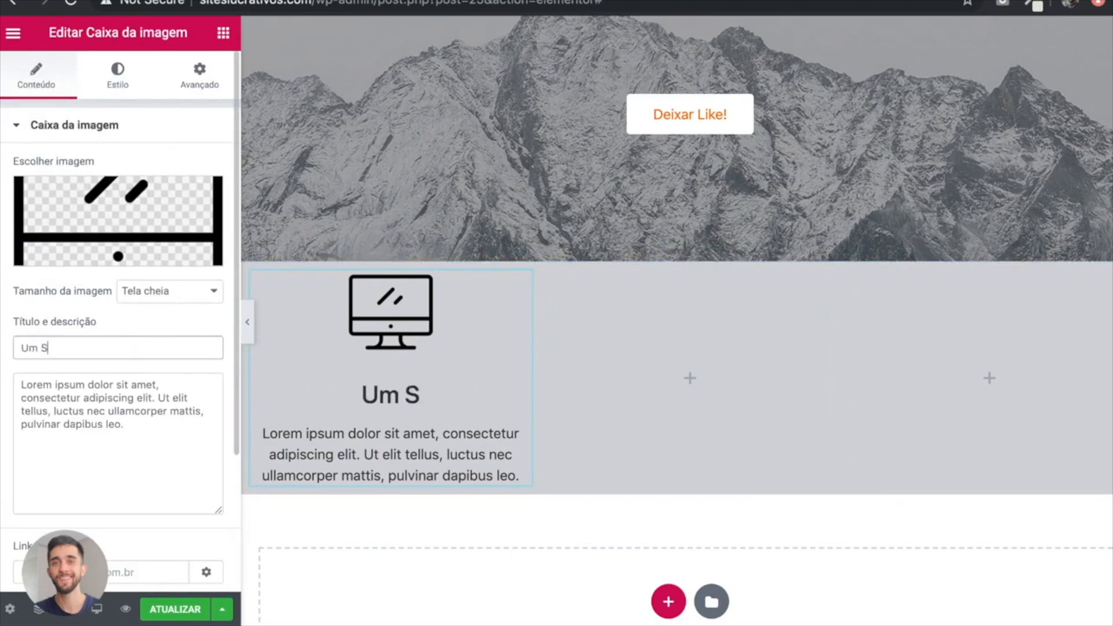
{"action": "type", "text": "ite para Sua Empresa"}
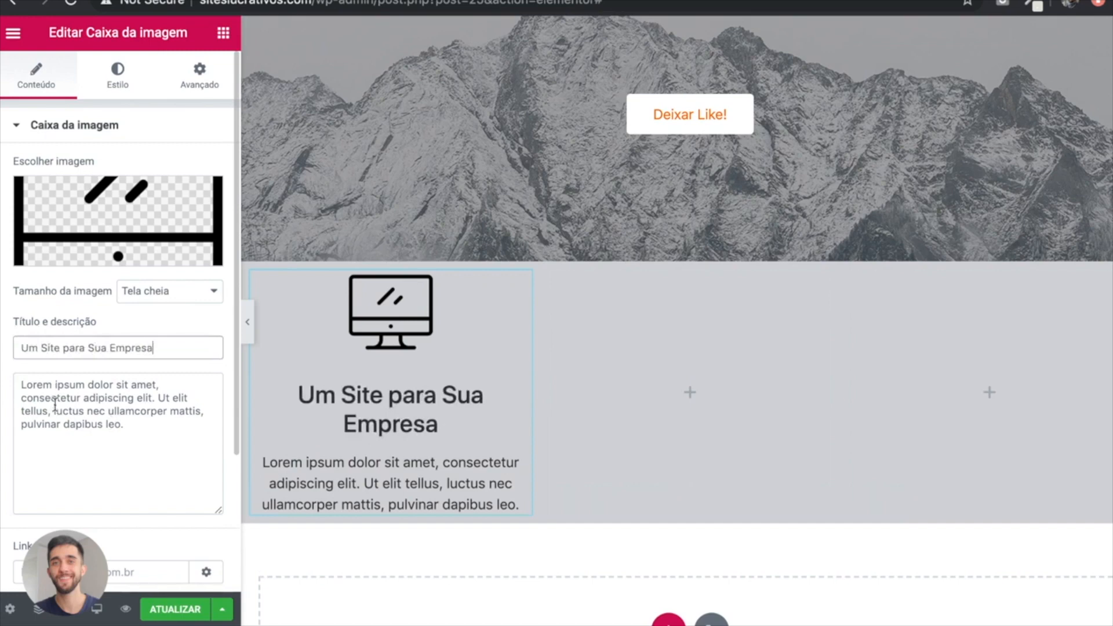
{"action": "left_click_drag", "start_coordinate": [21, 382], "coordinate": [164, 455]}
{"action": "left_click", "coordinate": [165, 456]}
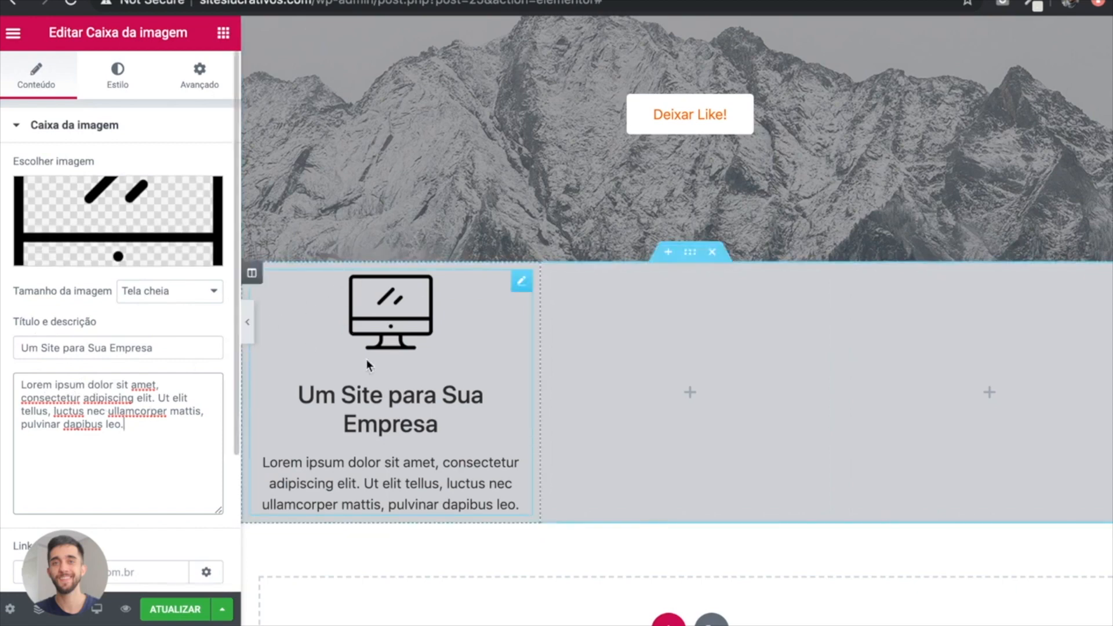
Step: Reduce the image spacing of the first column's image box to 4, keeping the width at 30%
{"action": "scroll", "coordinate": [54, 350], "scroll_direction": "down", "scroll_amount": 1}
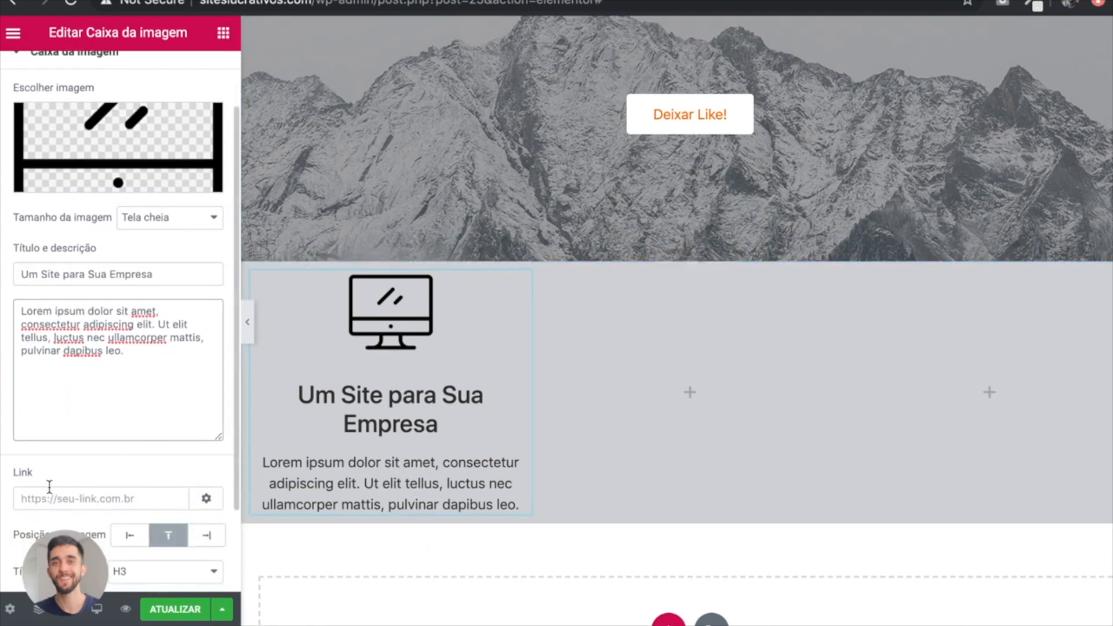
{"action": "scroll", "coordinate": [123, 339], "scroll_direction": "up", "scroll_amount": 1}
{"action": "left_click", "coordinate": [117, 84]}
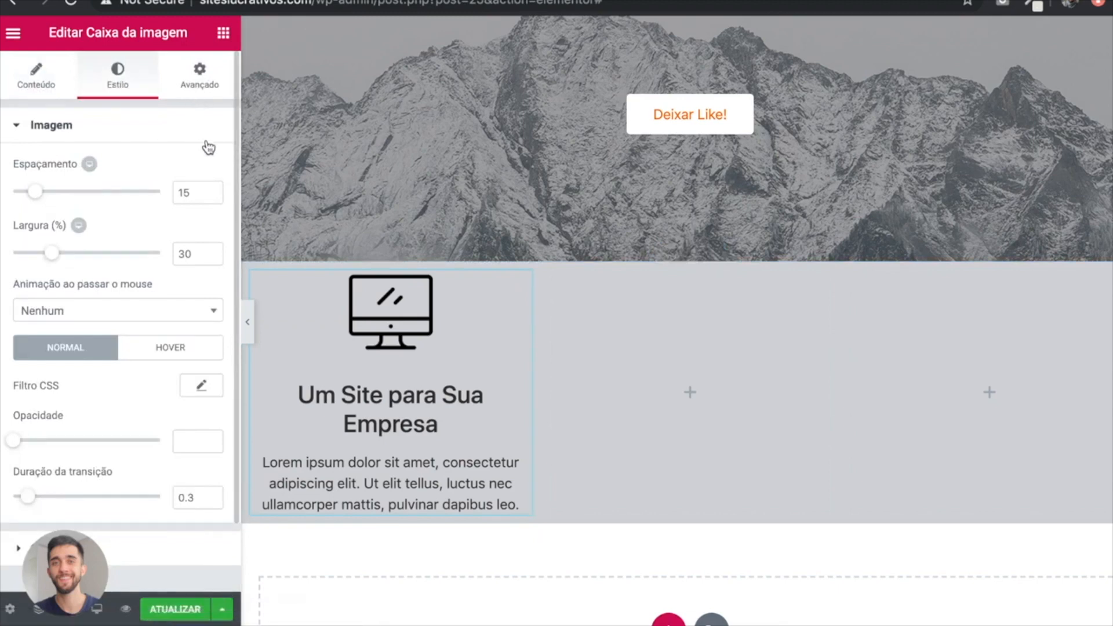
{"action": "left_click_drag", "start_coordinate": [35, 197], "coordinate": [20, 197]}
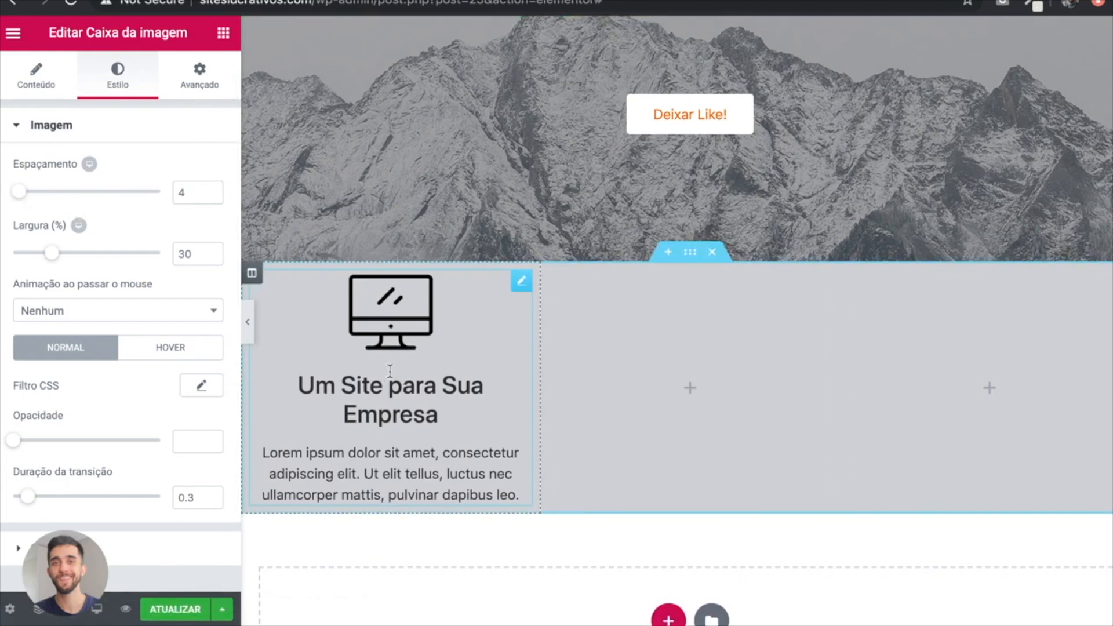
{"action": "mouse_move", "coordinate": [52, 253]}
{"action": "left_mouse_down"}
{"action": "mouse_move", "coordinate": [78, 256]}
{"action": "mouse_move", "coordinate": [53, 255]}
{"action": "left_mouse_up"}
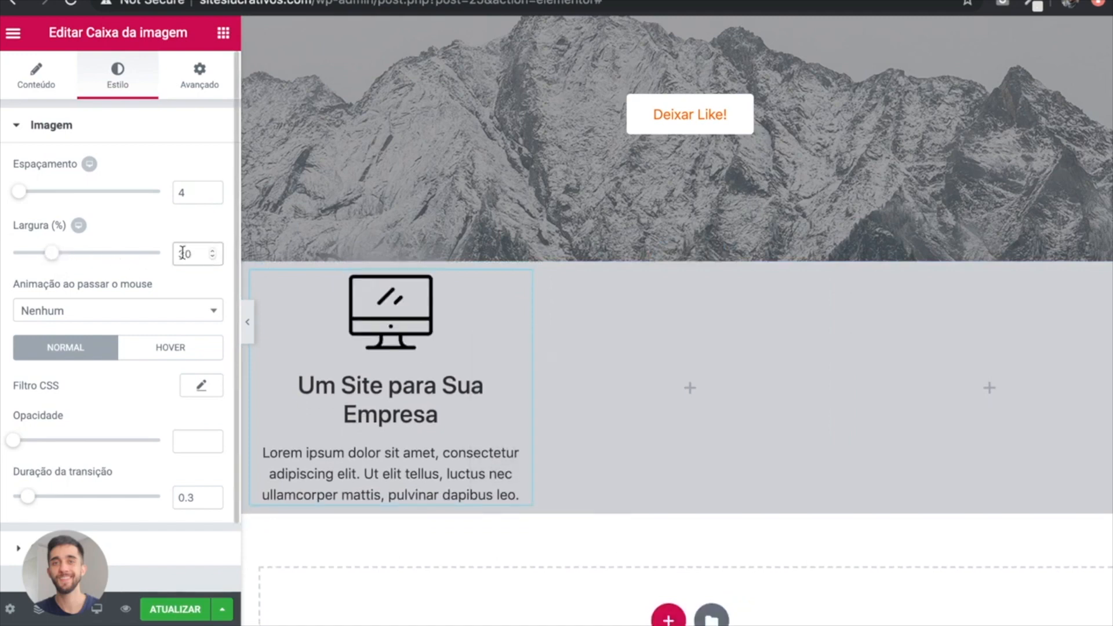
Step: Apply the Grow hover animation to the image box's picture and set its opacity to 1
{"action": "left_click", "coordinate": [161, 315]}
{"action": "left_click", "coordinate": [79, 365]}
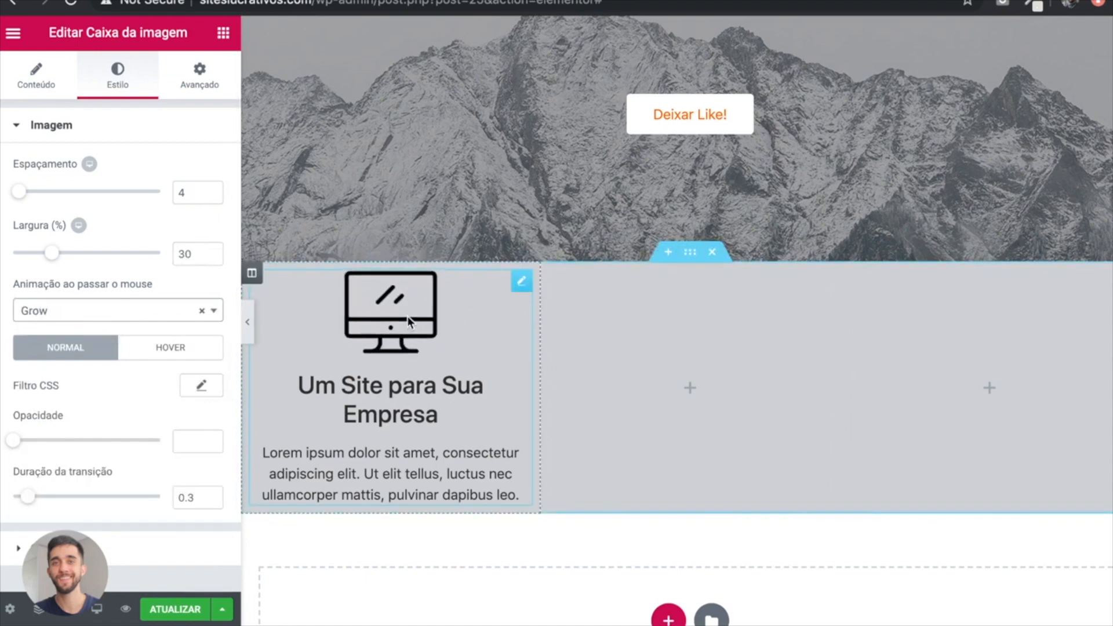
{"action": "left_click_drag", "start_coordinate": [14, 436], "coordinate": [2, 456]}
{"action": "left_click_drag", "start_coordinate": [196, 441], "coordinate": [134, 450]}
{"action": "type", "text": "1"}
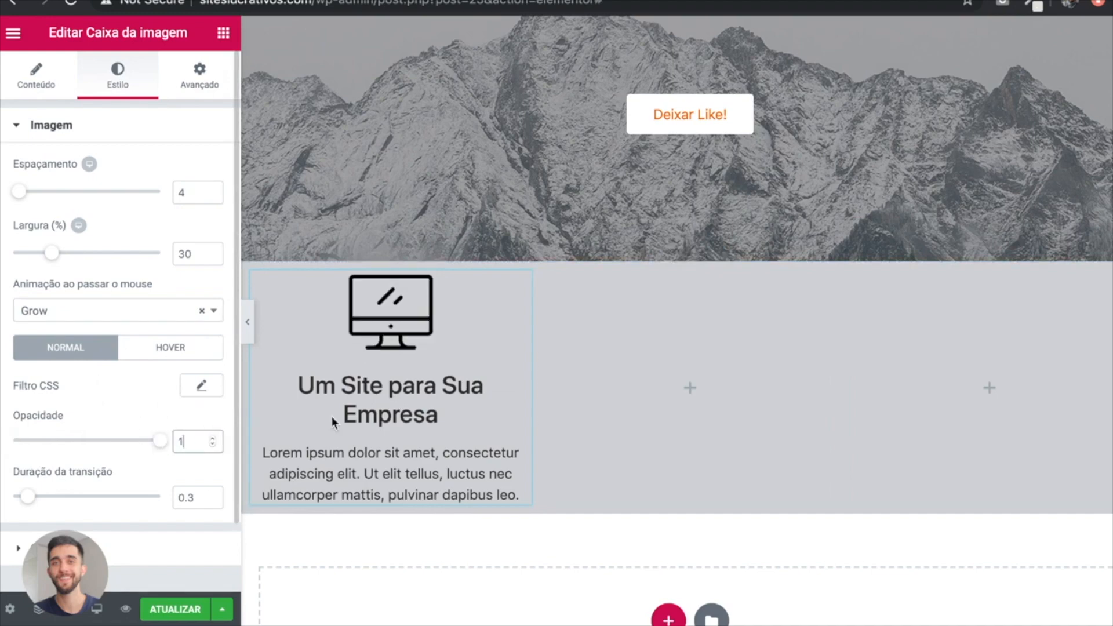
Step: Set the image box title's spacing to 14 and its text colour to black
{"action": "left_click", "coordinate": [137, 546]}
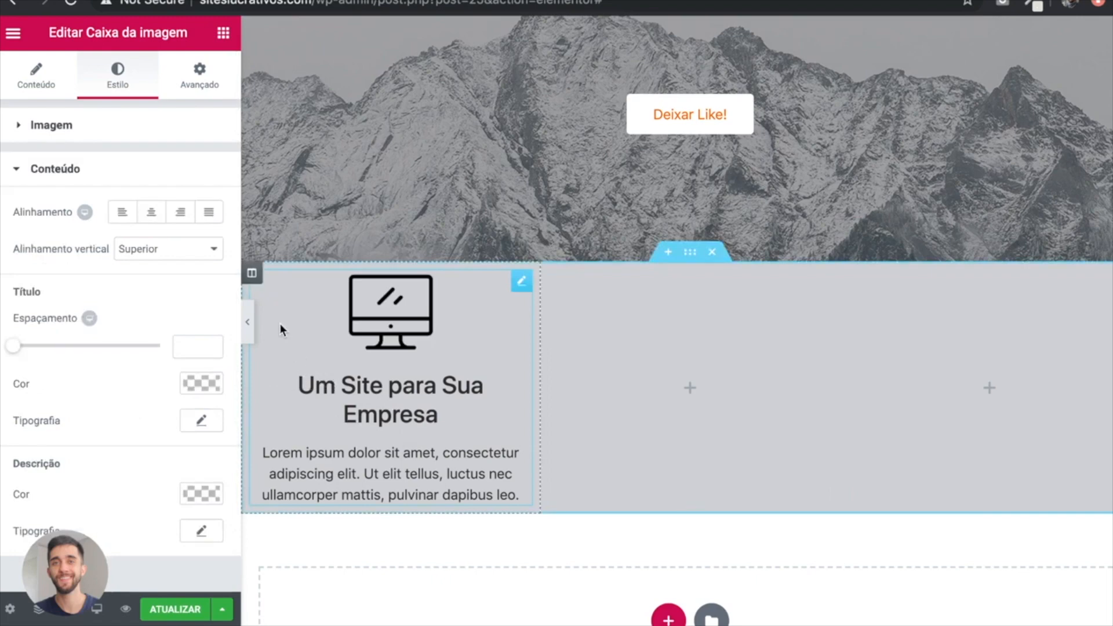
{"action": "left_click", "coordinate": [191, 345]}
{"action": "type", "text": "14"}
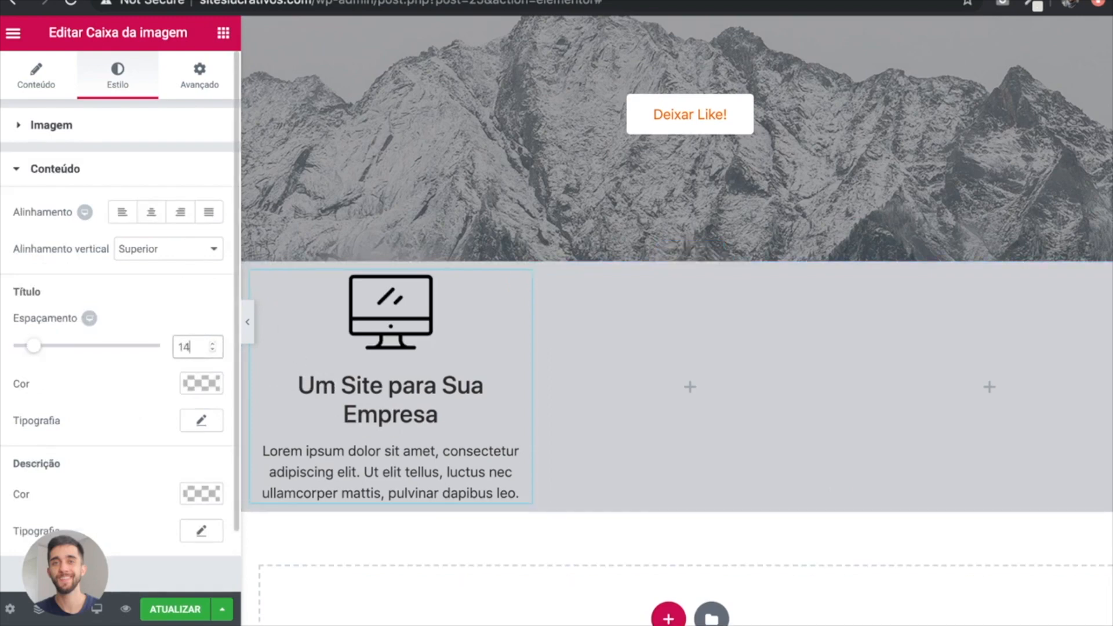
{"action": "left_click", "coordinate": [214, 382]}
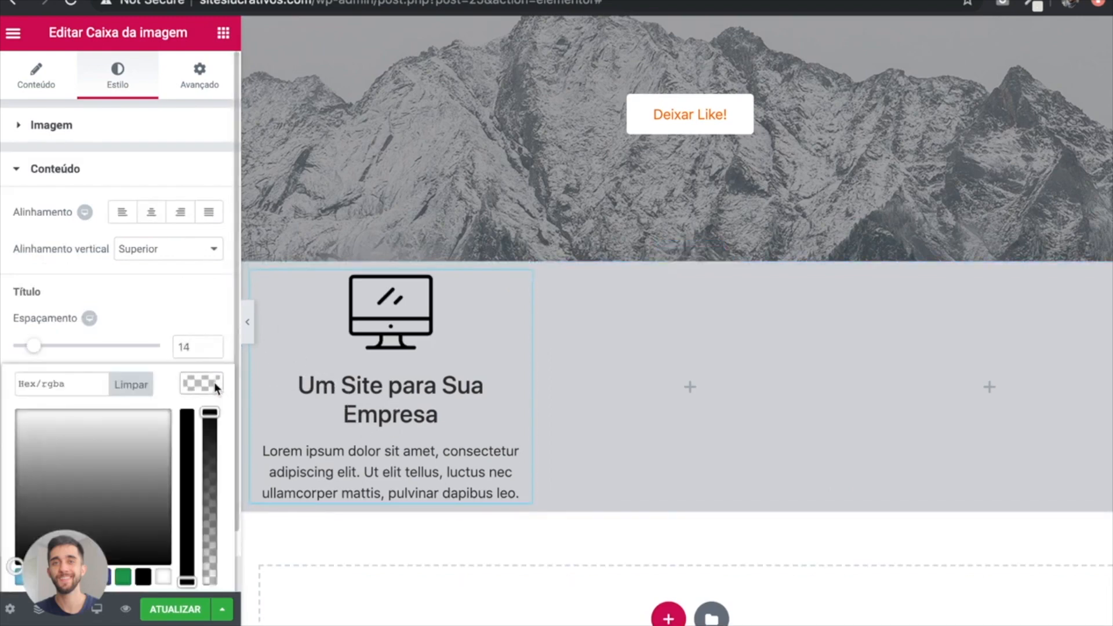
{"action": "left_click", "coordinate": [225, 403]}
{"action": "left_click", "coordinate": [210, 383]}
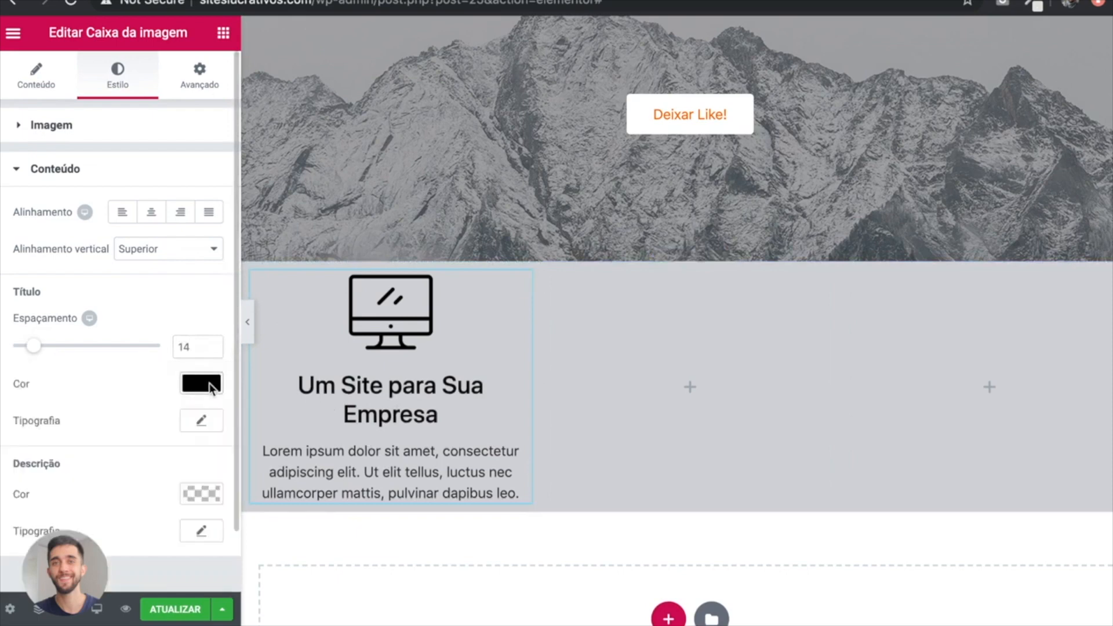
Step: Set the font weight of the image box title to 600
{"action": "left_click", "coordinate": [203, 421]}
{"action": "scroll", "coordinate": [122, 417], "scroll_direction": "down", "scroll_amount": 3}
{"action": "left_click", "coordinate": [137, 418]}
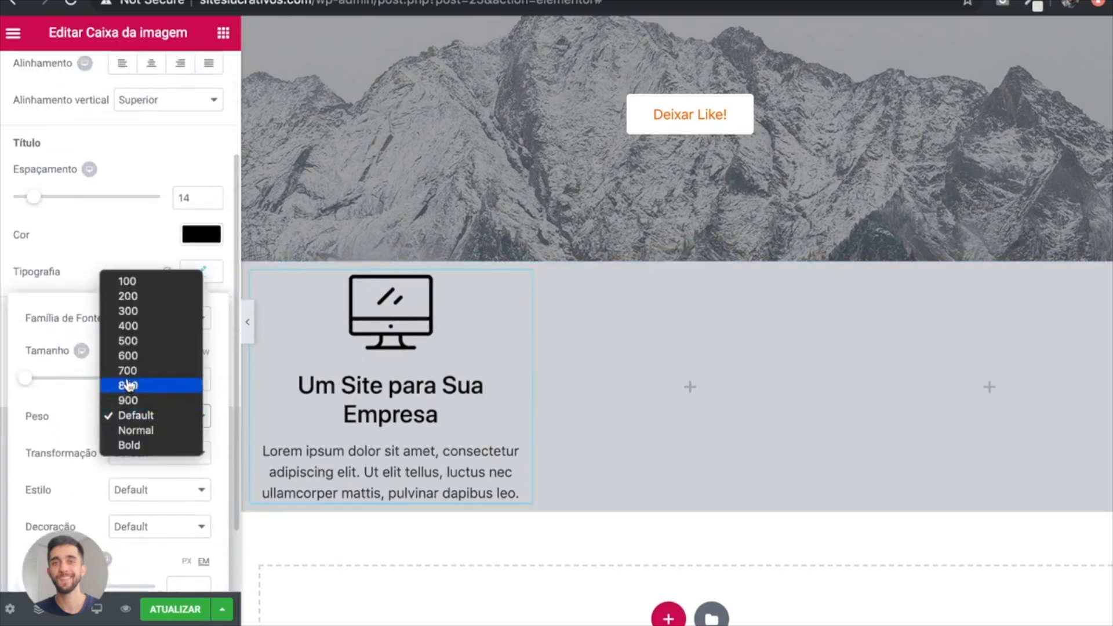
{"action": "left_click", "coordinate": [128, 356]}
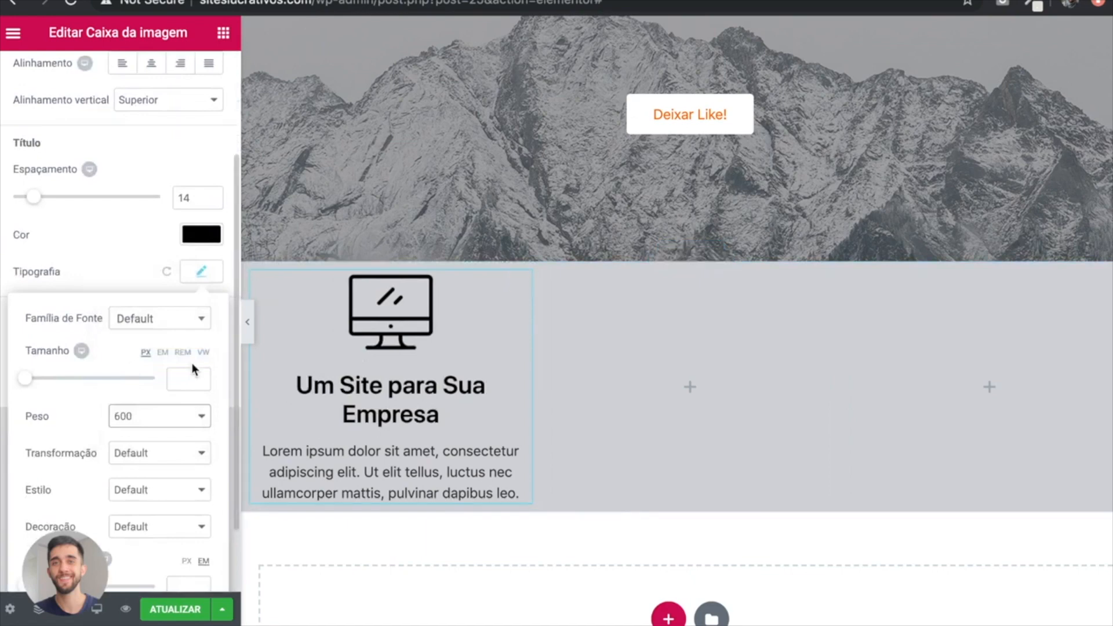
{"action": "left_click", "coordinate": [201, 271]}
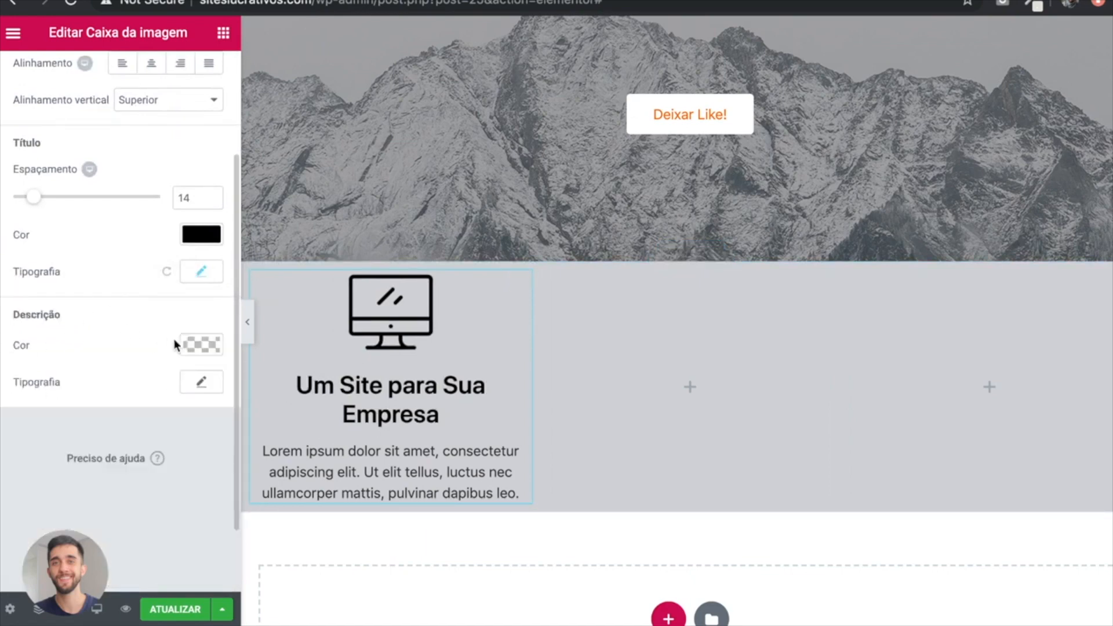
Step: Set the image box description colour to semi-transparent black, rgba(0,0,0,0.7)
{"action": "left_click", "coordinate": [200, 345]}
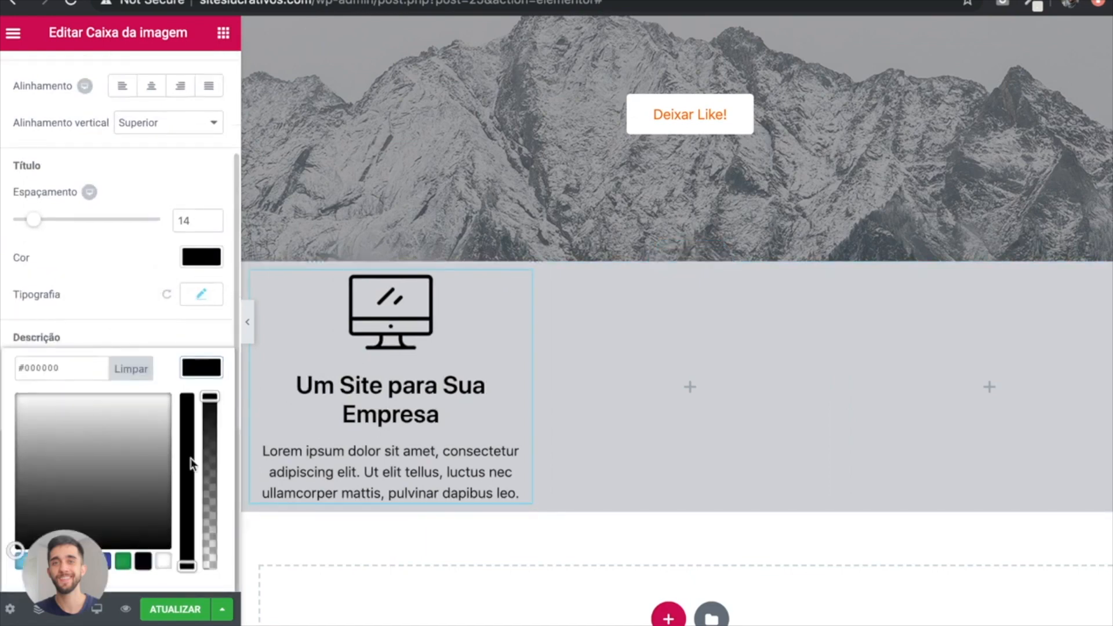
{"action": "left_click_drag", "start_coordinate": [210, 396], "coordinate": [209, 448]}
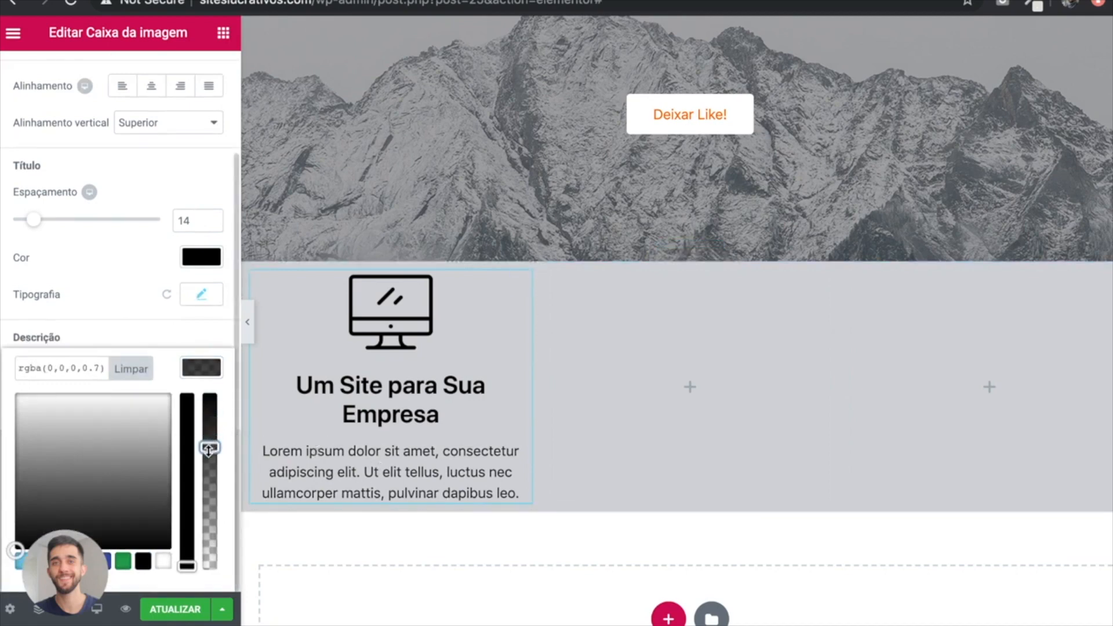
{"action": "left_click", "coordinate": [201, 367]}
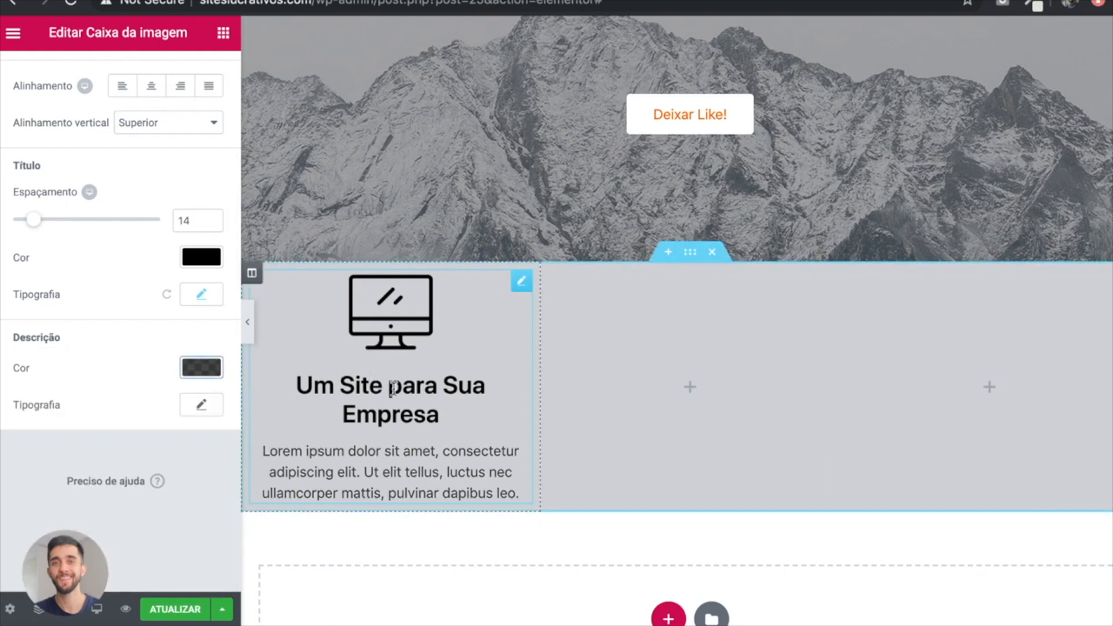
{"action": "left_click", "coordinate": [223, 33]}
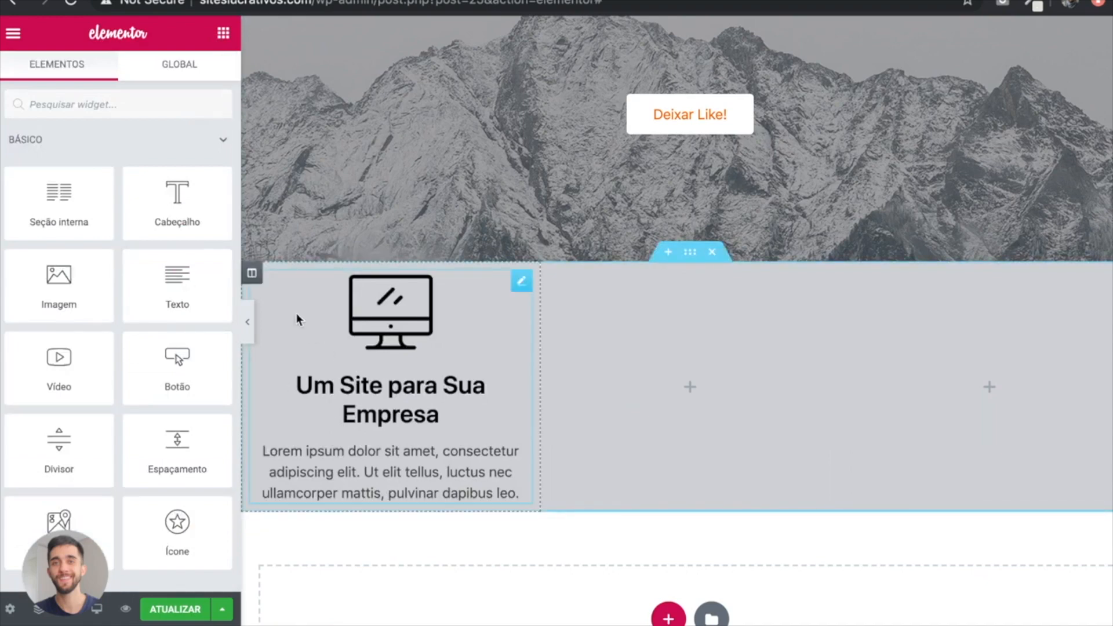
Step: Give the first column a solid white background
{"action": "left_click", "coordinate": [252, 274]}
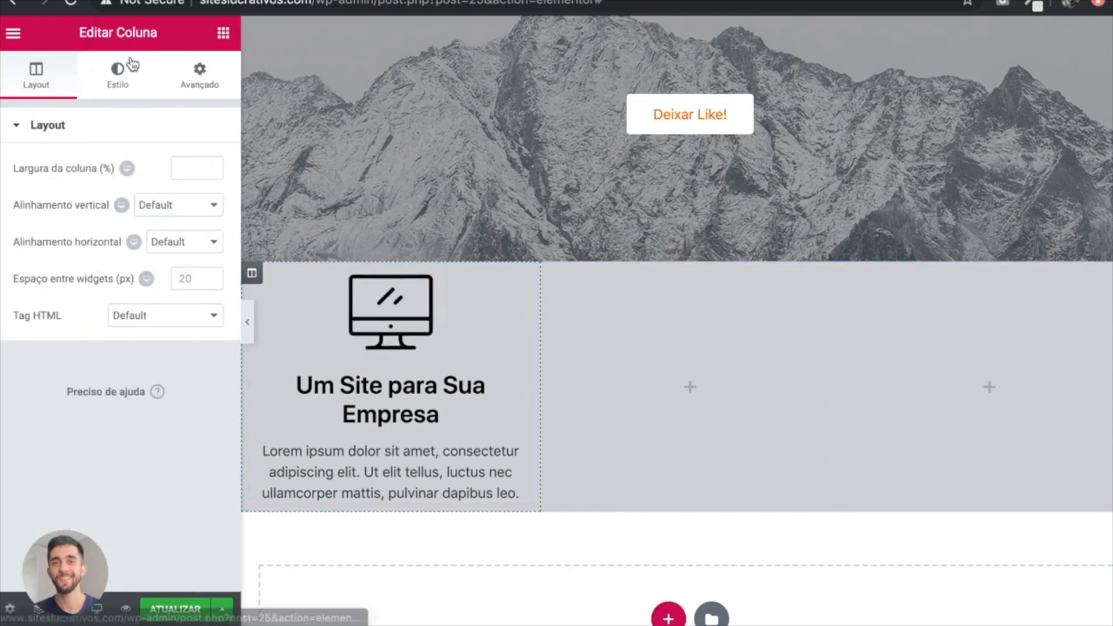
{"action": "left_click", "coordinate": [116, 87]}
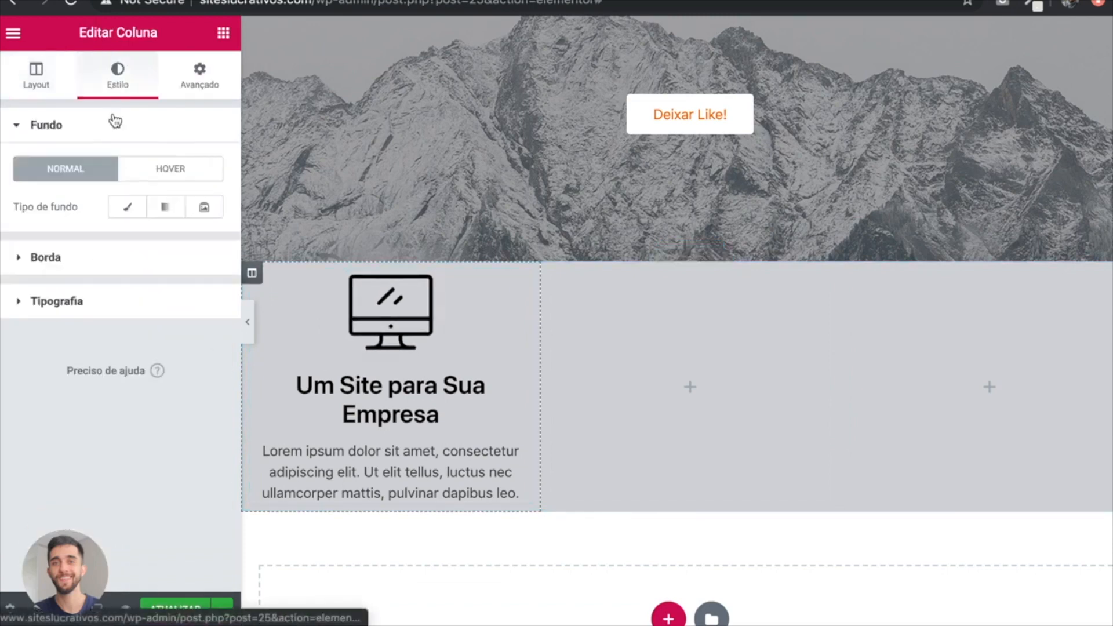
{"action": "left_click", "coordinate": [125, 214]}
{"action": "left_click", "coordinate": [194, 244]}
{"action": "left_click_drag", "start_coordinate": [24, 342], "coordinate": [10, 258]}
{"action": "left_click", "coordinate": [1, 232]}
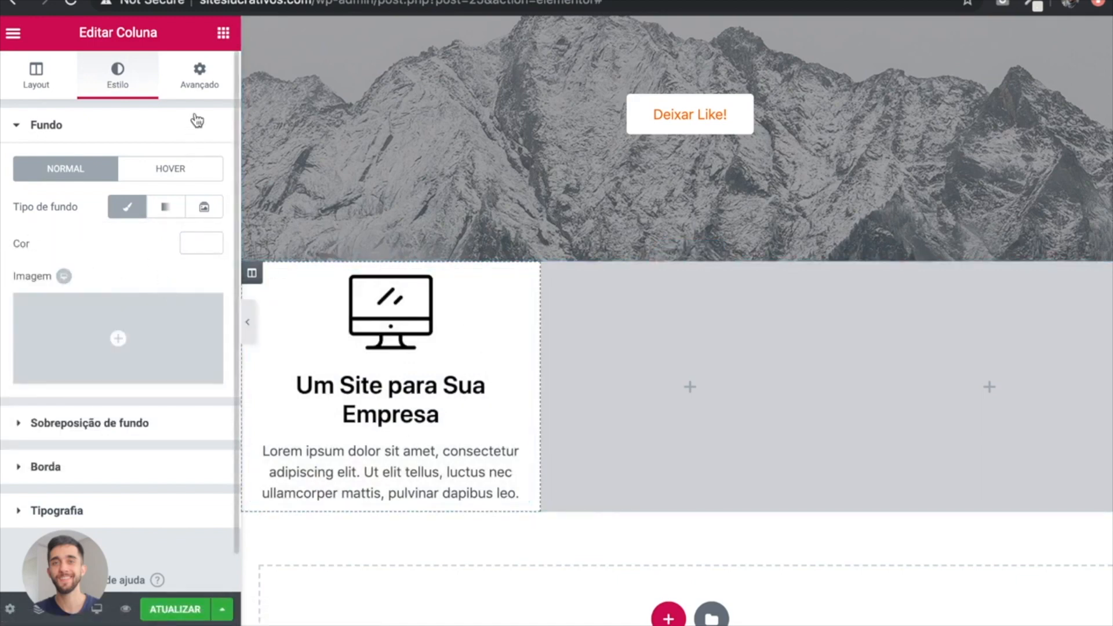
Step: Unlink the first column's margin and padding values and set its top margin to -50 px
{"action": "left_click", "coordinate": [200, 75]}
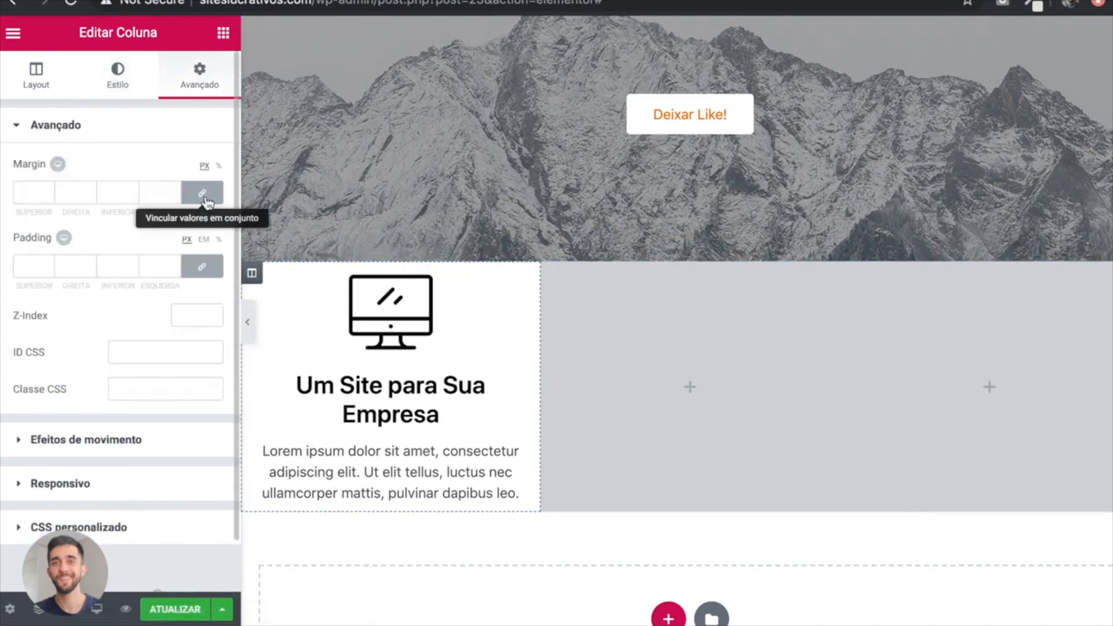
{"action": "left_click", "coordinate": [202, 195]}
{"action": "left_click", "coordinate": [204, 269]}
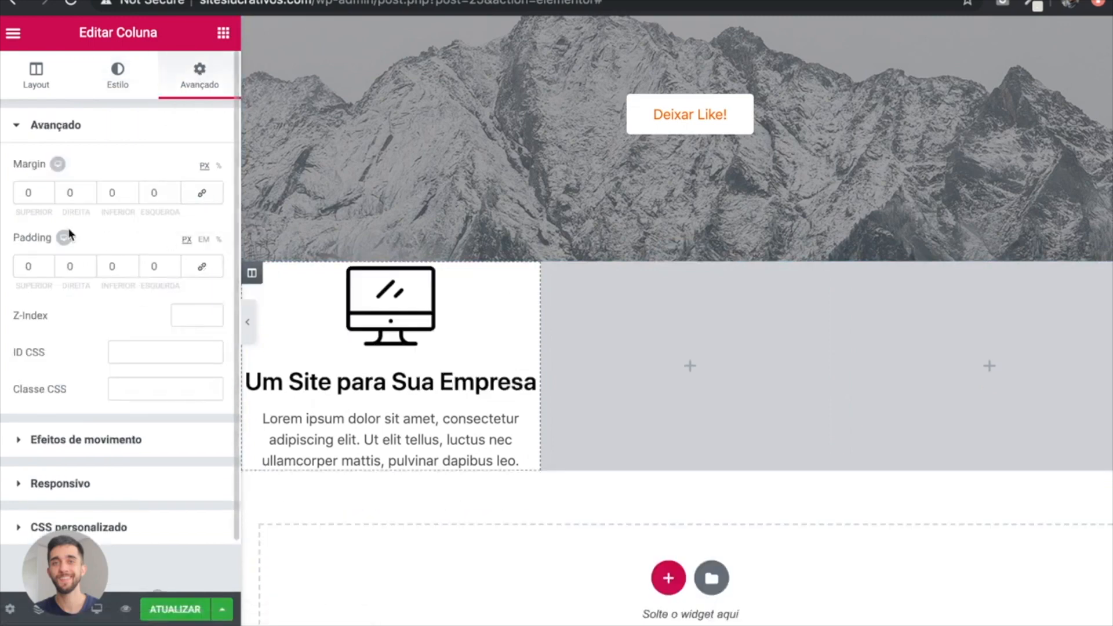
{"action": "left_click", "coordinate": [48, 196]}
{"action": "left_click", "coordinate": [48, 196]}
{"action": "left_click", "coordinate": [48, 196]}
{"action": "key", "text": "BackSpace"}
{"action": "type", "text": "50"}
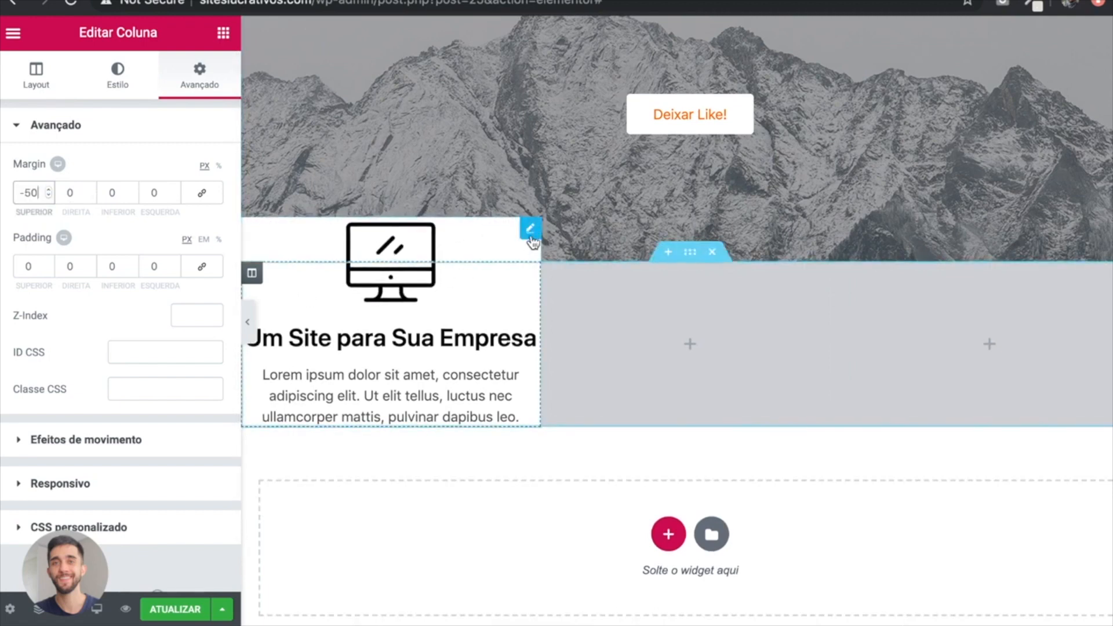
Step: Set the first column's right and left margins to 30 px and its bottom margin to 90 px
{"action": "left_click", "coordinate": [70, 192]}
{"action": "type", "text": "30"}
{"action": "left_click", "coordinate": [154, 192]}
{"action": "type", "text": "30"}
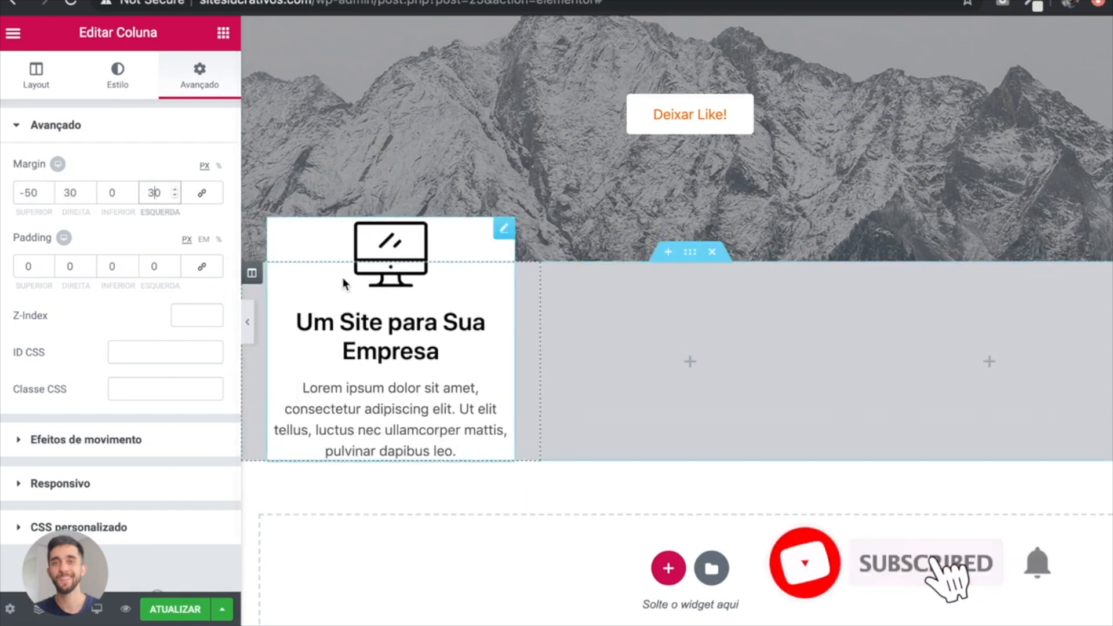
{"action": "left_click", "coordinate": [109, 194]}
{"action": "type", "text": "90"}
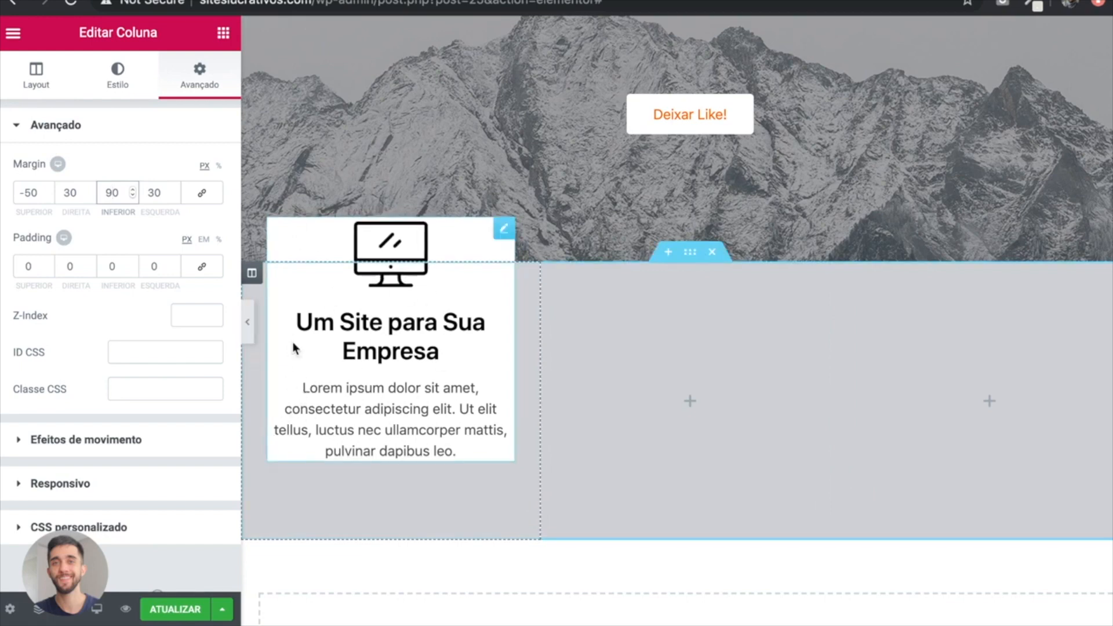
Step: Set the first column's padding to 40 px top, 30 px right, 50 px bottom and 30 px left
{"action": "left_click", "coordinate": [34, 266]}
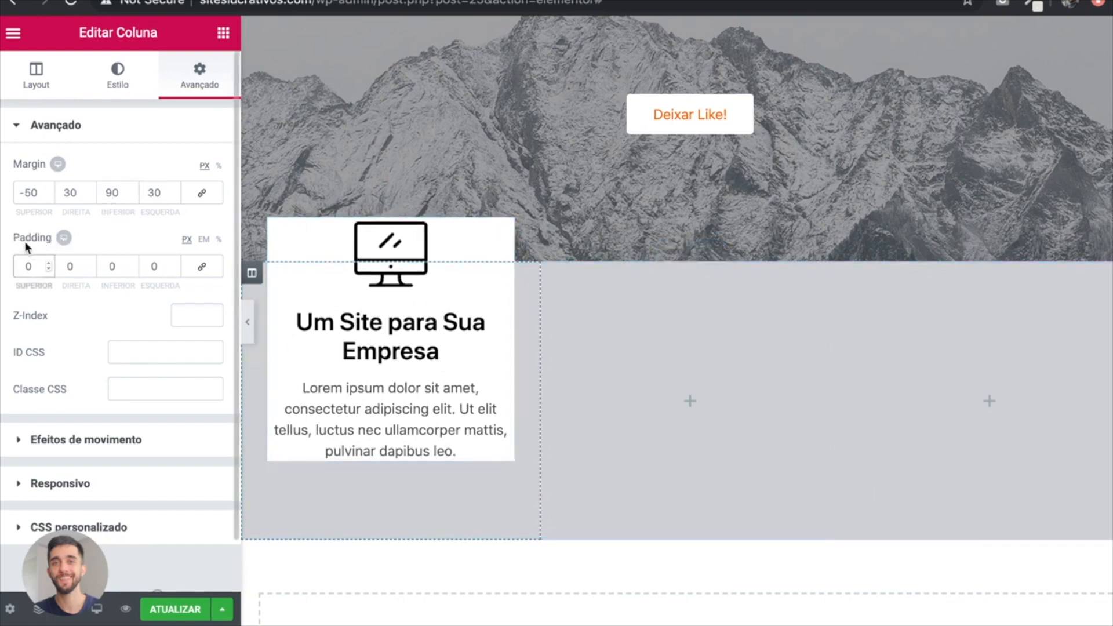
{"action": "left_click", "coordinate": [19, 266]}
{"action": "type", "text": "4"}
{"action": "left_click", "coordinate": [62, 266]}
{"action": "type", "text": "3"}
{"action": "left_click", "coordinate": [146, 266]}
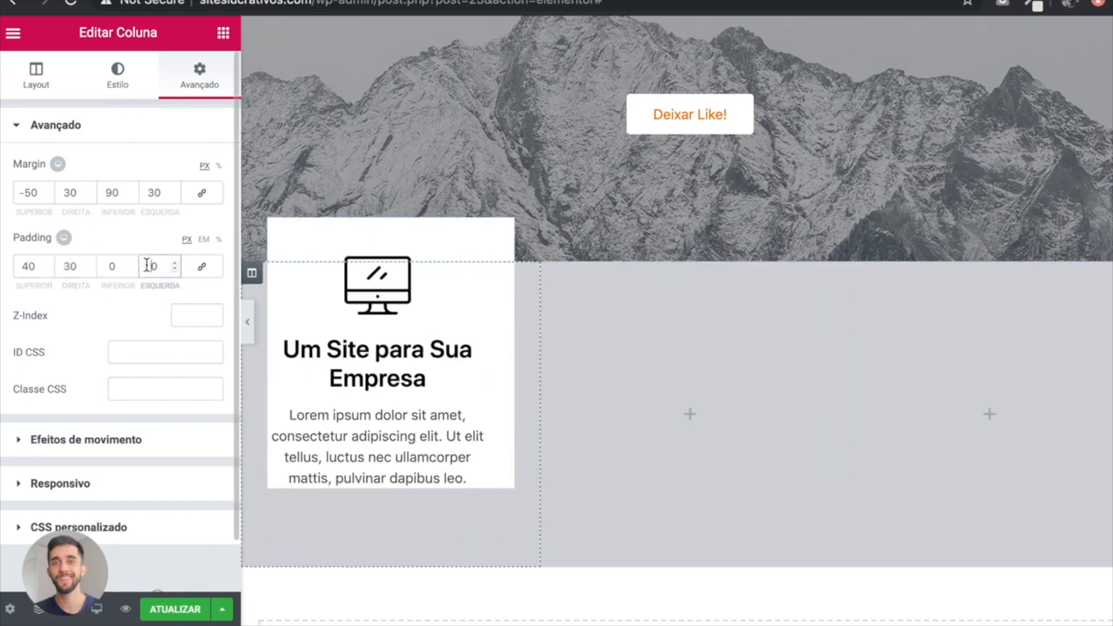
{"action": "type", "text": "3"}
{"action": "left_click", "coordinate": [112, 267]}
{"action": "type", "text": "5"}
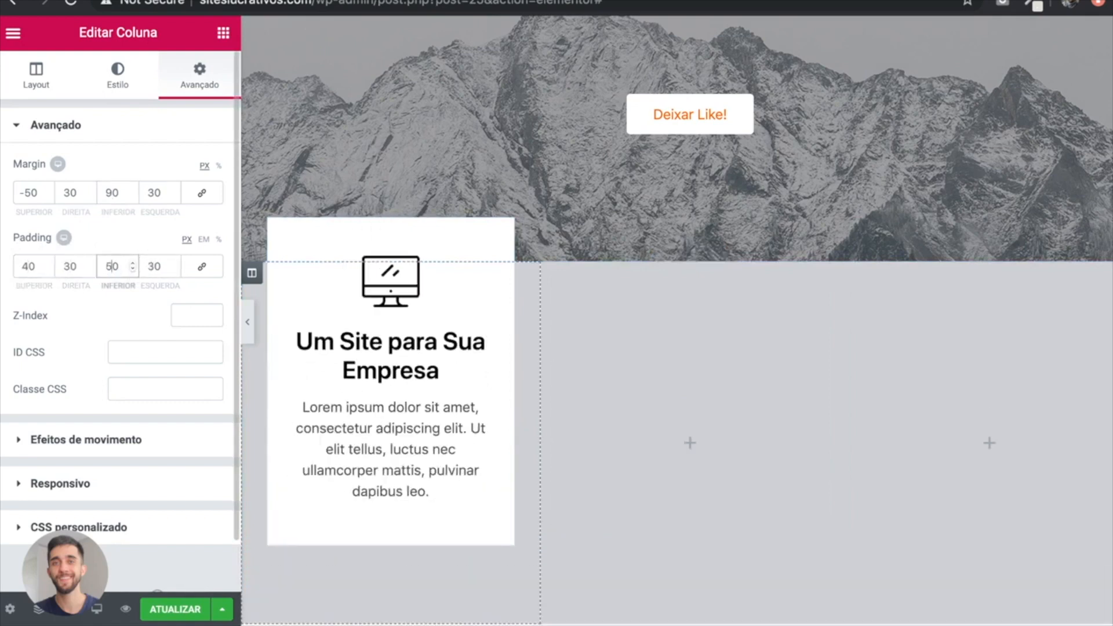
Step: Add a box shadow to the first column with horizontal and vertical offsets of 4
{"action": "scroll", "coordinate": [584, 390], "scroll_direction": "down", "scroll_amount": 2}
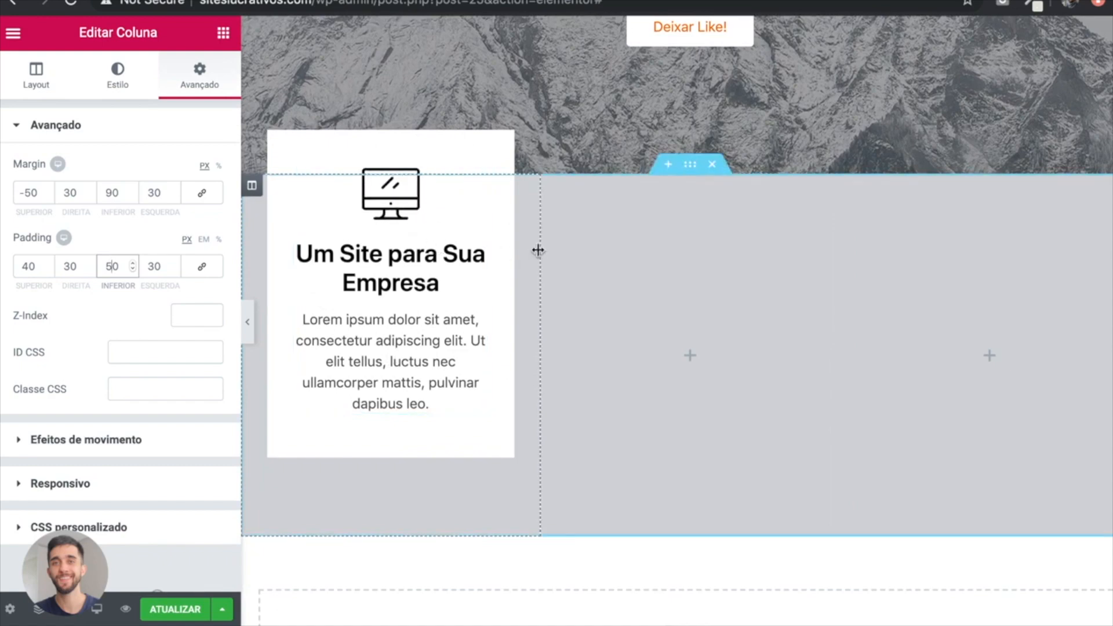
{"action": "left_click", "coordinate": [118, 74]}
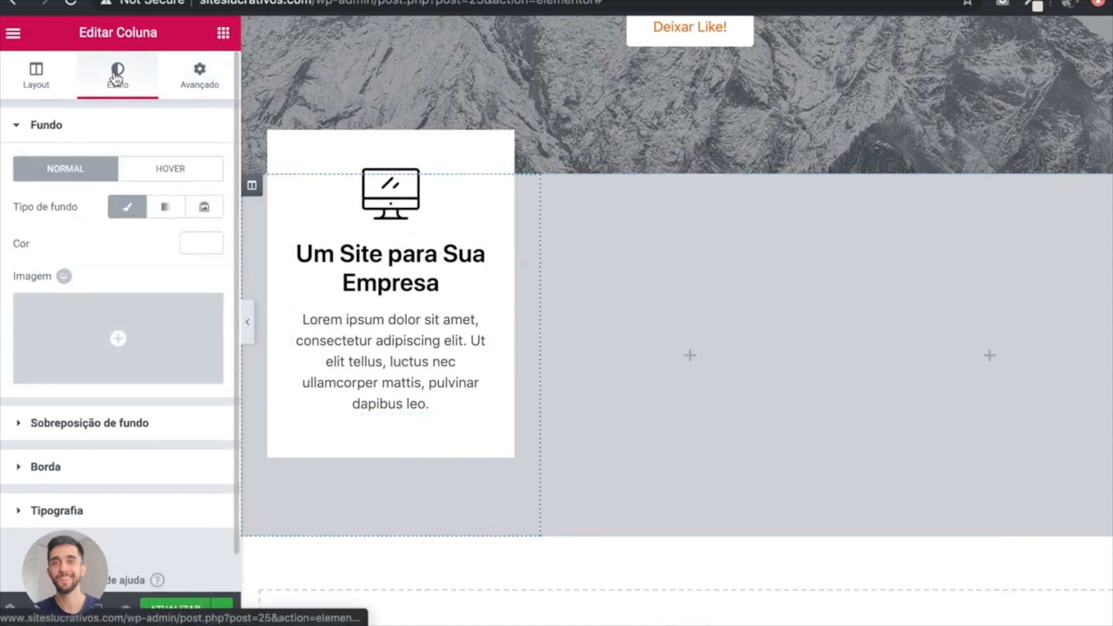
{"action": "left_click", "coordinate": [45, 470]}
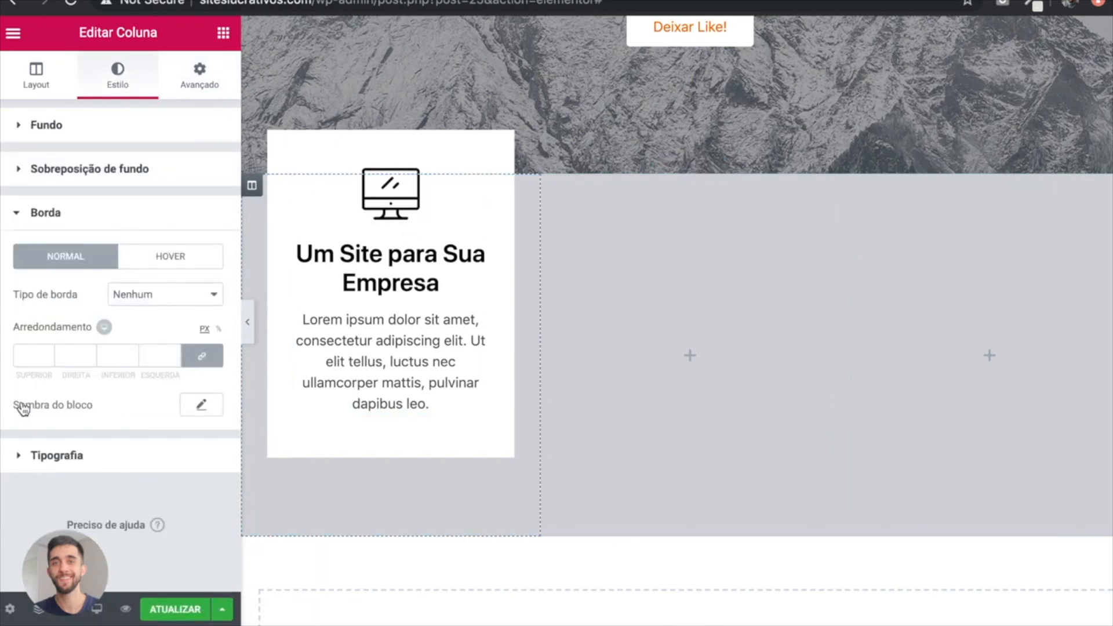
{"action": "left_click", "coordinate": [203, 406]}
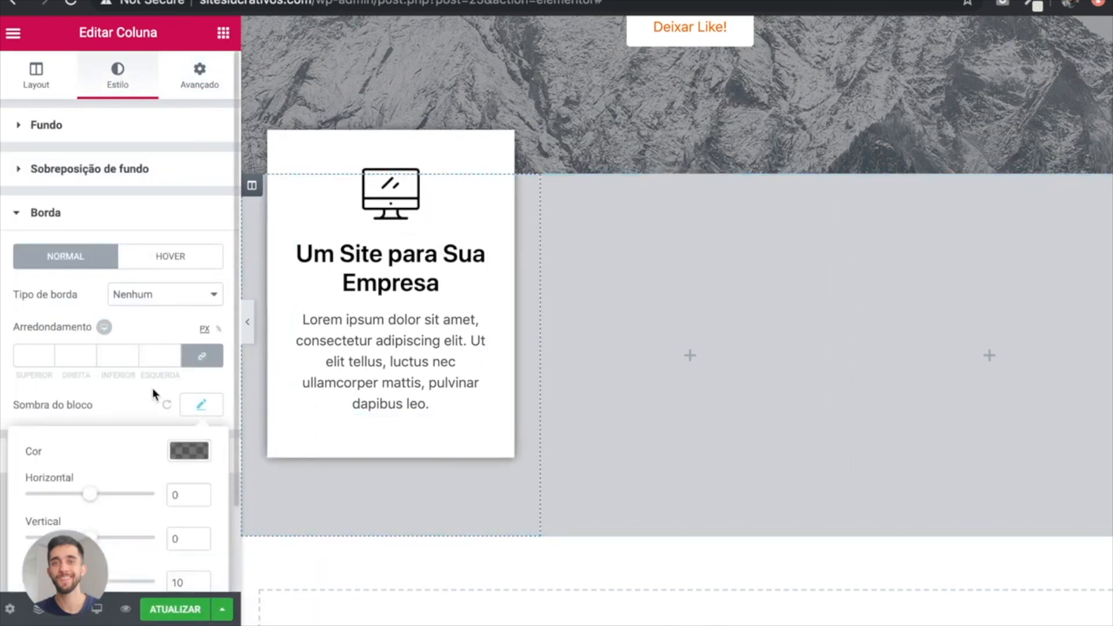
{"action": "scroll", "coordinate": [152, 388], "scroll_direction": "down", "scroll_amount": 2}
{"action": "left_click_drag", "start_coordinate": [91, 404], "coordinate": [94, 405]}
{"action": "left_click_drag", "start_coordinate": [91, 446], "coordinate": [93, 447]}
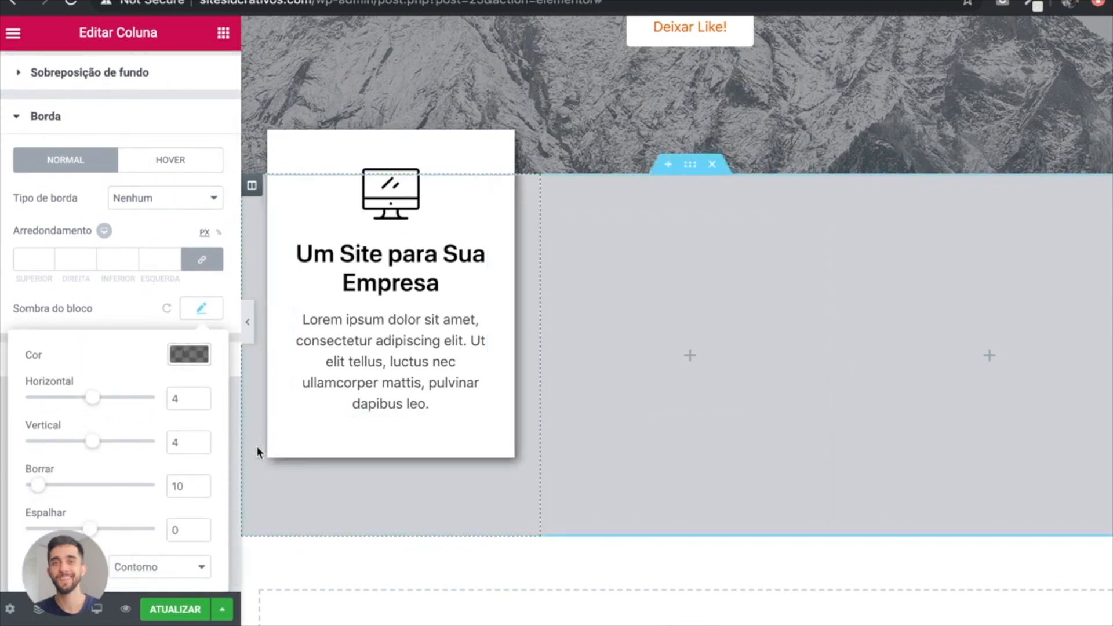
Step: Lighten the column's box shadow by lowering its black colour's opacity to about 0.38
{"action": "left_click", "coordinate": [187, 356]}
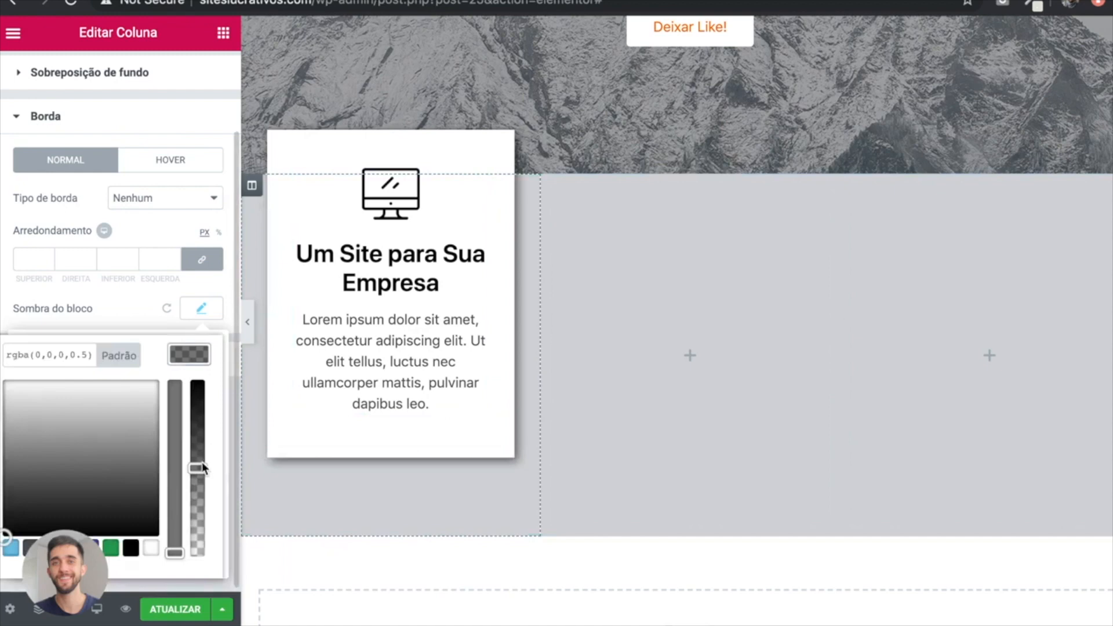
{"action": "left_click_drag", "start_coordinate": [197, 468], "coordinate": [197, 493]}
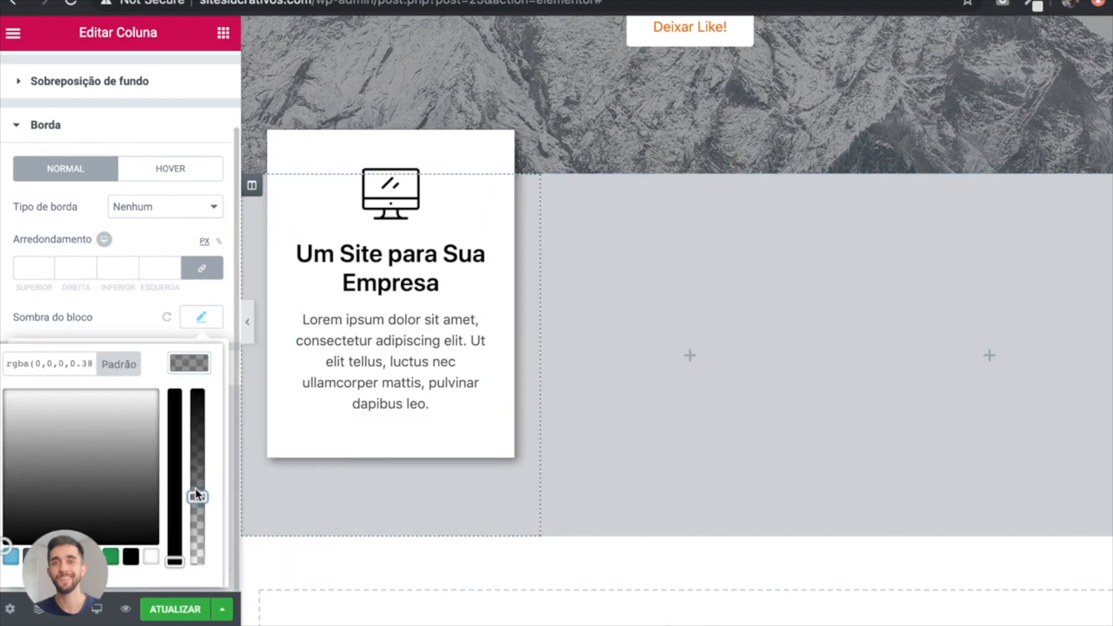
{"action": "left_click", "coordinate": [187, 364]}
{"action": "left_click", "coordinate": [186, 362]}
{"action": "left_click", "coordinate": [200, 361]}
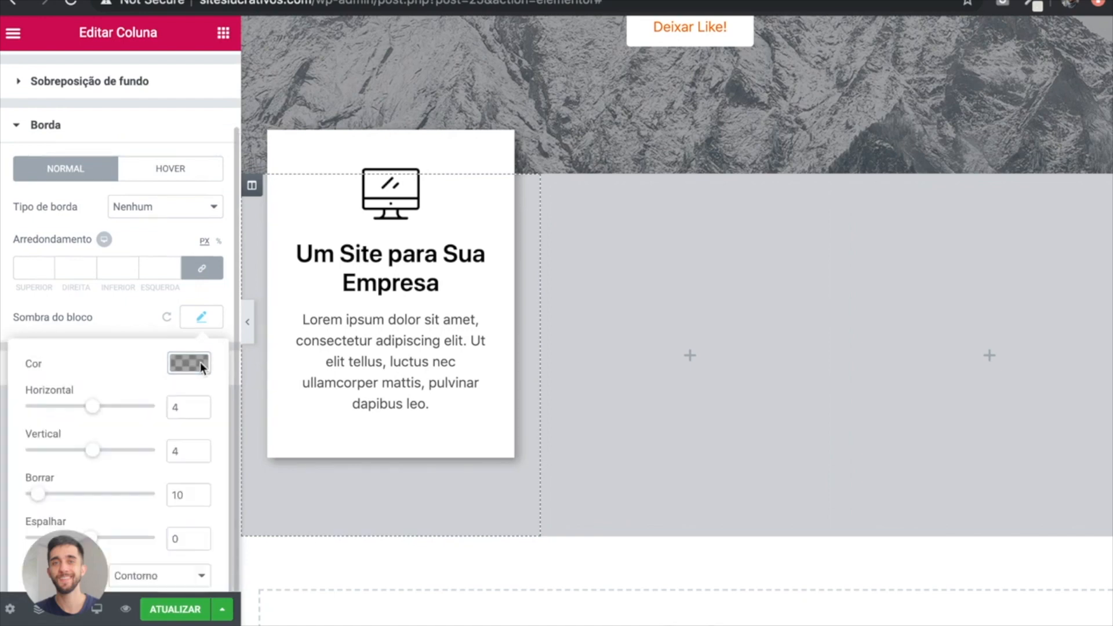
{"action": "left_click", "coordinate": [138, 315]}
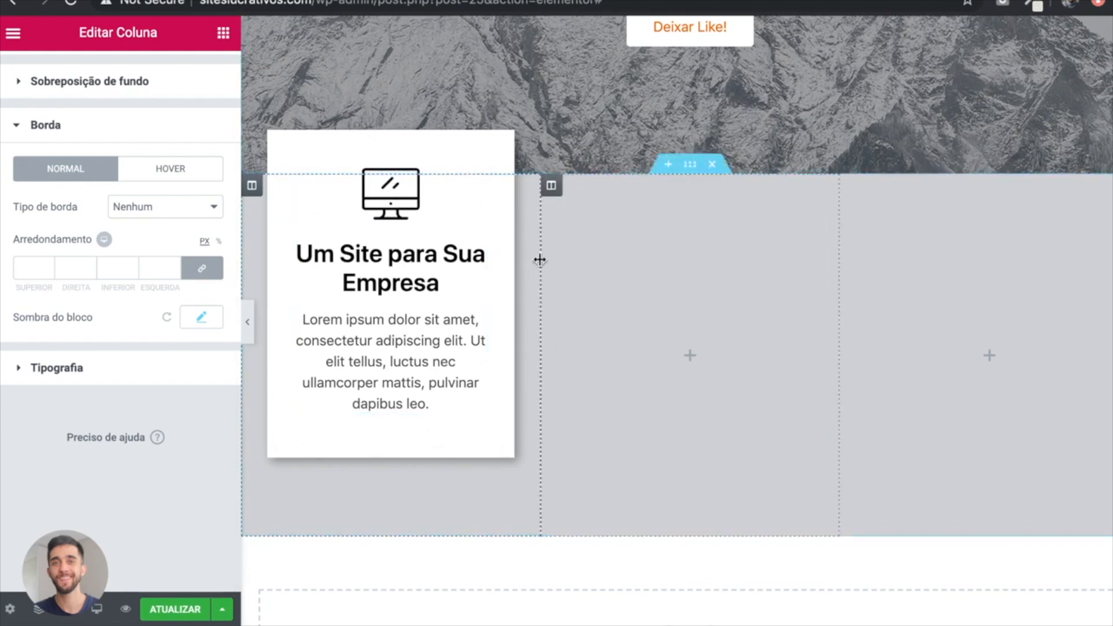
Step: Duplicate the finished card column twice and delete the empty column directly after the copies
{"action": "right_click", "coordinate": [254, 187]}
{"action": "left_click", "coordinate": [299, 227]}
{"action": "right_click", "coordinate": [252, 189]}
{"action": "left_click", "coordinate": [267, 228]}
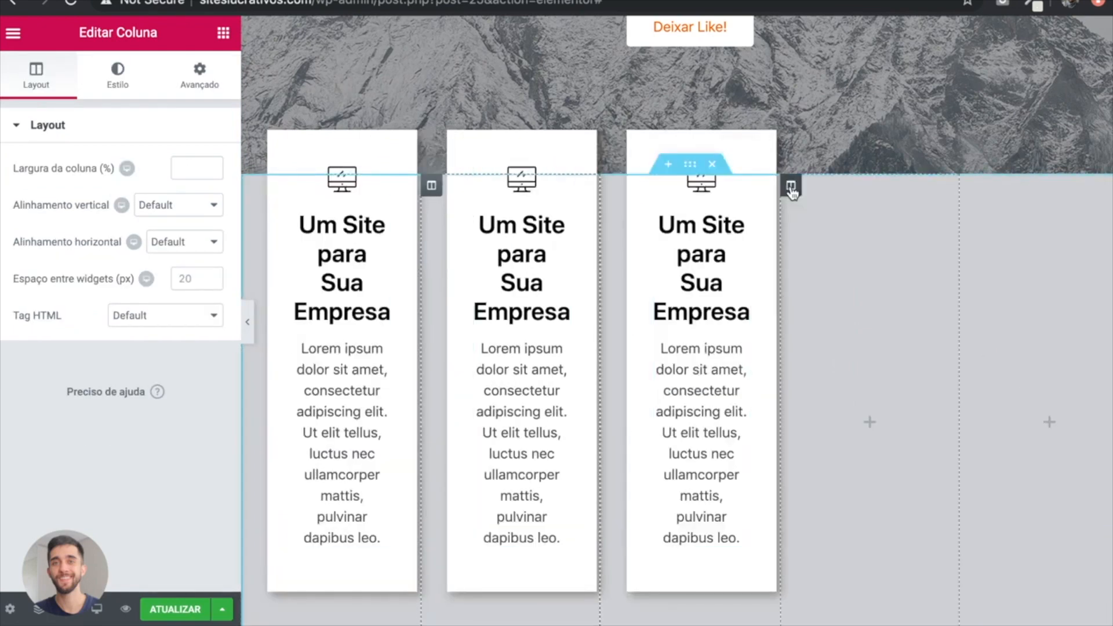
{"action": "right_click", "coordinate": [792, 189]}
{"action": "left_click", "coordinate": [830, 439]}
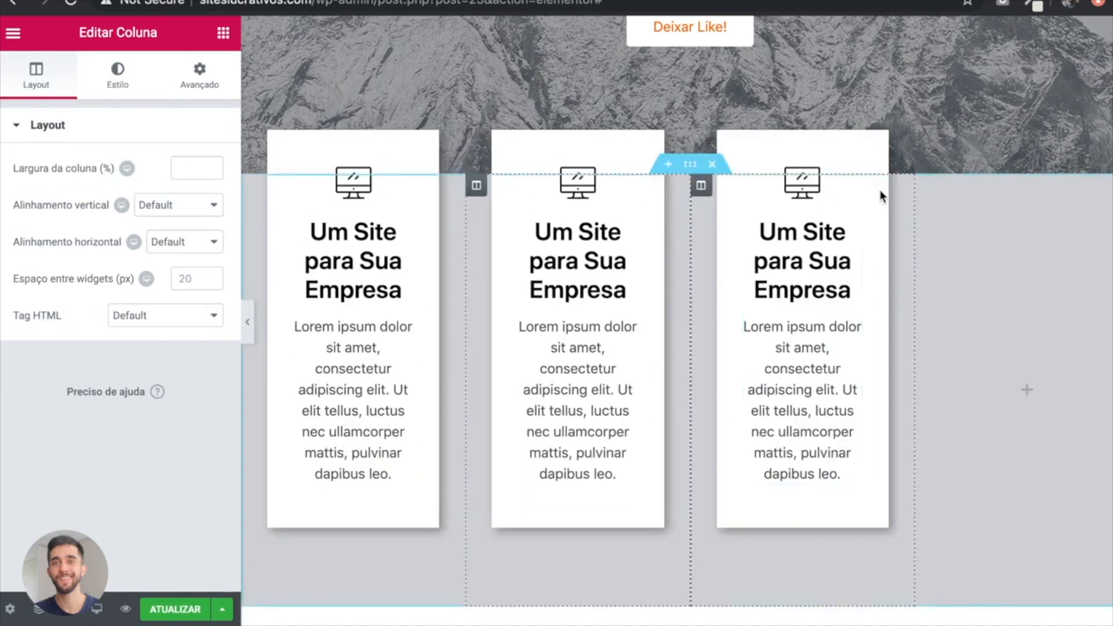
Step: Delete the empty fourth column from the section with the three cards
{"action": "right_click", "coordinate": [925, 186]}
{"action": "left_click", "coordinate": [963, 438]}
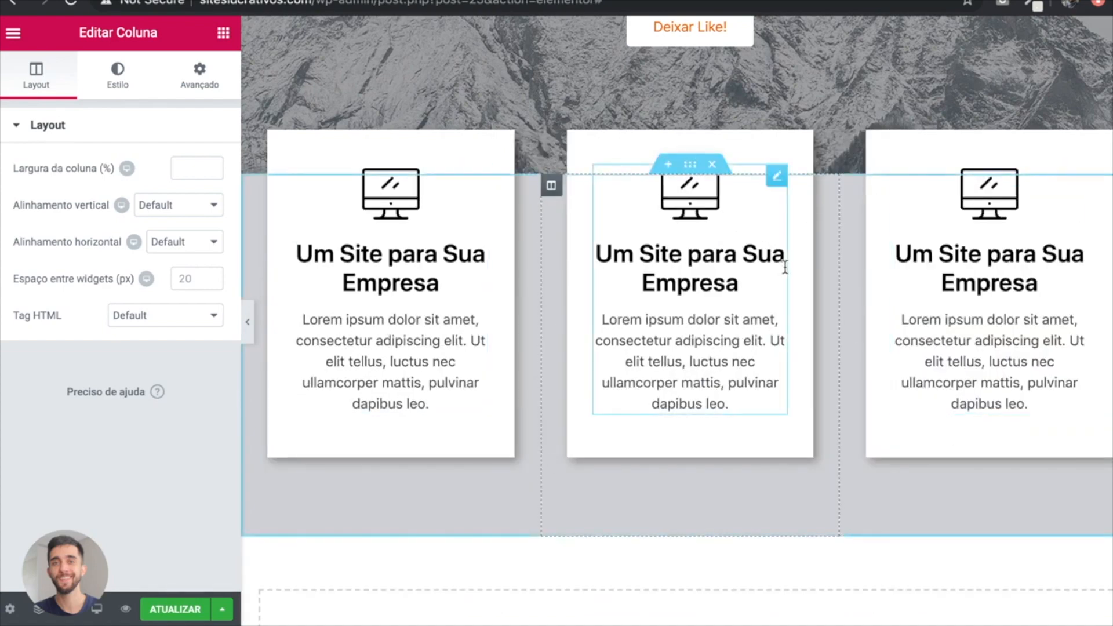
Step: Replace the middle card's image with IMG04-Icone-Grafico.png from the media library
{"action": "left_click", "coordinate": [734, 207]}
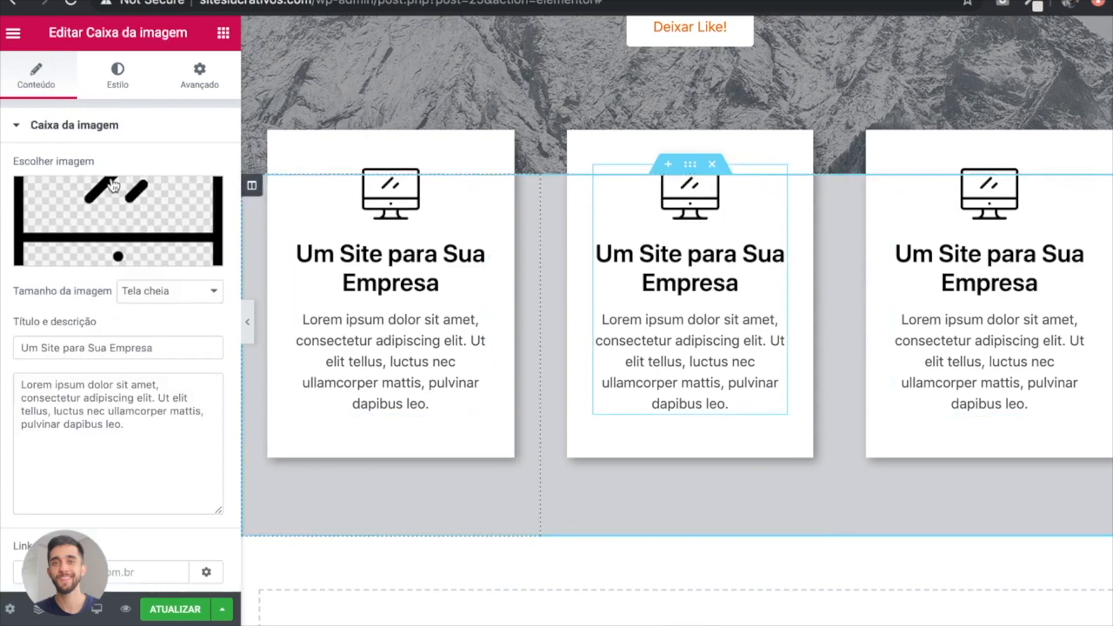
{"action": "left_click", "coordinate": [111, 219]}
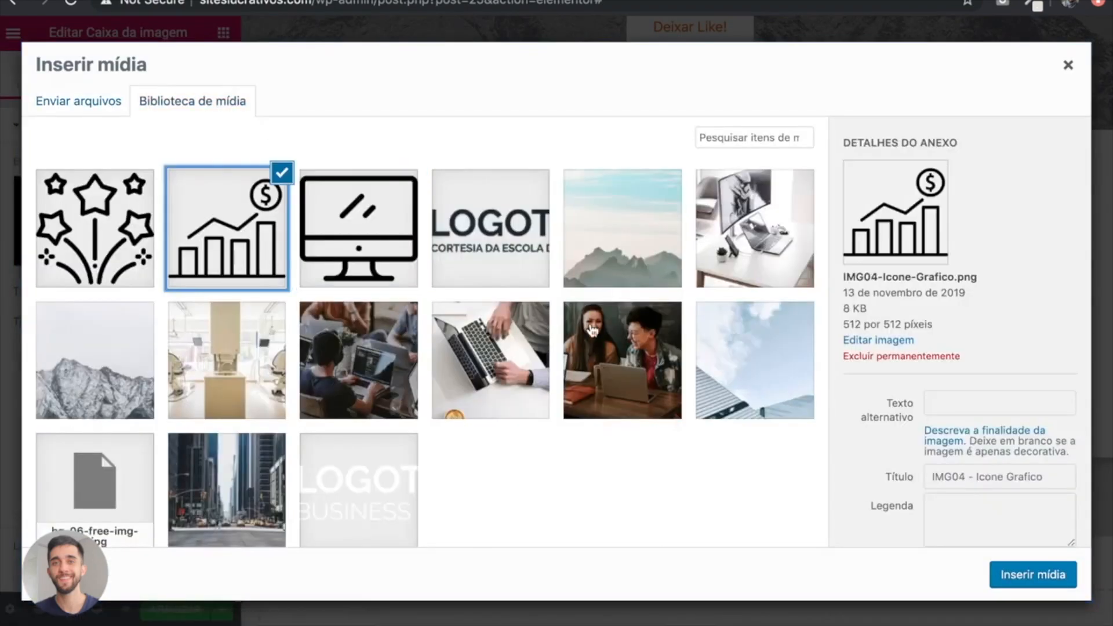
{"action": "left_click", "coordinate": [1051, 583]}
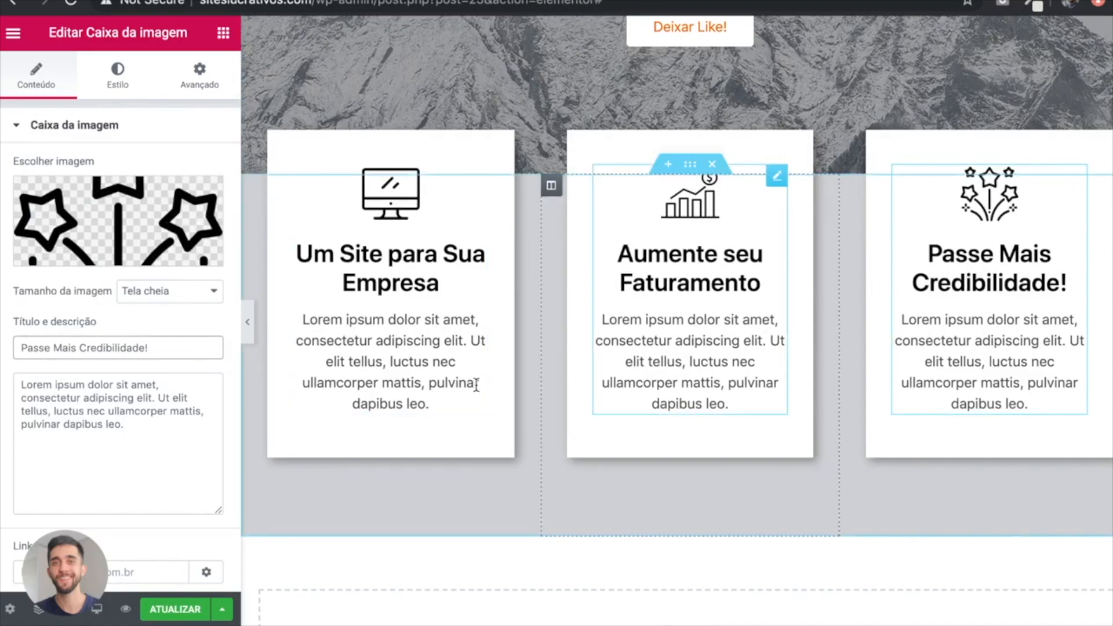
Step: Preview the three-card section at full page width and return to the editing layout
{"action": "left_click", "coordinate": [248, 321]}
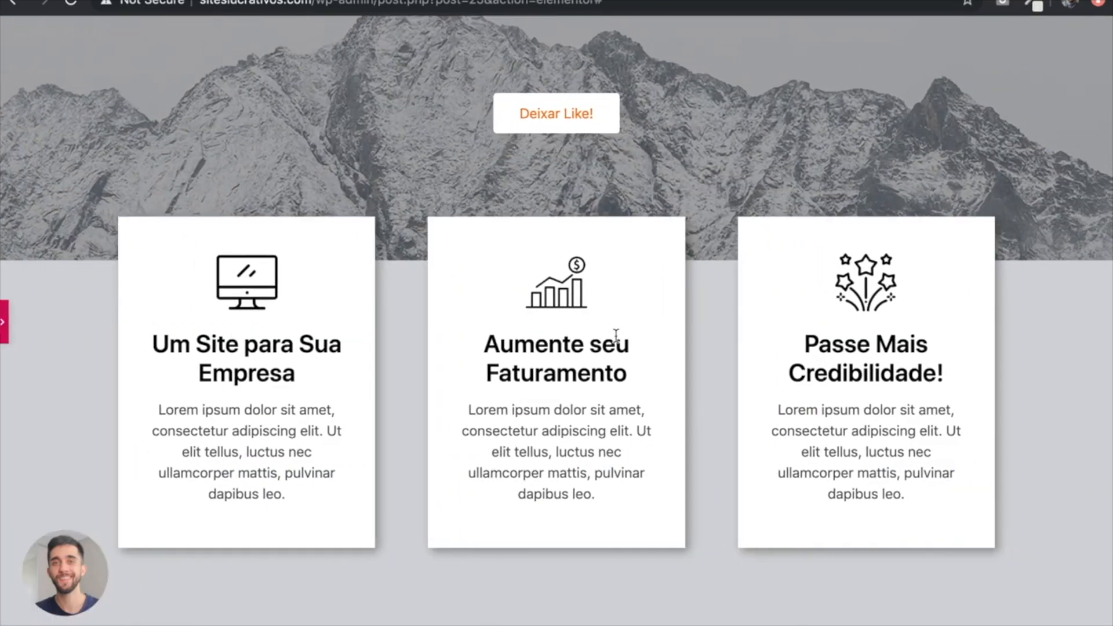
{"action": "scroll", "coordinate": [705, 363], "scroll_direction": "down", "scroll_amount": 3}
{"action": "scroll", "coordinate": [701, 331], "scroll_direction": "up", "scroll_amount": 5}
{"action": "left_click", "coordinate": [5, 322]}
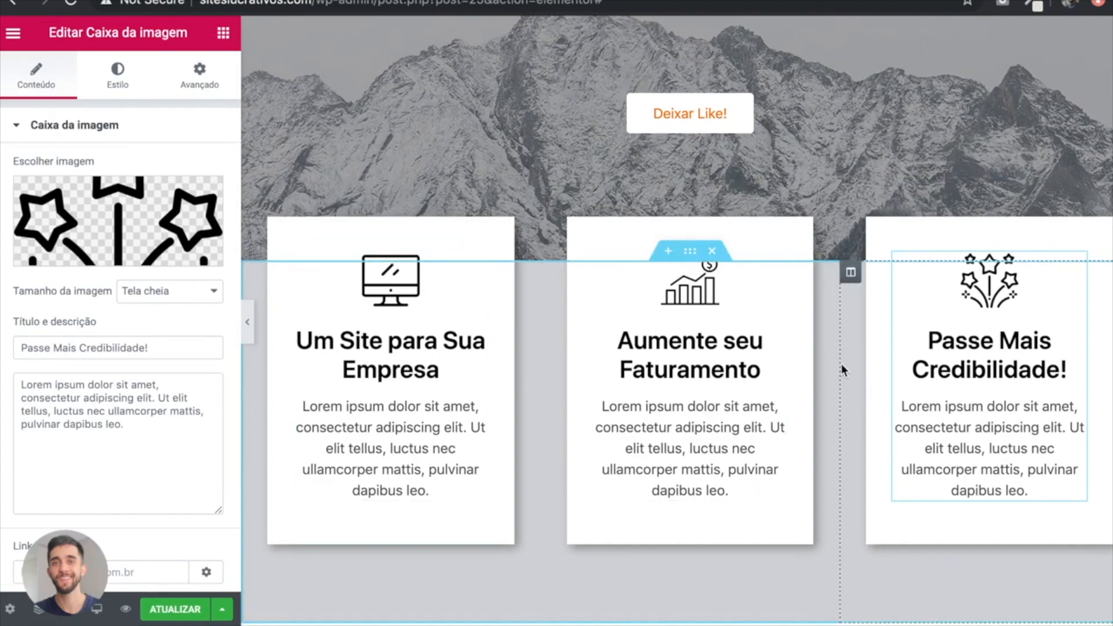
{"action": "scroll", "coordinate": [841, 364], "scroll_direction": "down", "scroll_amount": 4}
{"action": "scroll", "coordinate": [545, 312], "scroll_direction": "up", "scroll_amount": 2}
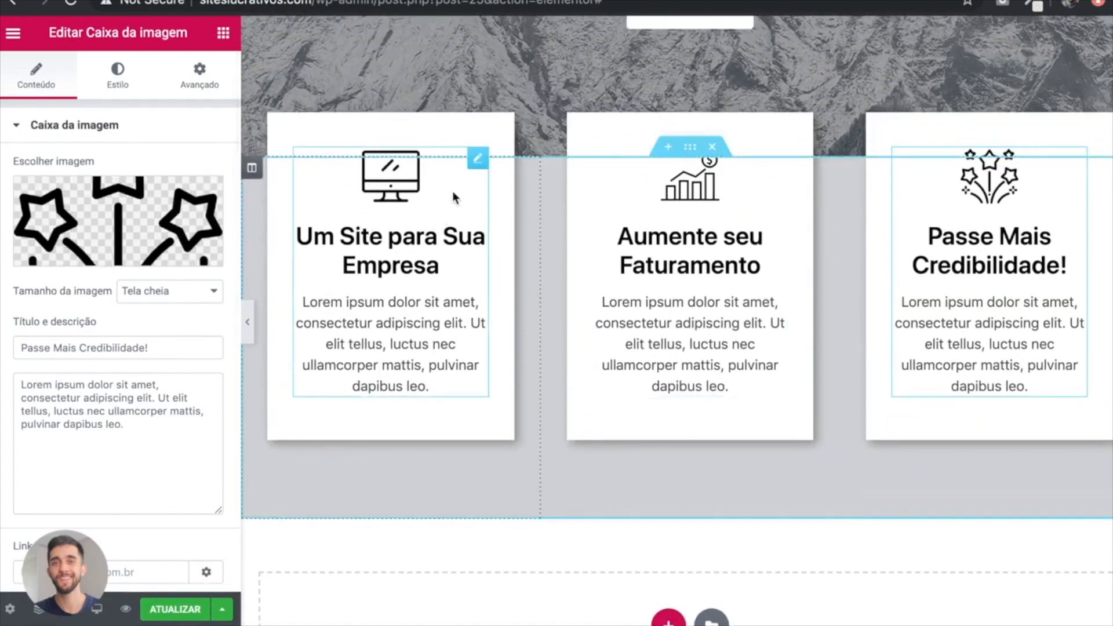
Step: Duplicate the three-card section and preview both rows of cards at full page width
{"action": "right_click", "coordinate": [695, 148]}
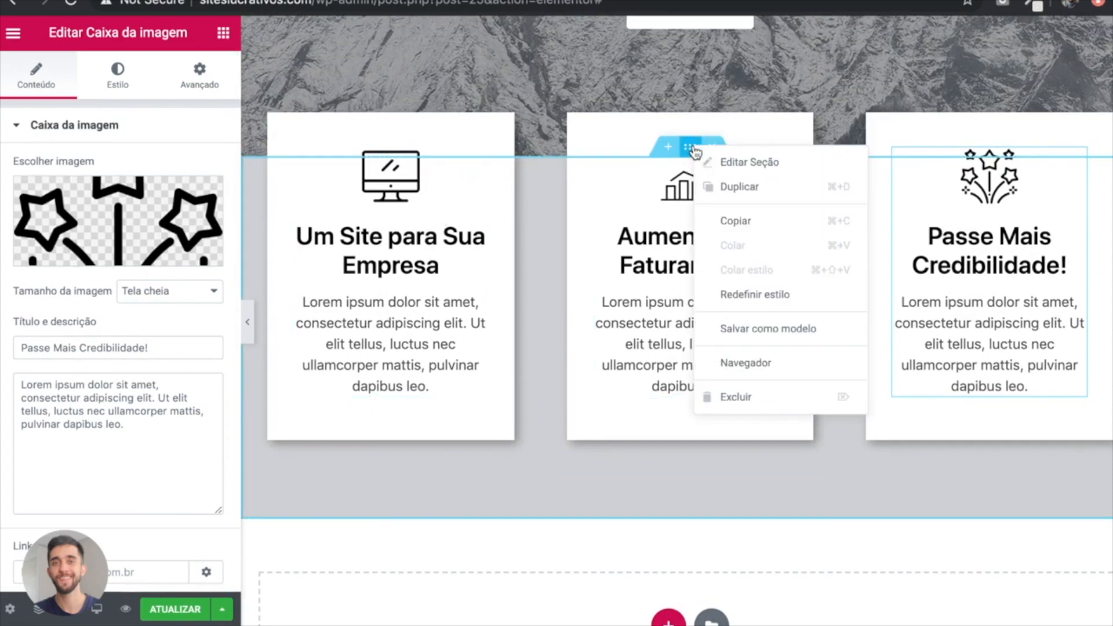
{"action": "left_click", "coordinate": [741, 187]}
{"action": "scroll", "coordinate": [830, 223], "scroll_direction": "down", "scroll_amount": 4}
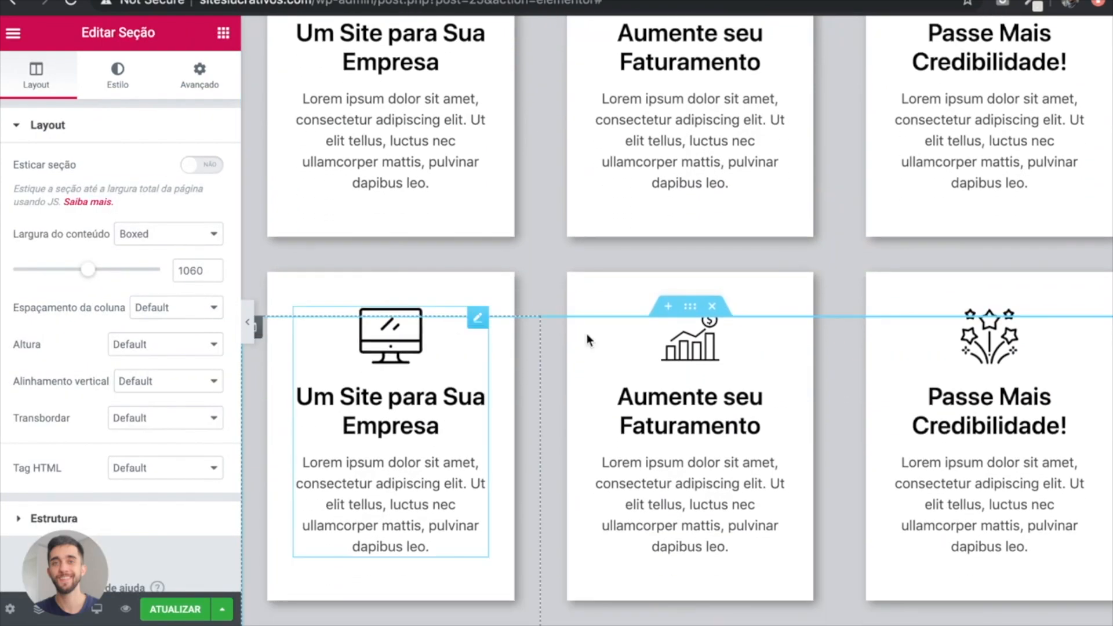
{"action": "scroll", "coordinate": [957, 359], "scroll_direction": "down", "scroll_amount": 2}
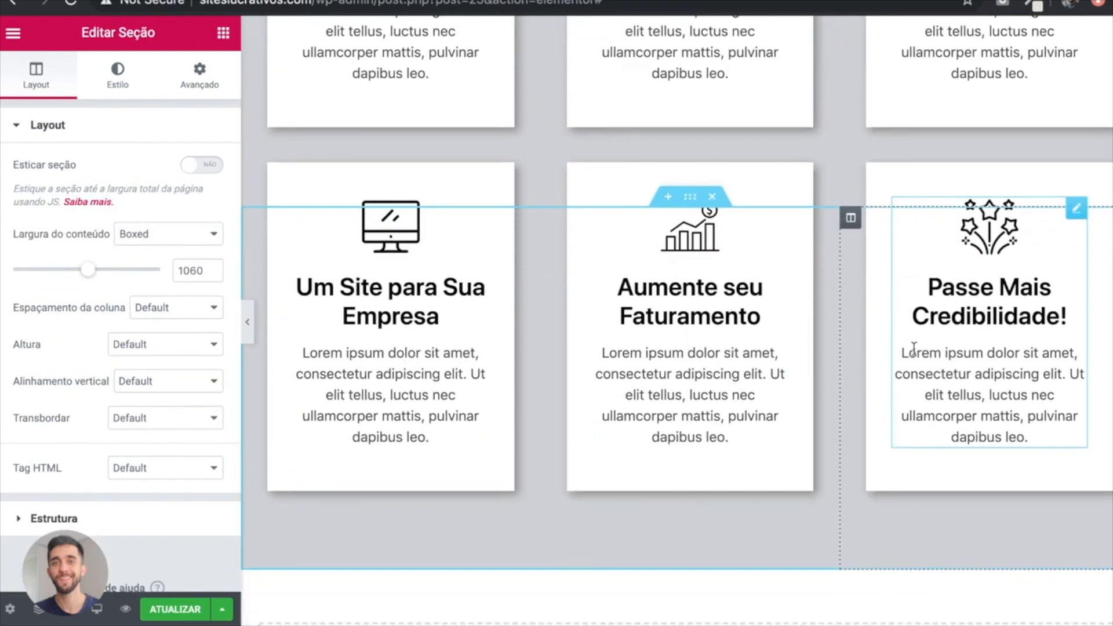
{"action": "left_click", "coordinate": [248, 323]}
{"action": "scroll", "coordinate": [248, 324], "scroll_direction": "up", "scroll_amount": 5}
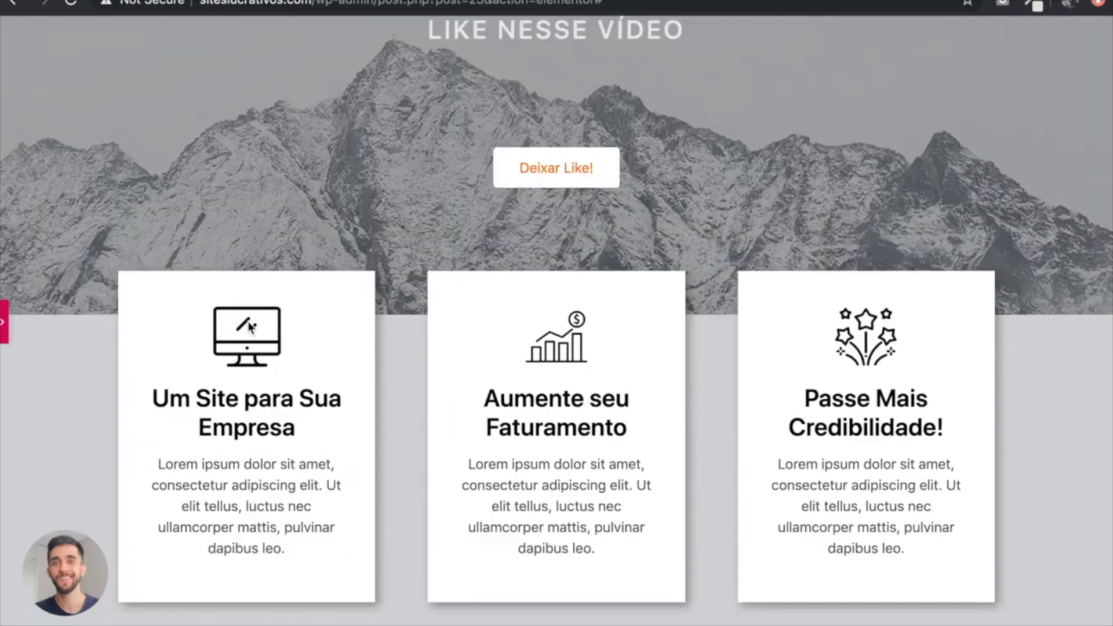
{"action": "scroll", "coordinate": [249, 325], "scroll_direction": "down", "scroll_amount": 6}
{"action": "left_click", "coordinate": [4, 322]}
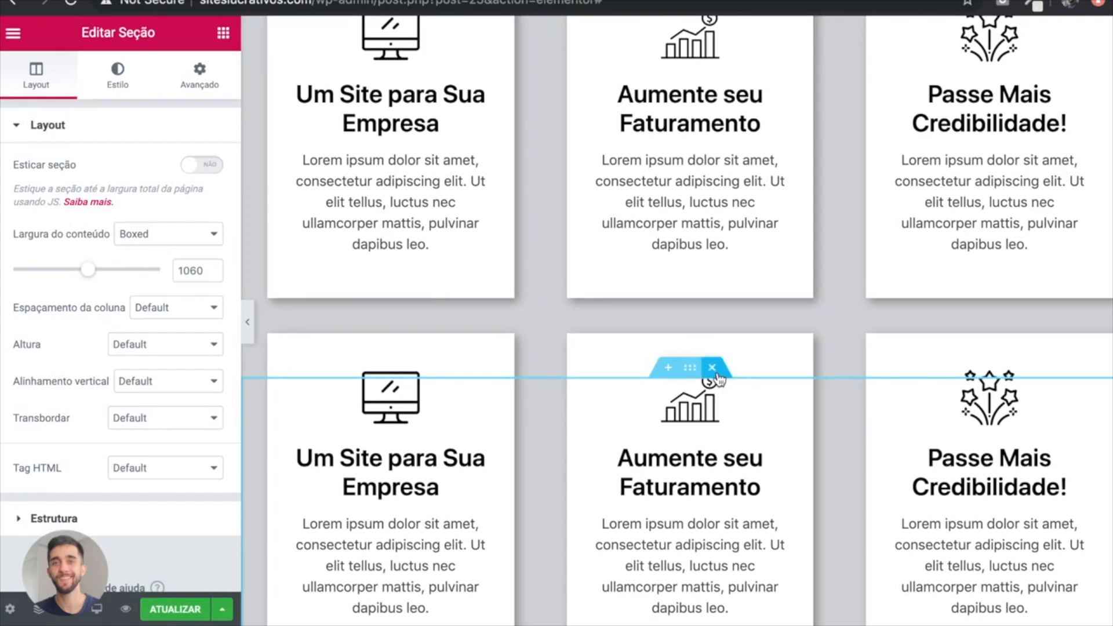
Step: Delete the duplicated row of cards, keeping only the original section
{"action": "left_click", "coordinate": [715, 372]}
{"action": "scroll", "coordinate": [519, 316], "scroll_direction": "up", "scroll_amount": 3}
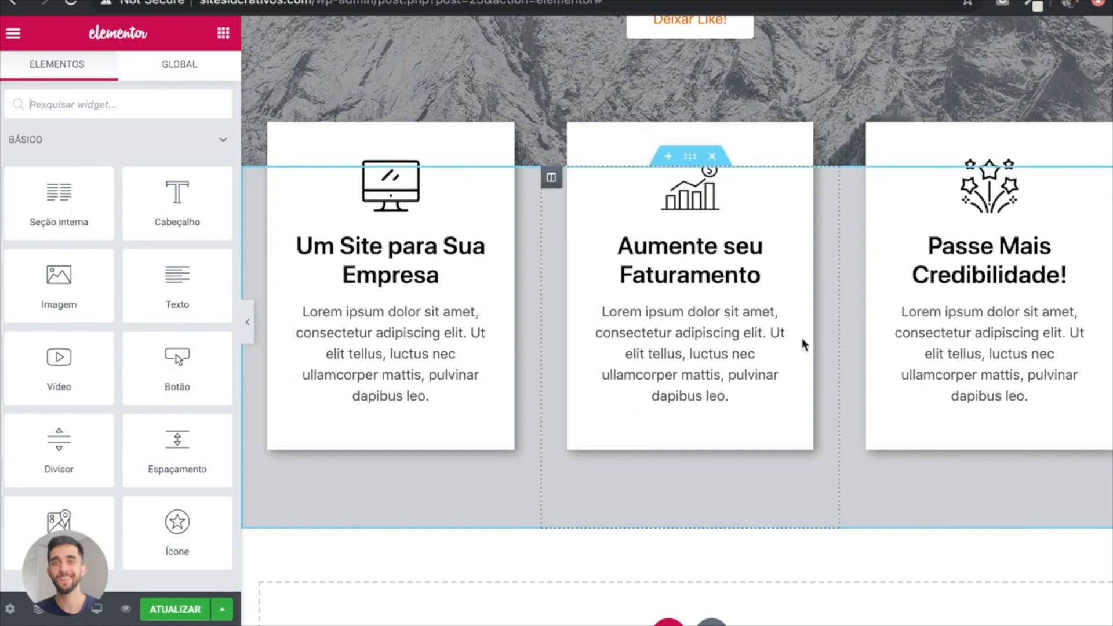
{"action": "scroll", "coordinate": [587, 273], "scroll_direction": "up", "scroll_amount": 8}
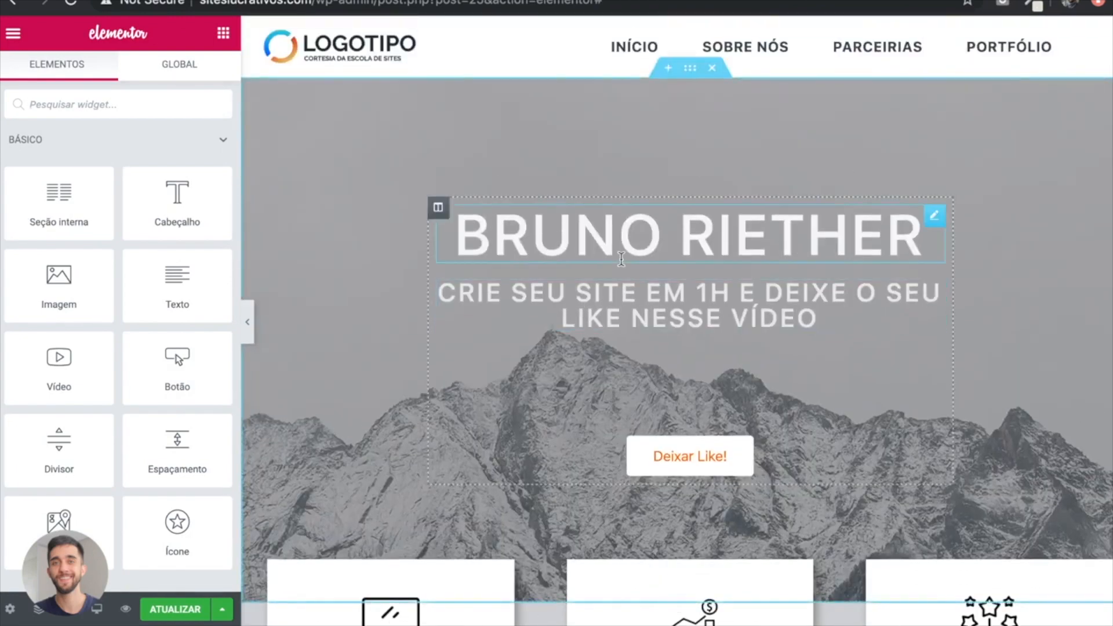
{"action": "scroll", "coordinate": [761, 462], "scroll_direction": "down", "scroll_amount": 1}
{"action": "scroll", "coordinate": [757, 458], "scroll_direction": "up", "scroll_amount": 1}
{"action": "scroll", "coordinate": [542, 242], "scroll_direction": "down", "scroll_amount": 10}
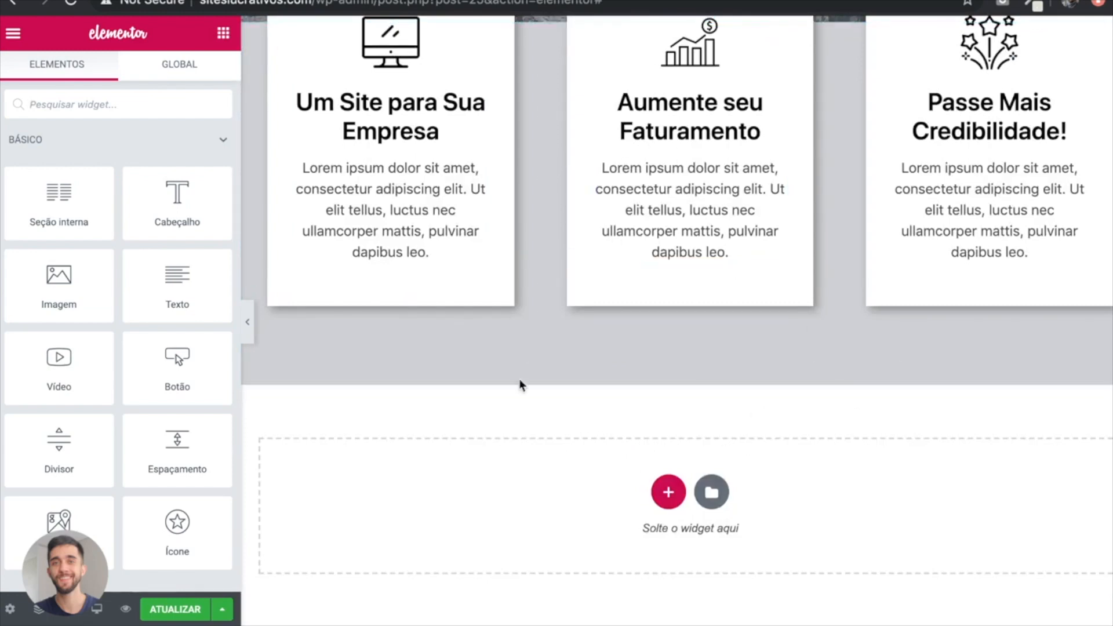
{"action": "scroll", "coordinate": [600, 409], "scroll_direction": "up", "scroll_amount": 2}
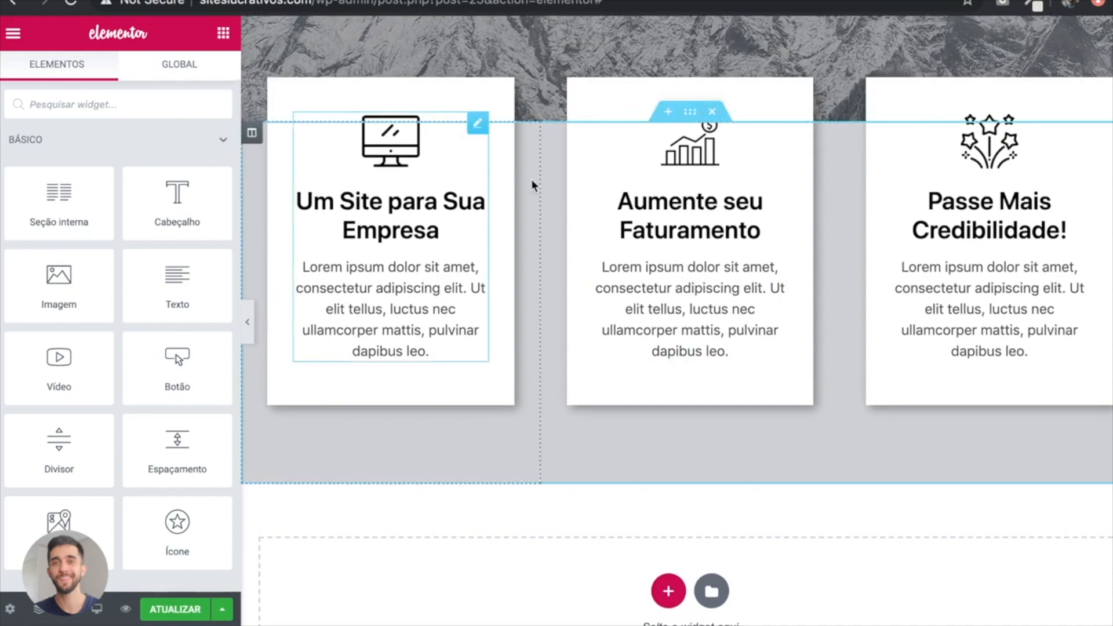
Step: Switch to the reference site and examine its three-part section with Sobre nós, the desk photo and the O que fazemos bars
{"action": "key", "text": "ctrl+Tab"}
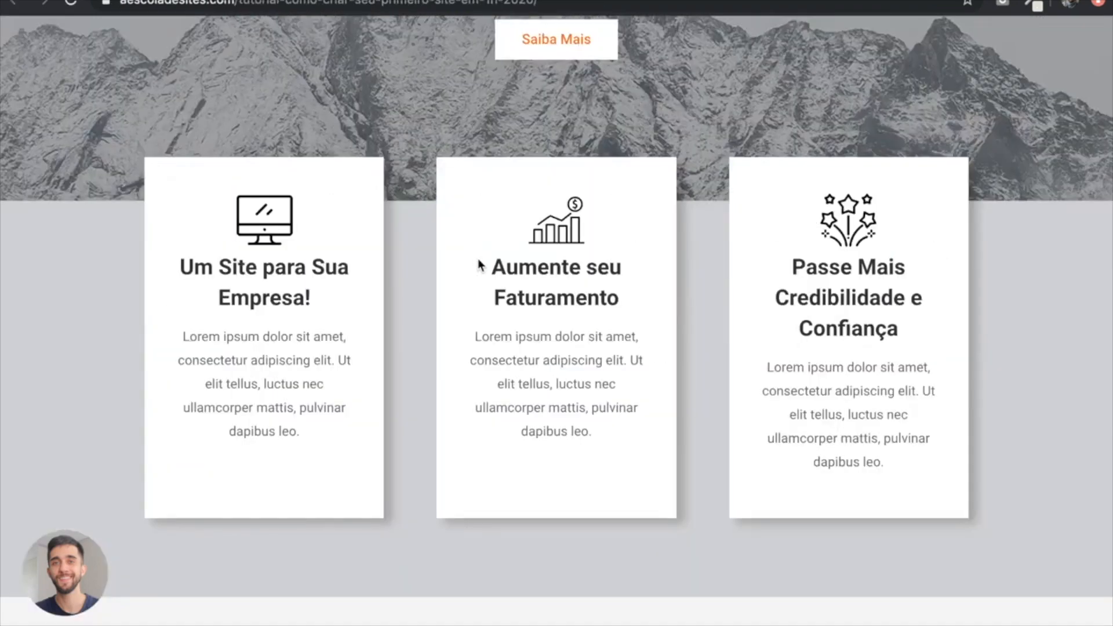
{"action": "scroll", "coordinate": [479, 265], "scroll_direction": "down", "scroll_amount": 7}
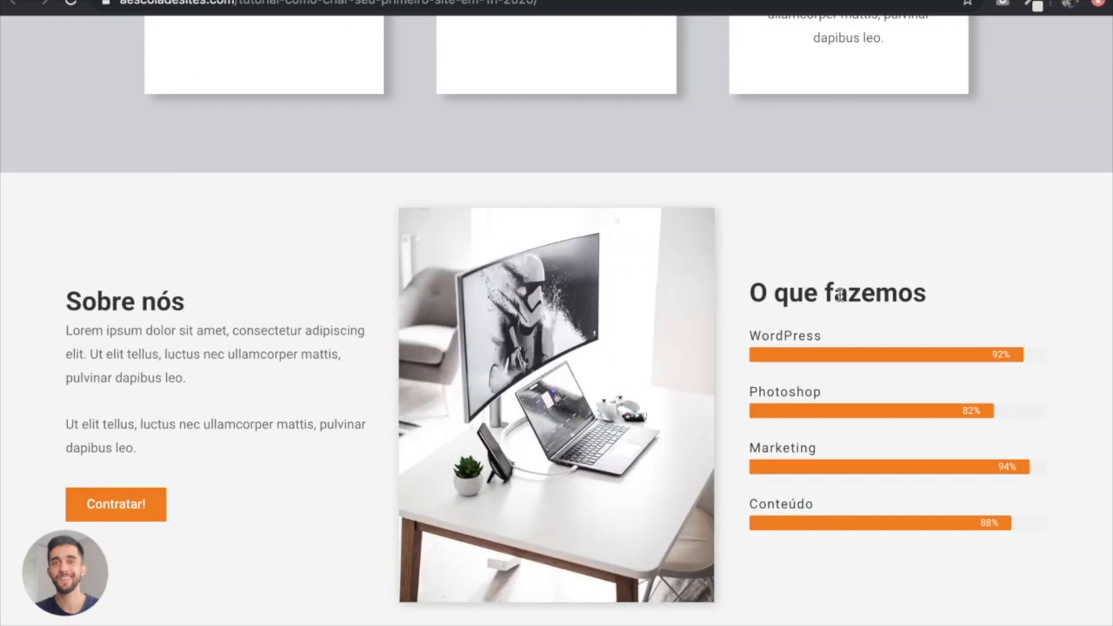
{"action": "scroll", "coordinate": [530, 309], "scroll_direction": "down", "scroll_amount": 2}
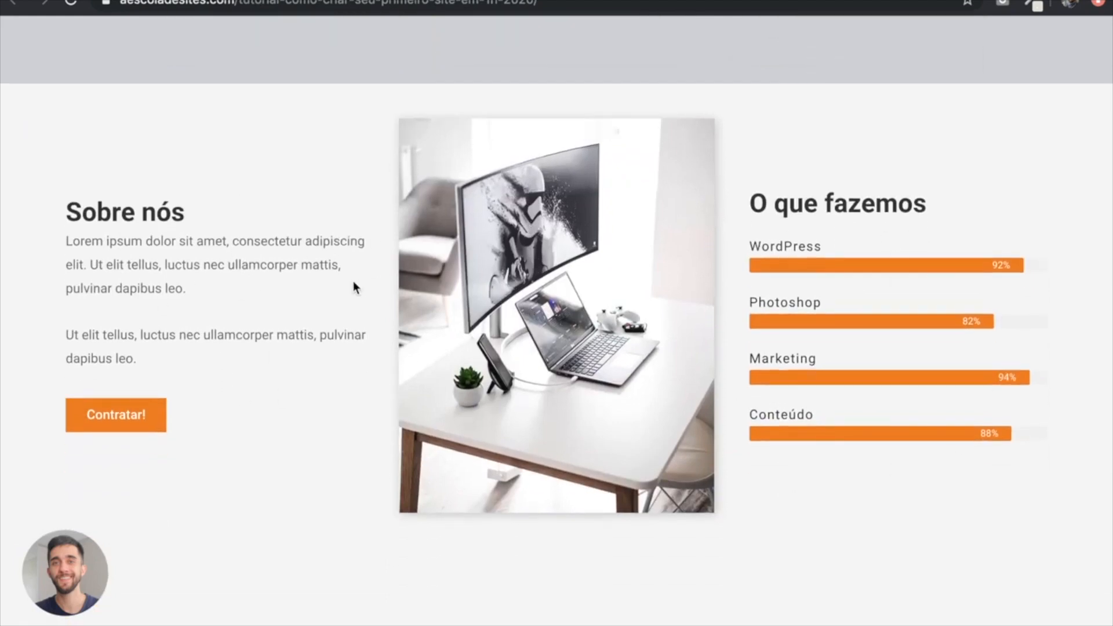
{"action": "scroll", "coordinate": [353, 288], "scroll_direction": "up", "scroll_amount": 10}
{"action": "scroll", "coordinate": [388, 308], "scroll_direction": "down", "scroll_amount": 8}
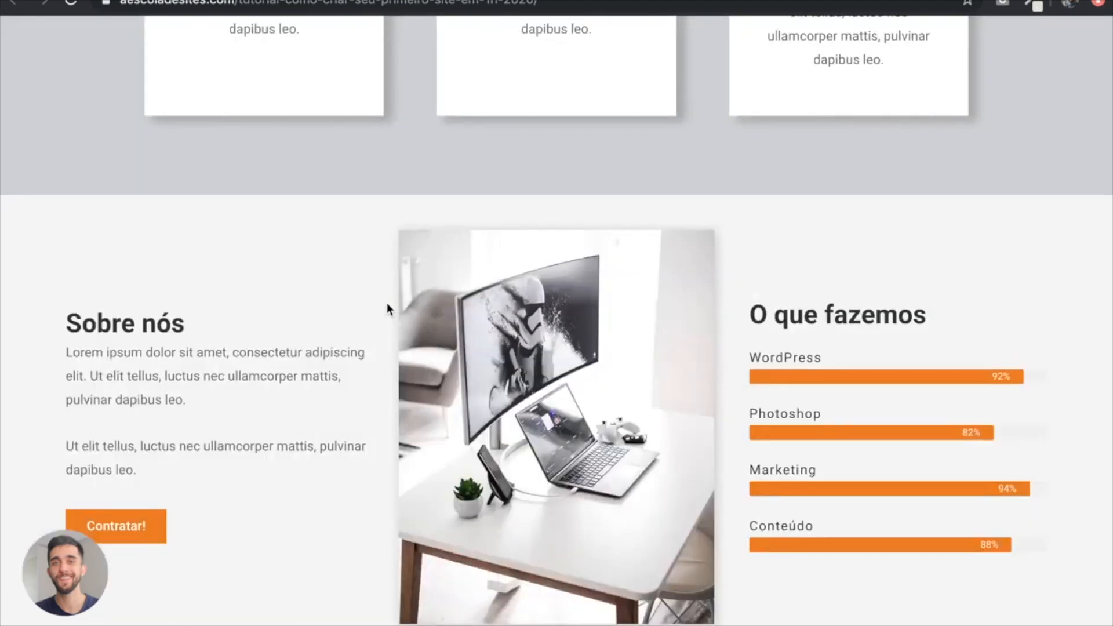
{"action": "scroll", "coordinate": [387, 309], "scroll_direction": "up", "scroll_amount": 5}
{"action": "scroll", "coordinate": [386, 308], "scroll_direction": "down", "scroll_amount": 5}
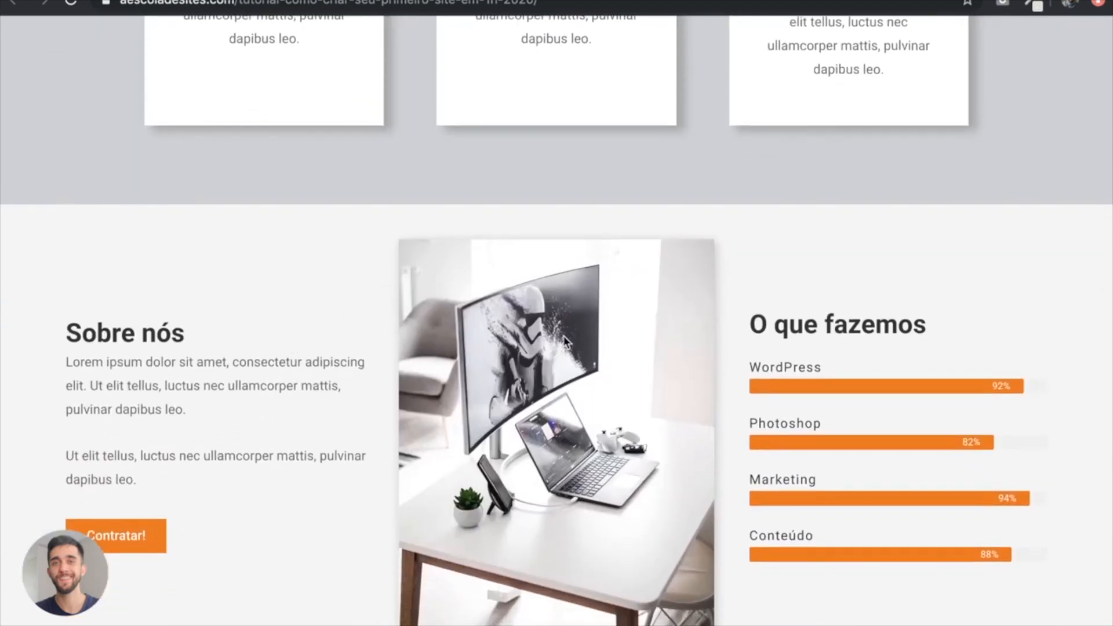
{"action": "scroll", "coordinate": [345, 377], "scroll_direction": "down", "scroll_amount": 2}
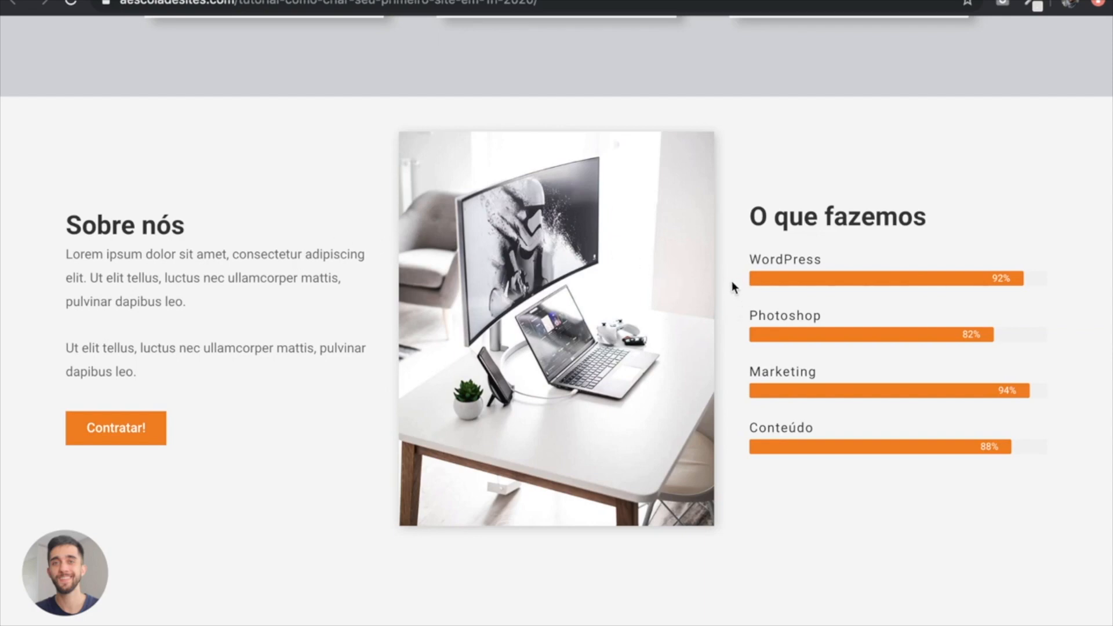
{"action": "left_click_drag", "start_coordinate": [752, 217], "coordinate": [964, 351]}
{"action": "left_click", "coordinate": [759, 223]}
Step: View the YouTube tutorial on progress bars and re-examine the O que fazemos bars on the reference site
{"action": "left_click", "coordinate": [377, 1]}
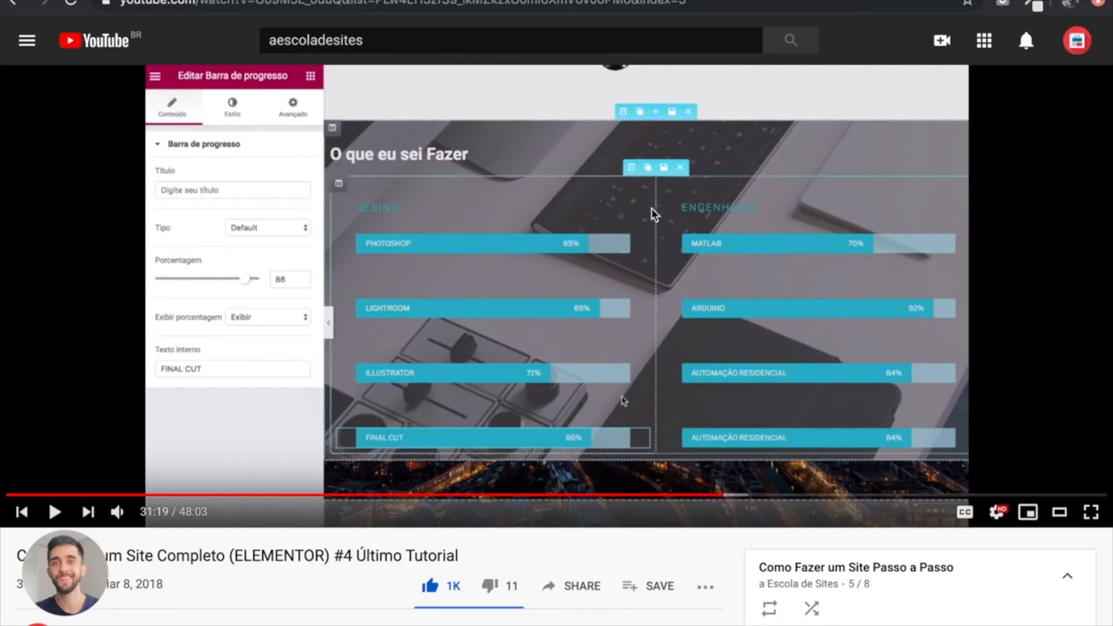
{"action": "left_click", "coordinate": [174, 3]}
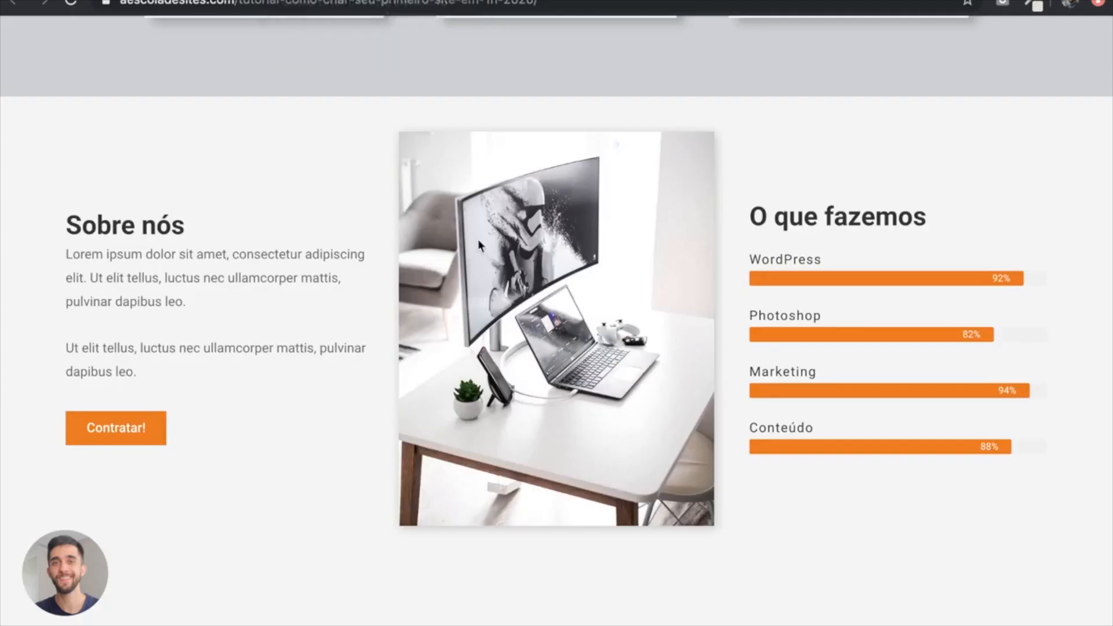
{"action": "scroll", "coordinate": [478, 239], "scroll_direction": "up", "scroll_amount": 6}
{"action": "scroll", "coordinate": [405, 226], "scroll_direction": "up", "scroll_amount": 6}
{"action": "scroll", "coordinate": [405, 226], "scroll_direction": "down", "scroll_amount": 12}
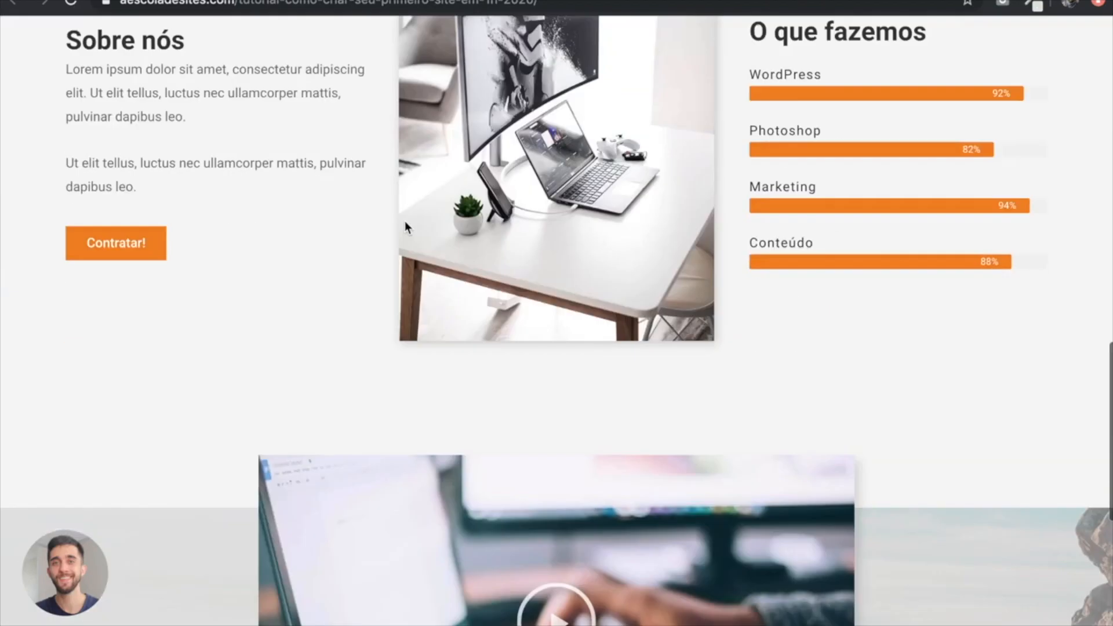
{"action": "scroll", "coordinate": [405, 226], "scroll_direction": "up", "scroll_amount": 2}
{"action": "left_click_drag", "start_coordinate": [751, 155], "coordinate": [1026, 377]}
{"action": "left_click", "coordinate": [1028, 378]}
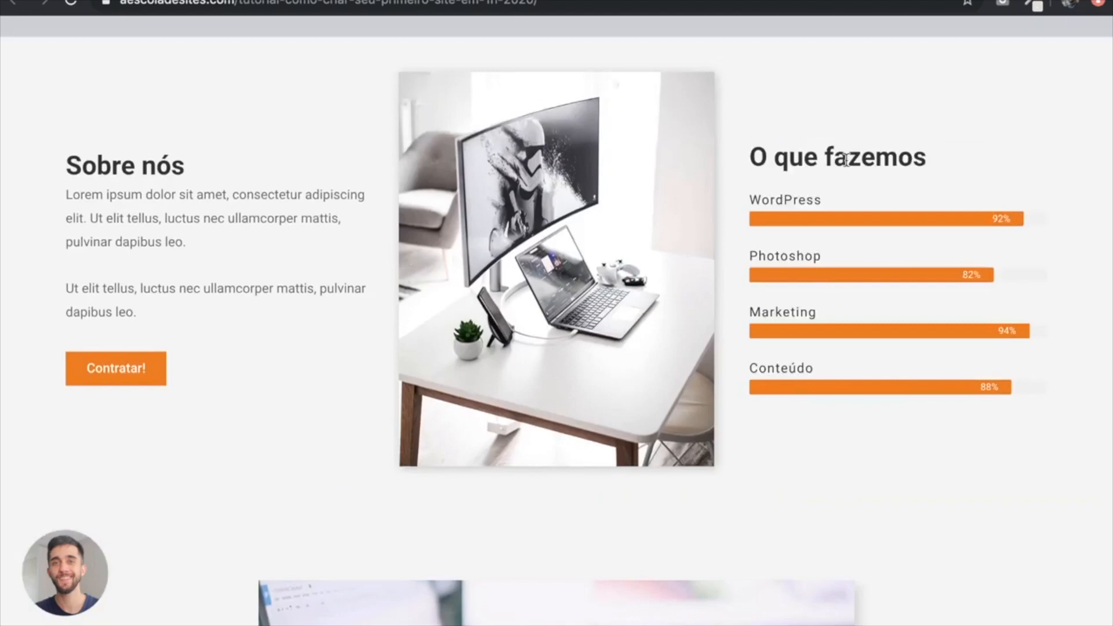
{"action": "scroll", "coordinate": [350, 184], "scroll_direction": "up", "scroll_amount": 1}
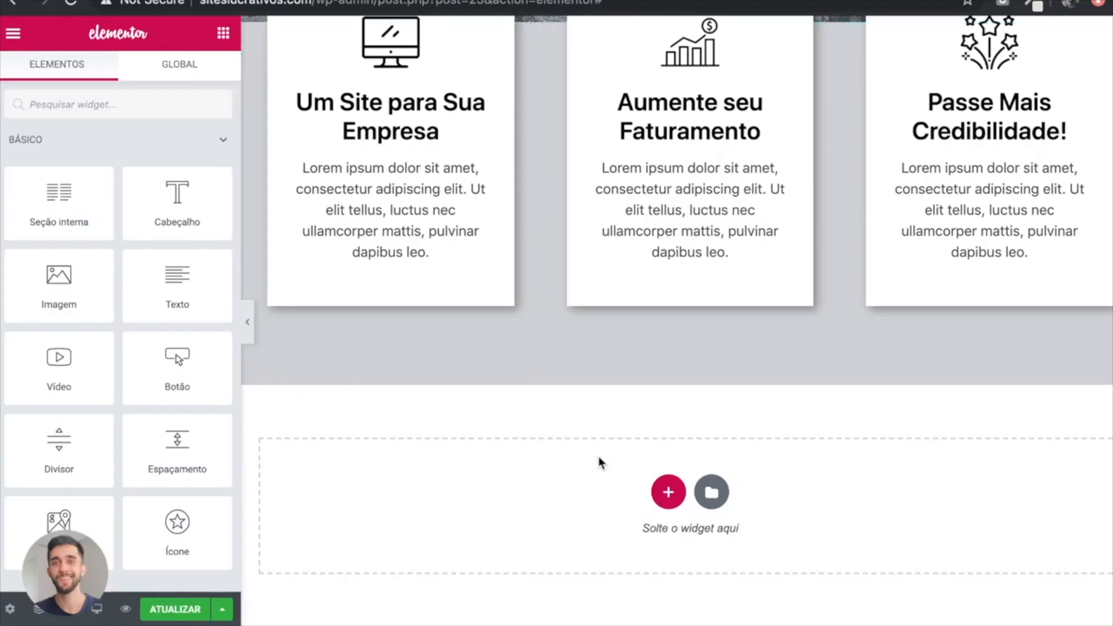
Step: In the Elementor editor, add a new section with three equal columns below the cards
{"action": "left_click", "coordinate": [670, 494]}
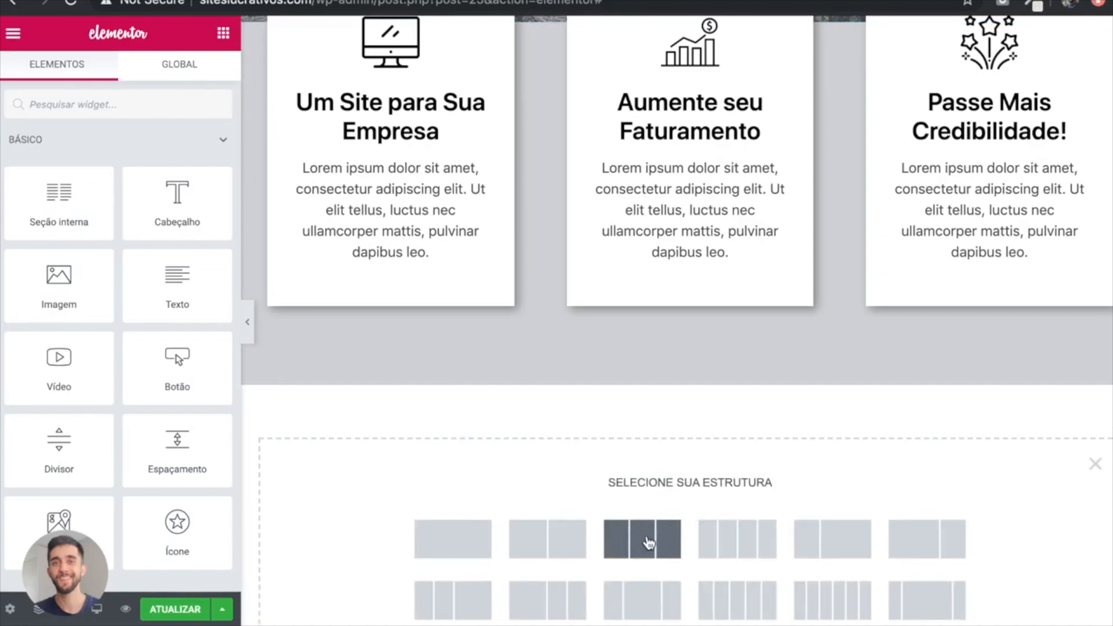
{"action": "scroll", "coordinate": [656, 325], "scroll_direction": "up", "scroll_amount": 3}
{"action": "scroll", "coordinate": [882, 325], "scroll_direction": "down", "scroll_amount": 5}
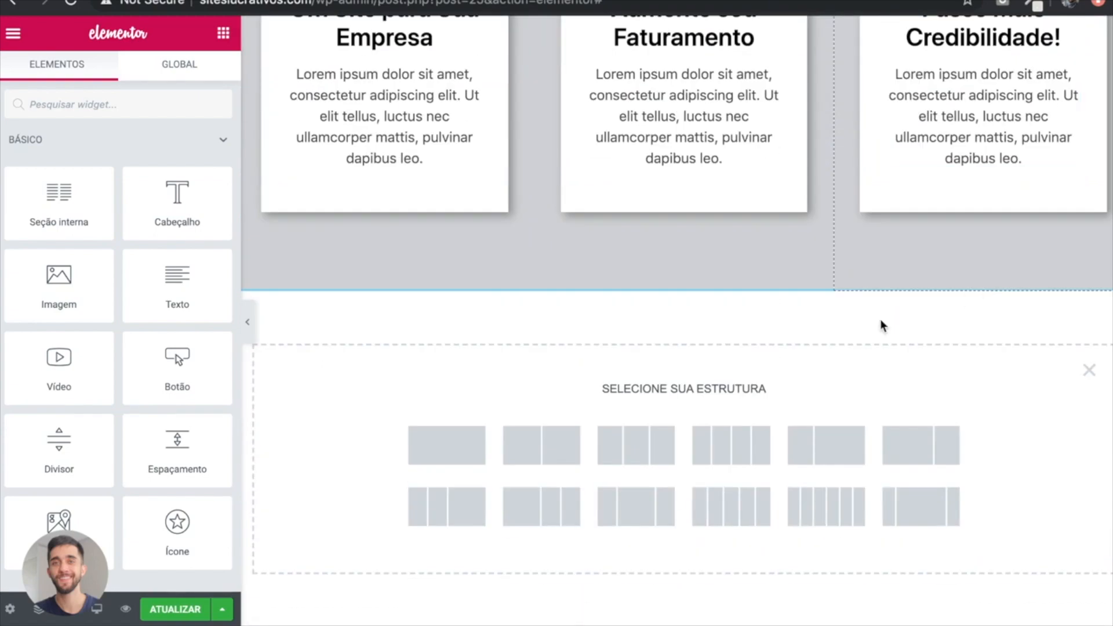
{"action": "left_click", "coordinate": [636, 445]}
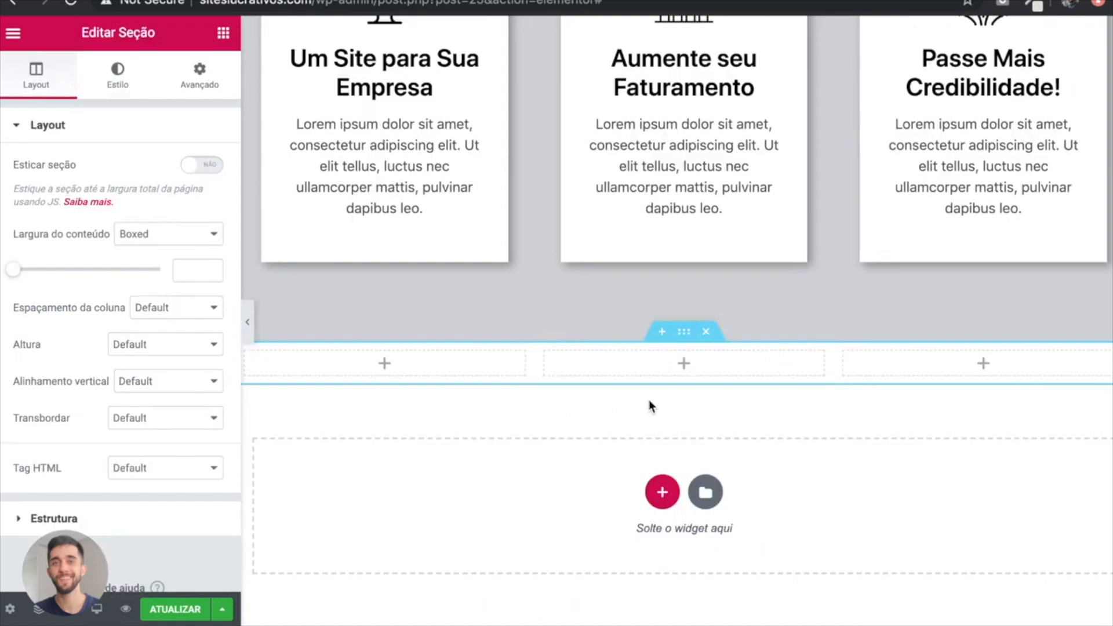
Step: Set the boxed content width of the new three-column section to 1000
{"action": "left_click", "coordinate": [189, 273]}
{"action": "type", "text": "1000"}
{"action": "scroll", "coordinate": [610, 250], "scroll_direction": "up", "scroll_amount": 10}
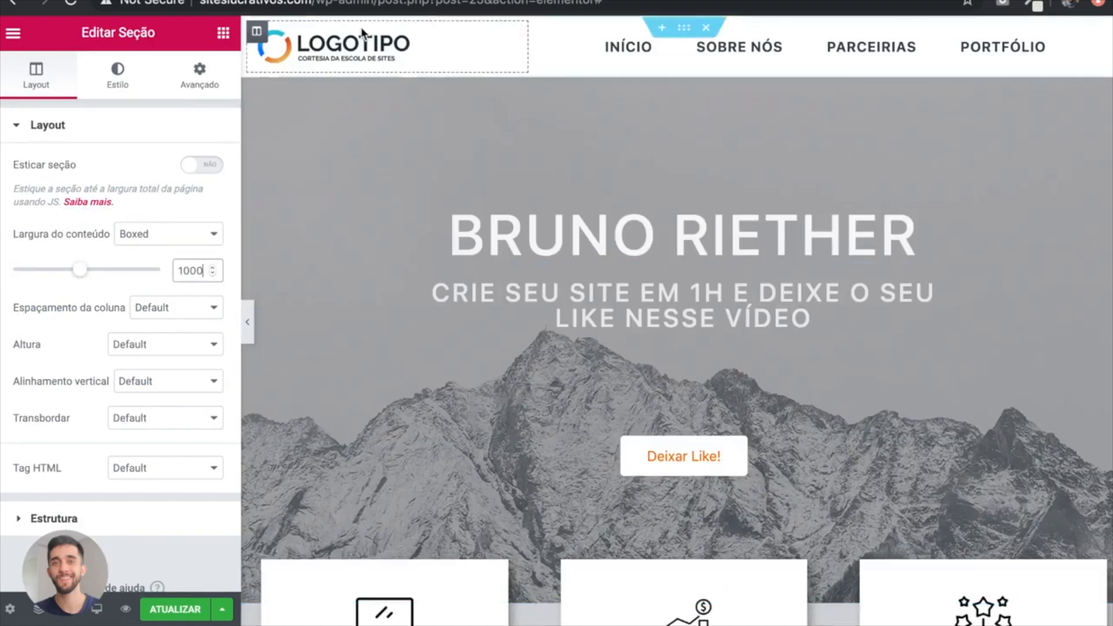
{"action": "scroll", "coordinate": [551, 250], "scroll_direction": "down", "scroll_amount": 10}
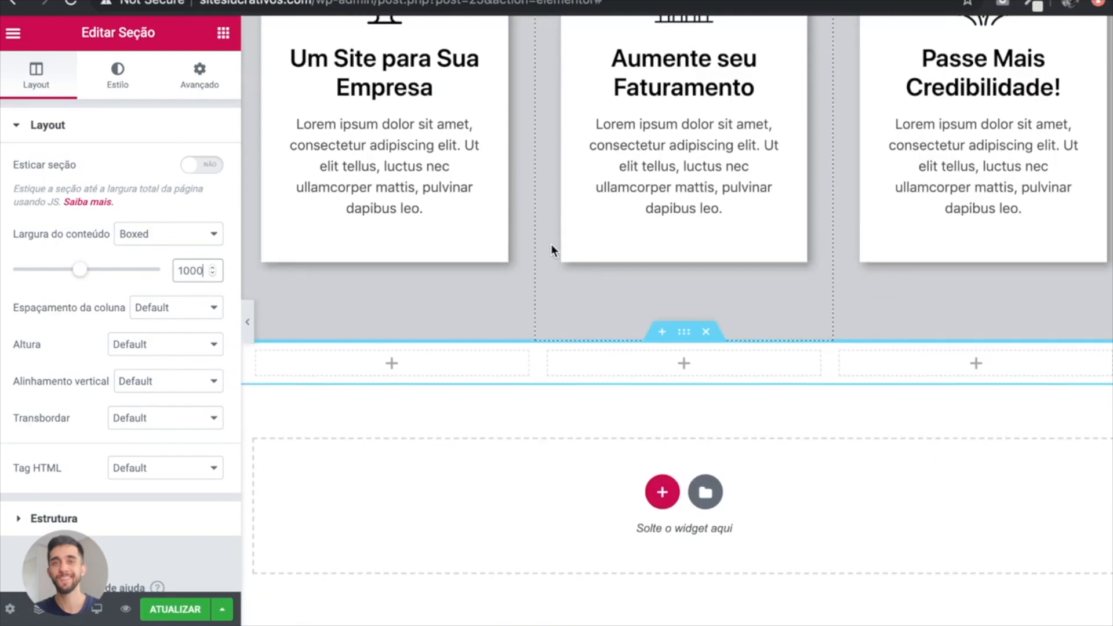
Step: Unlink the new section's padding values and set its top padding to 30 px
{"action": "left_click", "coordinate": [201, 86]}
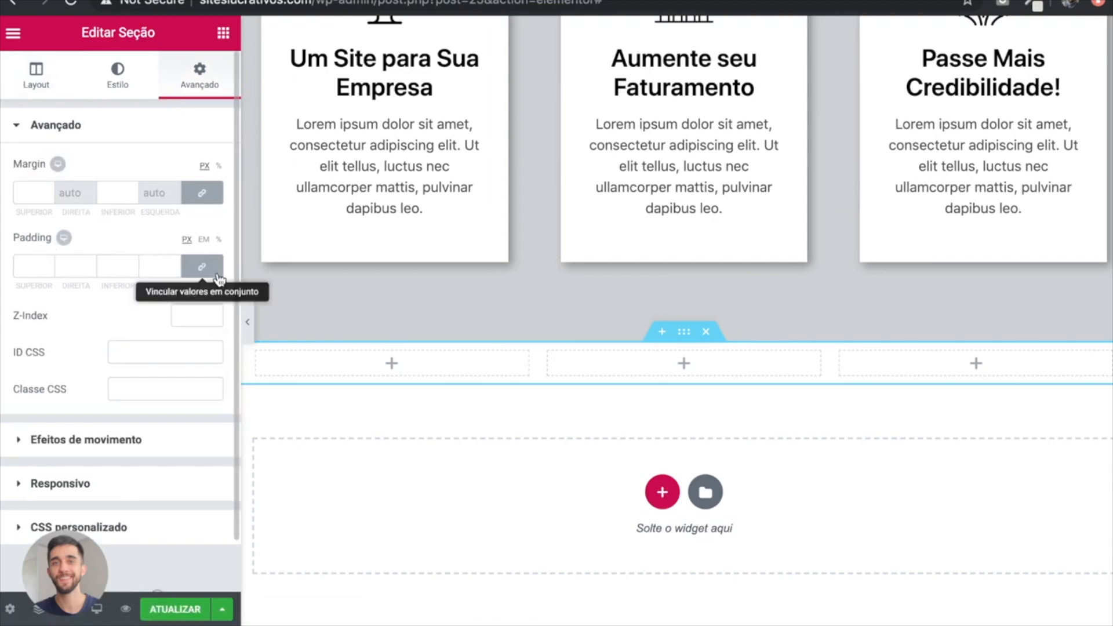
{"action": "left_click", "coordinate": [201, 266]}
{"action": "left_click", "coordinate": [22, 267]}
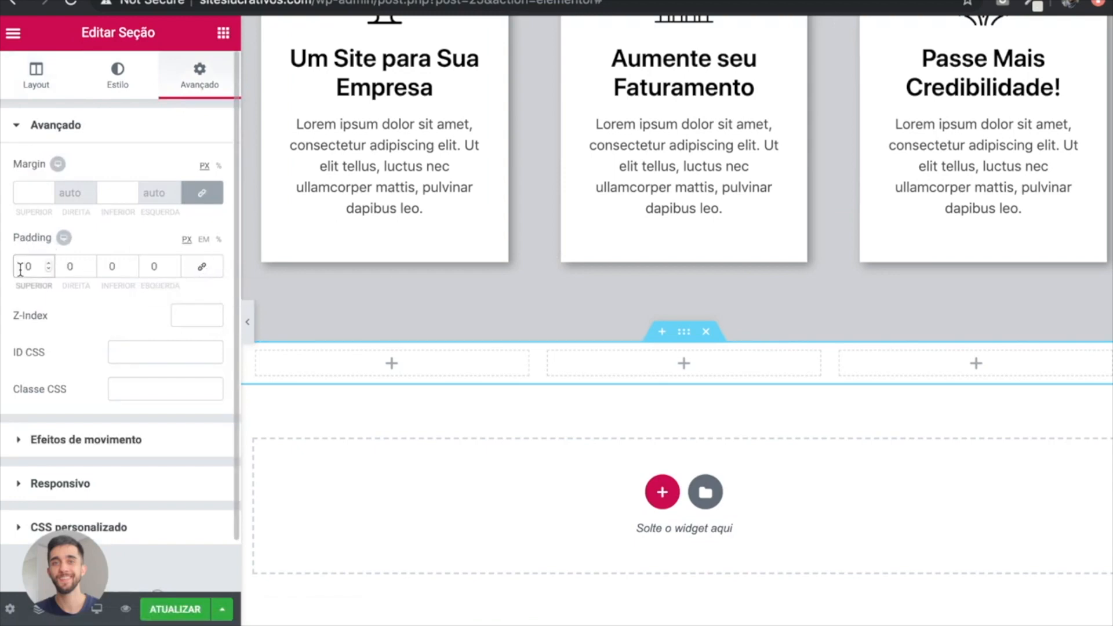
{"action": "type", "text": "3"}
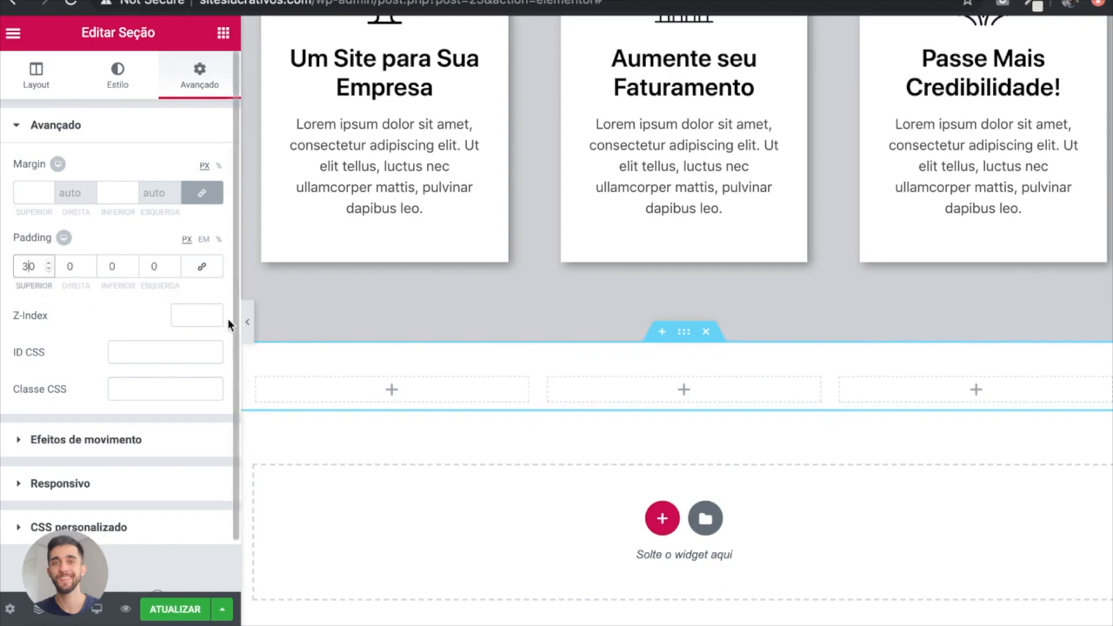
Step: Set the three-column section's bottom padding to 150 px and check the matching section on the reference site
{"action": "left_click", "coordinate": [110, 266]}
{"action": "type", "text": "15"}
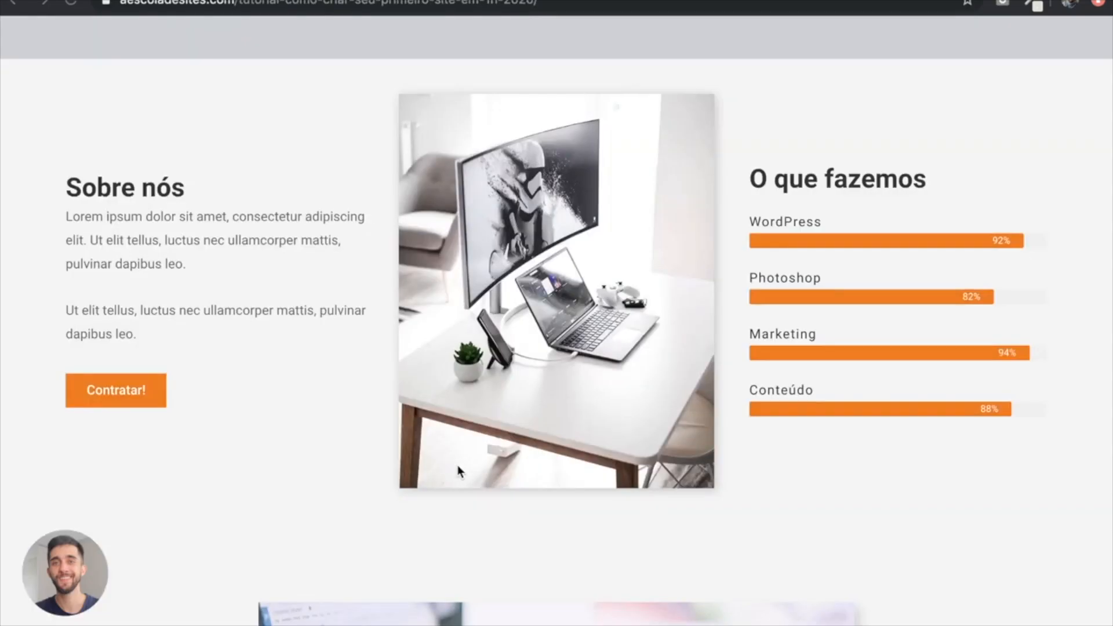
{"action": "scroll", "coordinate": [366, 390], "scroll_direction": "down", "scroll_amount": 5}
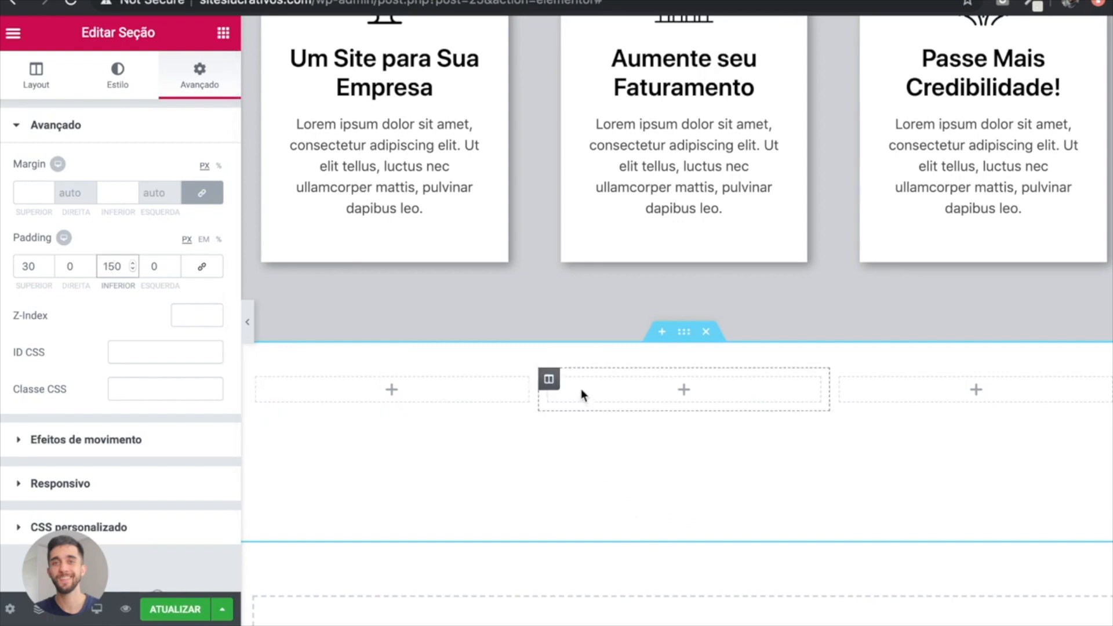
Step: Place an image widget in the middle column and fill it with IMG06-Computador.jpg from the media library
{"action": "left_click", "coordinate": [223, 32]}
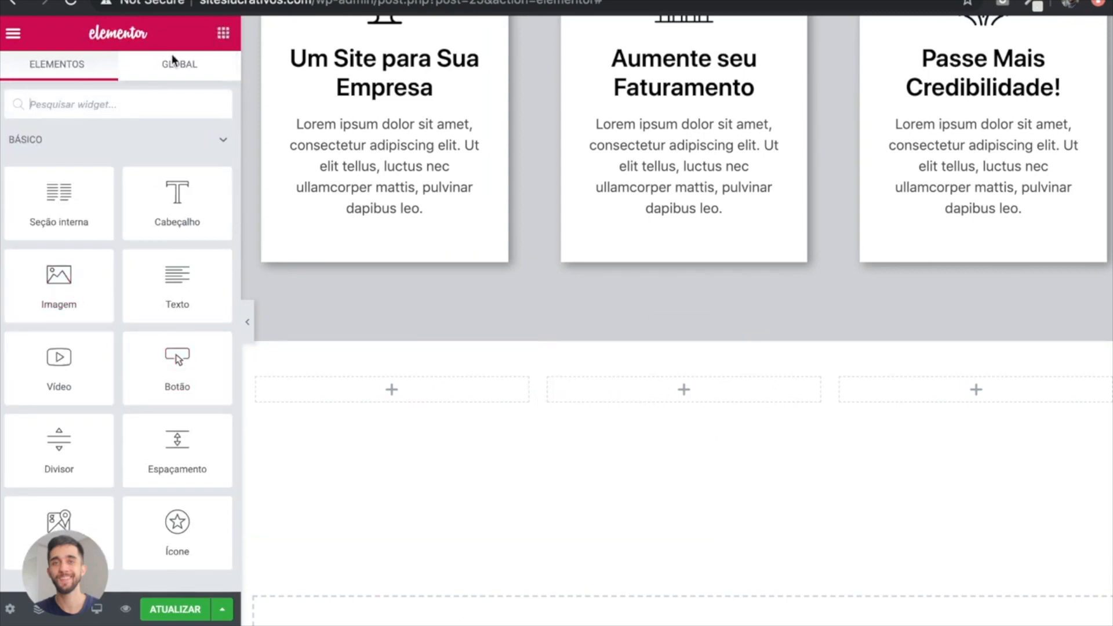
{"action": "left_click_drag", "start_coordinate": [38, 283], "coordinate": [612, 388]}
{"action": "left_click_drag", "start_coordinate": [613, 388], "coordinate": [611, 386]}
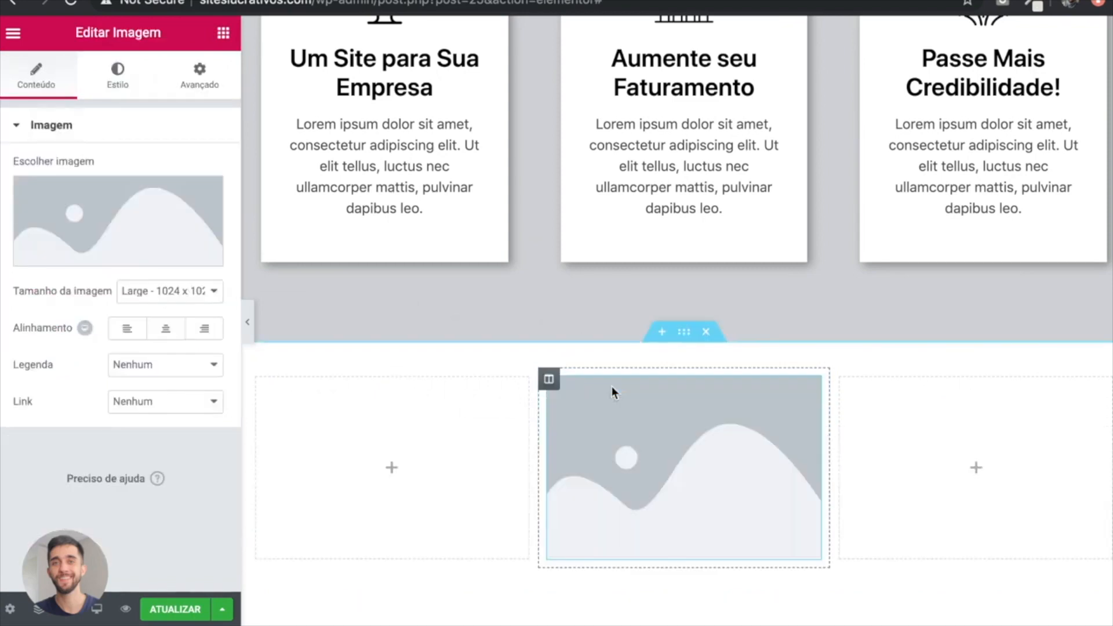
{"action": "left_click", "coordinate": [105, 198]}
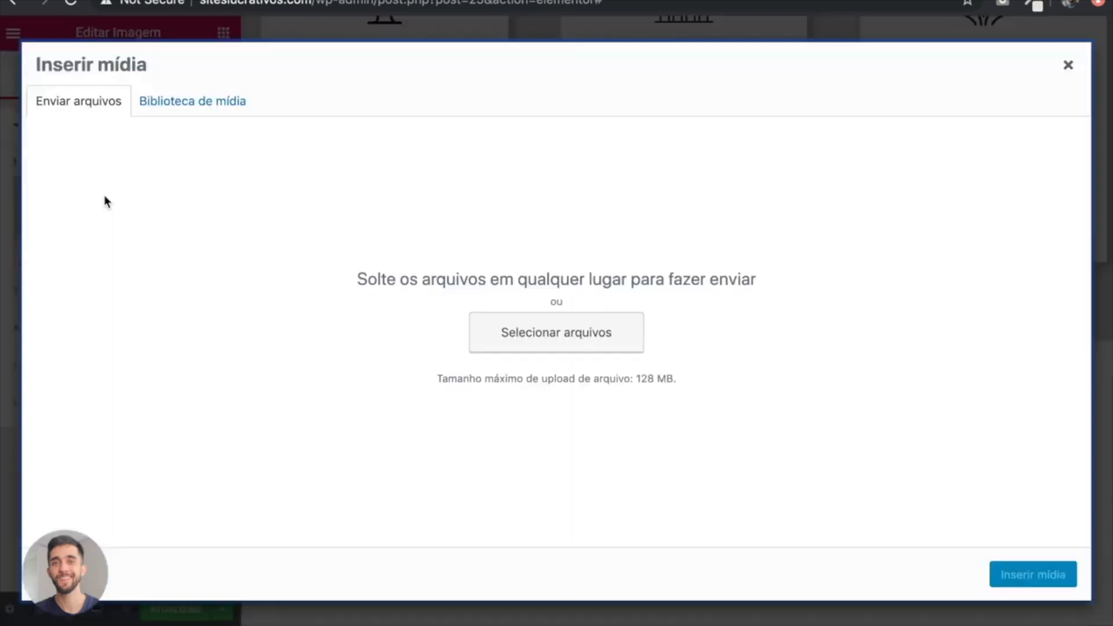
{"action": "left_click", "coordinate": [209, 106]}
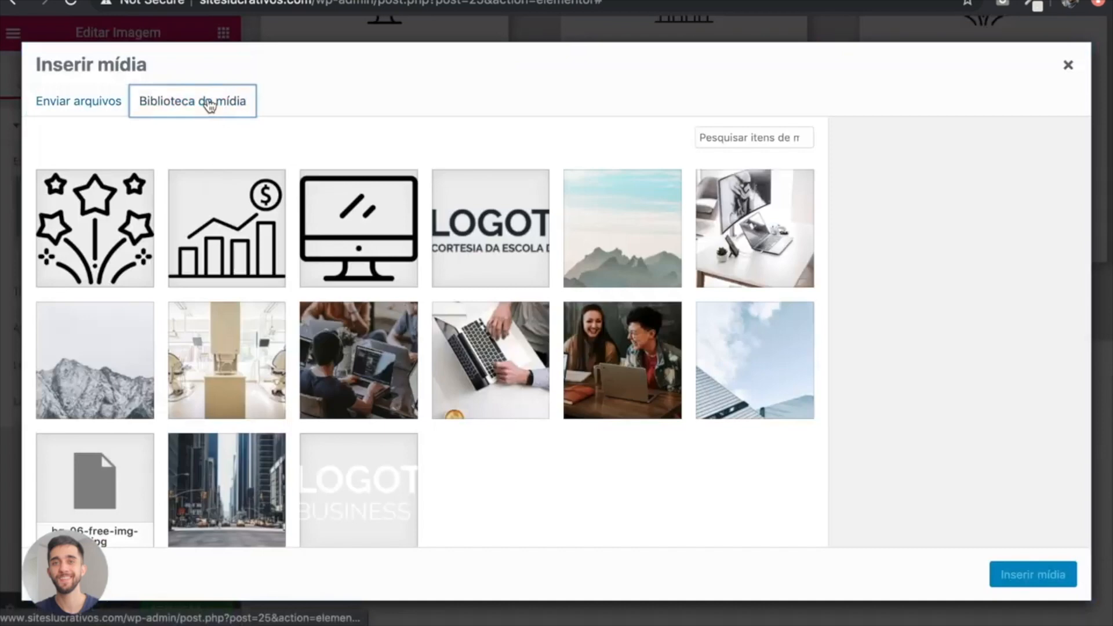
{"action": "left_click", "coordinate": [751, 261]}
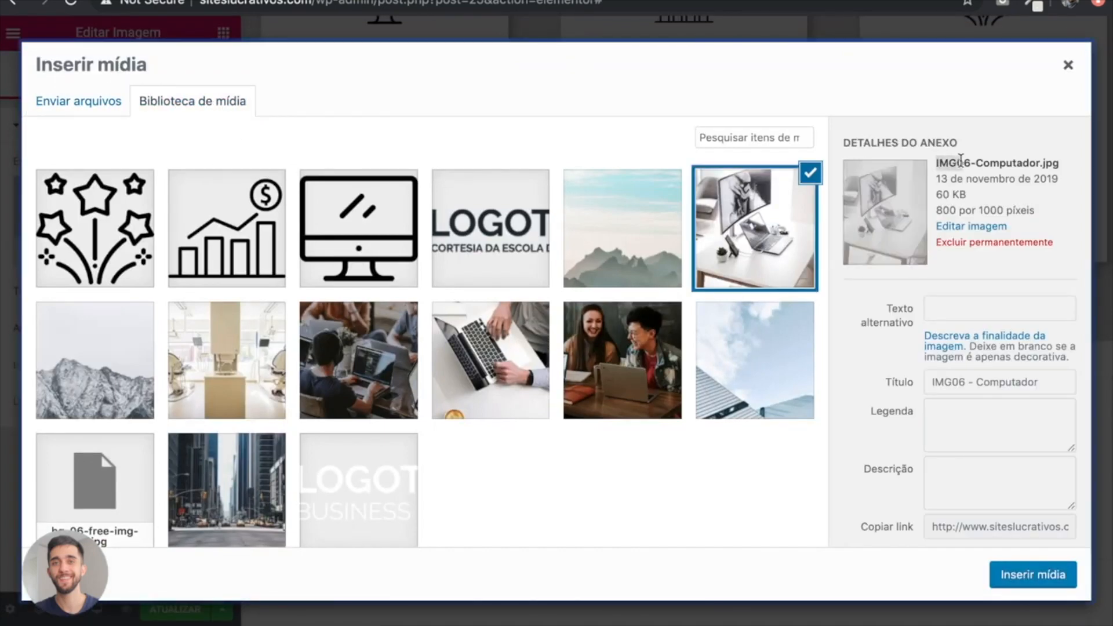
{"action": "left_click", "coordinate": [997, 574]}
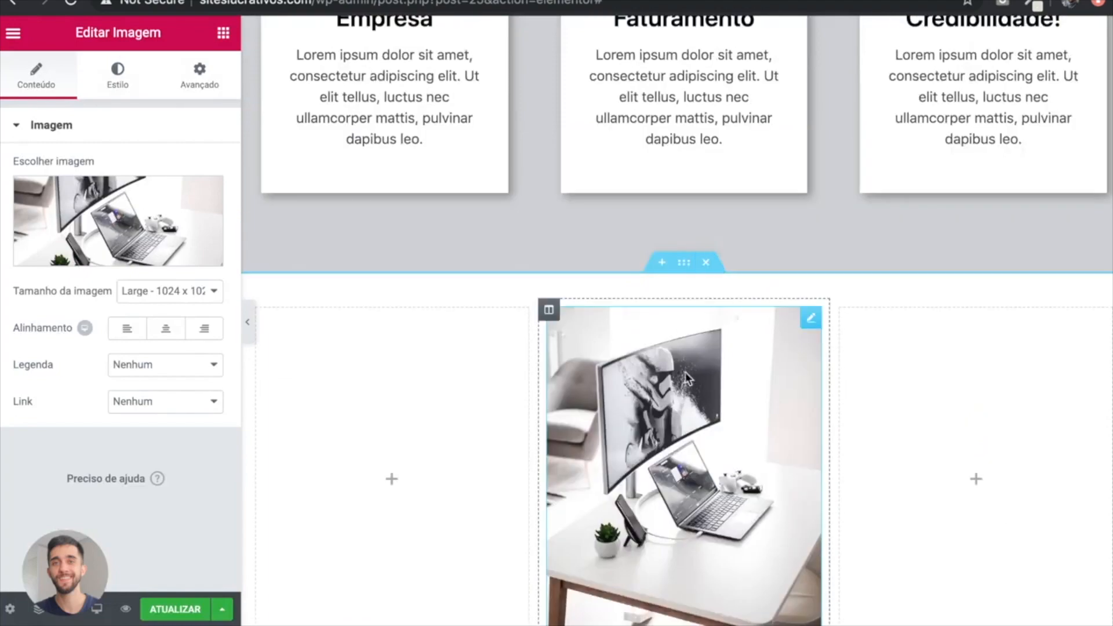
Step: Review the placed computer image together with the hero and card sections above it
{"action": "scroll", "coordinate": [694, 407], "scroll_direction": "down", "scroll_amount": 3}
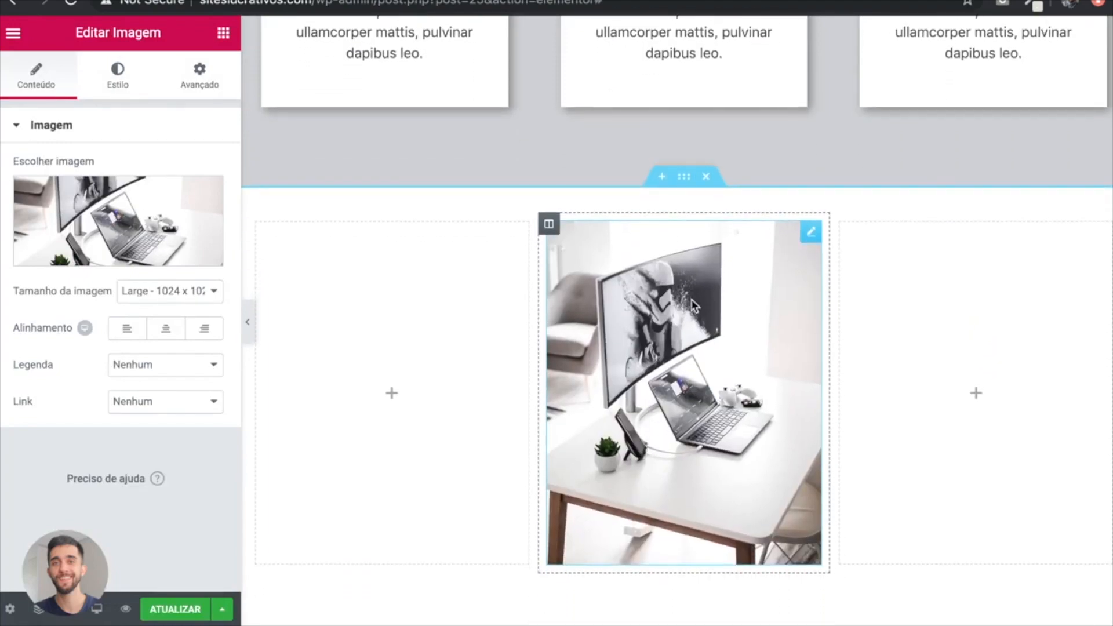
{"action": "scroll", "coordinate": [617, 225], "scroll_direction": "up", "scroll_amount": 5}
{"action": "scroll", "coordinate": [617, 225], "scroll_direction": "up", "scroll_amount": 5}
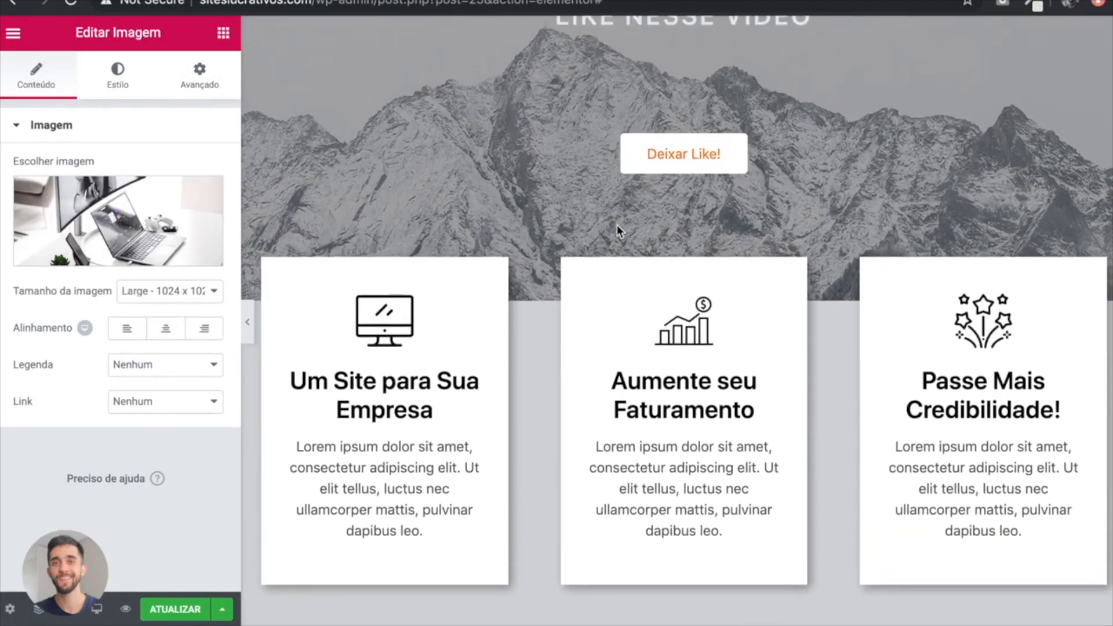
{"action": "scroll", "coordinate": [617, 225], "scroll_direction": "down", "scroll_amount": 15}
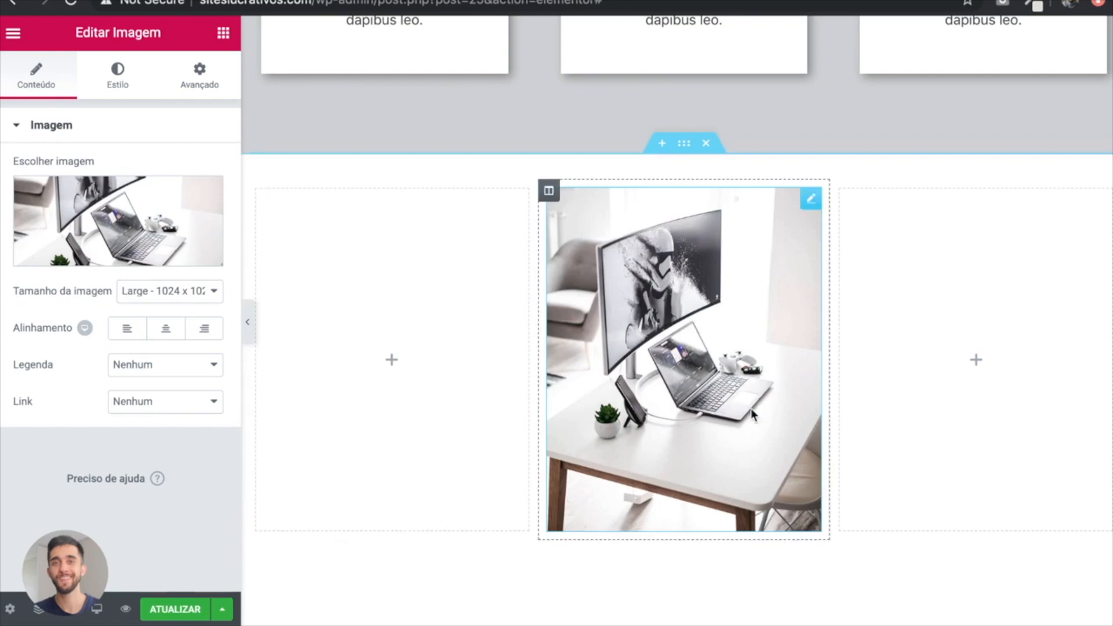
{"action": "scroll", "coordinate": [527, 264], "scroll_direction": "up", "scroll_amount": 4}
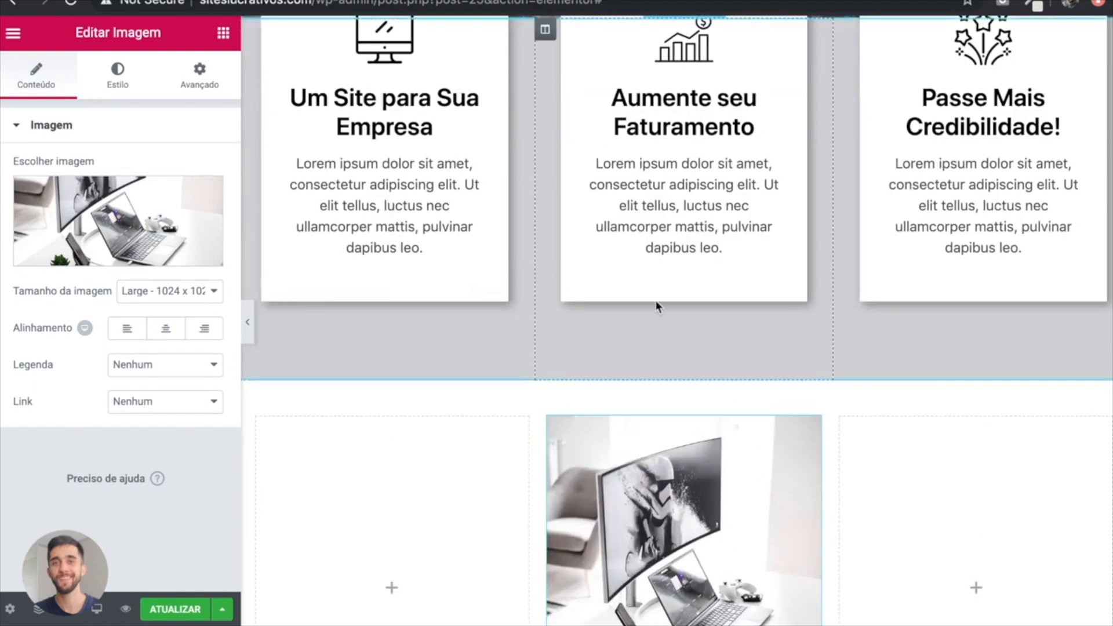
{"action": "scroll", "coordinate": [608, 494], "scroll_direction": "down", "scroll_amount": 5}
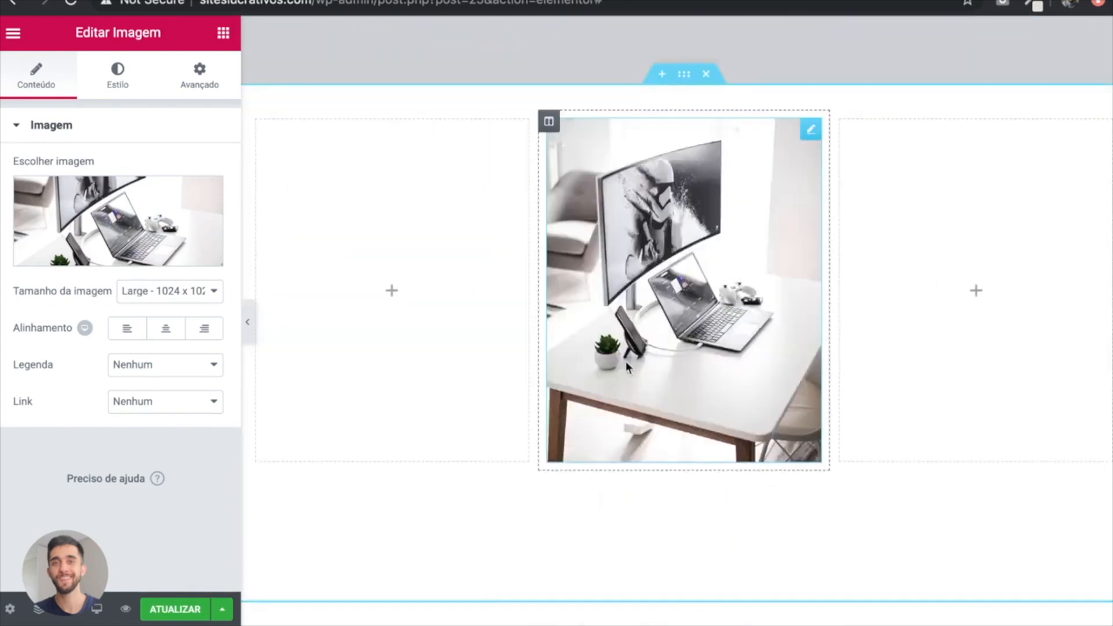
{"action": "scroll", "coordinate": [783, 471], "scroll_direction": "up", "scroll_amount": 2}
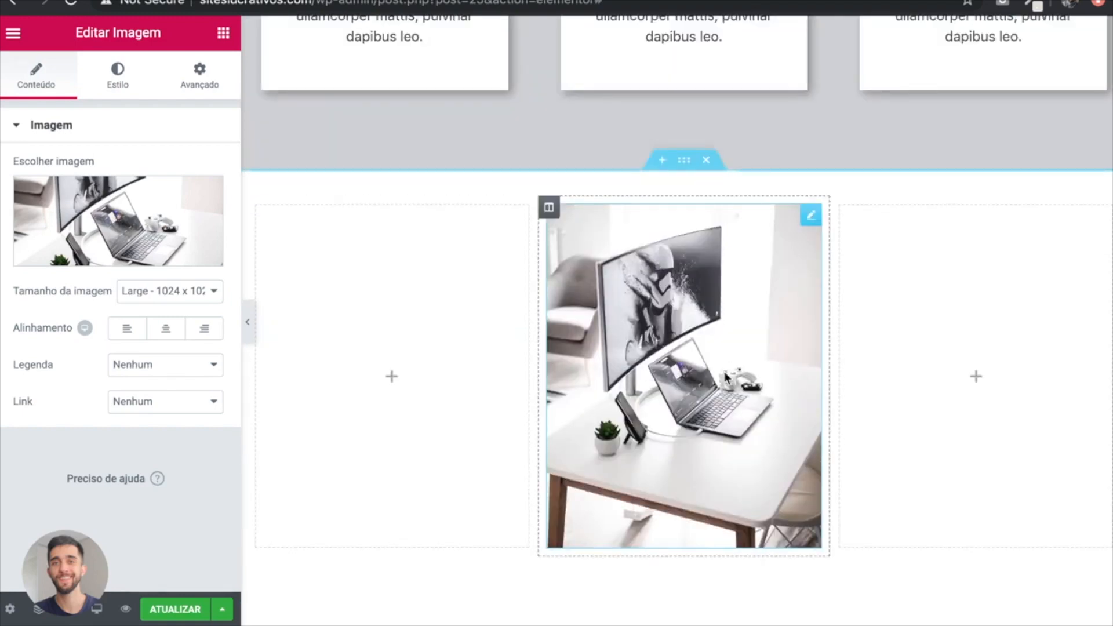
Step: Give the computer image a box shadow with horizontal and vertical offsets of 4
{"action": "left_click", "coordinate": [115, 72]}
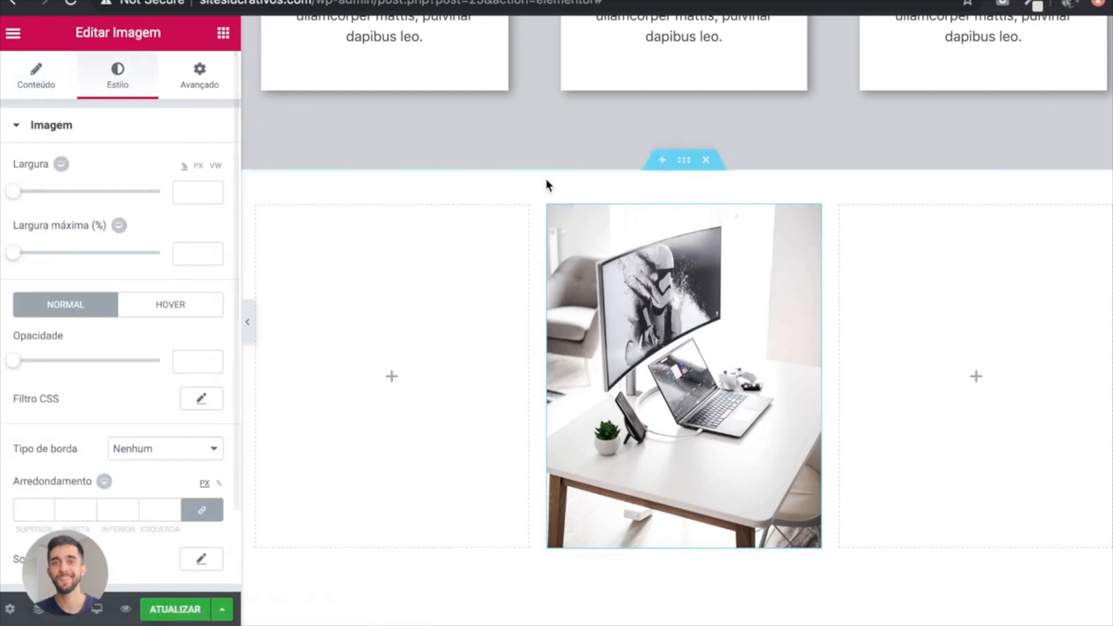
{"action": "scroll", "coordinate": [148, 481], "scroll_direction": "down", "scroll_amount": 3}
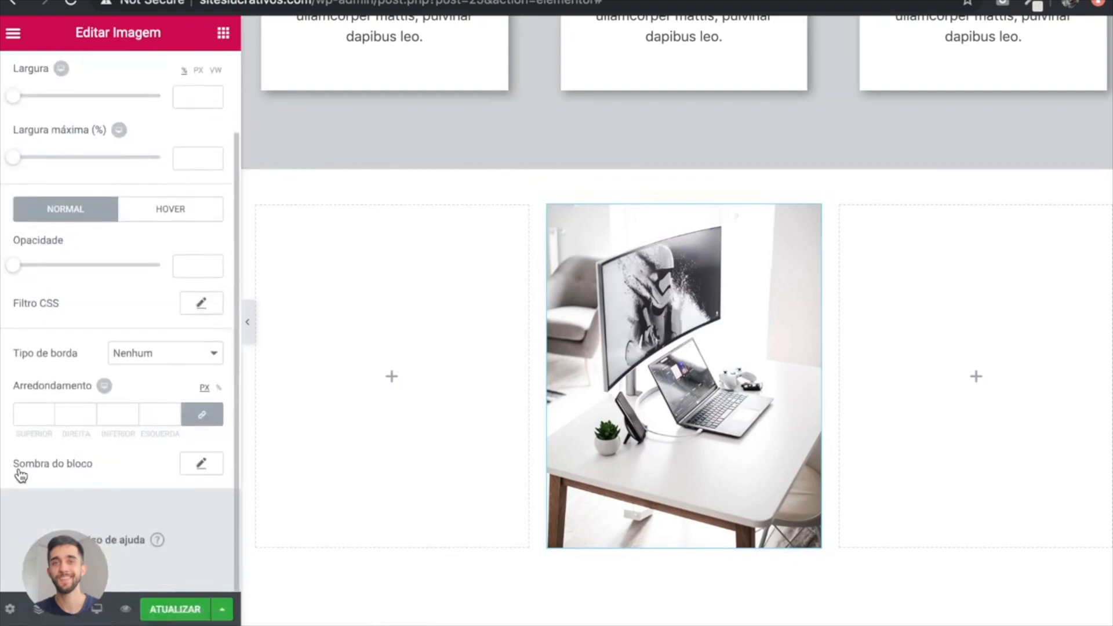
{"action": "left_click", "coordinate": [194, 473]}
{"action": "scroll", "coordinate": [134, 400], "scroll_direction": "down", "scroll_amount": 3}
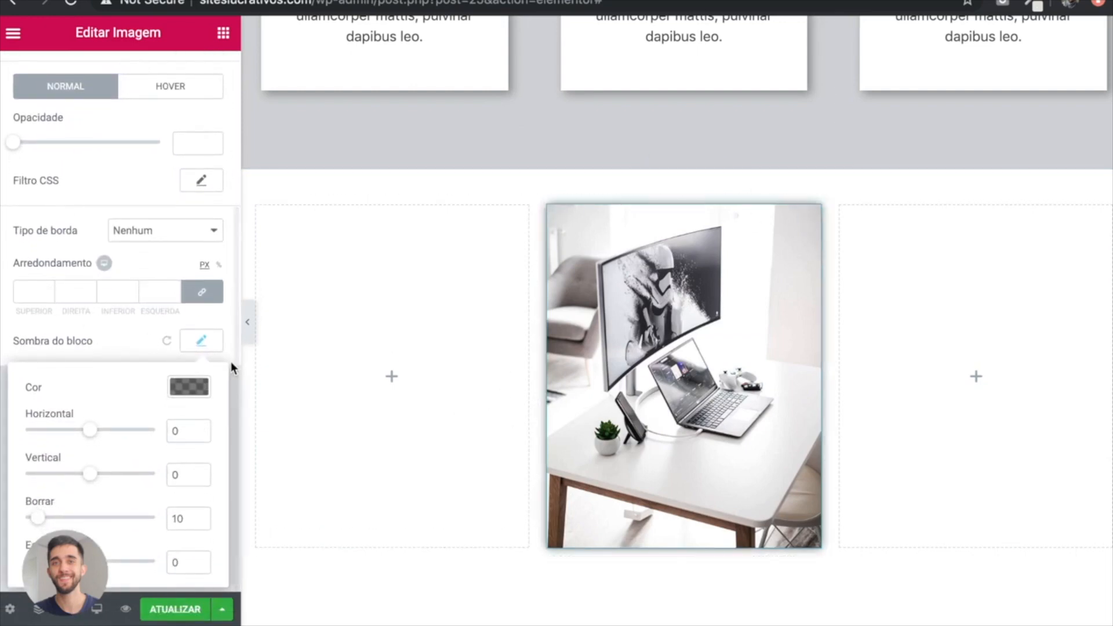
{"action": "left_click_drag", "start_coordinate": [91, 436], "coordinate": [94, 434]}
{"action": "left_click_drag", "start_coordinate": [89, 480], "coordinate": [93, 480]}
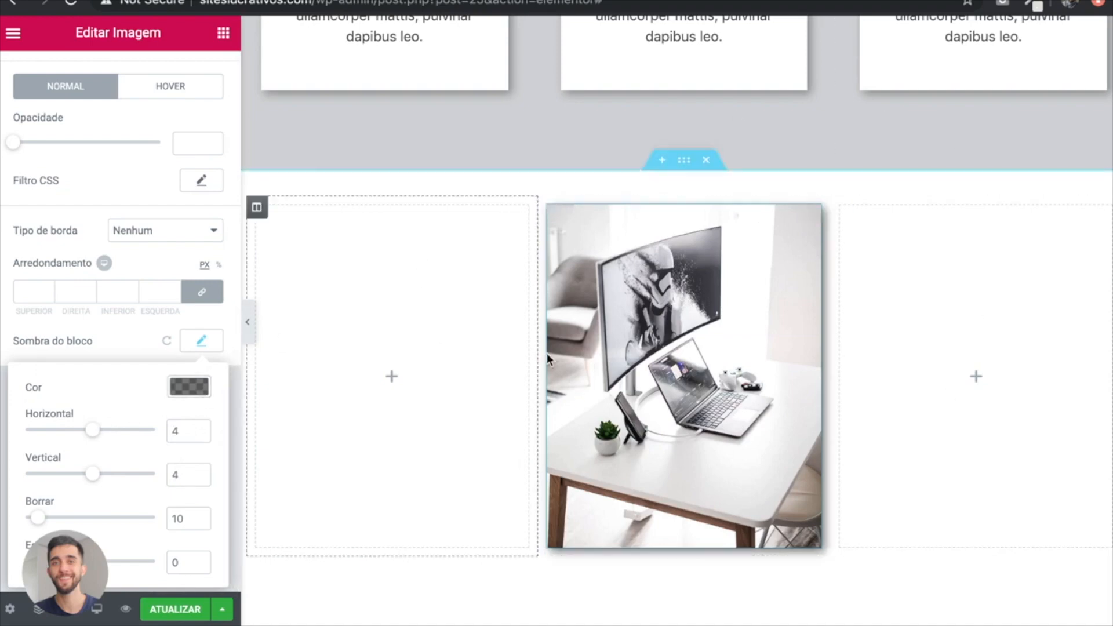
Step: Lower the opacity of the image's black box shadow to about 0.23 and compare it with the cards' shadows
{"action": "scroll", "coordinate": [534, 363], "scroll_direction": "down", "scroll_amount": 2}
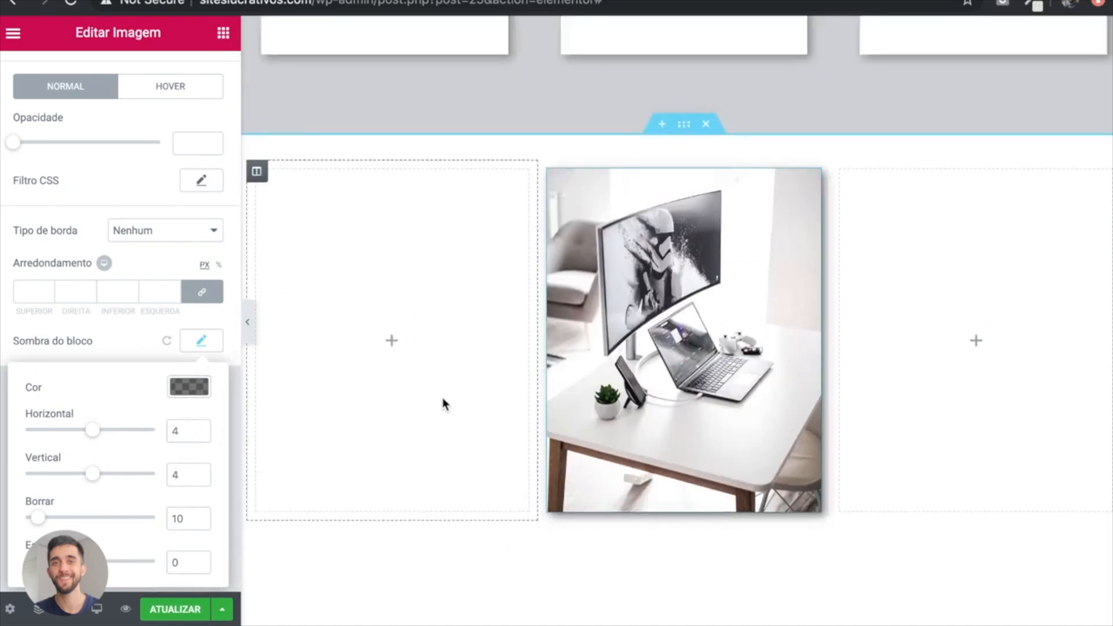
{"action": "left_click", "coordinate": [189, 387]}
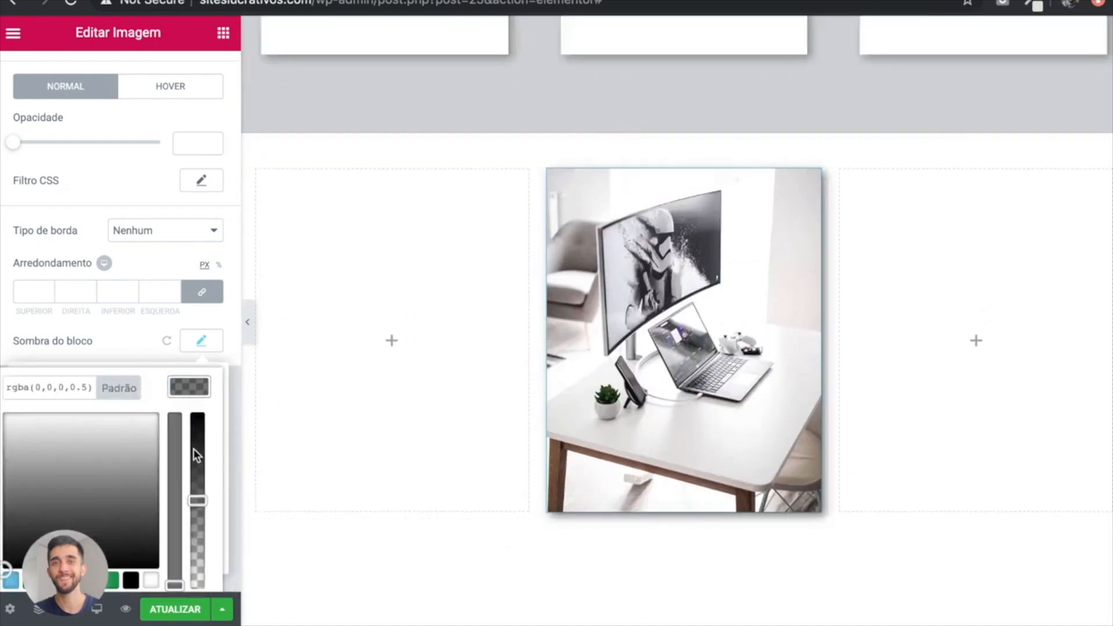
{"action": "scroll", "coordinate": [193, 449], "scroll_direction": "down", "scroll_amount": 1}
{"action": "left_click_drag", "start_coordinate": [203, 483], "coordinate": [200, 530]}
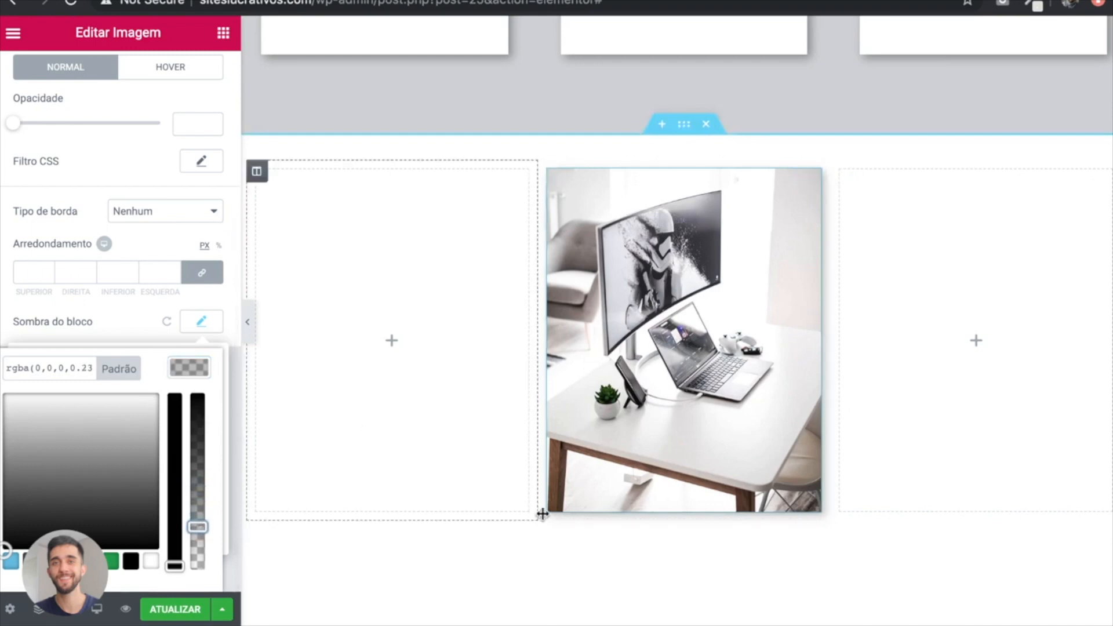
{"action": "left_click", "coordinate": [533, 568]}
{"action": "scroll", "coordinate": [562, 164], "scroll_direction": "up", "scroll_amount": 2}
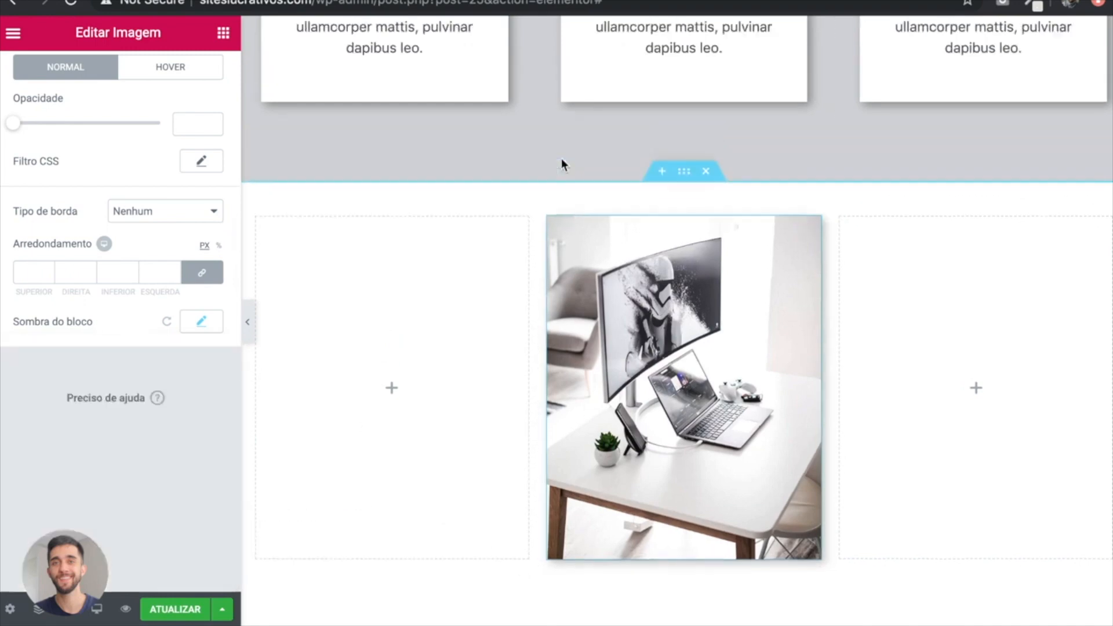
{"action": "scroll", "coordinate": [561, 164], "scroll_direction": "up", "scroll_amount": 3}
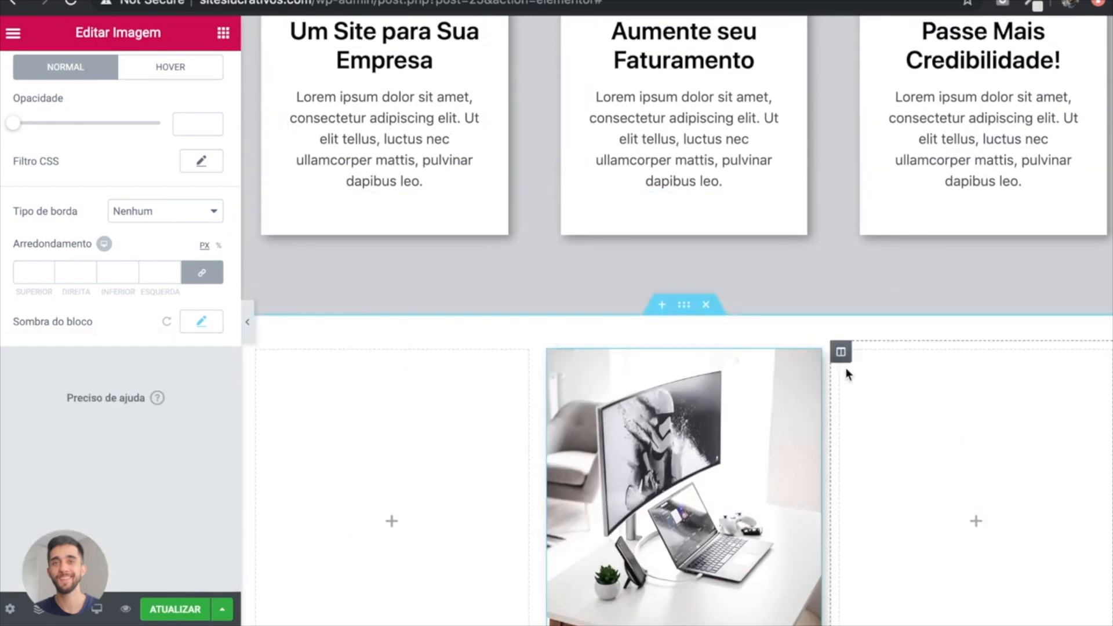
{"action": "scroll", "coordinate": [845, 368], "scroll_direction": "down", "scroll_amount": 4}
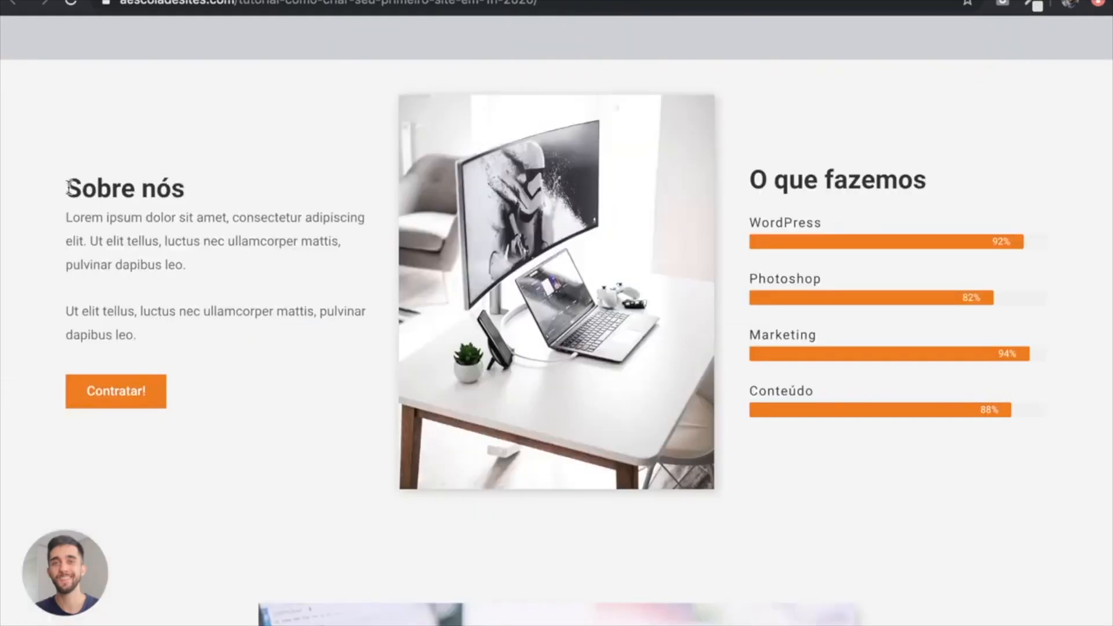
Step: On the reference site, examine the Sobre nós text block with its button and the hero heading and subtitle
{"action": "left_click_drag", "start_coordinate": [68, 189], "coordinate": [190, 379]}
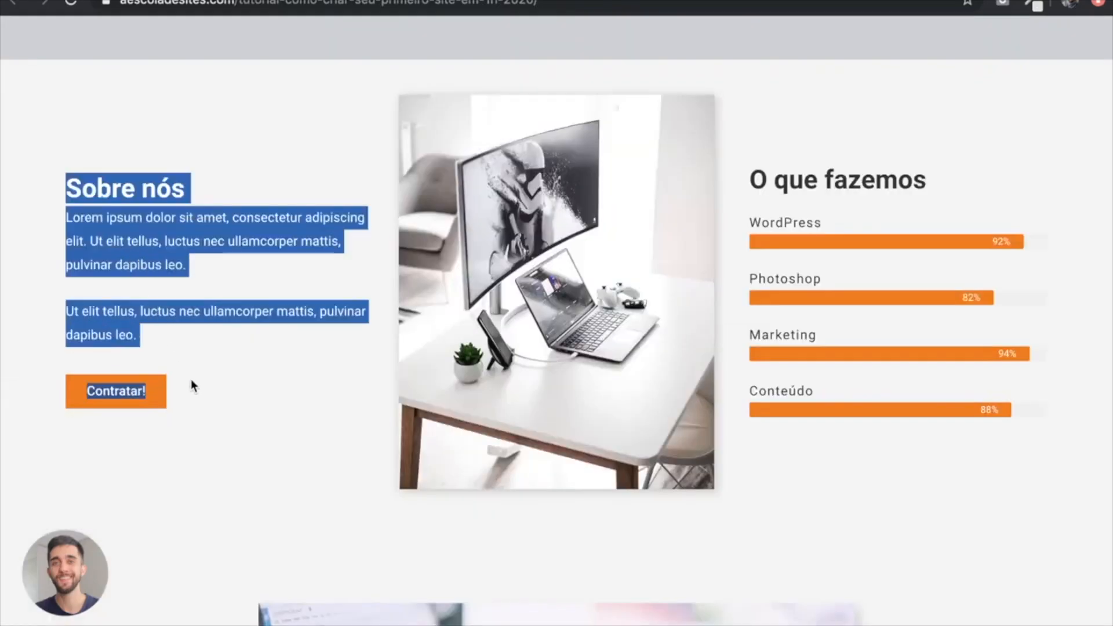
{"action": "left_click", "coordinate": [190, 380]}
{"action": "scroll", "coordinate": [170, 278], "scroll_direction": "up", "scroll_amount": 15}
{"action": "scroll", "coordinate": [170, 276], "scroll_direction": "up", "scroll_amount": 3}
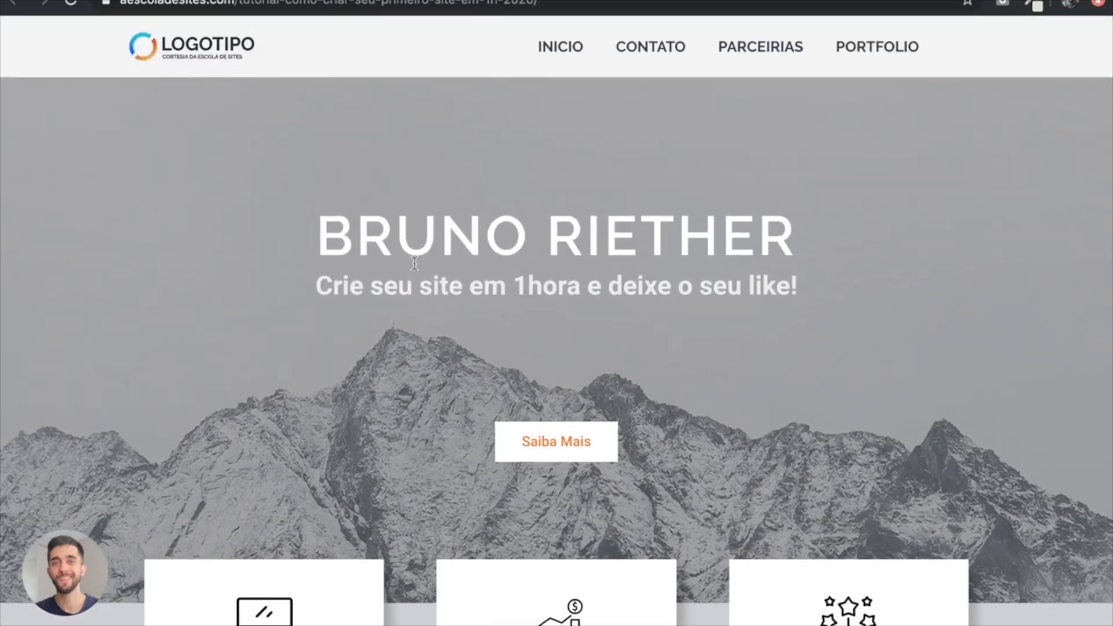
{"action": "triple_click", "coordinate": [315, 236]}
{"action": "left_click_drag", "start_coordinate": [367, 288], "coordinate": [715, 290]}
{"action": "left_click", "coordinate": [610, 296]}
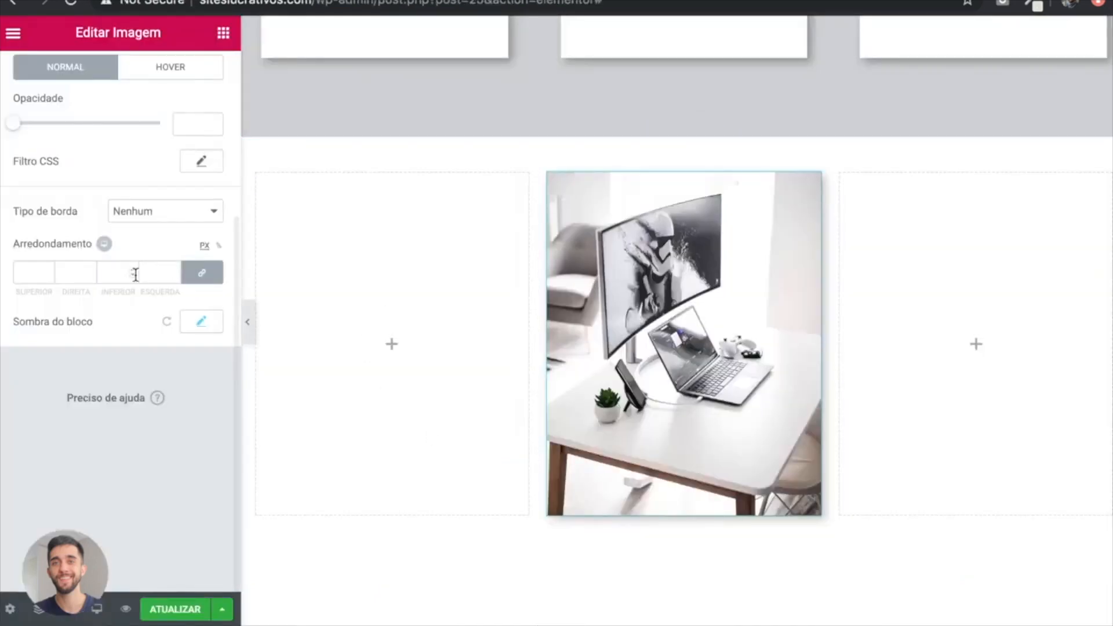
Step: In the Elementor editor, add a heading widget to the first column with the title "Sobre nós"
{"action": "scroll", "coordinate": [137, 278], "scroll_direction": "up", "scroll_amount": 4}
{"action": "left_click", "coordinate": [223, 33]}
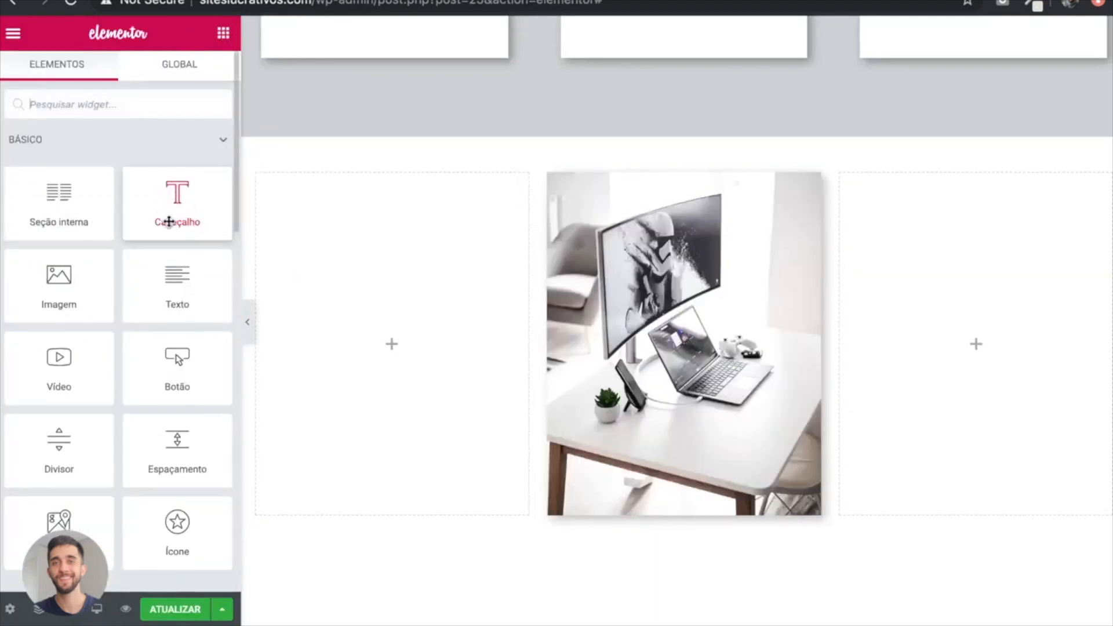
{"action": "left_click_drag", "start_coordinate": [165, 204], "coordinate": [367, 351]}
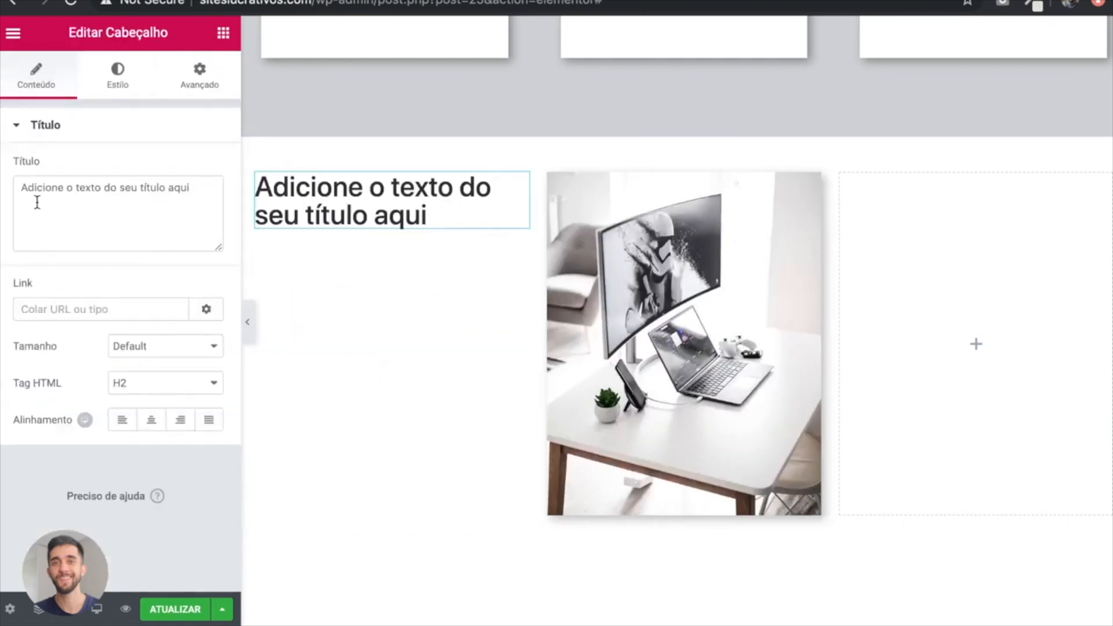
{"action": "left_click", "coordinate": [186, 193]}
{"action": "key", "text": "ctrl+a"}
{"action": "type", "text": "So"}
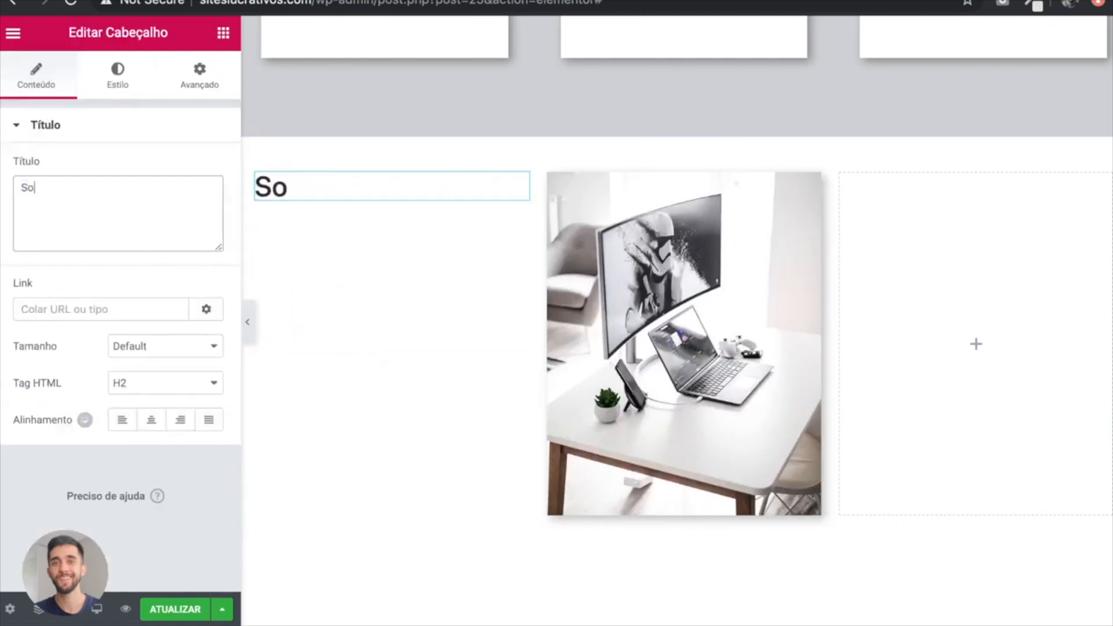
{"action": "type", "text": "bre nós"}
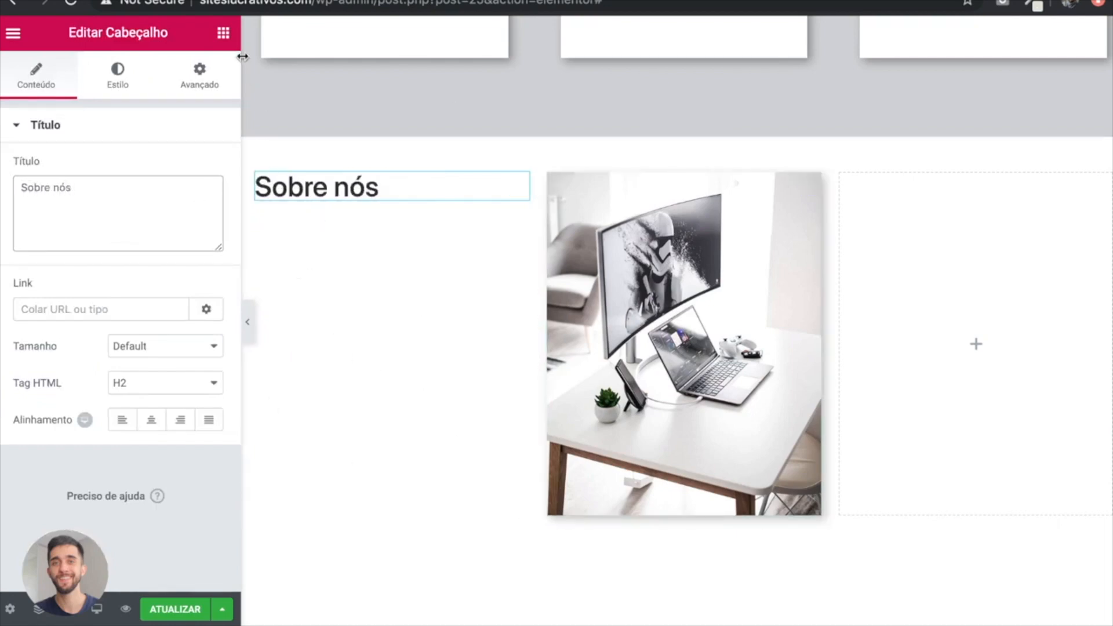
Step: Set the text colour of the Sobre nós heading to the dark grey #191919
{"action": "left_click", "coordinate": [117, 81]}
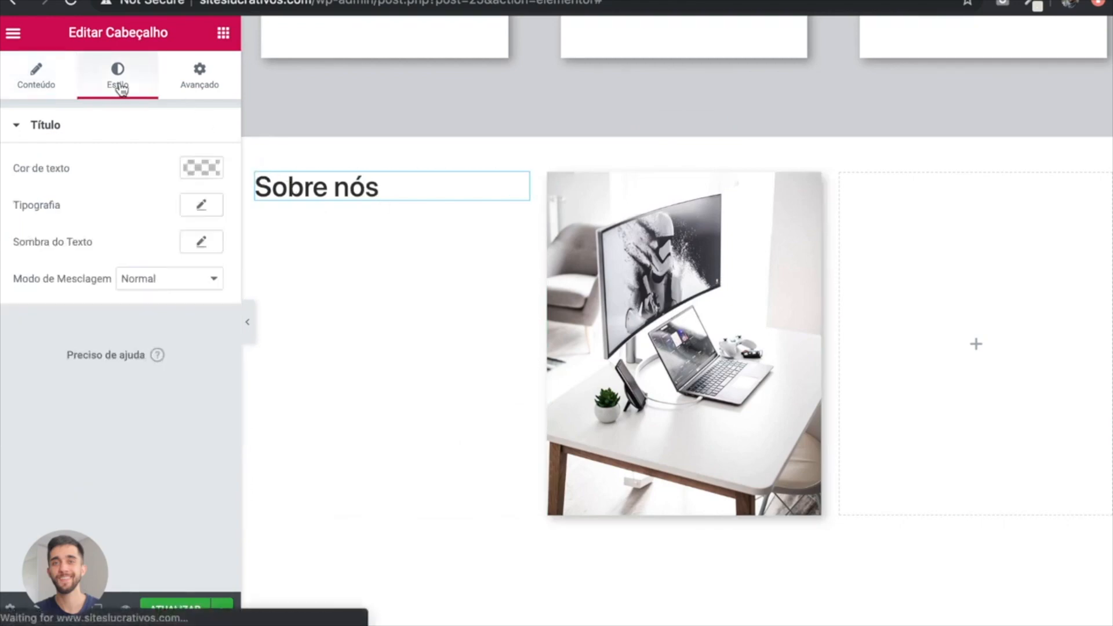
{"action": "left_click", "coordinate": [201, 169]}
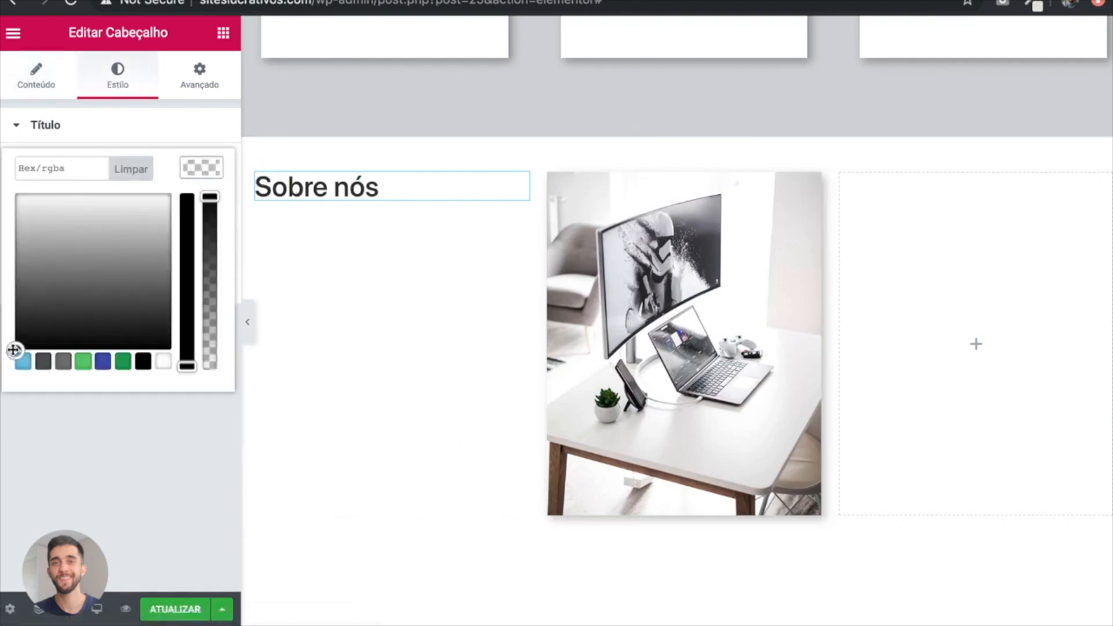
{"action": "left_click_drag", "start_coordinate": [12, 348], "coordinate": [11, 334]}
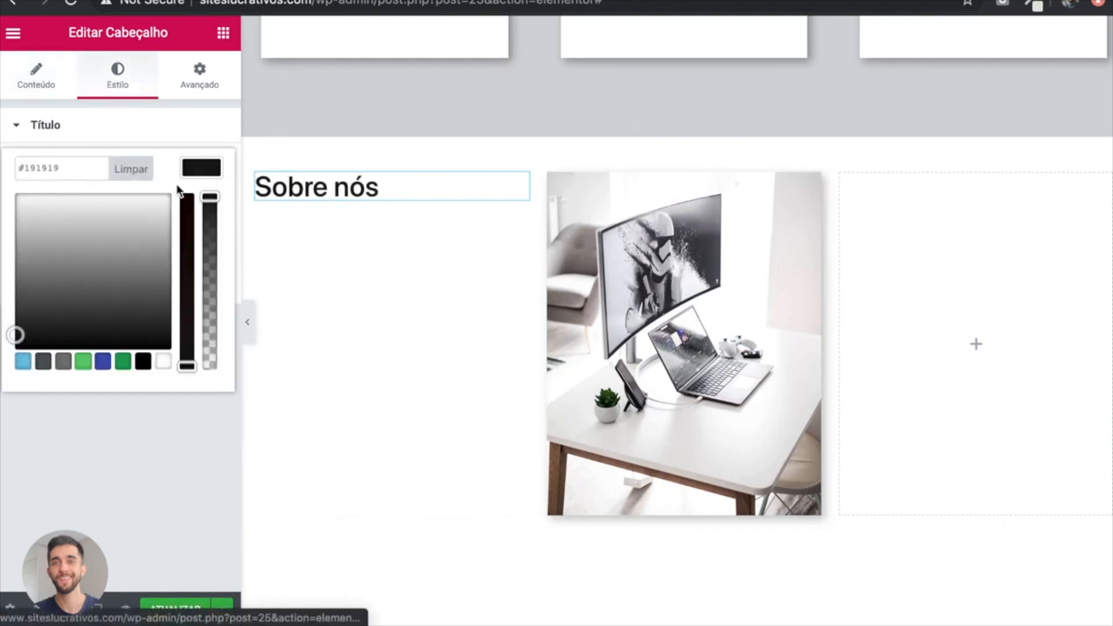
{"action": "left_click", "coordinate": [194, 168]}
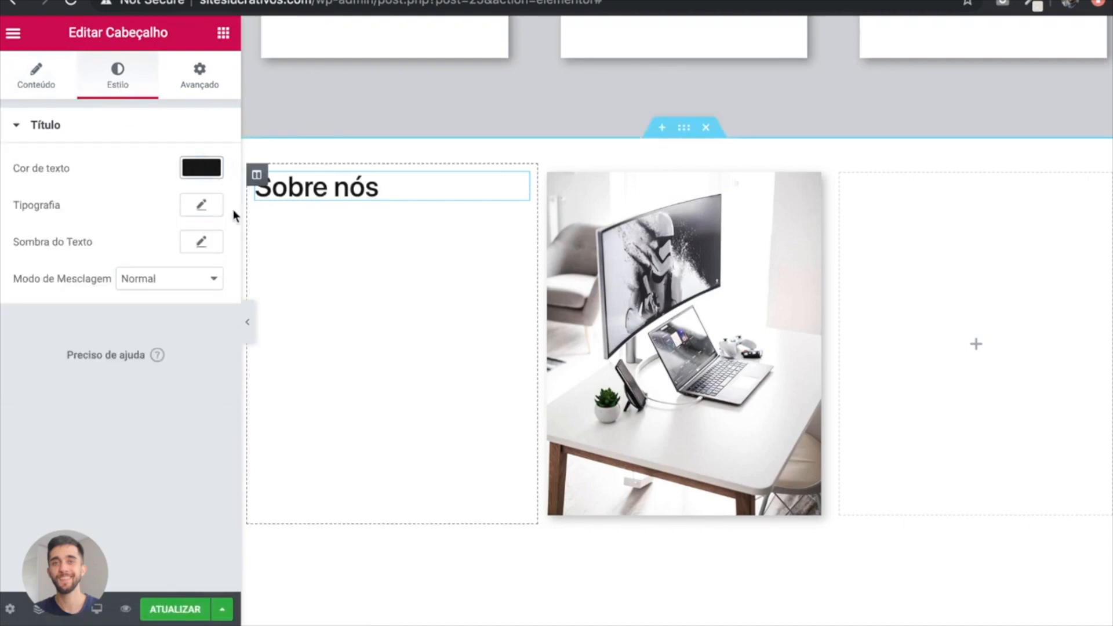
Step: Set the letter spacing of the Sobre nós heading to 0.8 in its typography settings
{"action": "left_click", "coordinate": [202, 206]}
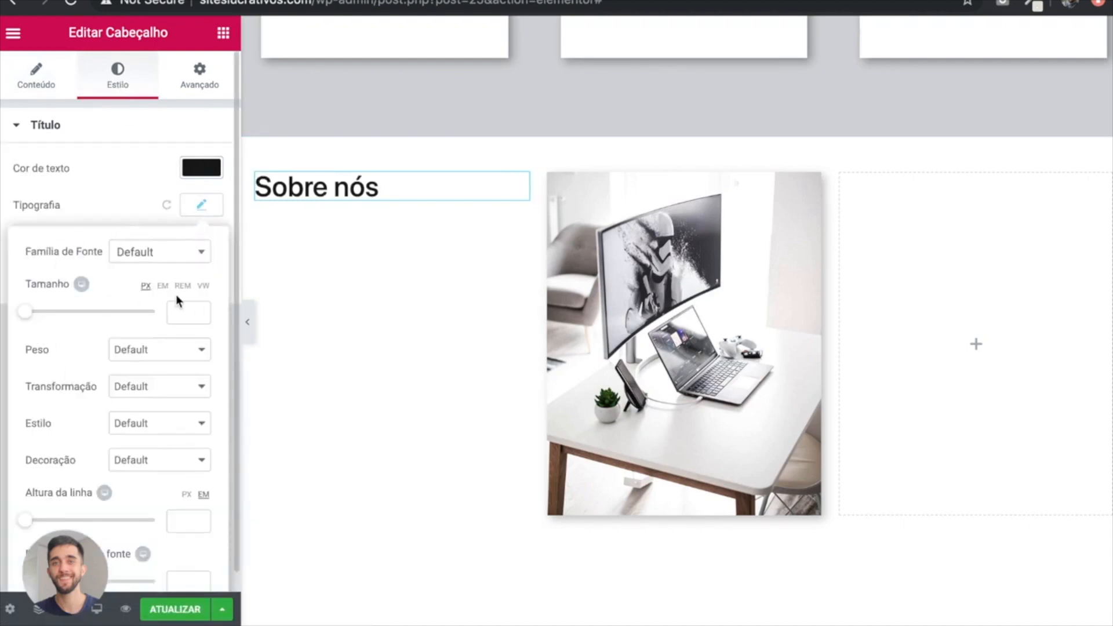
{"action": "scroll", "coordinate": [177, 300], "scroll_direction": "down", "scroll_amount": 1}
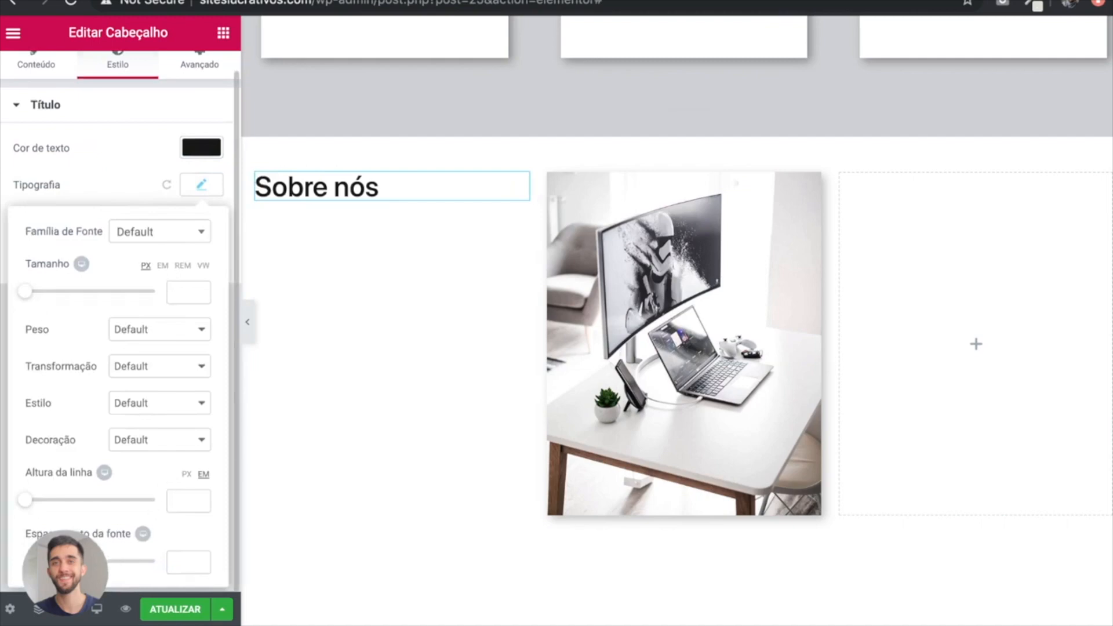
{"action": "left_click_drag", "start_coordinate": [68, 562], "coordinate": [75, 562]}
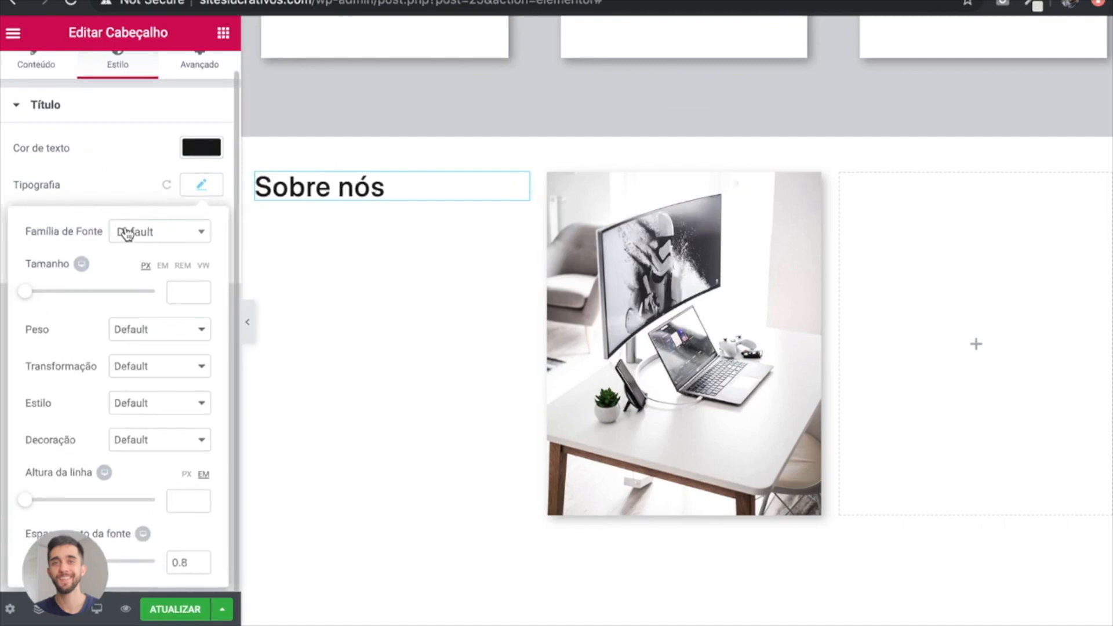
{"action": "left_click", "coordinate": [200, 186]}
{"action": "scroll", "coordinate": [168, 190], "scroll_direction": "up", "scroll_amount": 1}
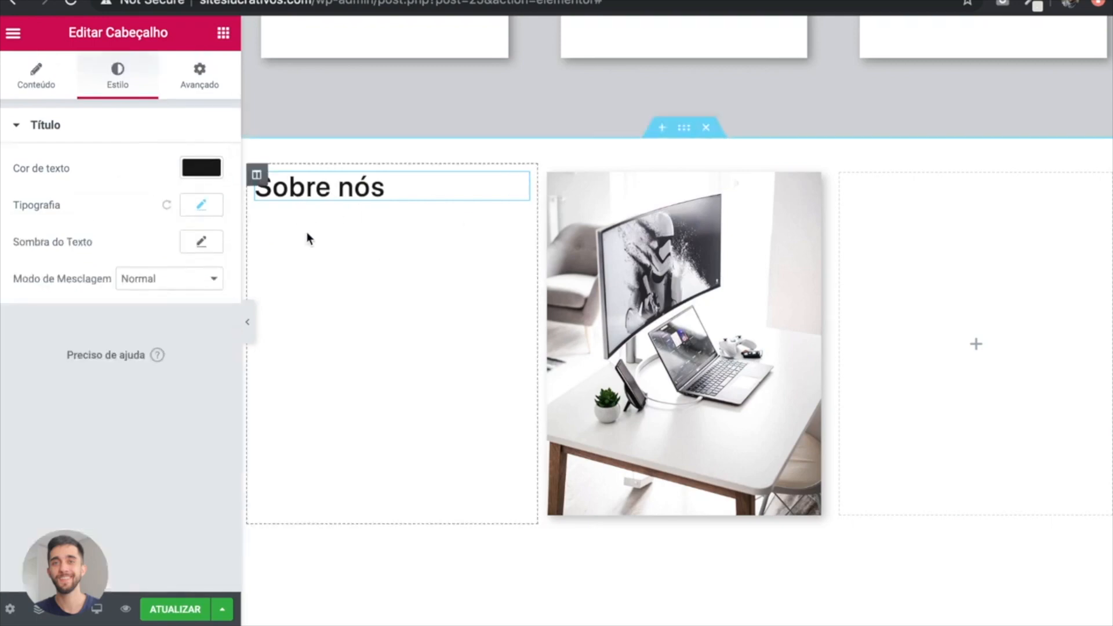
Step: Add a text widget to the first column directly below the Sobre nós heading
{"action": "left_click", "coordinate": [223, 35]}
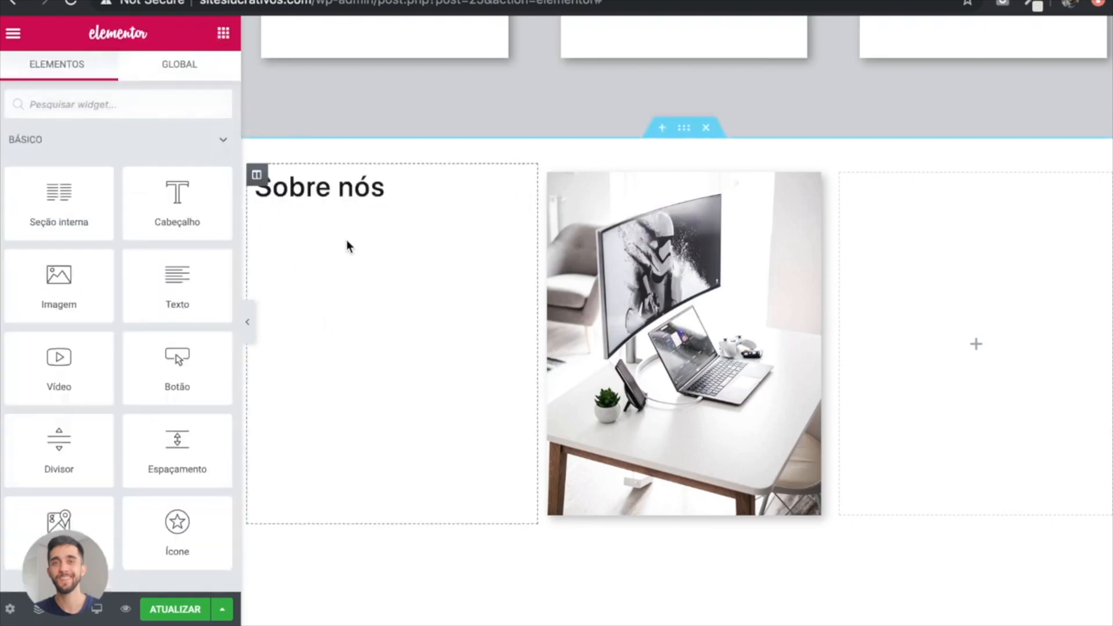
{"action": "left_click_drag", "start_coordinate": [189, 291], "coordinate": [316, 257]}
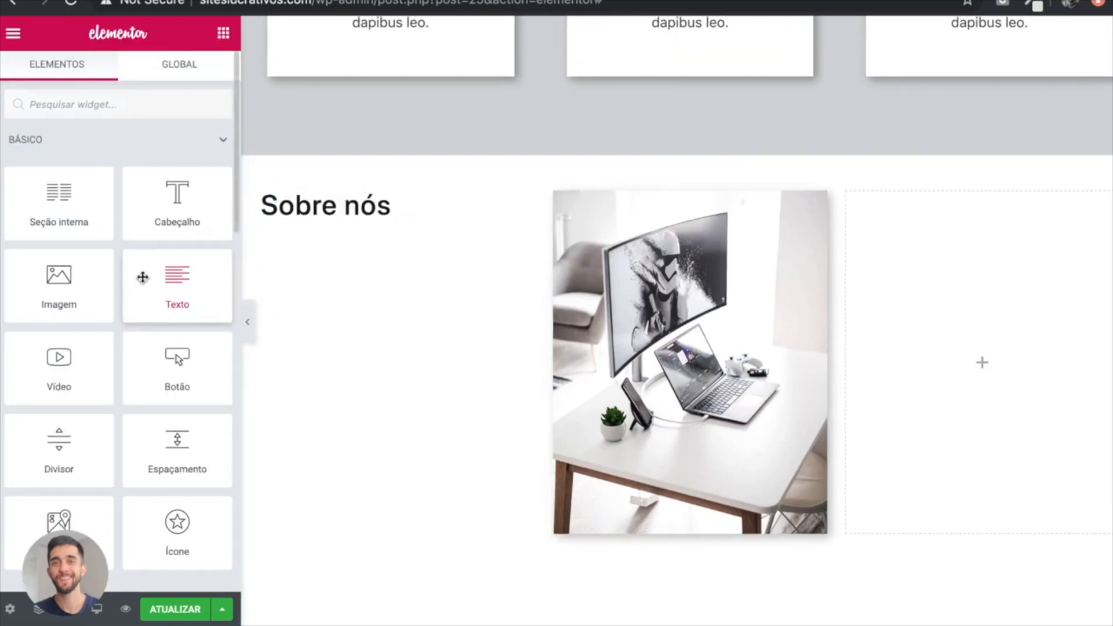
{"action": "left_click_drag", "start_coordinate": [186, 284], "coordinate": [368, 211]}
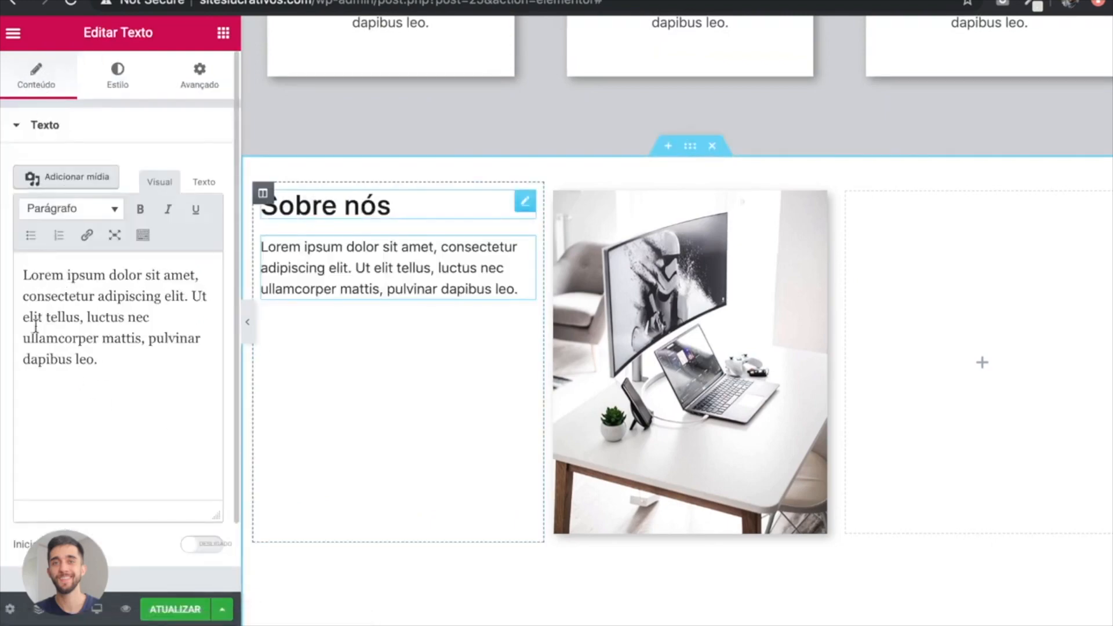
Step: Copy the placeholder text's last sentence, starting "Ut elit tellus", and paste it as a second paragraph
{"action": "left_click_drag", "start_coordinate": [115, 360], "coordinate": [193, 295]}
{"action": "key", "text": "super+c"}
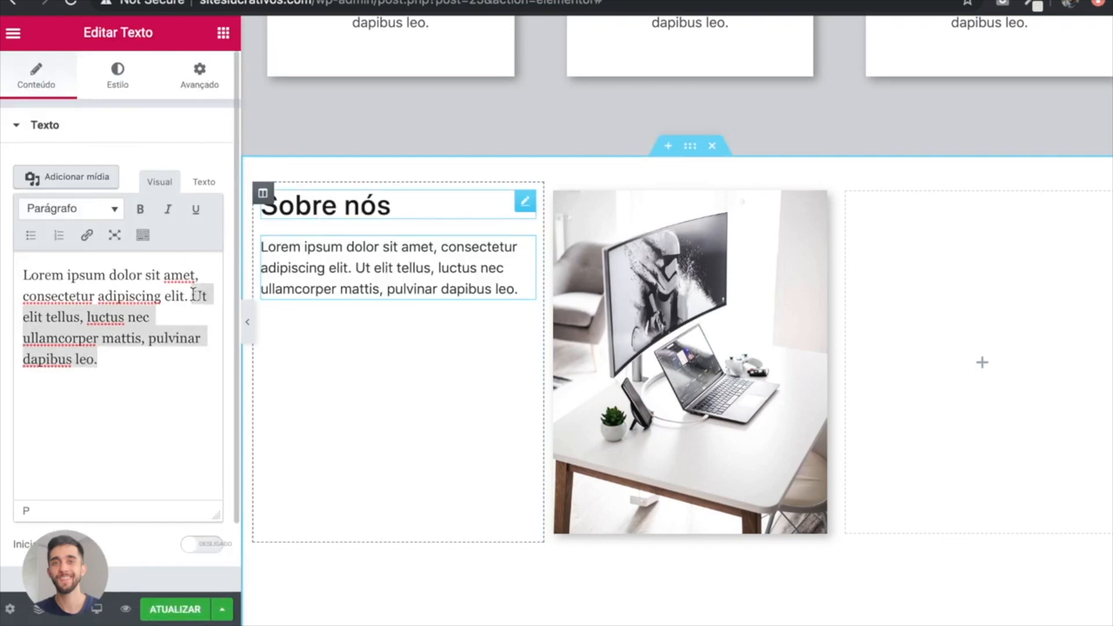
{"action": "left_click", "coordinate": [156, 366]}
{"action": "key", "text": "Return"}
{"action": "key", "text": "super+v"}
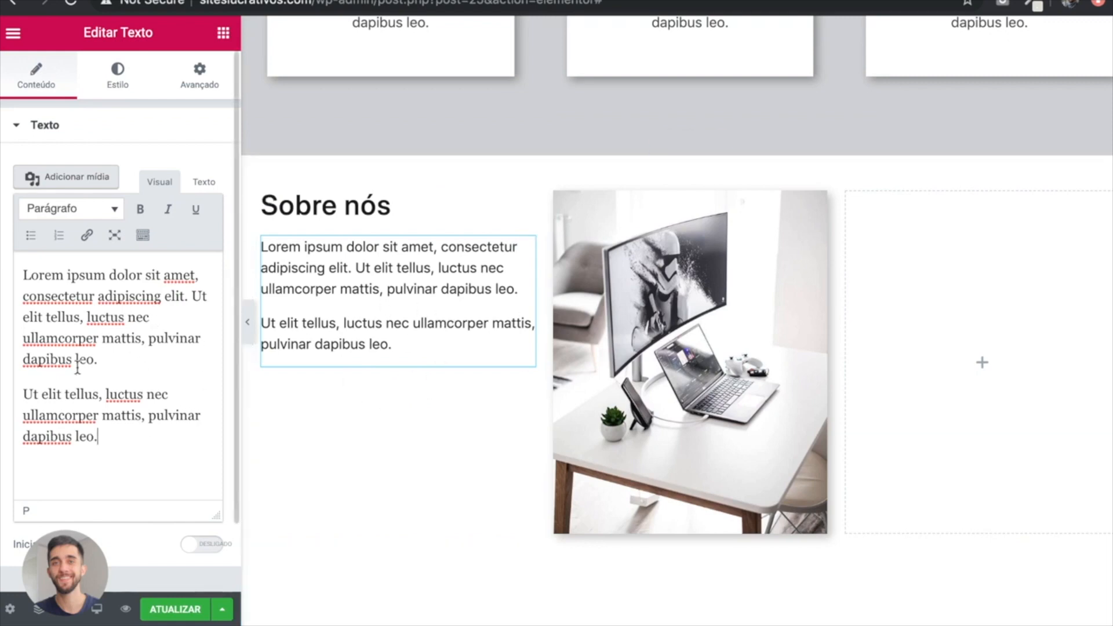
Step: Set the text colour of the about-us paragraphs to black with its opacity lowered by roughly 40 percent
{"action": "left_click", "coordinate": [122, 88]}
{"action": "left_click", "coordinate": [205, 200]}
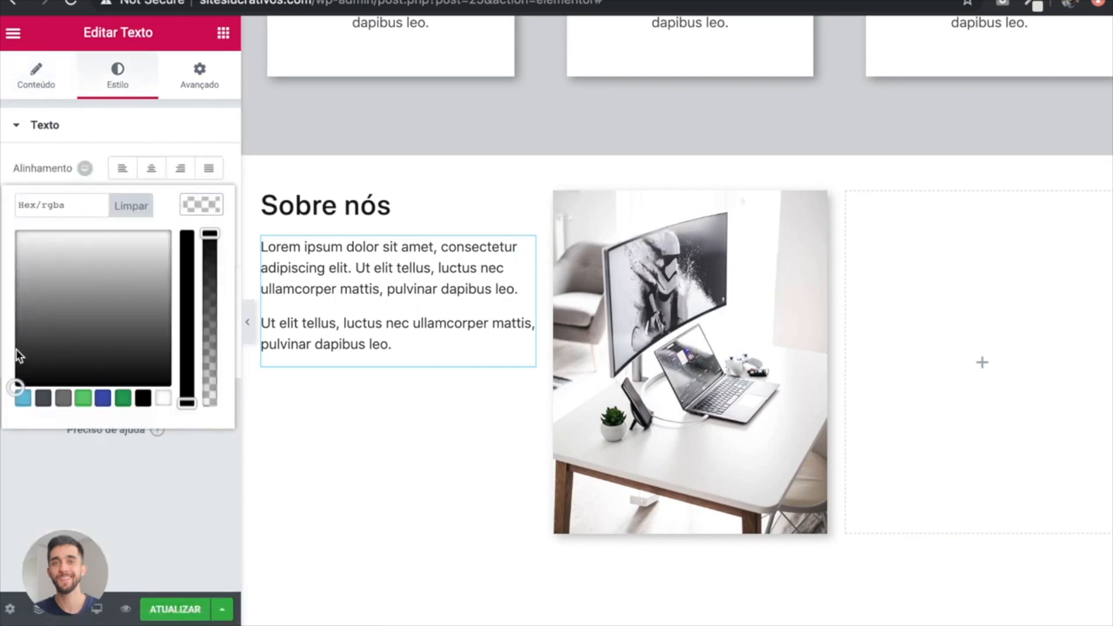
{"action": "left_click_drag", "start_coordinate": [206, 233], "coordinate": [211, 303]}
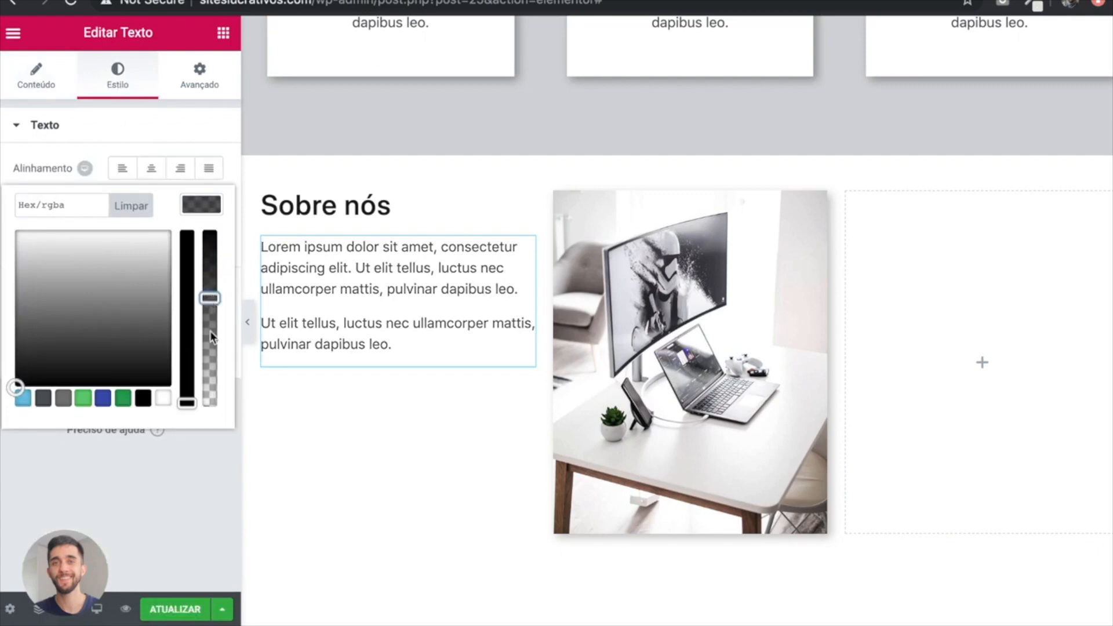
{"action": "left_click", "coordinate": [211, 433]}
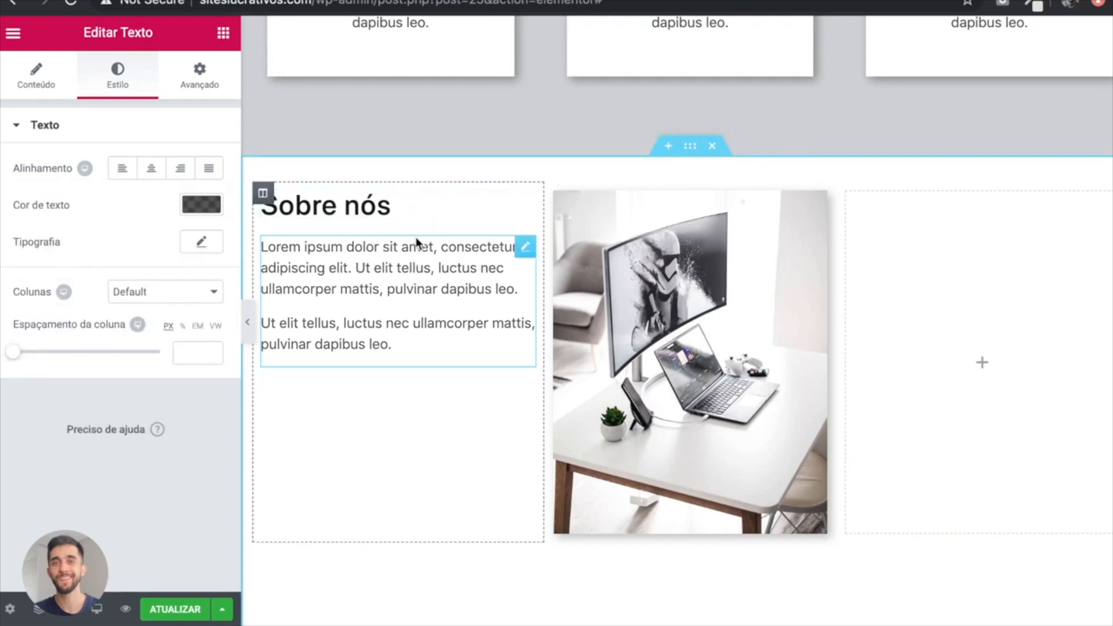
{"action": "left_click", "coordinate": [208, 208]}
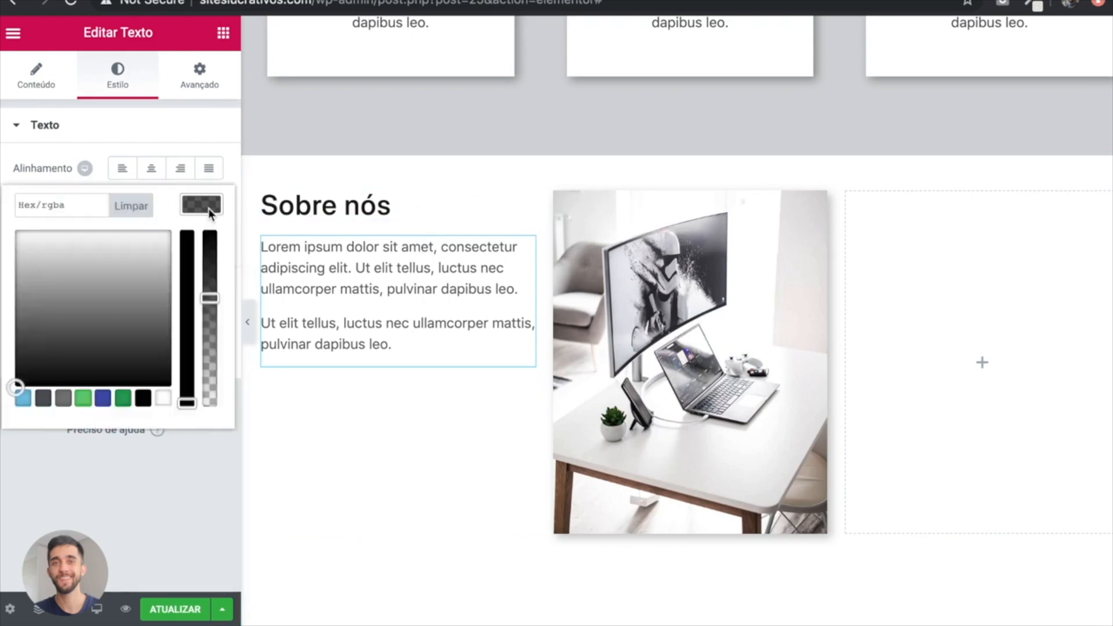
{"action": "left_click", "coordinate": [208, 465]}
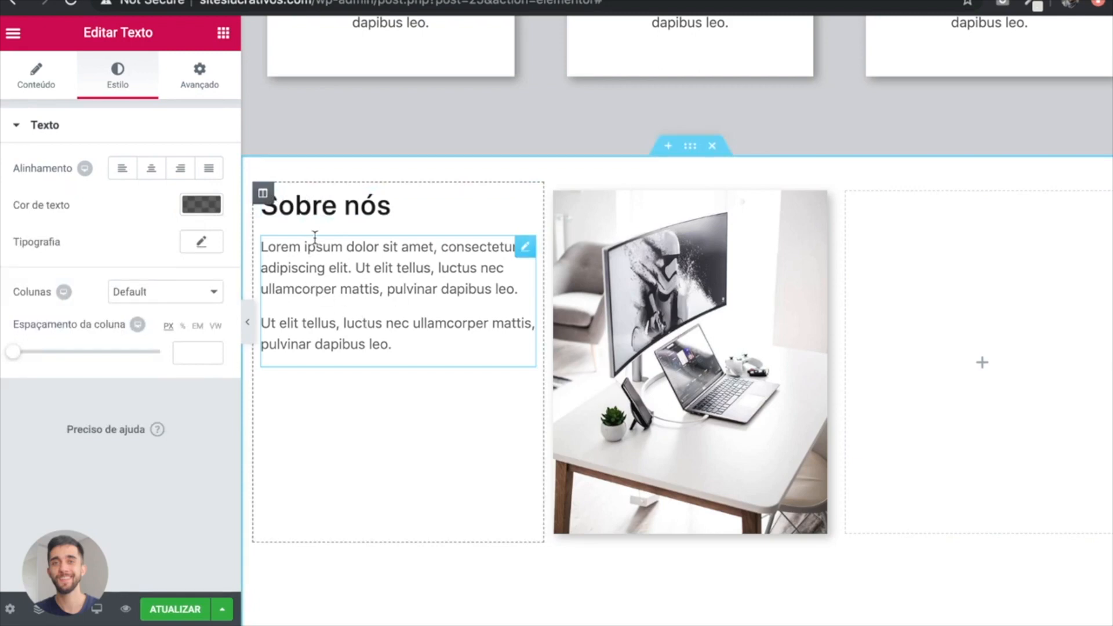
Step: Add a button widget below the about-us paragraphs with the text "Fazer Orçamento!"
{"action": "left_click", "coordinate": [223, 33]}
{"action": "left_click_drag", "start_coordinate": [177, 365], "coordinate": [311, 365]}
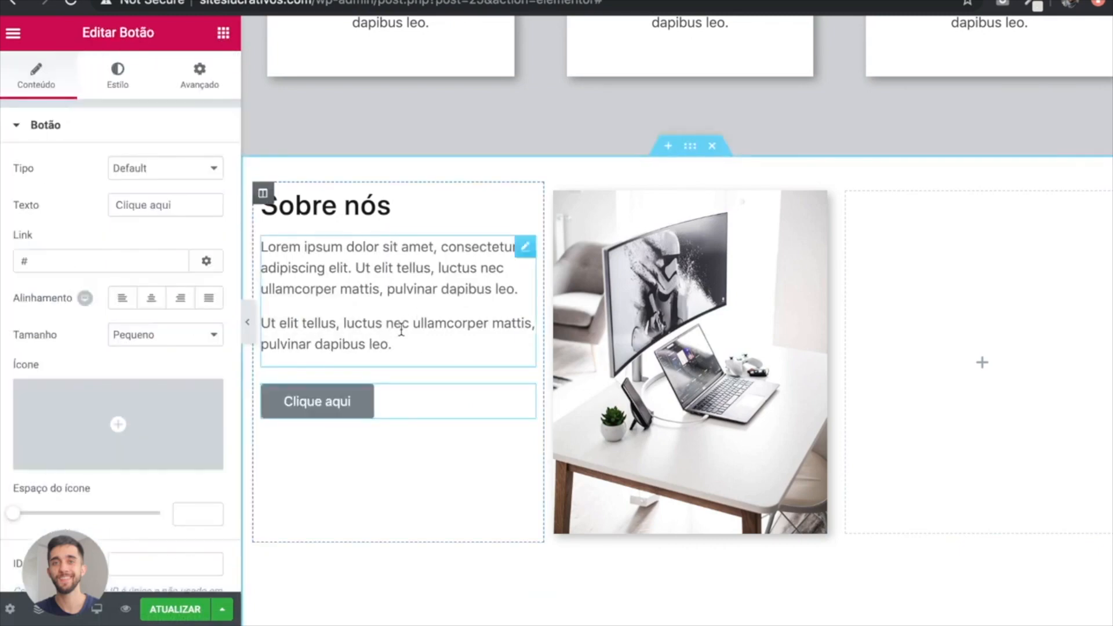
{"action": "left_click", "coordinate": [134, 212]}
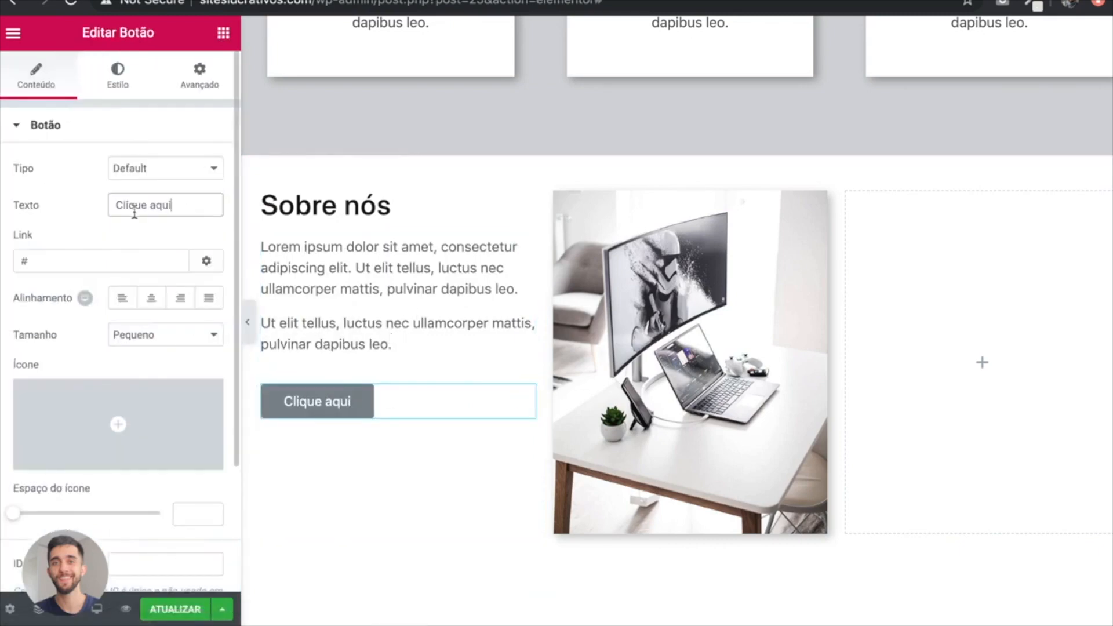
{"action": "key", "text": "ctrl+a"}
{"action": "type", "text": "Fazer Orçamento!"}
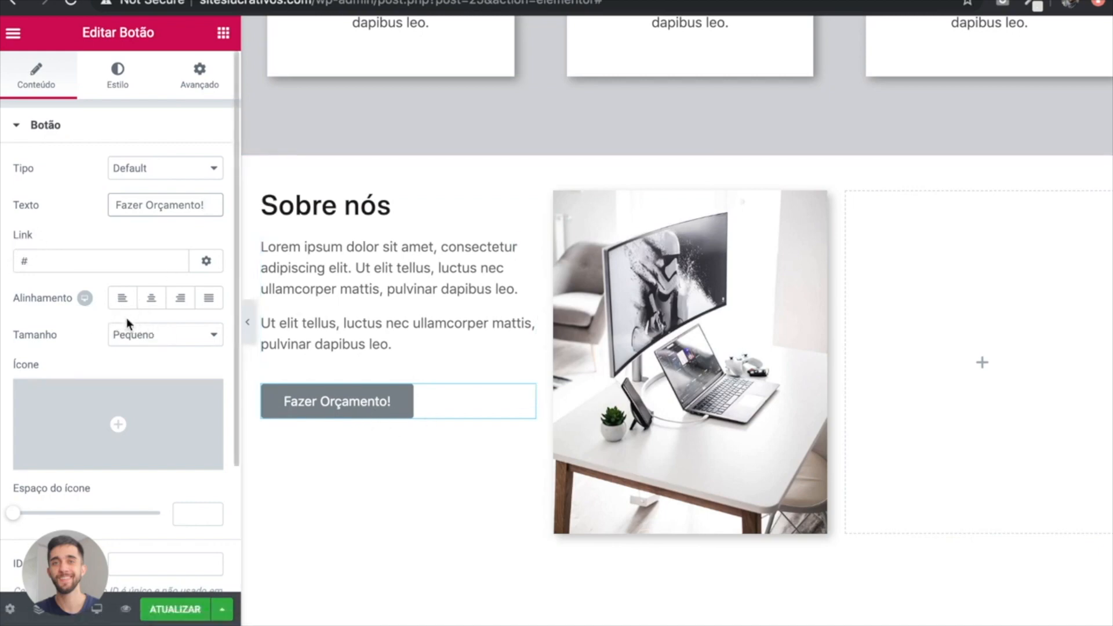
Step: Set the normal background colour of the Fazer Orçamento! button to orange #f07320
{"action": "left_click", "coordinate": [117, 76]}
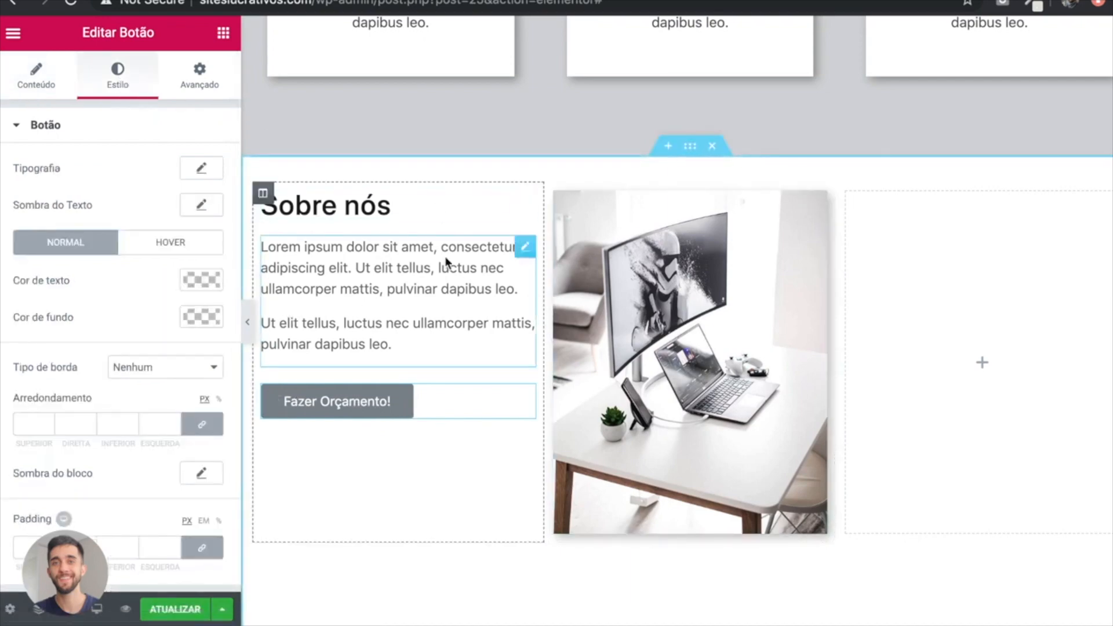
{"action": "left_click", "coordinate": [208, 321]}
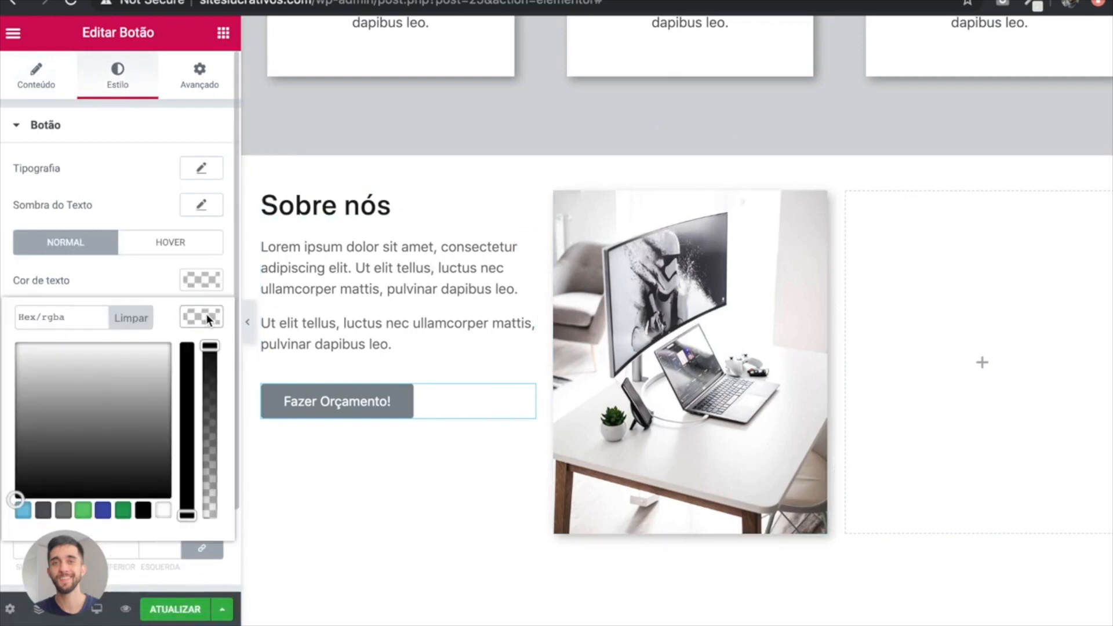
{"action": "left_click", "coordinate": [58, 318]}
{"action": "type", "text": "#f07320"}
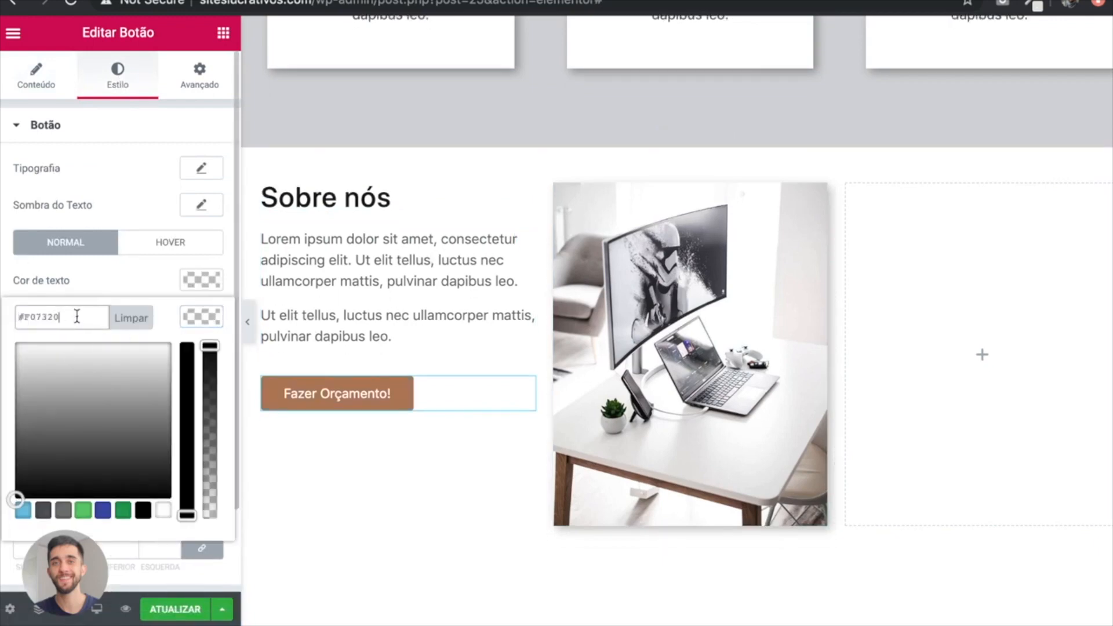
{"action": "left_click", "coordinate": [206, 326]}
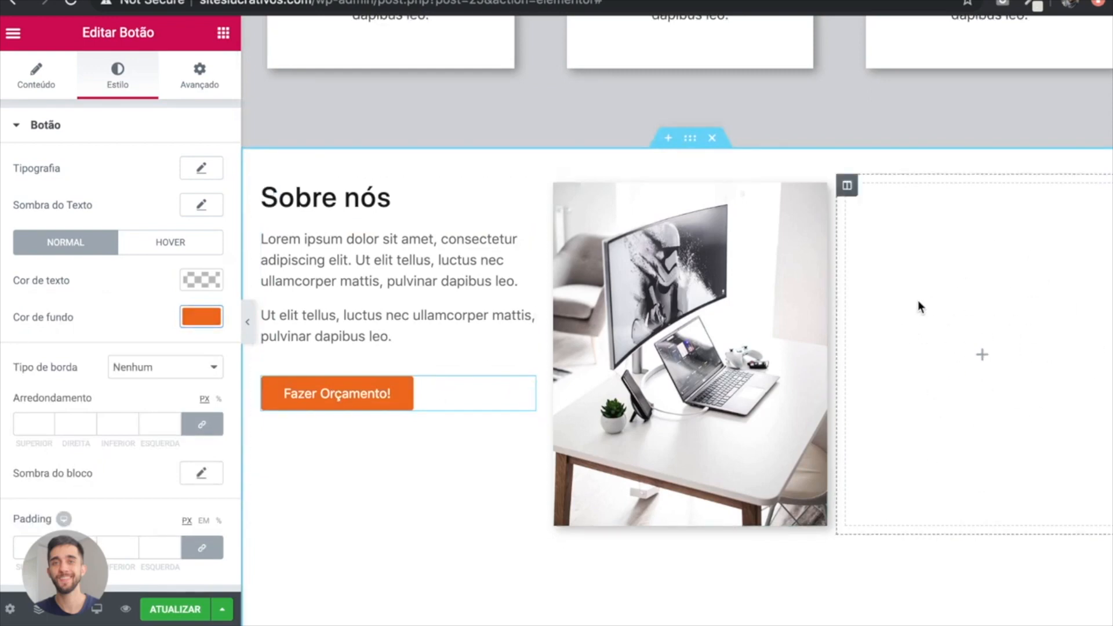
Step: Compare with the hero's Deixar Like! button and set the Fazer Orçamento! button's hover text colour to #f07320 and hover background to white
{"action": "scroll", "coordinate": [982, 359], "scroll_direction": "up", "scroll_amount": 10}
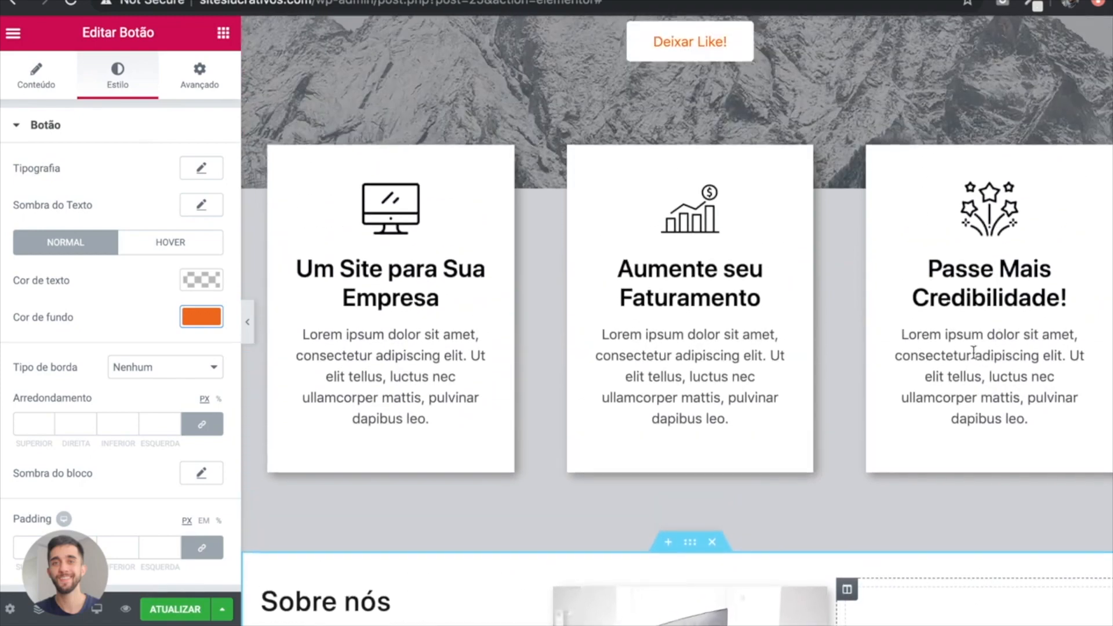
{"action": "scroll", "coordinate": [729, 228], "scroll_direction": "down", "scroll_amount": 10}
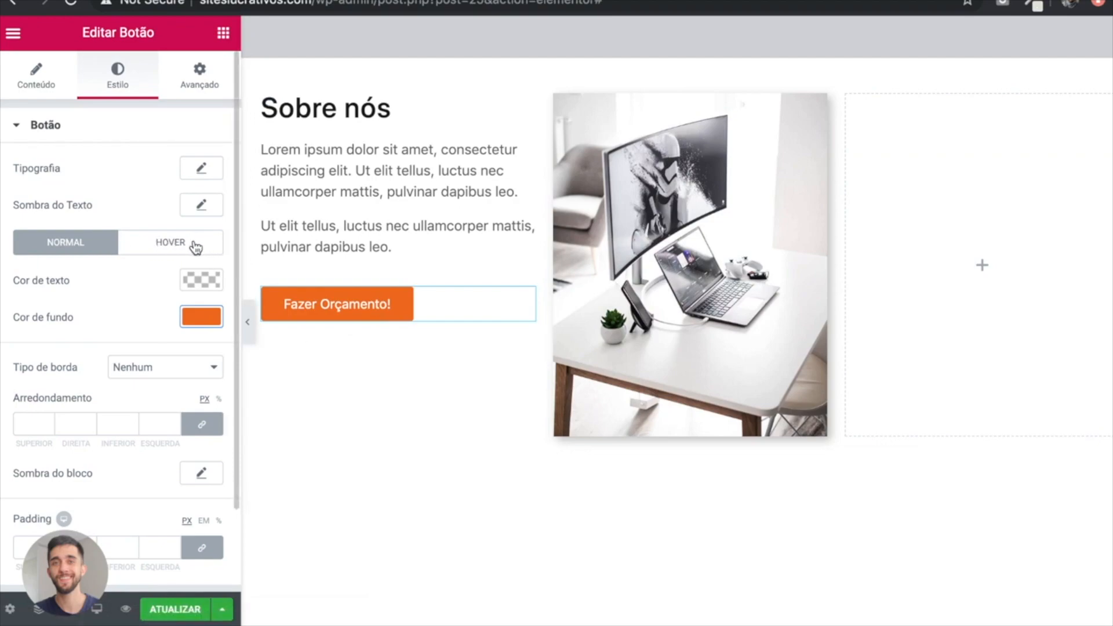
{"action": "scroll", "coordinate": [353, 262], "scroll_direction": "up", "scroll_amount": 10}
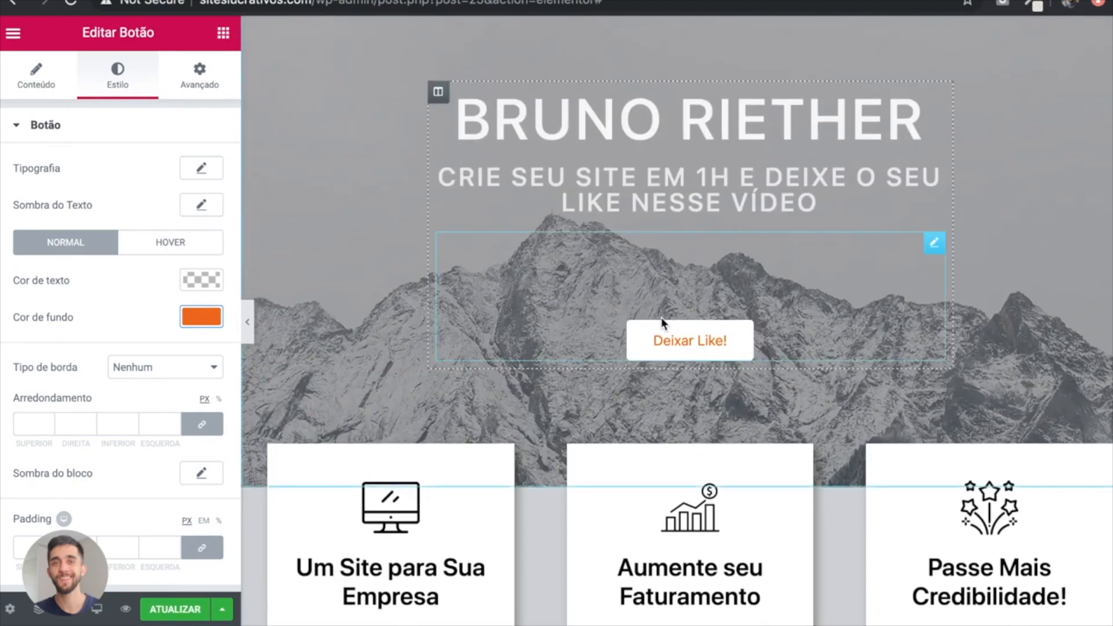
{"action": "scroll", "coordinate": [427, 371], "scroll_direction": "down", "scroll_amount": 9}
{"action": "scroll", "coordinate": [427, 372], "scroll_direction": "up", "scroll_amount": 10}
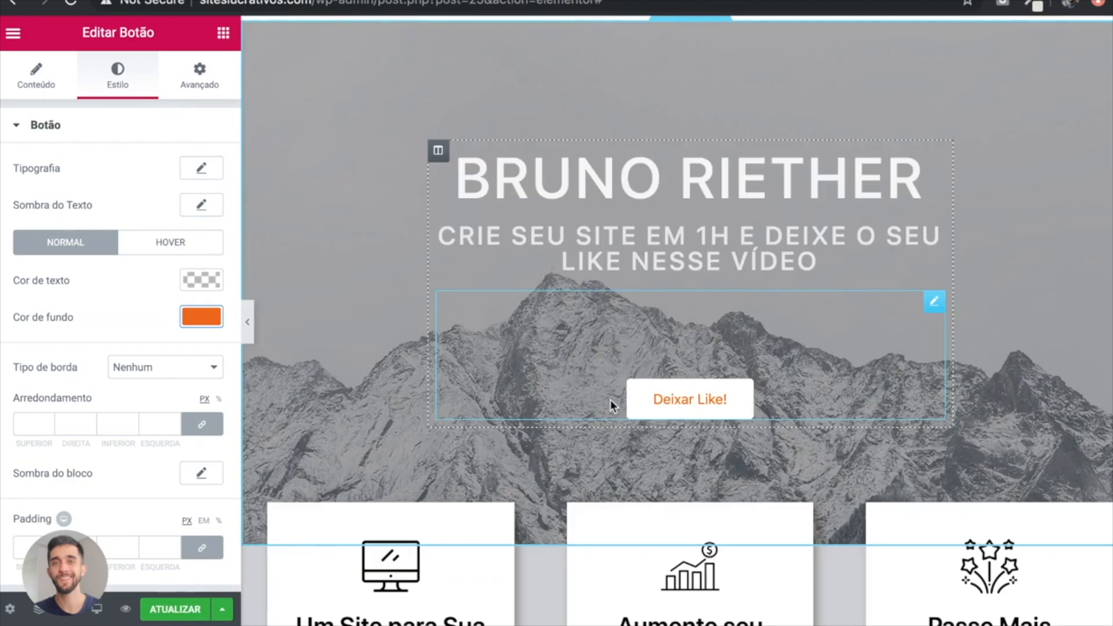
{"action": "scroll", "coordinate": [647, 411], "scroll_direction": "down", "scroll_amount": 10}
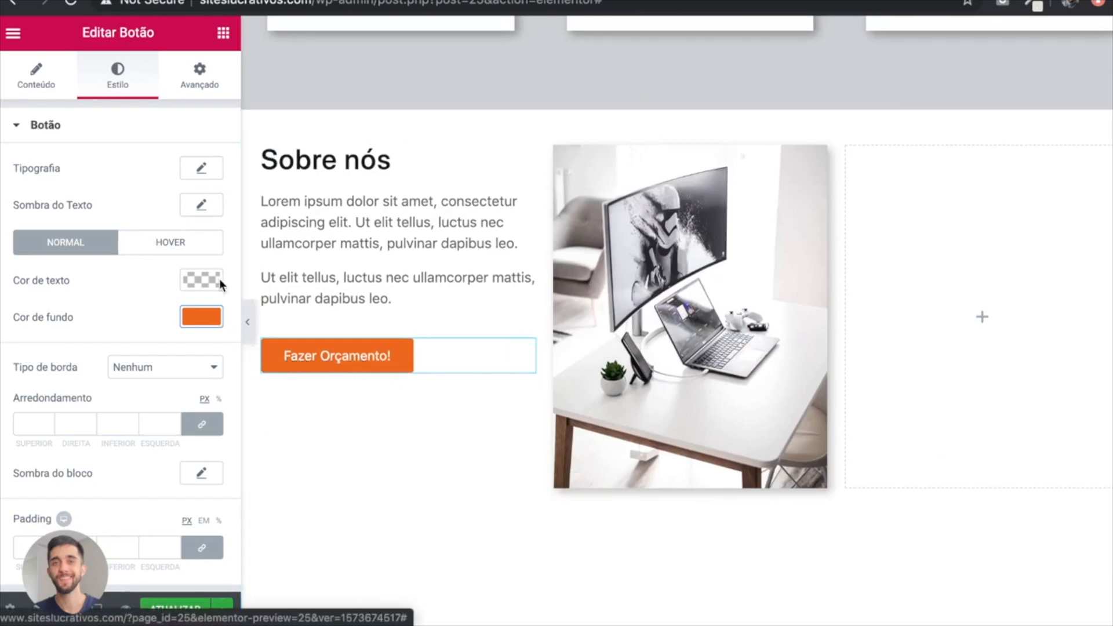
{"action": "left_click", "coordinate": [194, 249]}
{"action": "left_click", "coordinate": [197, 280]}
{"action": "left_click", "coordinate": [76, 278]}
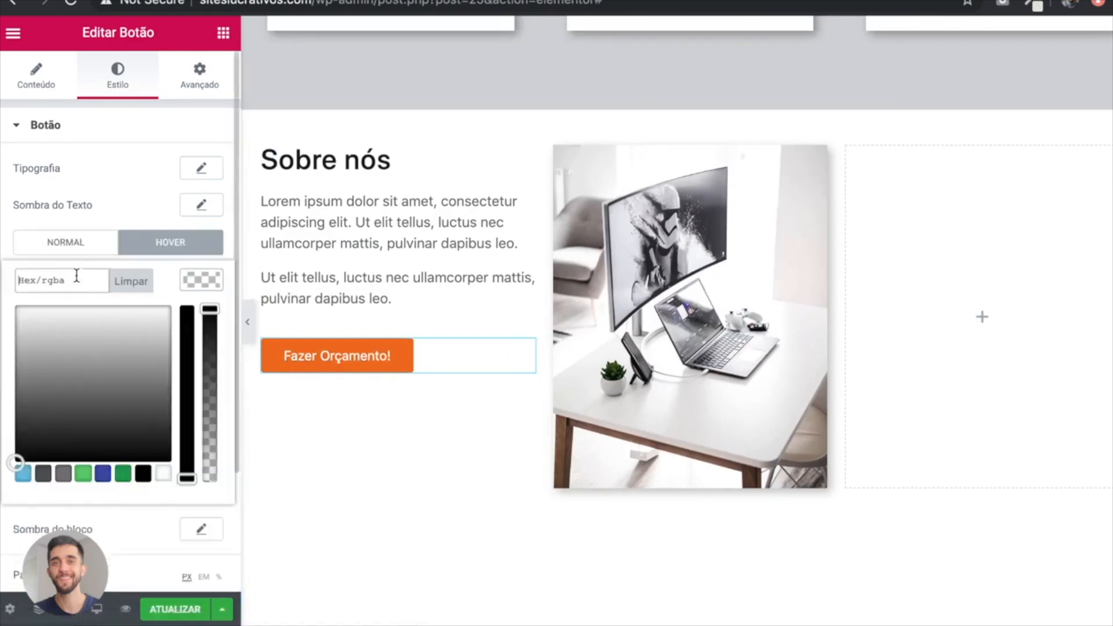
{"action": "type", "text": "#f07320"}
{"action": "left_click", "coordinate": [212, 284]}
{"action": "left_click", "coordinate": [203, 315]}
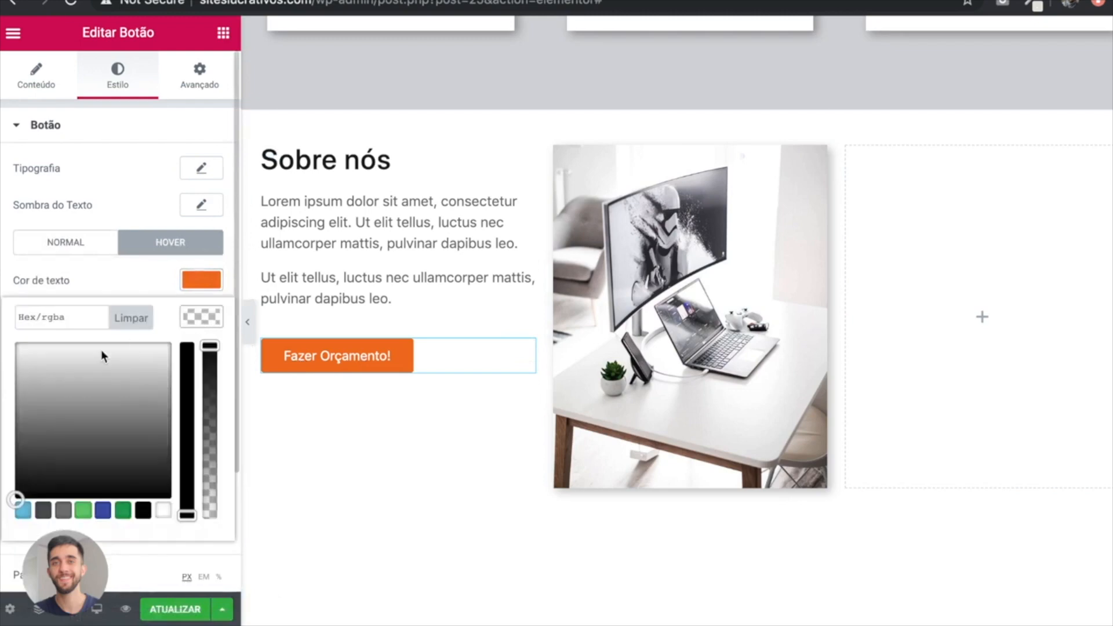
{"action": "left_click", "coordinate": [203, 316]}
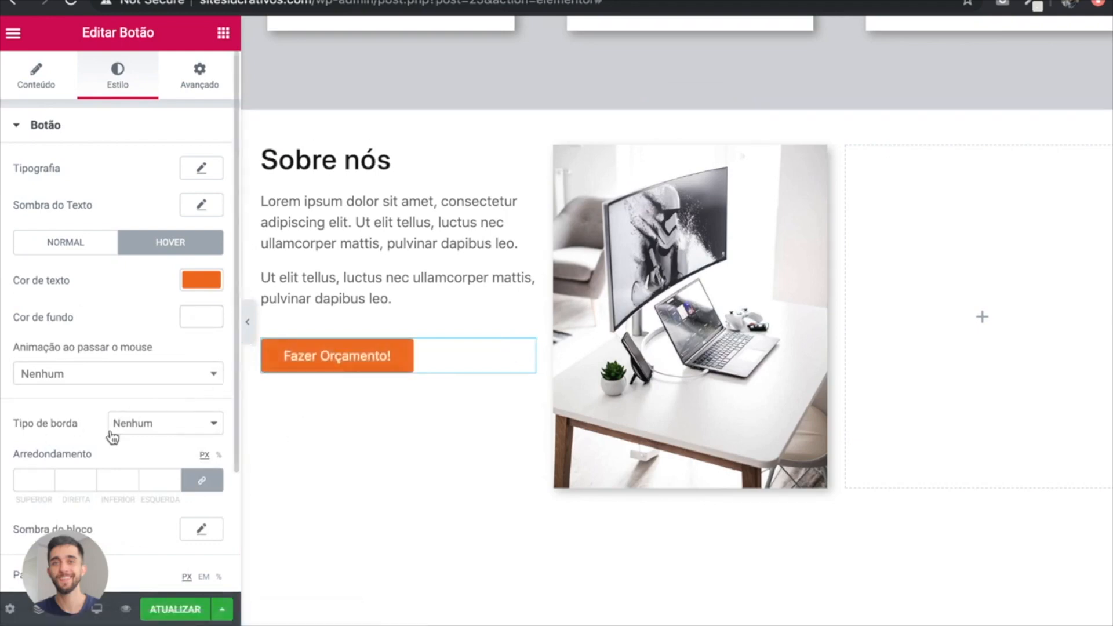
Step: Give the Fazer Orçamento! button a solid border with a width of 1 px on all sides
{"action": "left_click", "coordinate": [152, 423]}
{"action": "left_click", "coordinate": [149, 437]}
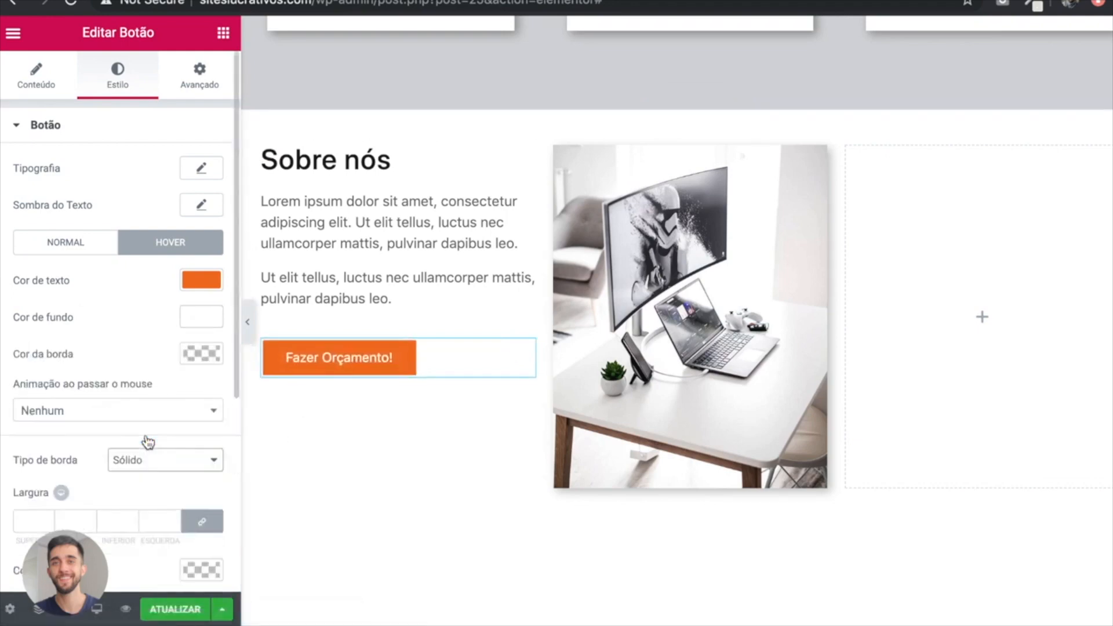
{"action": "left_click", "coordinate": [119, 516]}
{"action": "type", "text": "1"}
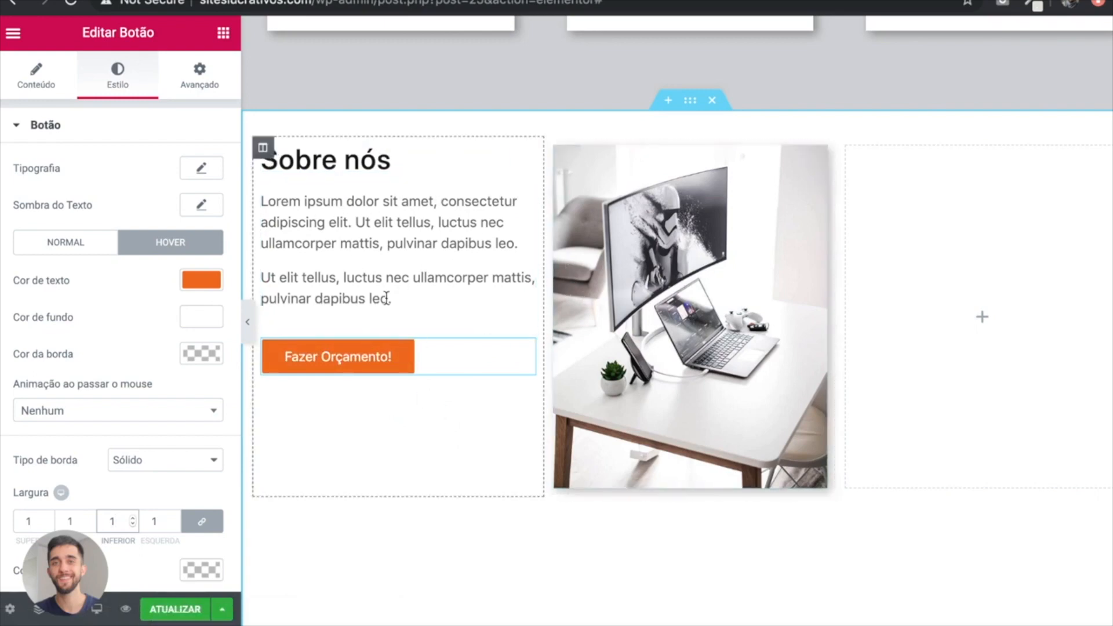
Step: Set the vertical alignment of the first about-us column to Meio
{"action": "left_click", "coordinate": [264, 149]}
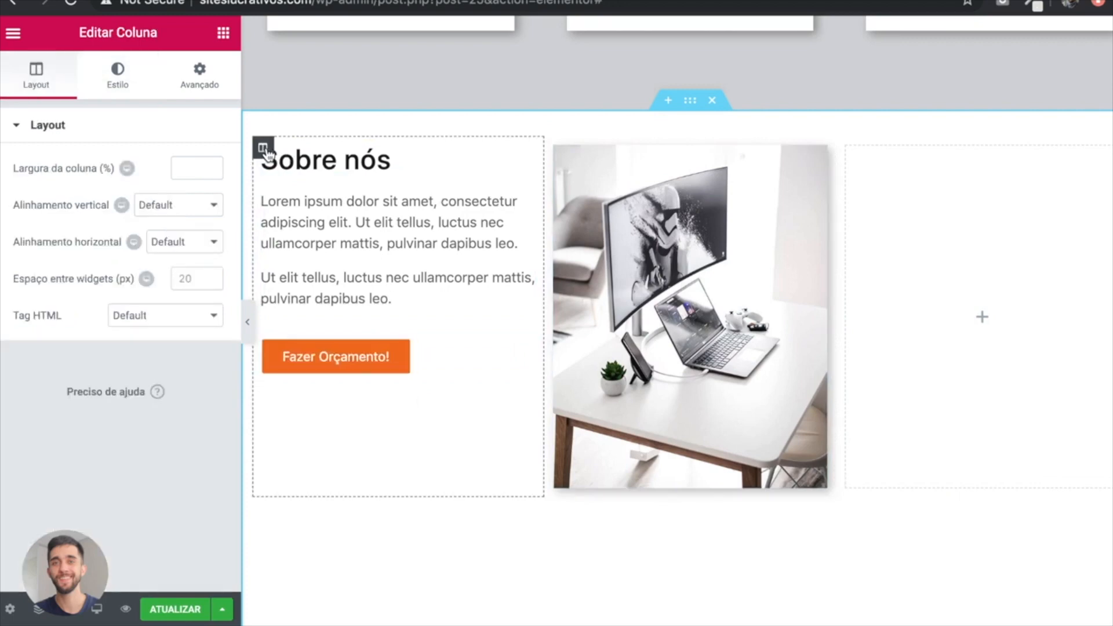
{"action": "left_click", "coordinate": [175, 206]}
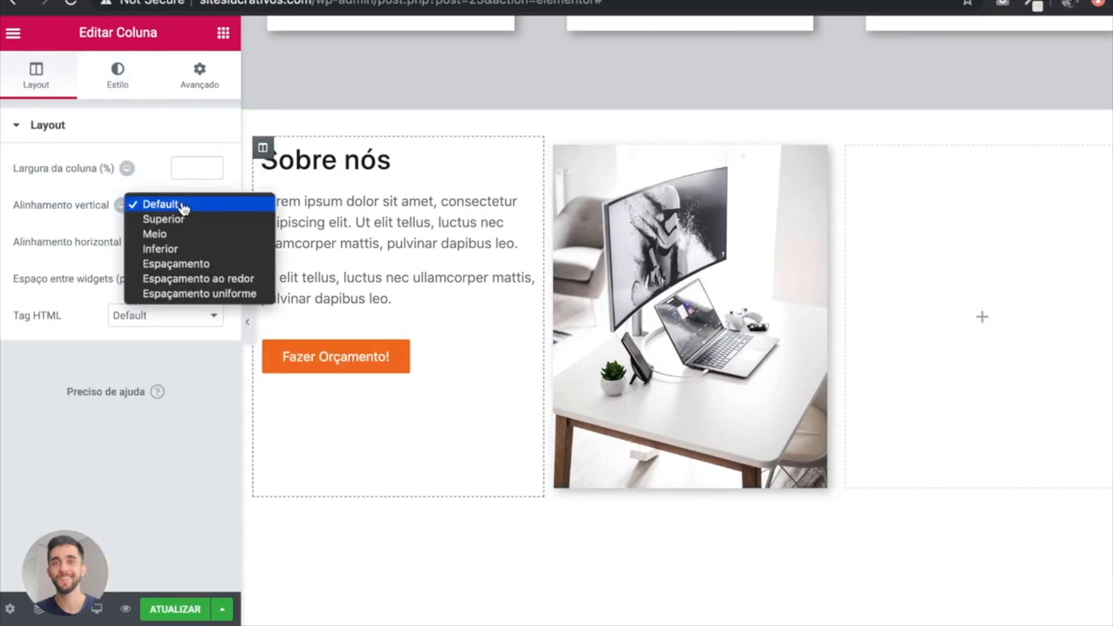
{"action": "left_click", "coordinate": [174, 235]}
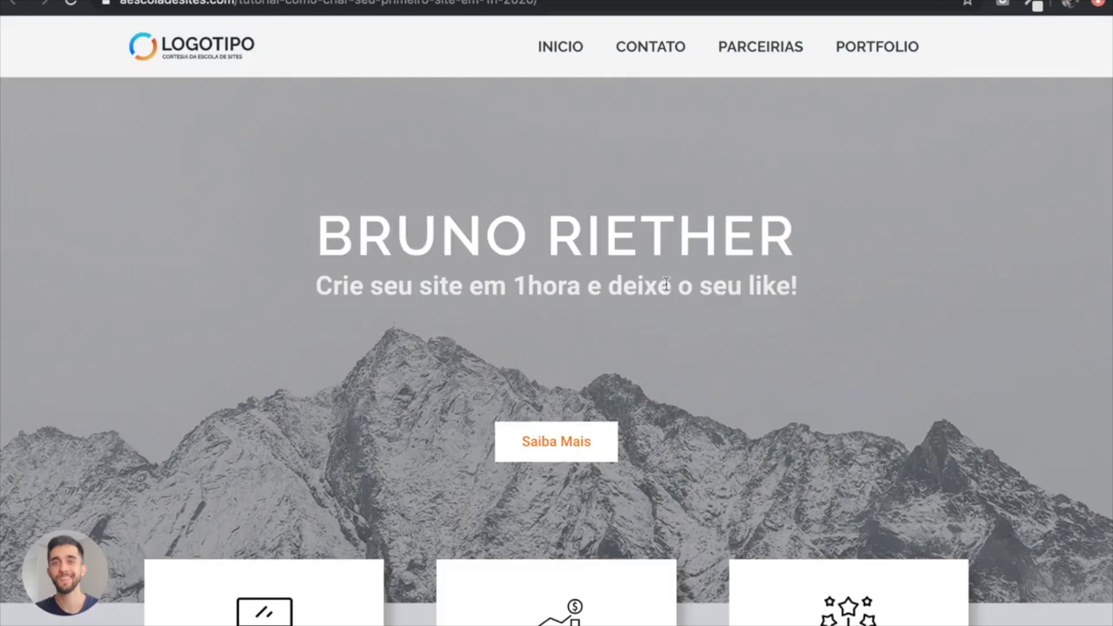
Step: On the reference site, examine the third column of the about-us section
{"action": "scroll", "coordinate": [666, 284], "scroll_direction": "down", "scroll_amount": 10}
{"action": "left_click_drag", "start_coordinate": [753, 158], "coordinate": [1035, 411]}
{"action": "left_click", "coordinate": [791, 217]}
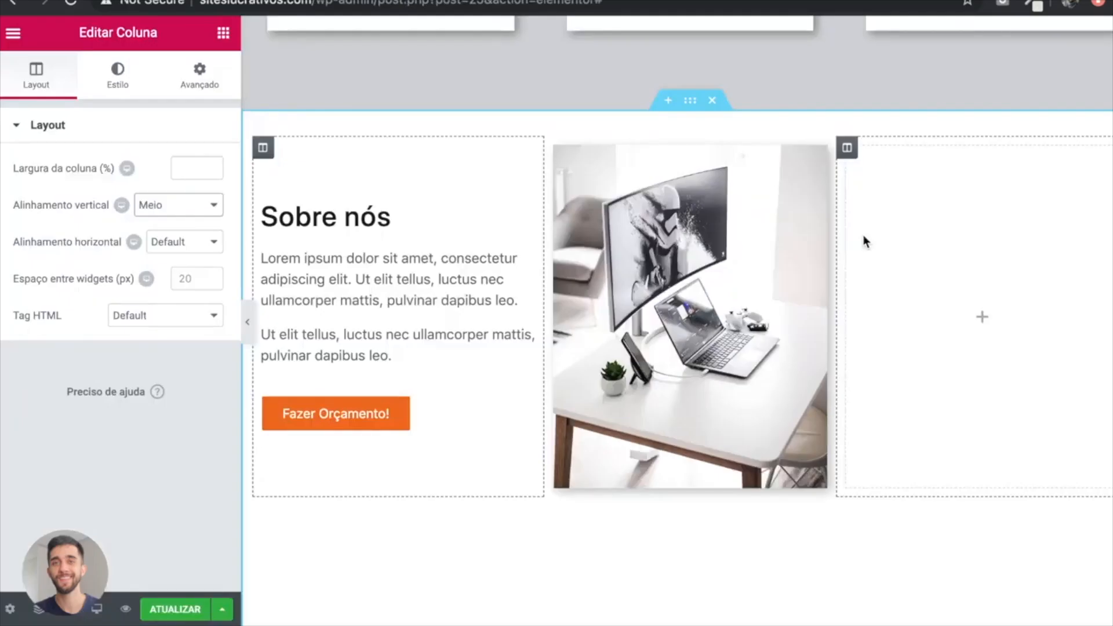
Step: Copy the Sobre nós heading into the empty third about-us column and set that column's vertical alignment to Meio
{"action": "right_click", "coordinate": [437, 211]}
{"action": "left_click", "coordinate": [464, 243]}
{"action": "left_click_drag", "start_coordinate": [500, 241], "coordinate": [1014, 284]}
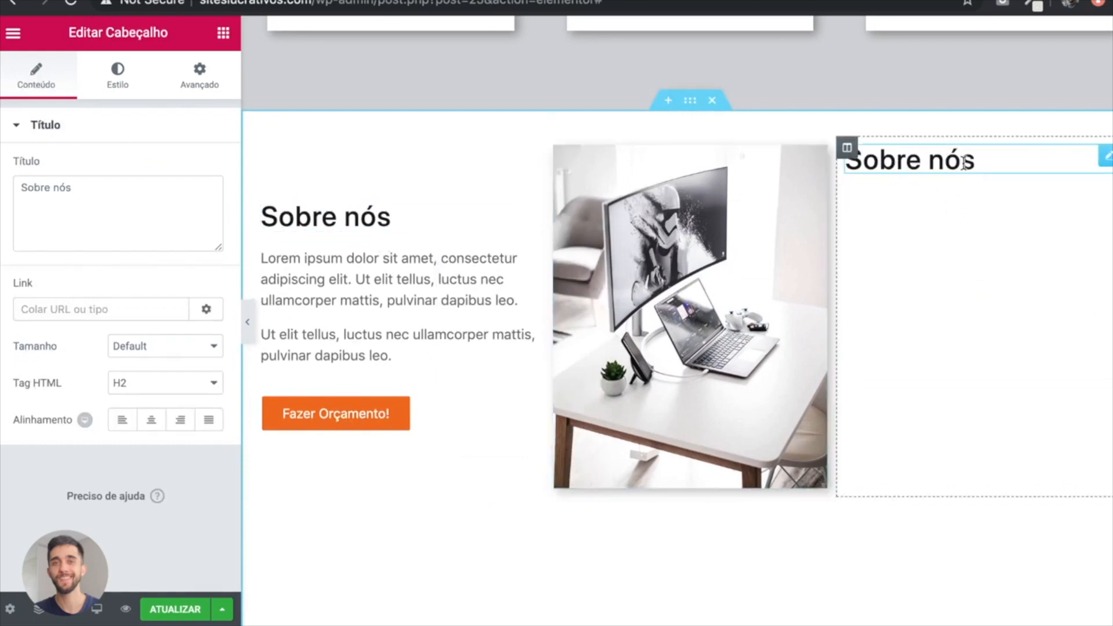
{"action": "left_click", "coordinate": [847, 150]}
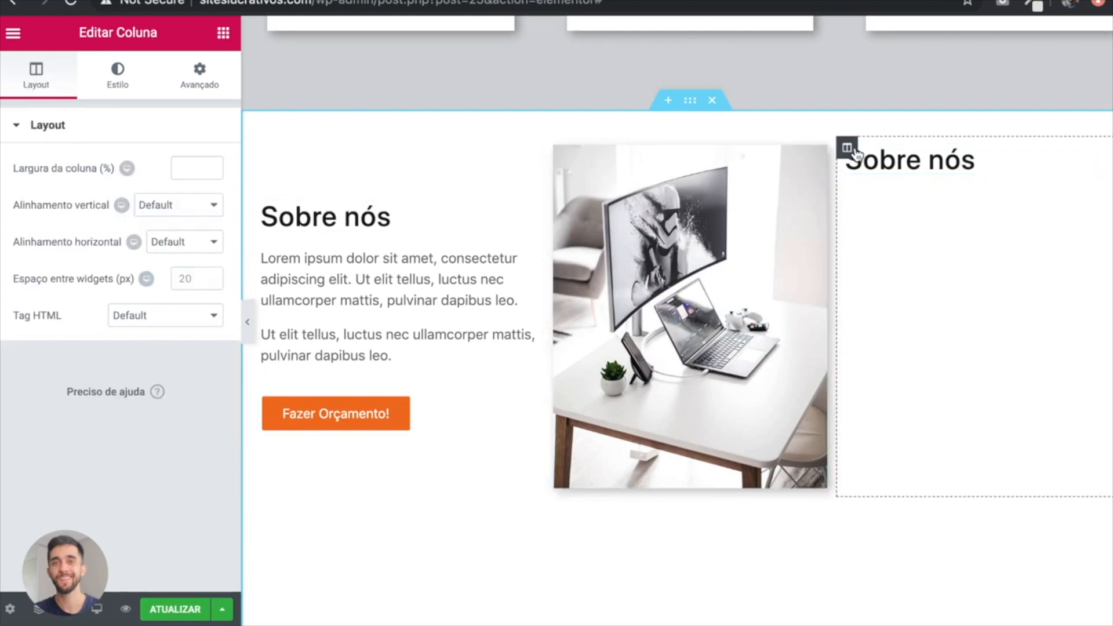
{"action": "left_click", "coordinate": [192, 205]}
{"action": "left_click", "coordinate": [194, 238]}
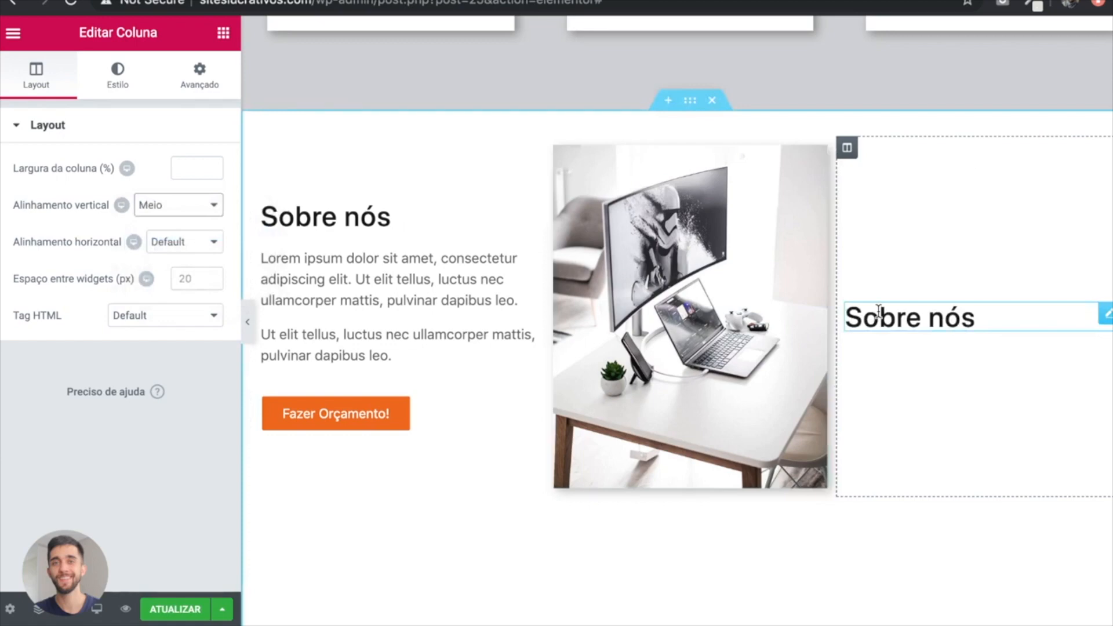
Step: Change the third column's heading text to O que fazemos
{"action": "left_click", "coordinate": [1009, 310]}
{"action": "left_click_drag", "start_coordinate": [1009, 310], "coordinate": [810, 324]}
{"action": "type", "text": "O que fazemos"}
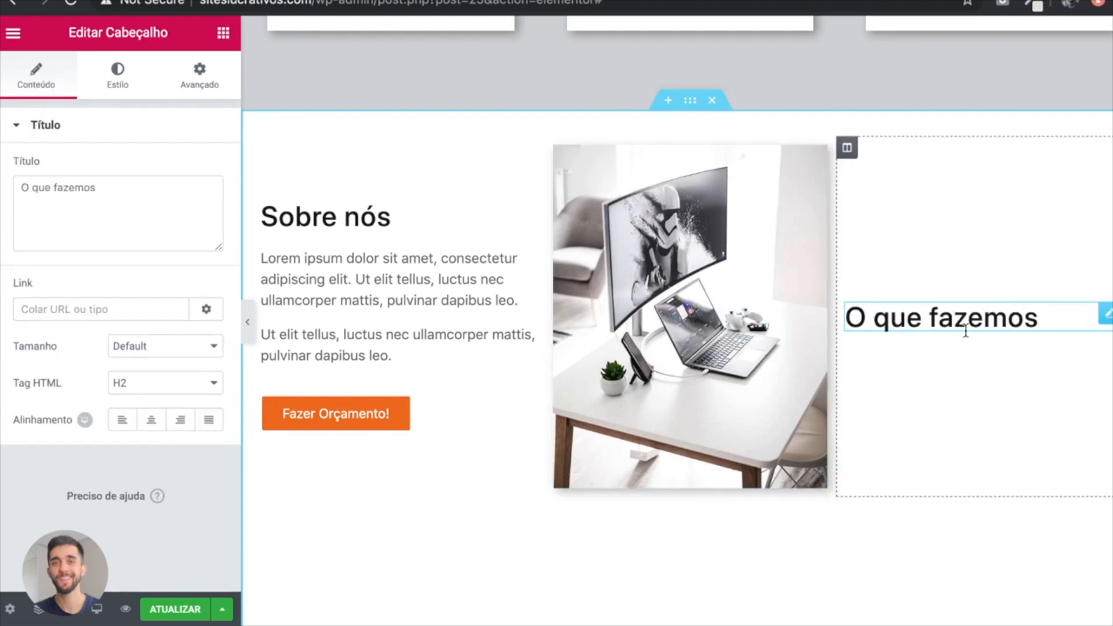
Step: Add a Barra de progresso widget below the O que fazemos heading
{"action": "left_click", "coordinate": [224, 36]}
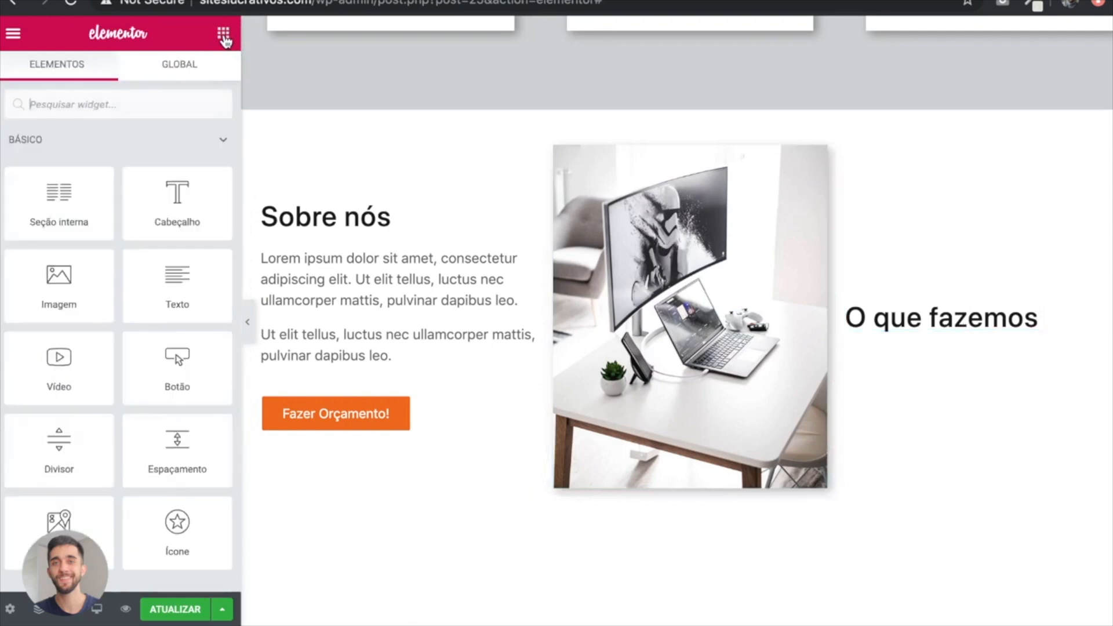
{"action": "left_click", "coordinate": [222, 139]}
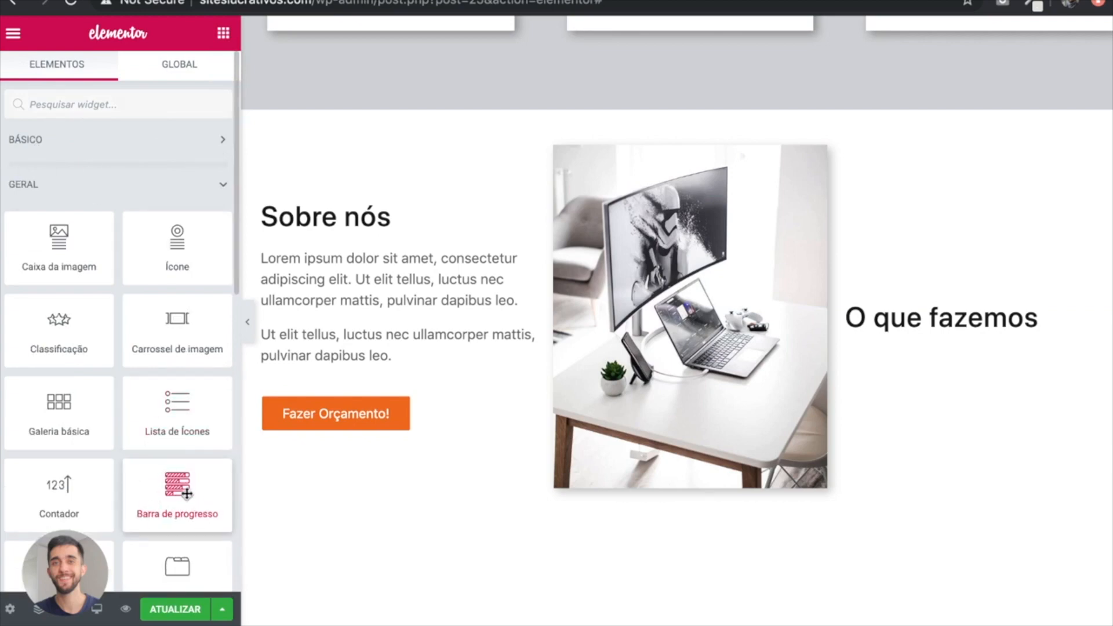
{"action": "left_click_drag", "start_coordinate": [179, 497], "coordinate": [965, 330]}
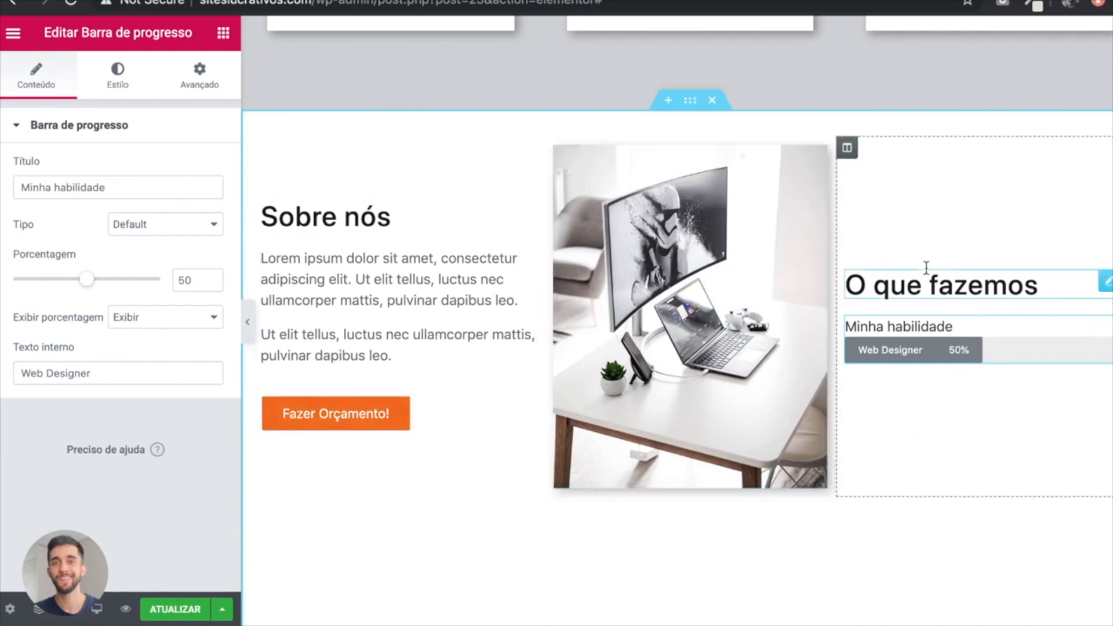
Step: Title the progress bar WordPress, set its percentage to 92 and clear its inner text
{"action": "left_click", "coordinate": [106, 186]}
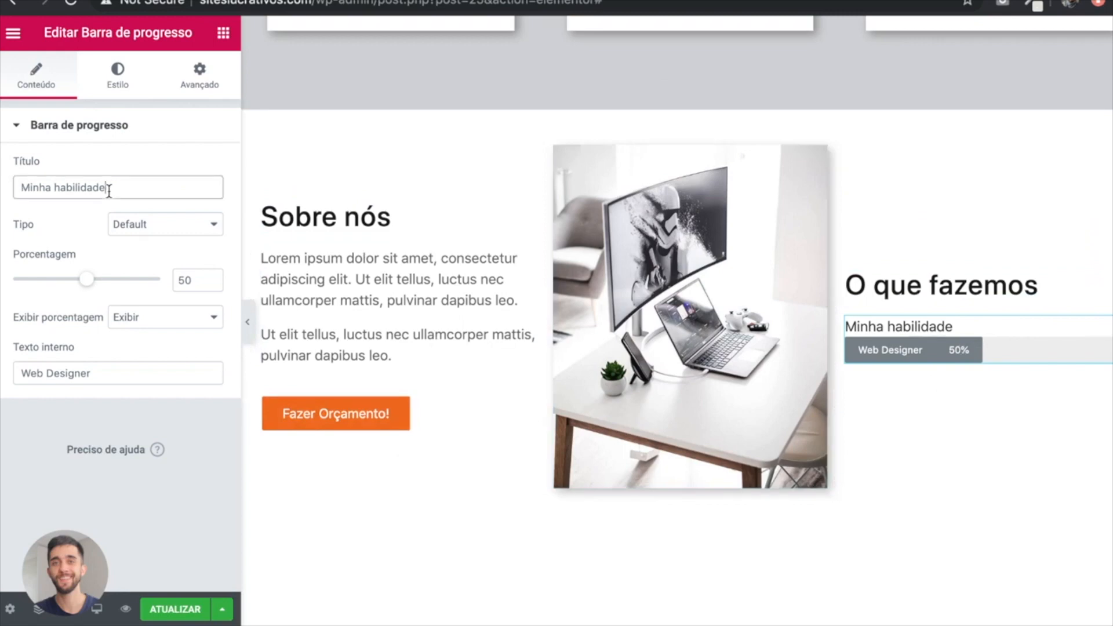
{"action": "key", "text": "ctrl+a"}
{"action": "type", "text": "WordPress"}
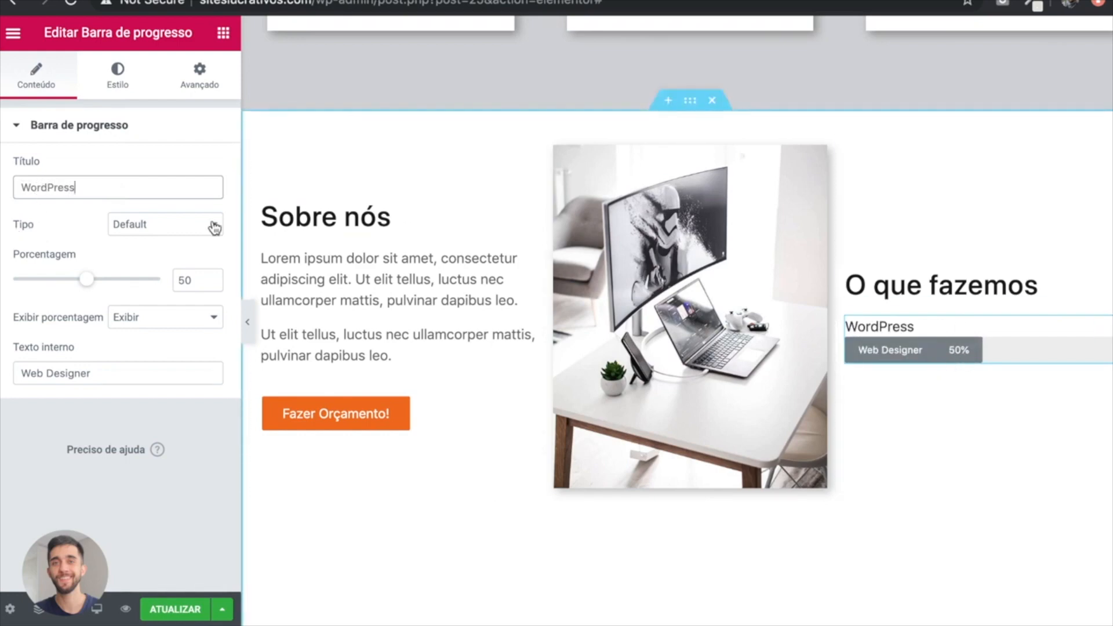
{"action": "left_click_drag", "start_coordinate": [87, 288], "coordinate": [149, 282]}
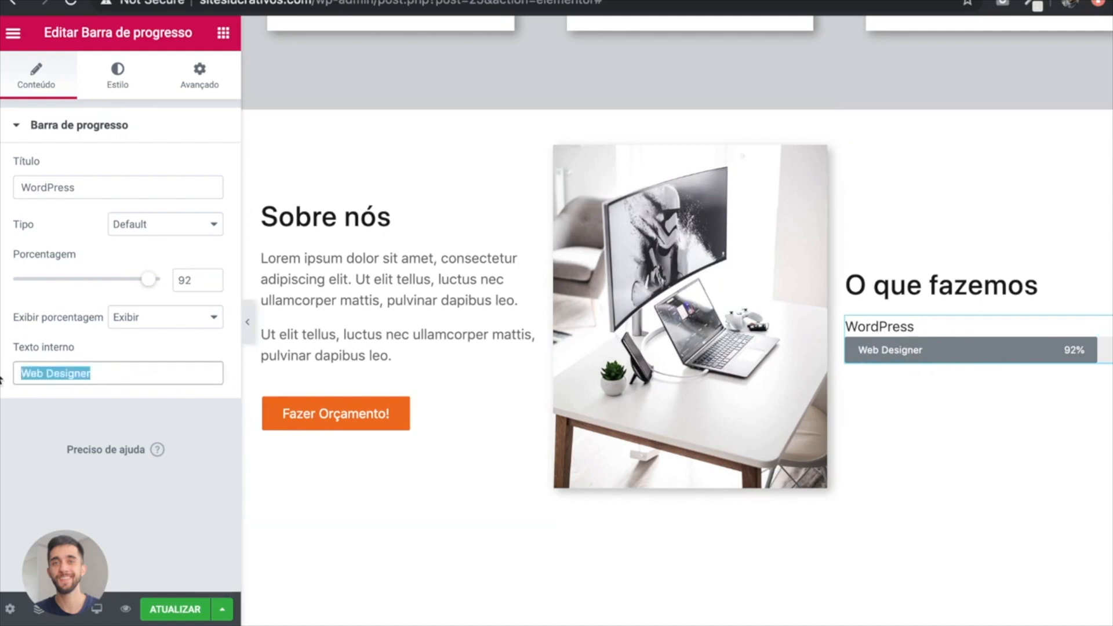
{"action": "key", "text": "BackSpace"}
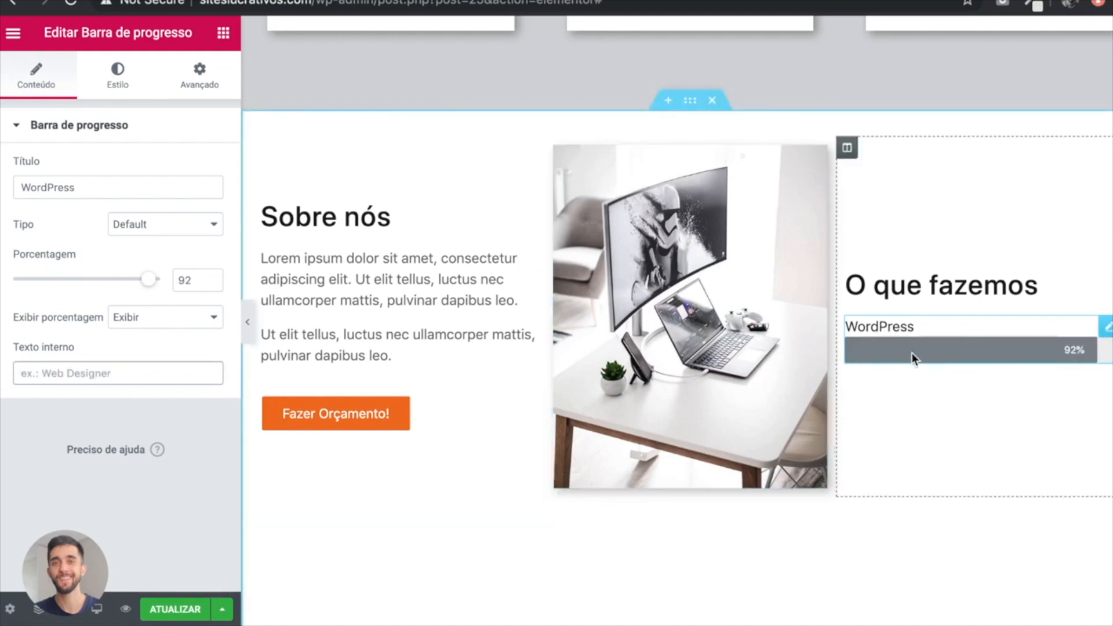
Step: Set the WordPress progress bar's colour to #f07320
{"action": "left_click", "coordinate": [122, 83]}
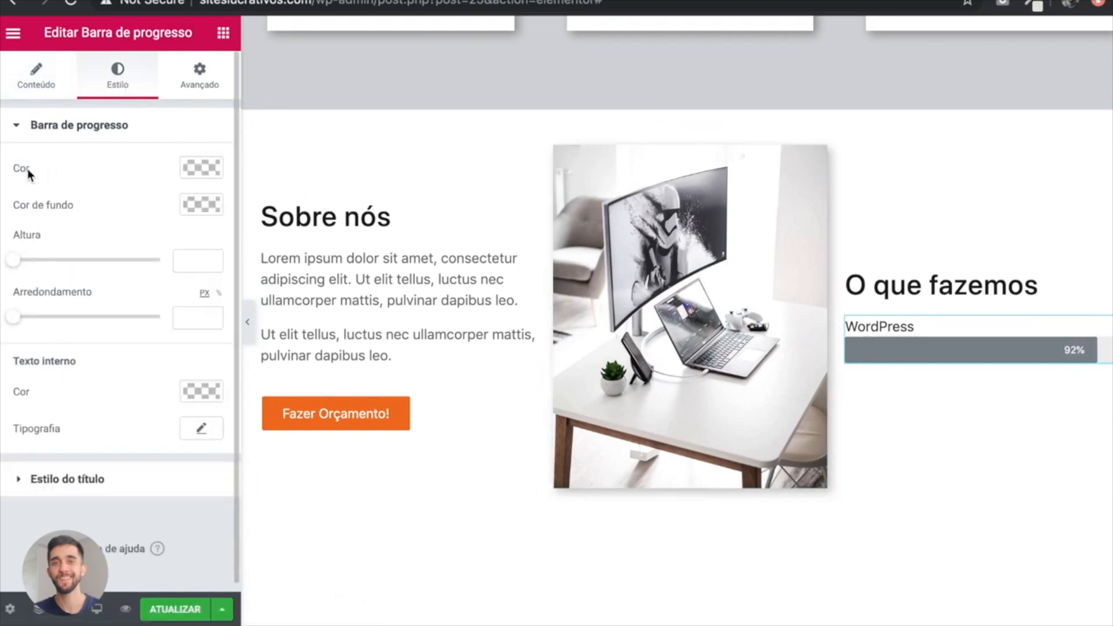
{"action": "left_click", "coordinate": [199, 168]}
{"action": "left_click", "coordinate": [76, 168]}
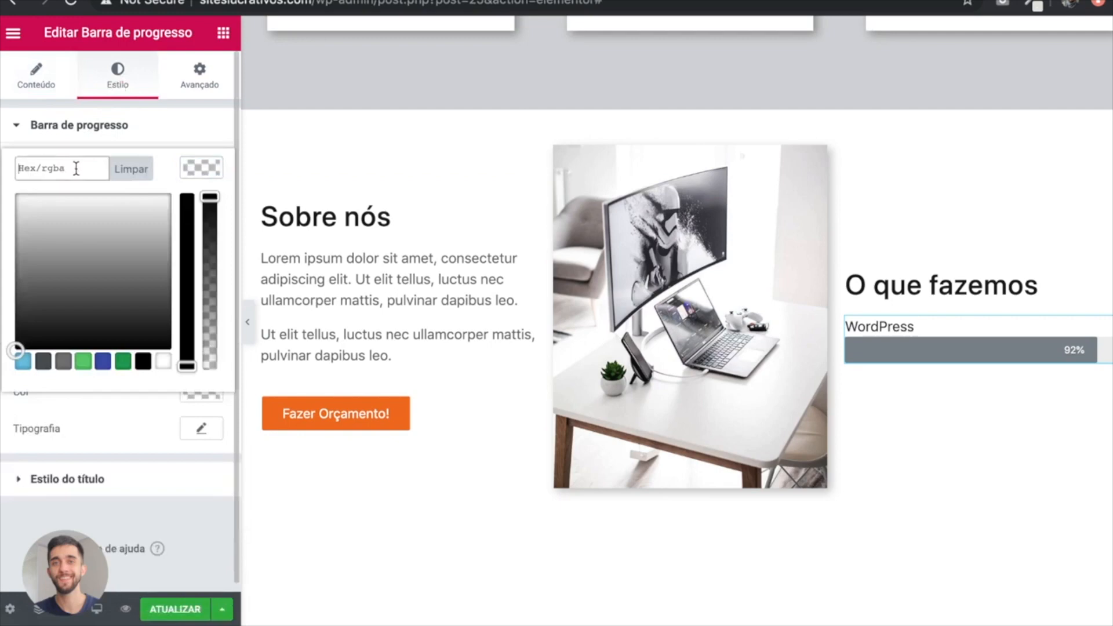
{"action": "type", "text": "#f07320"}
{"action": "left_click", "coordinate": [201, 166]}
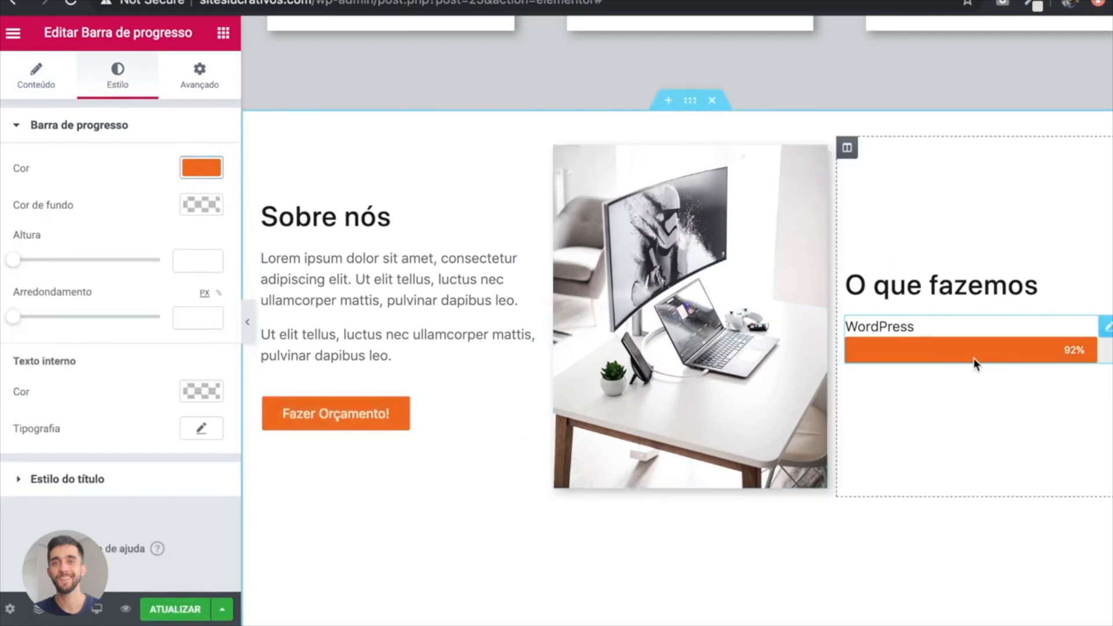
Step: Give the WordPress progress bar a light grey #ededed background colour and a height of 17
{"action": "left_click", "coordinate": [203, 202]}
{"action": "mouse_move", "coordinate": [29, 264]}
{"action": "left_mouse_down"}
{"action": "mouse_move", "coordinate": [19, 248]}
{"action": "mouse_move", "coordinate": [75, 227]}
{"action": "mouse_move", "coordinate": [75, 312]}
{"action": "mouse_move", "coordinate": [8, 243]}
{"action": "left_mouse_up"}
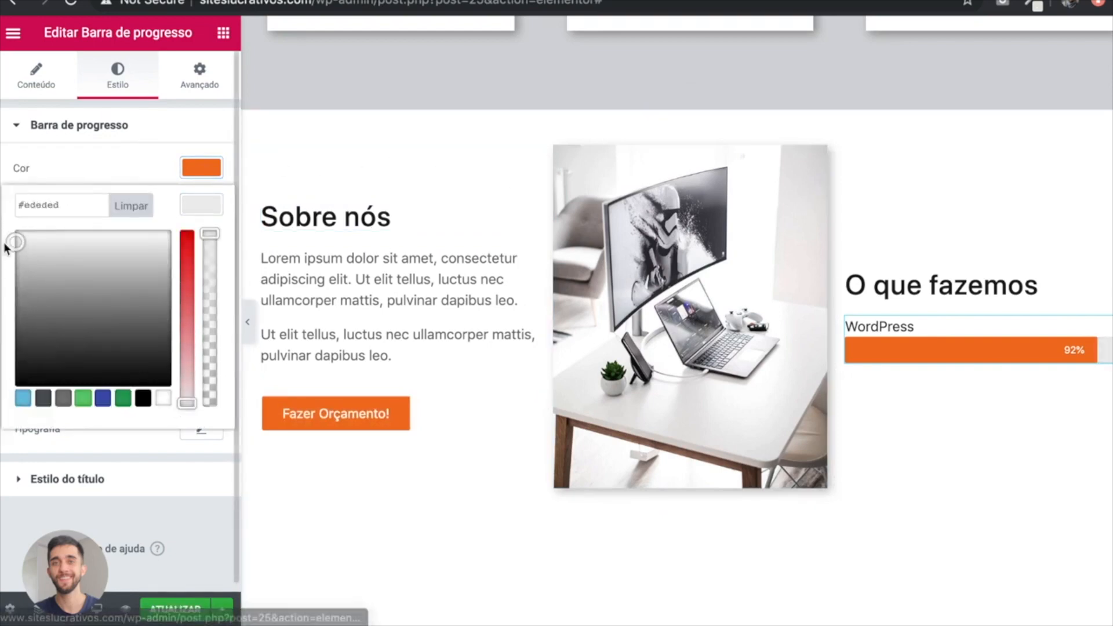
{"action": "left_click", "coordinate": [207, 211]}
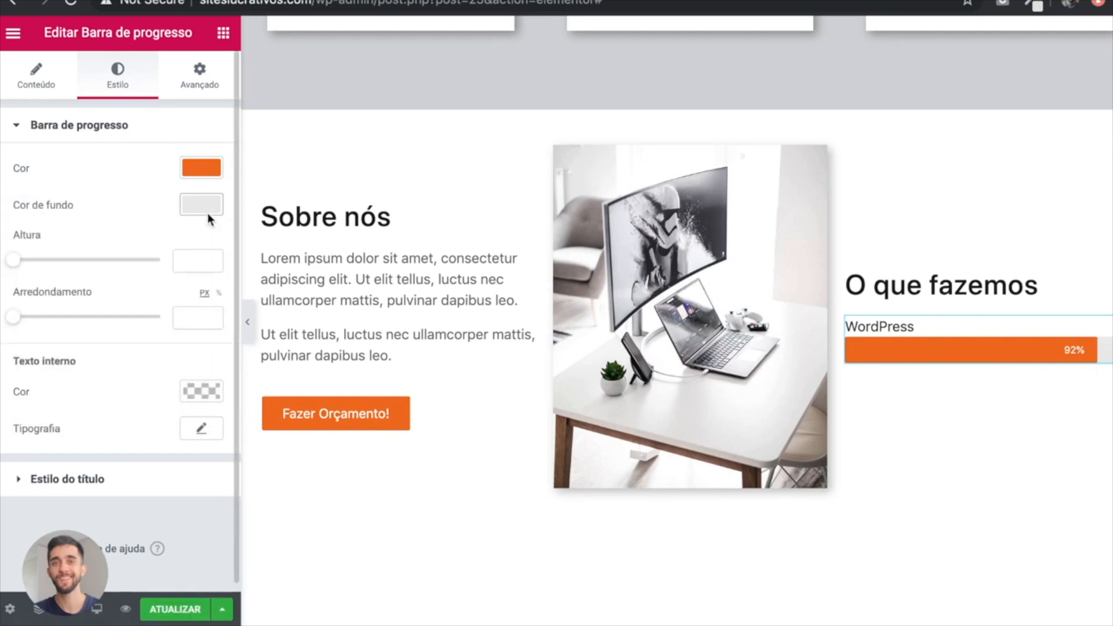
{"action": "left_click", "coordinate": [194, 260]}
{"action": "type", "text": "17"}
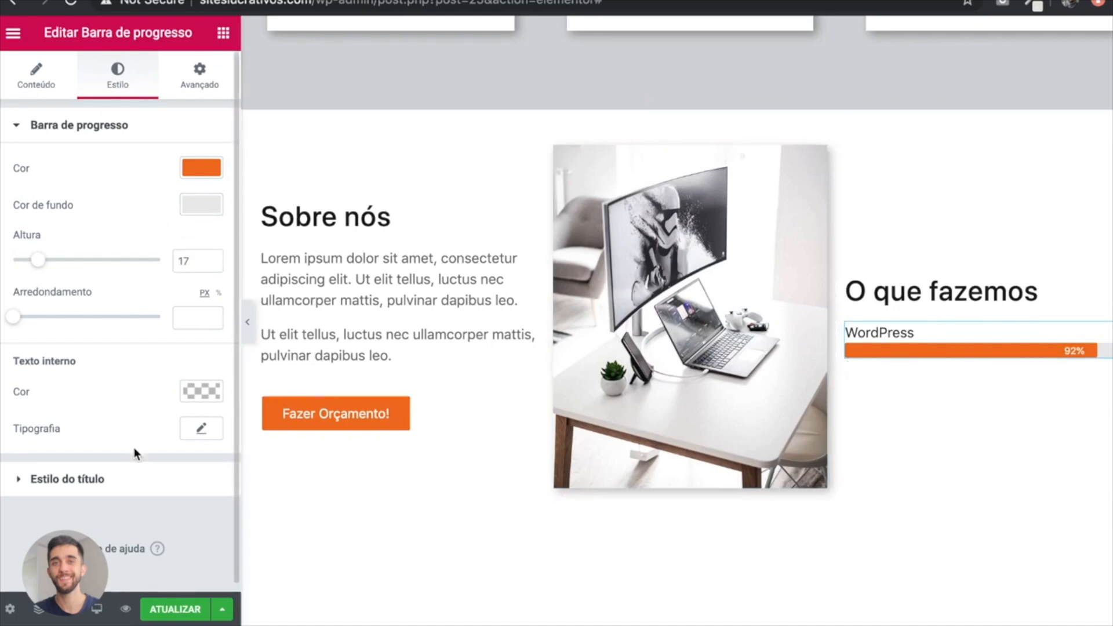
Step: Set the line height of the WordPress progress bar's title to 2.2 em
{"action": "left_click", "coordinate": [56, 480]}
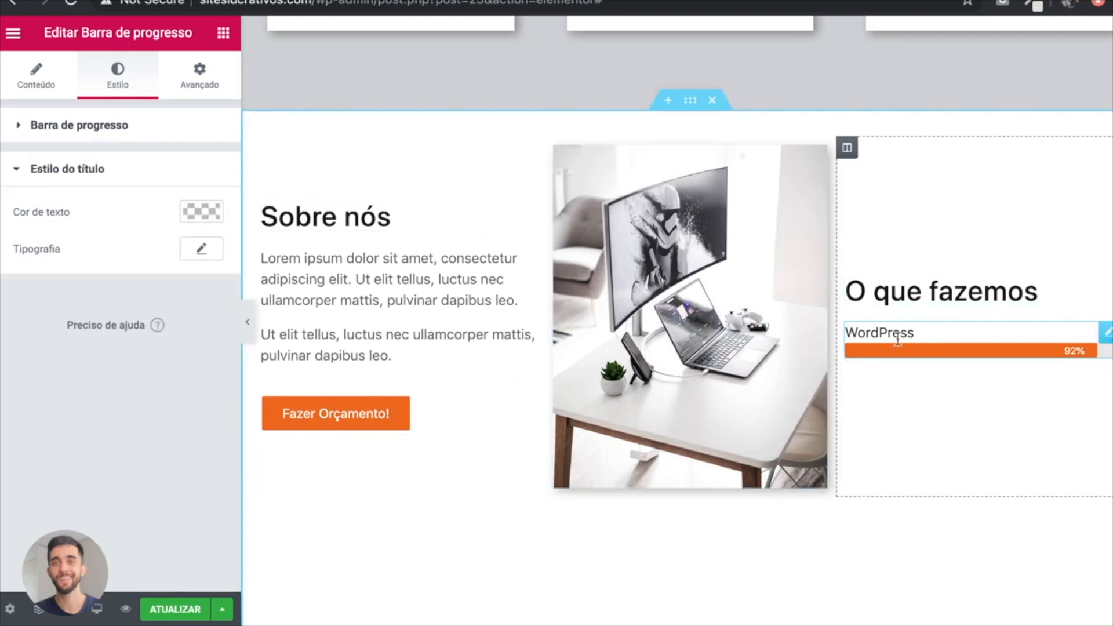
{"action": "left_click", "coordinate": [201, 249]}
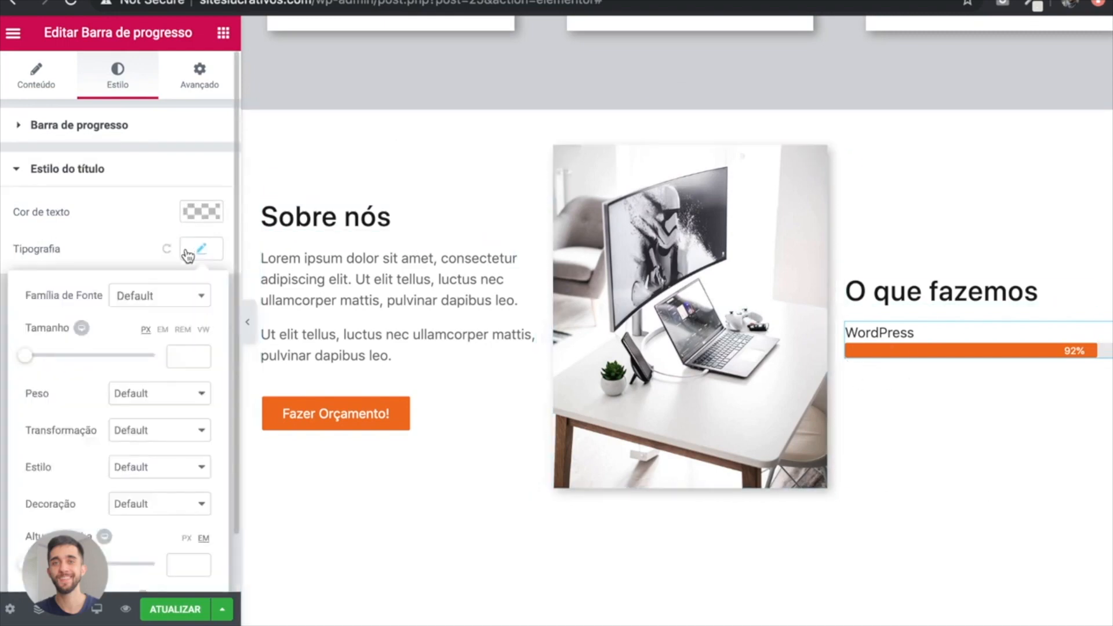
{"action": "scroll", "coordinate": [199, 411], "scroll_direction": "down", "scroll_amount": 1}
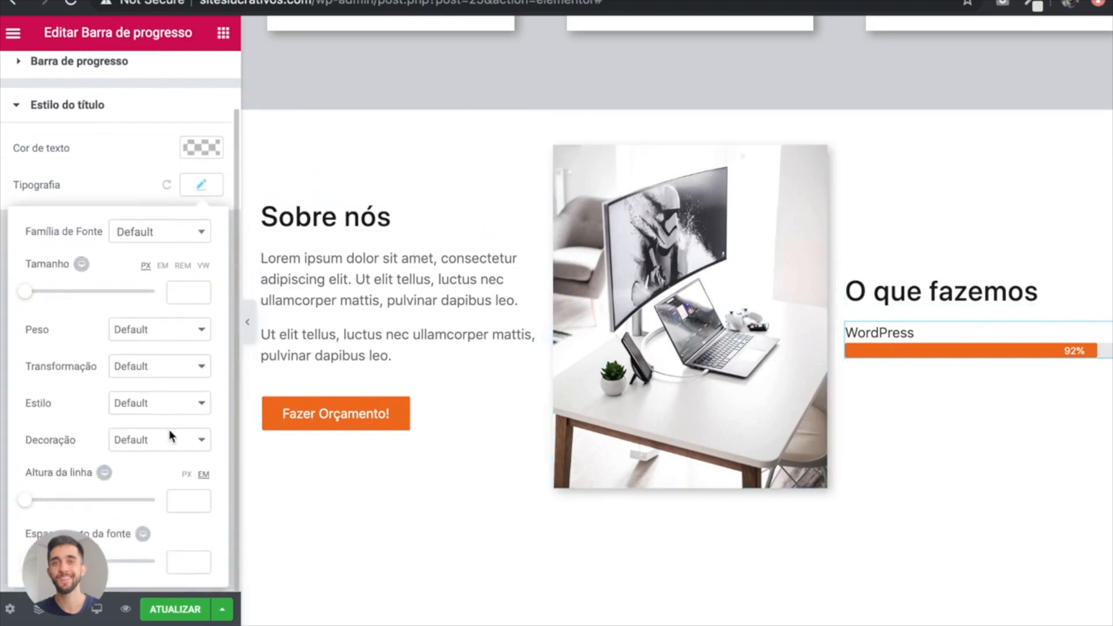
{"action": "left_click_drag", "start_coordinate": [25, 500], "coordinate": [51, 505]}
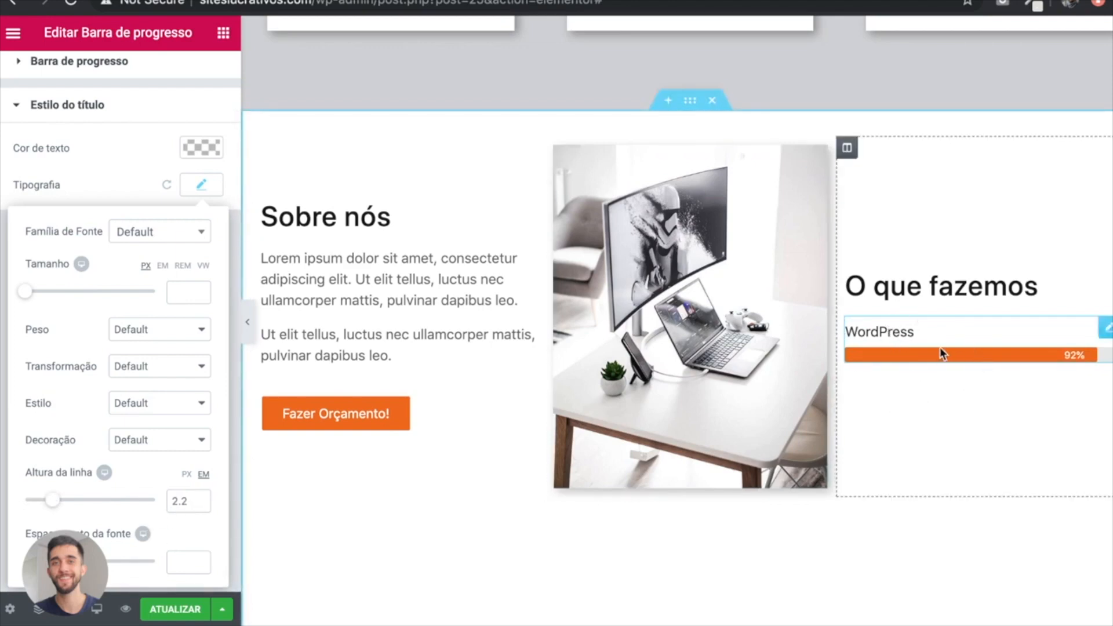
Step: Set the progress bar title's text colour to a semi-transparent near-black, rgba 15,15,15
{"action": "left_click", "coordinate": [206, 156]}
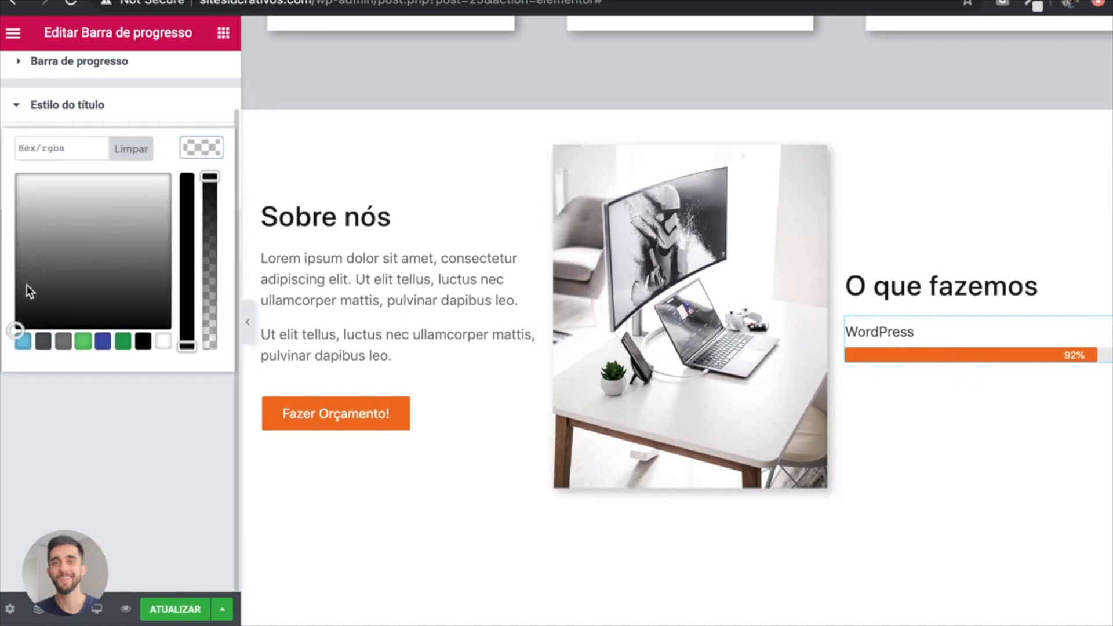
{"action": "mouse_move", "coordinate": [16, 329]}
{"action": "left_mouse_down"}
{"action": "mouse_move", "coordinate": [9, 311]}
{"action": "mouse_move", "coordinate": [11, 322]}
{"action": "left_mouse_up"}
{"action": "left_click_drag", "start_coordinate": [209, 246], "coordinate": [212, 291]}
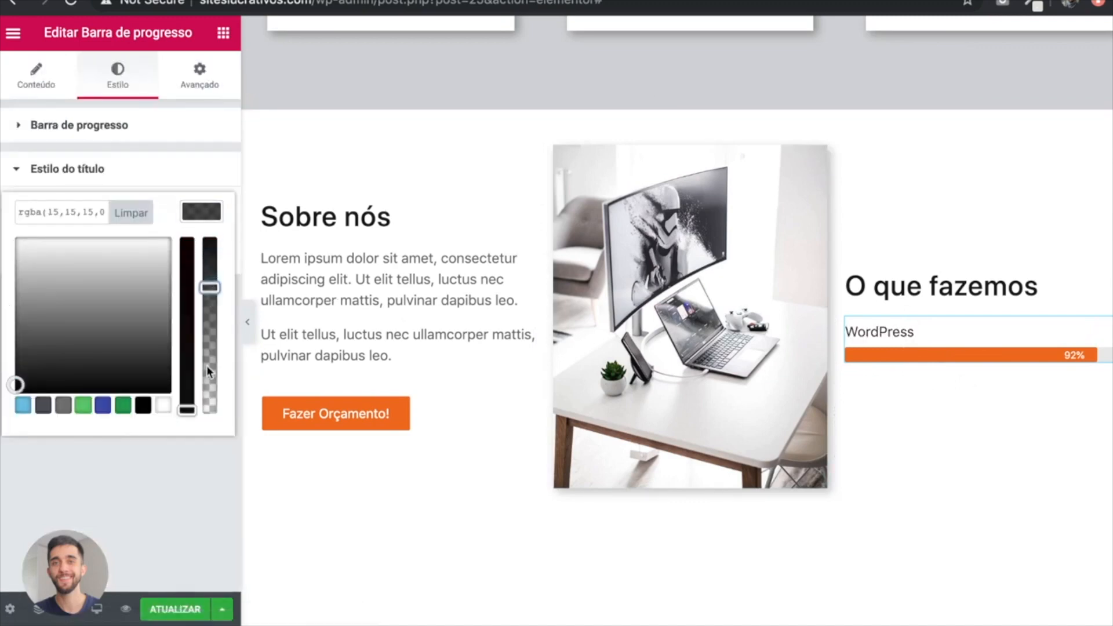
{"action": "left_click", "coordinate": [190, 475]}
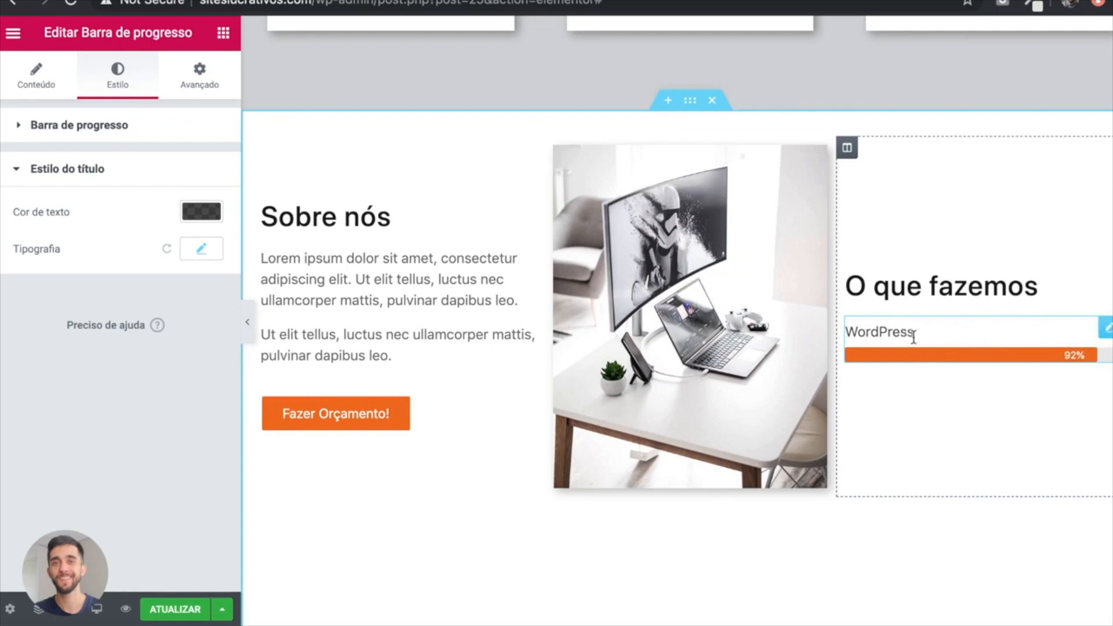
Step: Duplicate the styled WordPress progress bar three times to make four bars in the third column
{"action": "right_click", "coordinate": [990, 336]}
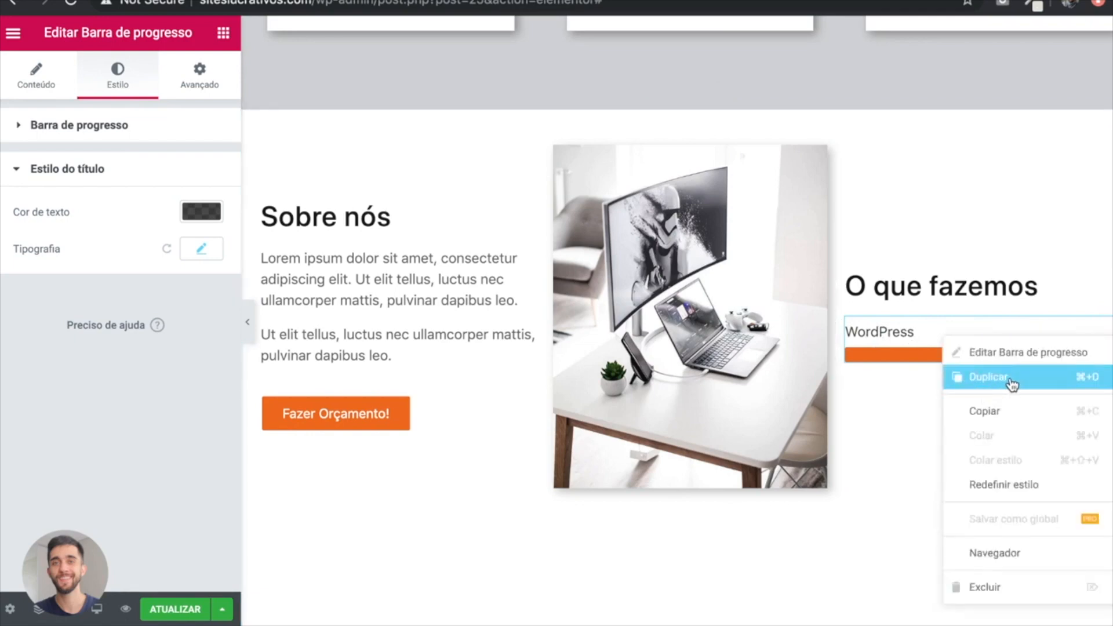
{"action": "right_click", "coordinate": [925, 350]}
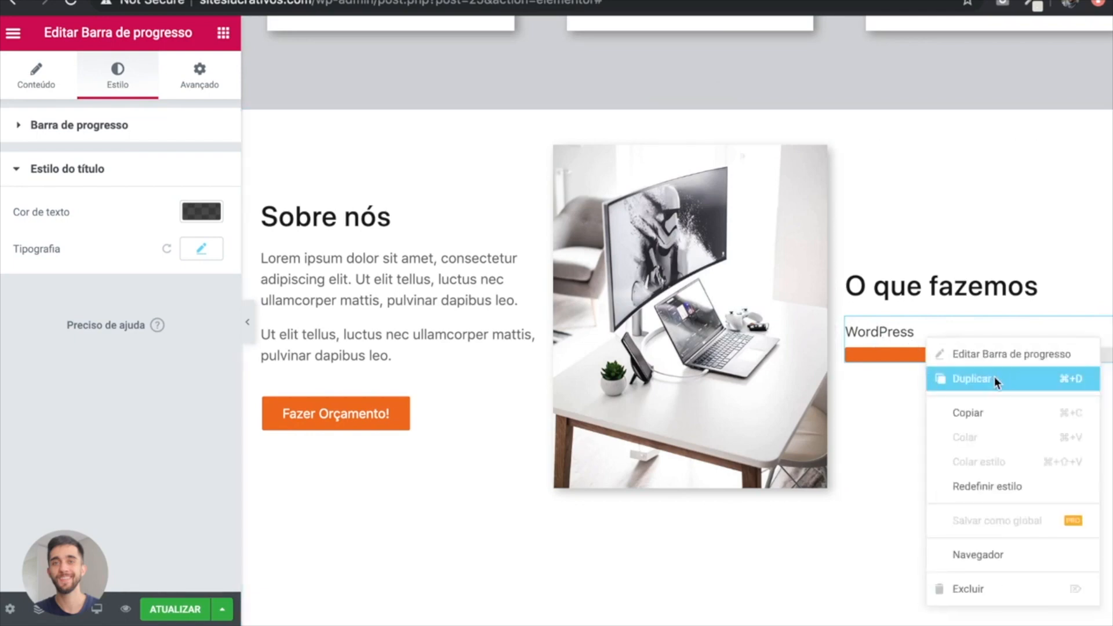
{"action": "left_click", "coordinate": [994, 380]}
{"action": "right_click", "coordinate": [926, 362]}
{"action": "left_click", "coordinate": [955, 397]}
{"action": "right_click", "coordinate": [927, 404]}
{"action": "left_click", "coordinate": [959, 401]}
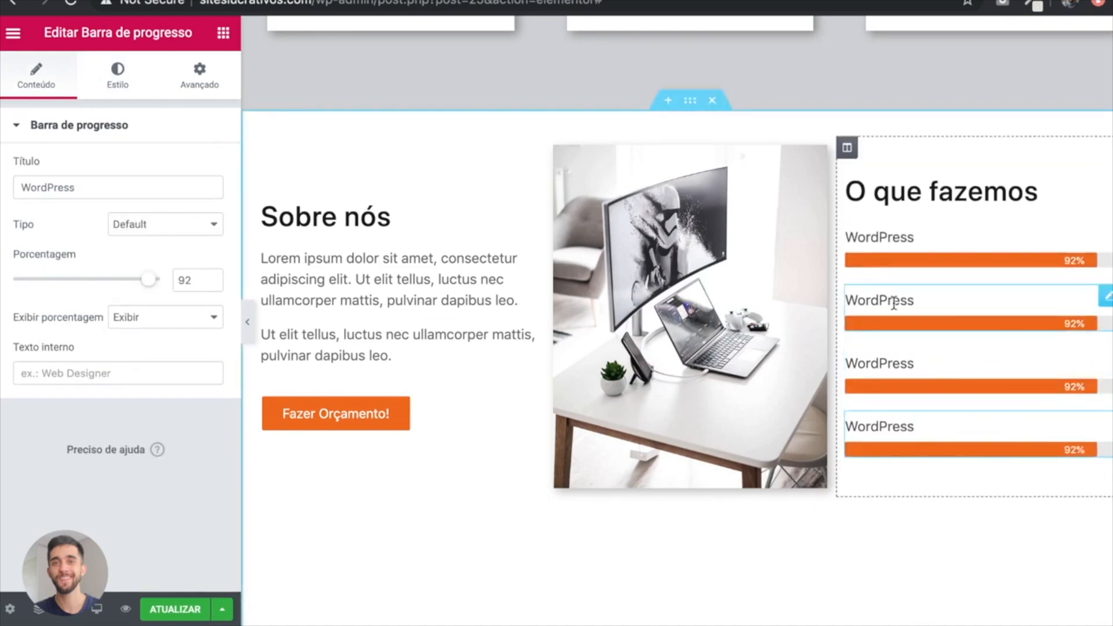
Step: Retitle the three copied bars Photoshop, Marketing Digital and Produção de Conteúdo, with percentages of 81, 94 and 88
{"action": "left_click_drag", "start_coordinate": [892, 297], "coordinate": [910, 303]}
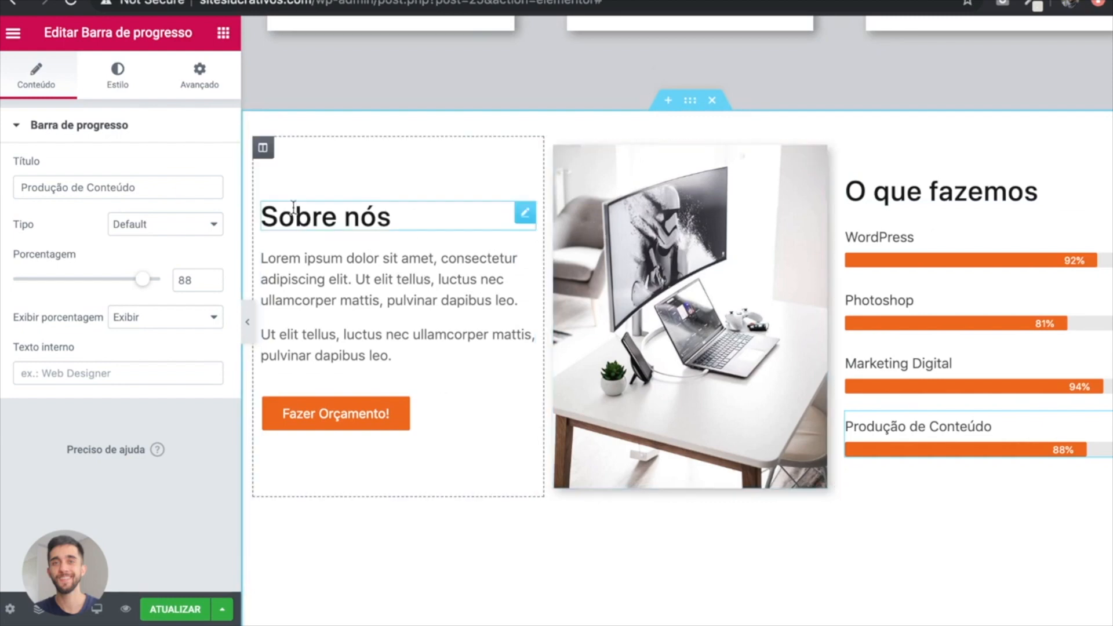
Step: Unlink the first about-us column's margins and set its right margin to 20 px
{"action": "left_click", "coordinate": [262, 150]}
{"action": "left_click", "coordinate": [201, 87]}
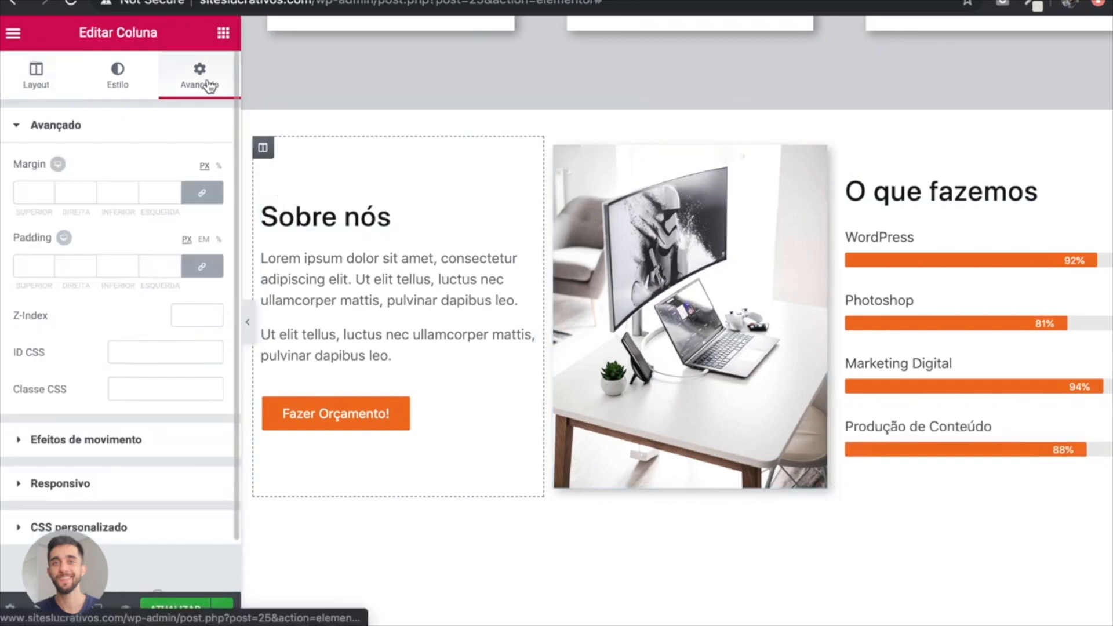
{"action": "left_click", "coordinate": [202, 193]}
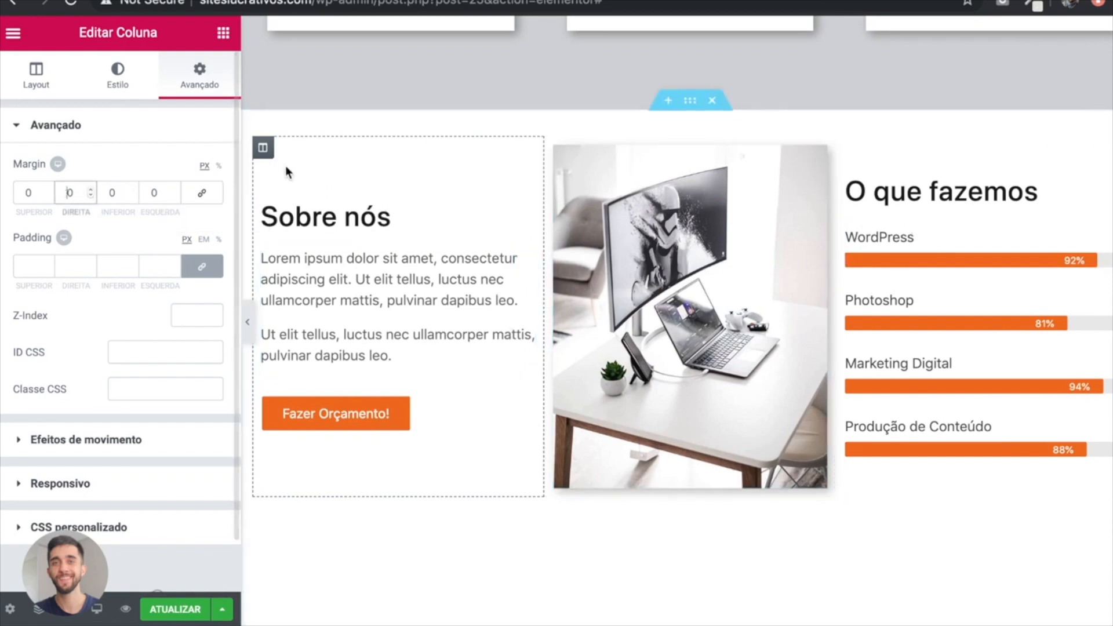
{"action": "type", "text": "2"}
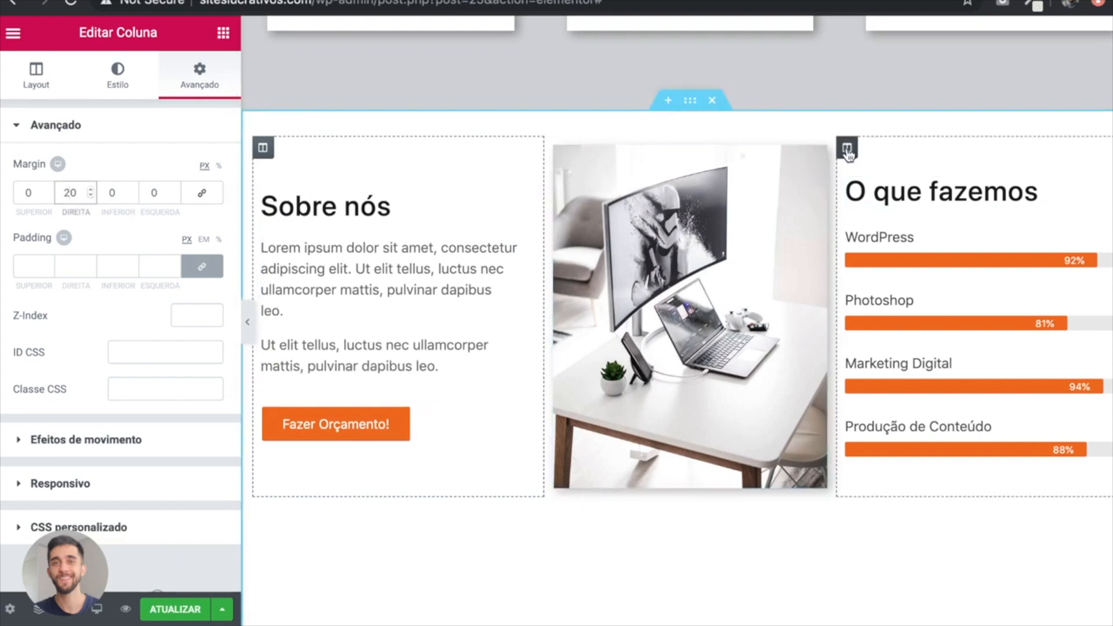
Step: Unlink the margins of the O que fazemos column and set its left margin to 20 px
{"action": "left_click", "coordinate": [847, 148]}
{"action": "left_click", "coordinate": [199, 78]}
{"action": "left_click", "coordinate": [202, 193]}
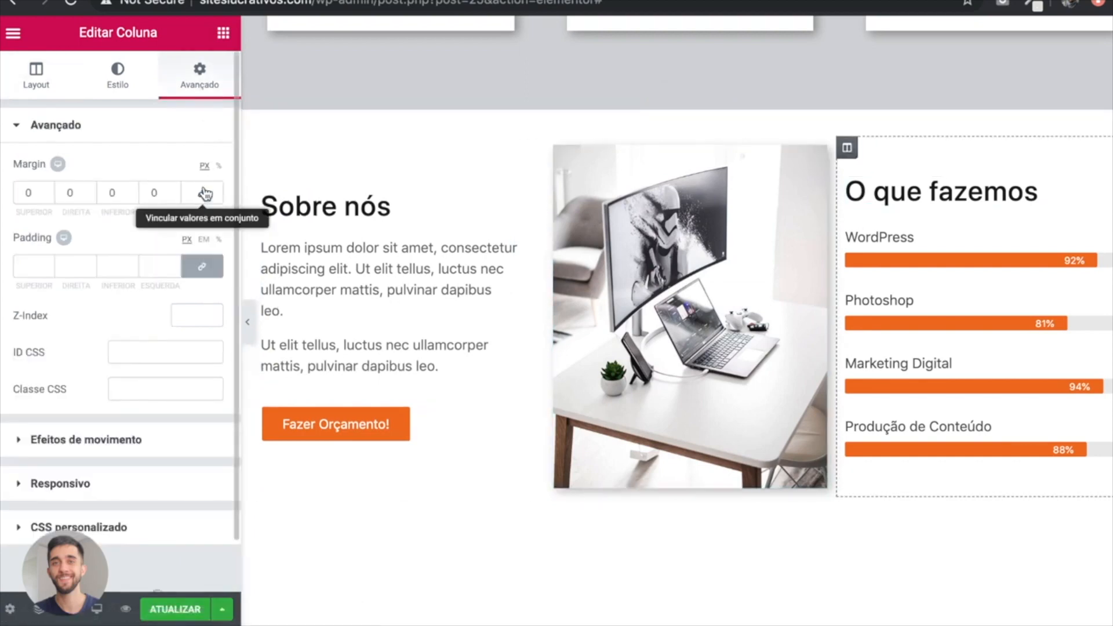
{"action": "left_click", "coordinate": [145, 193]}
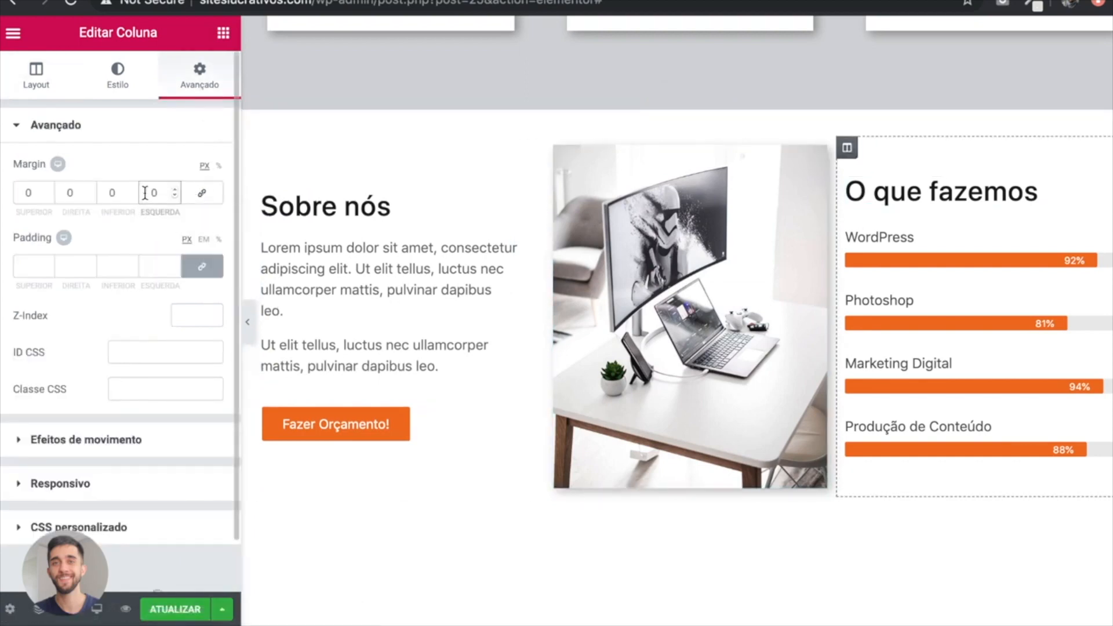
{"action": "type", "text": "20"}
Step: Preview the page at full width without the editing controls and review the about-us section and the cards above it
{"action": "left_click", "coordinate": [246, 328]}
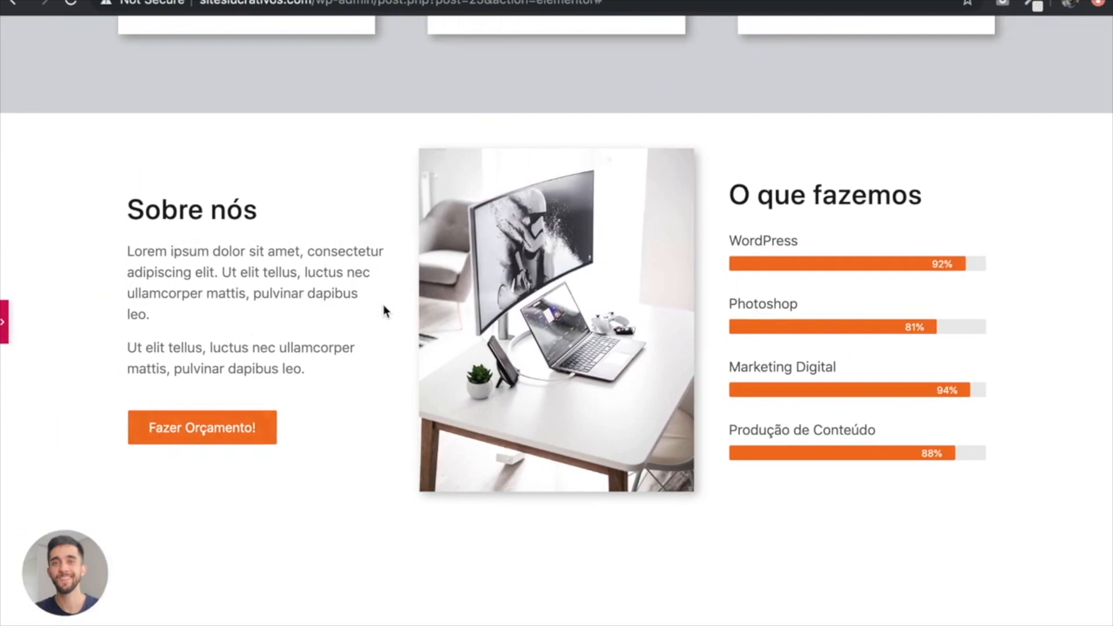
{"action": "scroll", "coordinate": [384, 305], "scroll_direction": "up", "scroll_amount": 10}
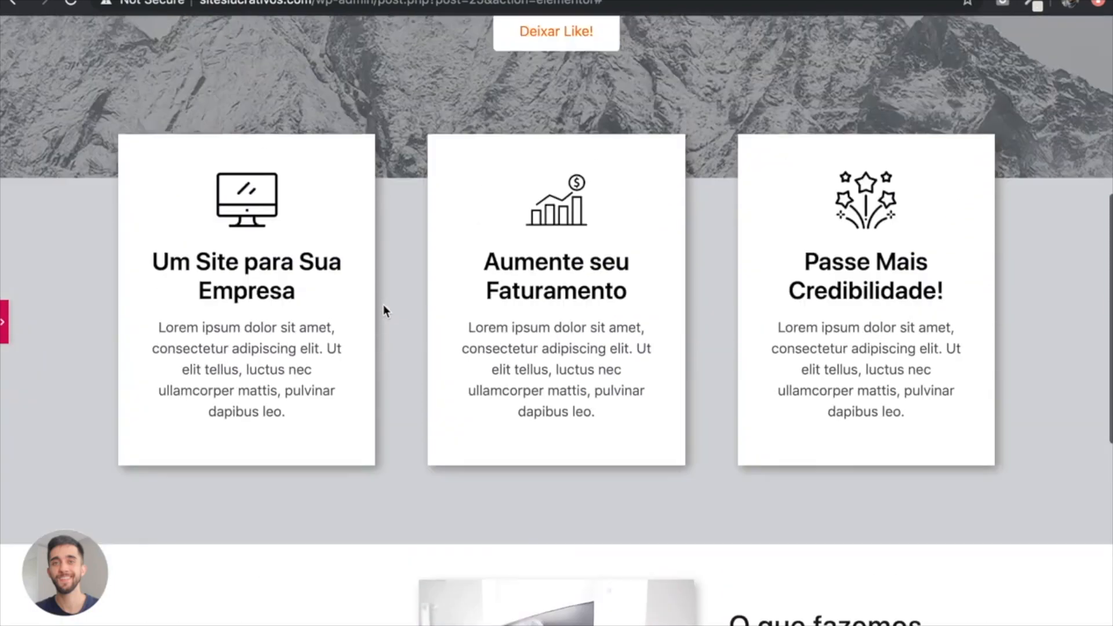
Step: Bring back the editing controls and save the page with the finished about-us section
{"action": "scroll", "coordinate": [383, 305], "scroll_direction": "down", "scroll_amount": 8}
{"action": "scroll", "coordinate": [384, 304], "scroll_direction": "down", "scroll_amount": 3}
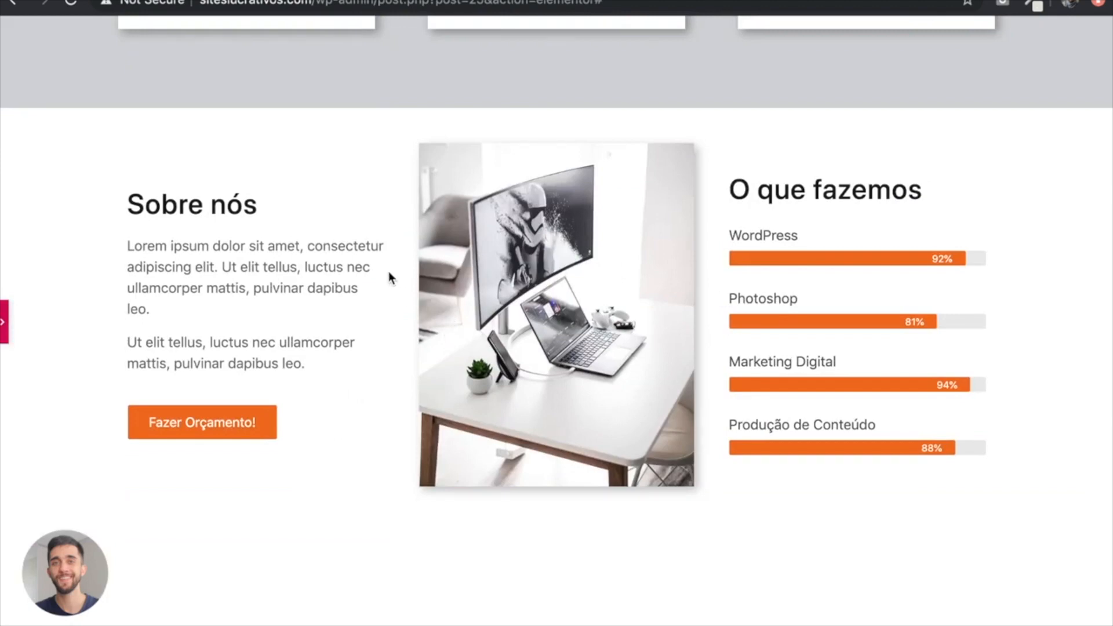
{"action": "left_click", "coordinate": [3, 322]}
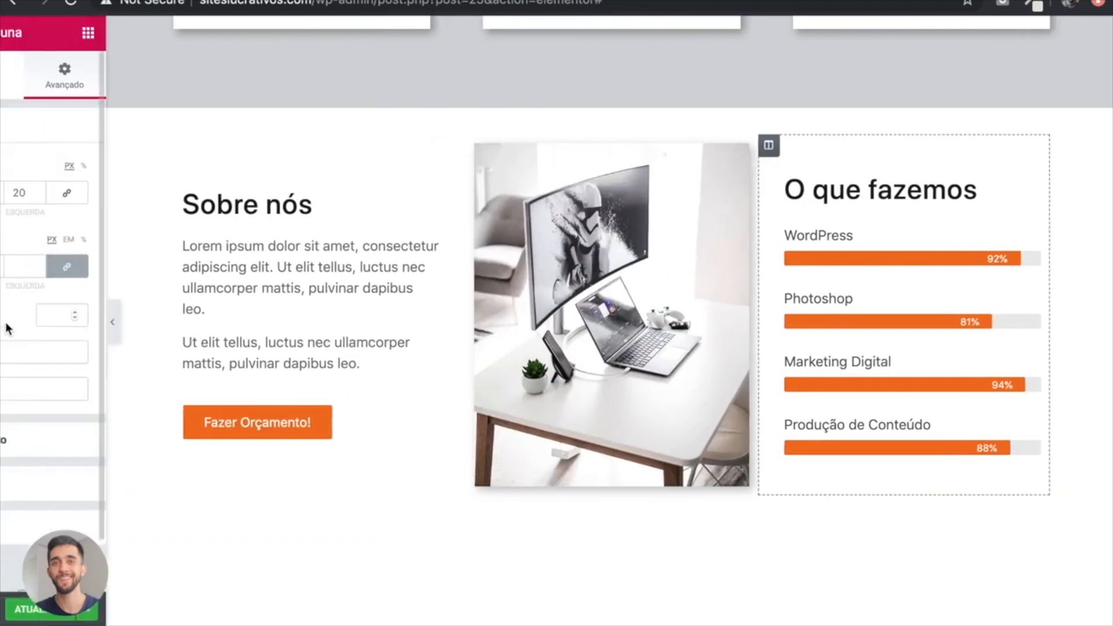
{"action": "left_click", "coordinate": [175, 610]}
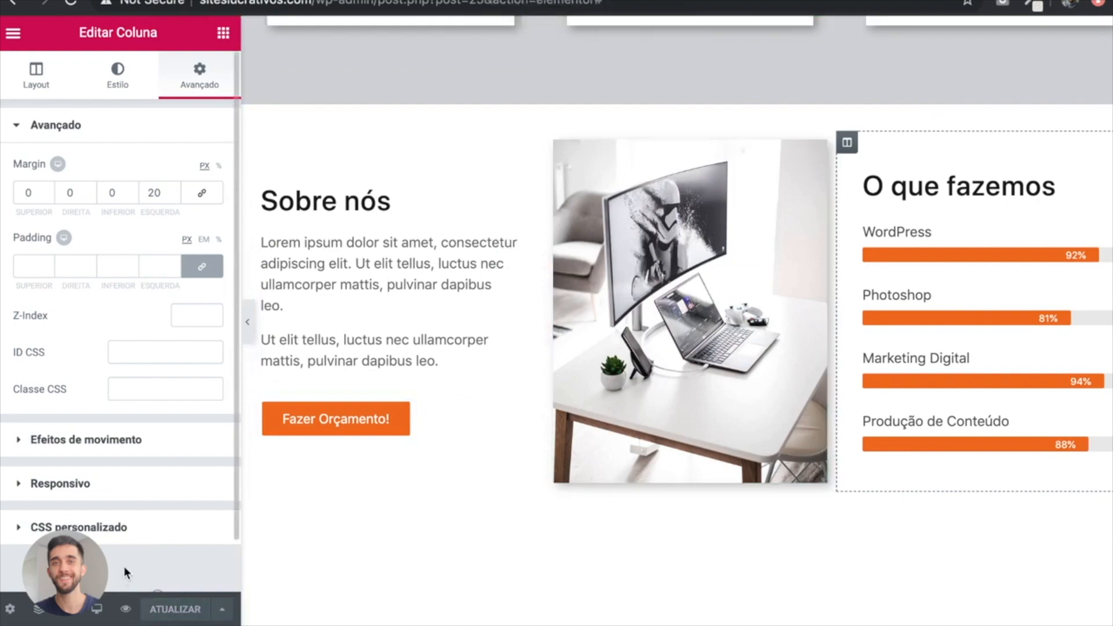
Step: Preview the saved page in the browser and check the about-us section, the cards and the hero button
{"action": "left_click", "coordinate": [125, 611]}
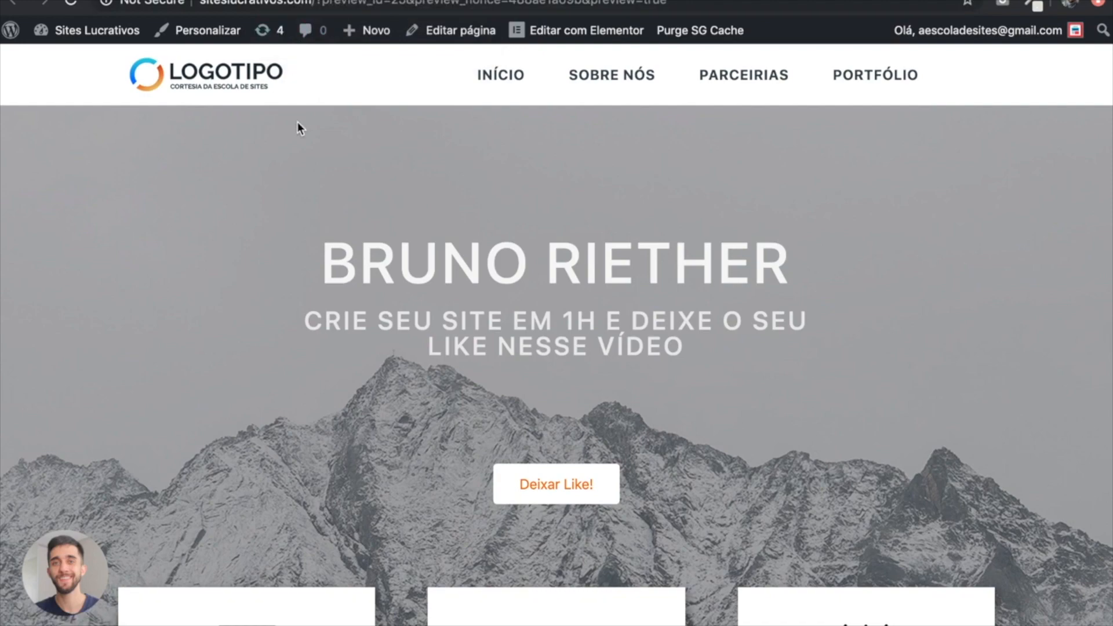
{"action": "scroll", "coordinate": [297, 123], "scroll_direction": "down", "scroll_amount": 10}
{"action": "scroll", "coordinate": [297, 123], "scroll_direction": "down", "scroll_amount": 2}
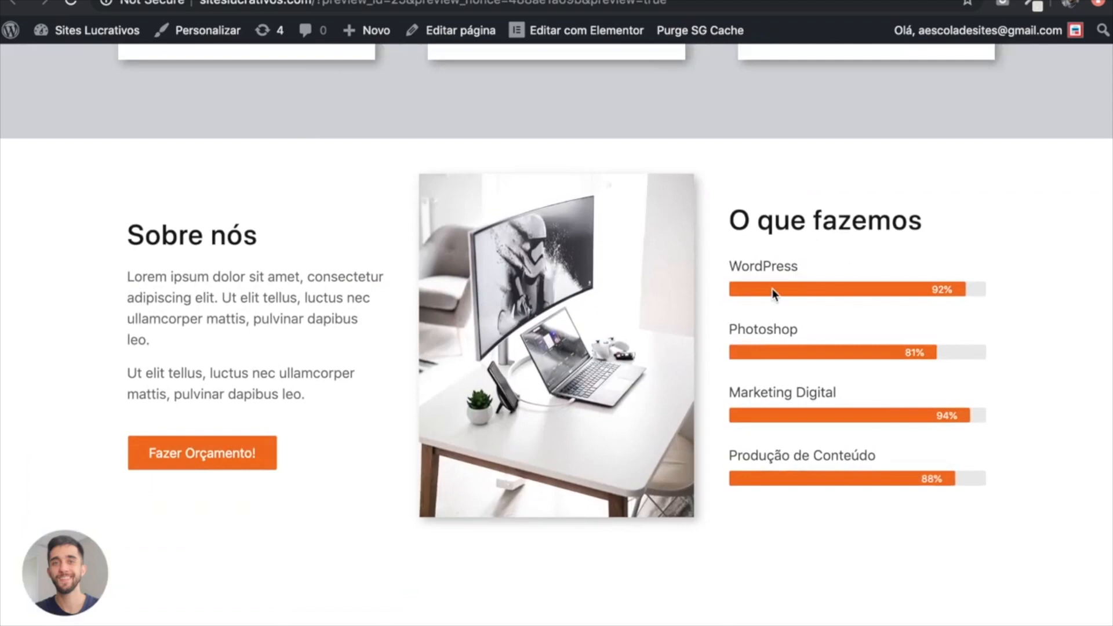
{"action": "key", "text": "super+r"}
{"action": "left_click", "coordinate": [260, 453]}
{"action": "scroll", "coordinate": [466, 318], "scroll_direction": "up", "scroll_amount": 3}
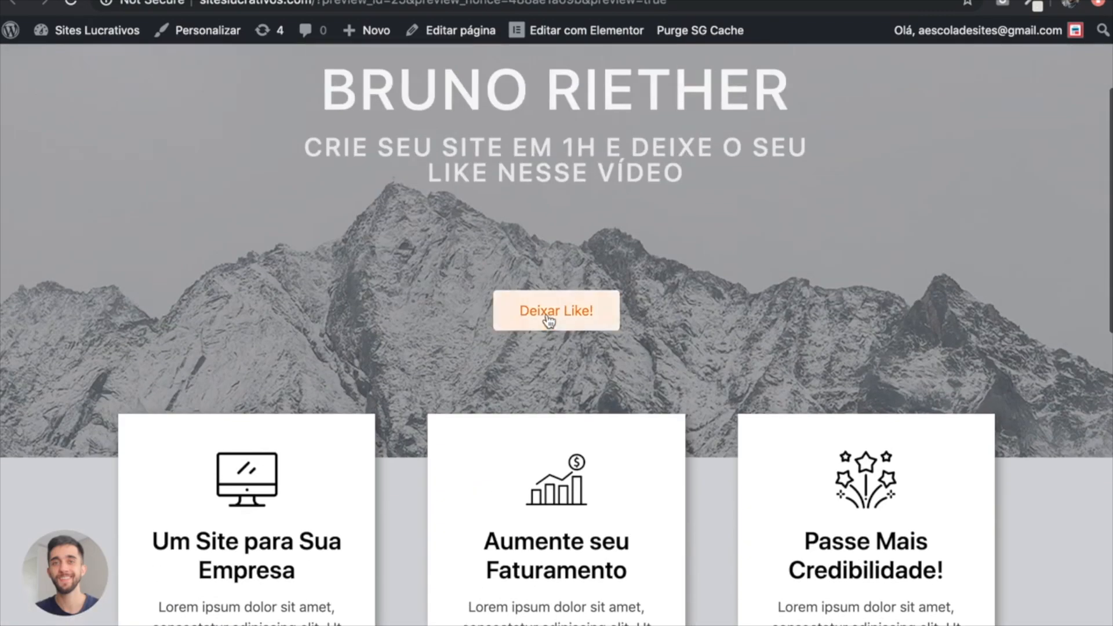
{"action": "left_click", "coordinate": [547, 318]}
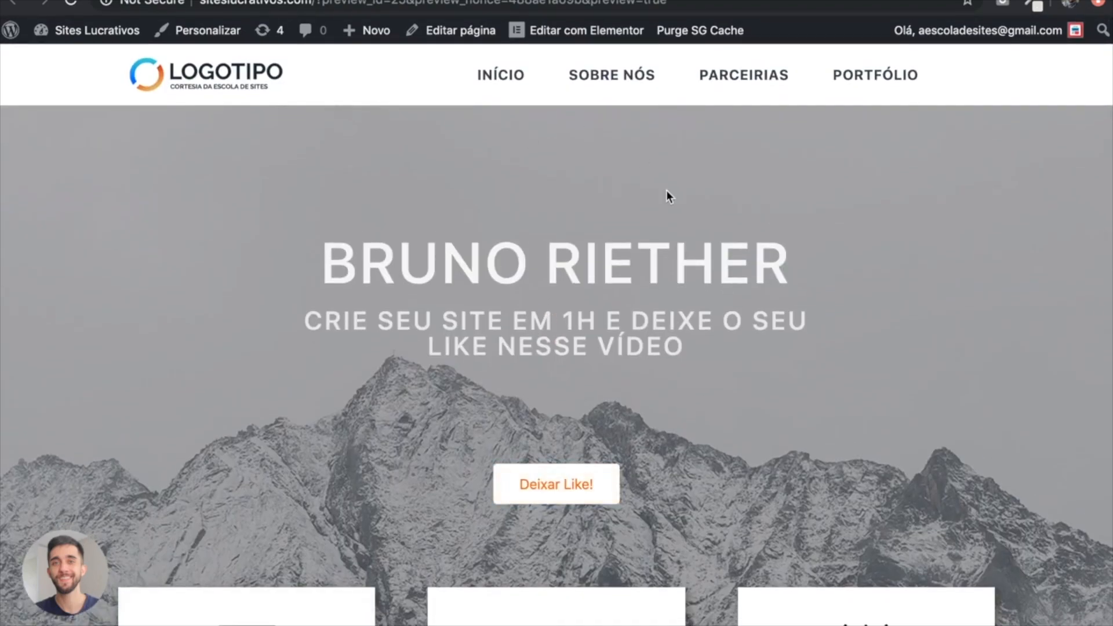
Step: Examine the reference site's video section with its mountain background and portfolio button below the about-us block
{"action": "left_click", "coordinate": [452, 0]}
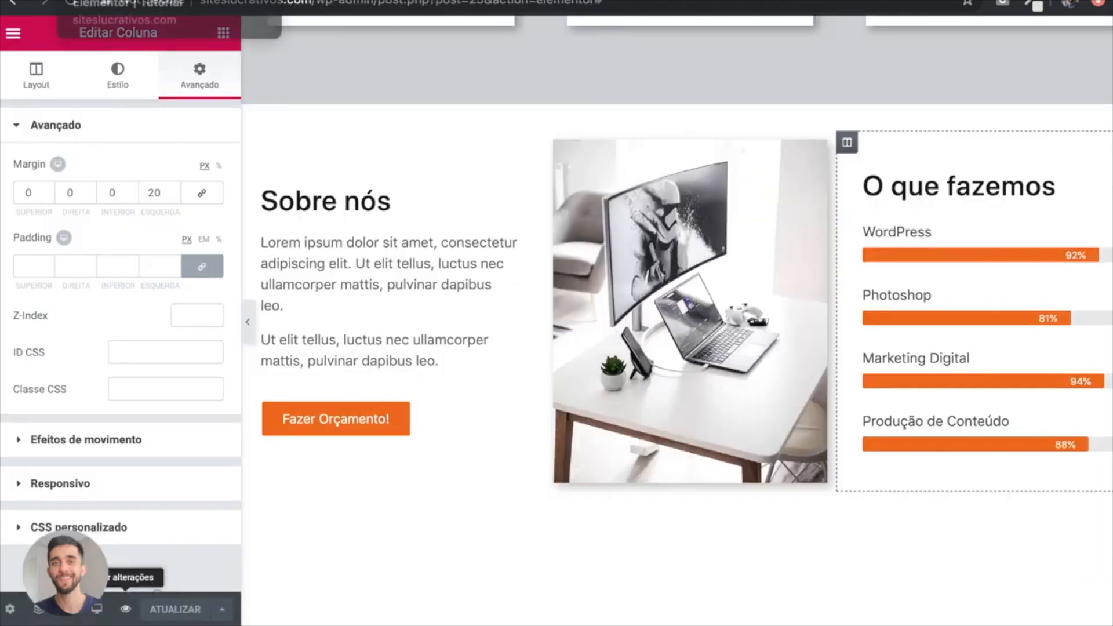
{"action": "scroll", "coordinate": [729, 330], "scroll_direction": "down", "scroll_amount": 4}
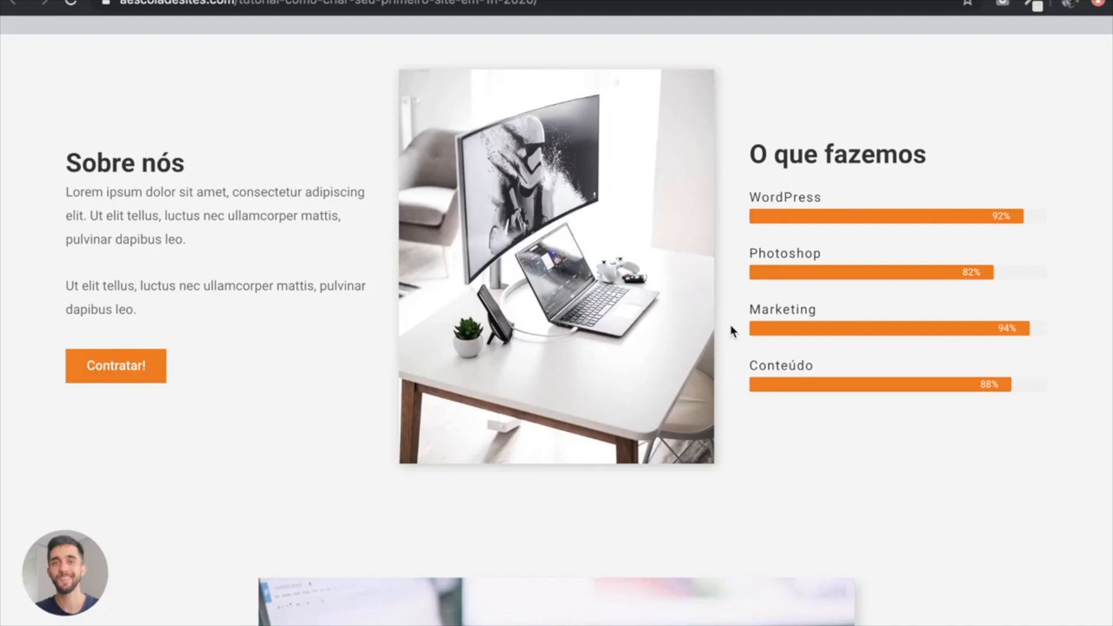
{"action": "scroll", "coordinate": [690, 322], "scroll_direction": "down", "scroll_amount": 4}
{"action": "scroll", "coordinate": [649, 326], "scroll_direction": "down", "scroll_amount": 1}
{"action": "scroll", "coordinate": [684, 324], "scroll_direction": "down", "scroll_amount": 4}
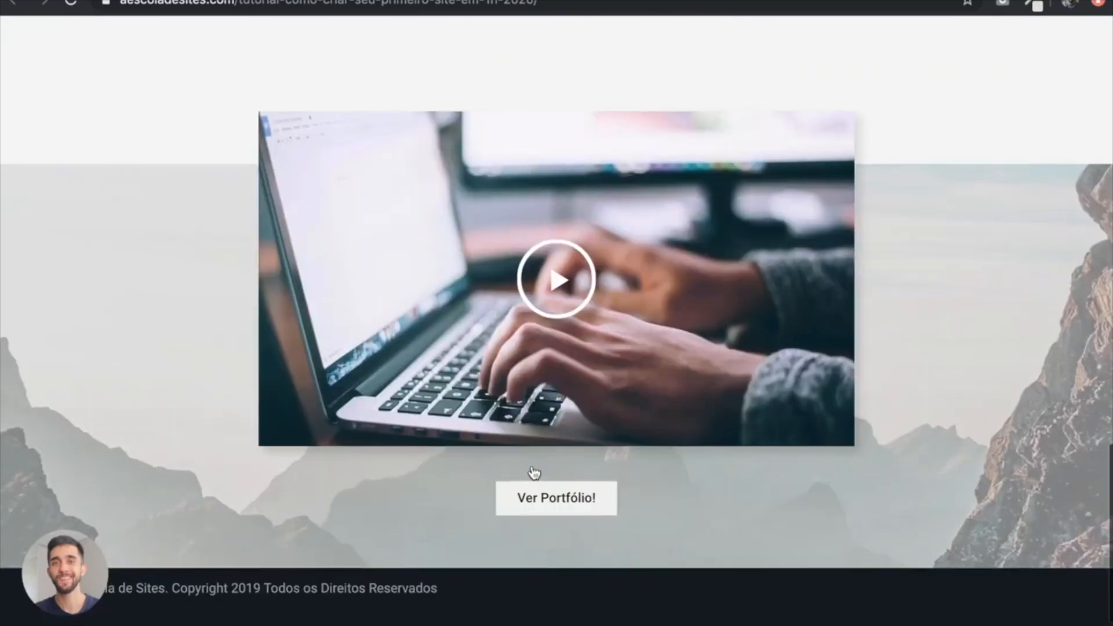
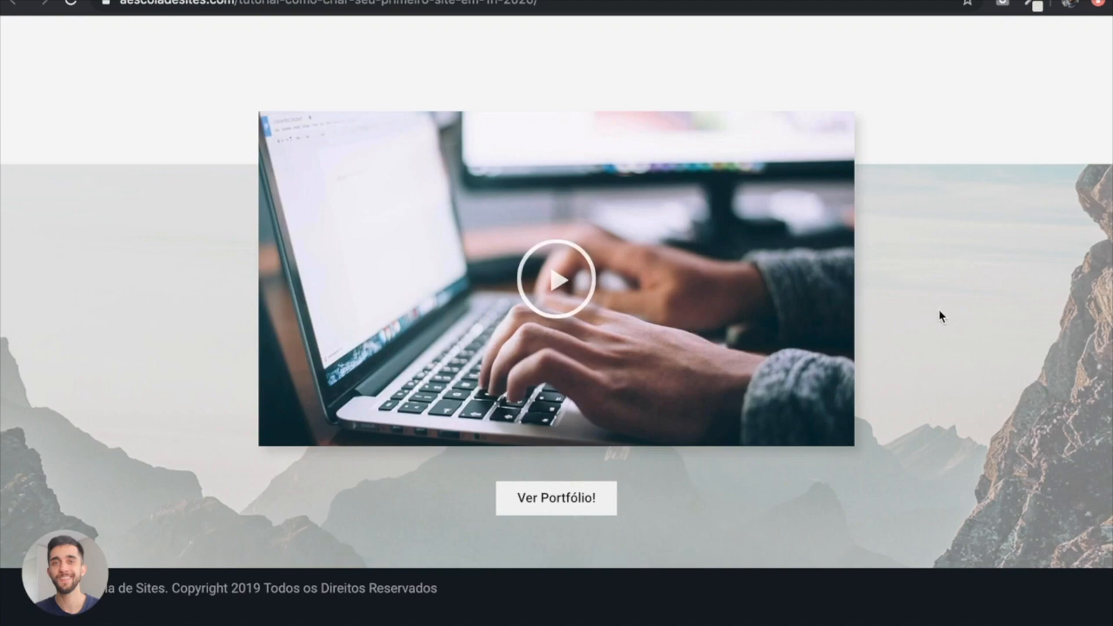
Step: Back in the page editor, add a single-column section below the about-us block with a boxed content width of 600
{"action": "key", "text": "ctrl+Up"}
{"action": "left_click", "coordinate": [395, 208]}
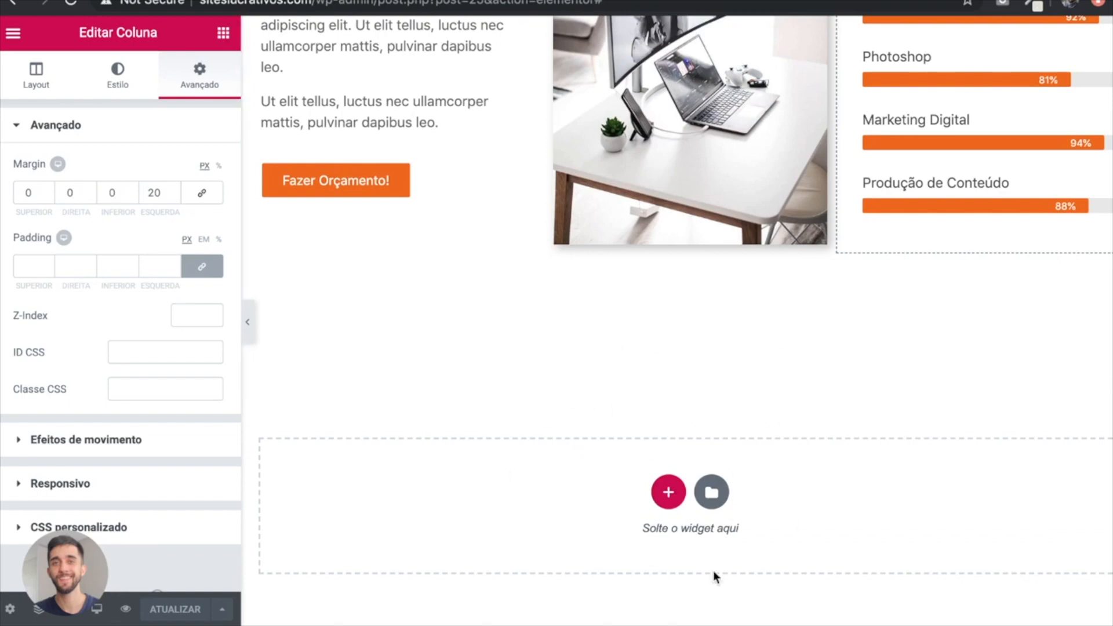
{"action": "left_click", "coordinate": [671, 492]}
{"action": "scroll", "coordinate": [675, 486], "scroll_direction": "down", "scroll_amount": 2}
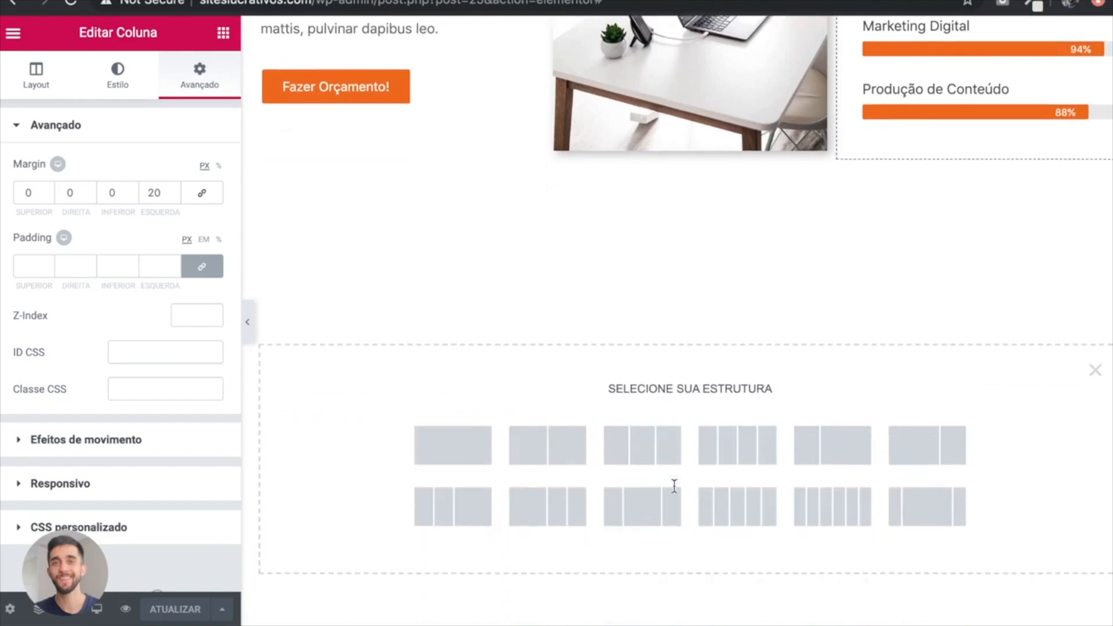
{"action": "left_click", "coordinate": [464, 453]}
{"action": "scroll", "coordinate": [493, 348], "scroll_direction": "up", "scroll_amount": 15}
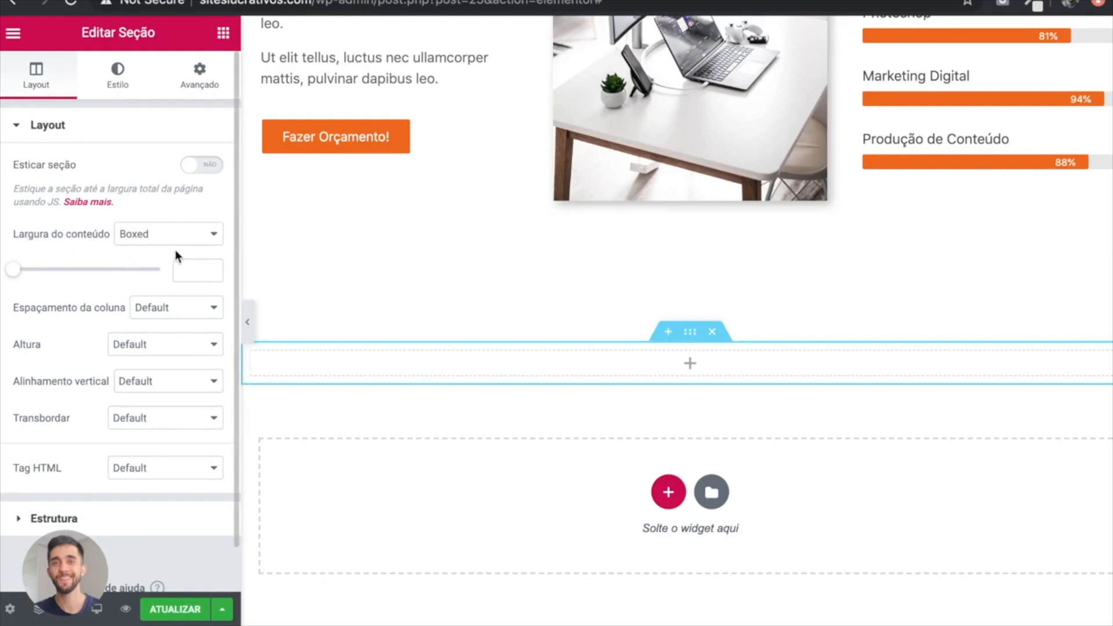
{"action": "left_click", "coordinate": [190, 269]}
{"action": "type", "text": "600"}
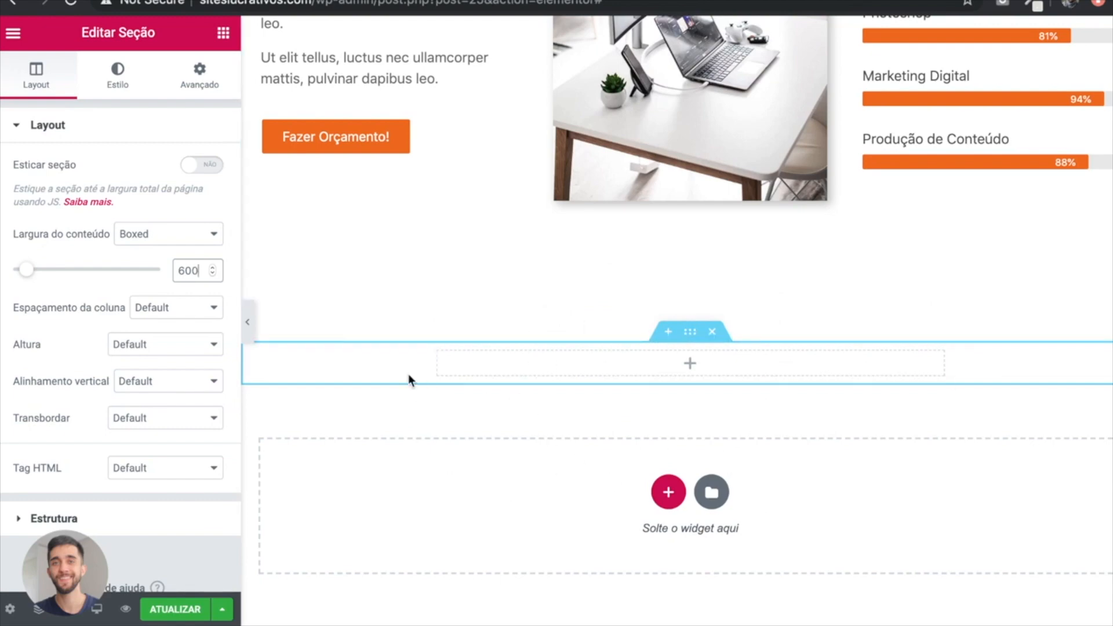
Step: Unlink the new section's padding values and set its bottom padding to 50 px
{"action": "left_click", "coordinate": [195, 85]}
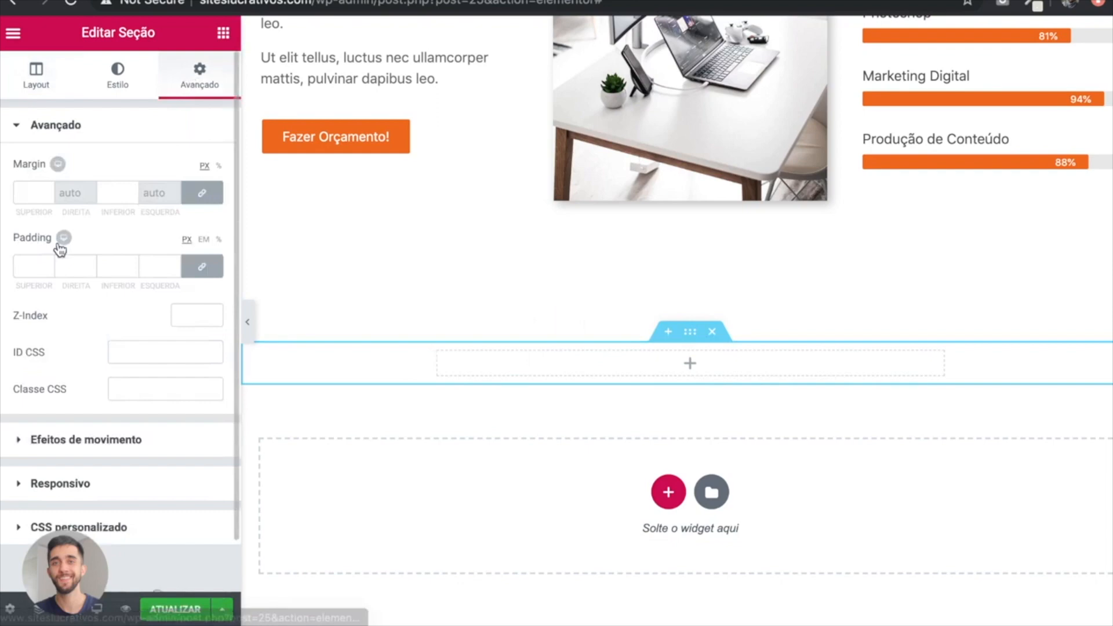
{"action": "left_click", "coordinate": [201, 266]}
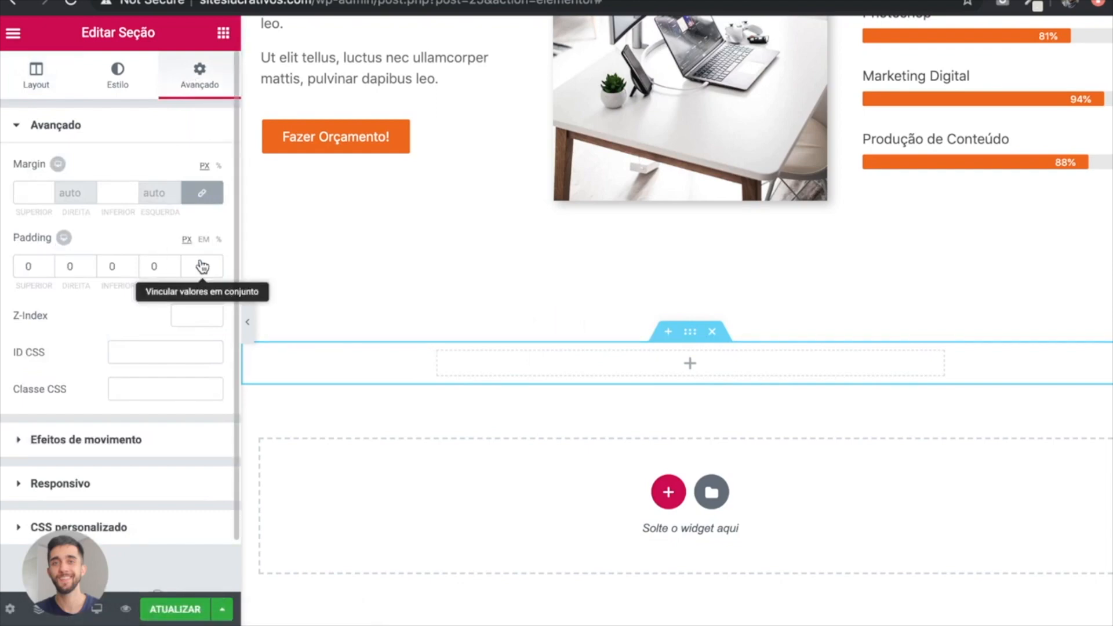
{"action": "left_click", "coordinate": [110, 267]}
{"action": "type", "text": "50"}
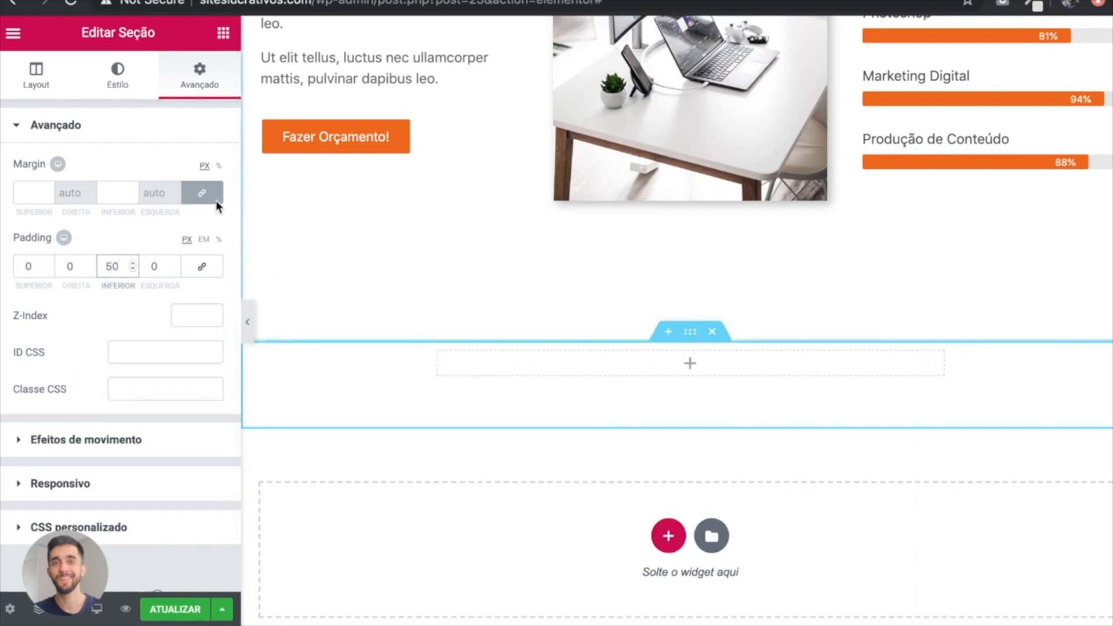
Step: Give the section a classic background using the image IMG07-Fundo-2.jpg from the media library
{"action": "left_click", "coordinate": [116, 86]}
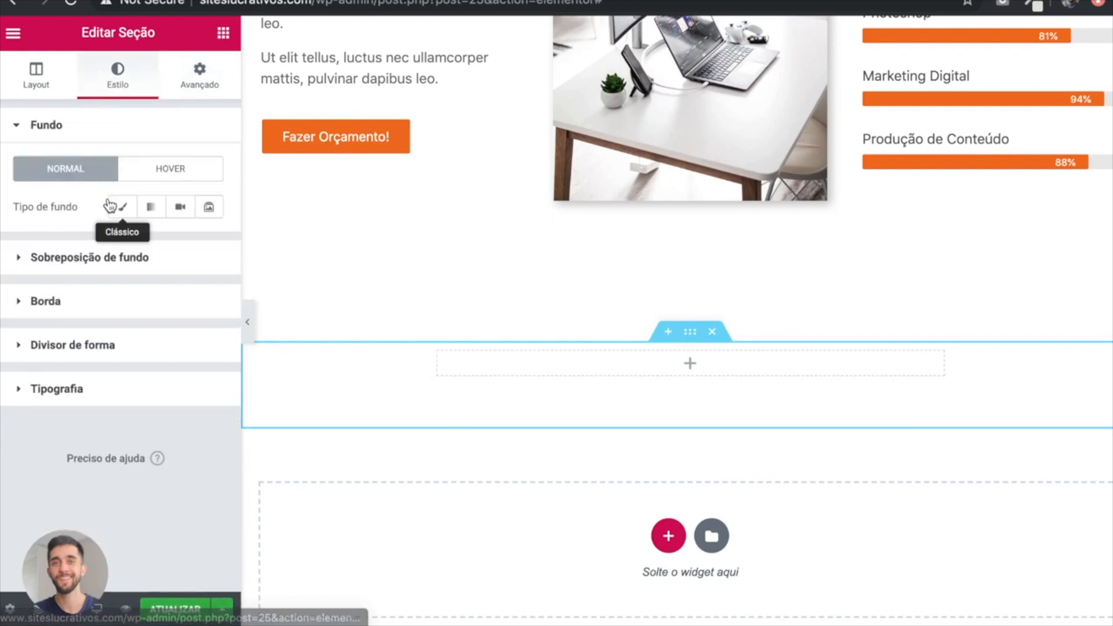
{"action": "left_click", "coordinate": [120, 207]}
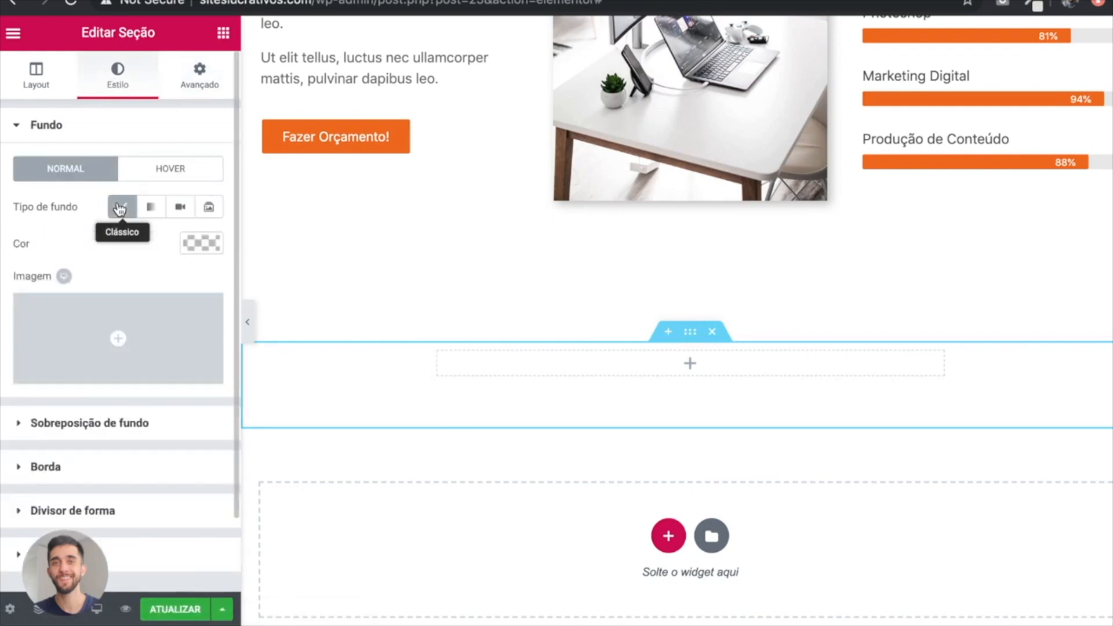
{"action": "left_click", "coordinate": [87, 325]}
{"action": "left_click", "coordinate": [180, 107]}
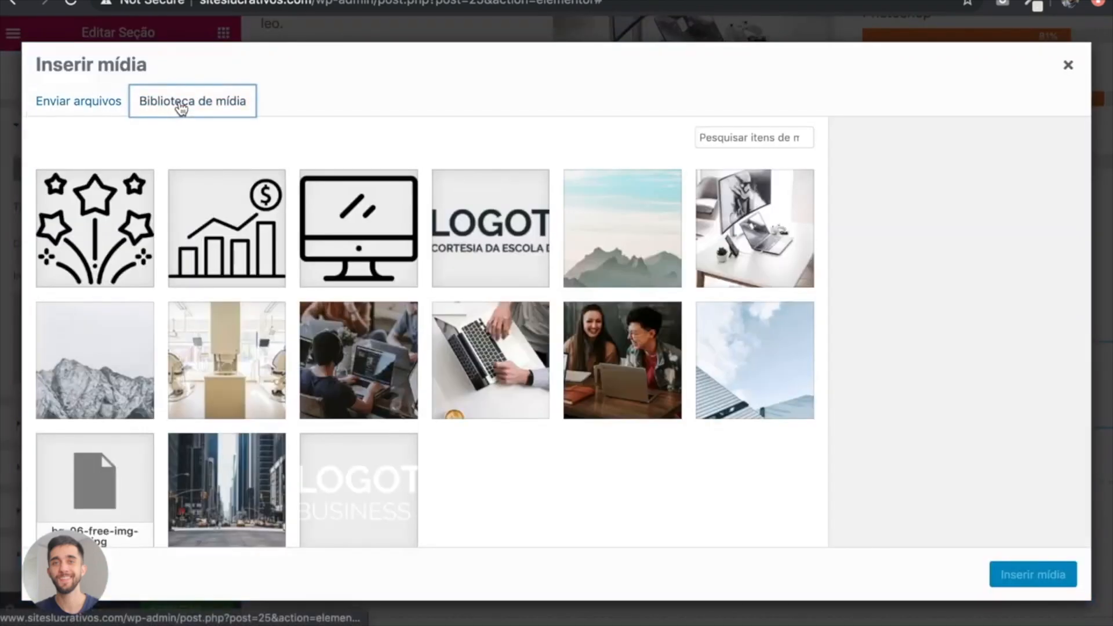
{"action": "left_click", "coordinate": [625, 223]}
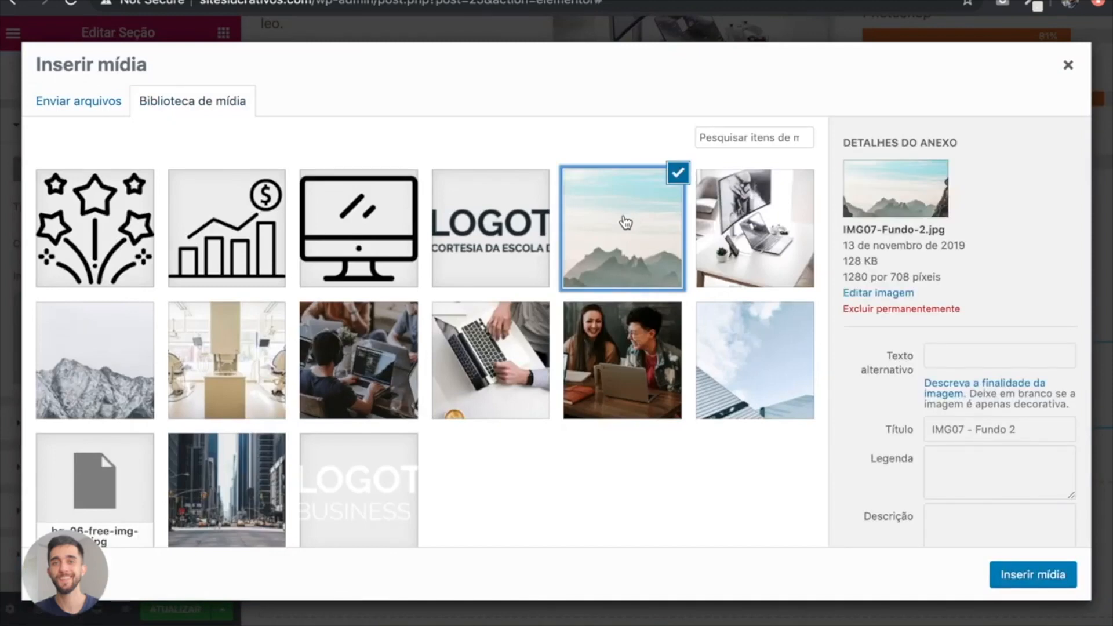
{"action": "left_click_drag", "start_coordinate": [845, 230], "coordinate": [873, 229]}
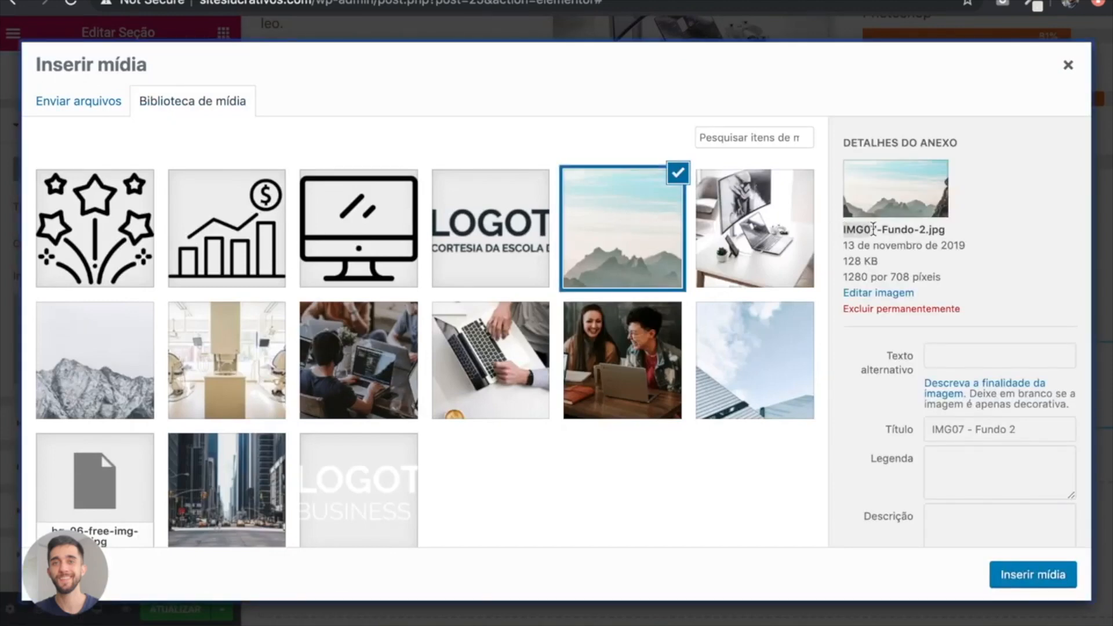
{"action": "left_click", "coordinate": [896, 231]}
{"action": "left_click", "coordinate": [1034, 576]}
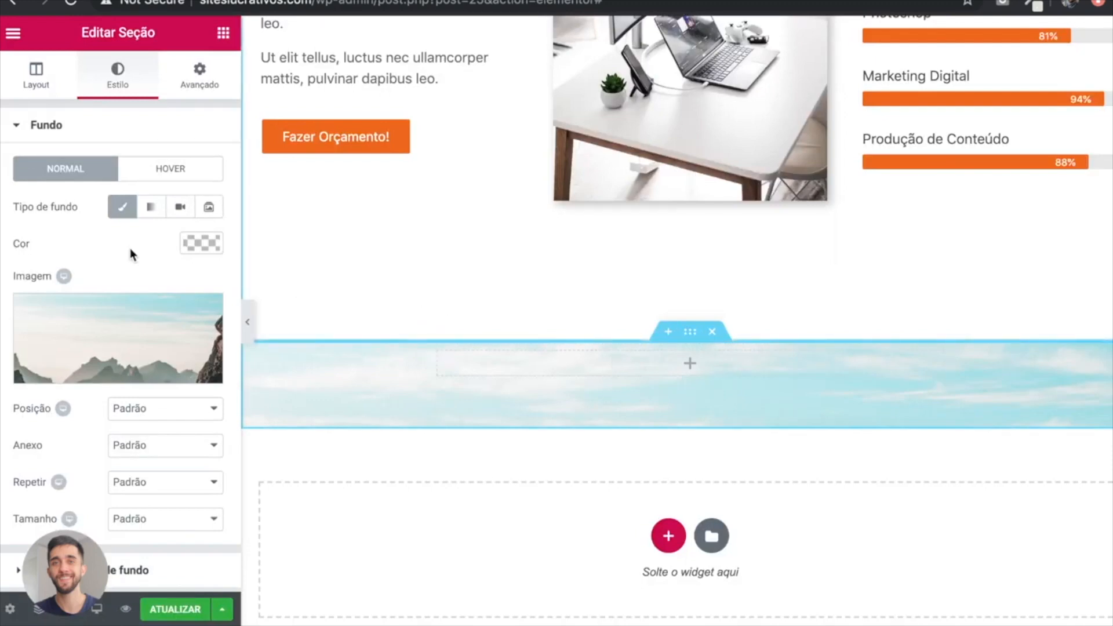
Step: Set the section's background image position to Inferior centro and its size to Preenchimento completo
{"action": "mouse_move", "coordinate": [138, 335]}
{"action": "scroll", "coordinate": [139, 335], "scroll_direction": "down", "scroll_amount": 4}
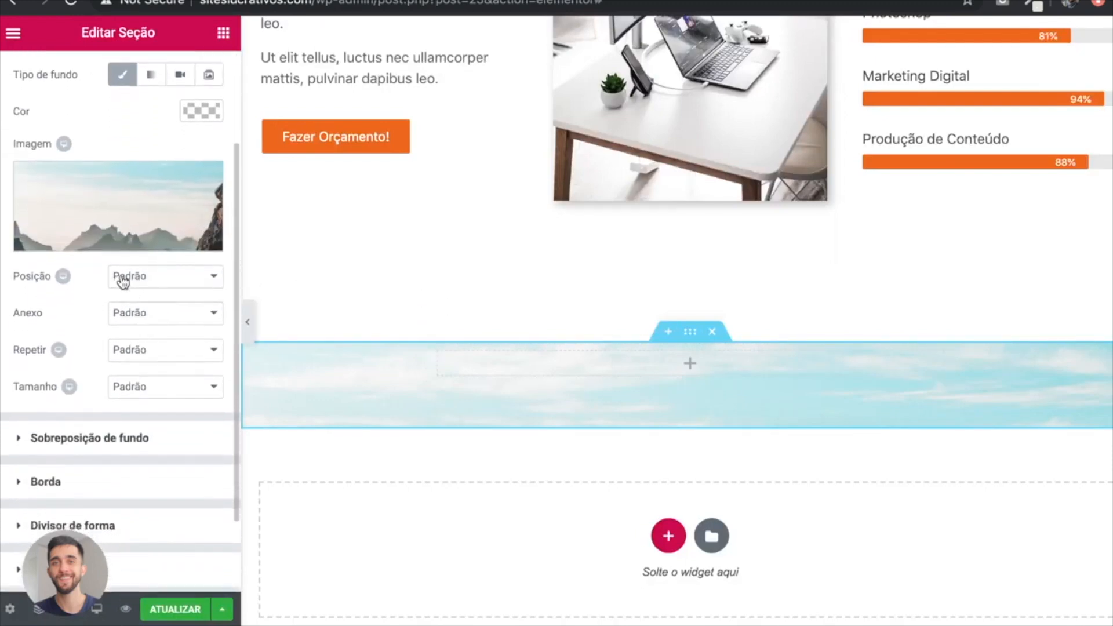
{"action": "left_click", "coordinate": [149, 281]}
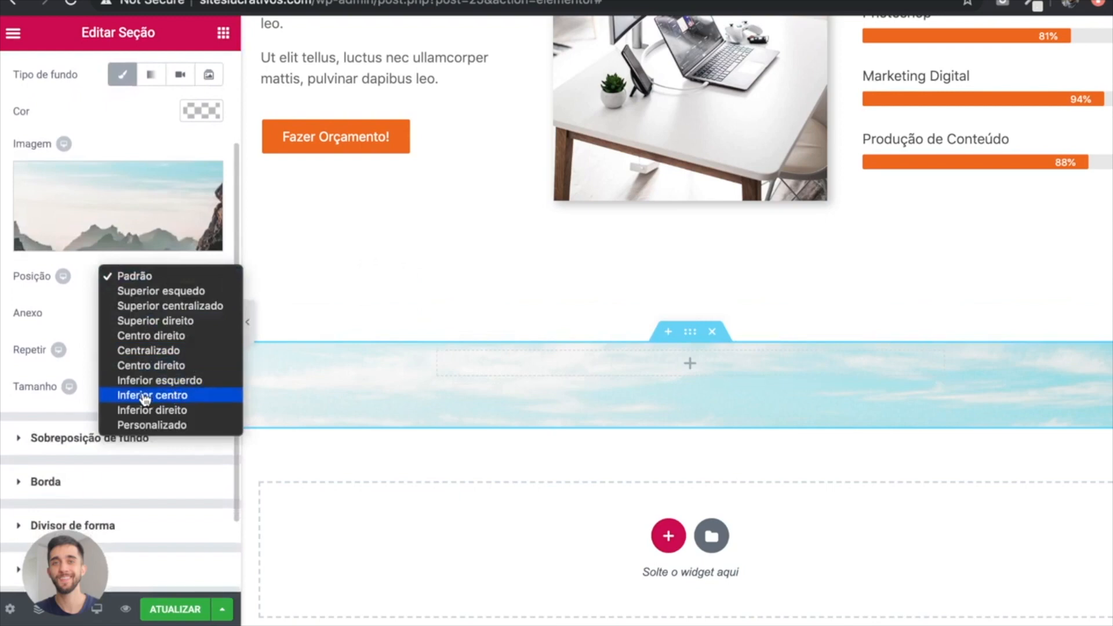
{"action": "left_click", "coordinate": [176, 399]}
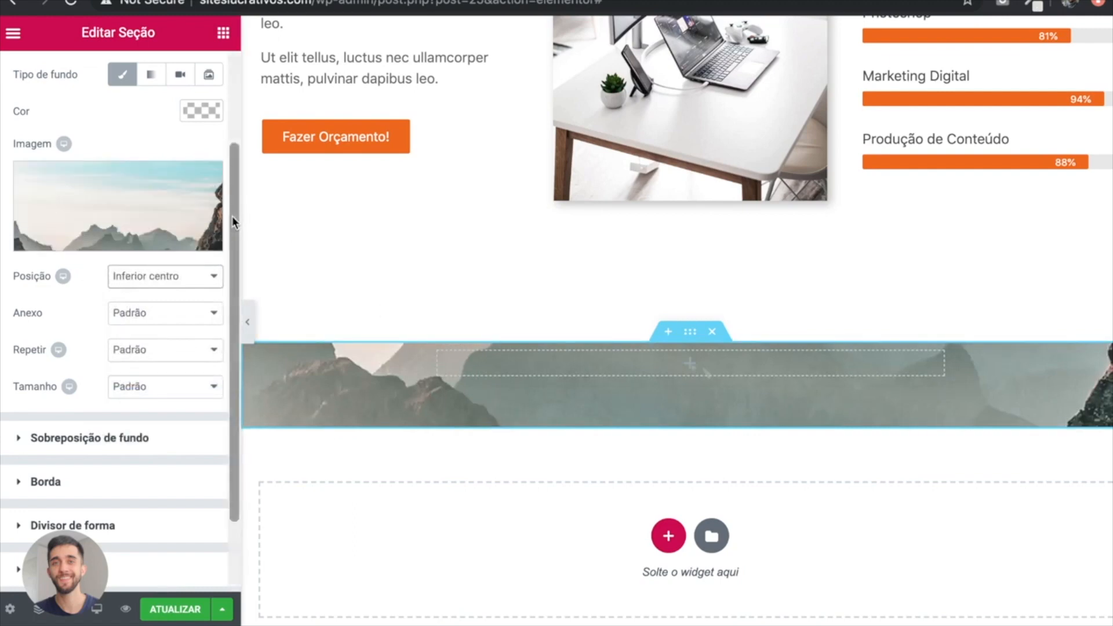
{"action": "left_click", "coordinate": [181, 281]}
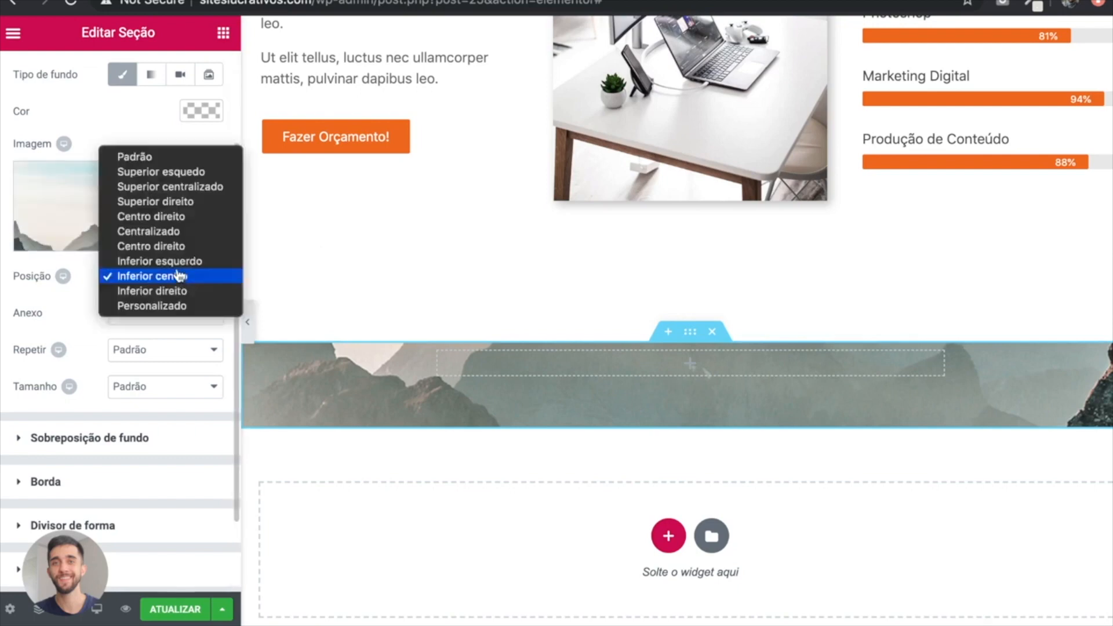
{"action": "left_click", "coordinate": [46, 306]}
{"action": "left_click", "coordinate": [173, 391]}
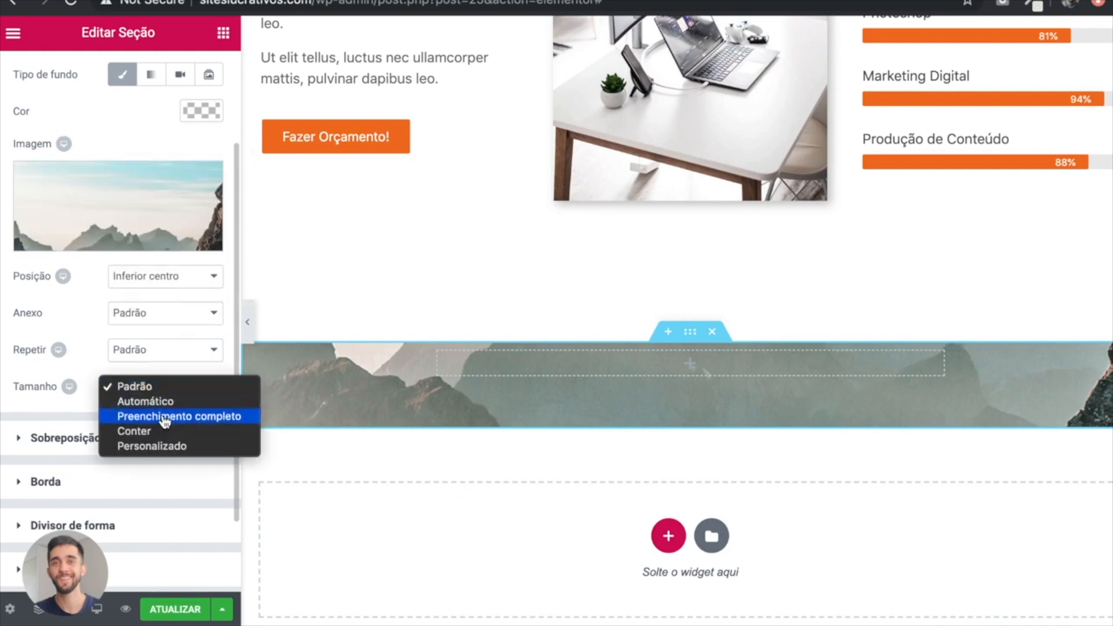
{"action": "left_click", "coordinate": [203, 422]}
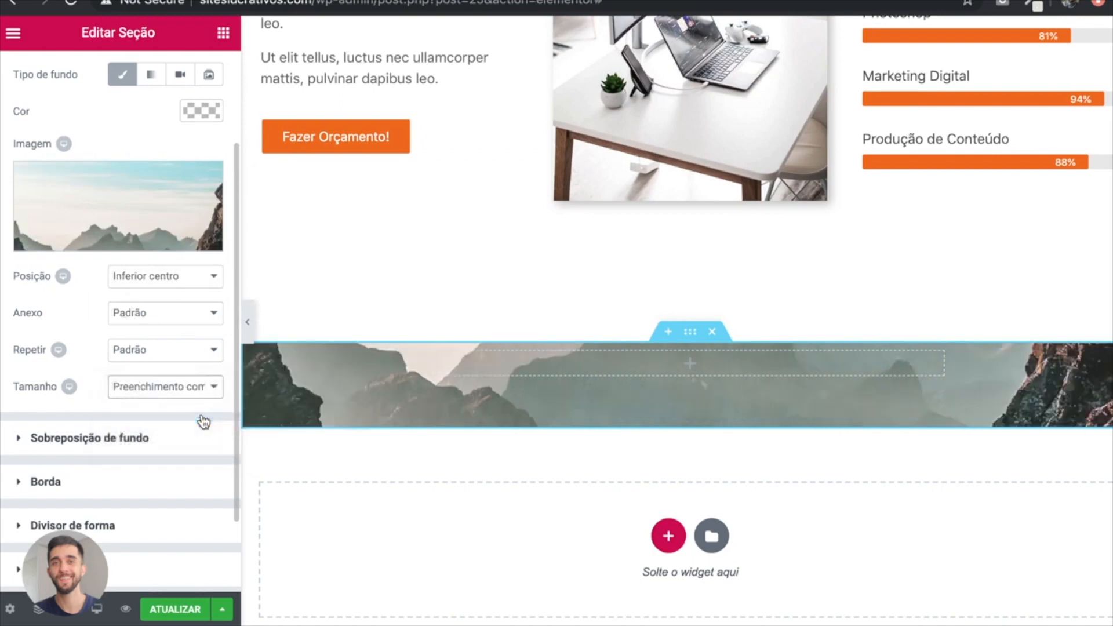
Step: Add a classic background overlay to the section in light grey #d6d6d6 with an opacity of 0.43
{"action": "left_click", "coordinate": [139, 452]}
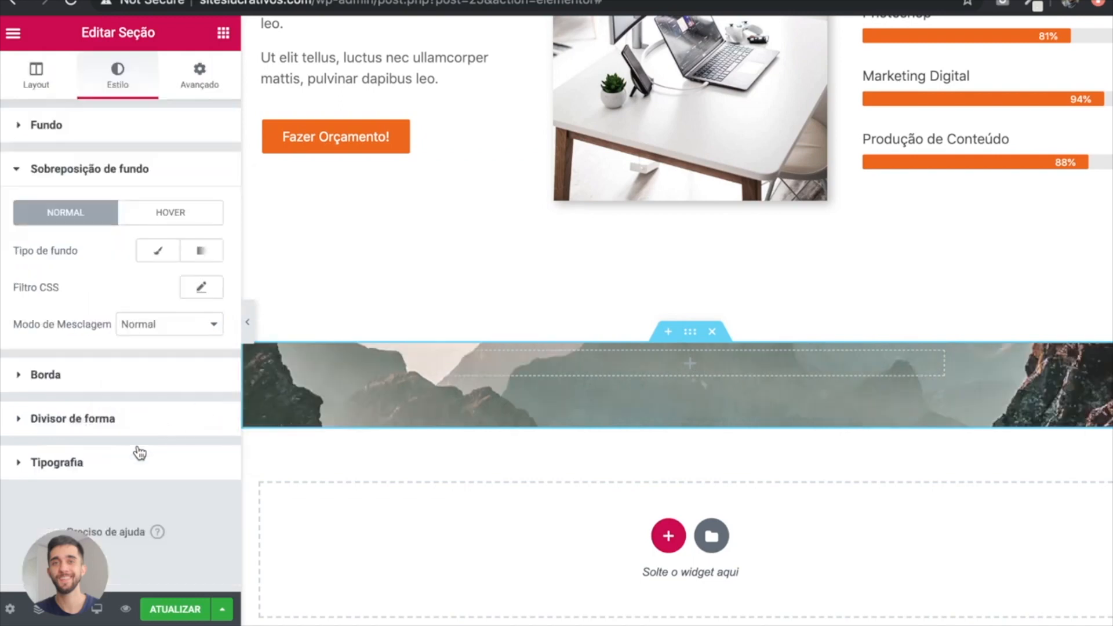
{"action": "left_click", "coordinate": [150, 253]}
{"action": "left_click", "coordinate": [209, 288]}
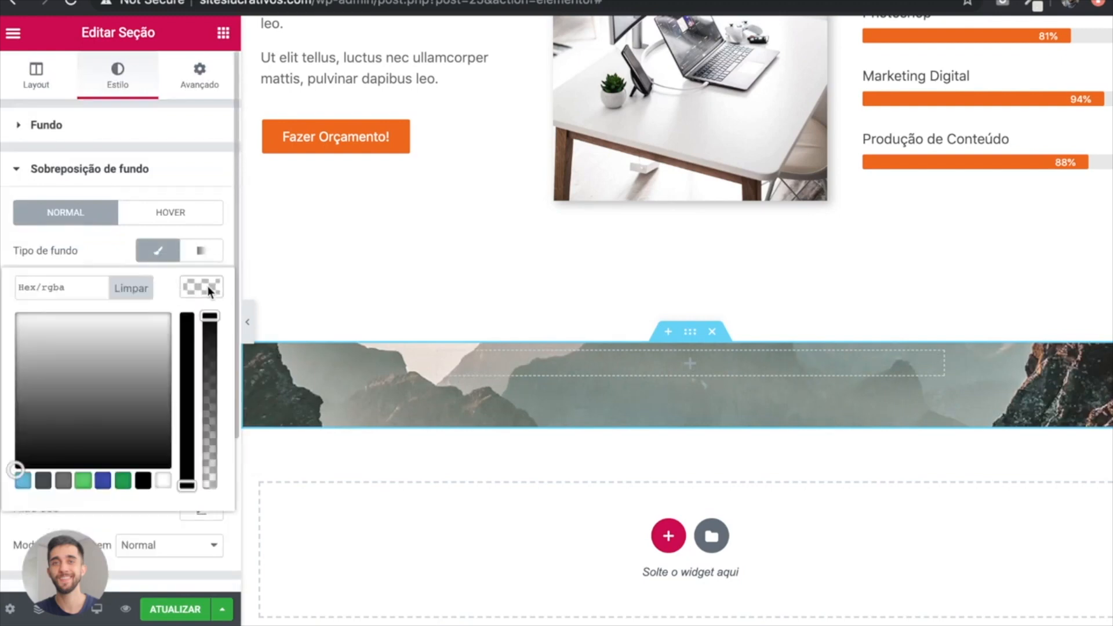
{"action": "left_click", "coordinate": [38, 322]}
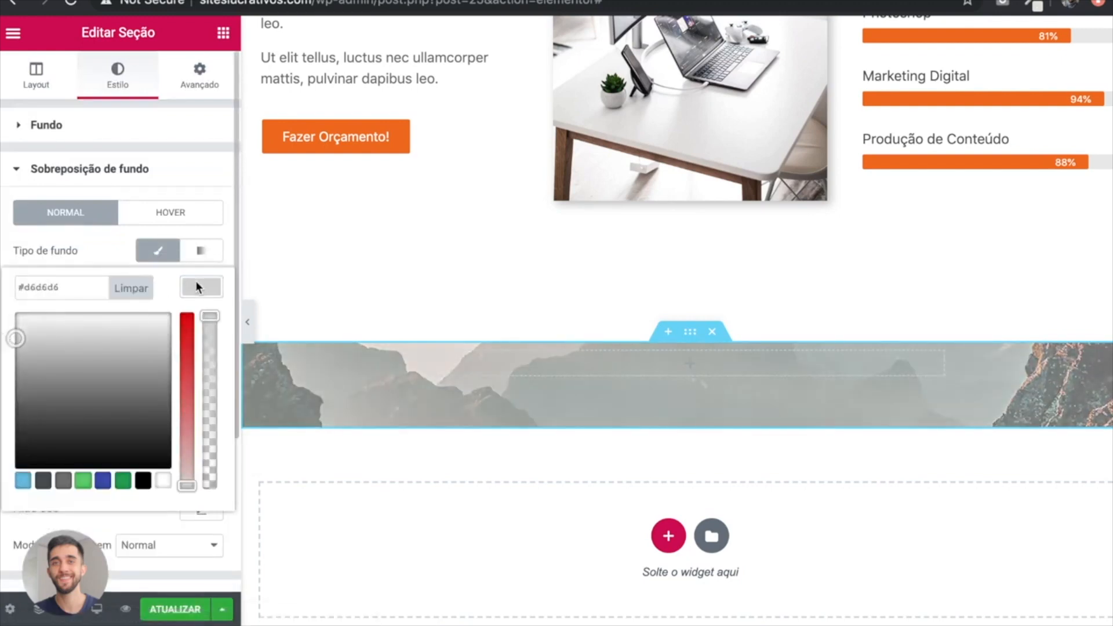
{"action": "left_click", "coordinate": [196, 280]}
{"action": "mouse_move", "coordinate": [87, 471]}
{"action": "left_mouse_down"}
{"action": "mouse_move", "coordinate": [124, 471]}
{"action": "mouse_move", "coordinate": [82, 475]}
{"action": "left_mouse_up"}
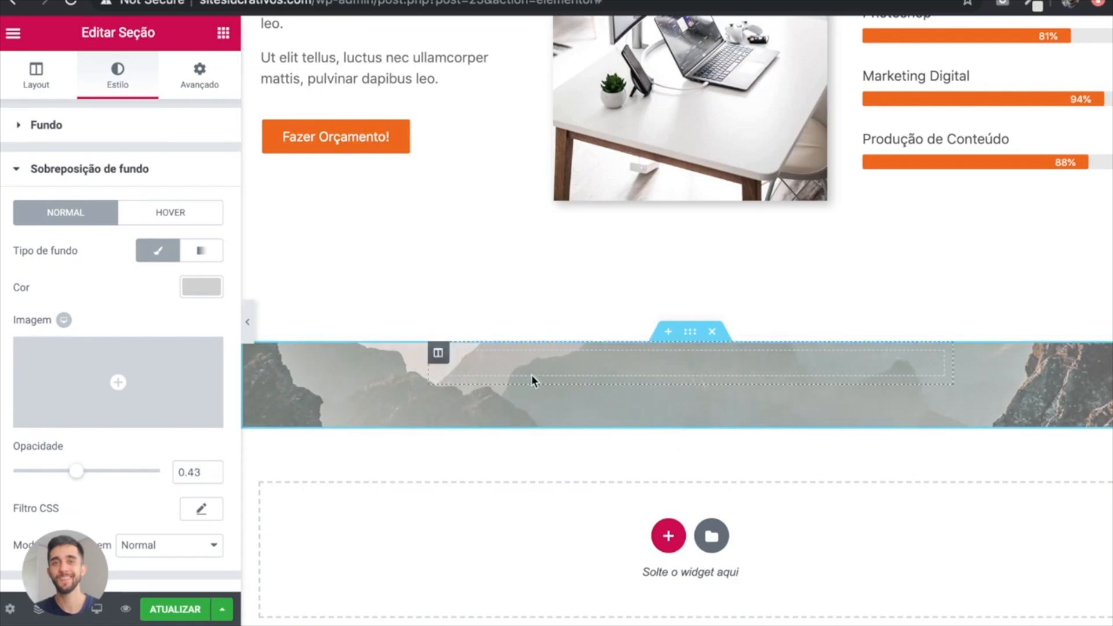
Step: Add a Vídeo widget to the mountain-background section and keep Youtube as its source
{"action": "left_click", "coordinate": [224, 33]}
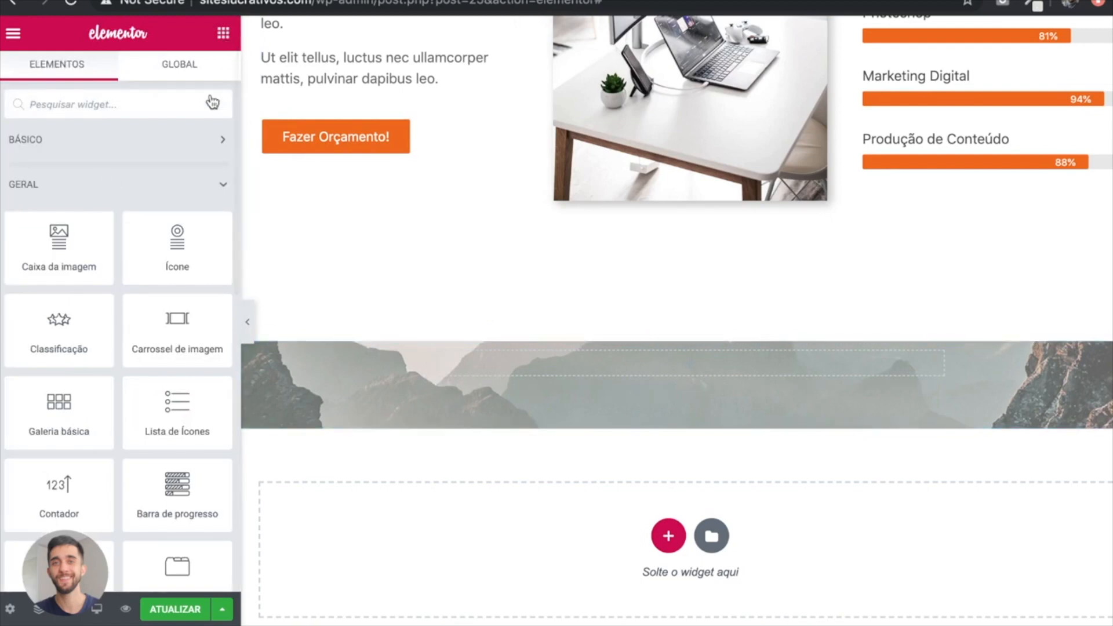
{"action": "left_click", "coordinate": [208, 146]}
{"action": "left_click_drag", "start_coordinate": [64, 356], "coordinate": [567, 366]}
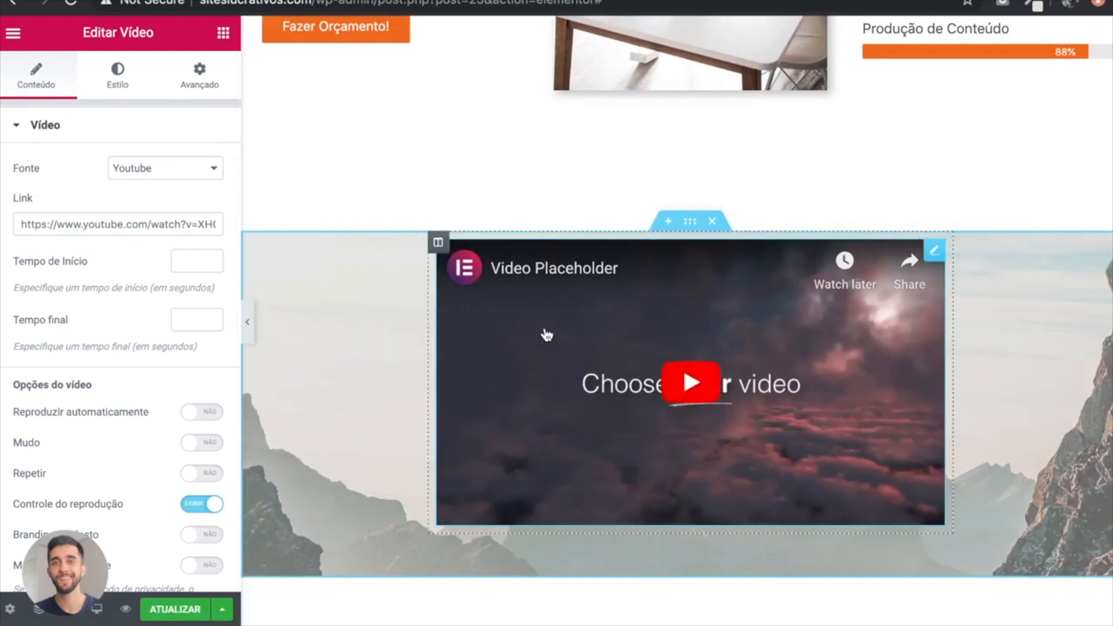
{"action": "left_click", "coordinate": [187, 168]}
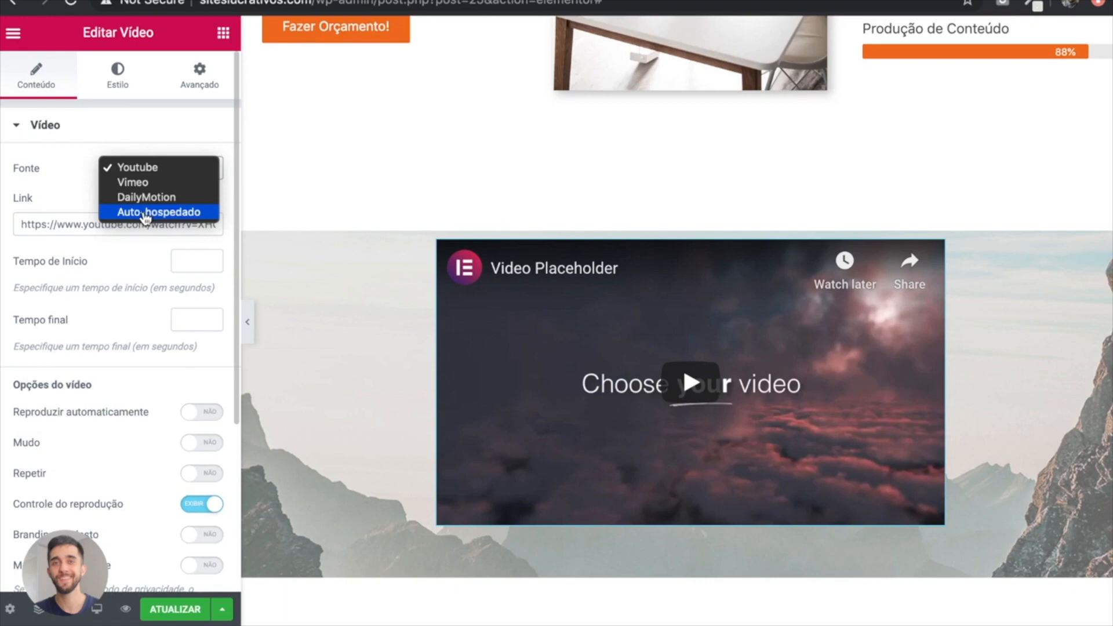
{"action": "left_click", "coordinate": [142, 172]}
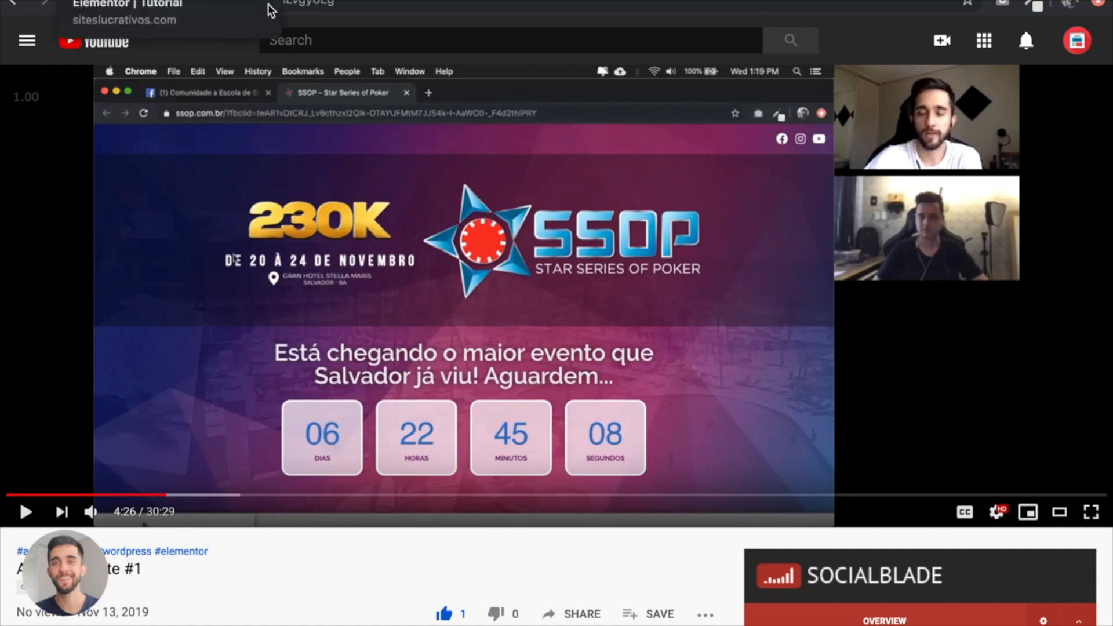
{"action": "left_click", "coordinate": [328, 3]}
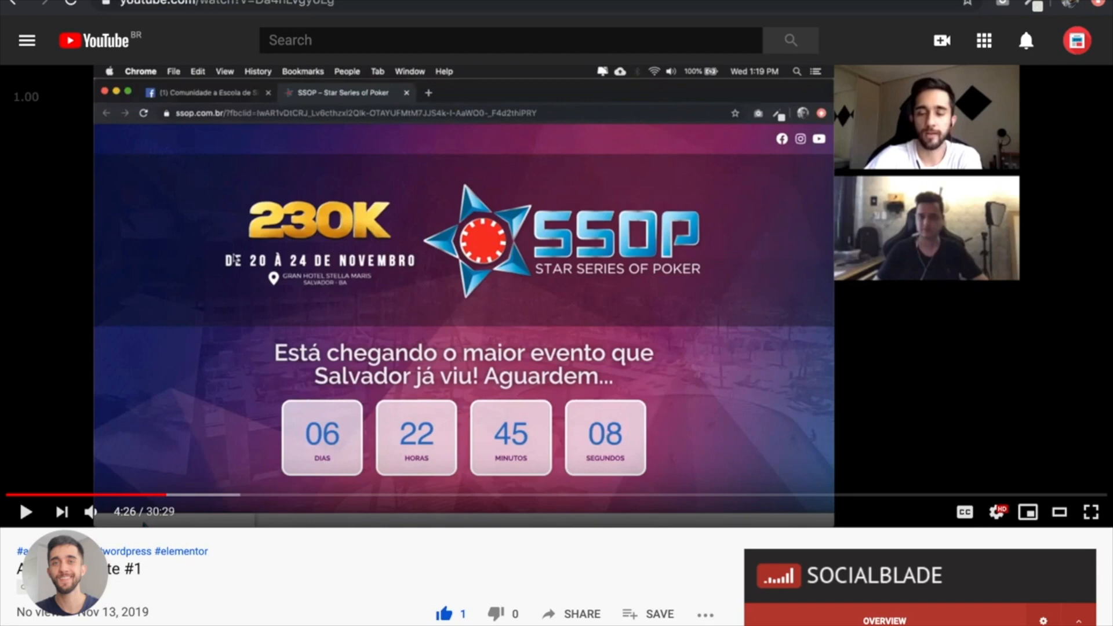
{"action": "left_click", "coordinate": [250, 6]}
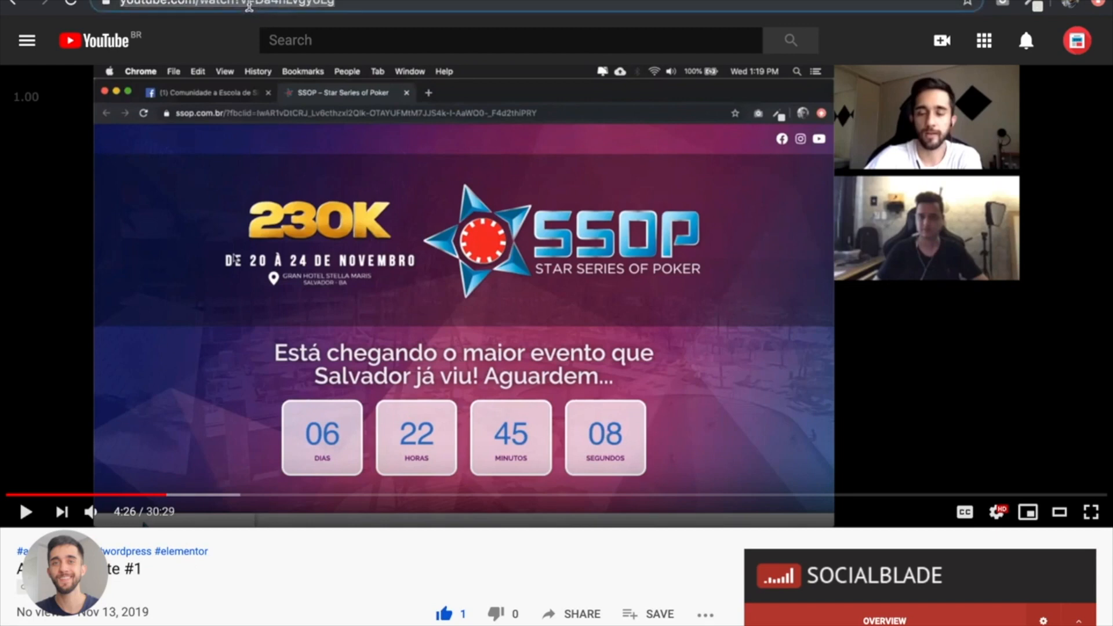
{"action": "left_click", "coordinate": [163, 1]}
{"action": "triple_click", "coordinate": [130, 220]}
{"action": "type", "text": "https://www.youtube.com/watch?v=Da4nLvgy6Lg"}
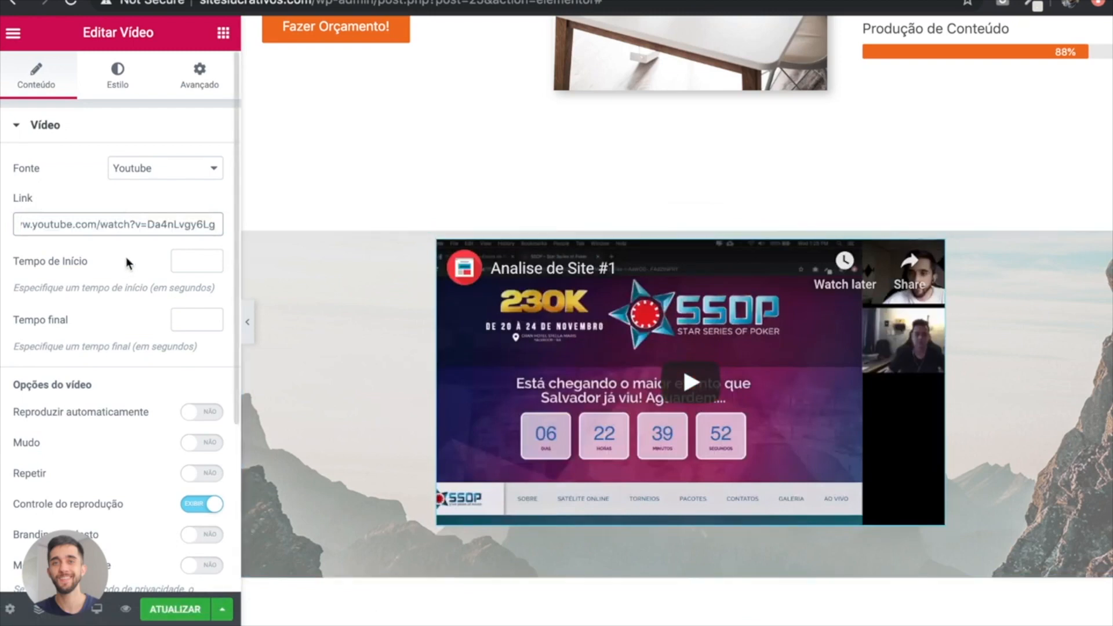
Step: Enable the Branding modesto option for the video
{"action": "scroll", "coordinate": [169, 435], "scroll_direction": "down", "scroll_amount": 2}
{"action": "scroll", "coordinate": [170, 435], "scroll_direction": "down", "scroll_amount": 2}
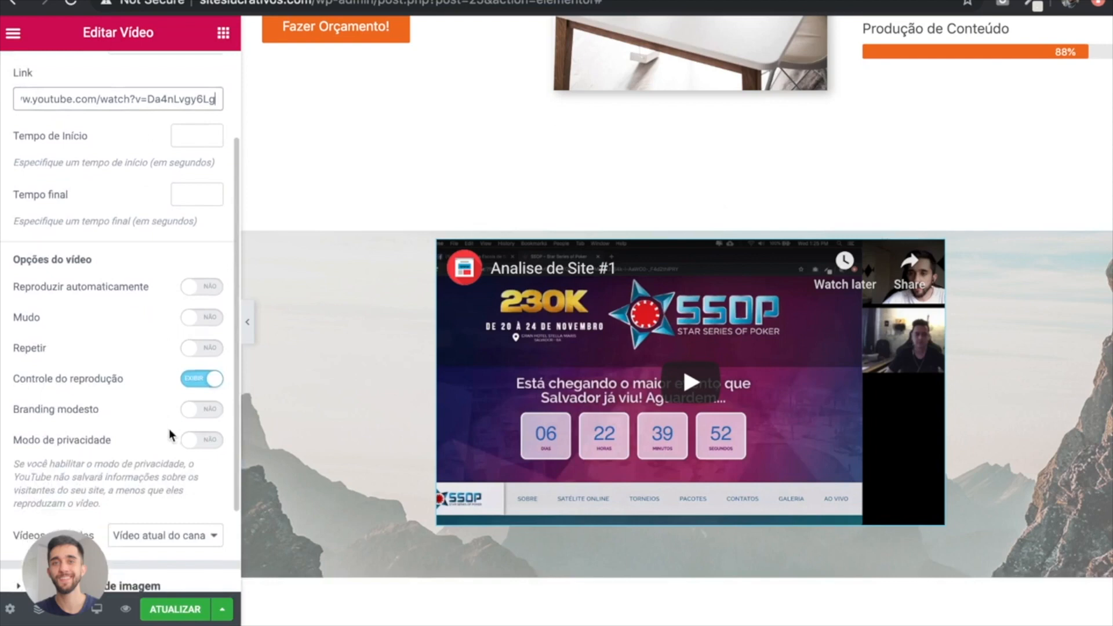
{"action": "left_click", "coordinate": [202, 410]}
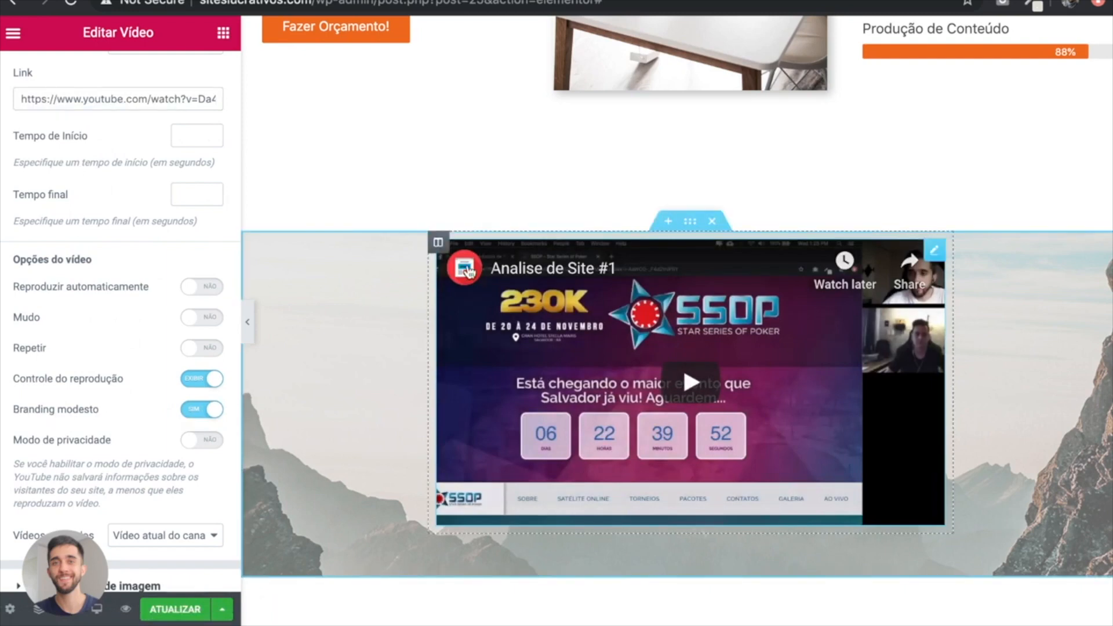
Step: Enable the video's image overlay and use the sky-and-rooftop picture from the media library
{"action": "scroll", "coordinate": [194, 368], "scroll_direction": "down", "scroll_amount": 4}
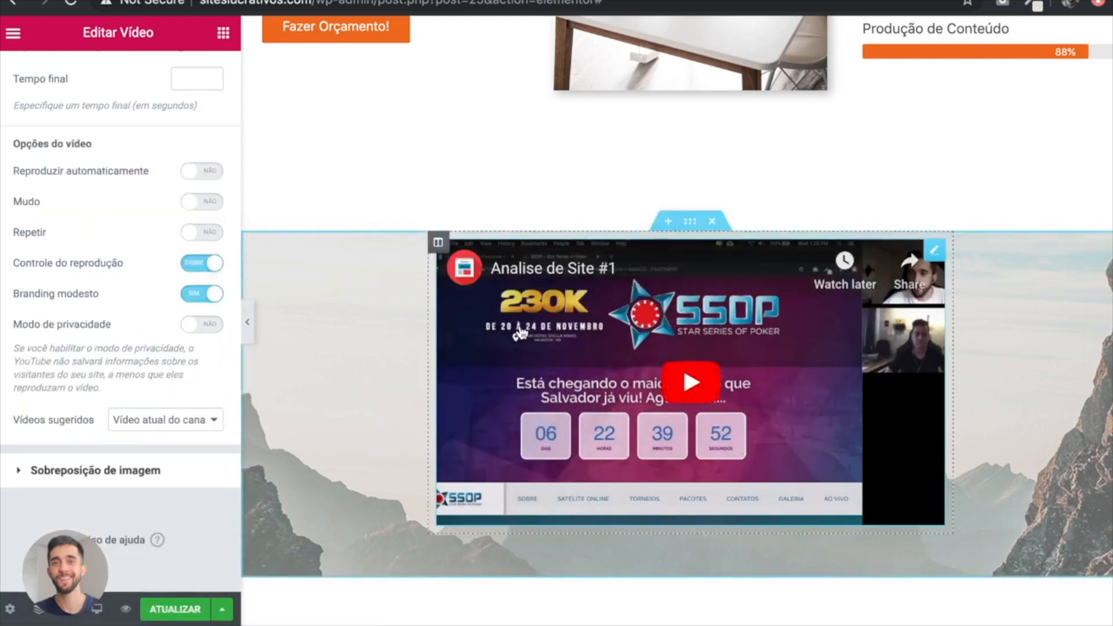
{"action": "left_click", "coordinate": [43, 471]}
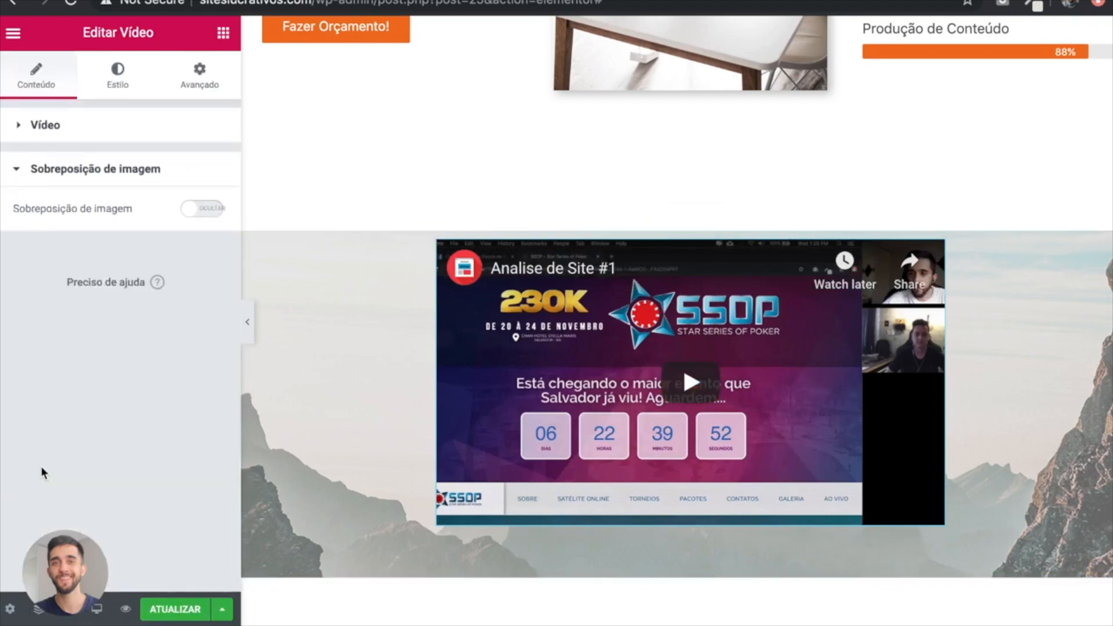
{"action": "left_click", "coordinate": [203, 210]}
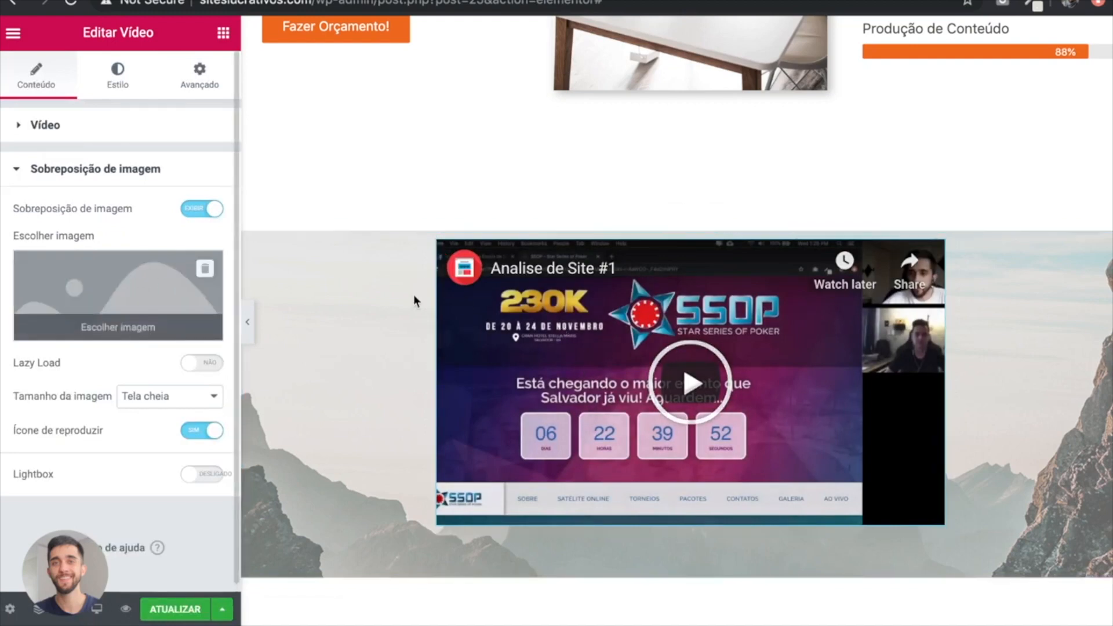
{"action": "left_click", "coordinate": [87, 266]}
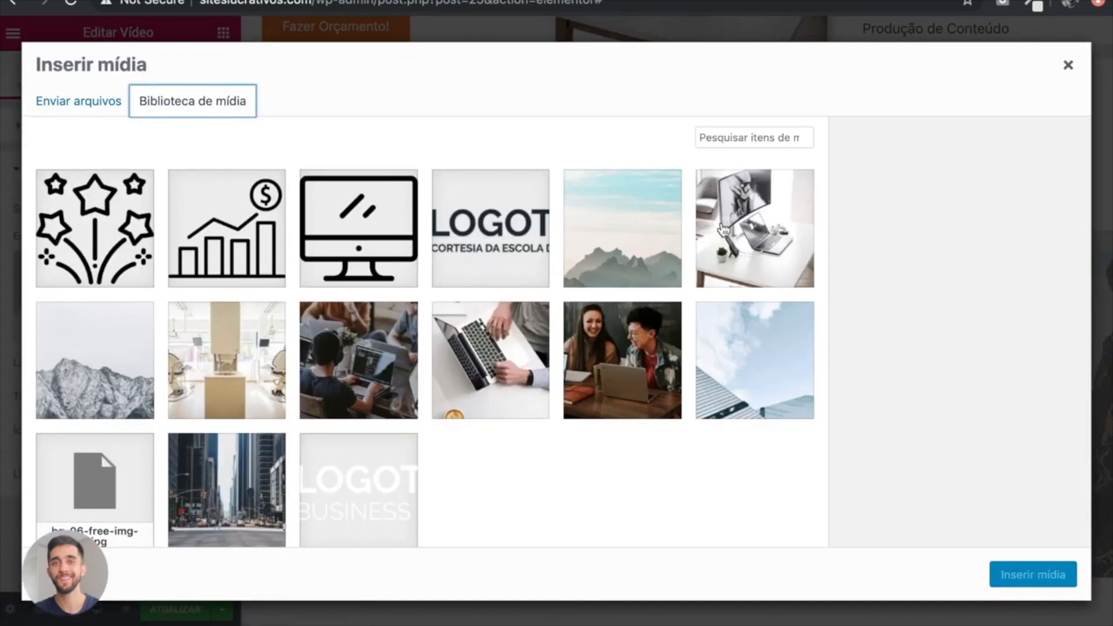
{"action": "left_click", "coordinate": [773, 370]}
{"action": "left_click", "coordinate": [1016, 576]}
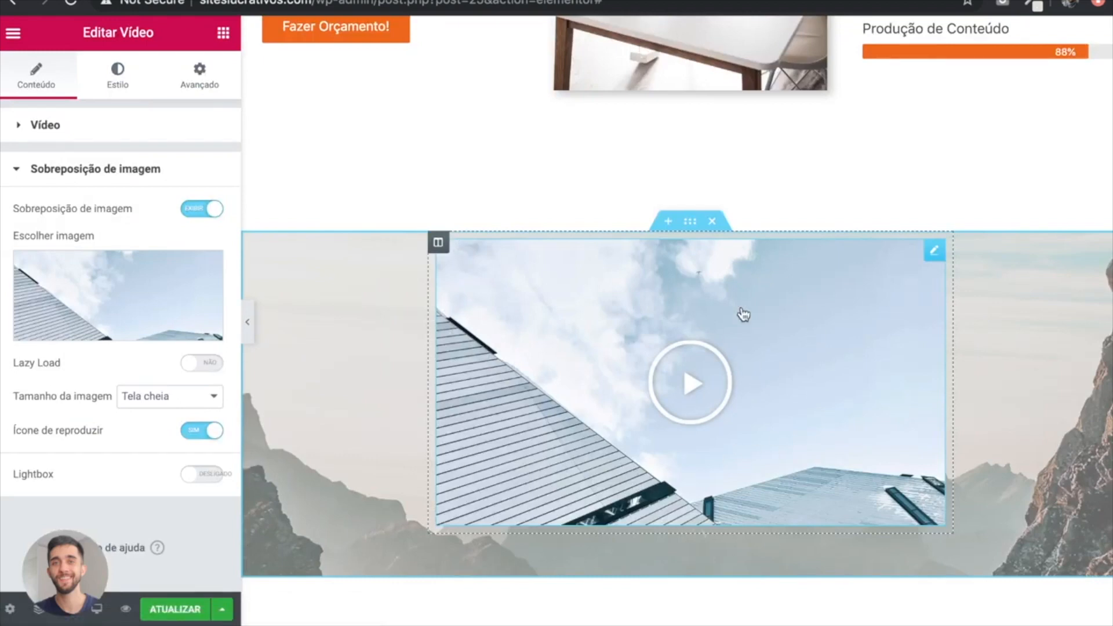
Step: Turn on Lightbox for the video overlay and test playback both inline and in the lightbox
{"action": "left_click", "coordinate": [677, 399]}
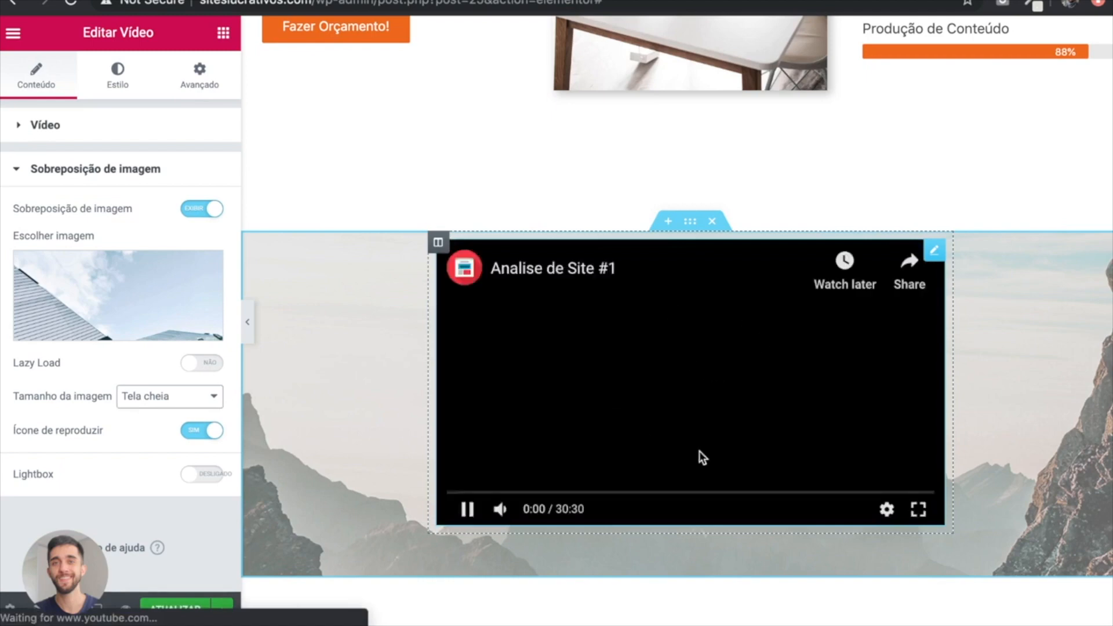
{"action": "left_click", "coordinate": [623, 343]}
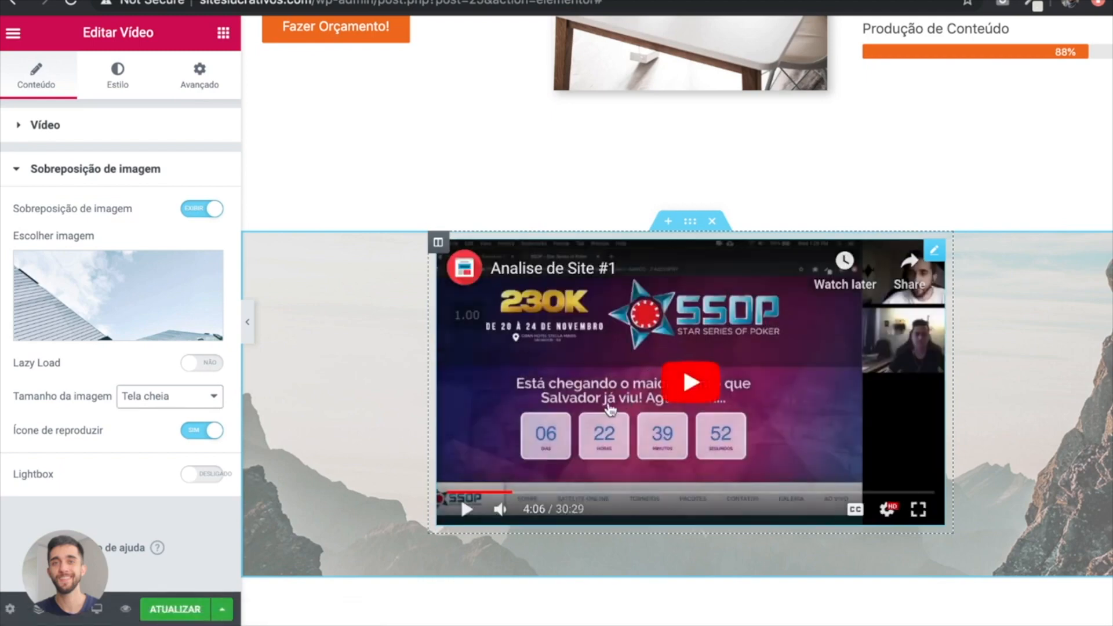
{"action": "left_click", "coordinate": [203, 475]}
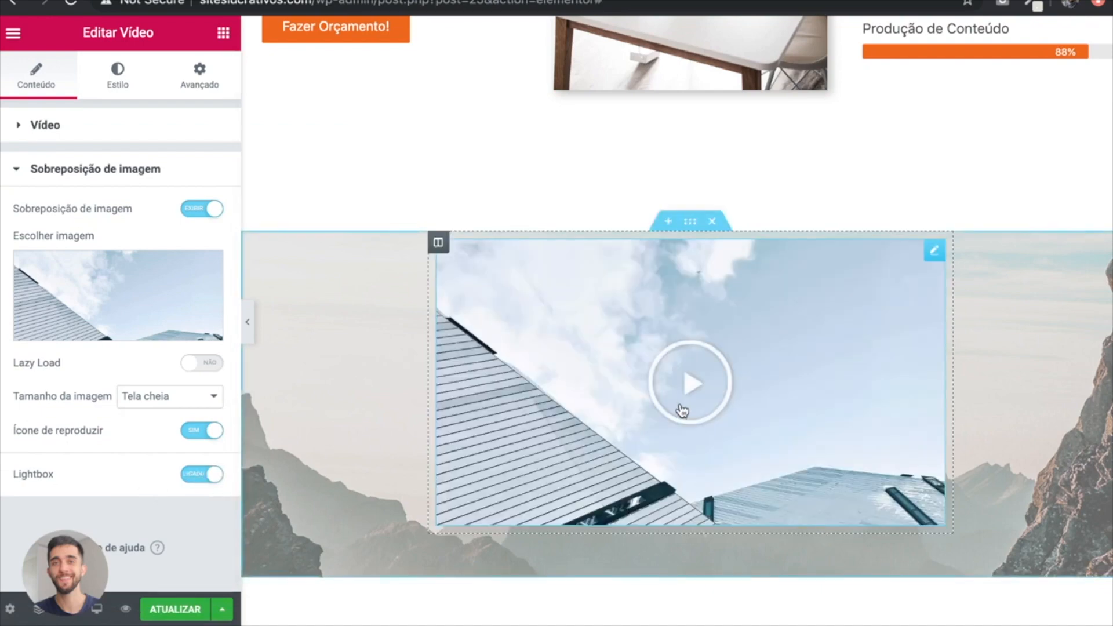
{"action": "left_click", "coordinate": [682, 407]}
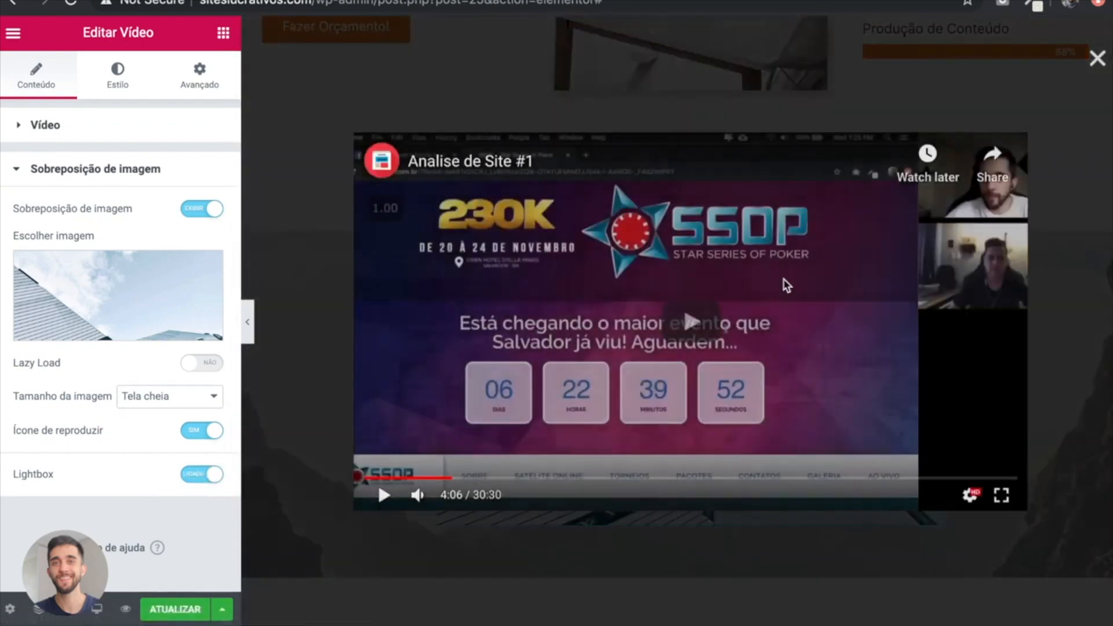
{"action": "left_click", "coordinate": [648, 316]}
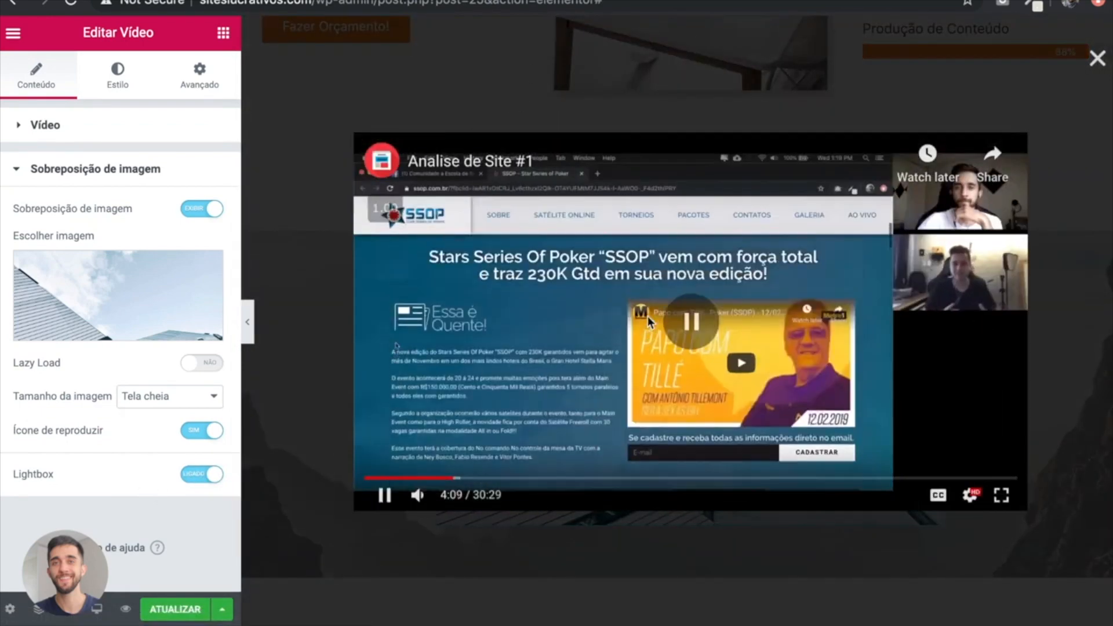
{"action": "left_click", "coordinate": [991, 341]}
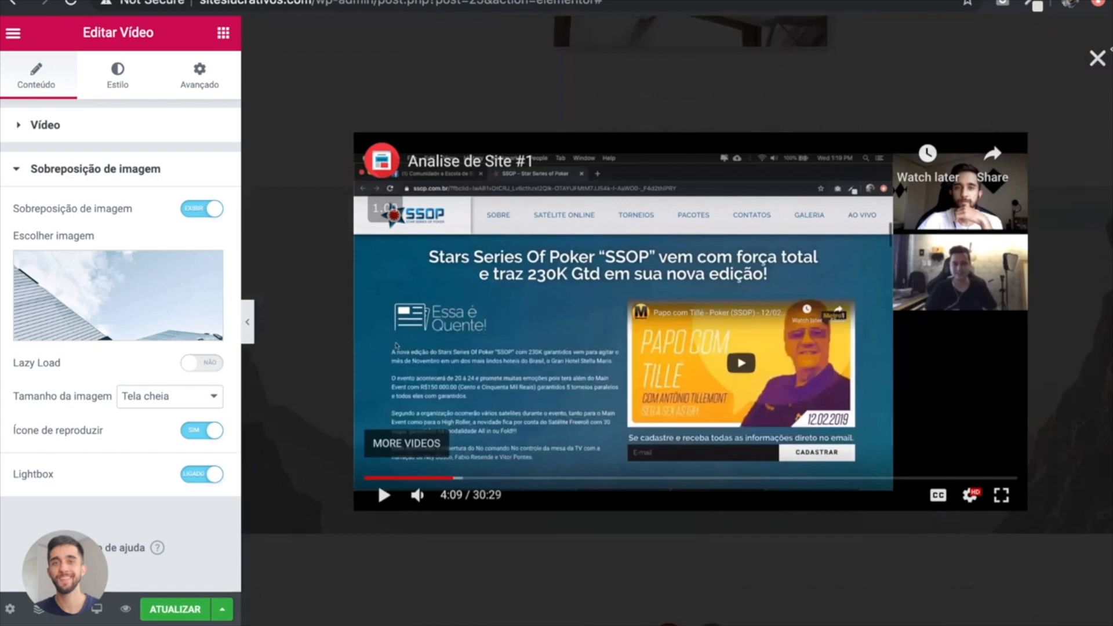
{"action": "left_click", "coordinate": [1097, 61]}
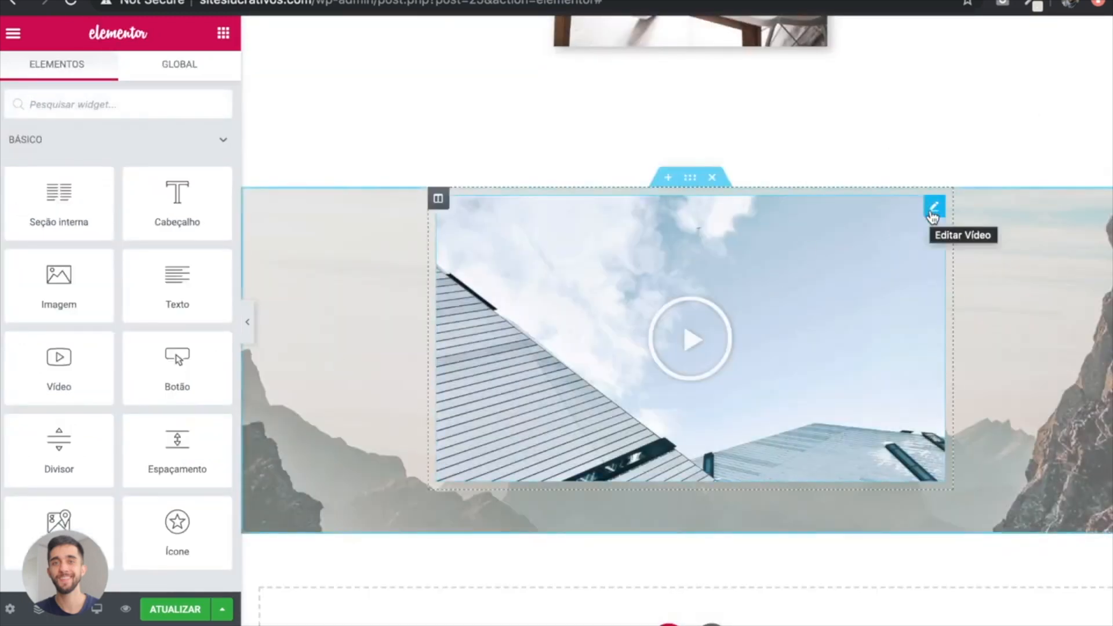
Step: Add a button below the video with the text "Ver Portfólio" and centre it
{"action": "scroll", "coordinate": [214, 293], "scroll_direction": "down", "scroll_amount": 1}
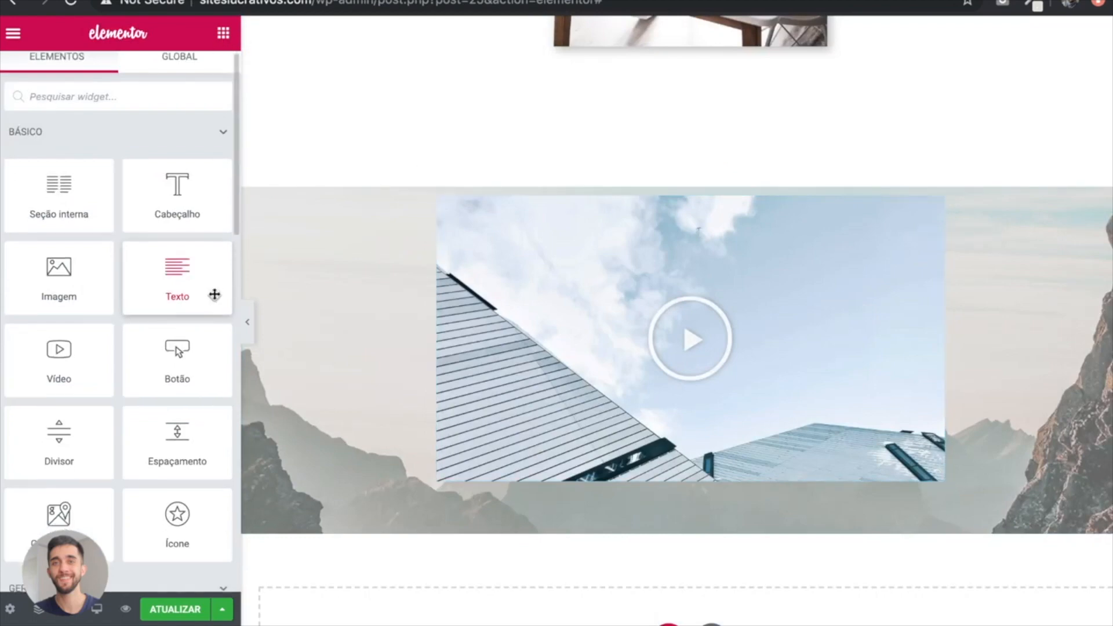
{"action": "left_click_drag", "start_coordinate": [182, 331], "coordinate": [718, 494]}
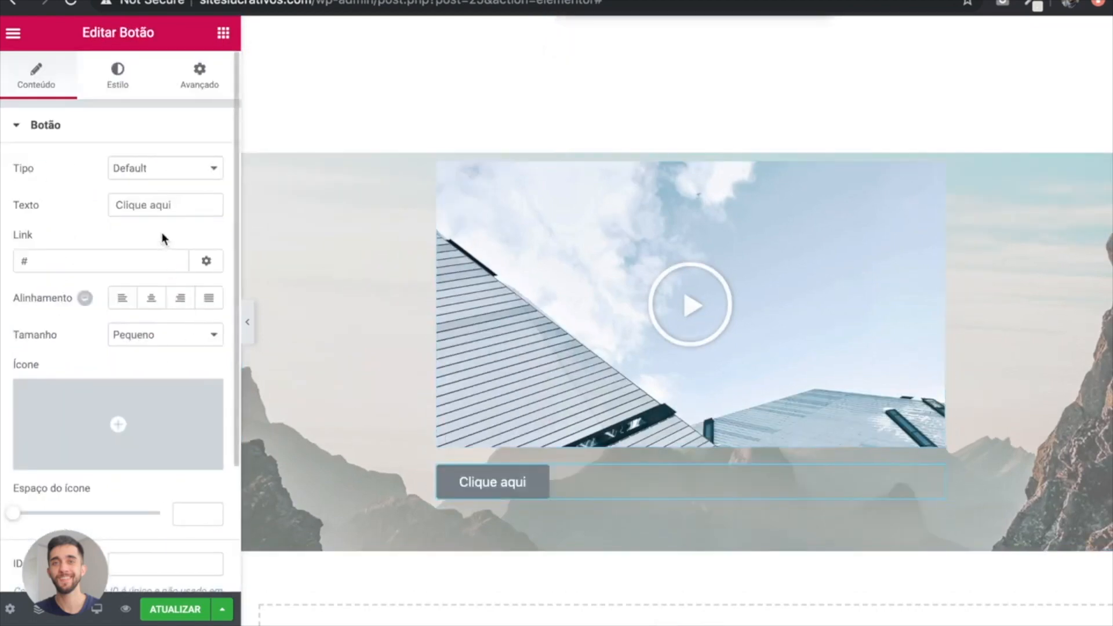
{"action": "left_click_drag", "start_coordinate": [181, 208], "coordinate": [53, 204]}
{"action": "type", "text": "Ver Portfólio"}
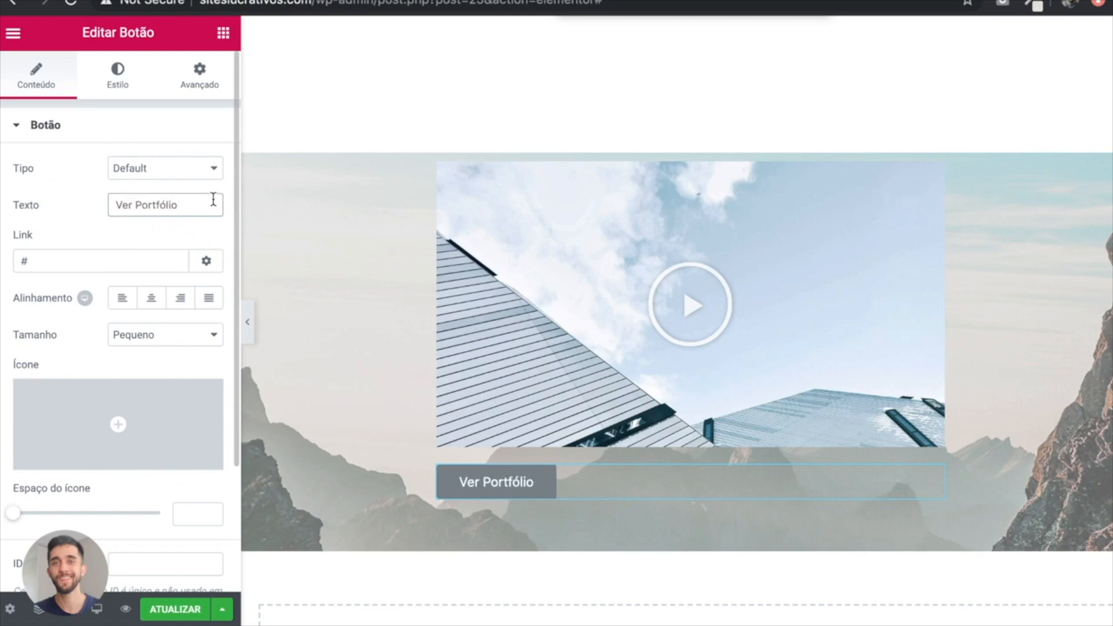
{"action": "left_click", "coordinate": [151, 298]}
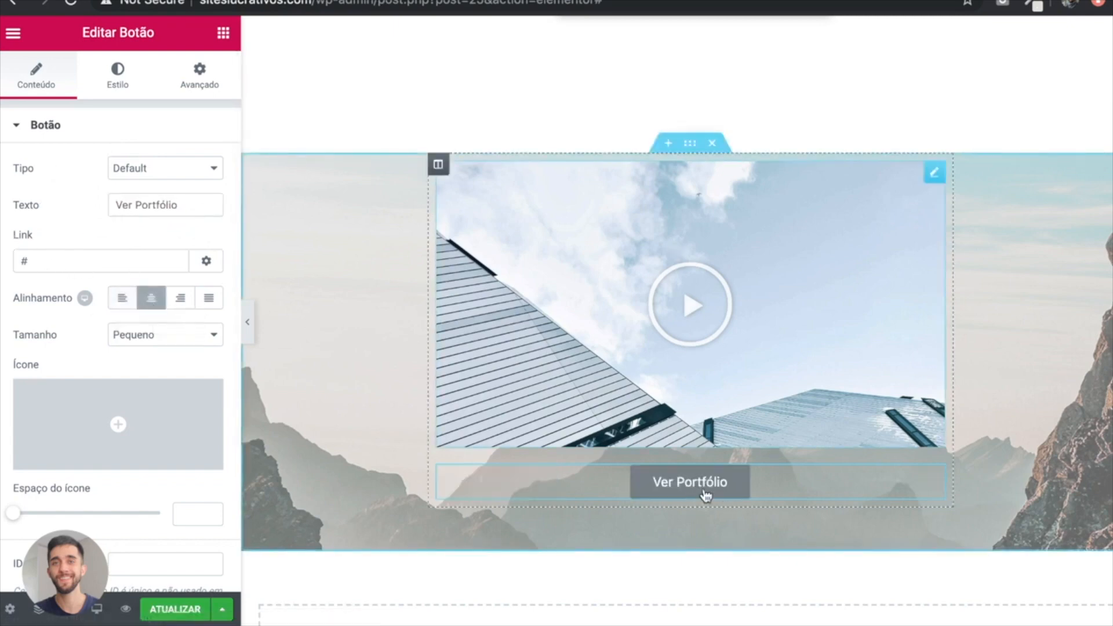
Step: Set the Ver Portfólio button's background to white #ffffff and its text colour to dark grey #54595f
{"action": "left_click", "coordinate": [123, 75]}
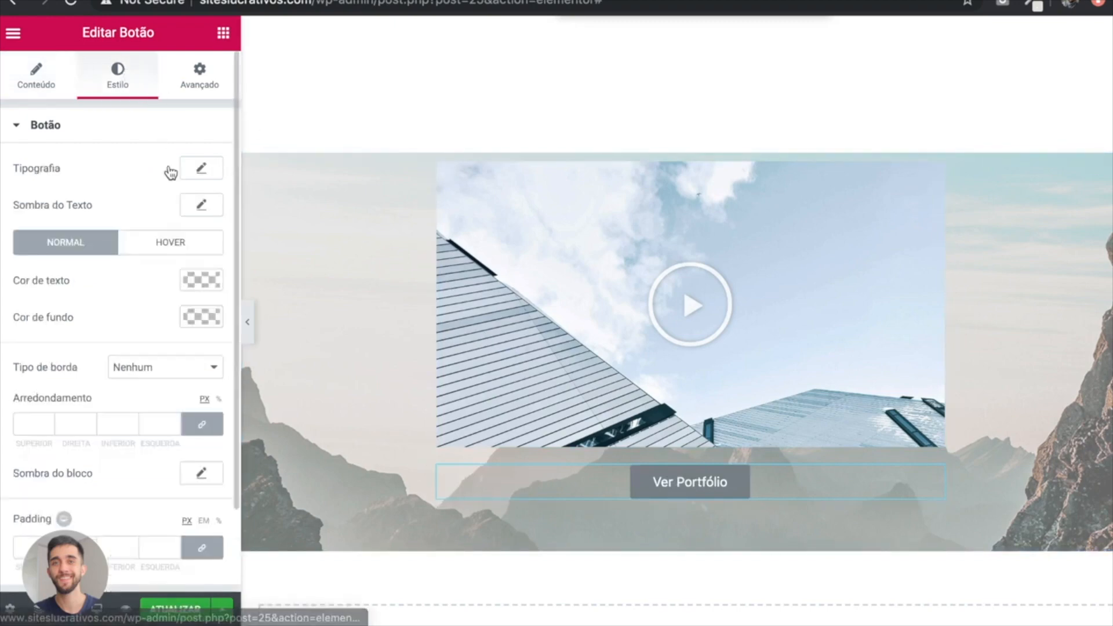
{"action": "left_click", "coordinate": [203, 316]}
{"action": "left_click", "coordinate": [164, 510]}
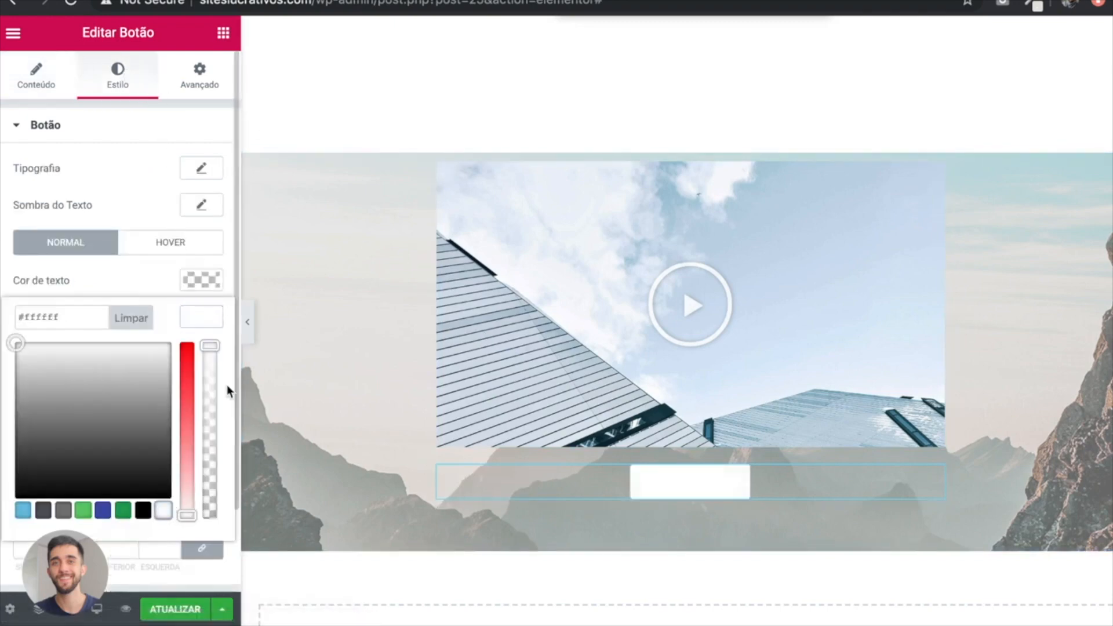
{"action": "left_click", "coordinate": [204, 319]}
{"action": "left_click", "coordinate": [203, 281]}
{"action": "left_click", "coordinate": [43, 474]}
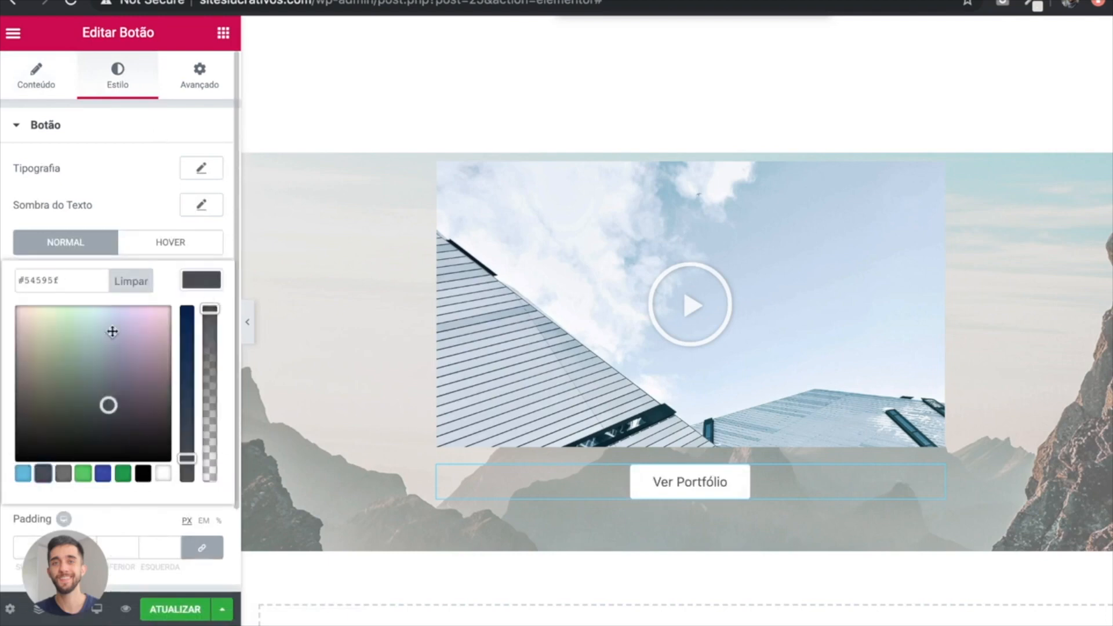
{"action": "left_click", "coordinate": [203, 279]}
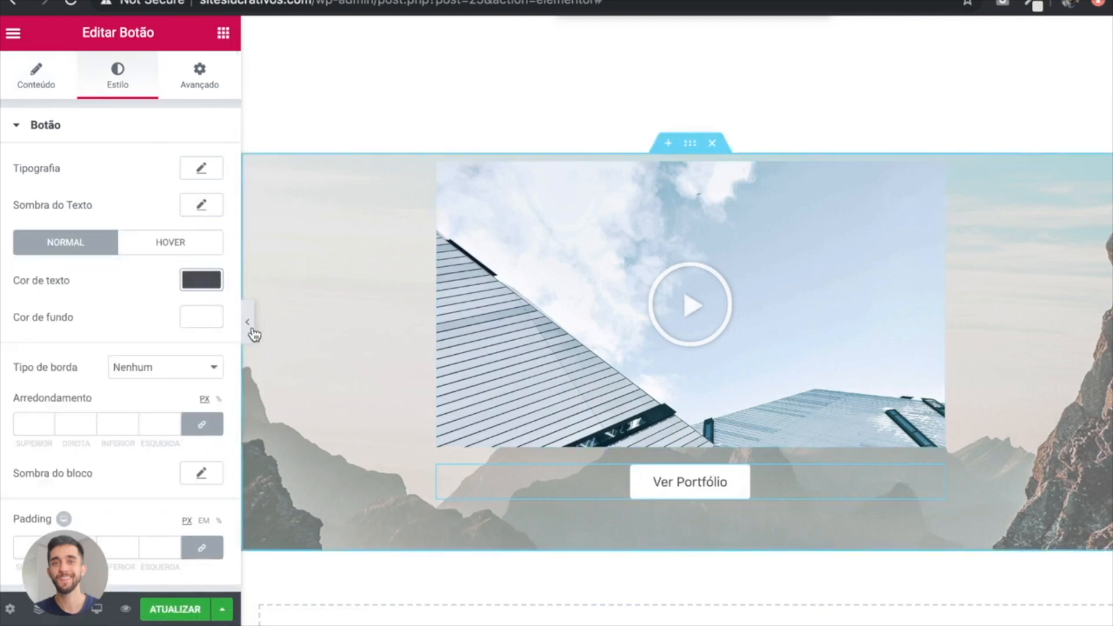
Step: Set the Ver Portfólio button's hover text colour to orange #ee732f and compare its hover style with the page's other buttons
{"action": "left_click", "coordinate": [202, 253]}
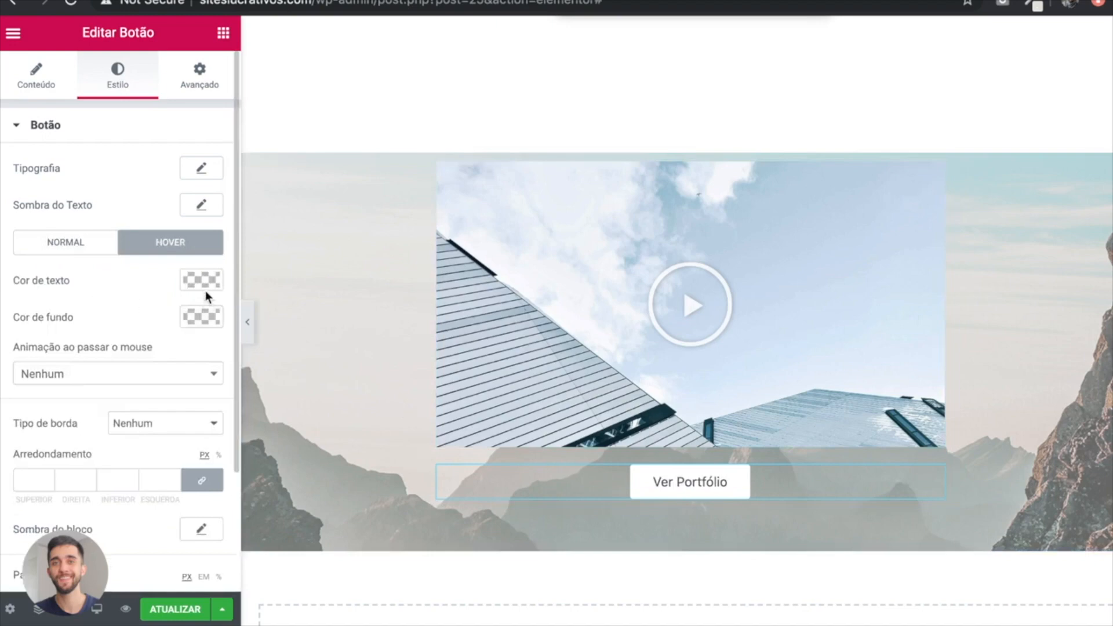
{"action": "left_click", "coordinate": [204, 287]}
{"action": "left_click", "coordinate": [76, 280]}
{"action": "type", "text": "https://www.youtube.com/watch?v=Da4nLvgy6Lg"}
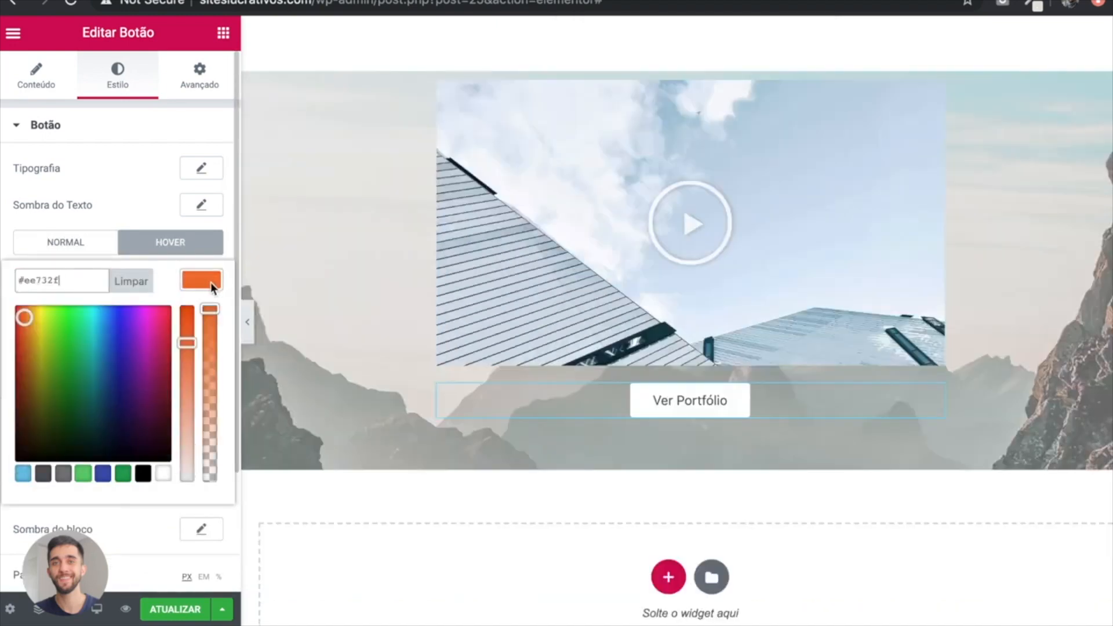
{"action": "left_click", "coordinate": [210, 283]}
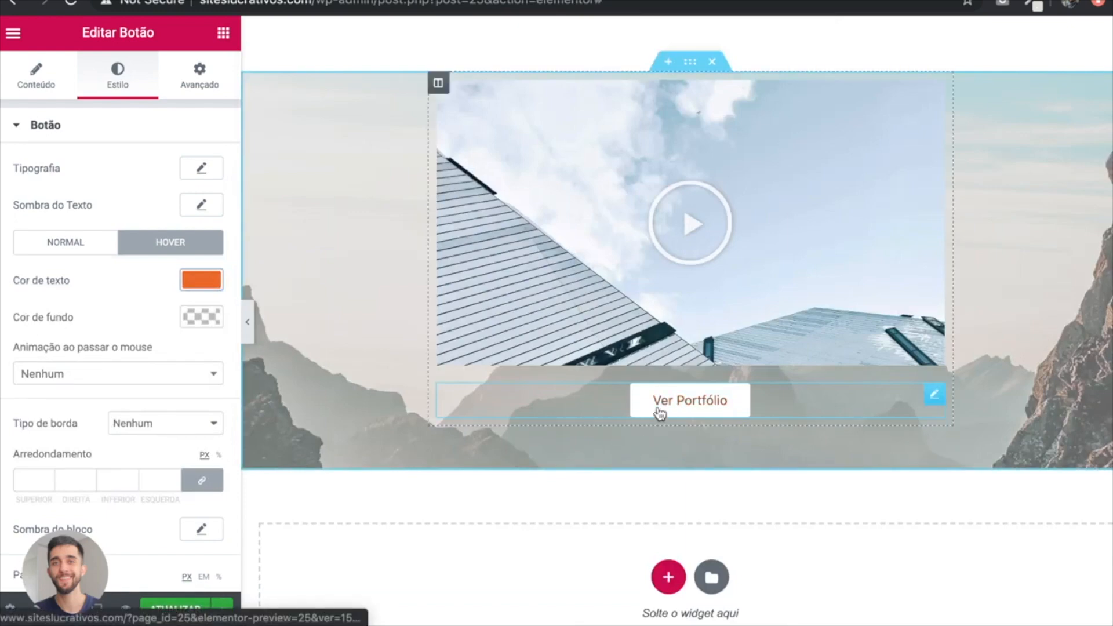
{"action": "scroll", "coordinate": [515, 360], "scroll_direction": "up", "scroll_amount": 7}
{"action": "scroll", "coordinate": [515, 360], "scroll_direction": "up", "scroll_amount": 4}
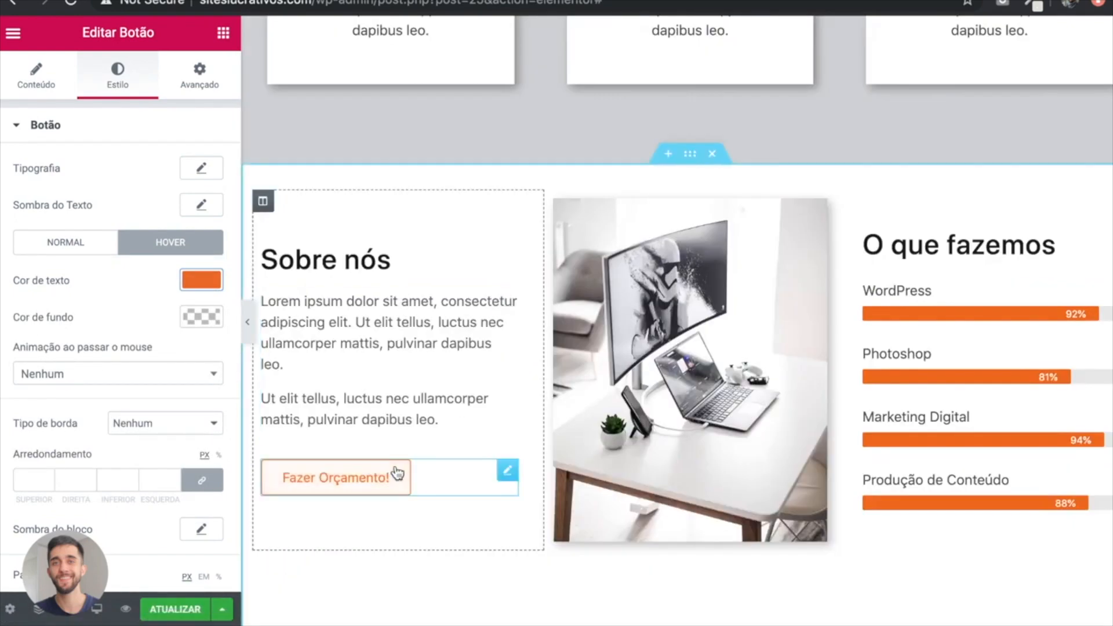
{"action": "scroll", "coordinate": [367, 471], "scroll_direction": "up", "scroll_amount": 11}
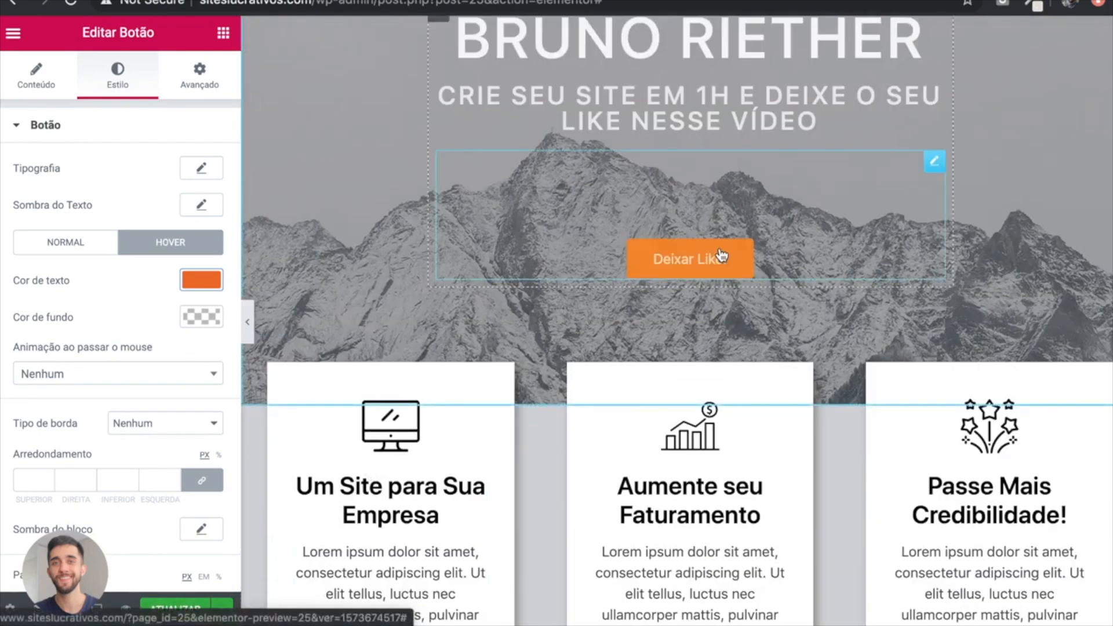
{"action": "scroll", "coordinate": [738, 258], "scroll_direction": "down", "scroll_amount": 15}
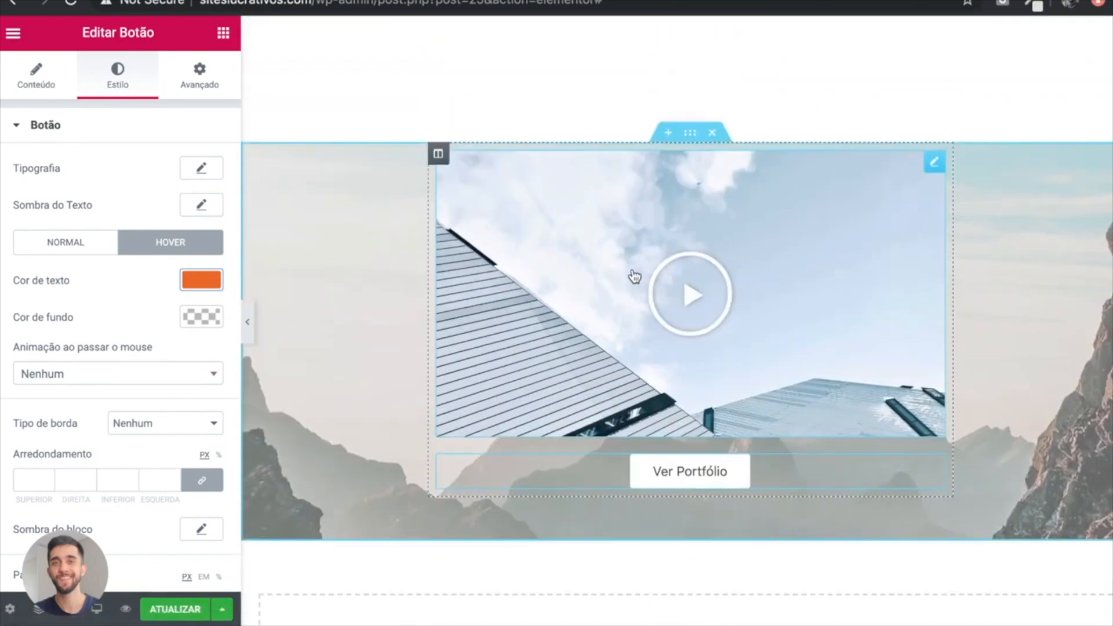
Step: Unlink the video's margin values and set its top margin to -80 px so it overlaps the section above
{"action": "scroll", "coordinate": [637, 276], "scroll_direction": "up", "scroll_amount": 2}
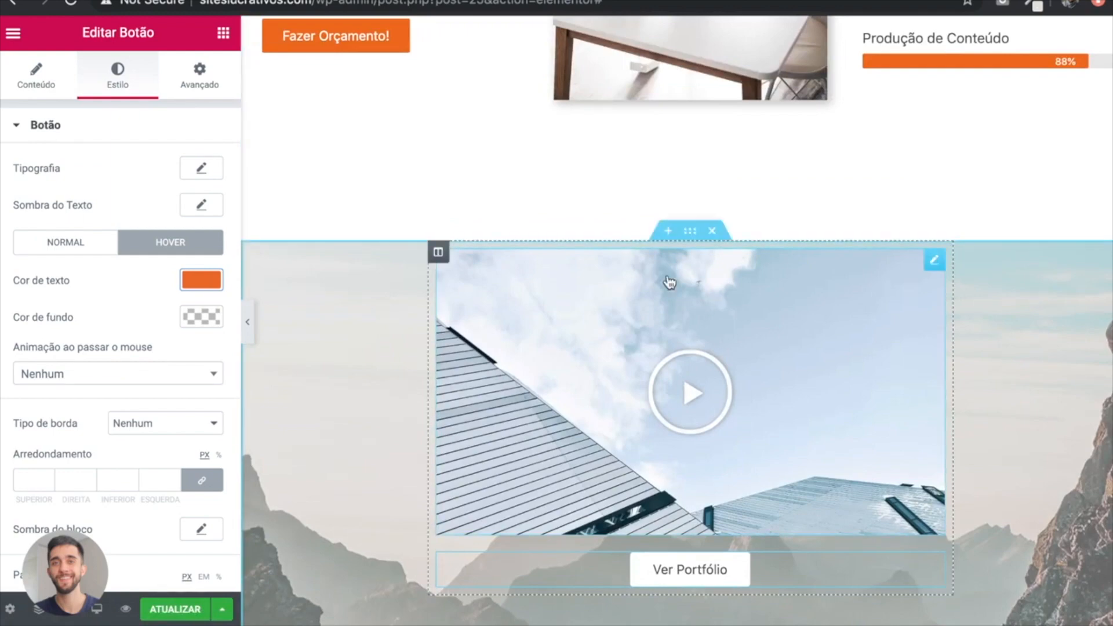
{"action": "scroll", "coordinate": [637, 160], "scroll_direction": "up", "scroll_amount": 1}
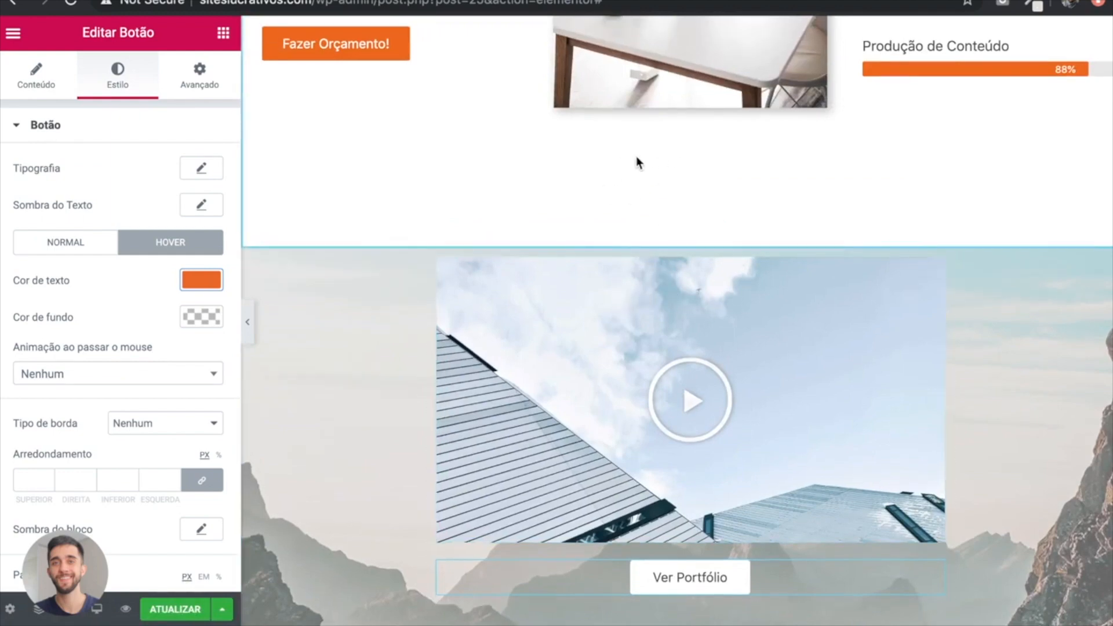
{"action": "scroll", "coordinate": [635, 156], "scroll_direction": "up", "scroll_amount": 10}
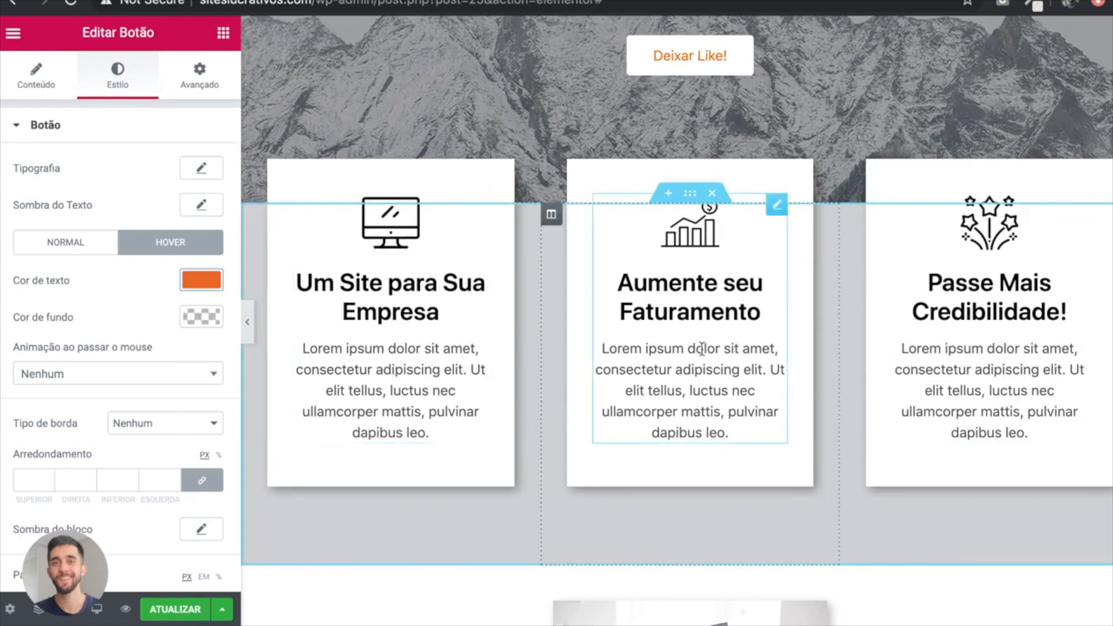
{"action": "scroll", "coordinate": [702, 348], "scroll_direction": "down", "scroll_amount": 15}
{"action": "scroll", "coordinate": [642, 82], "scroll_direction": "up", "scroll_amount": 2}
{"action": "mouse_move", "coordinate": [936, 326]}
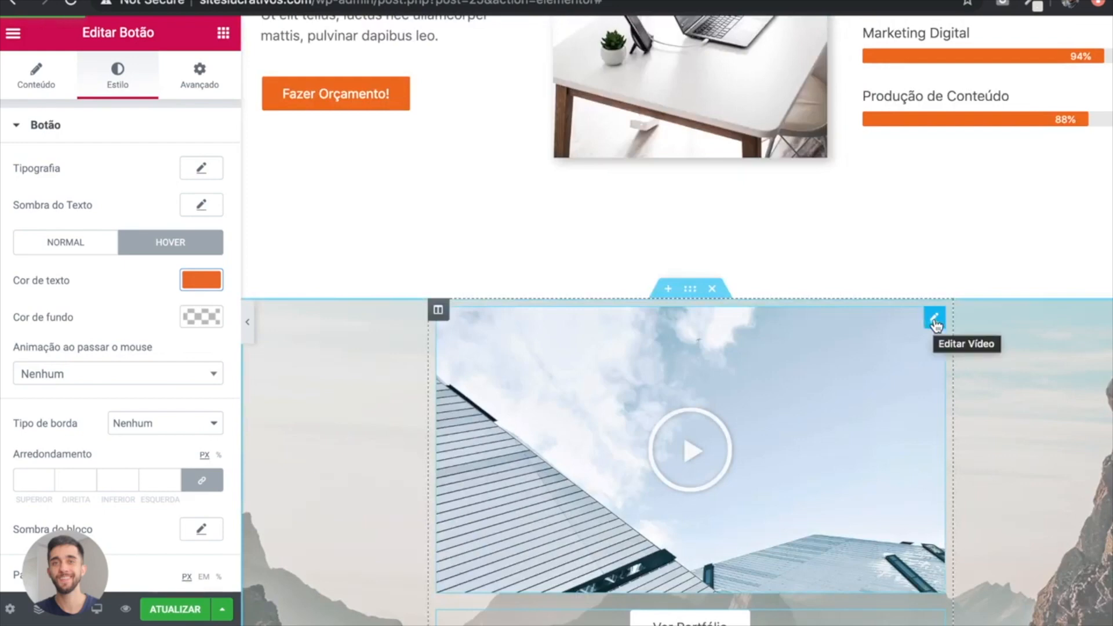
{"action": "left_click", "coordinate": [935, 322]}
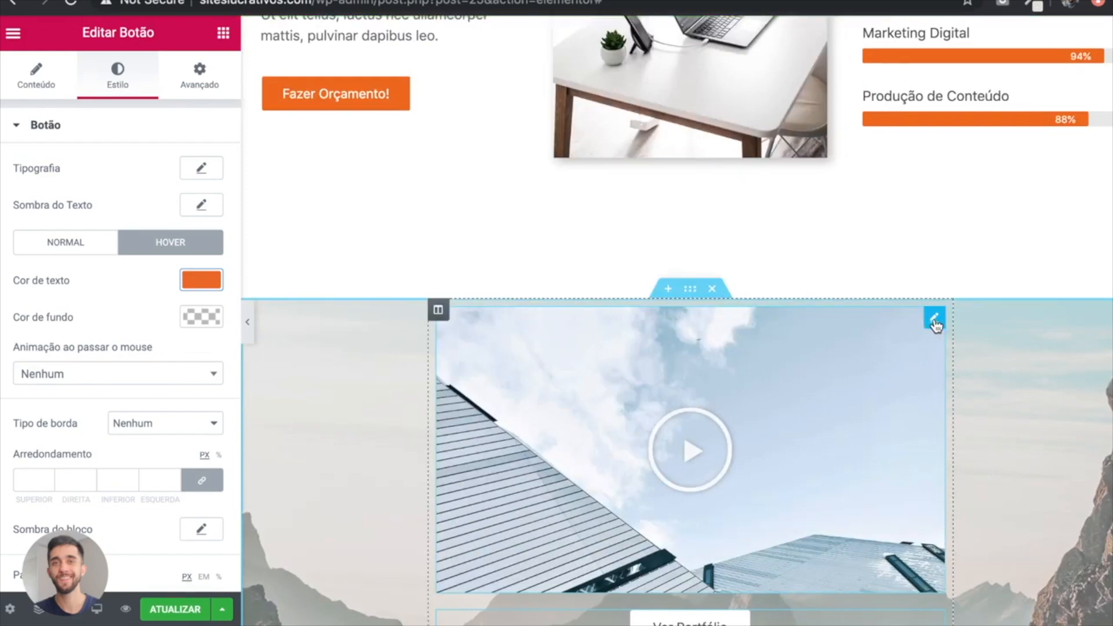
{"action": "left_click", "coordinate": [206, 86]}
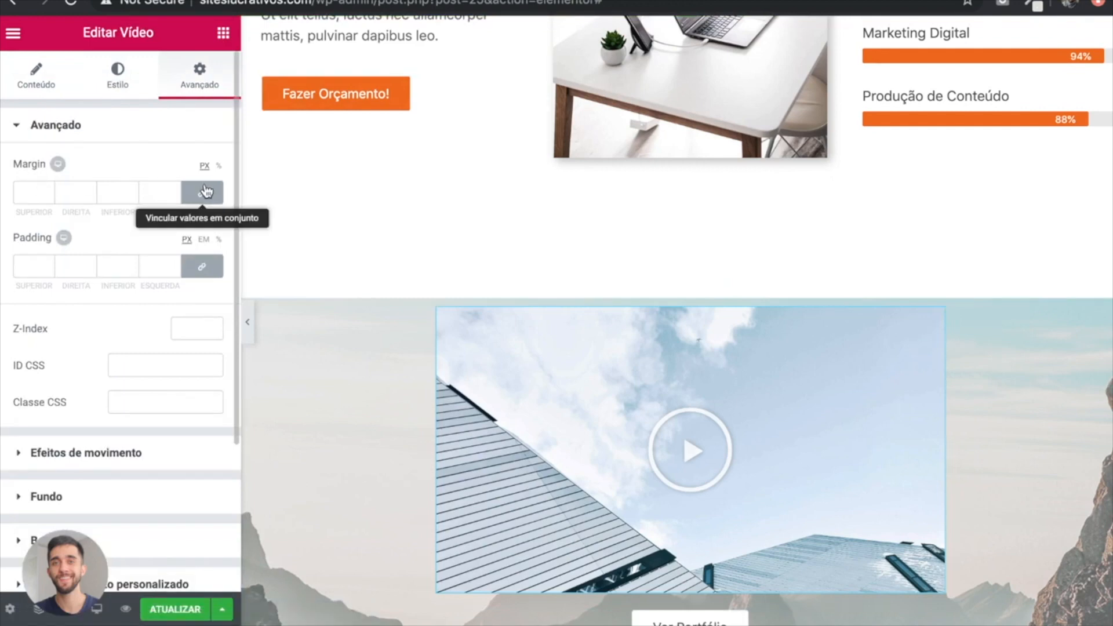
{"action": "type", "text": "5"}
{"action": "left_click", "coordinate": [47, 196]}
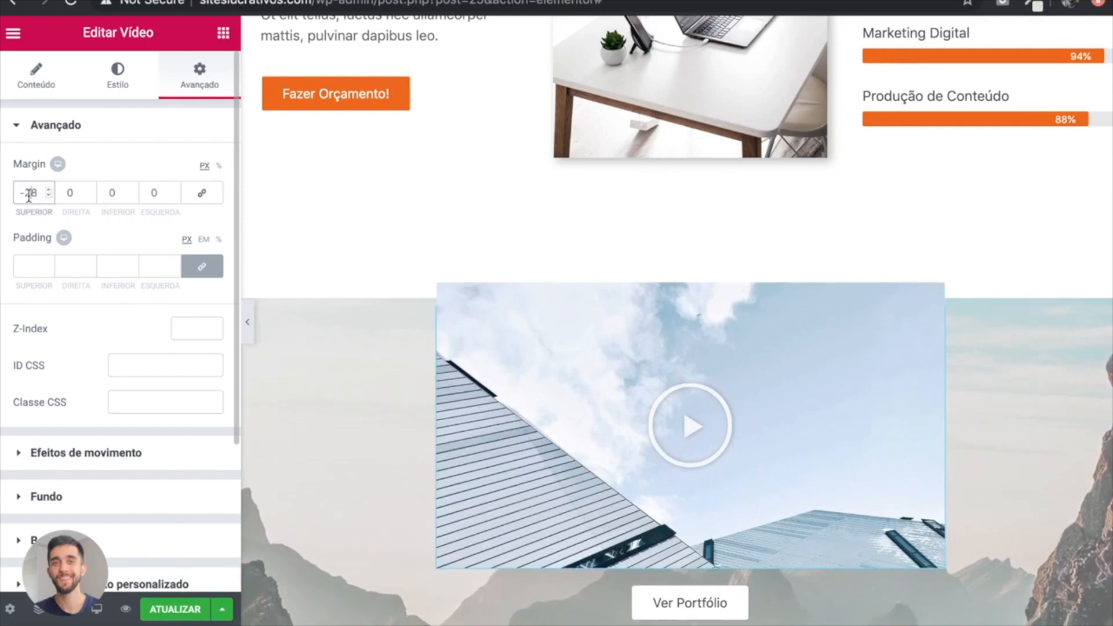
{"action": "key", "text": "BackSpace"}
{"action": "key", "text": "BackSpace"}
{"action": "type", "text": "70"}
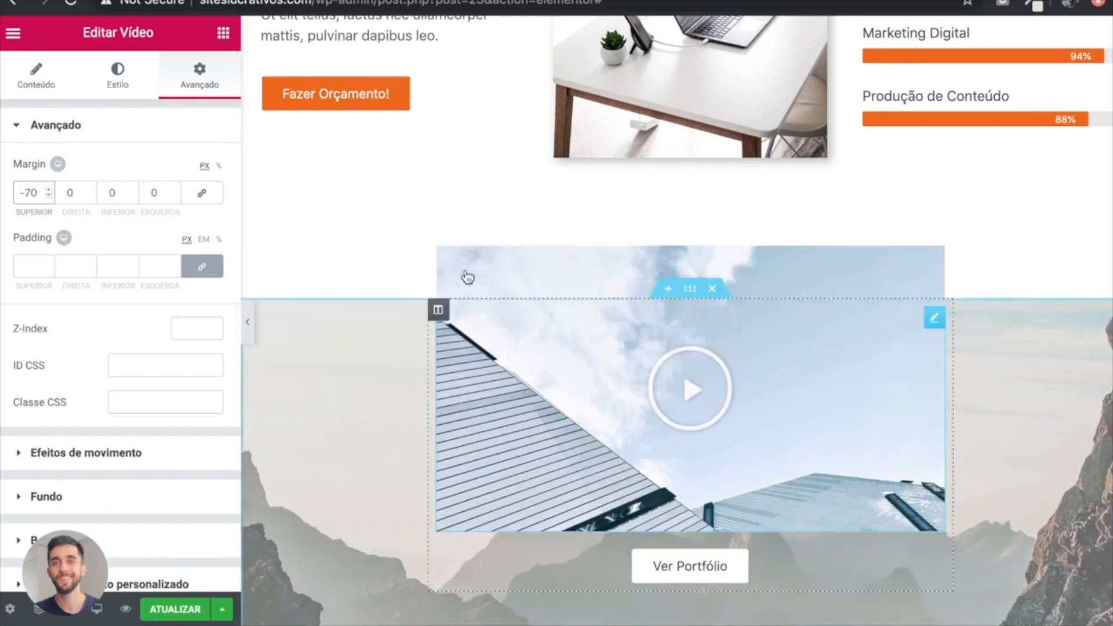
{"action": "scroll", "coordinate": [582, 309], "scroll_direction": "up", "scroll_amount": 3}
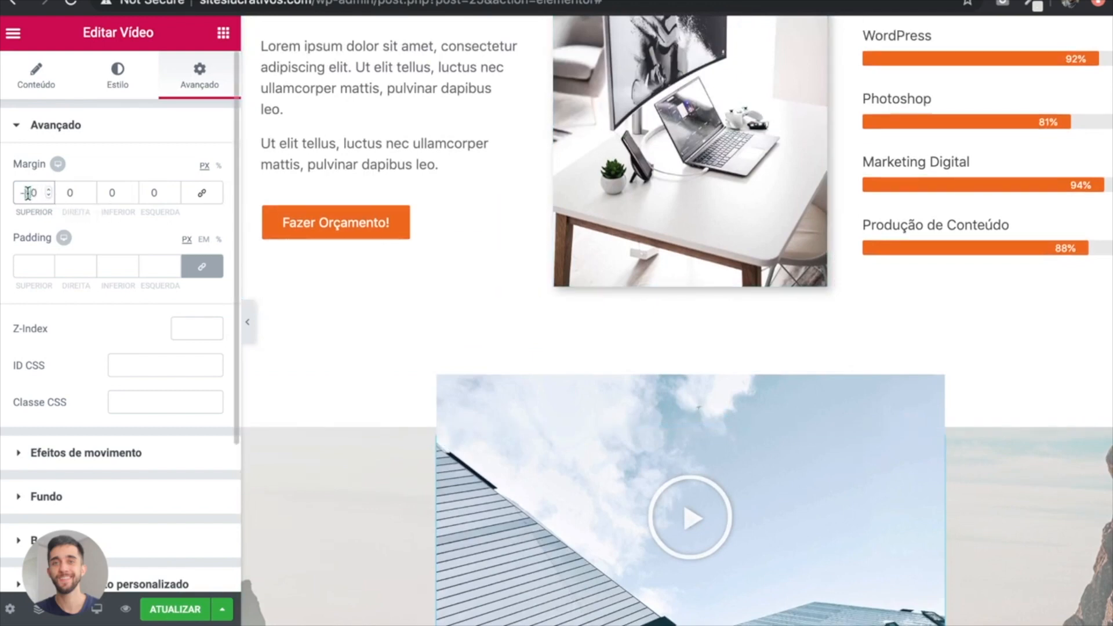
{"action": "type", "text": "8"}
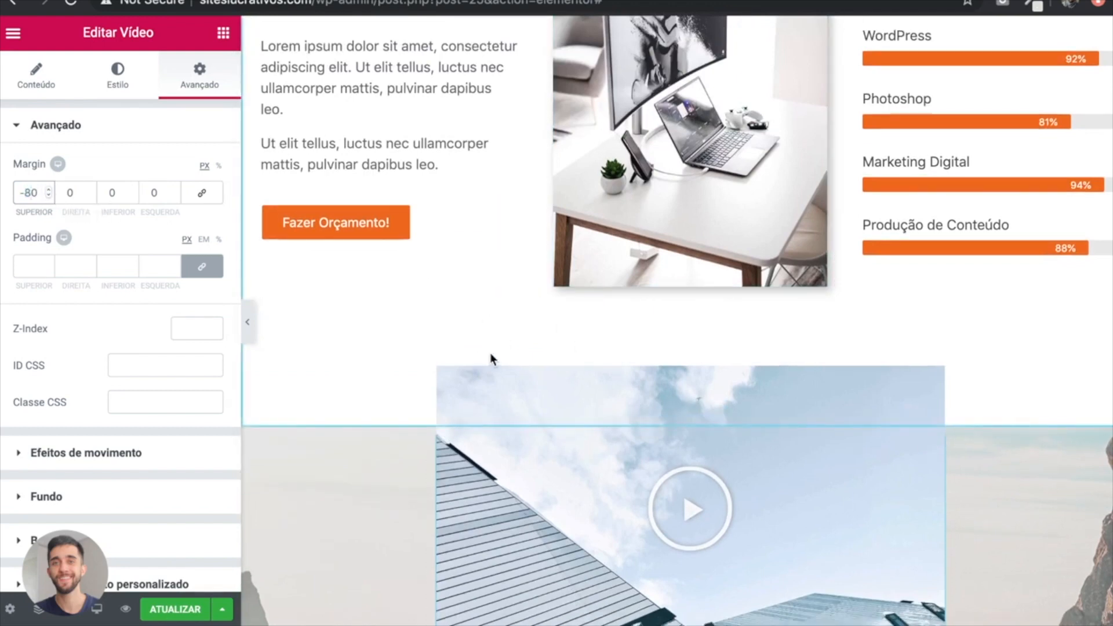
Step: Set the boxed content width of the video section to 700
{"action": "scroll", "coordinate": [476, 353], "scroll_direction": "down", "scroll_amount": 1}
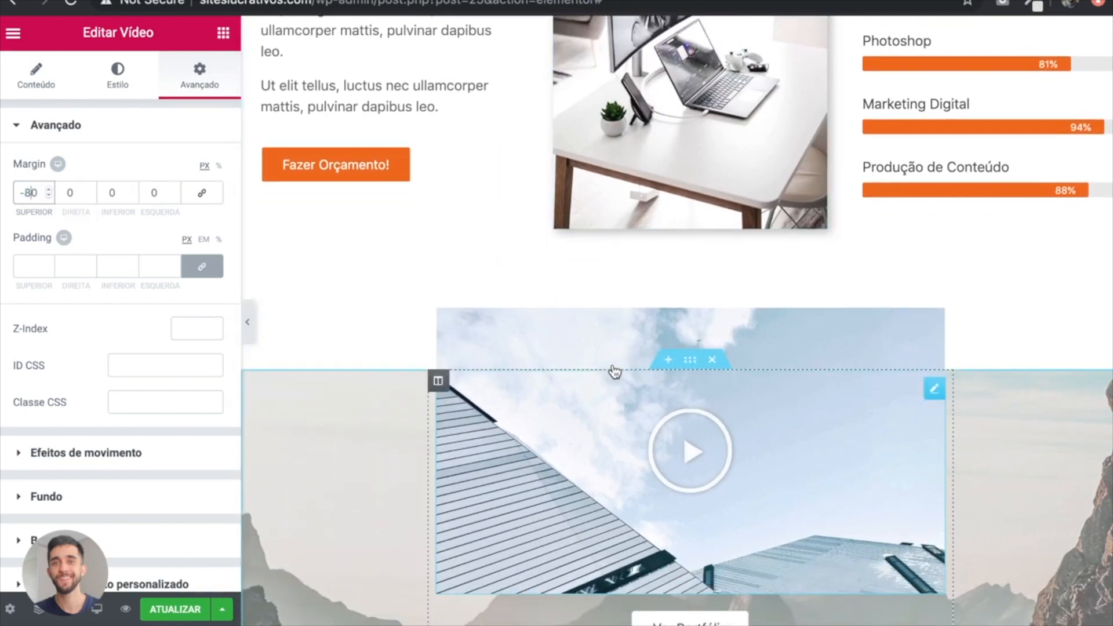
{"action": "left_click", "coordinate": [695, 366]}
{"action": "scroll", "coordinate": [696, 366], "scroll_direction": "down", "scroll_amount": 1}
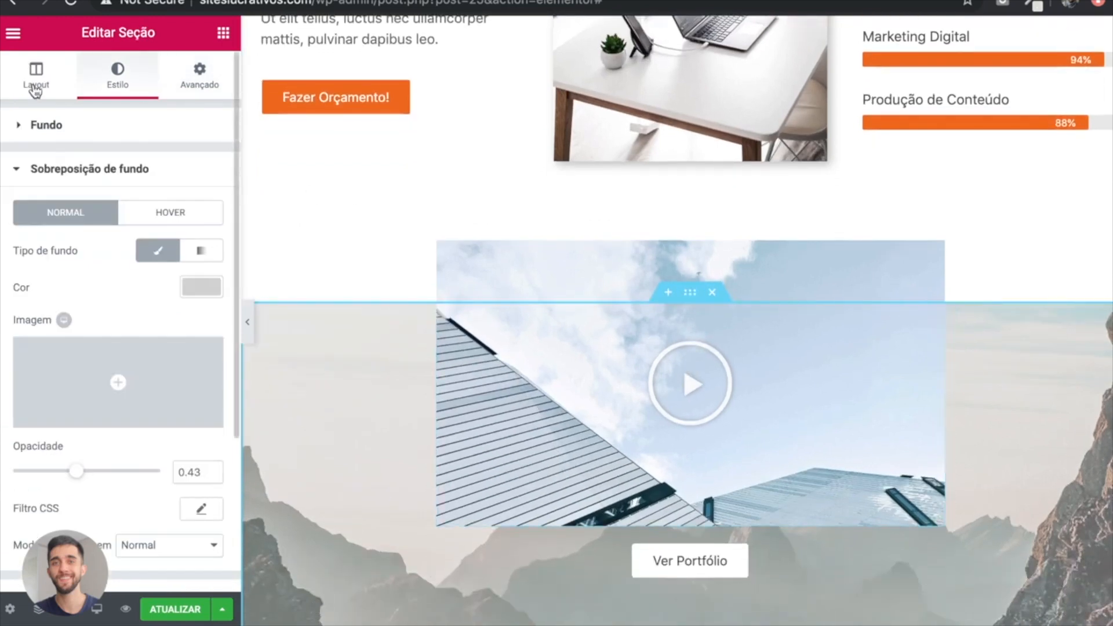
{"action": "left_click", "coordinate": [36, 87]}
{"action": "left_click_drag", "start_coordinate": [26, 270], "coordinate": [41, 272]}
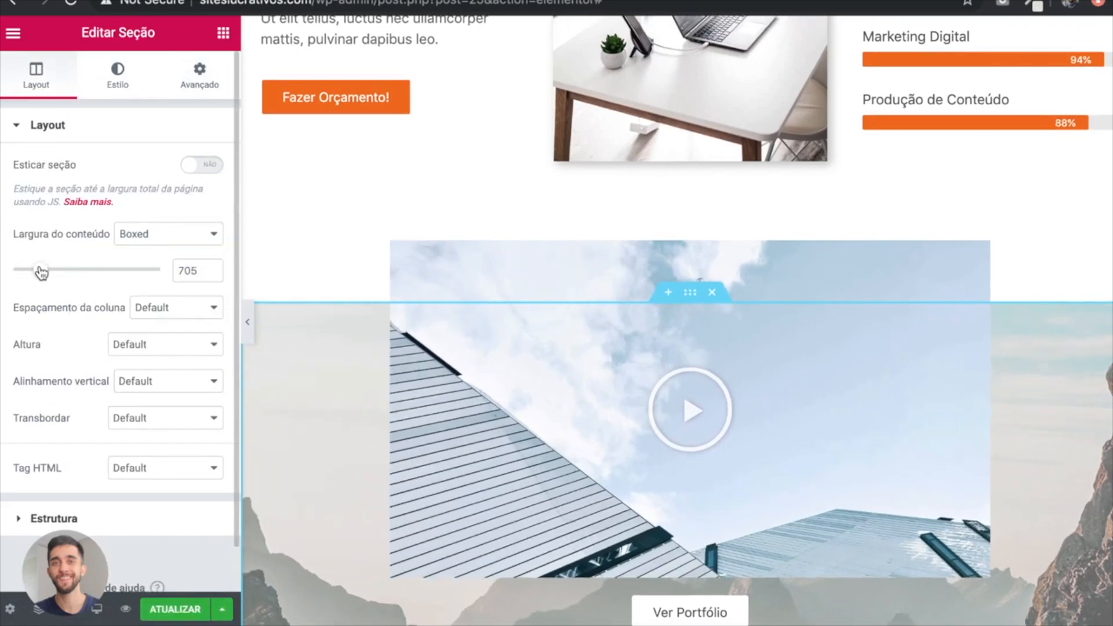
{"action": "left_click", "coordinate": [200, 272]}
{"action": "key", "text": "BackSpace"}
{"action": "type", "text": "0"}
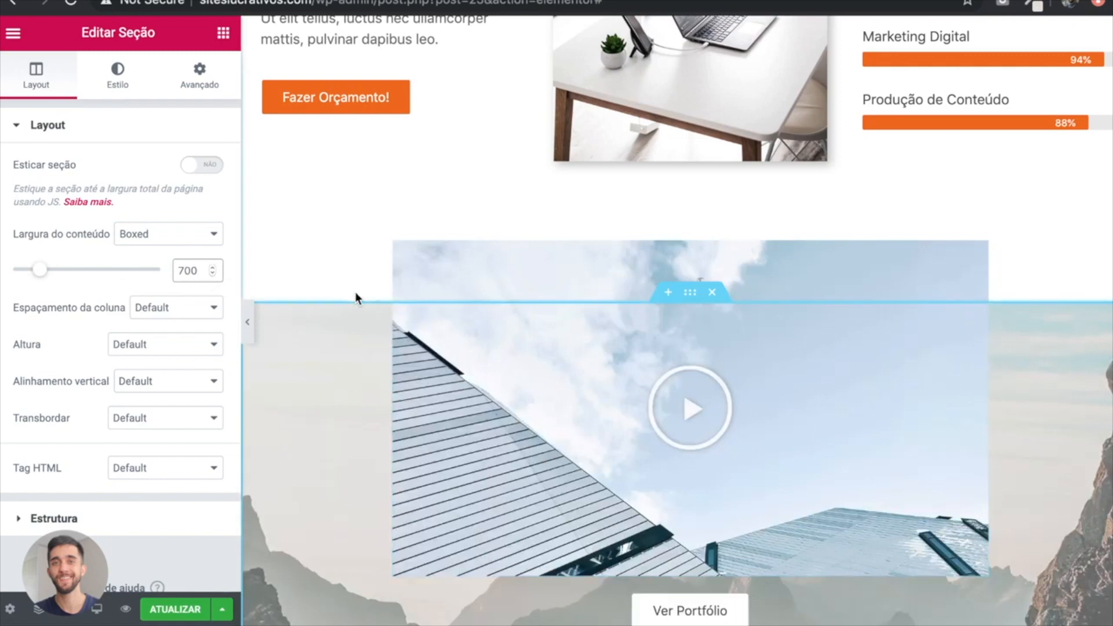
Step: Preview the page without the editing panel and review the layout from the video section up to the service cards
{"action": "scroll", "coordinate": [355, 297], "scroll_direction": "down", "scroll_amount": 1}
{"action": "left_click", "coordinate": [249, 326]}
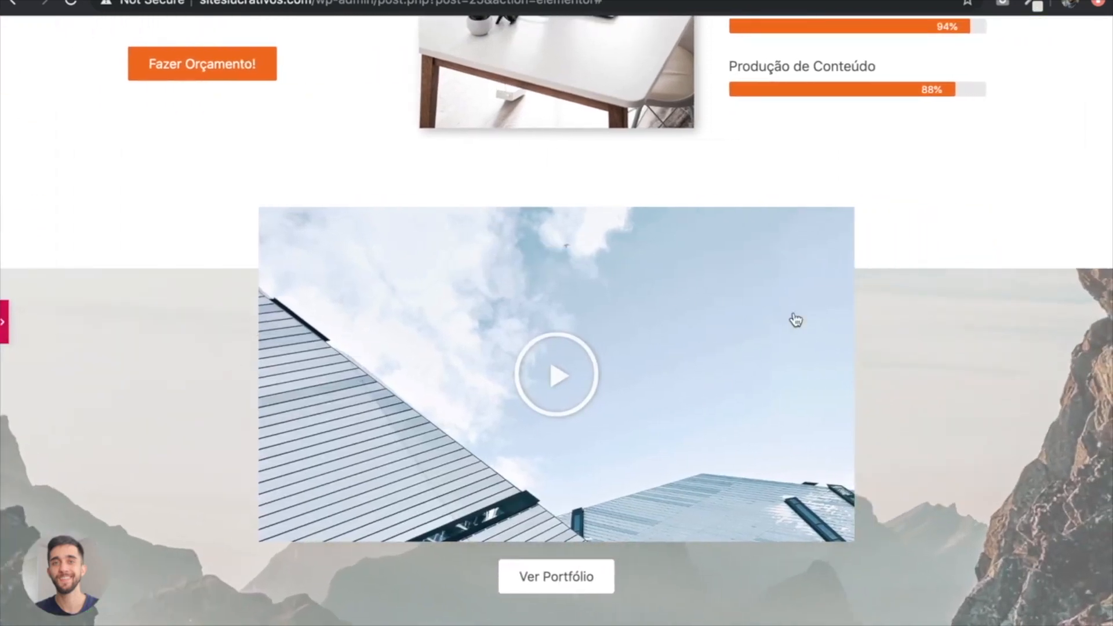
{"action": "scroll", "coordinate": [881, 354], "scroll_direction": "down", "scroll_amount": 1}
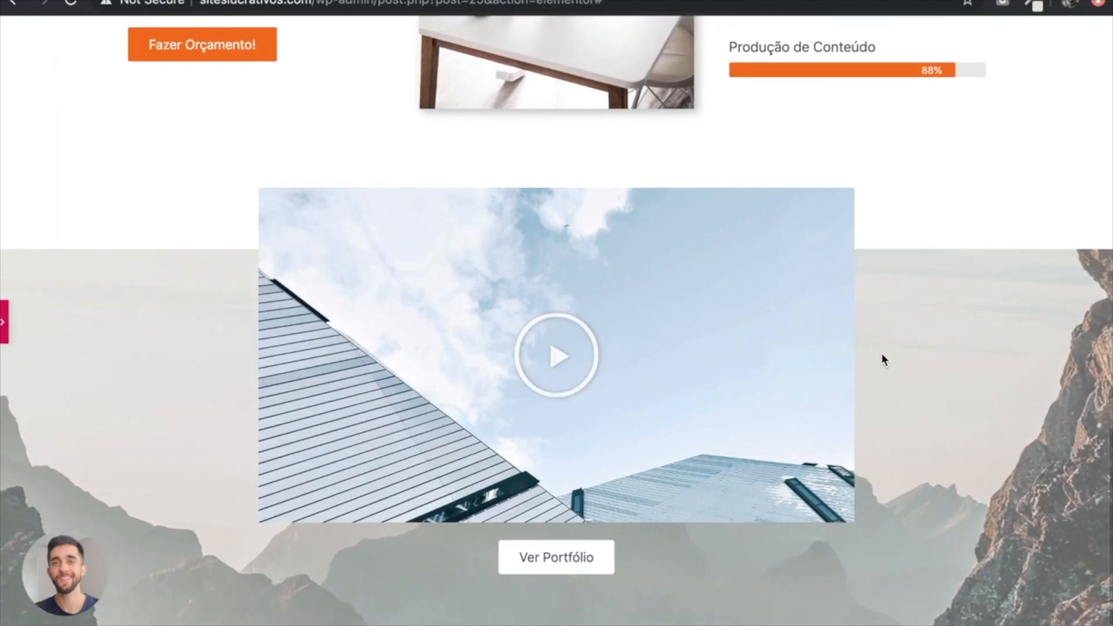
{"action": "scroll", "coordinate": [882, 354], "scroll_direction": "up", "scroll_amount": 5}
{"action": "scroll", "coordinate": [882, 354], "scroll_direction": "up", "scroll_amount": 20}
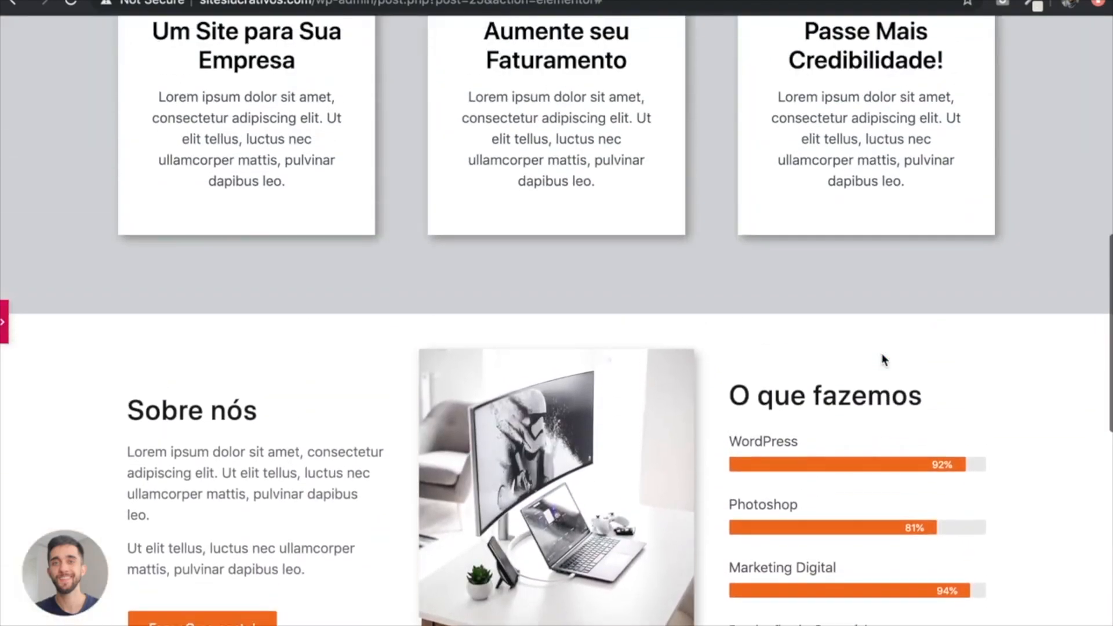
{"action": "scroll", "coordinate": [882, 353], "scroll_direction": "up", "scroll_amount": 2}
{"action": "scroll", "coordinate": [881, 353], "scroll_direction": "down", "scroll_amount": 20}
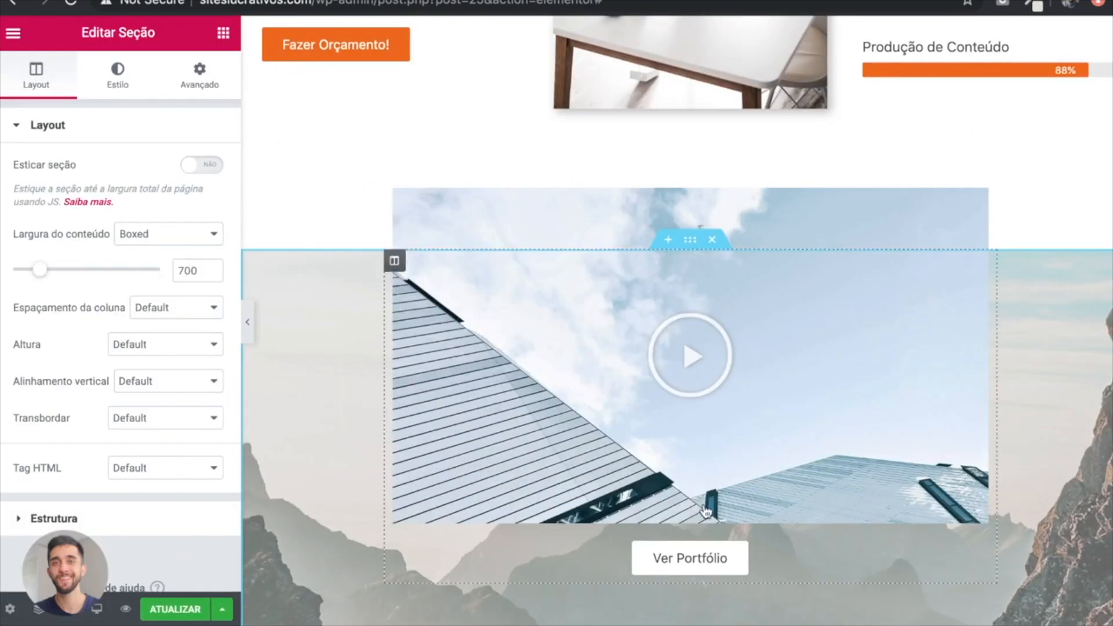
{"action": "scroll", "coordinate": [660, 293], "scroll_direction": "down", "scroll_amount": 3}
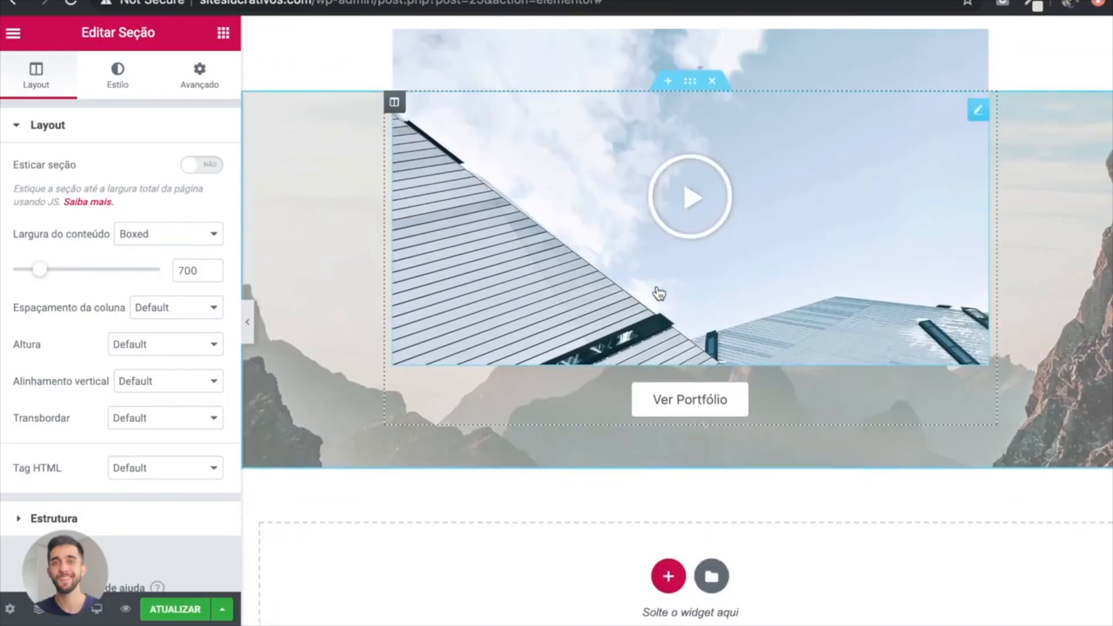
{"action": "scroll", "coordinate": [655, 459], "scroll_direction": "down", "scroll_amount": 2}
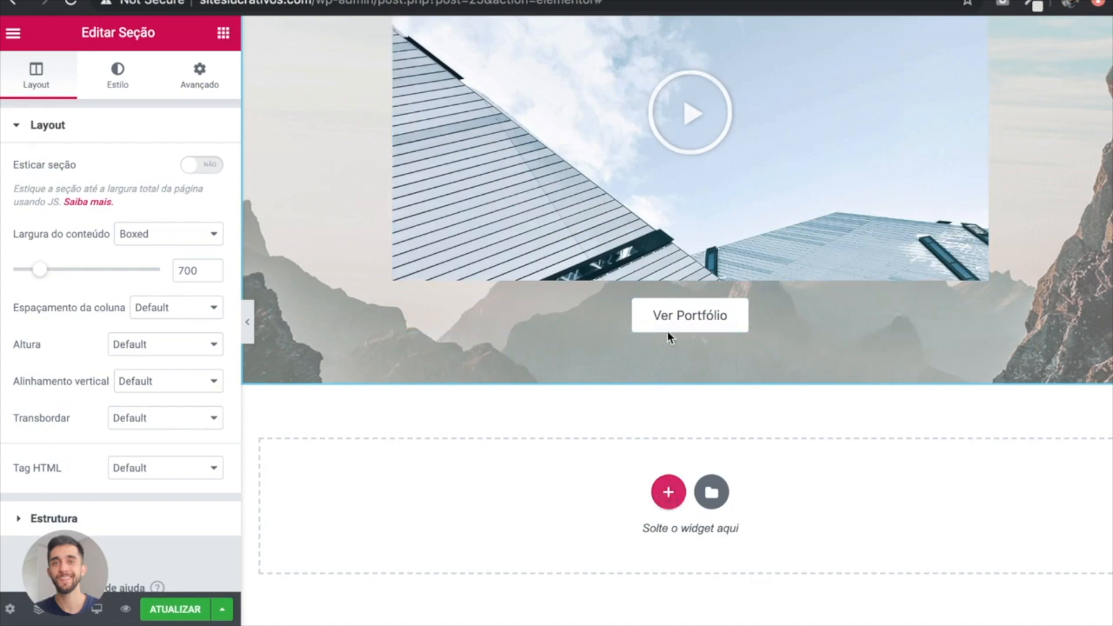
{"action": "scroll", "coordinate": [789, 468], "scroll_direction": "up", "scroll_amount": 10}
{"action": "scroll", "coordinate": [738, 367], "scroll_direction": "up", "scroll_amount": 4}
{"action": "scroll", "coordinate": [738, 367], "scroll_direction": "down", "scroll_amount": 15}
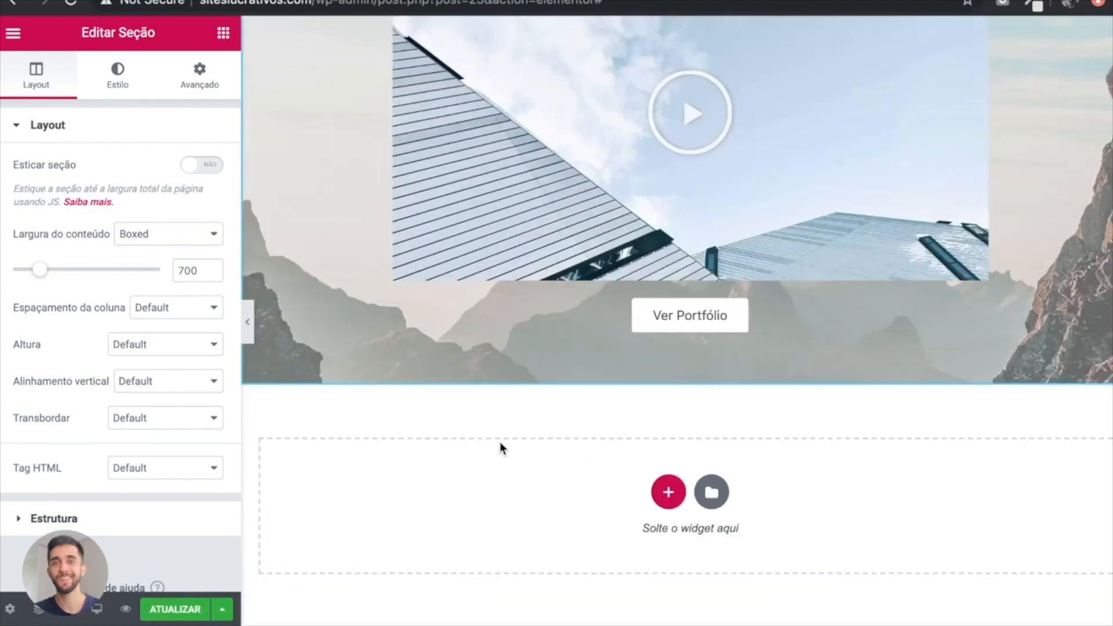
Step: Add a single-column section below the video section and set its boxed content width to 1000
{"action": "left_click", "coordinate": [670, 494]}
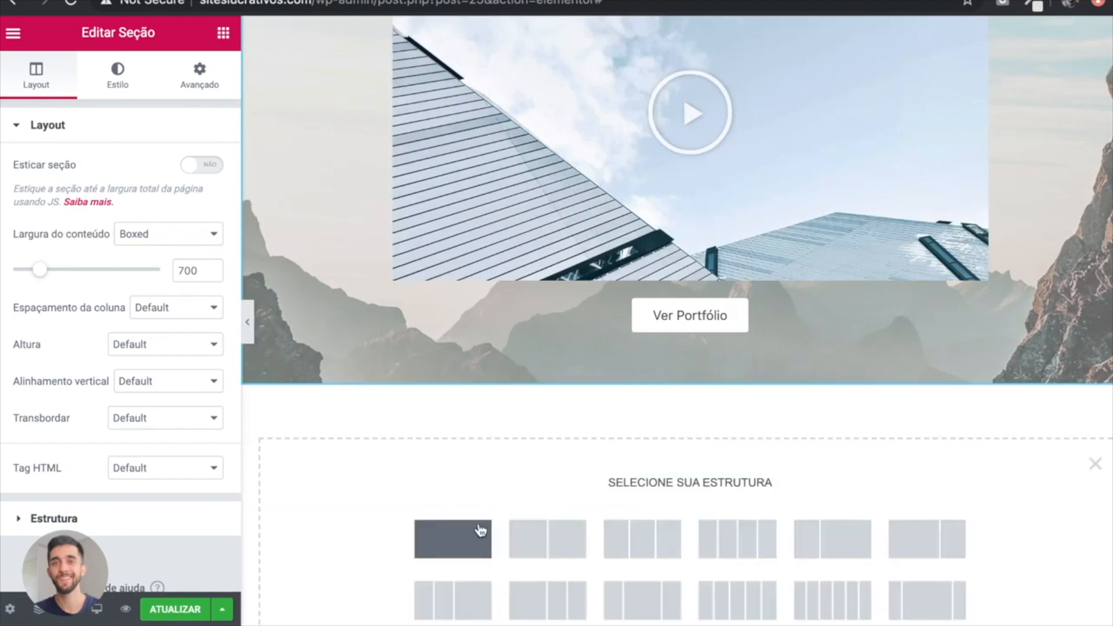
{"action": "left_click", "coordinate": [453, 539]}
{"action": "left_click", "coordinate": [196, 272]}
{"action": "type", "text": "1000"}
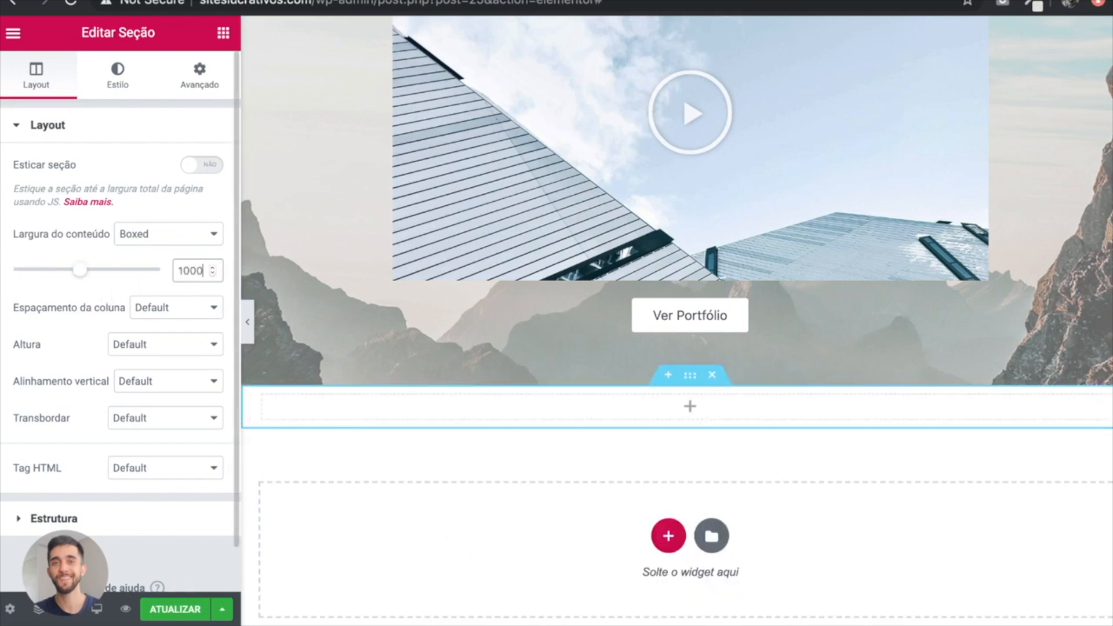
Step: Give the new bottom section a minimum height of 70 px and compare it with the page header
{"action": "left_click", "coordinate": [210, 345]}
{"action": "left_click", "coordinate": [174, 372]}
{"action": "double_click", "coordinate": [184, 405]}
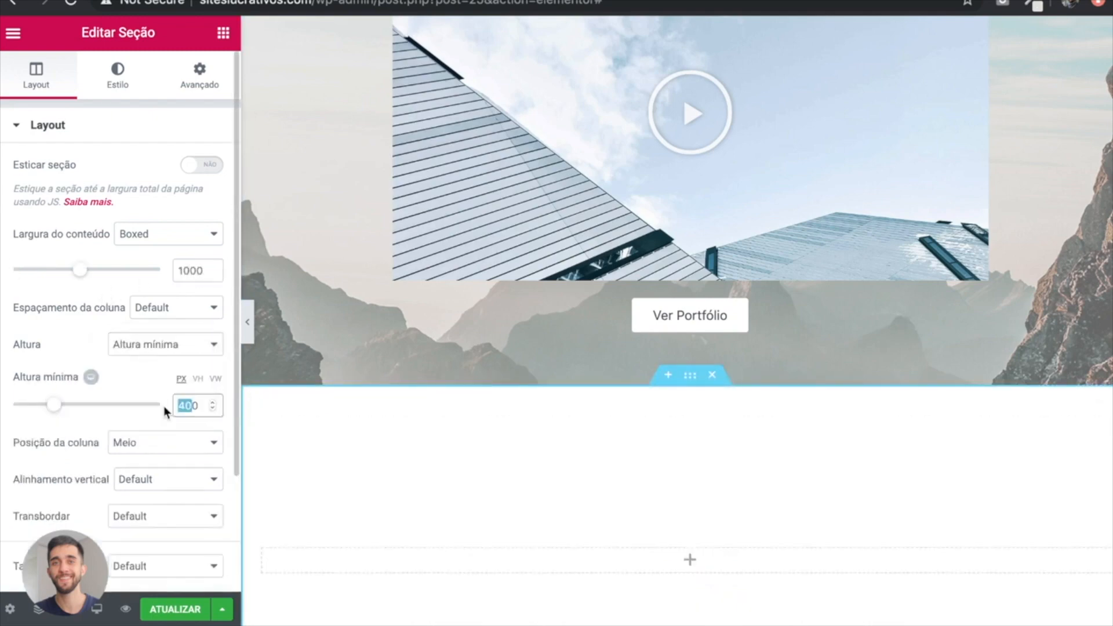
{"action": "type", "text": "70"}
{"action": "scroll", "coordinate": [490, 354], "scroll_direction": "up", "scroll_amount": 10}
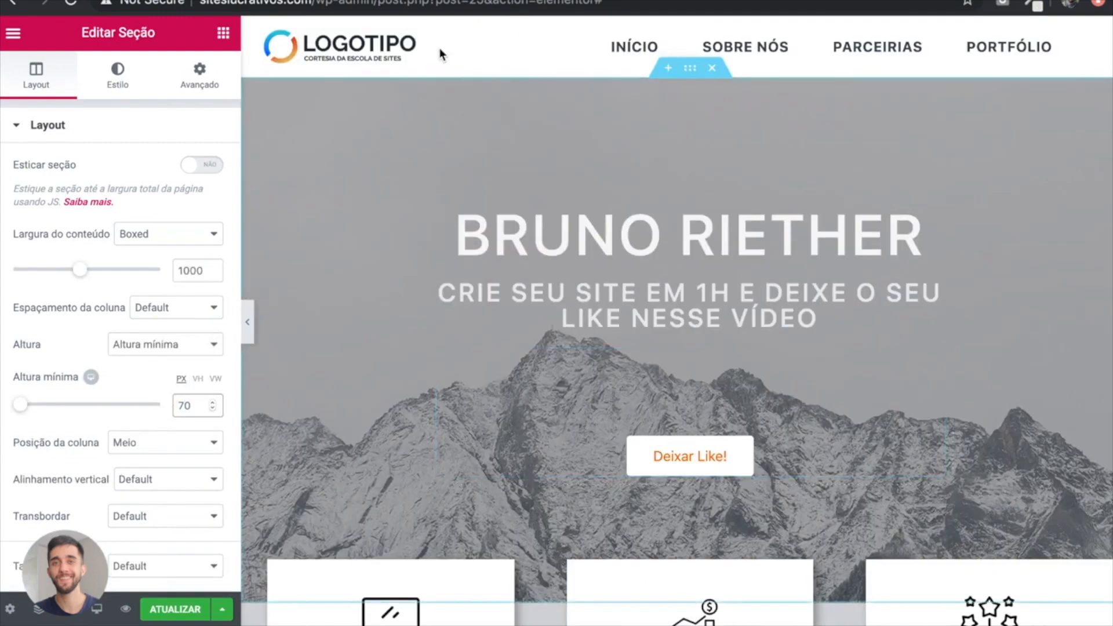
{"action": "scroll", "coordinate": [482, 312], "scroll_direction": "down", "scroll_amount": 10}
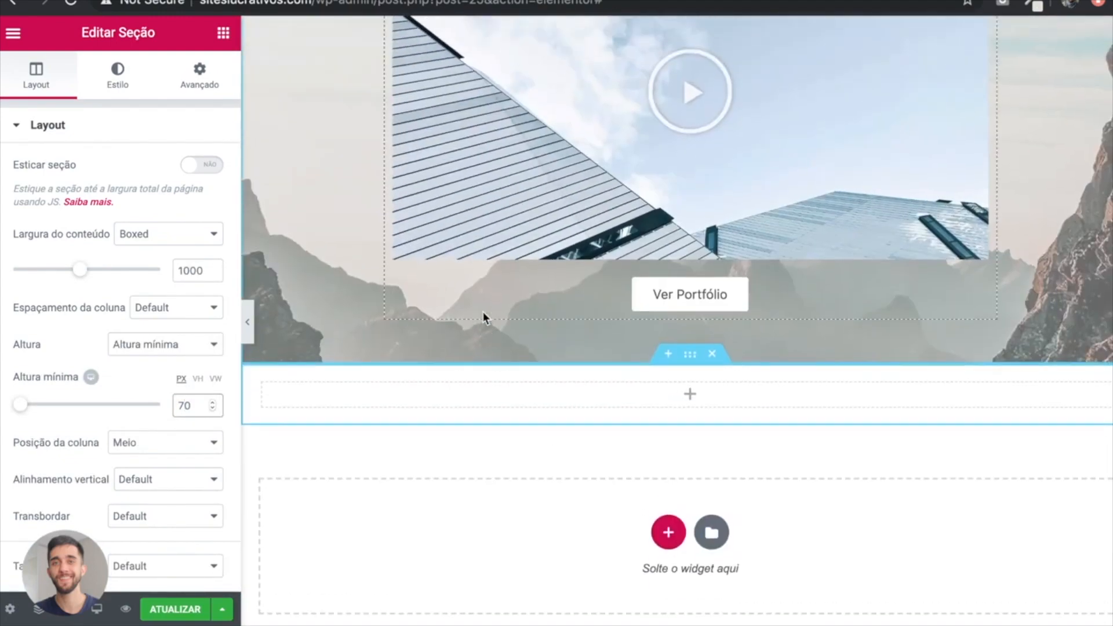
Step: Give the bottom section a classic background in dark grey #2d2d2d
{"action": "left_click", "coordinate": [119, 76]}
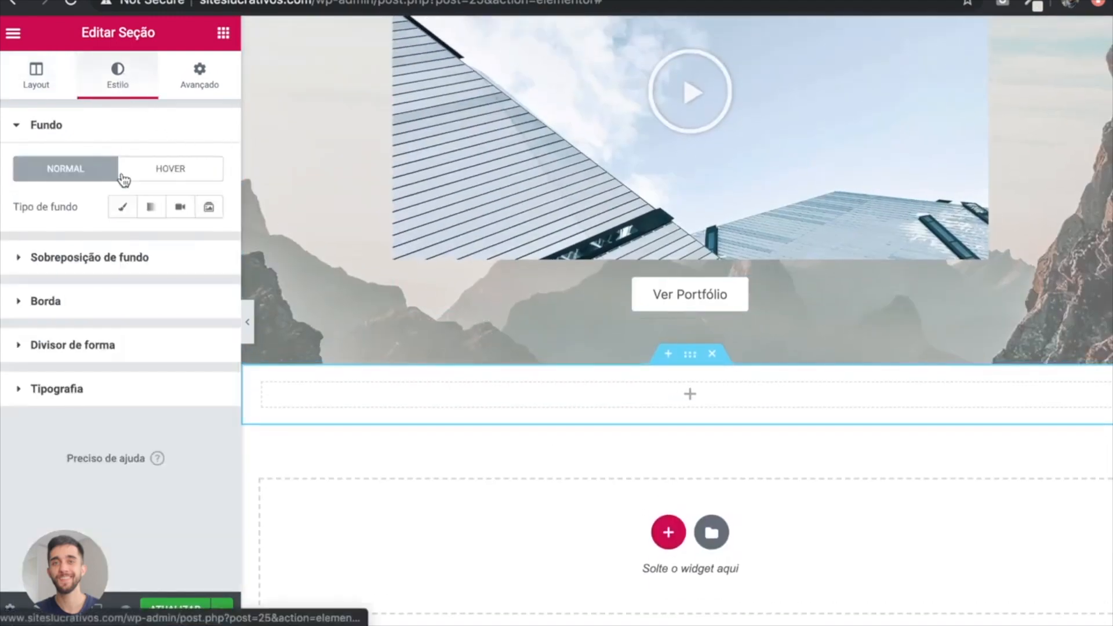
{"action": "left_click", "coordinate": [120, 213]}
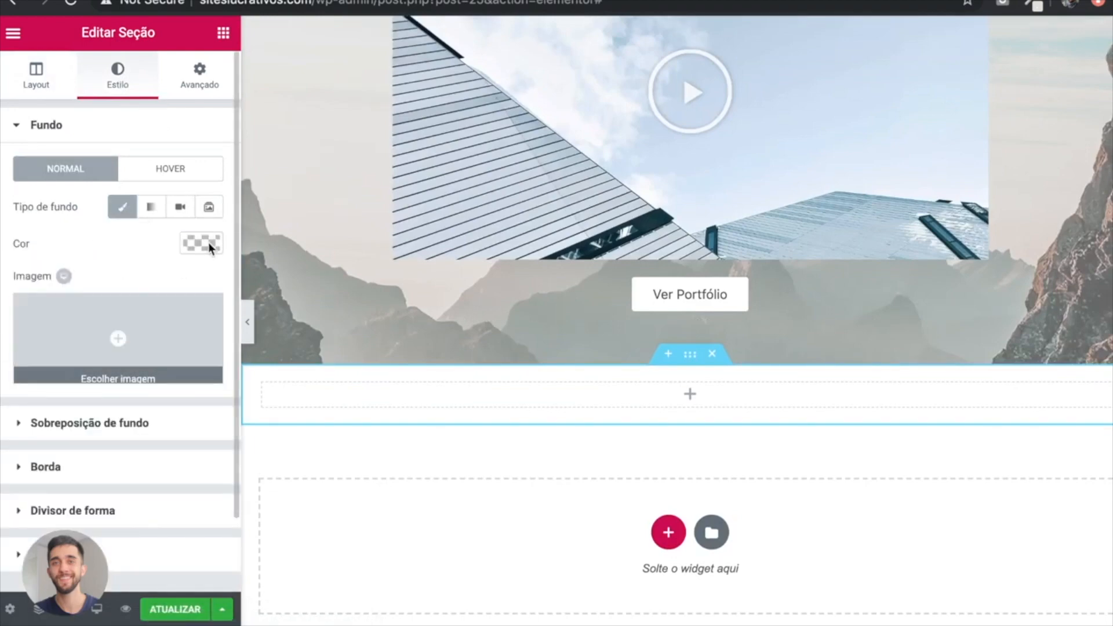
{"action": "left_click", "coordinate": [208, 244]}
{"action": "left_click_drag", "start_coordinate": [14, 425], "coordinate": [5, 403]}
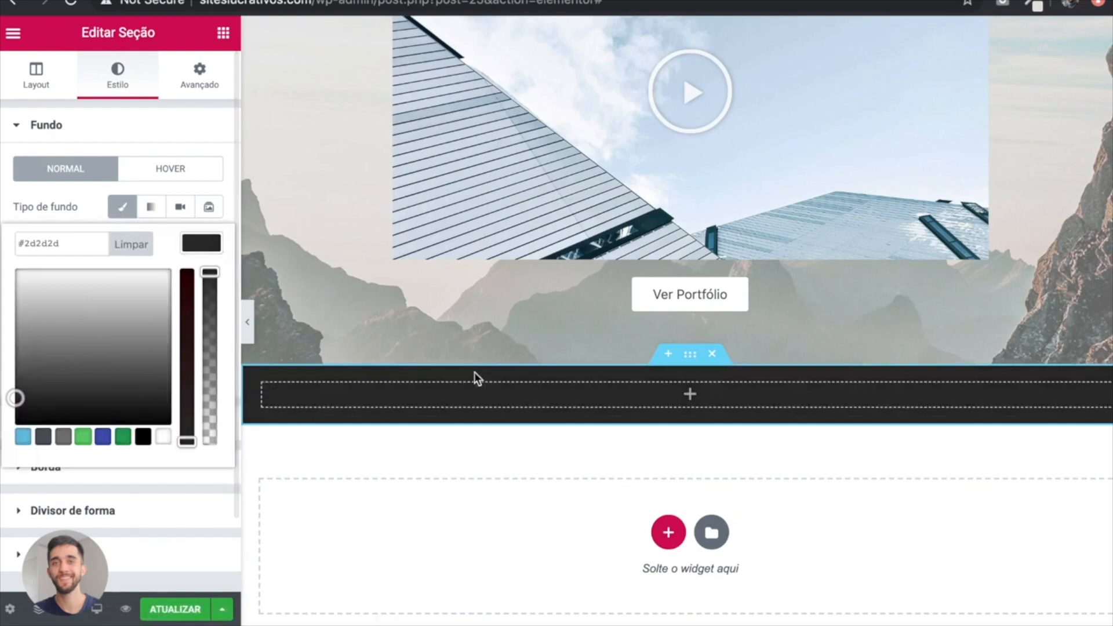
{"action": "scroll", "coordinate": [433, 332], "scroll_direction": "up", "scroll_amount": 10}
{"action": "scroll", "coordinate": [433, 331], "scroll_direction": "down", "scroll_amount": 10}
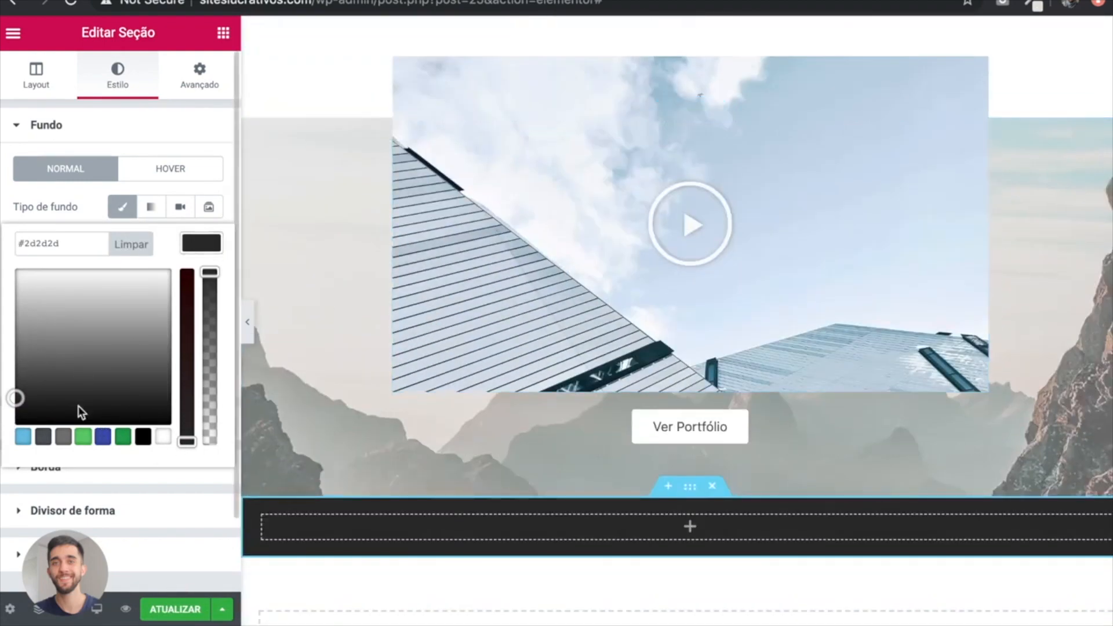
{"action": "left_click", "coordinate": [212, 245]}
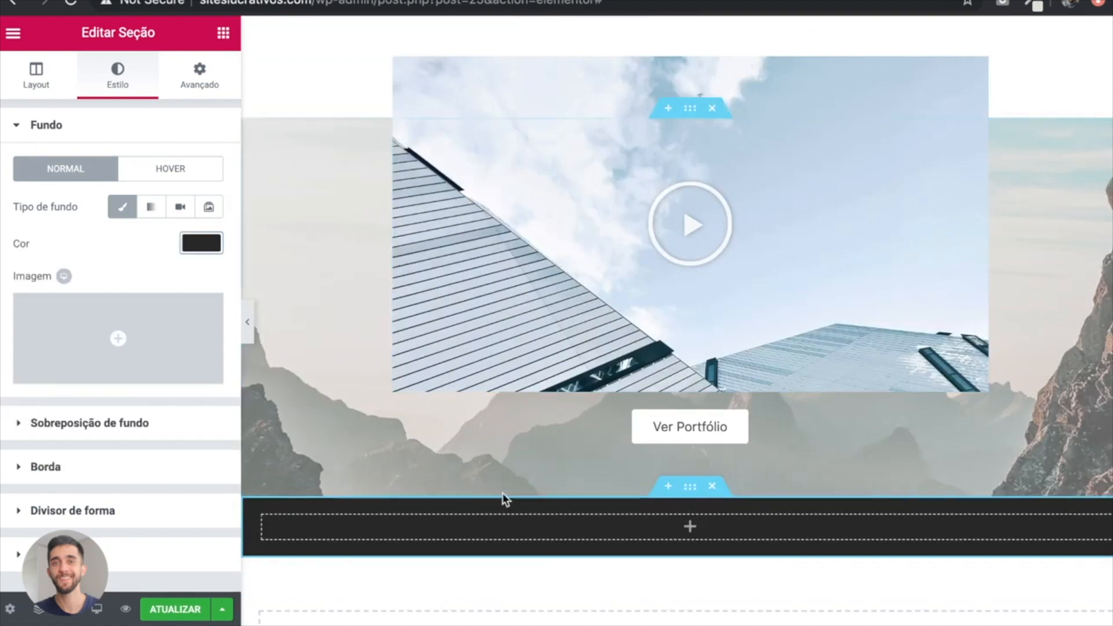
Step: Add a text widget to the dark footer section reading "a Escola de Sites. Copyright ® 2020 Todos os direitos reservados."
{"action": "left_click", "coordinate": [223, 33]}
{"action": "left_click_drag", "start_coordinate": [173, 300], "coordinate": [339, 534]}
{"action": "type", "text": "a"}
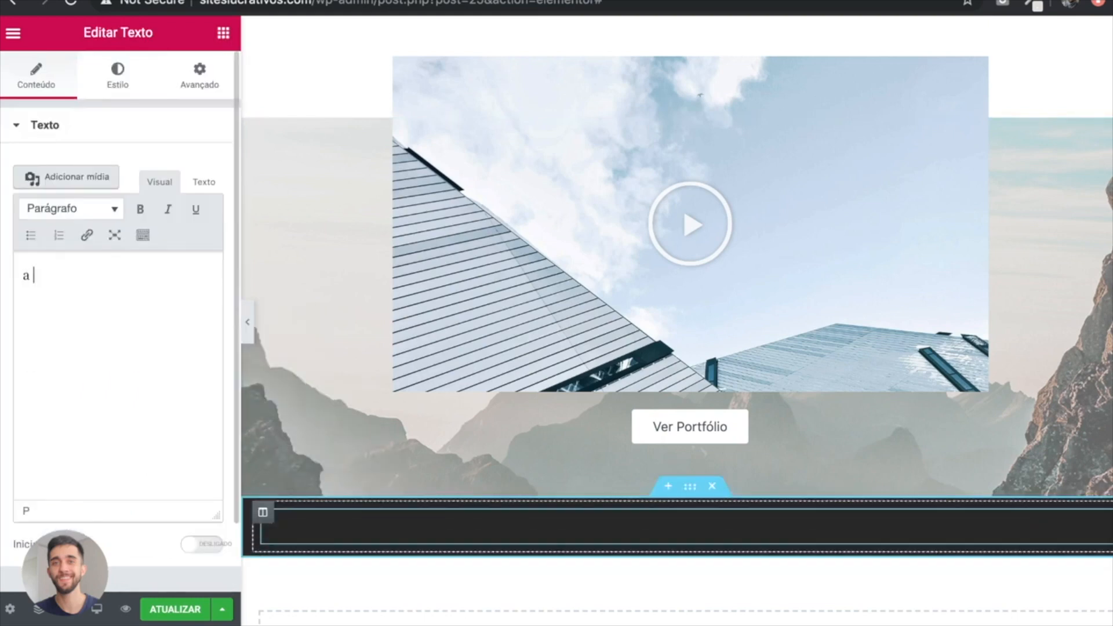
{"action": "type", "text": " Escola de Sites. Copyright ® 2020 Todos os direitos reservados."}
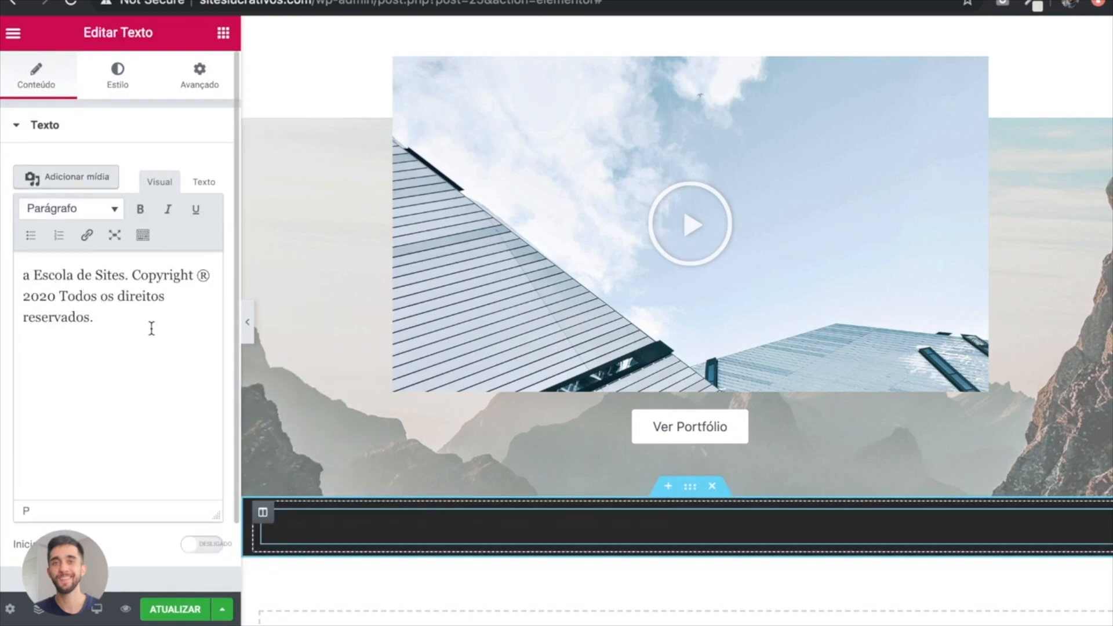
Step: Left-align the footer's copyright text and colour it light grey #e8e8e8 with reduced opacity
{"action": "left_click", "coordinate": [118, 80]}
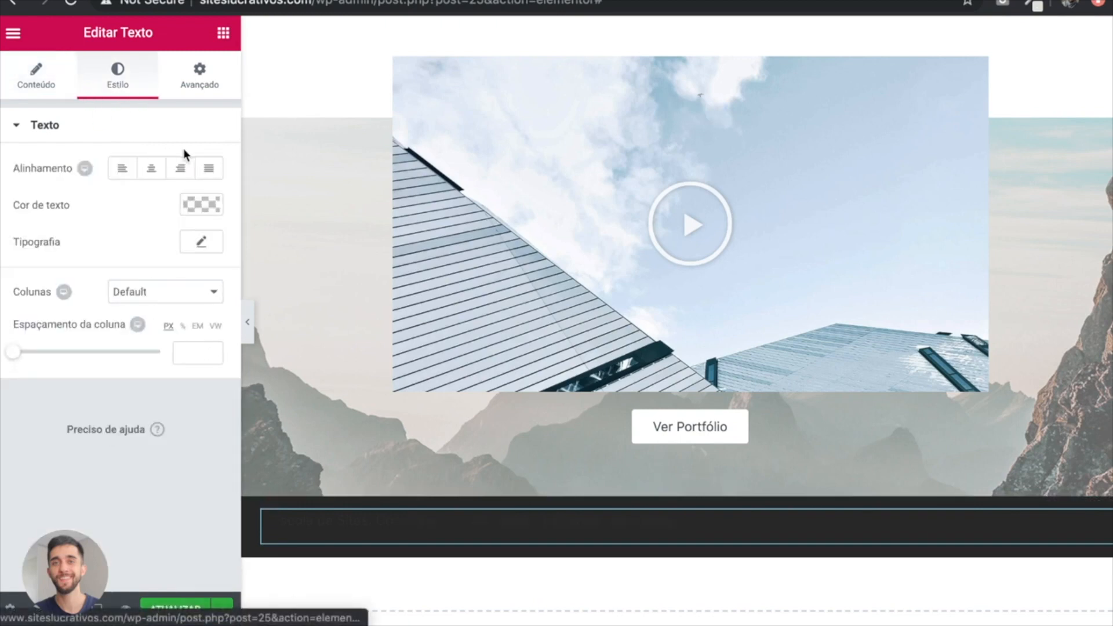
{"action": "left_click", "coordinate": [201, 204]}
{"action": "left_click", "coordinate": [66, 286]}
{"action": "left_click_drag", "start_coordinate": [11, 243], "coordinate": [2, 244]}
{"action": "left_click", "coordinate": [187, 174]}
{"action": "left_click", "coordinate": [122, 168]}
{"action": "left_click", "coordinate": [201, 204]}
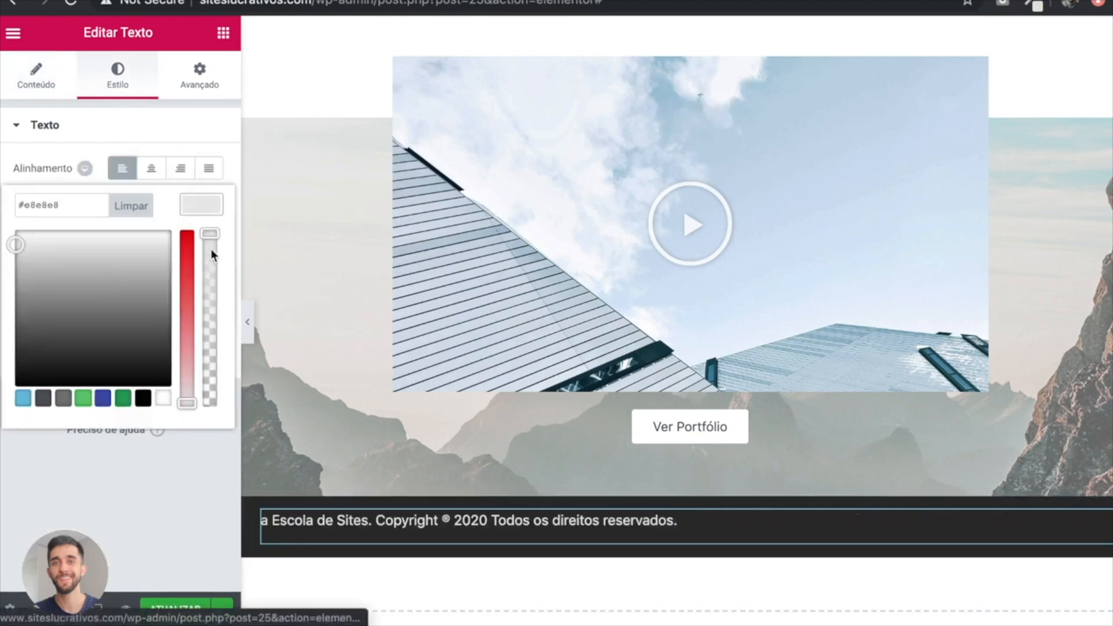
{"action": "left_click_drag", "start_coordinate": [211, 258], "coordinate": [211, 287]}
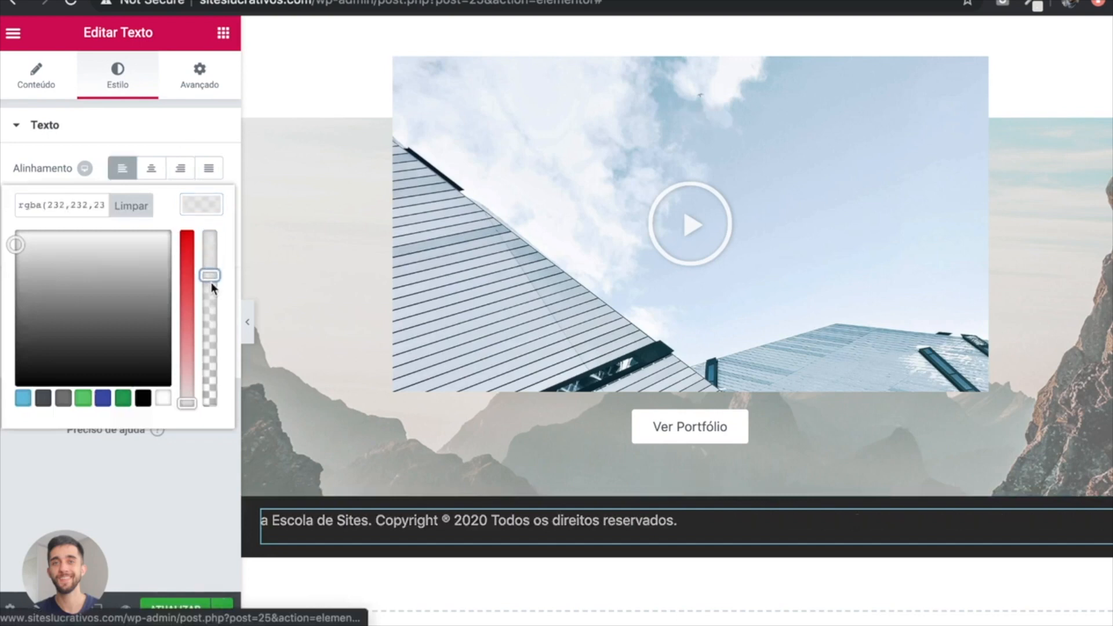
{"action": "left_click", "coordinate": [207, 468]}
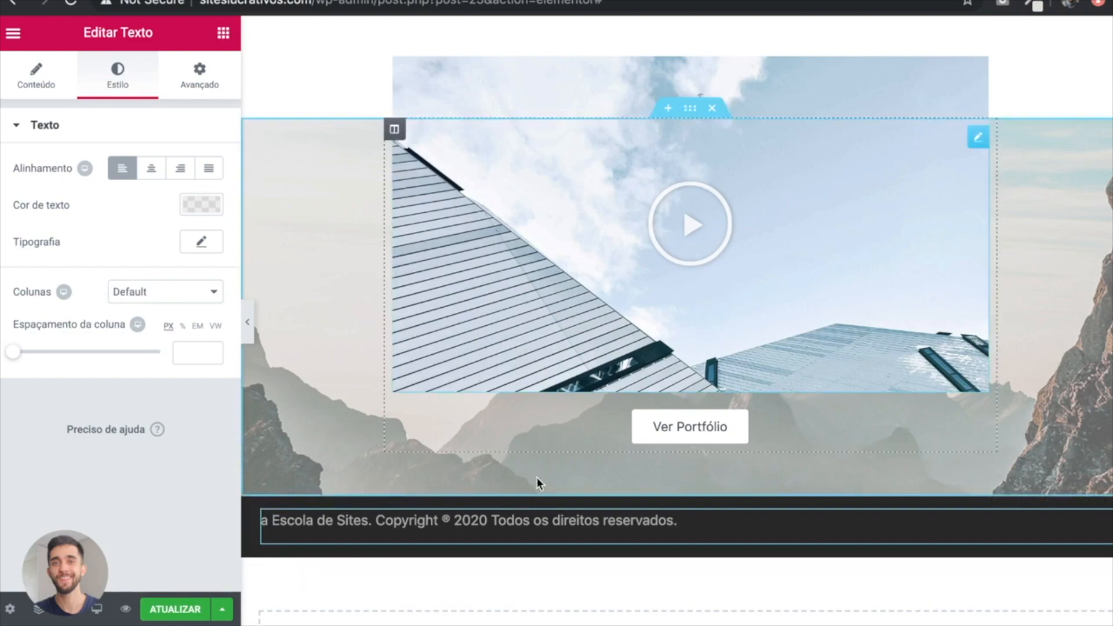
Step: Review the whole homepage from header to footer with the editing panel hidden
{"action": "scroll", "coordinate": [372, 383], "scroll_direction": "up", "scroll_amount": 4}
{"action": "scroll", "coordinate": [370, 378], "scroll_direction": "up", "scroll_amount": 8}
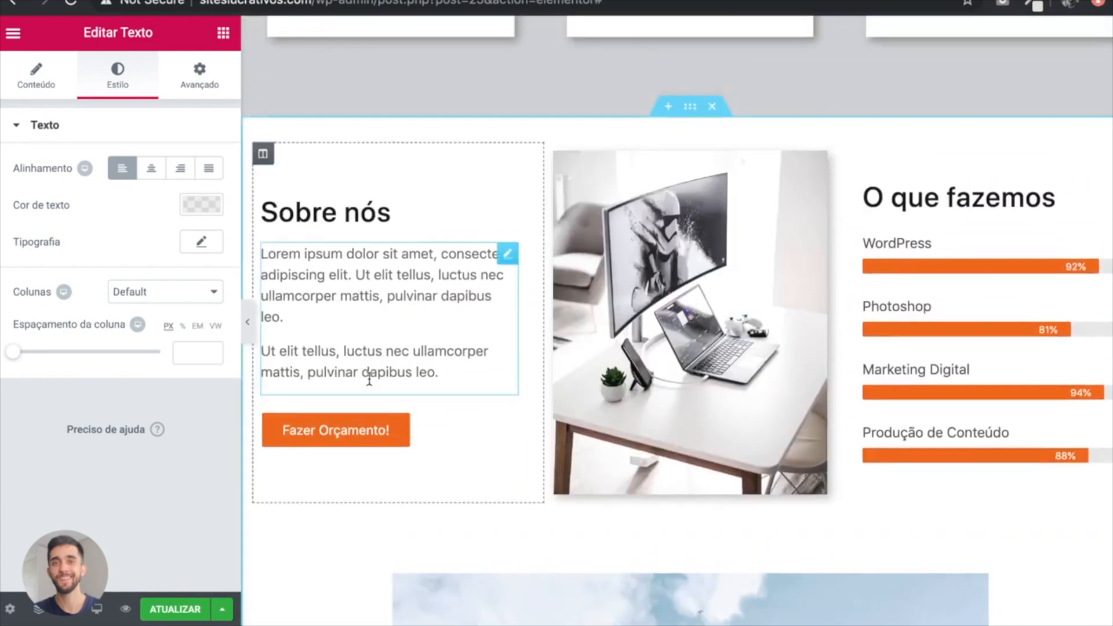
{"action": "scroll", "coordinate": [499, 246], "scroll_direction": "up", "scroll_amount": 10}
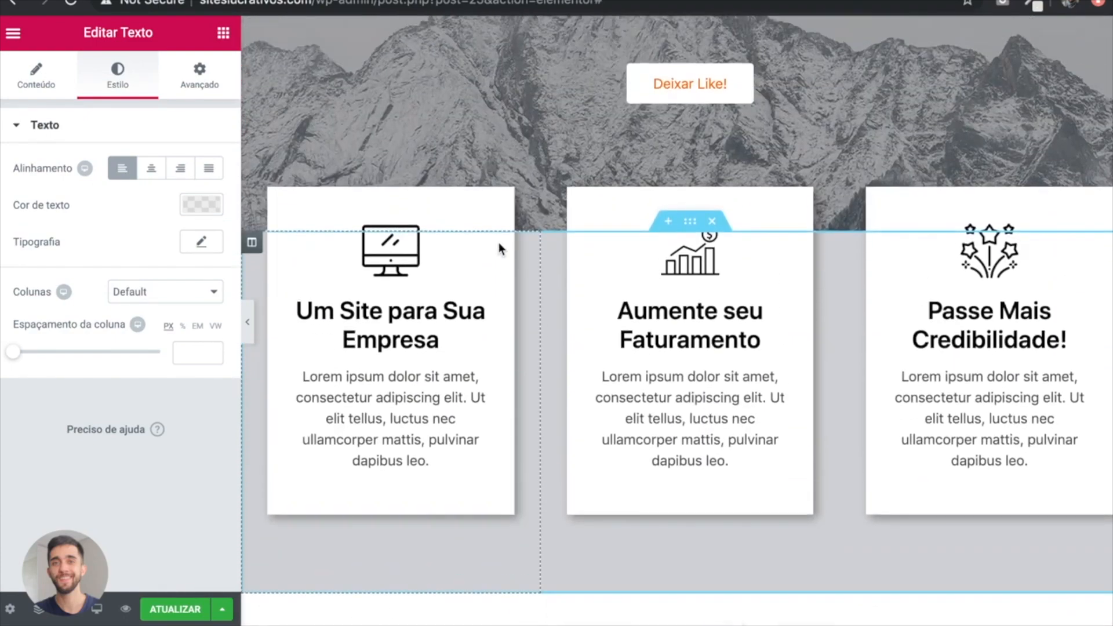
{"action": "scroll", "coordinate": [499, 243], "scroll_direction": "up", "scroll_amount": 1}
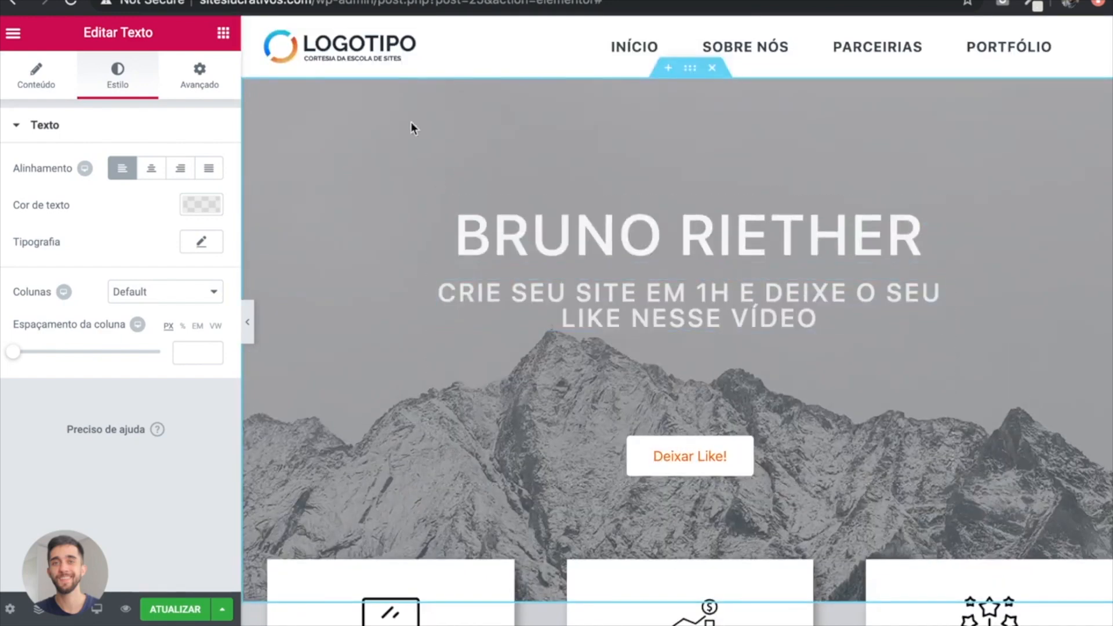
{"action": "left_click", "coordinate": [249, 322]}
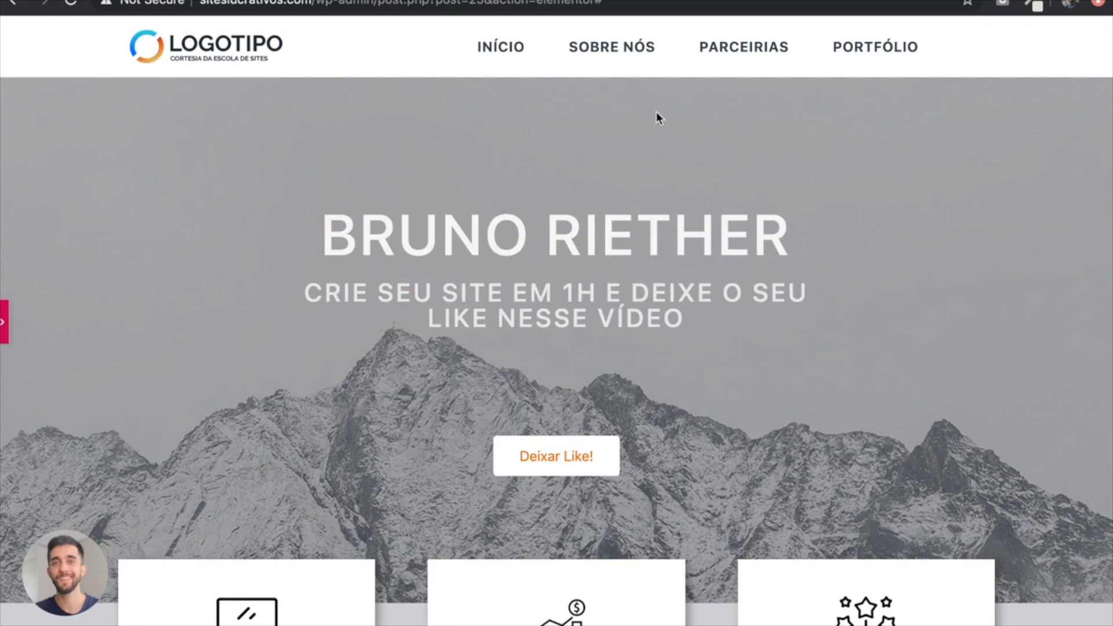
{"action": "scroll", "coordinate": [1009, 270], "scroll_direction": "down", "scroll_amount": 3}
{"action": "scroll", "coordinate": [1048, 311], "scroll_direction": "down", "scroll_amount": 4}
{"action": "scroll", "coordinate": [1048, 311], "scroll_direction": "down", "scroll_amount": 8}
{"action": "scroll", "coordinate": [1048, 311], "scroll_direction": "down", "scroll_amount": 7}
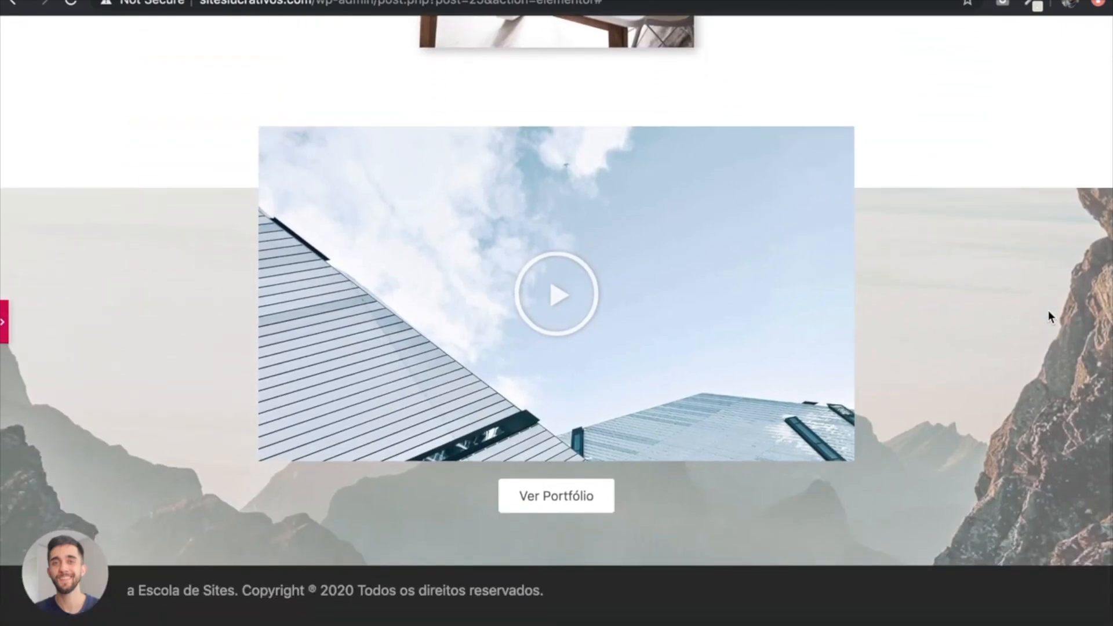
{"action": "scroll", "coordinate": [1048, 311], "scroll_direction": "up", "scroll_amount": 20}
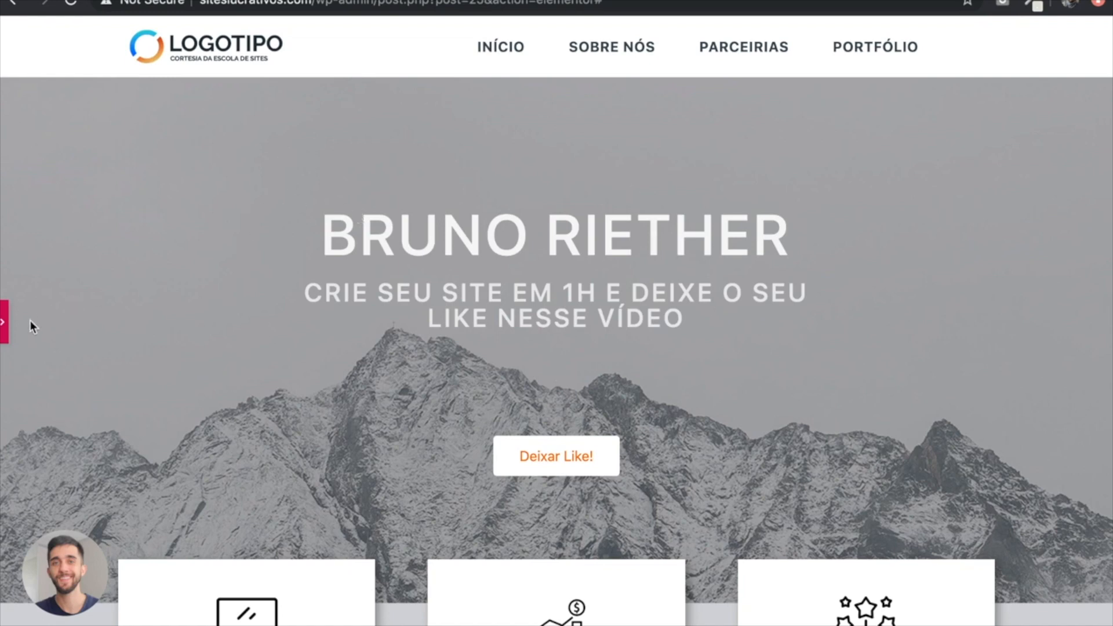
Step: Restore the editing panel, check the page down to the footer and save the page update
{"action": "left_click", "coordinate": [5, 323]}
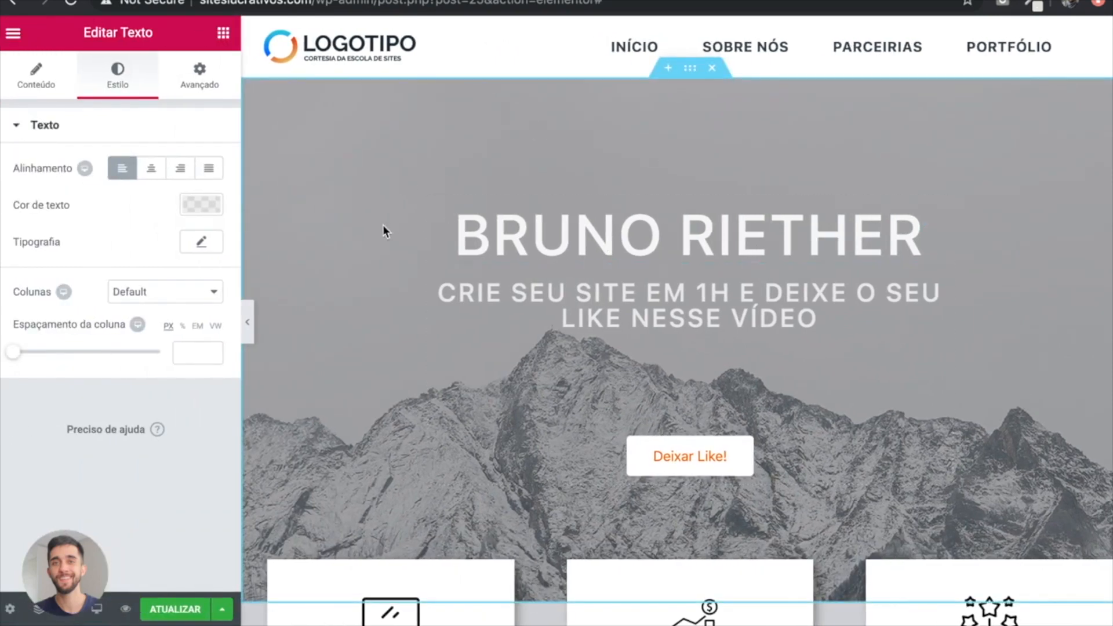
{"action": "scroll", "coordinate": [383, 225], "scroll_direction": "down", "scroll_amount": 3}
{"action": "scroll", "coordinate": [383, 225], "scroll_direction": "up", "scroll_amount": 3}
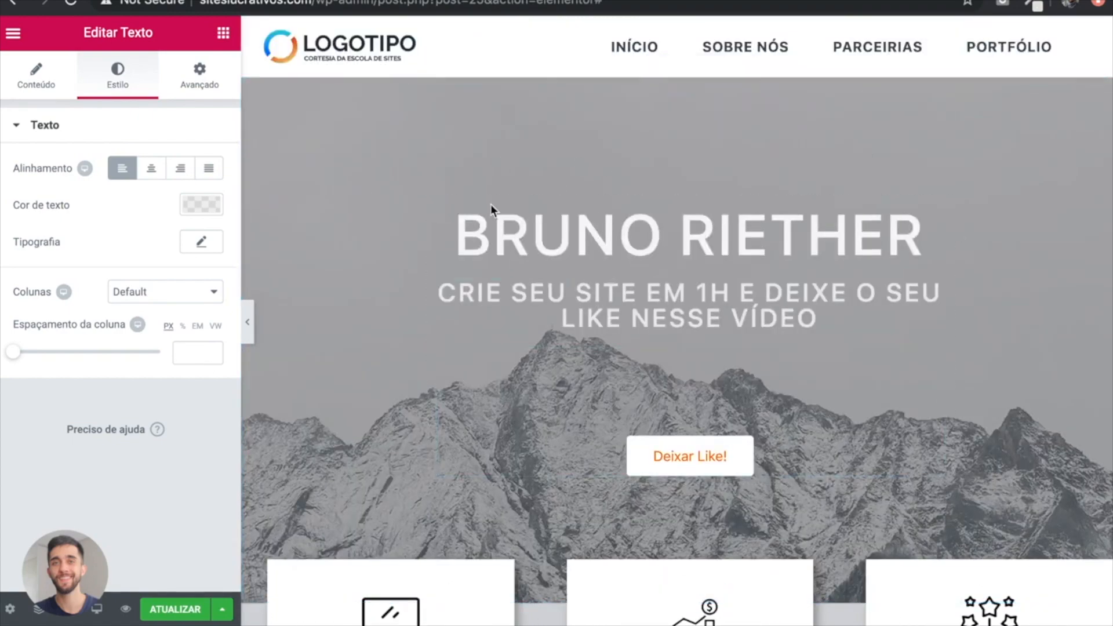
{"action": "scroll", "coordinate": [368, 347], "scroll_direction": "down", "scroll_amount": 10}
{"action": "scroll", "coordinate": [368, 348], "scroll_direction": "down", "scroll_amount": 20}
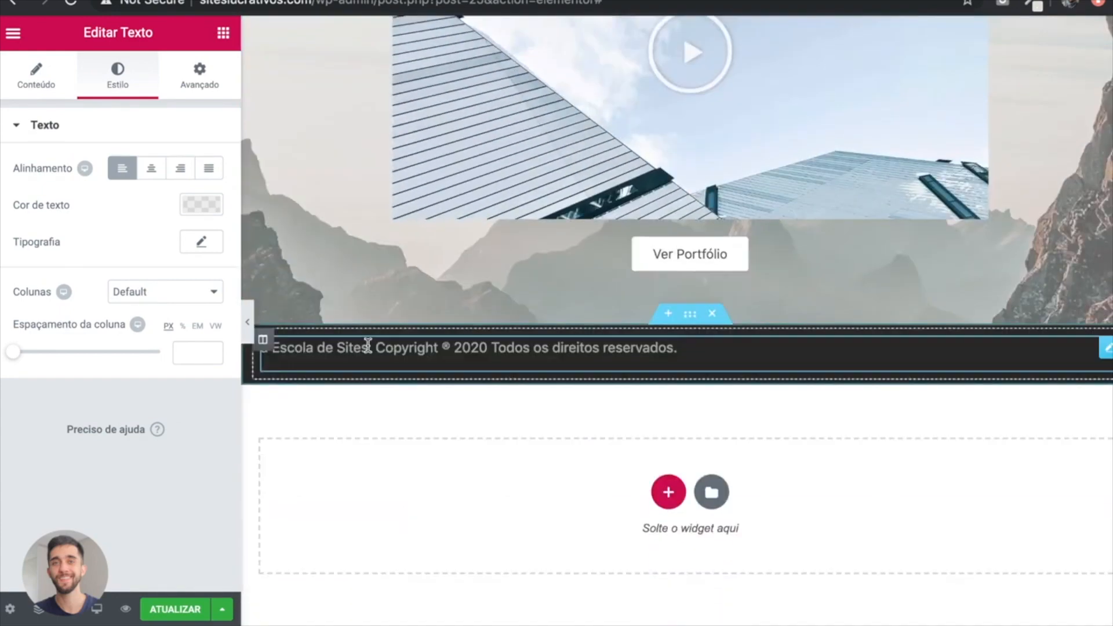
{"action": "scroll", "coordinate": [367, 346], "scroll_direction": "up", "scroll_amount": 20}
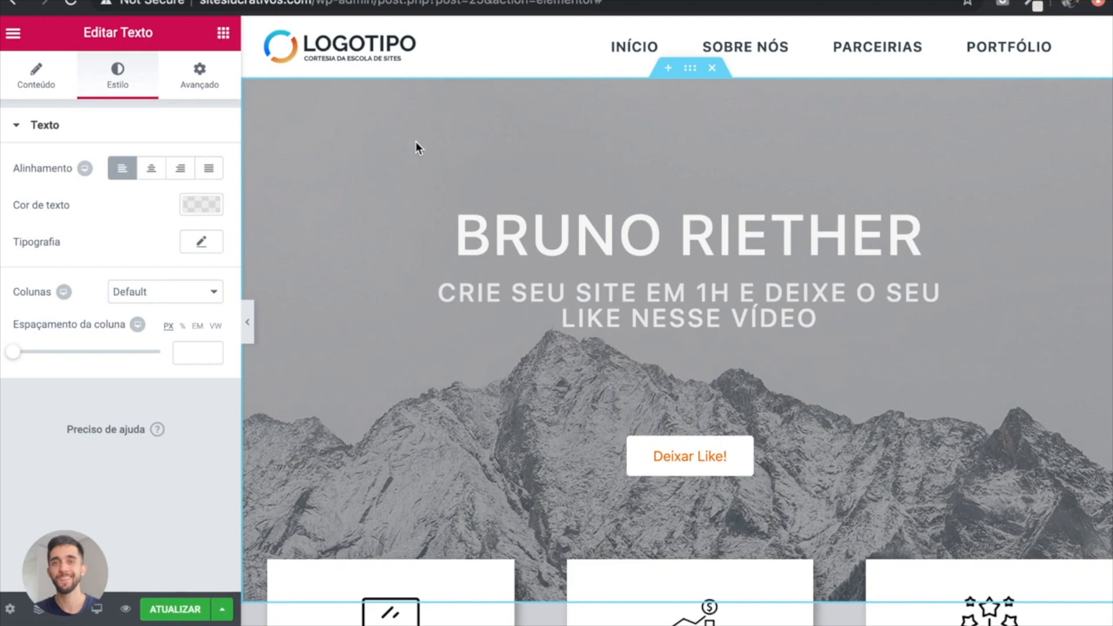
{"action": "left_click", "coordinate": [169, 609]}
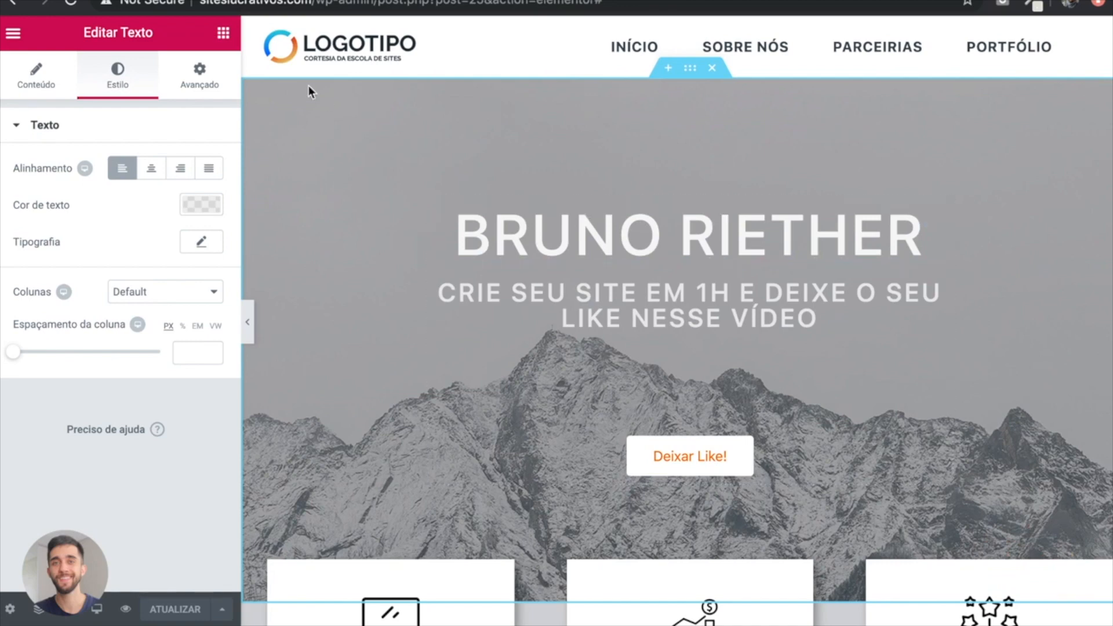
Step: Add a menu anchor with the ID "servicos" above the "Aumente seu Faturamento" icon box and preview the cards without the editing panel
{"action": "left_click", "coordinate": [225, 35]}
{"action": "scroll", "coordinate": [129, 222], "scroll_direction": "down", "scroll_amount": 10}
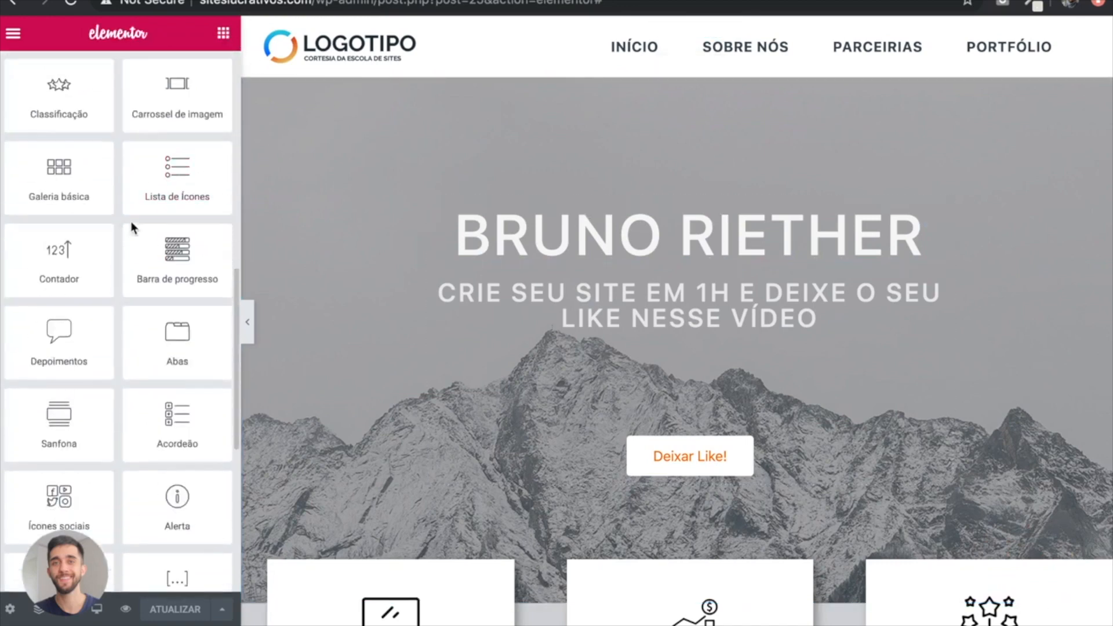
{"action": "scroll", "coordinate": [131, 222], "scroll_direction": "up", "scroll_amount": 2}
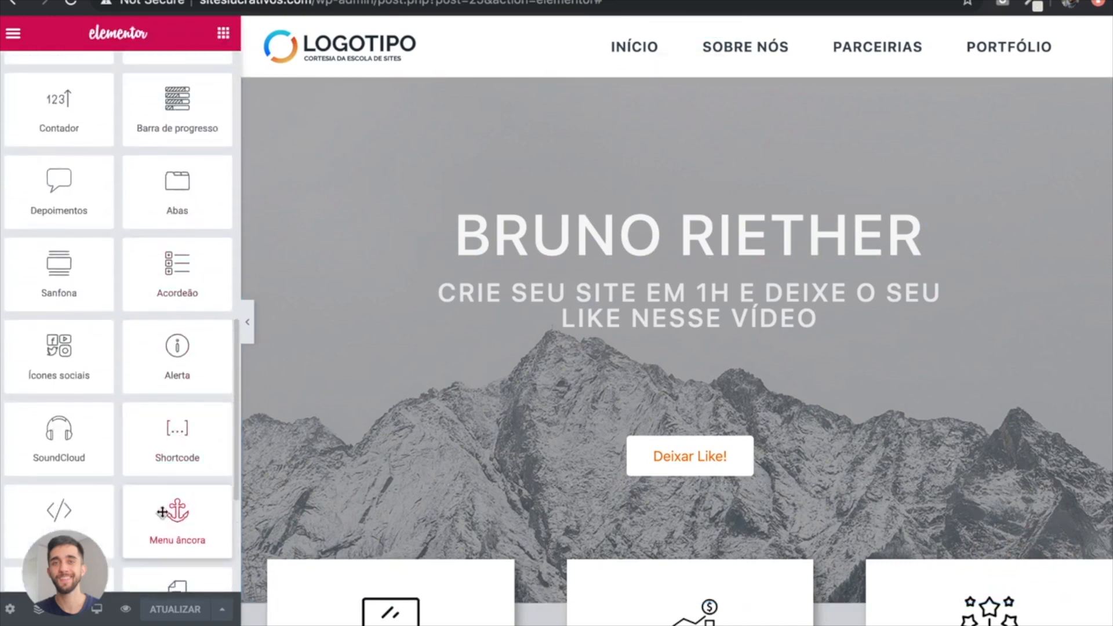
{"action": "scroll", "coordinate": [430, 462], "scroll_direction": "down", "scroll_amount": 1}
{"action": "scroll", "coordinate": [428, 462], "scroll_direction": "up", "scroll_amount": 1}
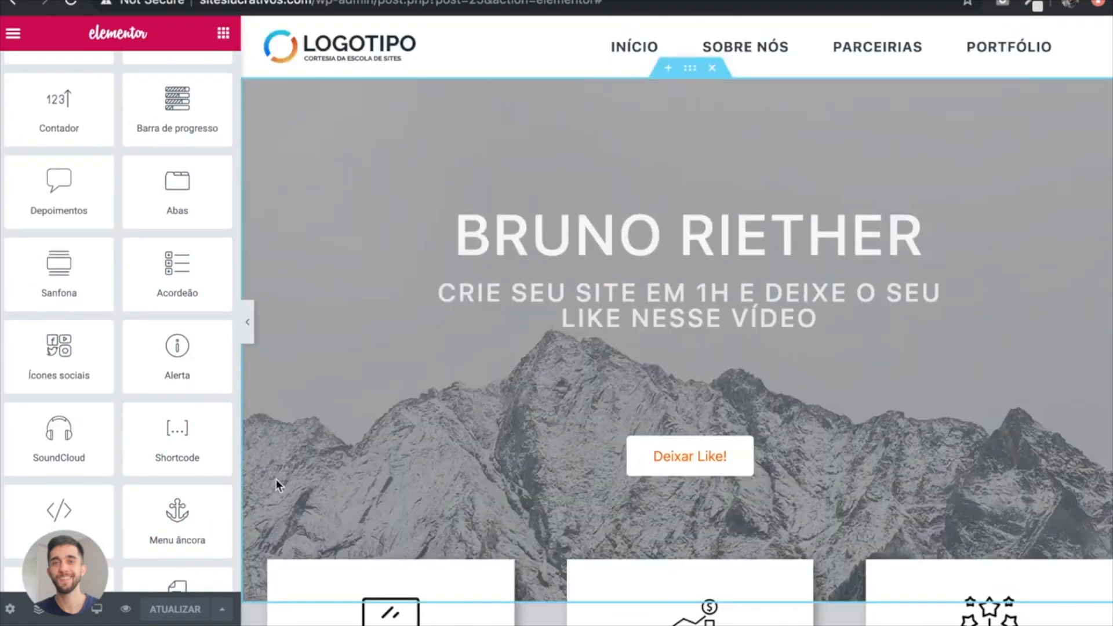
{"action": "scroll", "coordinate": [426, 463], "scroll_direction": "down", "scroll_amount": 3}
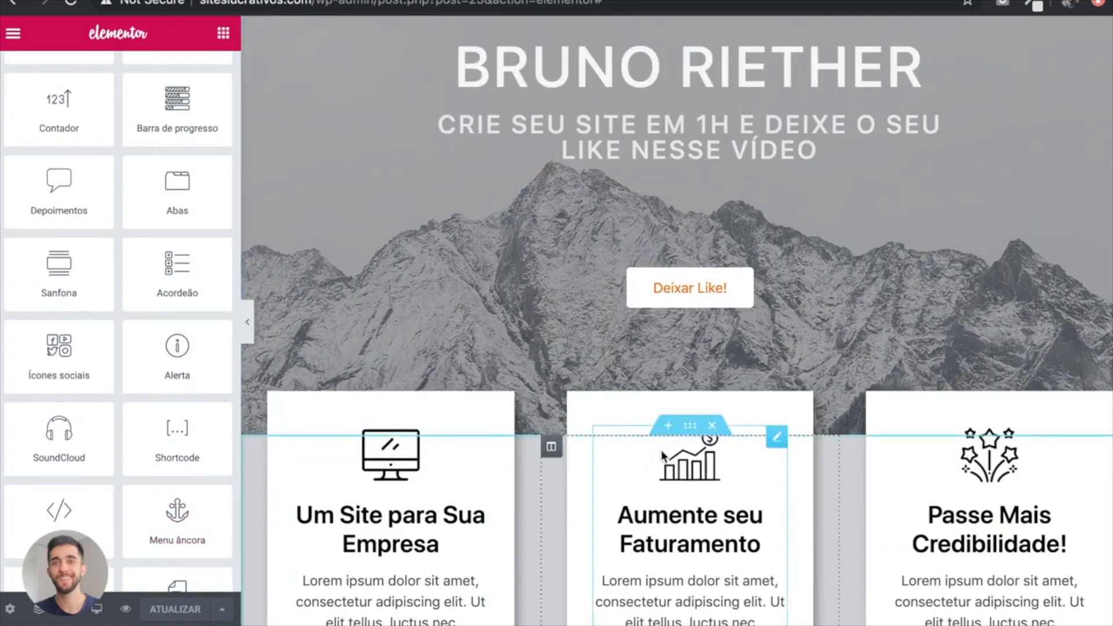
{"action": "scroll", "coordinate": [584, 415], "scroll_direction": "down", "scroll_amount": 1}
{"action": "scroll", "coordinate": [670, 409], "scroll_direction": "down", "scroll_amount": 3}
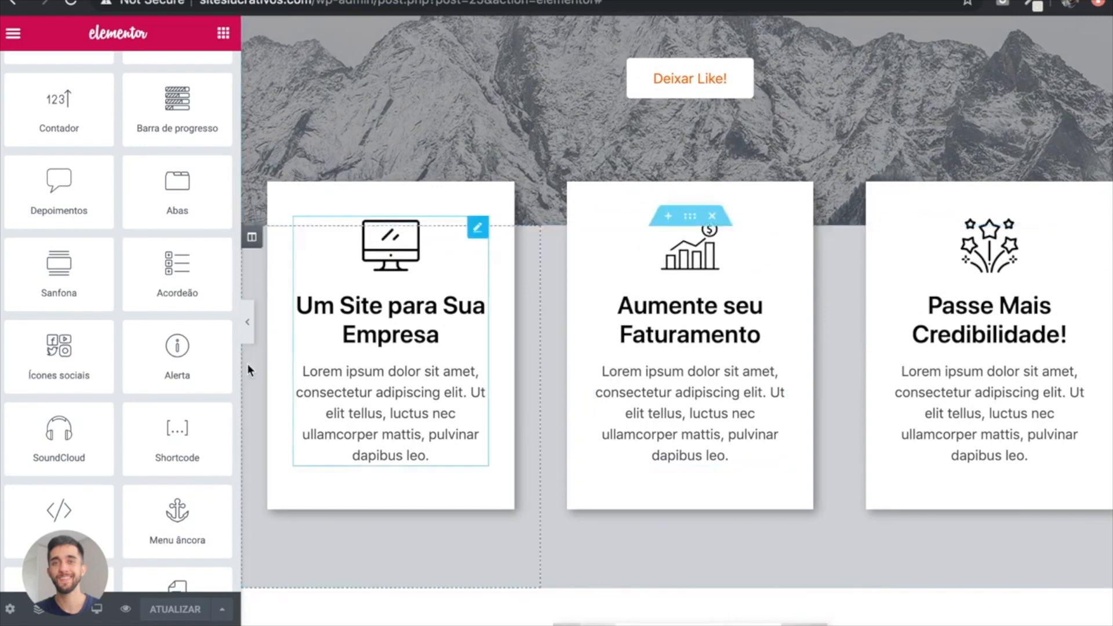
{"action": "left_click_drag", "start_coordinate": [152, 535], "coordinate": [671, 239]}
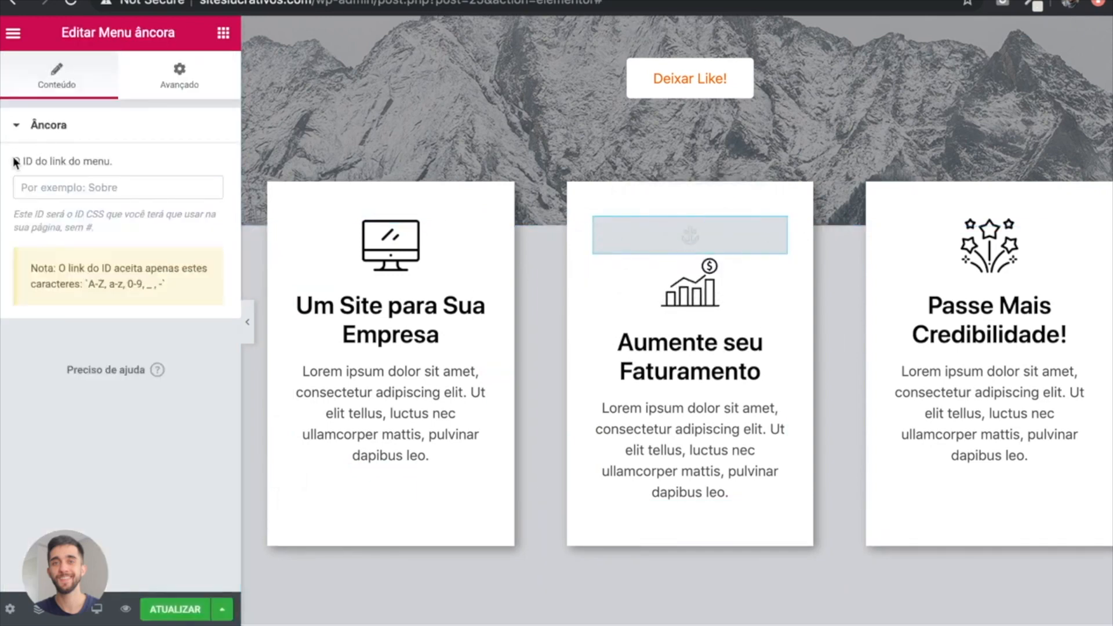
{"action": "left_click", "coordinate": [86, 189]}
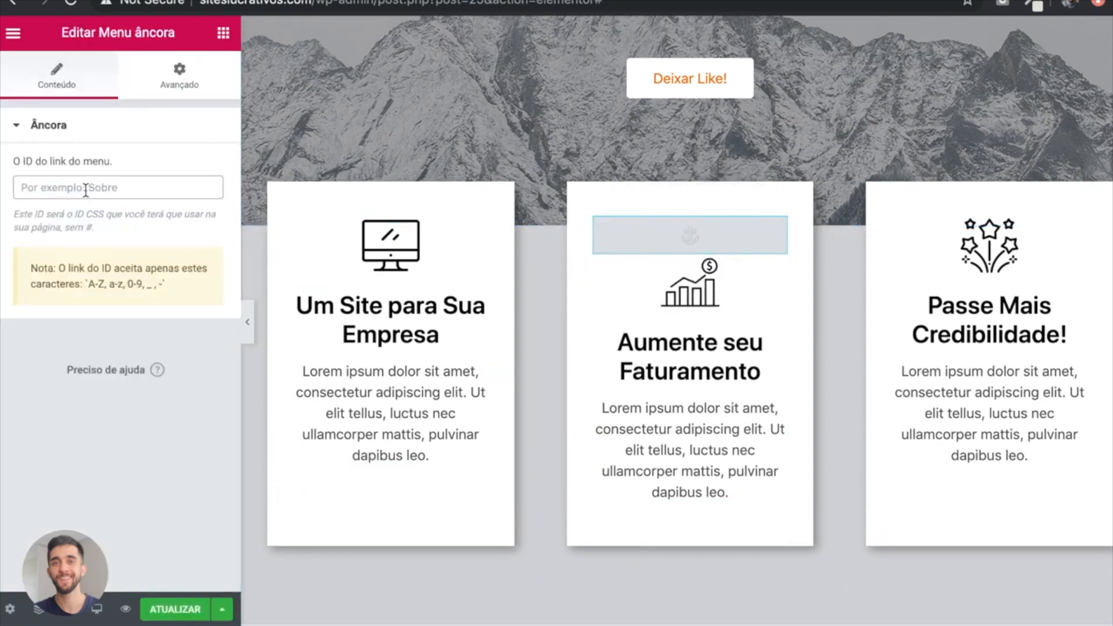
{"action": "type", "text": "servicos"}
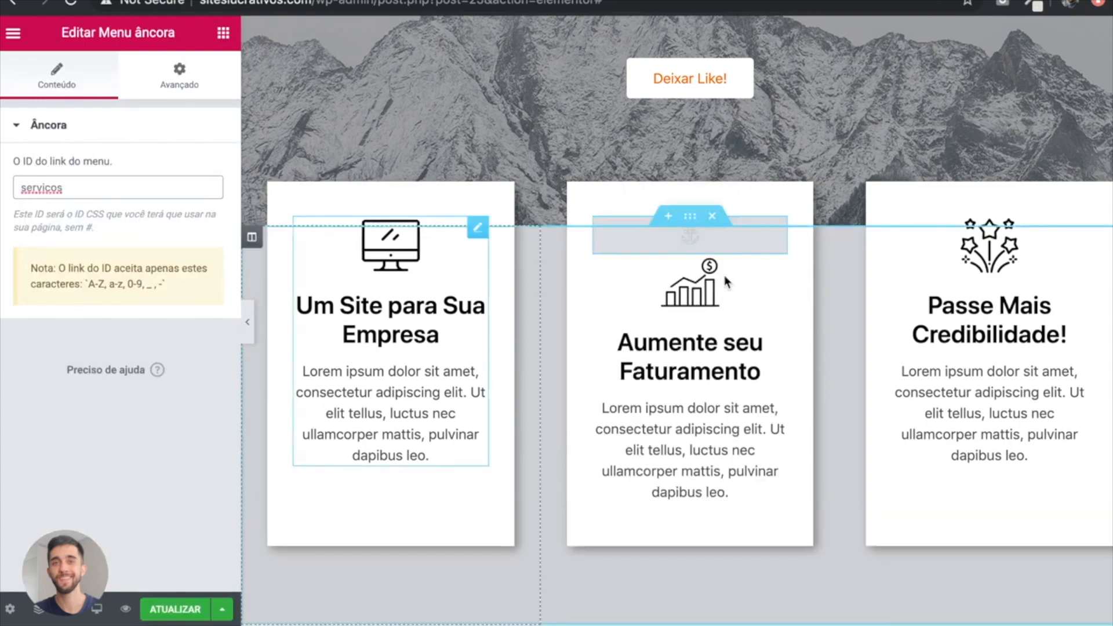
{"action": "left_click", "coordinate": [249, 325]}
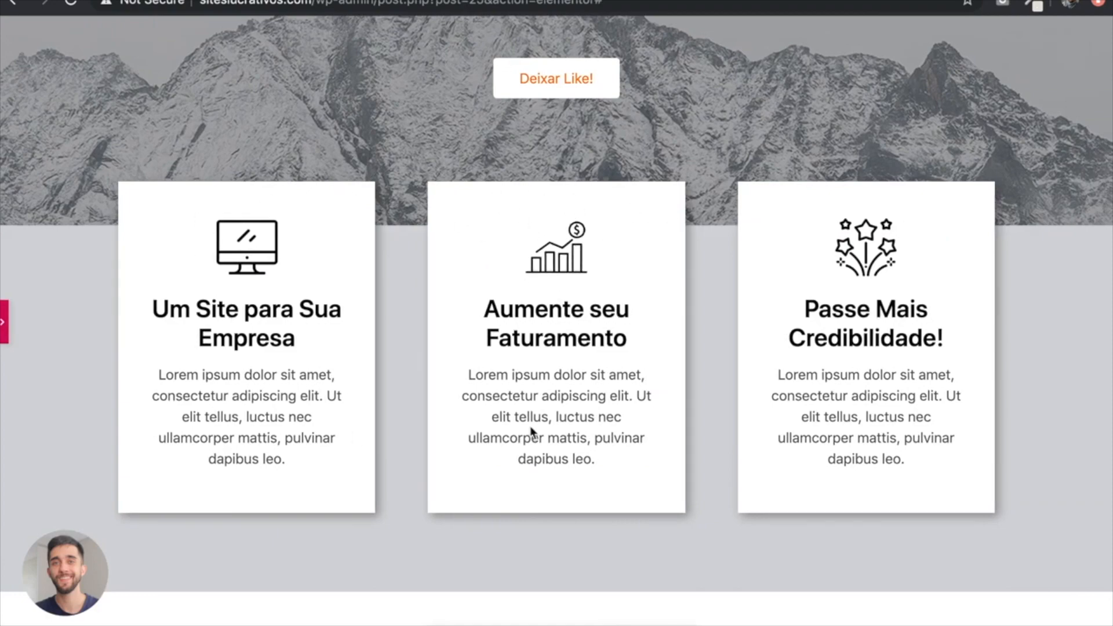
{"action": "left_click", "coordinate": [3, 323]}
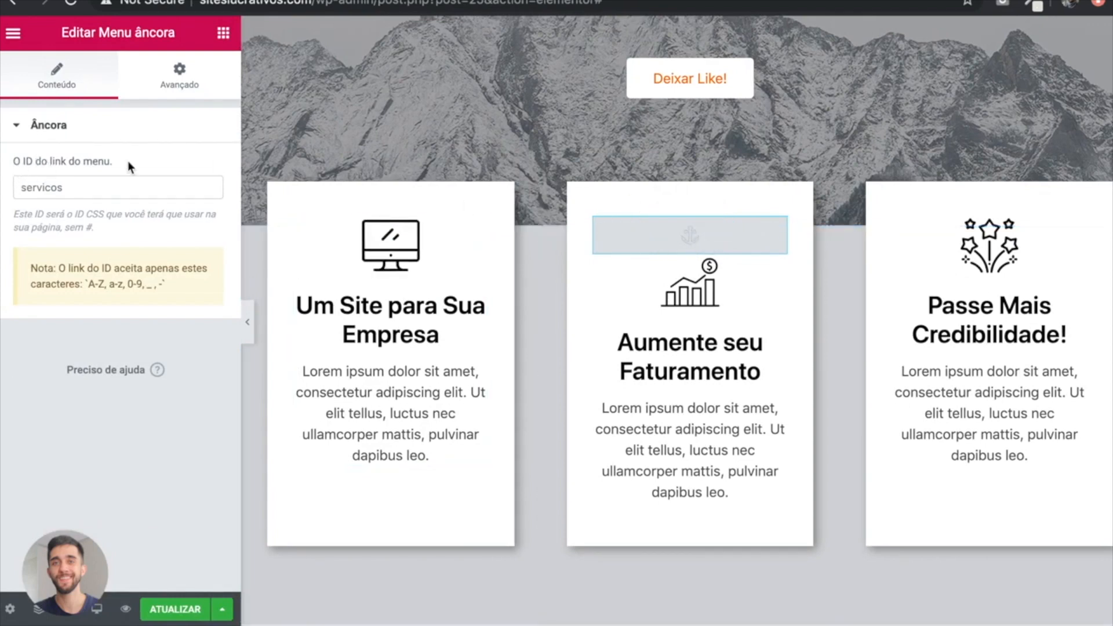
Step: Add a menu anchor above the "Sobre nós" heading and give it the ID "sobrenos"
{"action": "scroll", "coordinate": [572, 309], "scroll_direction": "down", "scroll_amount": 7}
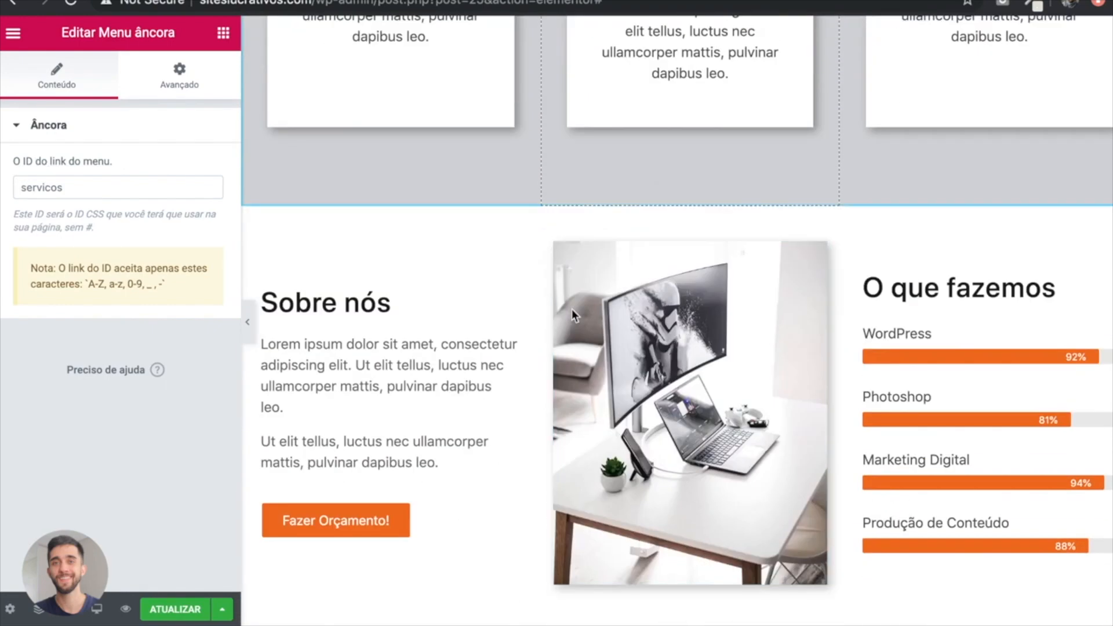
{"action": "left_click", "coordinate": [223, 33]}
{"action": "left_click_drag", "start_coordinate": [177, 426], "coordinate": [357, 296]}
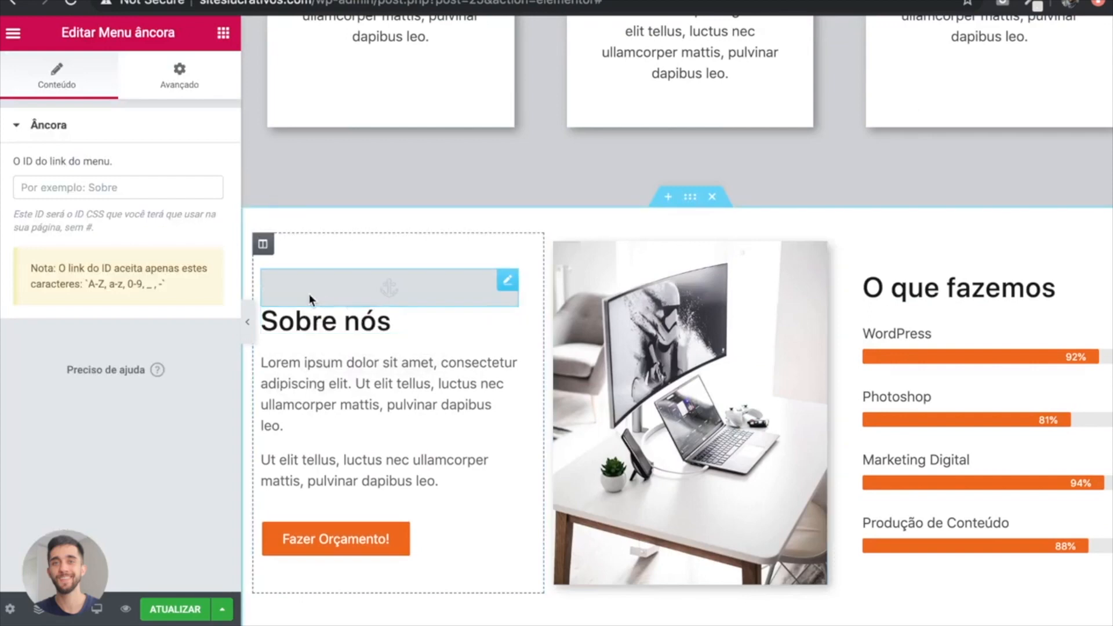
{"action": "left_click", "coordinate": [141, 188]}
{"action": "type", "text": "sobrenos"}
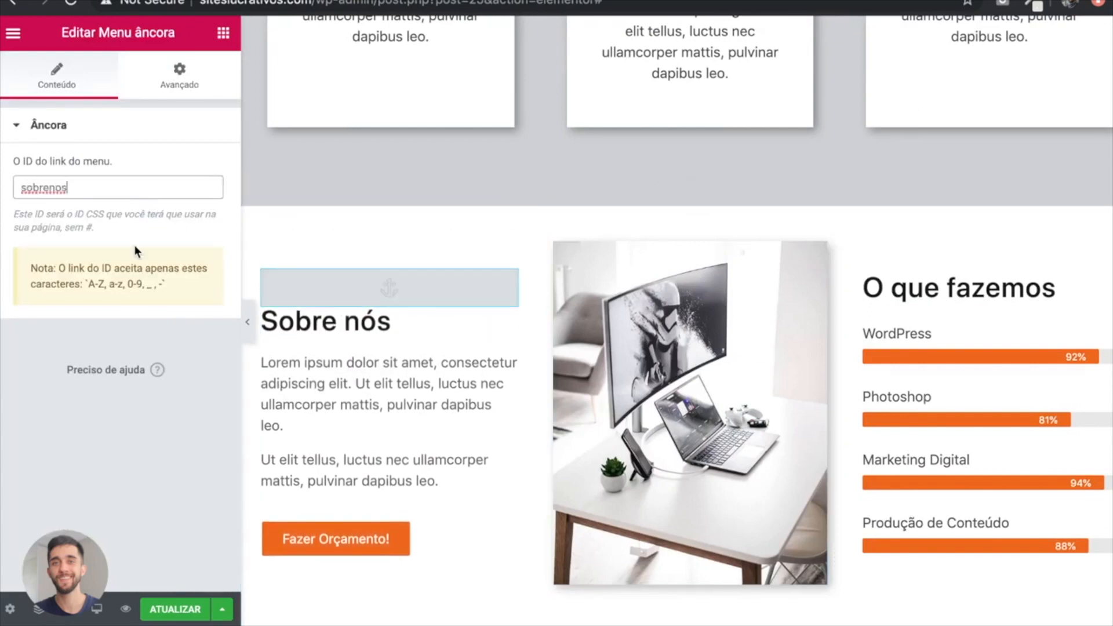
{"action": "left_click", "coordinate": [52, 187]}
{"action": "type", "text": "-"}
{"action": "key", "text": "BackSpace"}
Step: Add a menu anchor above the video and give it the ID "portfolio"
{"action": "scroll", "coordinate": [450, 232], "scroll_direction": "down", "scroll_amount": 8}
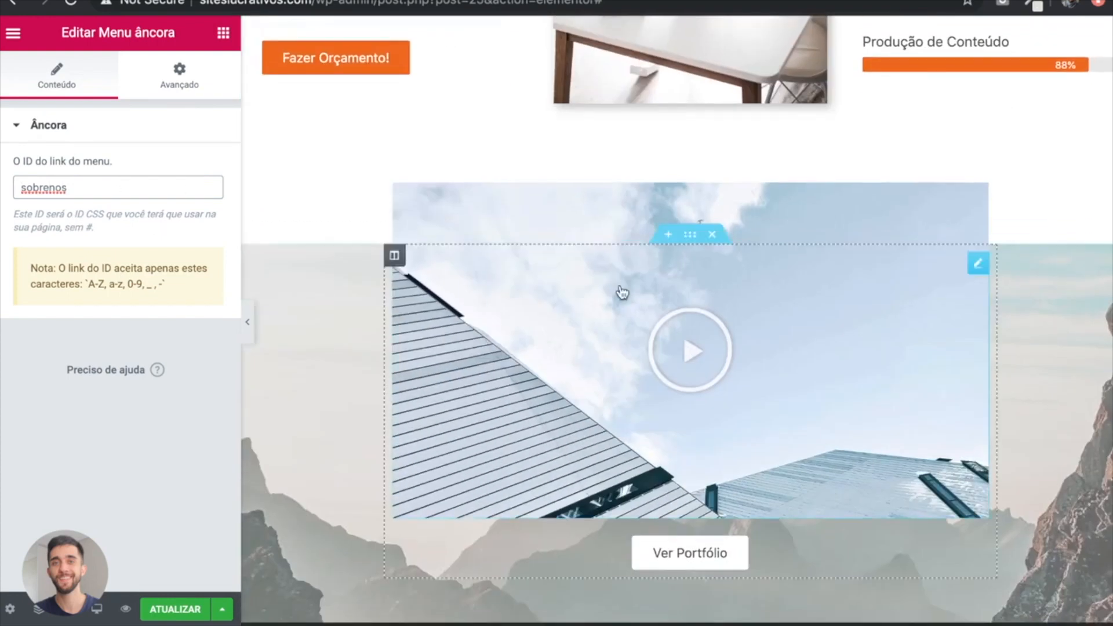
{"action": "left_click", "coordinate": [223, 32]}
{"action": "scroll", "coordinate": [132, 290], "scroll_direction": "down", "scroll_amount": 5}
{"action": "left_click_drag", "start_coordinate": [177, 458], "coordinate": [644, 265]}
{"action": "left_click", "coordinate": [44, 184]}
{"action": "type", "text": "portfolio"}
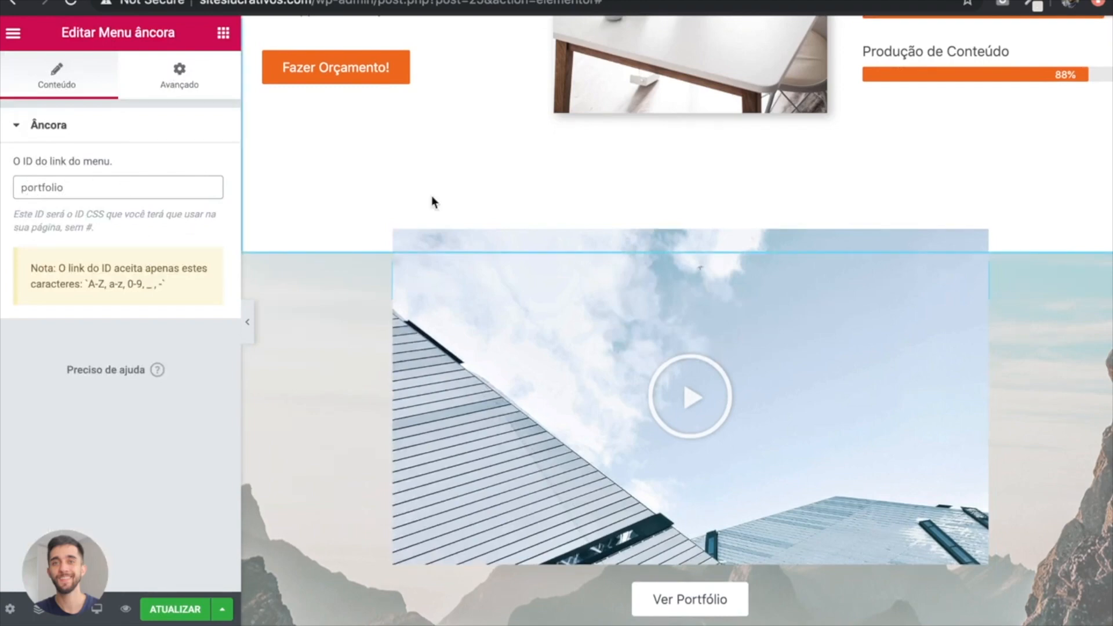
{"action": "scroll", "coordinate": [599, 218], "scroll_direction": "up", "scroll_amount": 10}
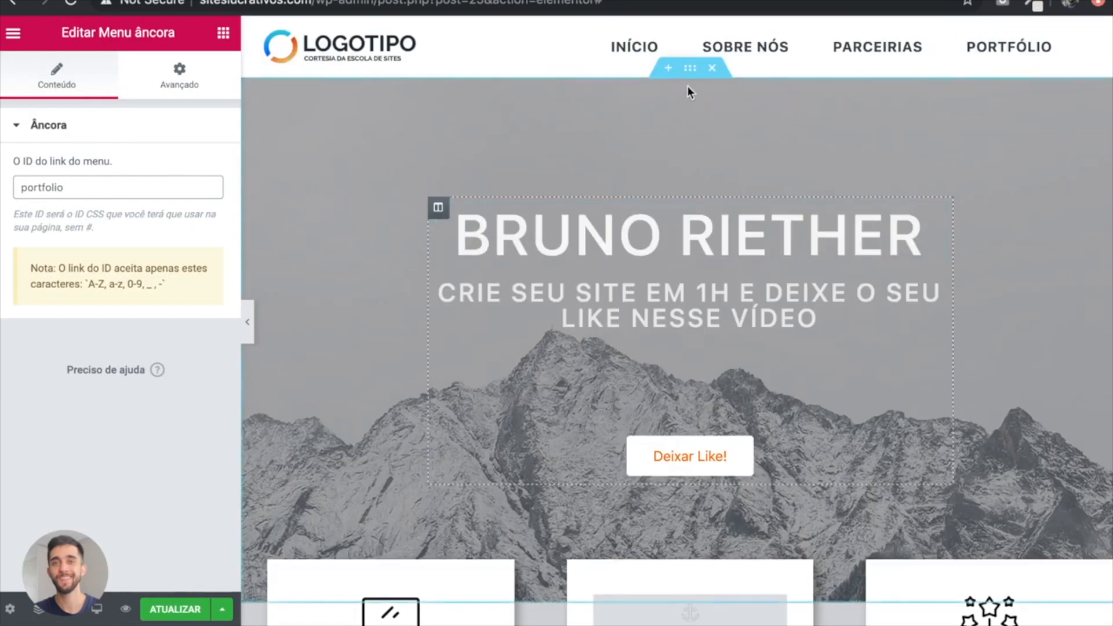
{"action": "left_click", "coordinate": [1106, 52]}
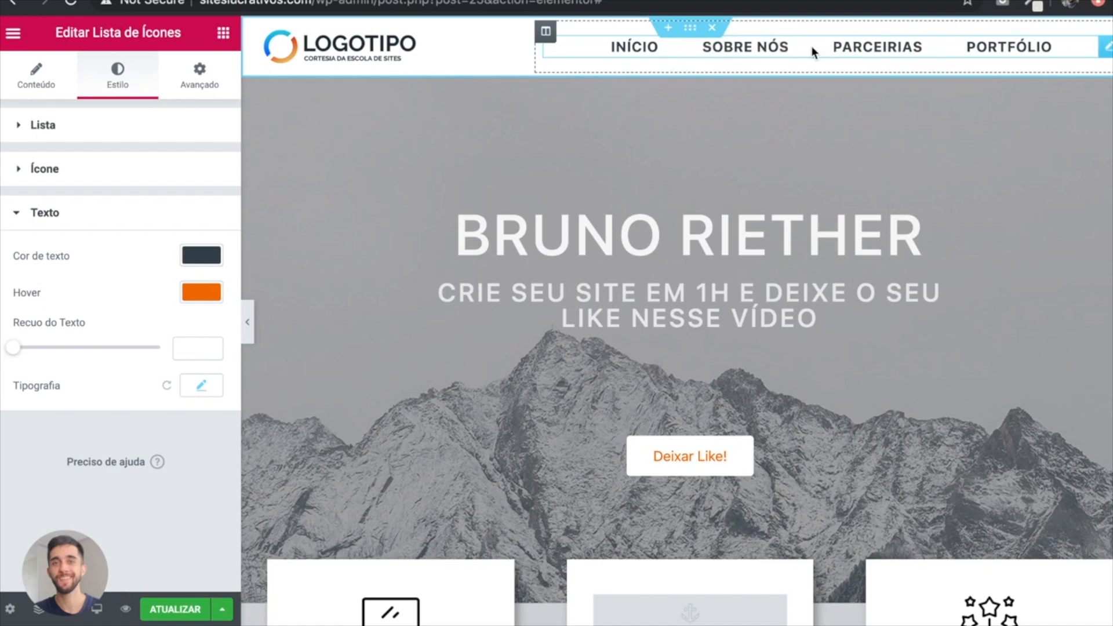
{"action": "left_click", "coordinate": [36, 73]}
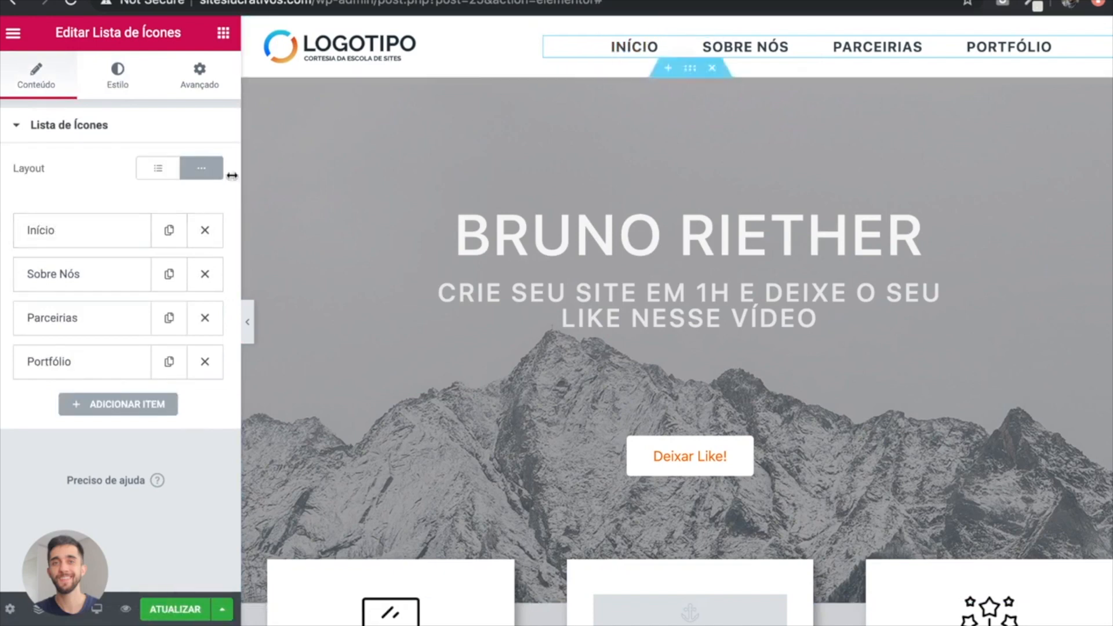
{"action": "left_click", "coordinate": [75, 236]}
{"action": "left_click", "coordinate": [78, 461]}
{"action": "type", "text": "https://www.siteslucrativos.com/"}
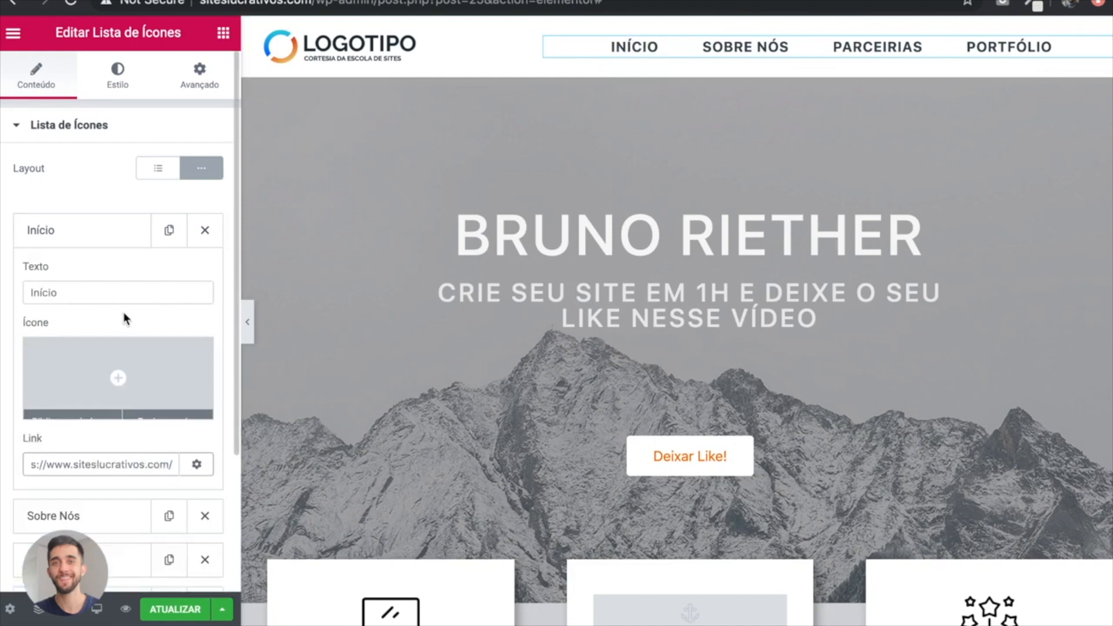
Step: Link the "Sobre Nós" item of the header menu to the anchor #sobrenos
{"action": "left_click", "coordinate": [87, 232]}
{"action": "left_click", "coordinate": [69, 273]}
{"action": "left_click", "coordinate": [58, 510]}
{"action": "type", "text": "#"}
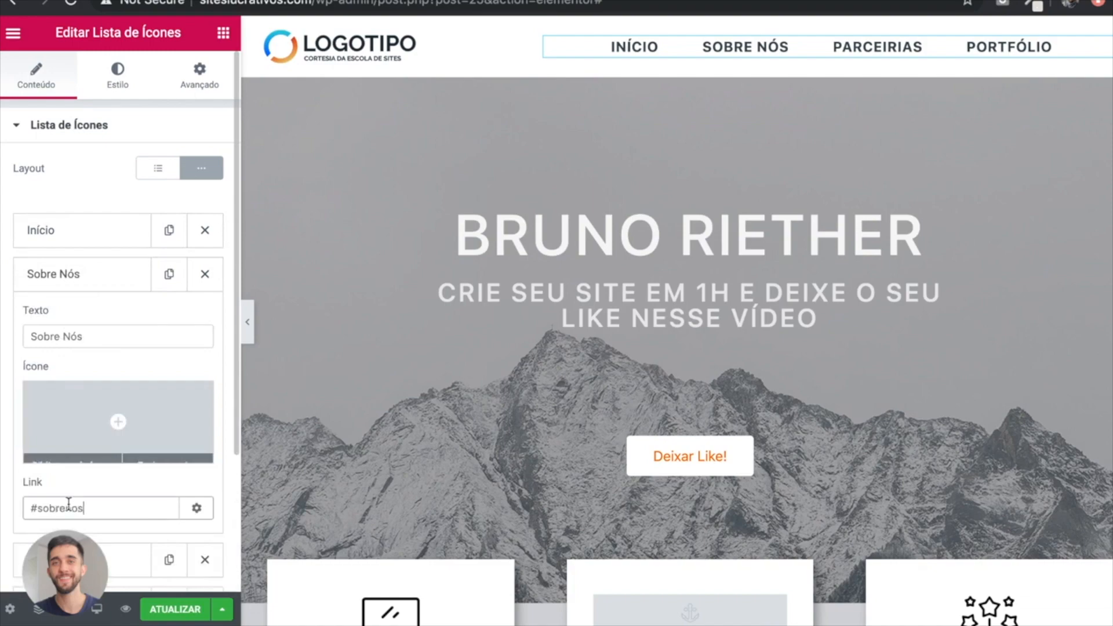
Step: Complete the "Sobre Nós" item's link as #sobrenos and collapse its settings
{"action": "type", "text": "sobrenos"}
{"action": "scroll", "coordinate": [368, 365], "scroll_direction": "down", "scroll_amount": 3}
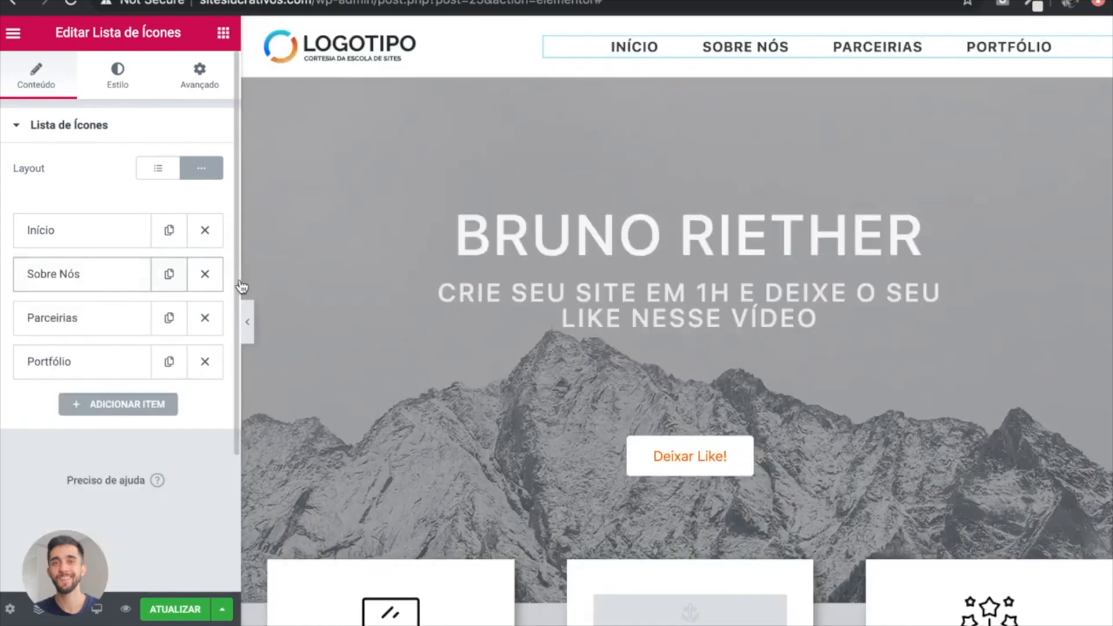
{"action": "scroll", "coordinate": [391, 298], "scroll_direction": "down", "scroll_amount": 2}
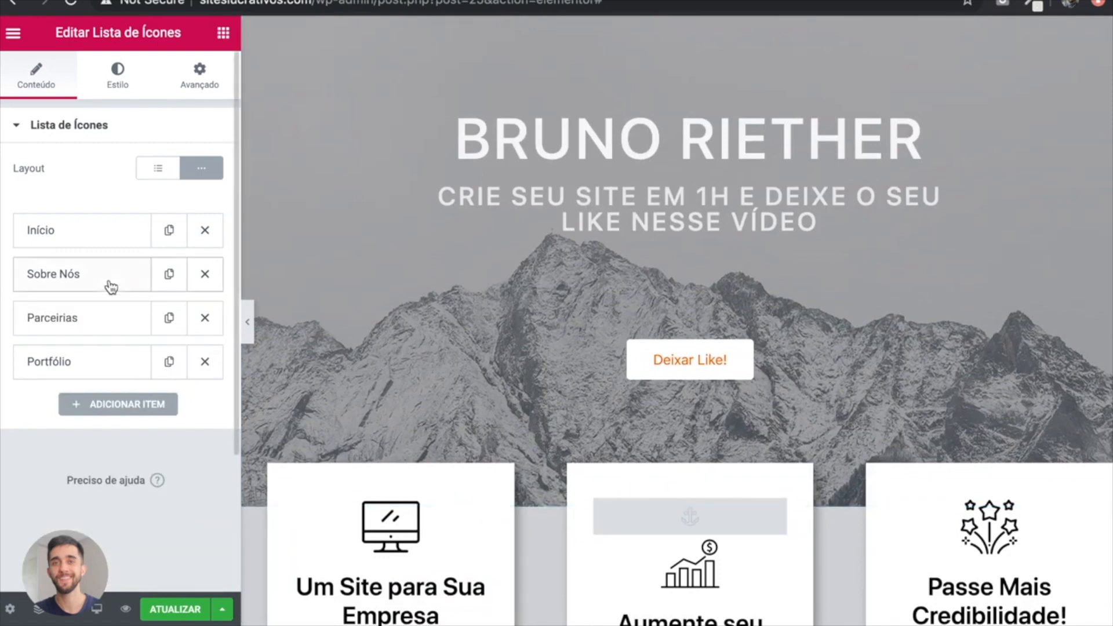
Step: Move the "Parceirias" item above "Sobre Nós" in the header's icon list and rename it "Serviços"
{"action": "left_click_drag", "start_coordinate": [95, 304], "coordinate": [58, 276]}
{"action": "left_click", "coordinate": [58, 275]}
{"action": "double_click", "coordinate": [87, 332]}
{"action": "type", "text": "Serviços"}
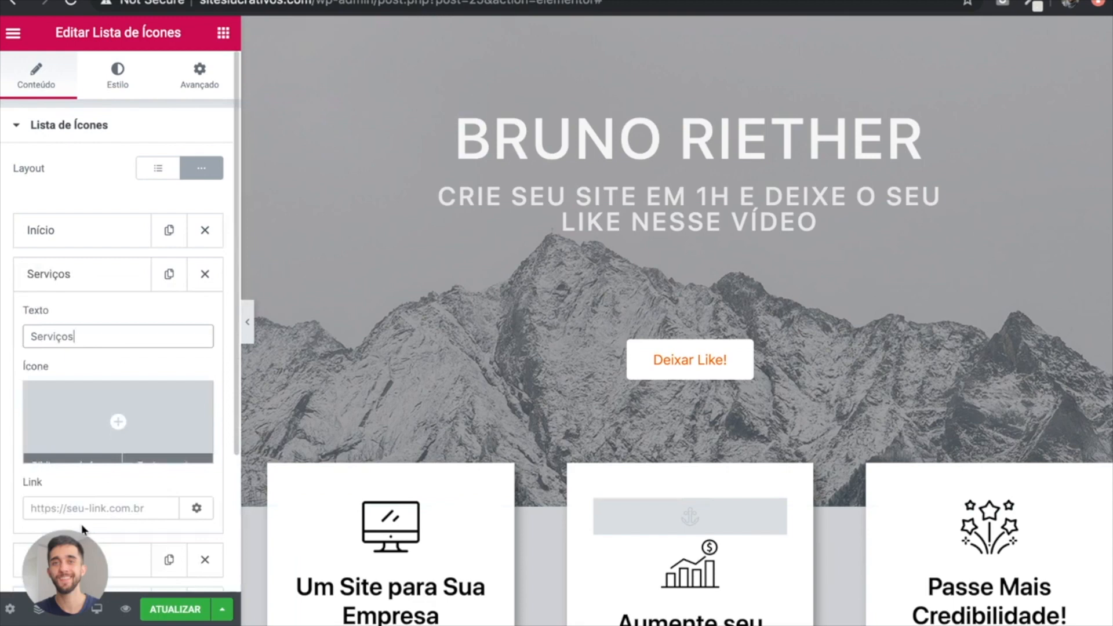
Step: Link the "Serviços" menu item to #servicos and check the ID of the menu anchor in the middle card
{"action": "left_click", "coordinate": [75, 511]}
{"action": "type", "text": "#servicos"}
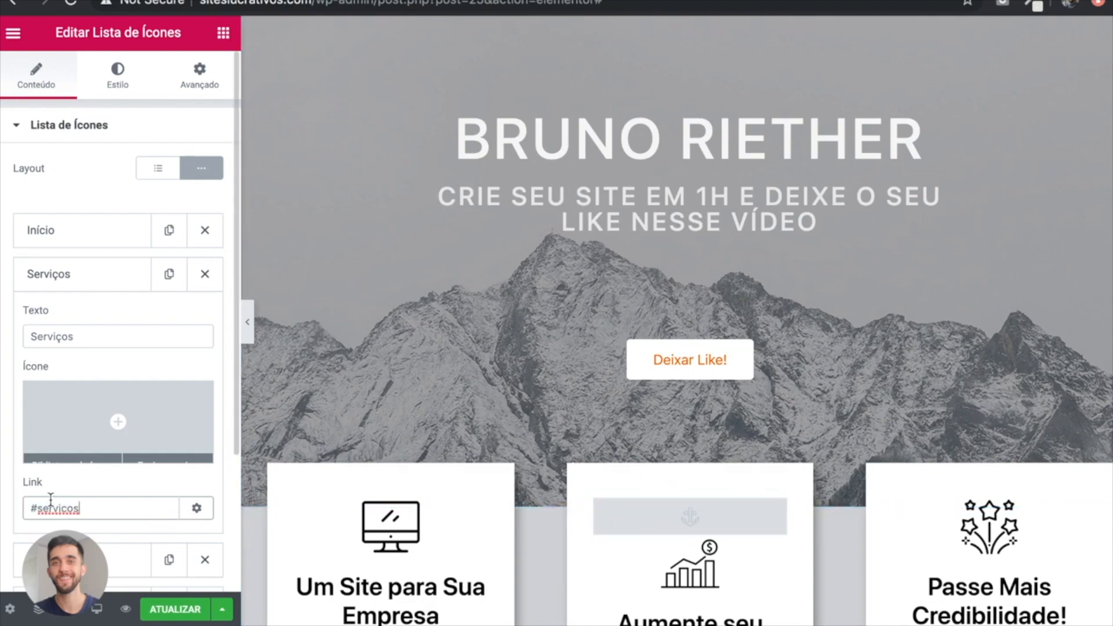
{"action": "left_click", "coordinate": [624, 517]}
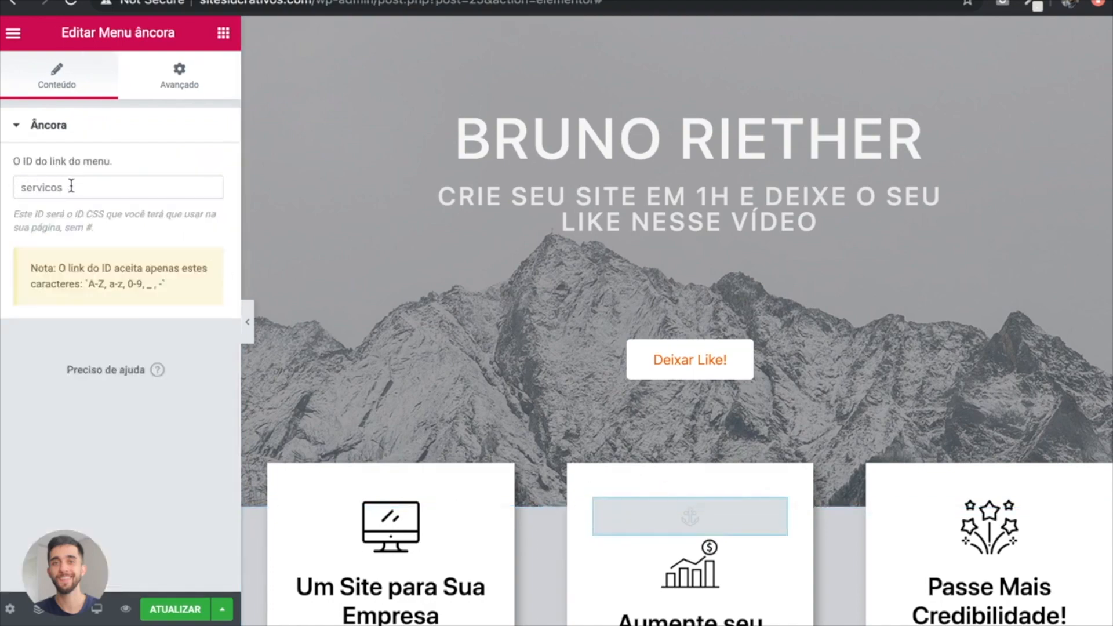
{"action": "scroll", "coordinate": [433, 286], "scroll_direction": "down", "scroll_amount": 10}
{"action": "scroll", "coordinate": [566, 371], "scroll_direction": "up", "scroll_amount": 12}
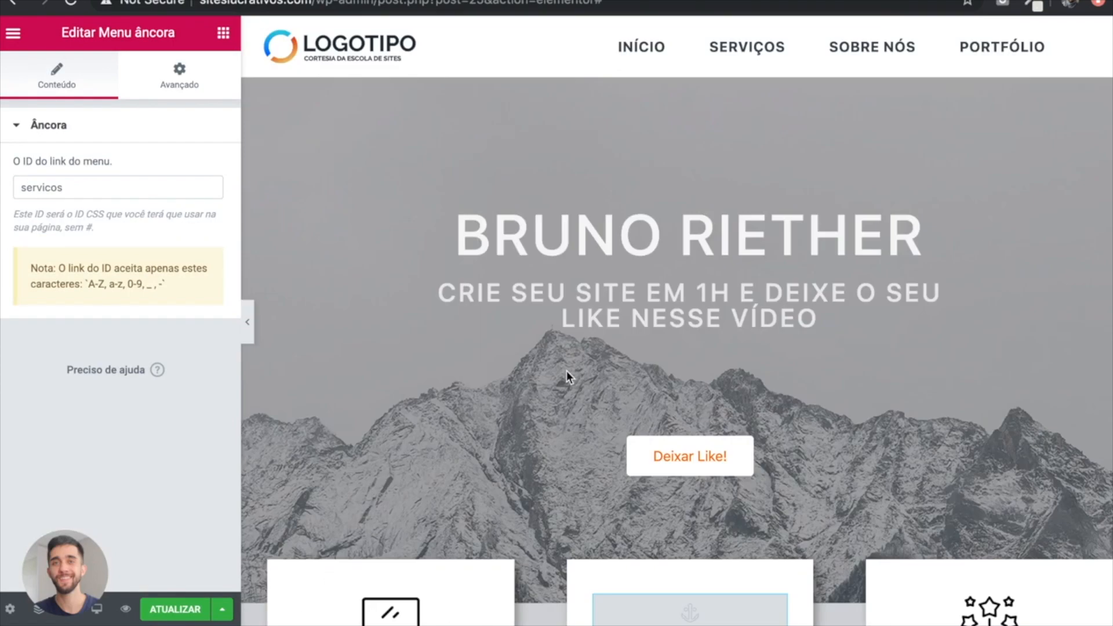
Step: Reopen the header's icon list and set the link of its third item, "Sobre Nós", to #sobrenos
{"action": "left_click", "coordinate": [823, 49]}
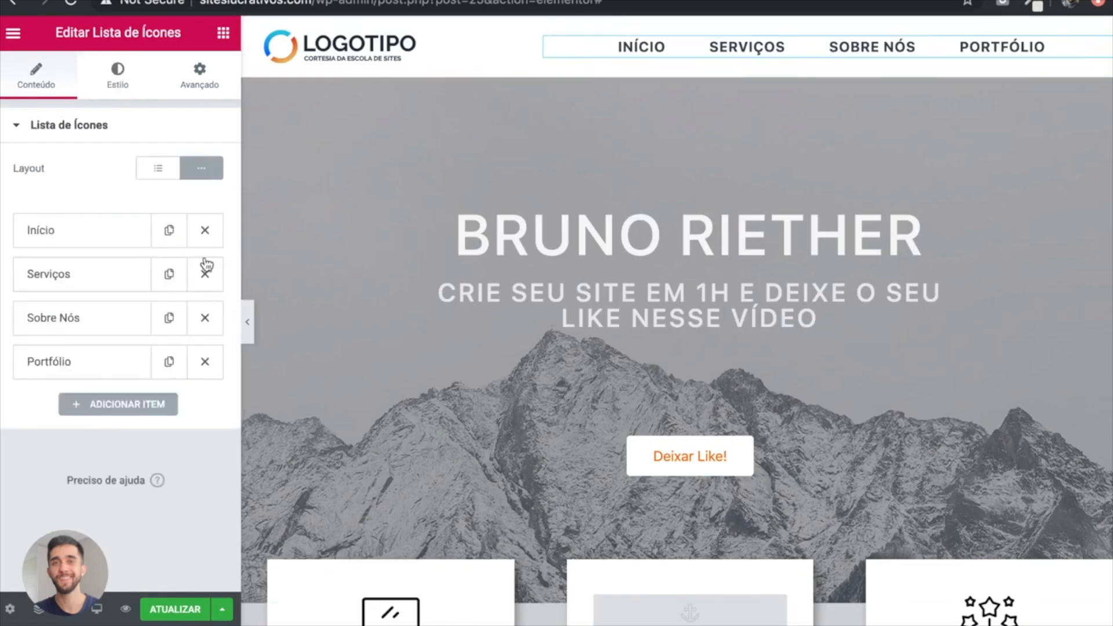
{"action": "left_click", "coordinate": [69, 317]}
{"action": "scroll", "coordinate": [69, 355], "scroll_direction": "down", "scroll_amount": 1}
{"action": "left_click", "coordinate": [47, 496]}
{"action": "type", "text": "#sobrenos"}
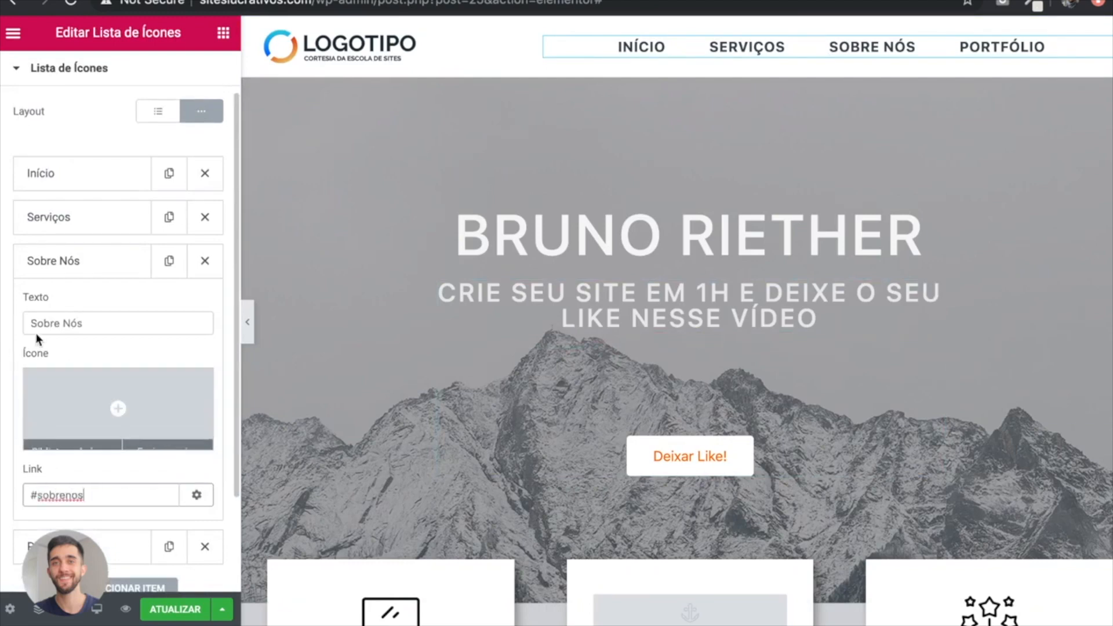
Step: Link the "Portfólio" item of the header menu to the portfolio anchor and update the page
{"action": "left_click", "coordinate": [78, 268]}
{"action": "left_click", "coordinate": [85, 305]}
{"action": "left_click", "coordinate": [96, 529]}
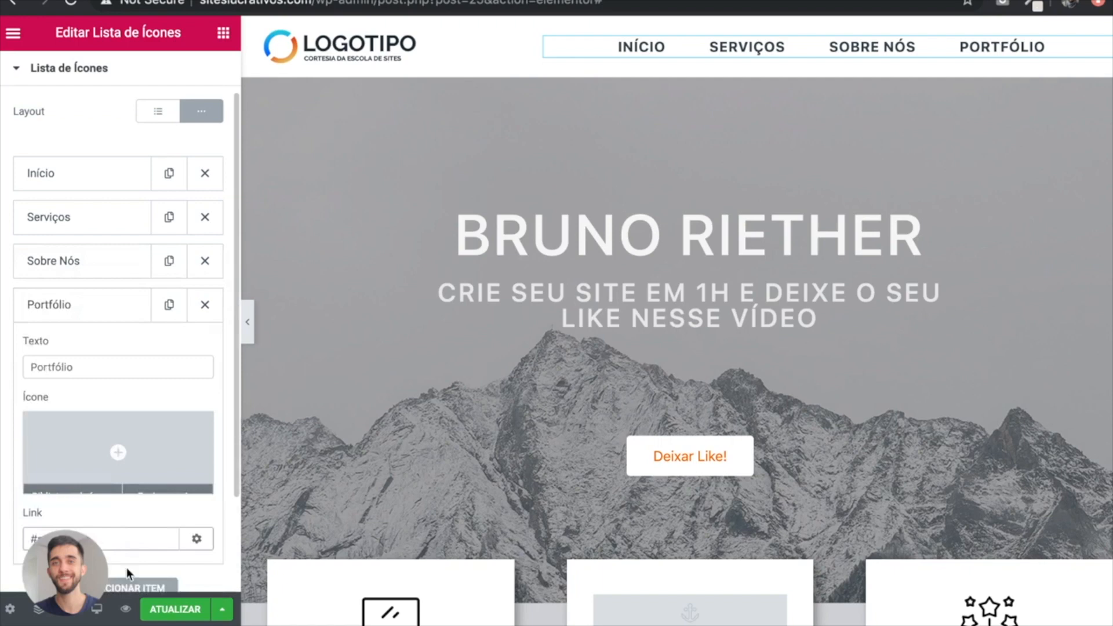
{"action": "left_click", "coordinate": [176, 609]}
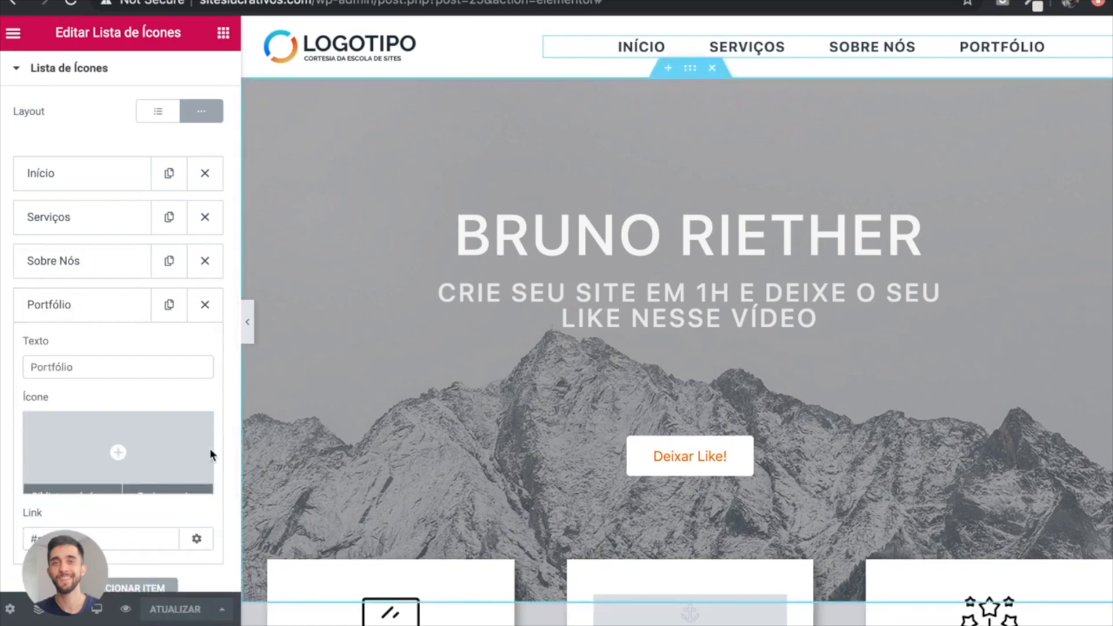
Step: Preview the page and test the "Serviços", "Sobre Nós" and "Portfólio" links in the header menu
{"action": "left_click", "coordinate": [126, 610]}
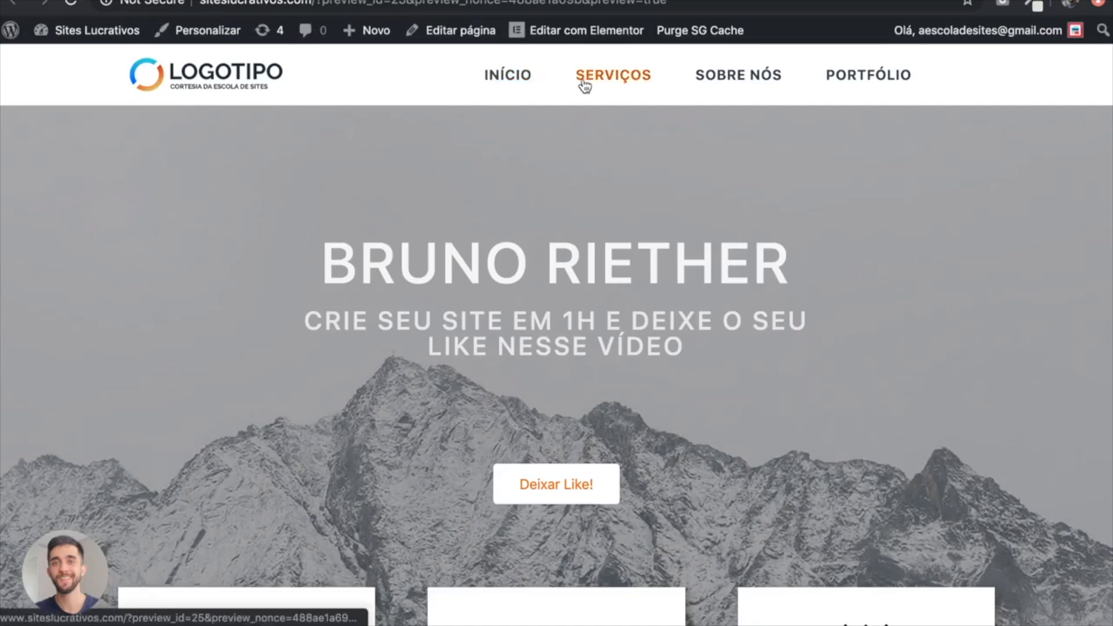
{"action": "left_click", "coordinate": [618, 76]}
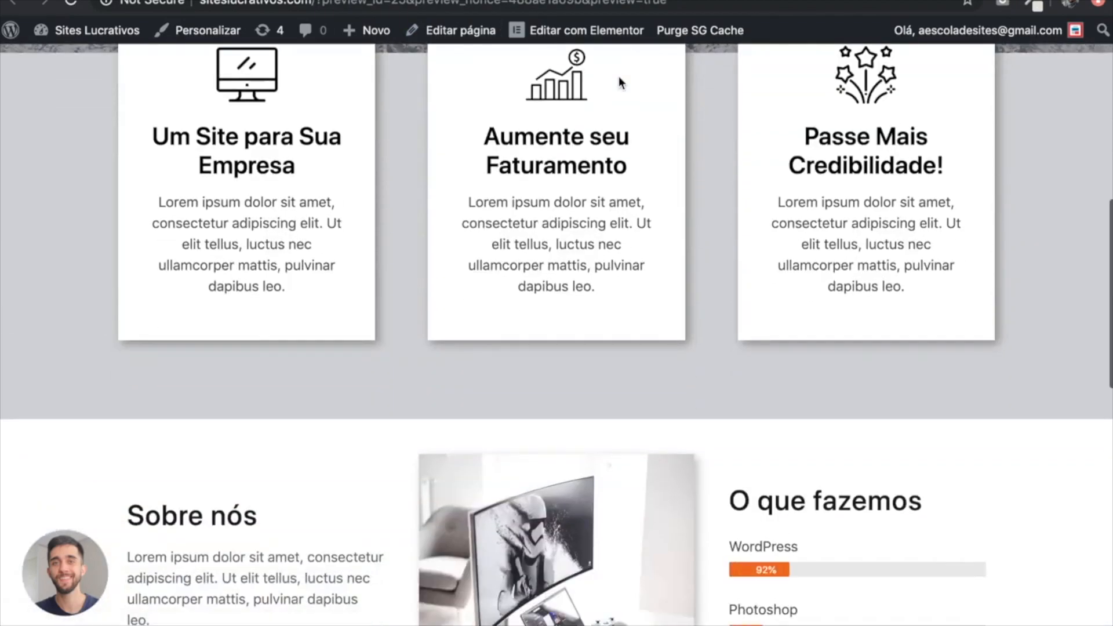
{"action": "scroll", "coordinate": [612, 143], "scroll_direction": "up", "scroll_amount": 10}
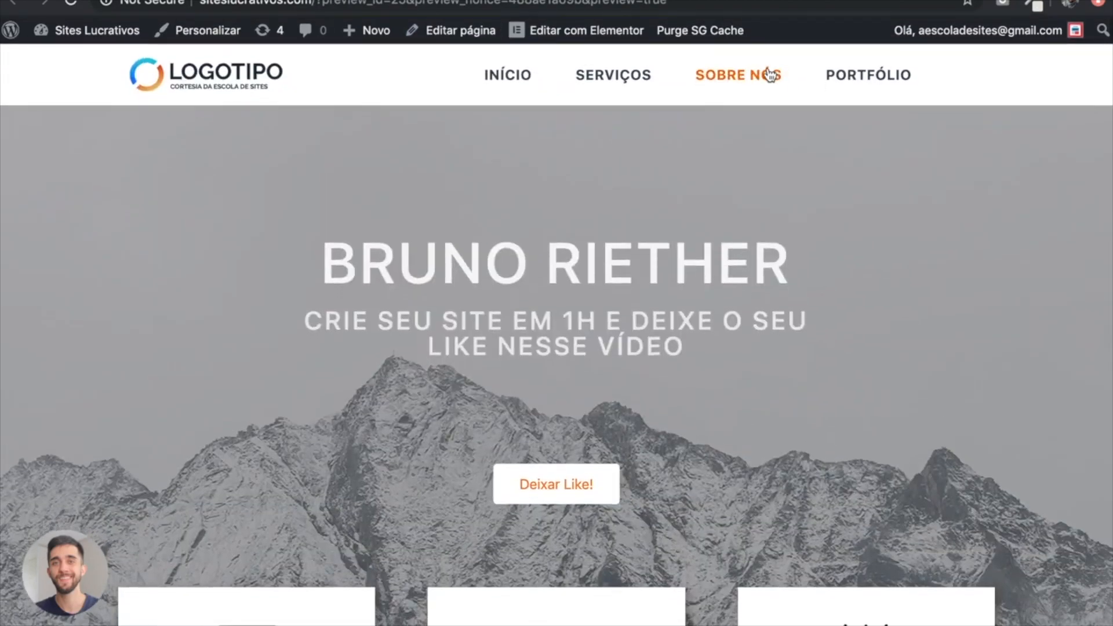
{"action": "left_click", "coordinate": [768, 75]}
{"action": "scroll", "coordinate": [829, 116], "scroll_direction": "up", "scroll_amount": 10}
{"action": "left_click", "coordinate": [882, 78]}
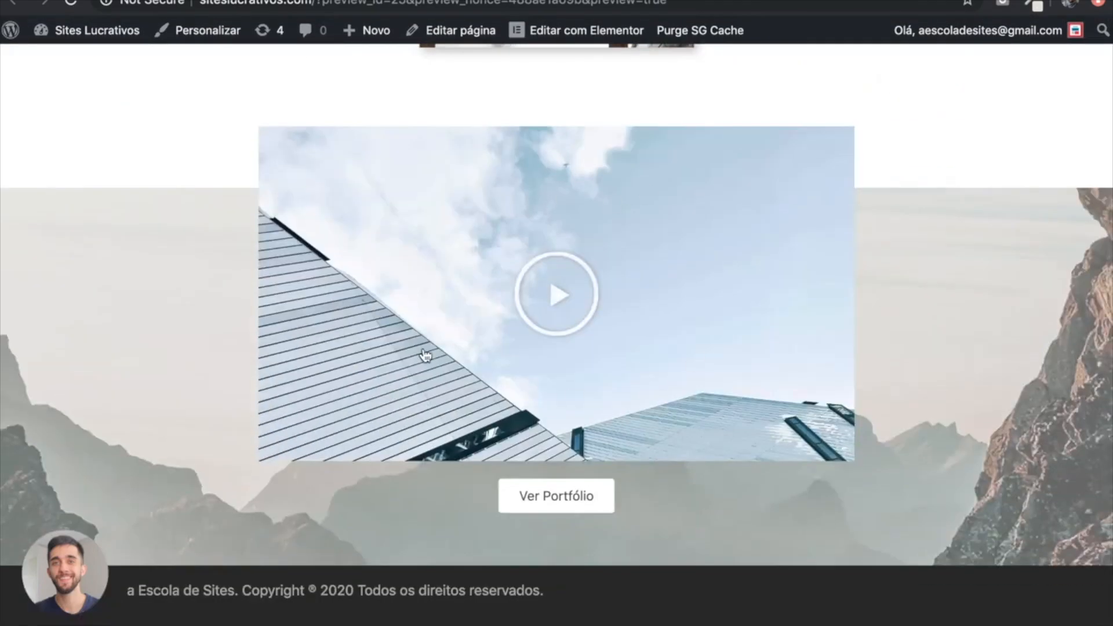
{"action": "scroll", "coordinate": [426, 355], "scroll_direction": "up", "scroll_amount": 10}
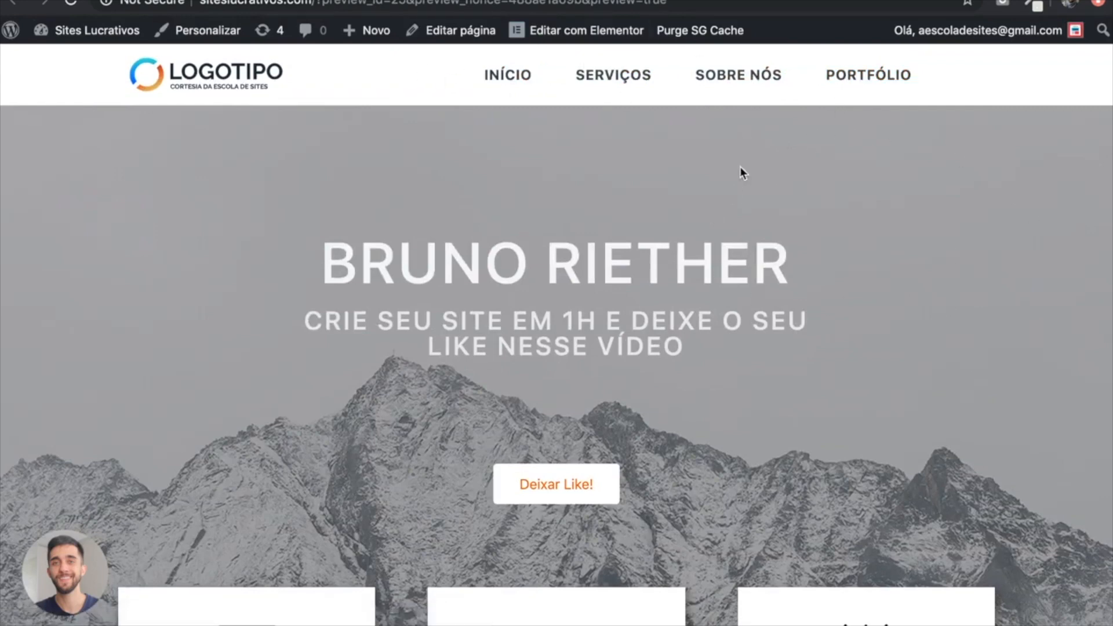
Step: Review the previewed homepage from the header through the service cards, "Sobre nós" section and video to the footer
{"action": "scroll", "coordinate": [933, 215], "scroll_direction": "down", "scroll_amount": 8}
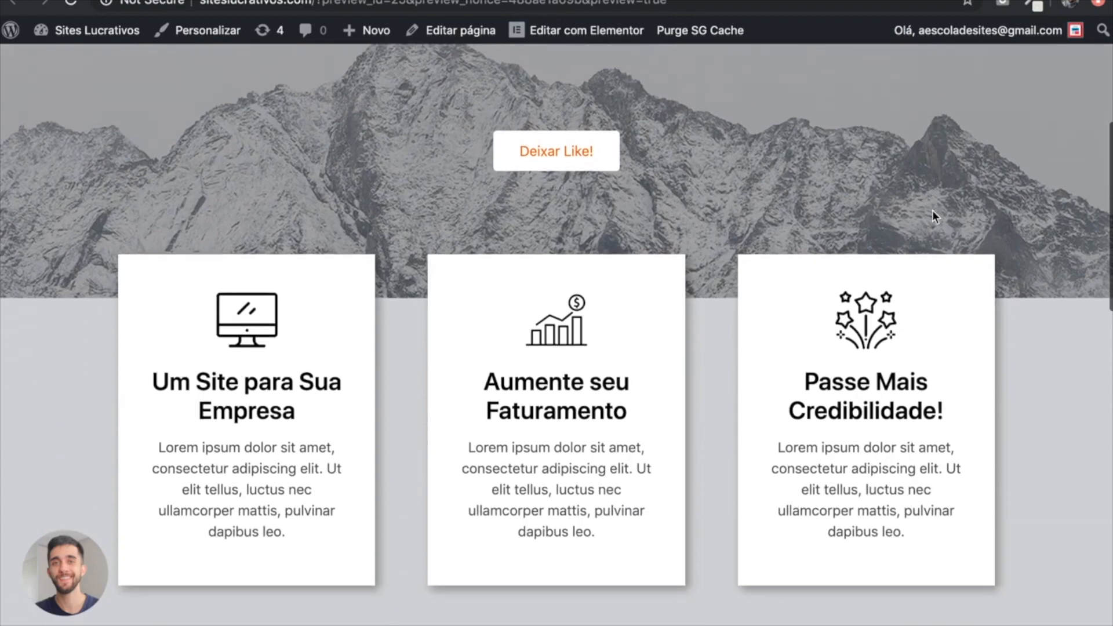
{"action": "scroll", "coordinate": [932, 216], "scroll_direction": "down", "scroll_amount": 3}
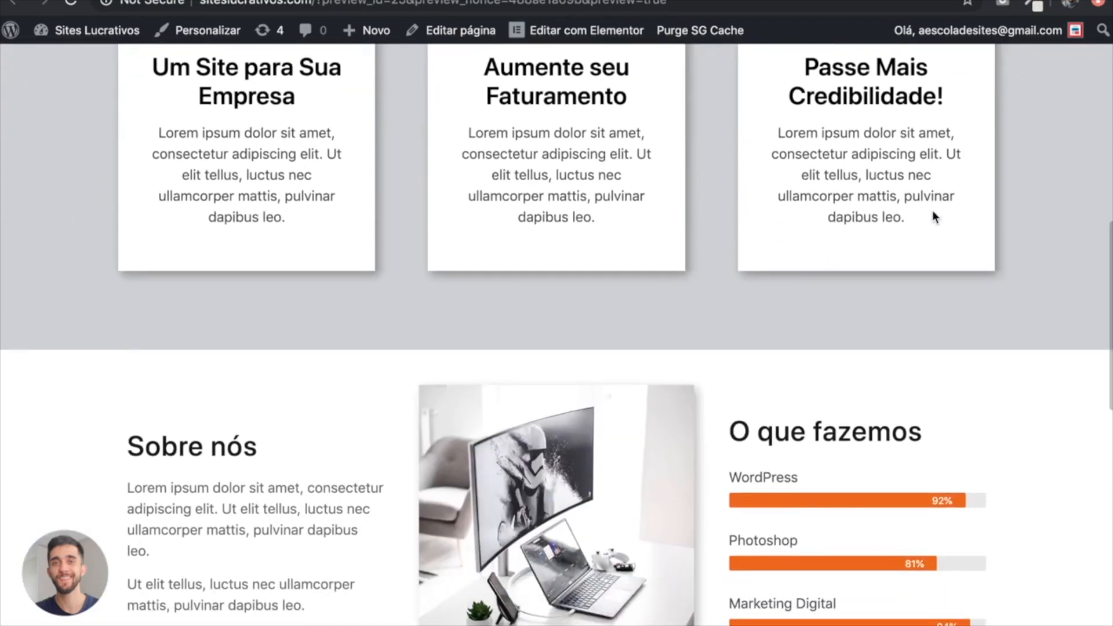
{"action": "scroll", "coordinate": [933, 217], "scroll_direction": "down", "scroll_amount": 3}
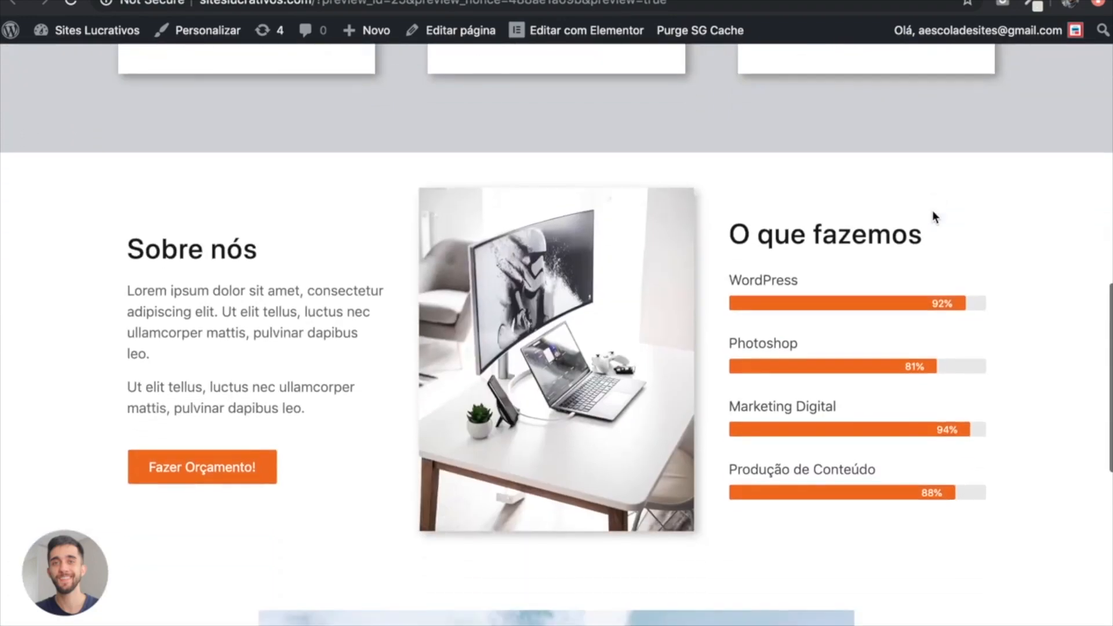
{"action": "scroll", "coordinate": [964, 206], "scroll_direction": "down", "scroll_amount": 7}
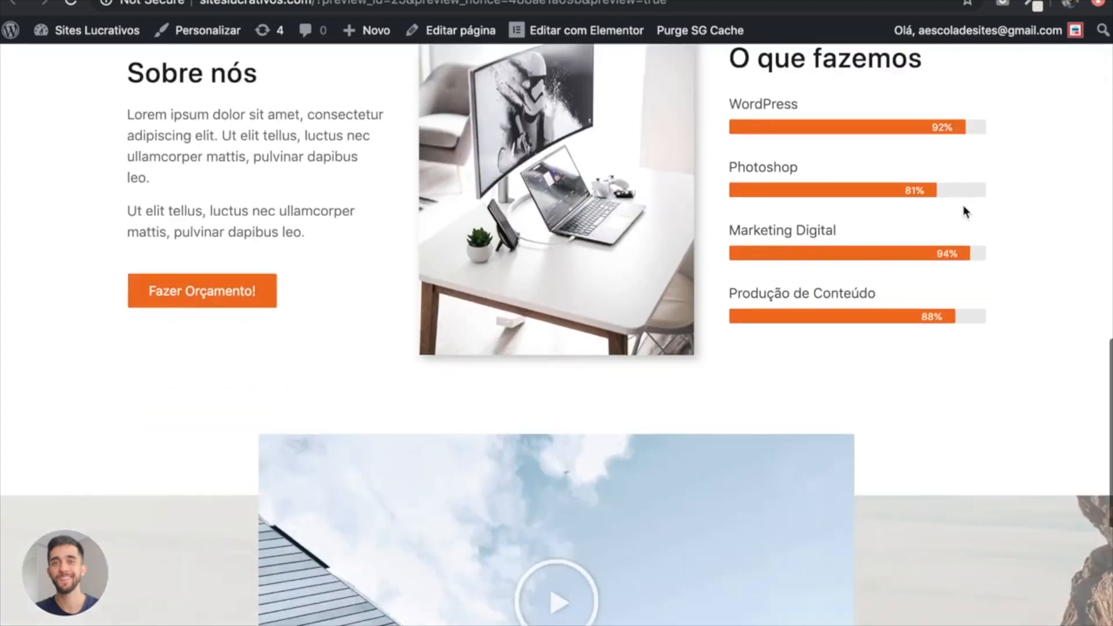
{"action": "scroll", "coordinate": [964, 208], "scroll_direction": "down", "scroll_amount": 2}
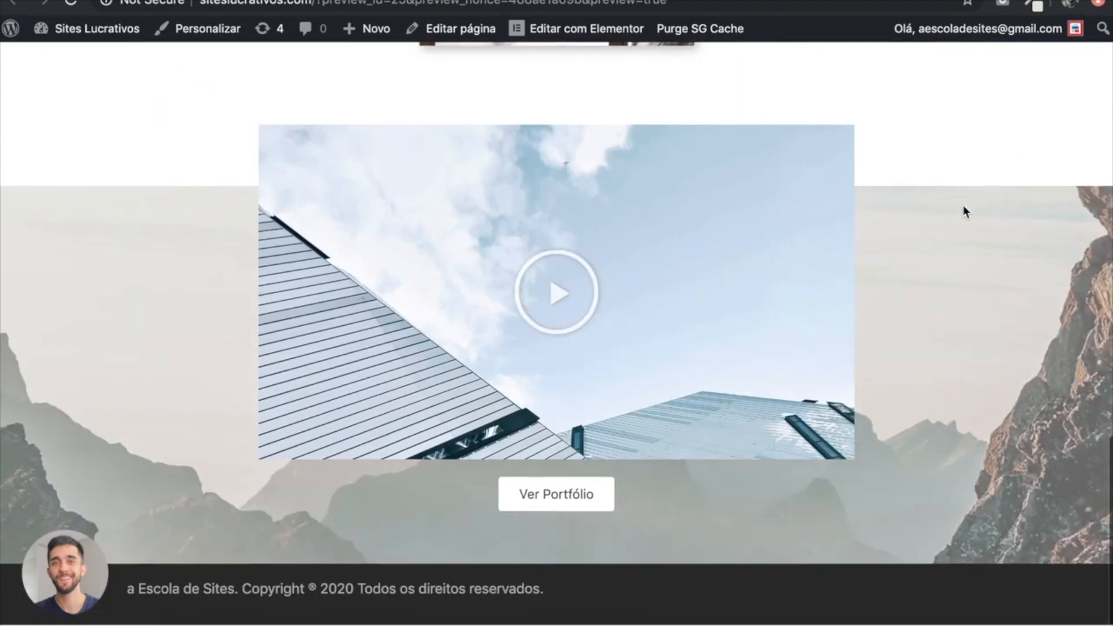
{"action": "scroll", "coordinate": [979, 266], "scroll_direction": "up", "scroll_amount": 14}
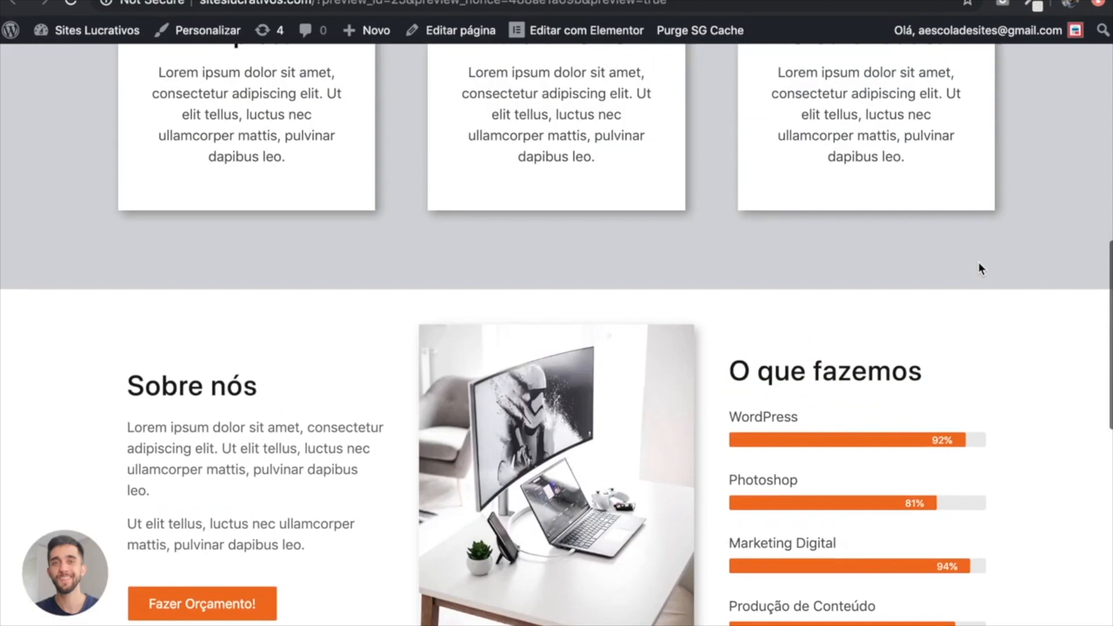
{"action": "scroll", "coordinate": [979, 268], "scroll_direction": "up", "scroll_amount": 9}
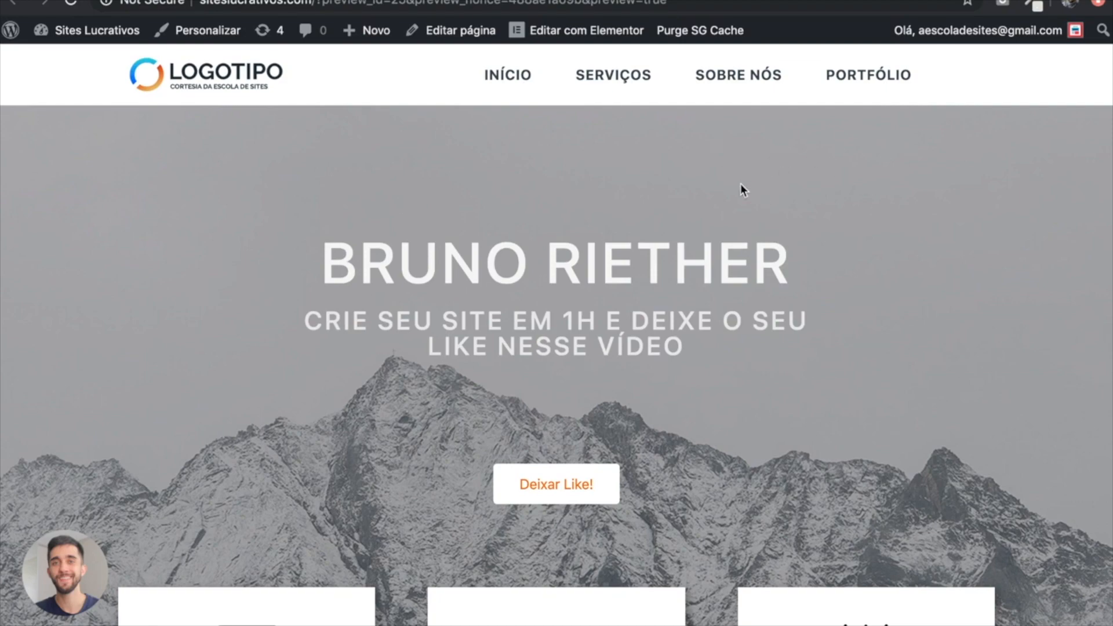
{"action": "scroll", "coordinate": [997, 204], "scroll_direction": "down", "scroll_amount": 15}
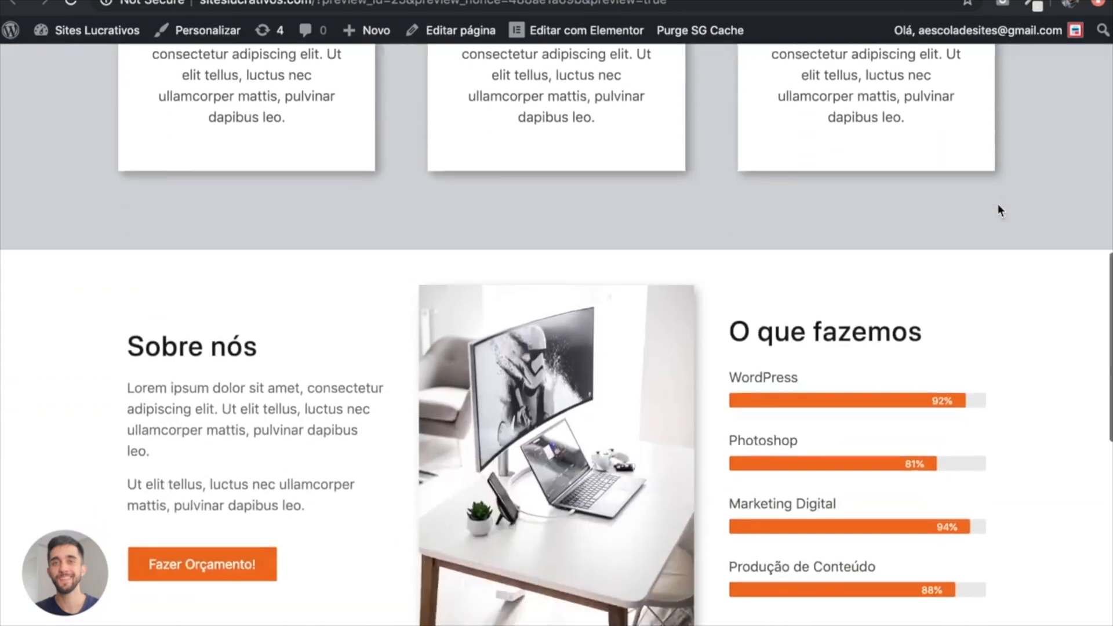